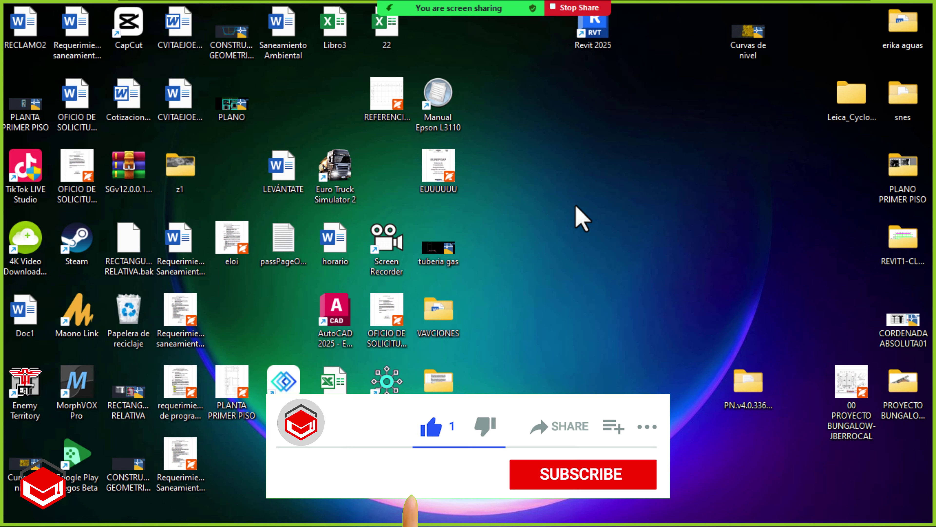
Create a new desktop folder named 'PROYECTO BUNGALOW 7-10'
right_click(587, 158)
mouse_move(629, 263)
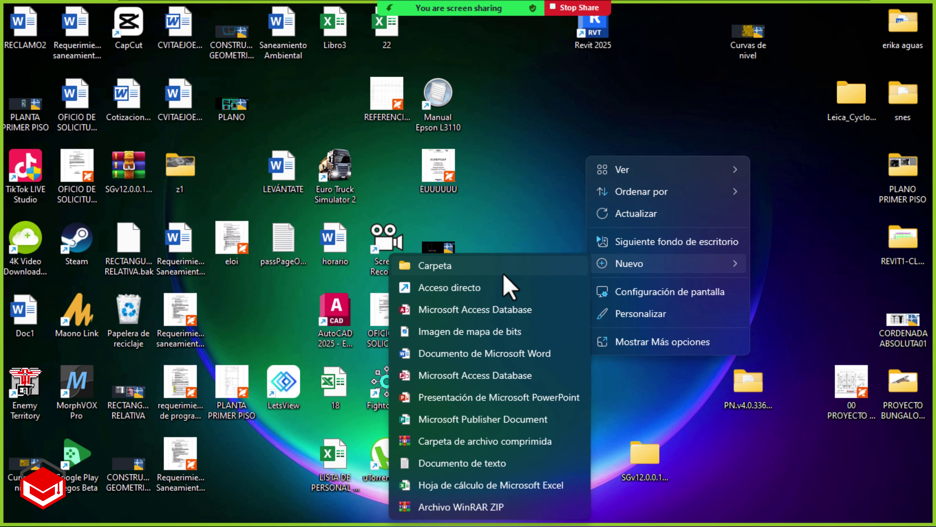
left_click(504, 273)
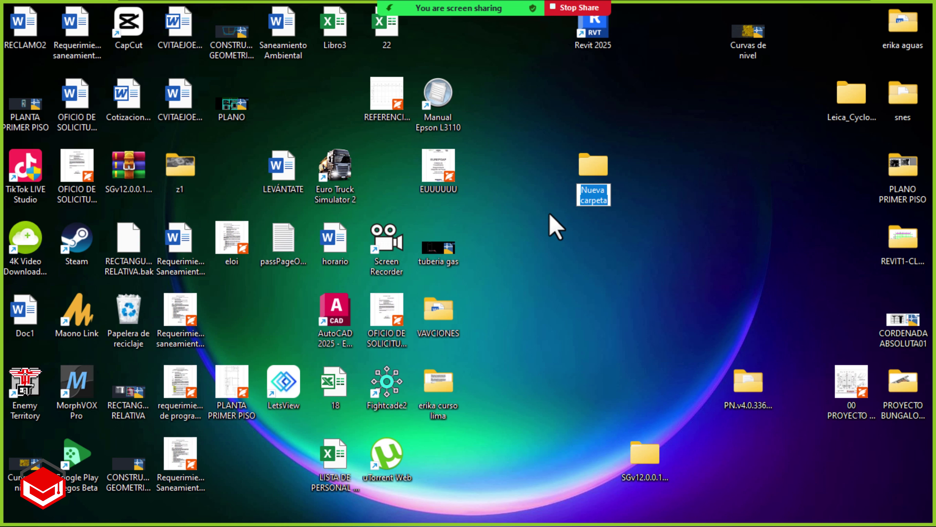
type("PR")
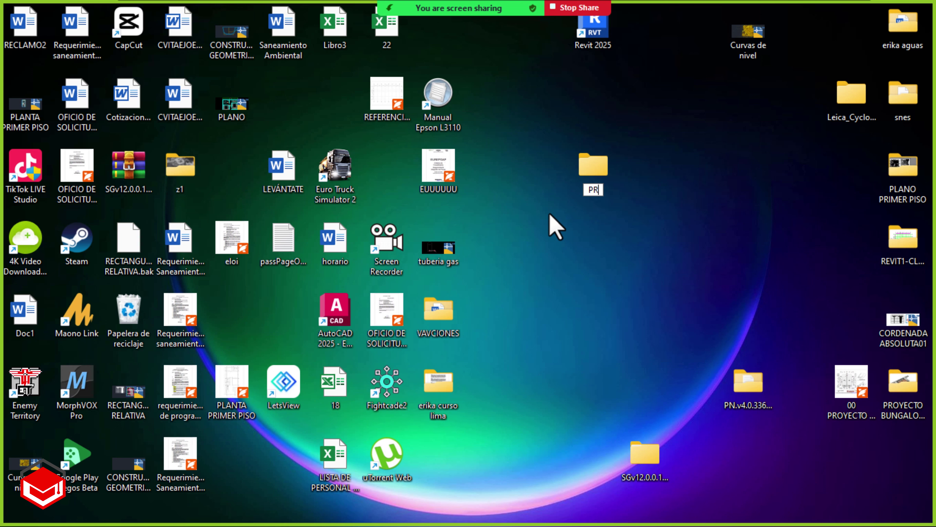
type("OYECTO ")
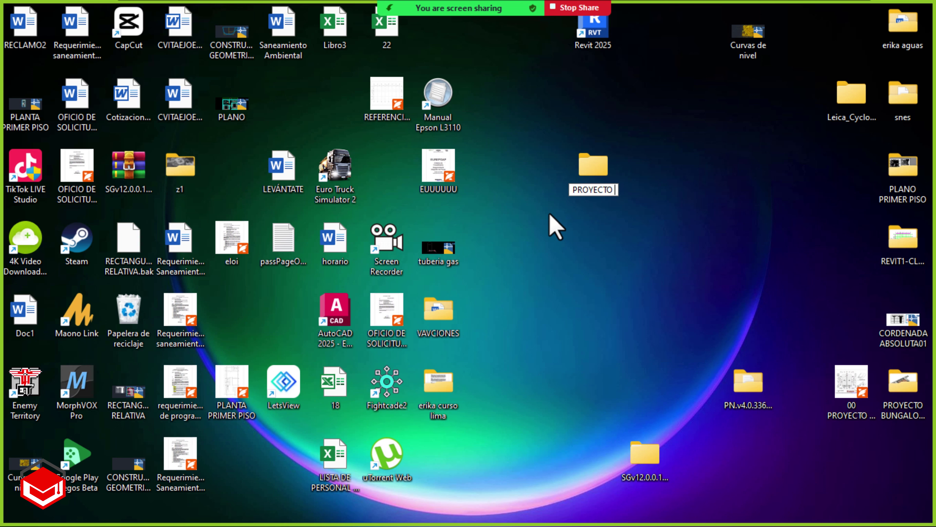
type("BUN")
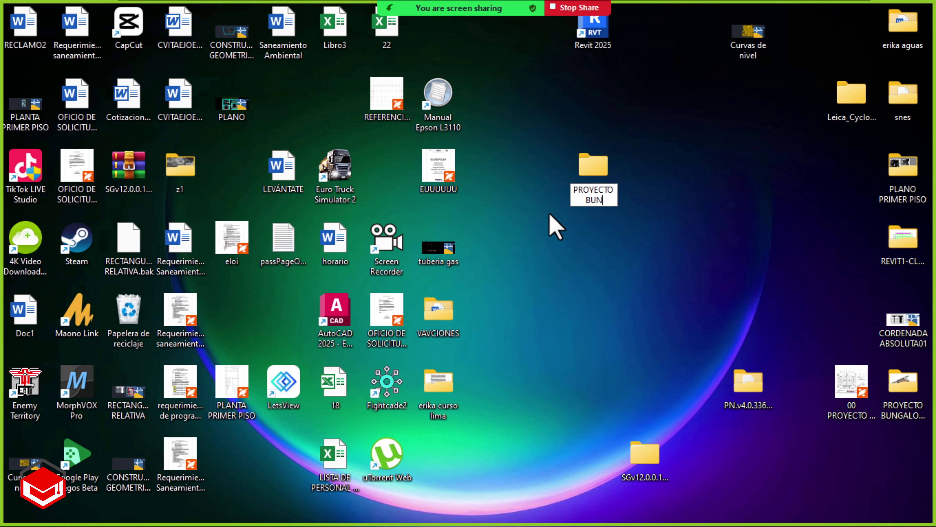
type("GALOW")
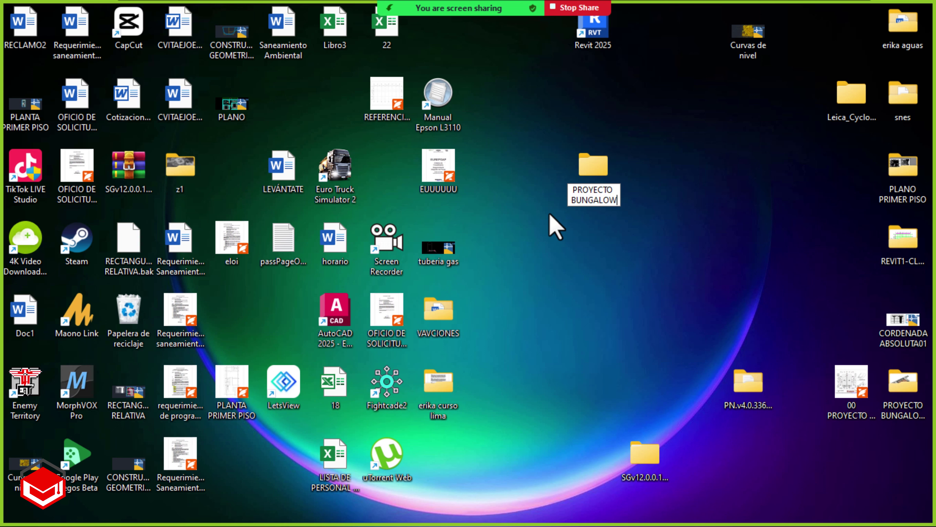
type(" 7-10")
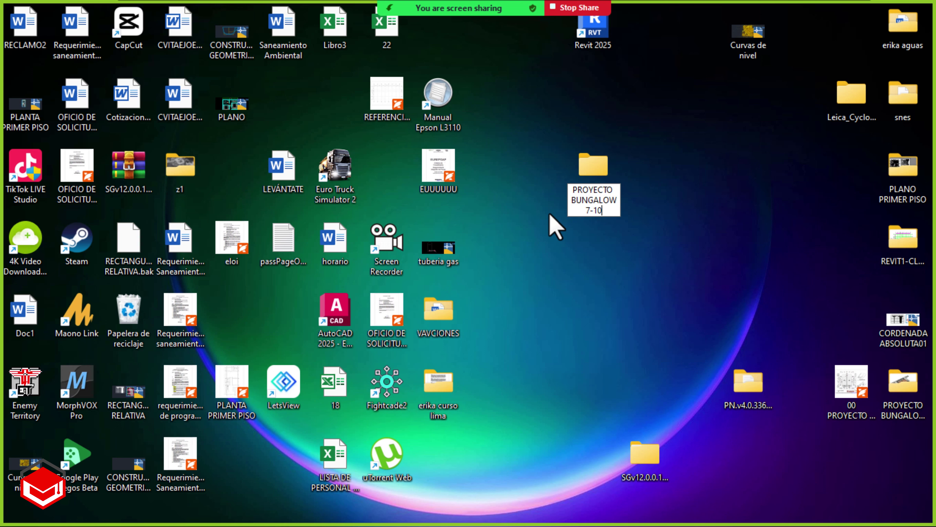
key("Return")
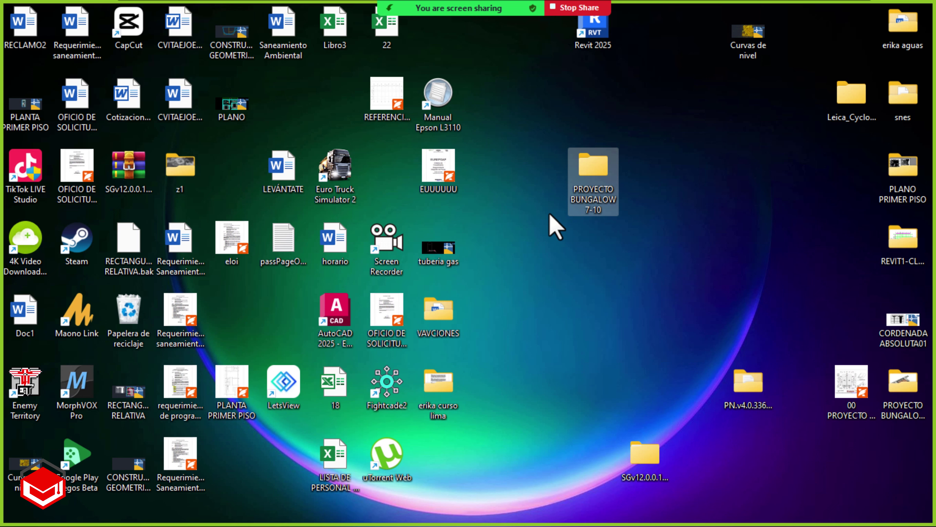
key("alt+Tab")
Start a new project, Proyecto1, from the Plantilla arquitectónica template
key("alt+Tab")
key("alt+Tab")
key("alt+Tab")
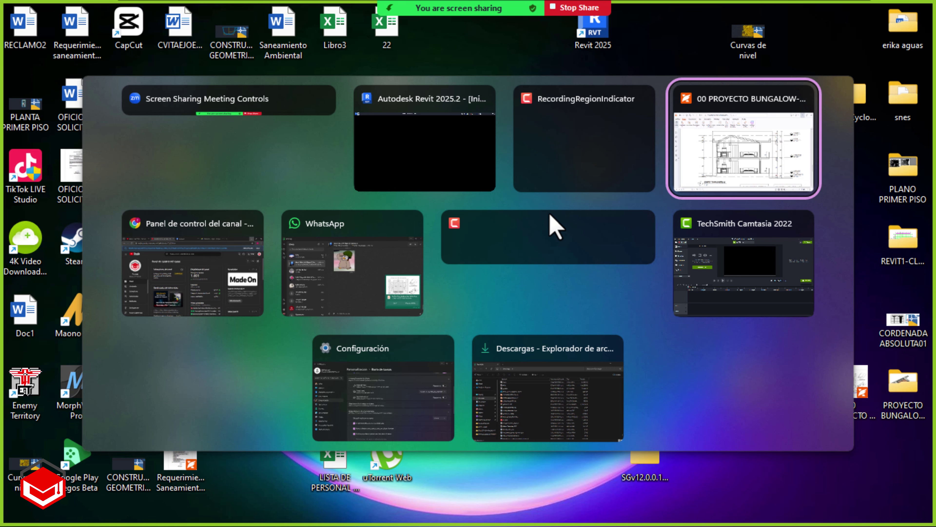
key("alt+Tab")
key("alt+Tab")
key("alt+Tab")
key("alt+Tab")
key("alt+Tab")
key("alt+Tab")
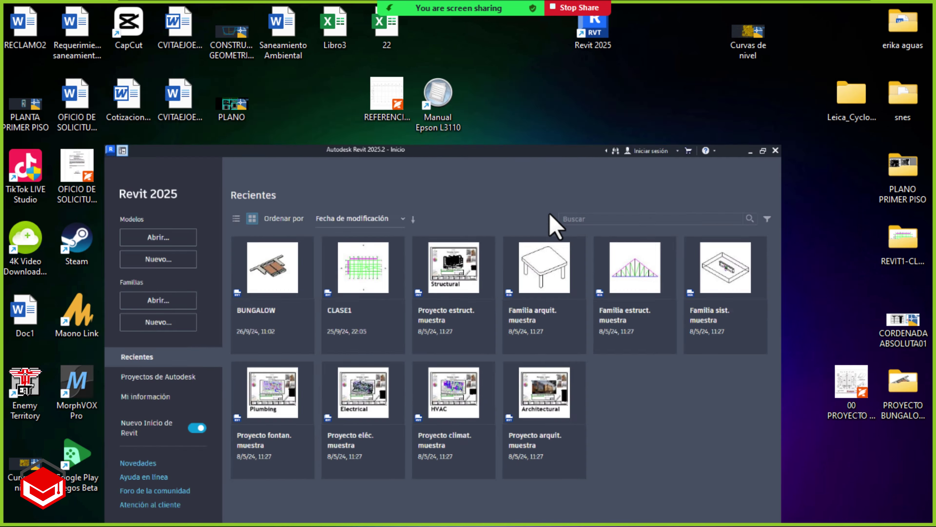
key("super+Up")
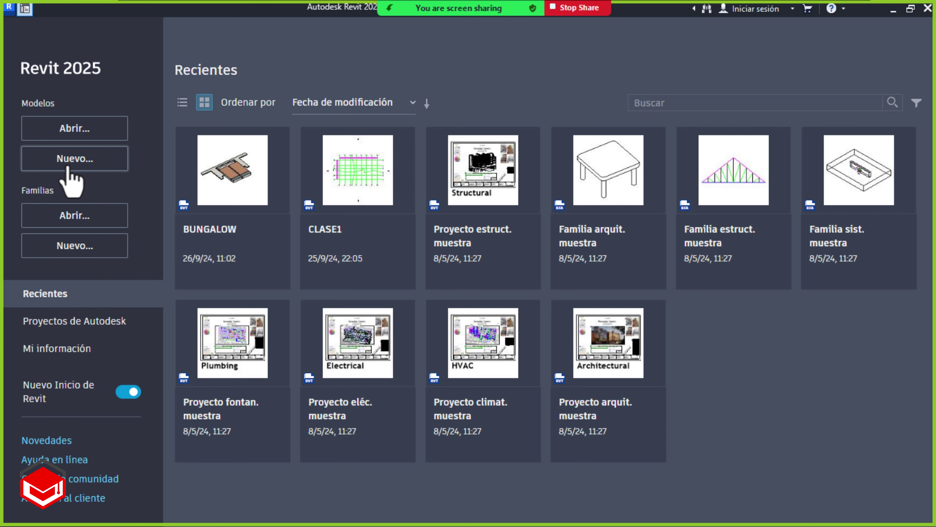
left_click(88, 165)
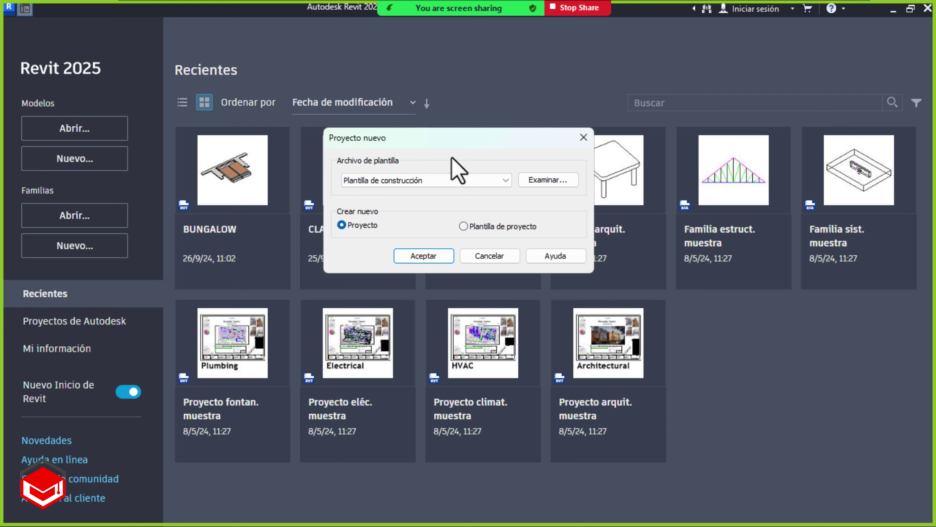
left_click(498, 182)
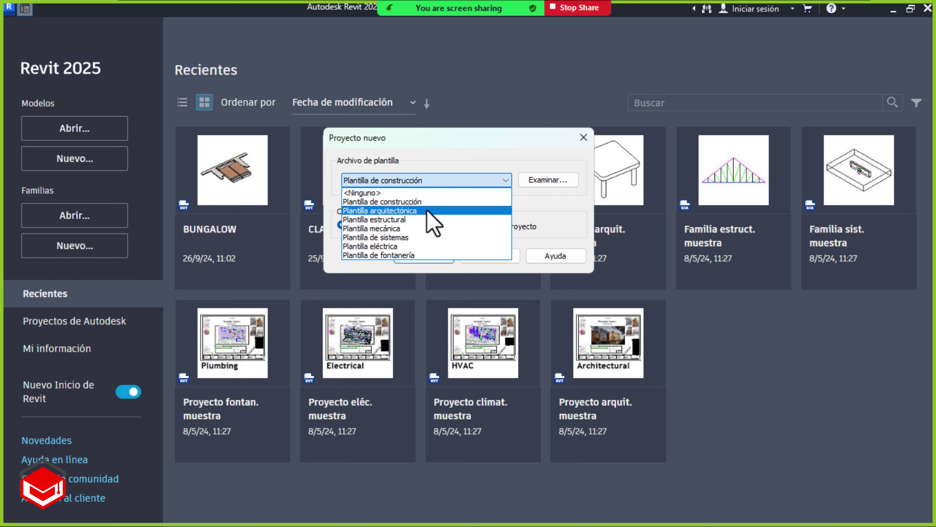
left_click(427, 211)
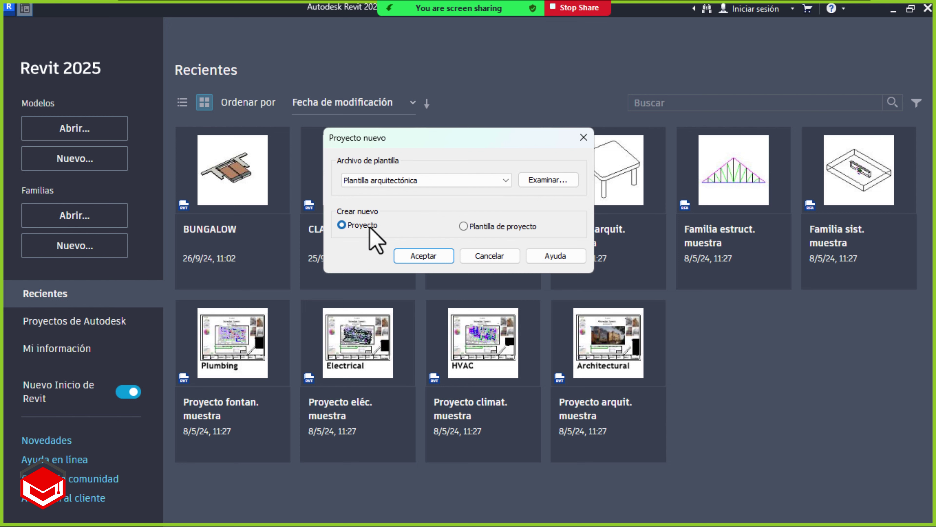
left_click(433, 257)
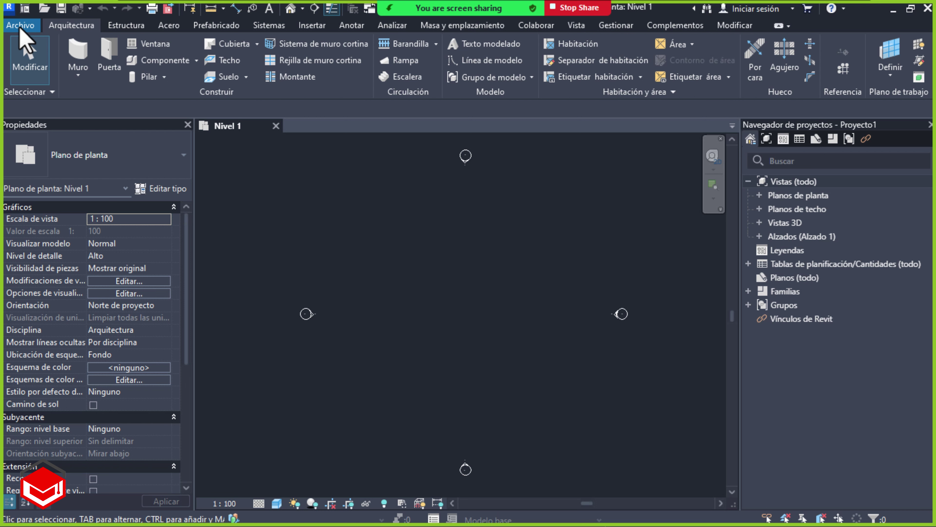
Save the project as BUNGALOW in the desktop's PROYECTO BUNGALOW7-10 folder
left_click(20, 26)
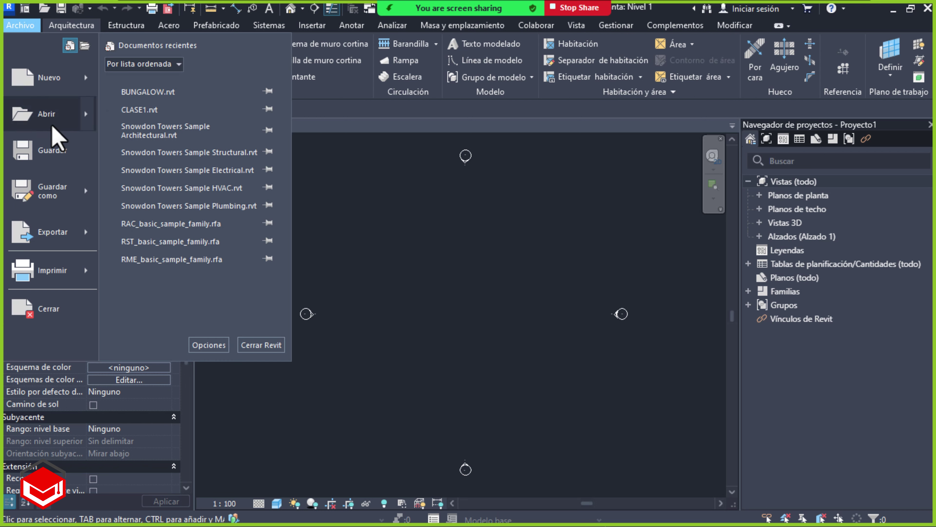
mouse_move(51, 191)
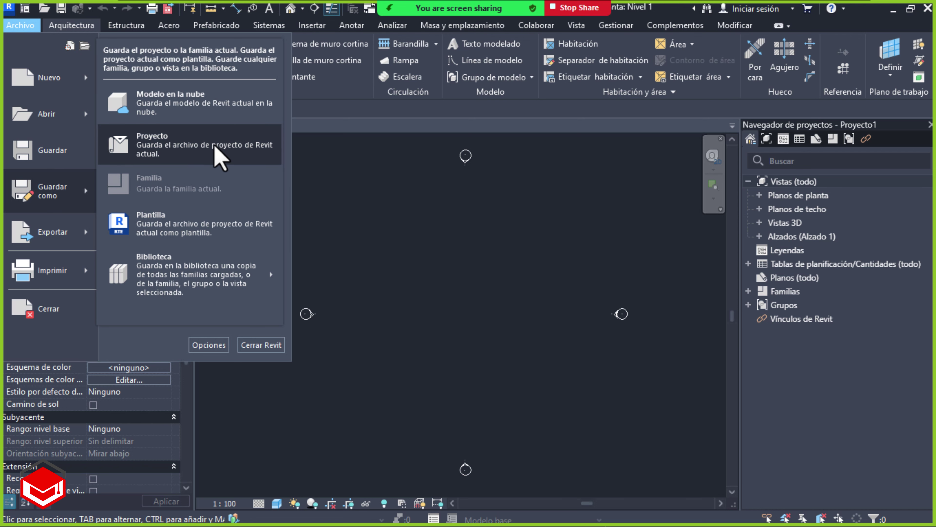
left_click(217, 155)
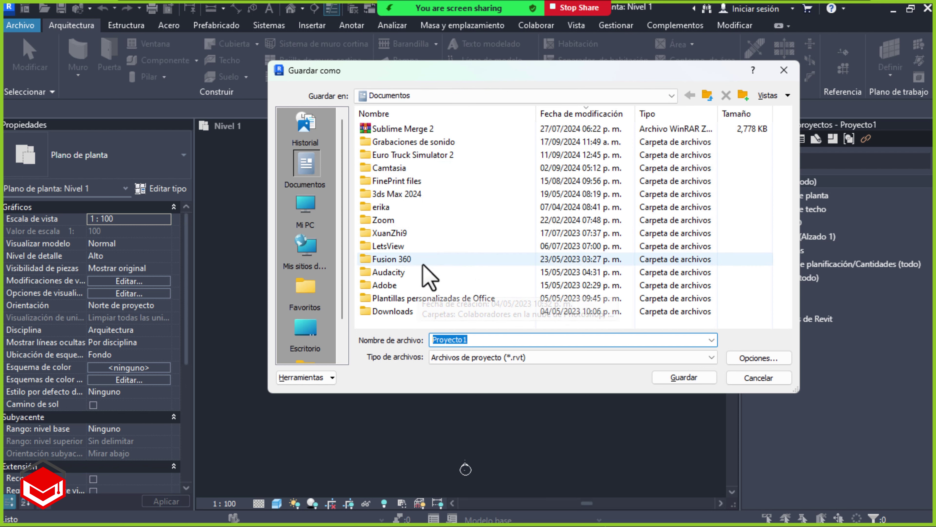
left_click(311, 335)
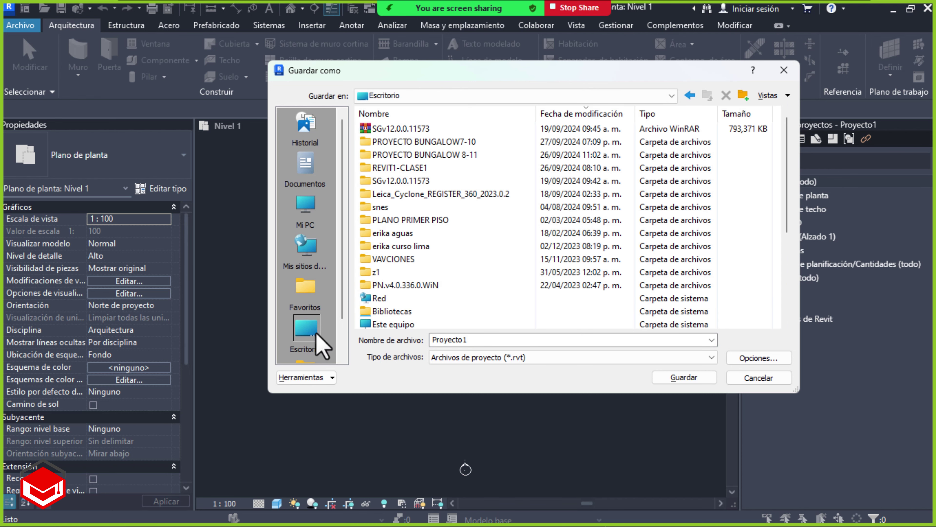
left_click(418, 142)
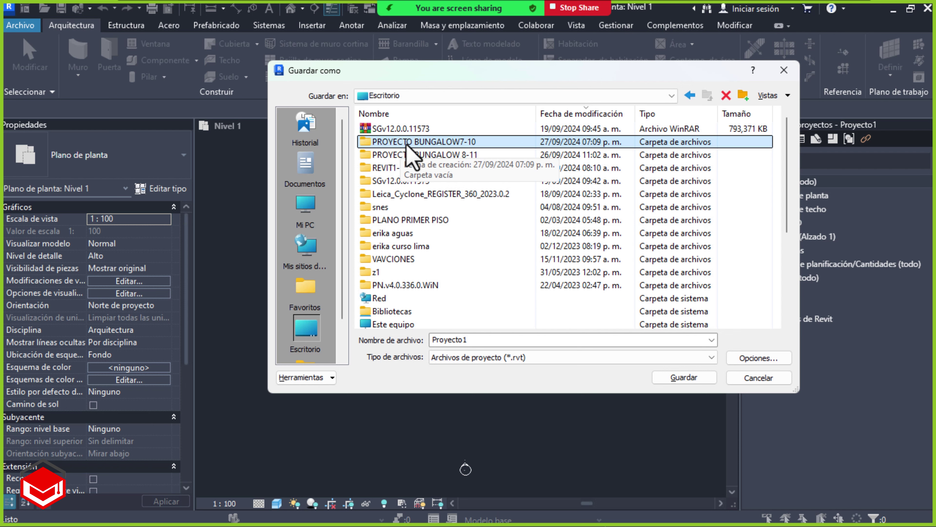
double_click(369, 144)
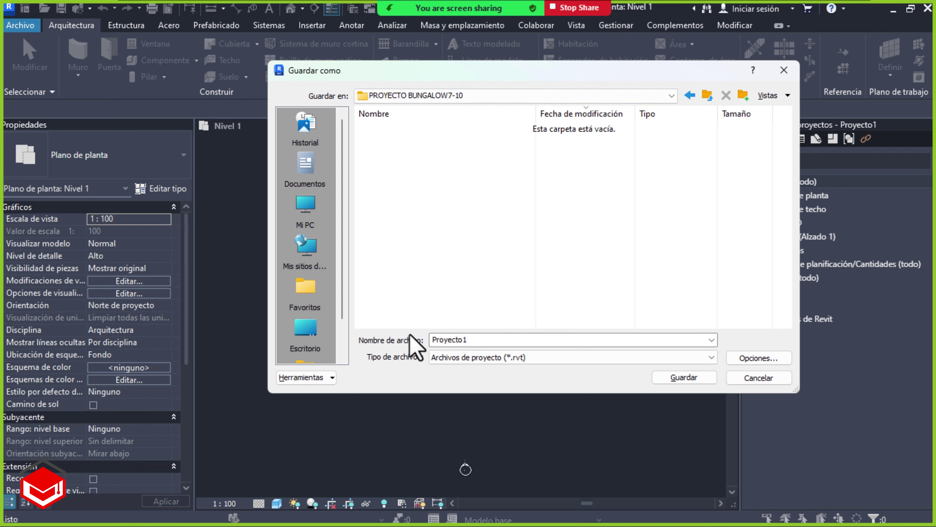
double_click(538, 340)
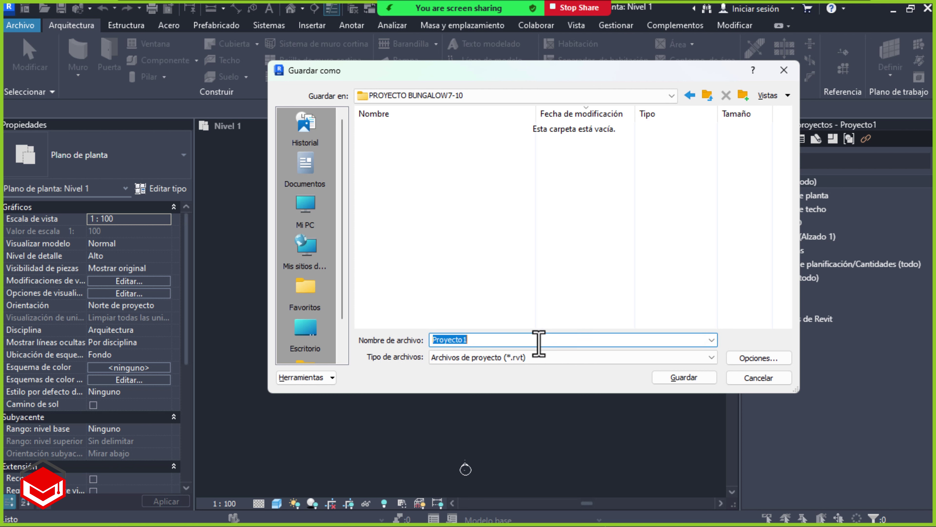
left_click_drag(560, 339, 406, 339)
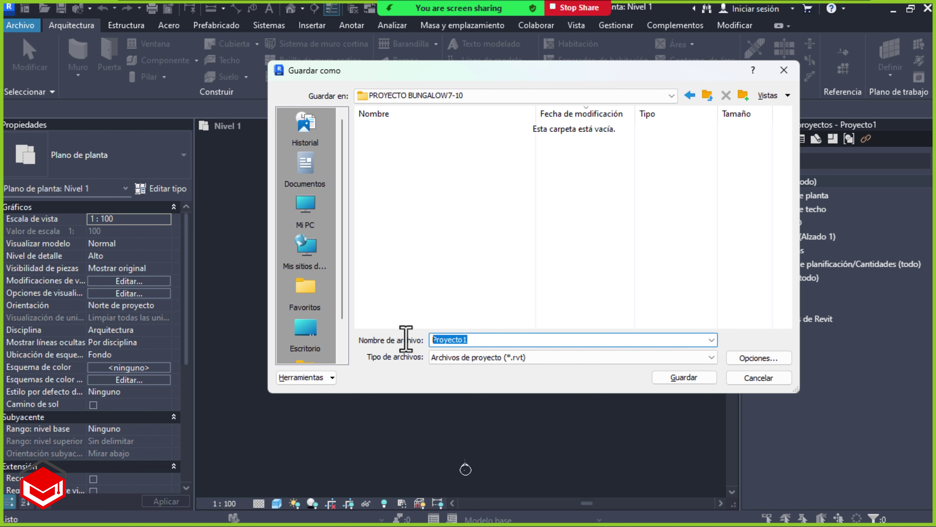
type("BUN")
type("AG")
type("L")
key("BackSpace")
key("BackSpace")
key("BackSpace")
type("GALOW")
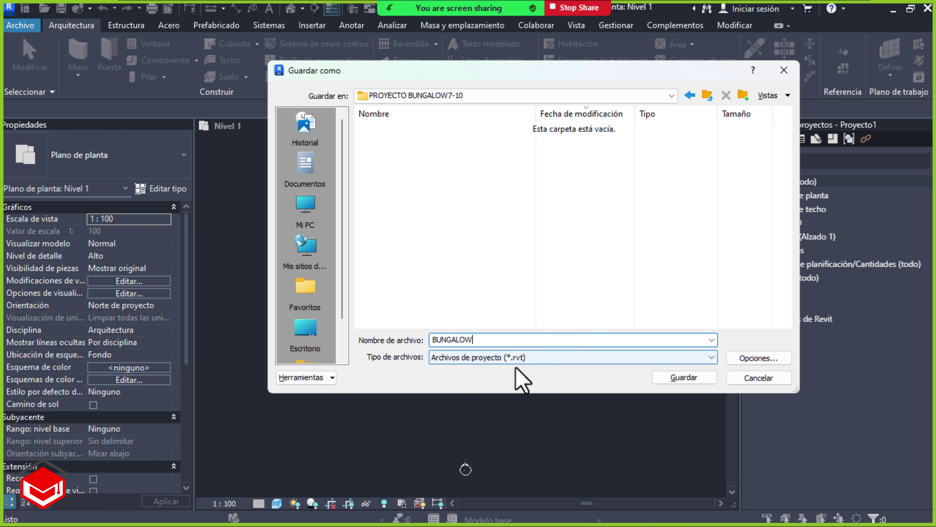
Set the maximum backups to 1 and complete the save
left_click(753, 359)
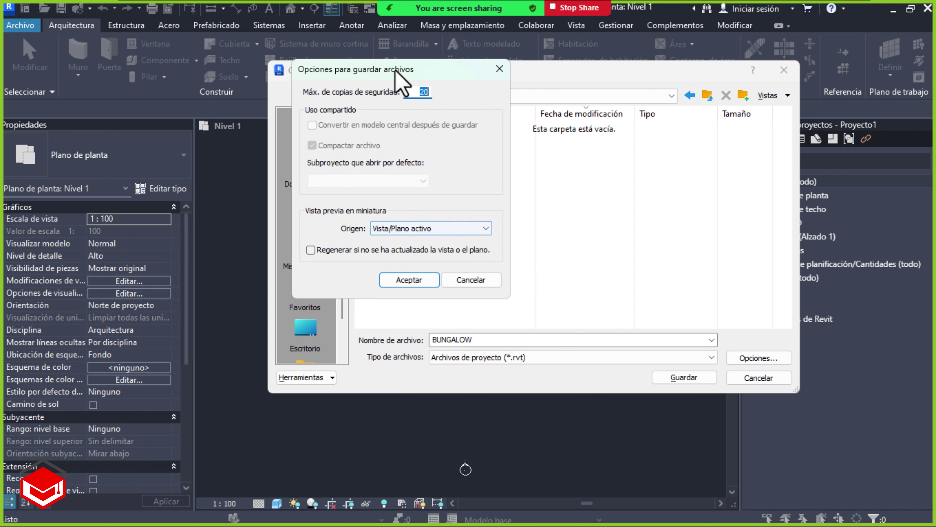
left_click_drag(385, 67, 475, 126)
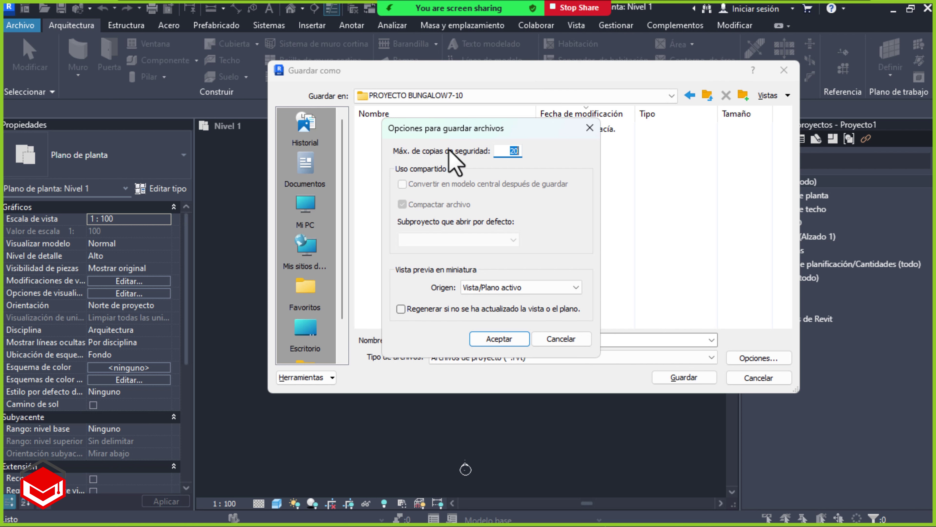
type("1")
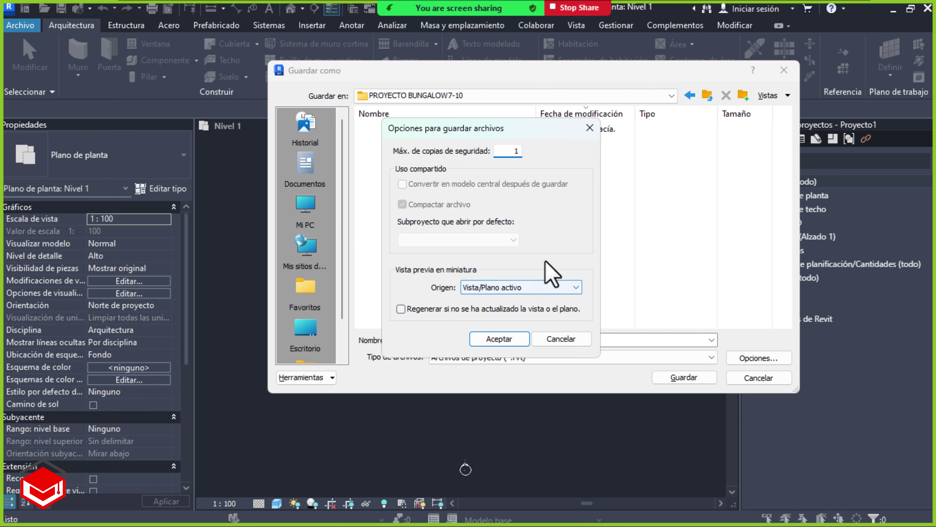
left_click(499, 339)
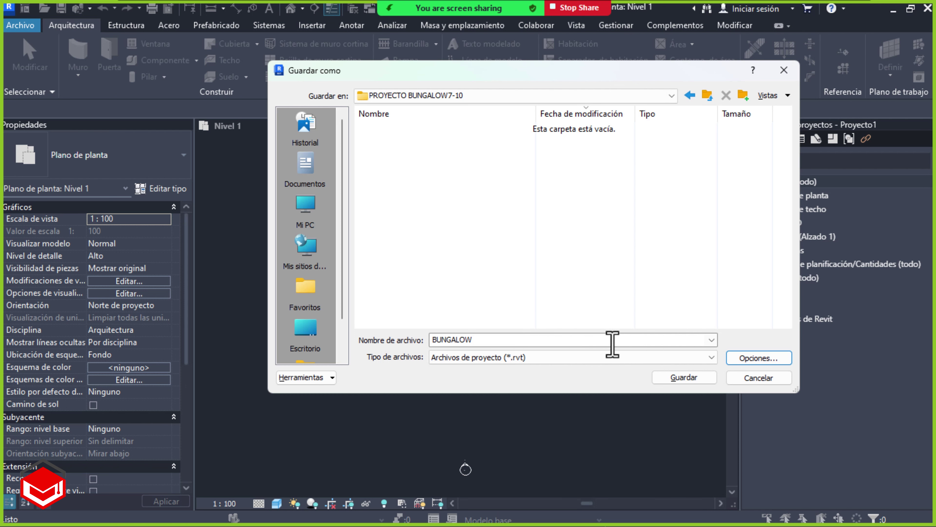
left_click(678, 377)
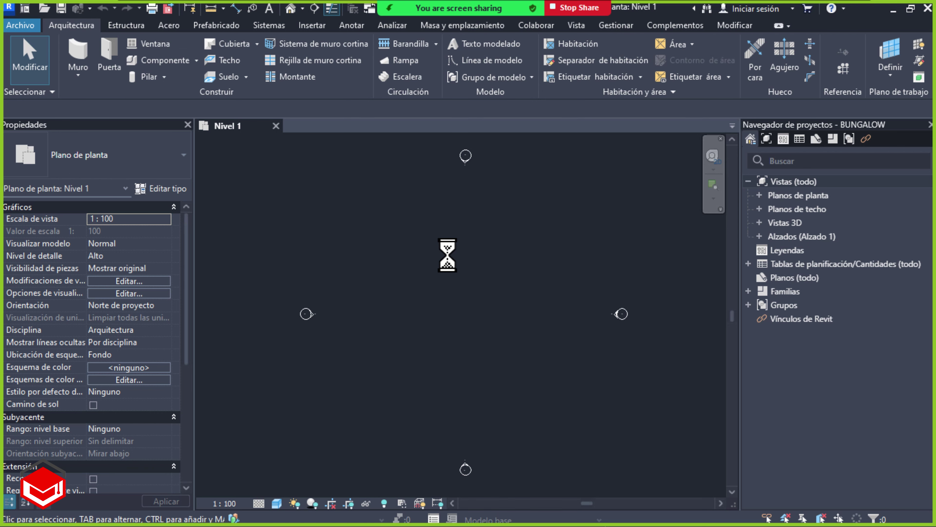
Review the level heights on the PDF's CORTE TRANSVERSAL section, then return to Revit
key("alt+Tab")
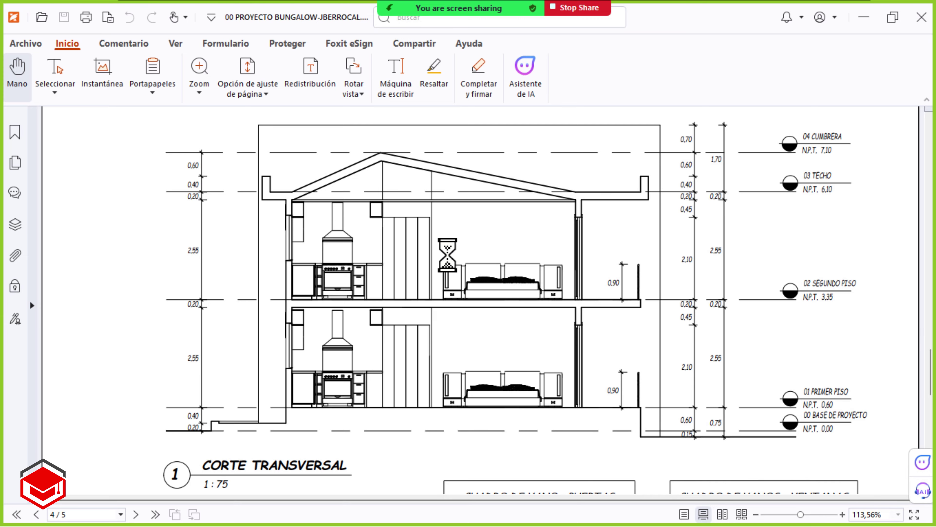
scroll(565, 272, "up", 3)
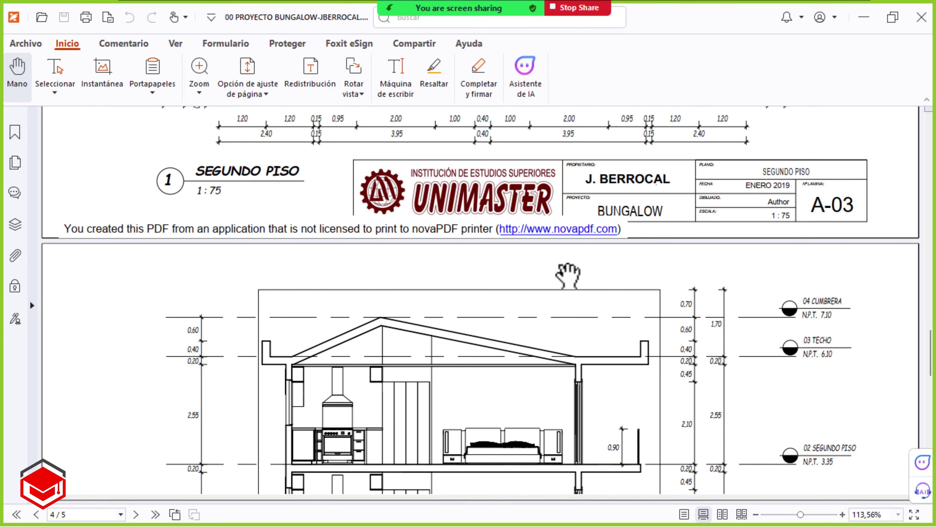
scroll(567, 275, "down", 2)
scroll(567, 275, "down", 3)
scroll(568, 275, "down", 3)
scroll(567, 274, "down", 3)
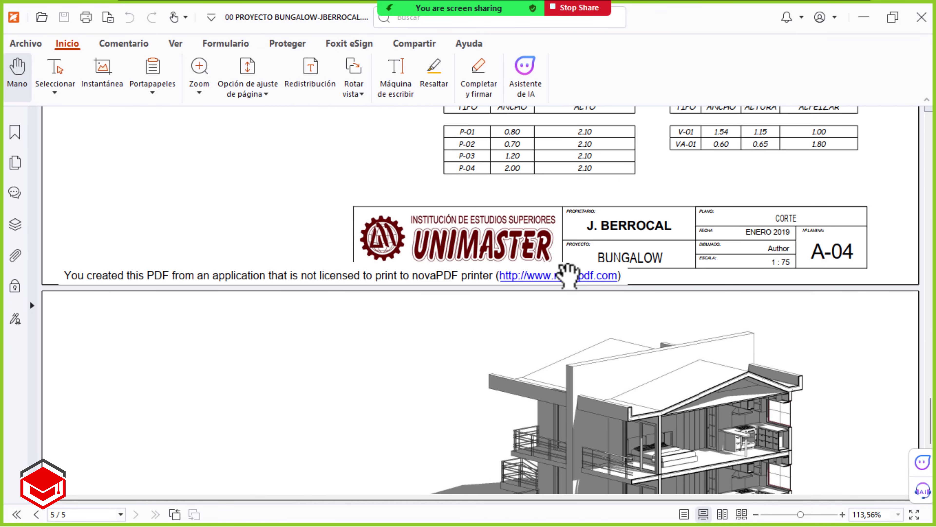
scroll(567, 275, "up", 1)
scroll(568, 275, "up", 5)
scroll(568, 274, "up", 2)
scroll(568, 274, "down", 1)
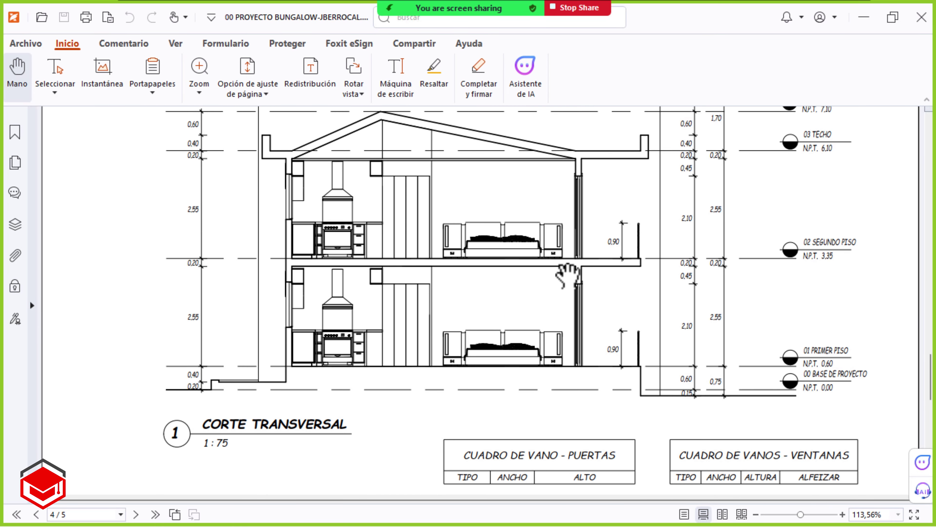
scroll(567, 275, "down", 3)
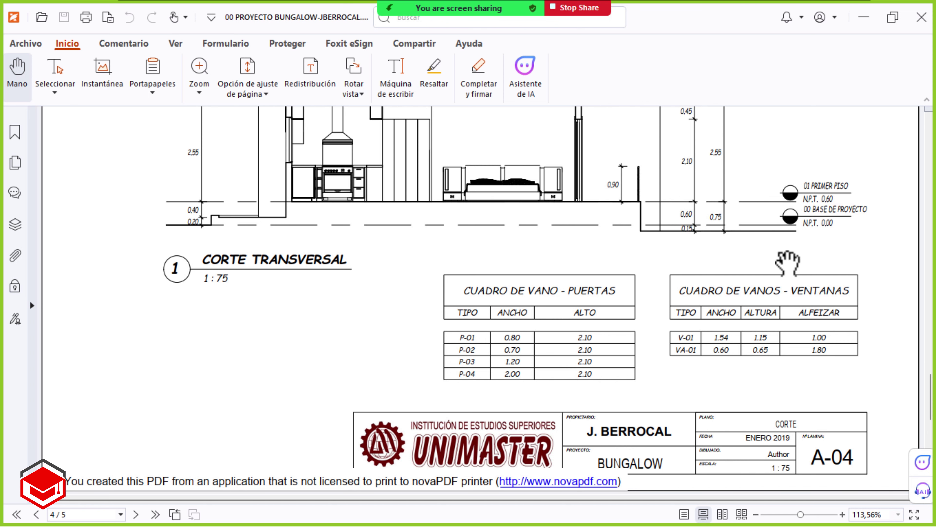
mouse_move(792, 174)
left_mouse_down()
mouse_move(742, 325)
mouse_move(736, 394)
left_mouse_up()
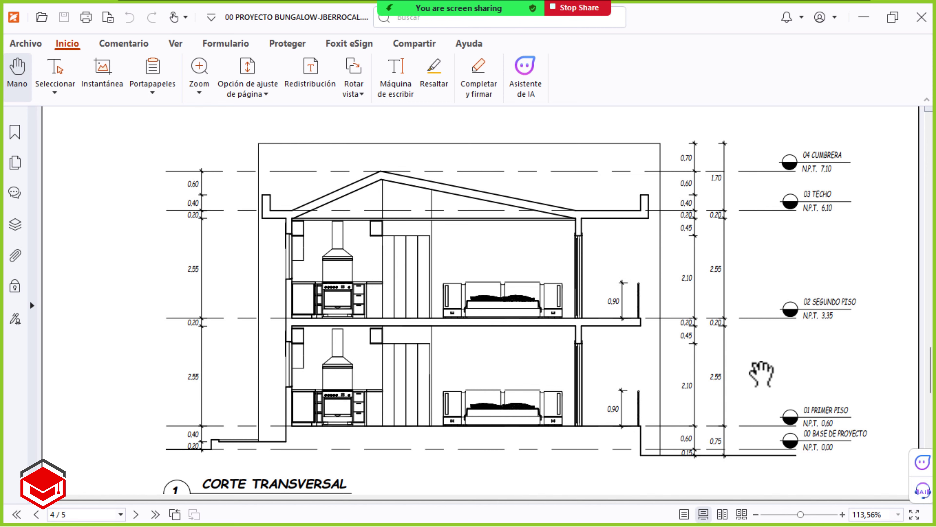
key("alt+Tab")
key("alt+Tab")
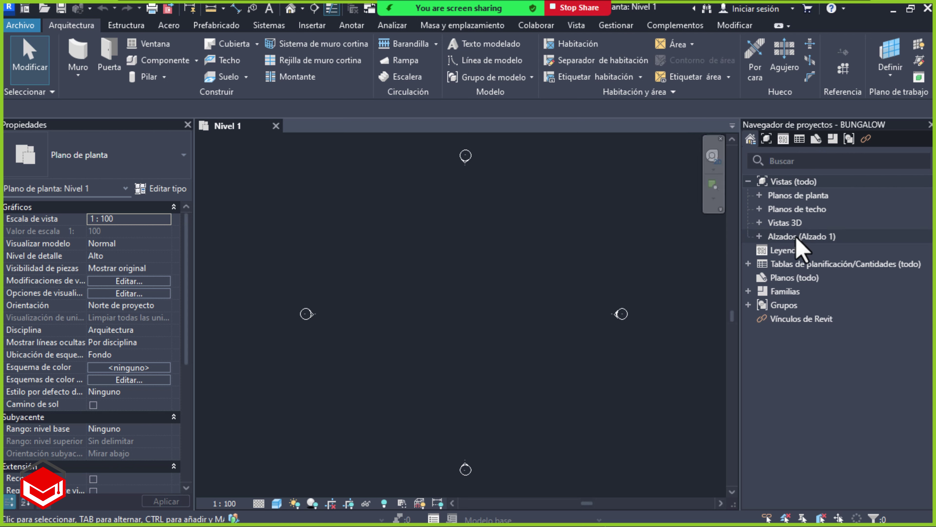
Open the Este elevation and zoom in on the Nivel 1 and Nivel 2 level heads
left_click(760, 236)
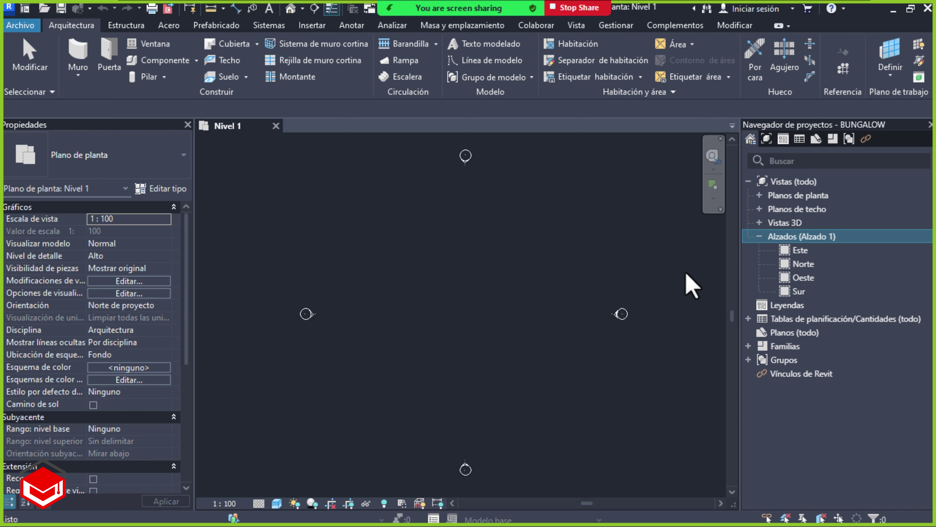
left_click(791, 251)
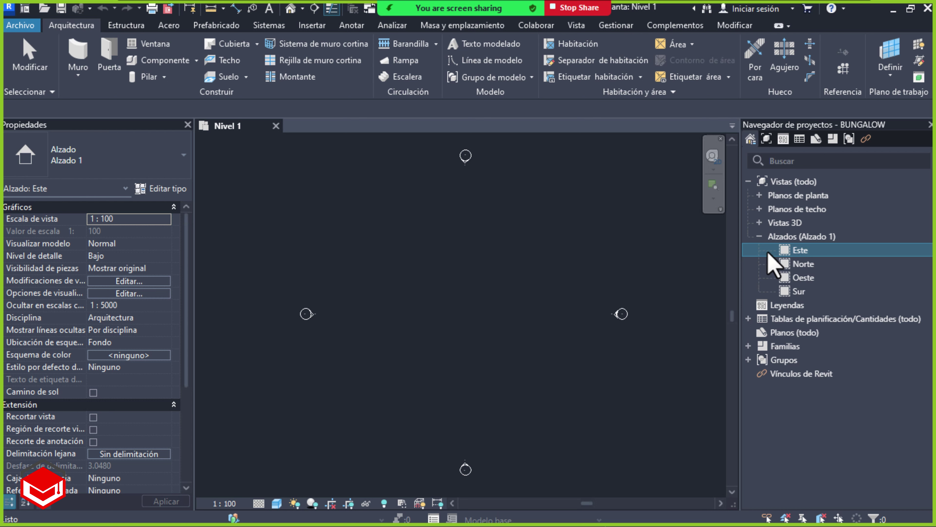
double_click(768, 253)
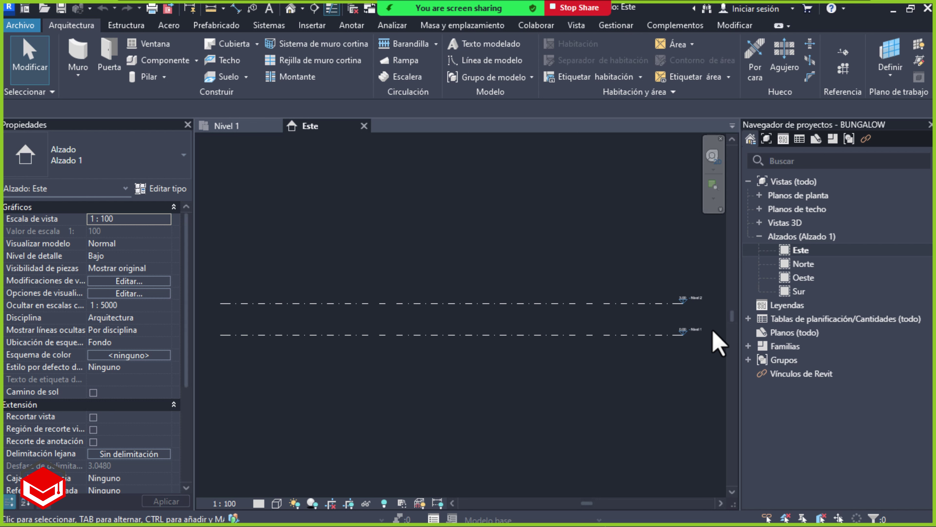
scroll(717, 334, "up", 1)
scroll(717, 325, "up", 2)
scroll(709, 321, "up", 2)
scroll(704, 310, "up", 3)
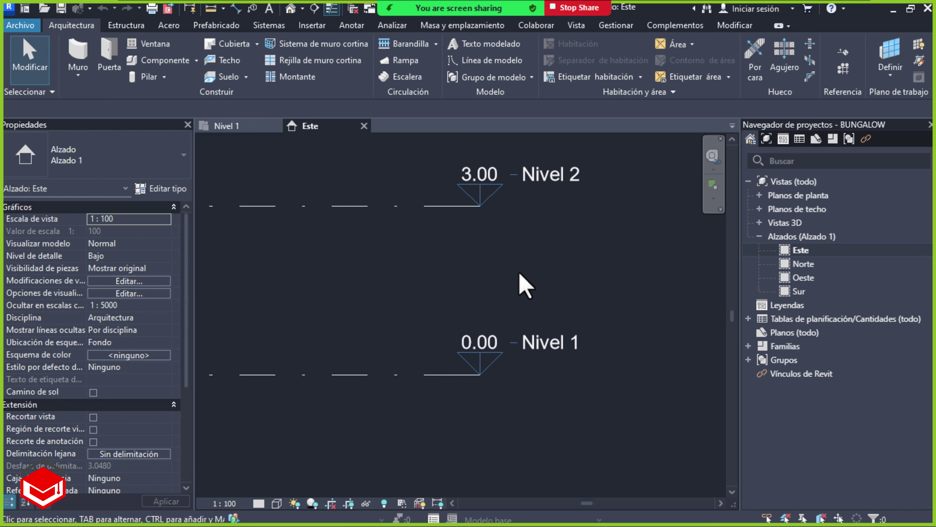
Rename Nivel 1 to '00 BASE DE PROYECTO', renaming its matching views too
left_click(356, 375)
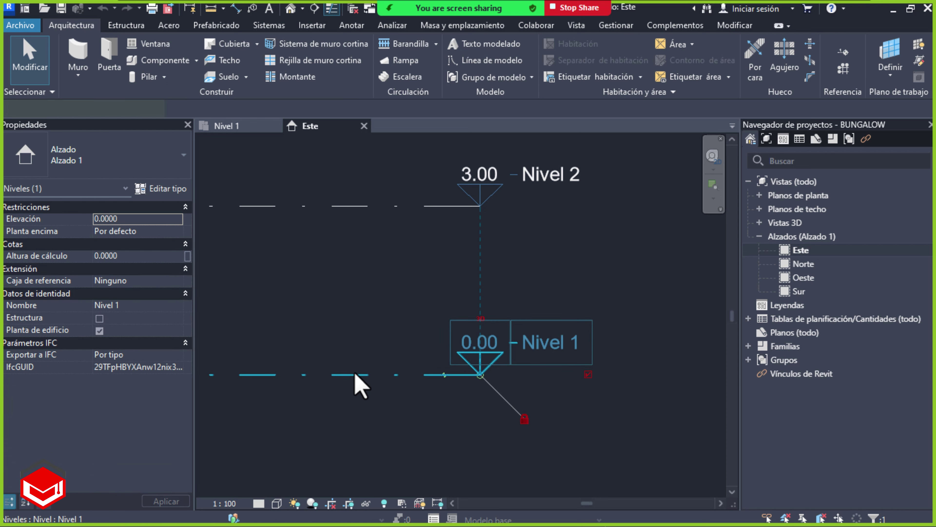
left_click(558, 345)
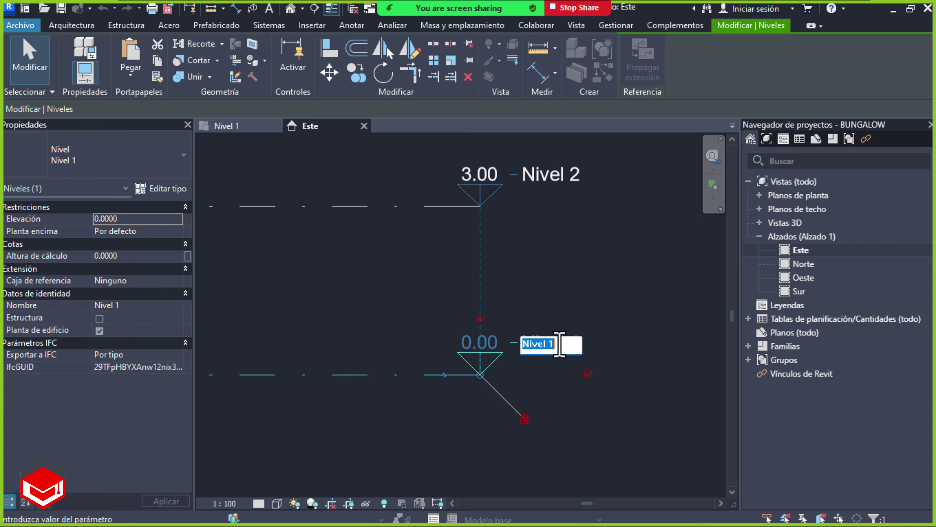
type("00")
type(" BA")
type("SE DE FR")
type("OYEC")
type("TO")
key("Return")
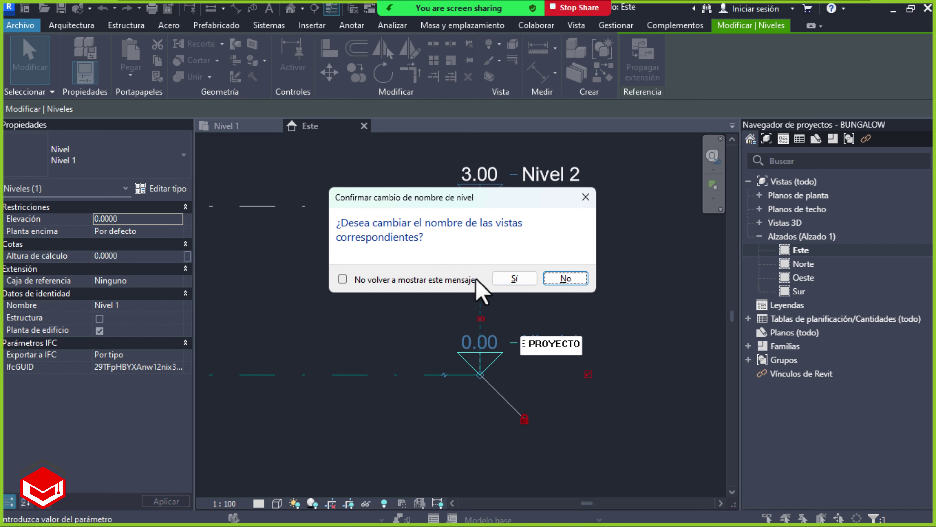
left_click(513, 279)
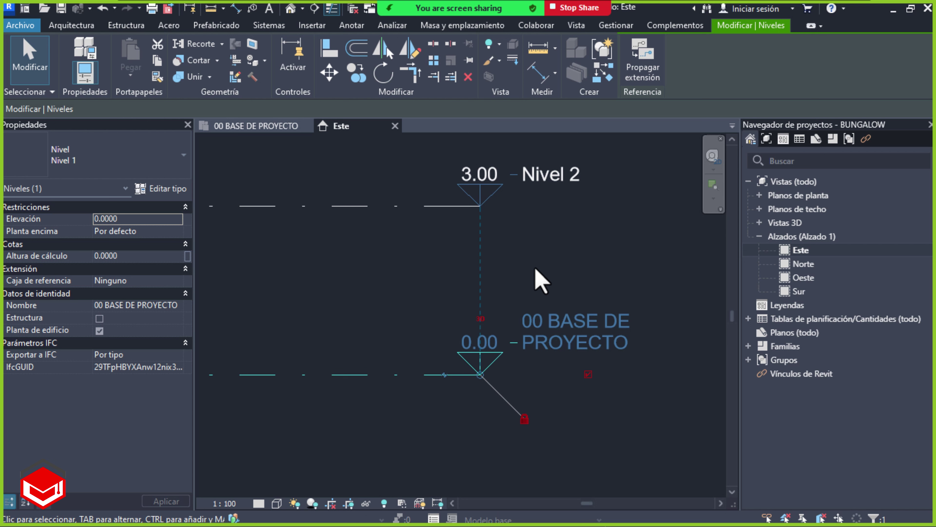
key("Escape")
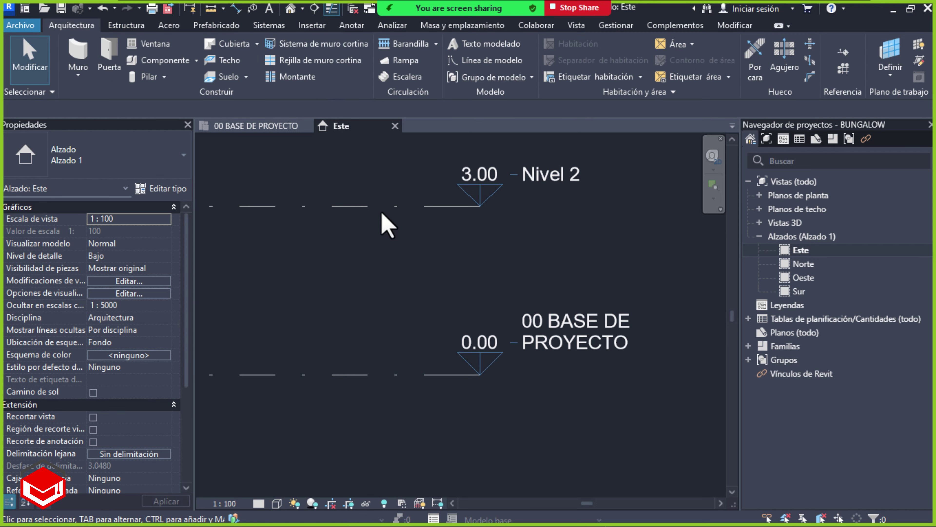
Rename Nivel 2 to '01 PRIMER PISO', renaming its matching views too
left_click(385, 207)
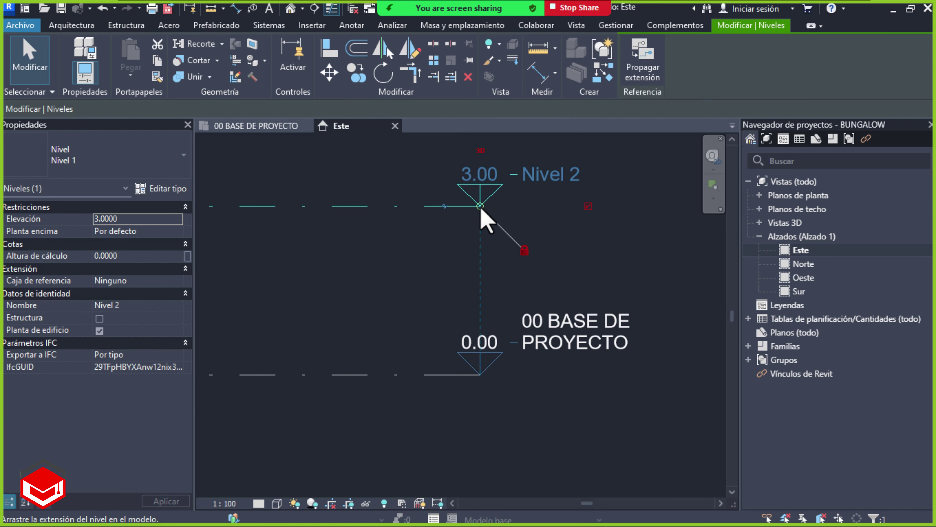
middle_click_drag(581, 264, 575, 286)
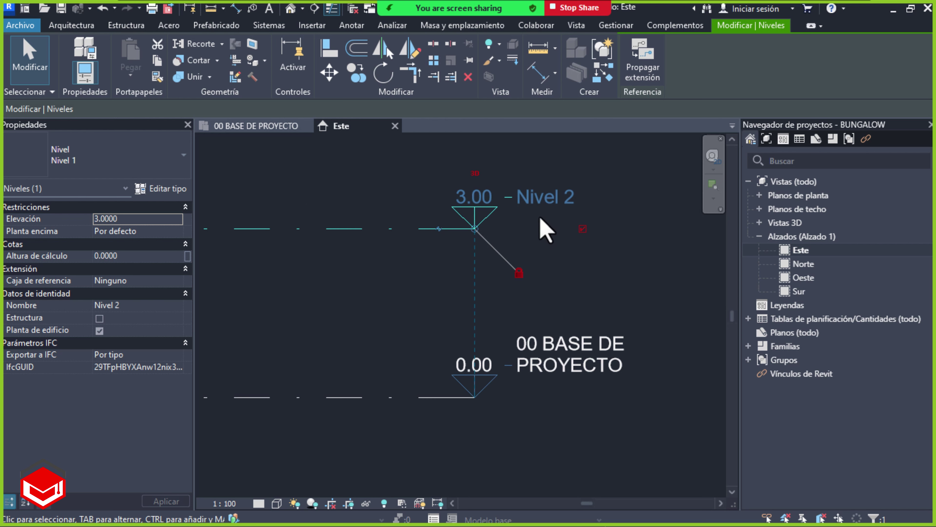
left_click(540, 201)
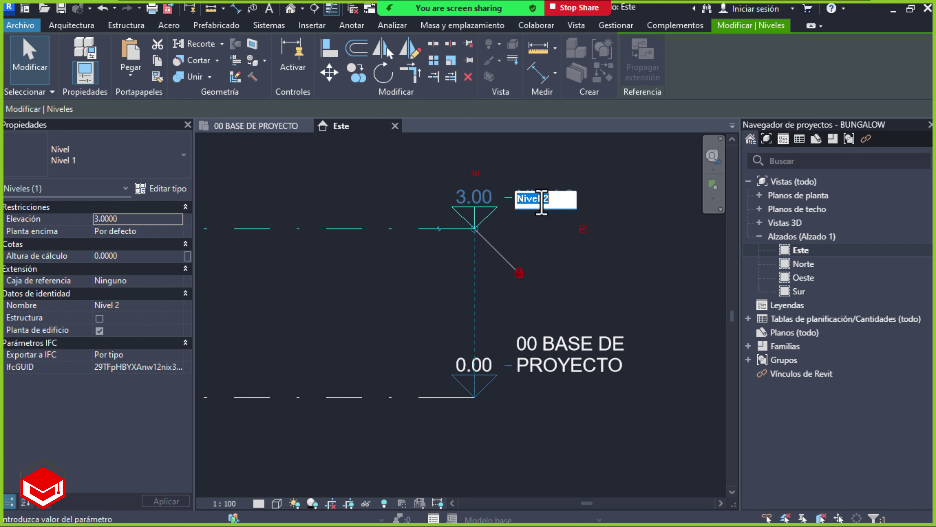
type("01")
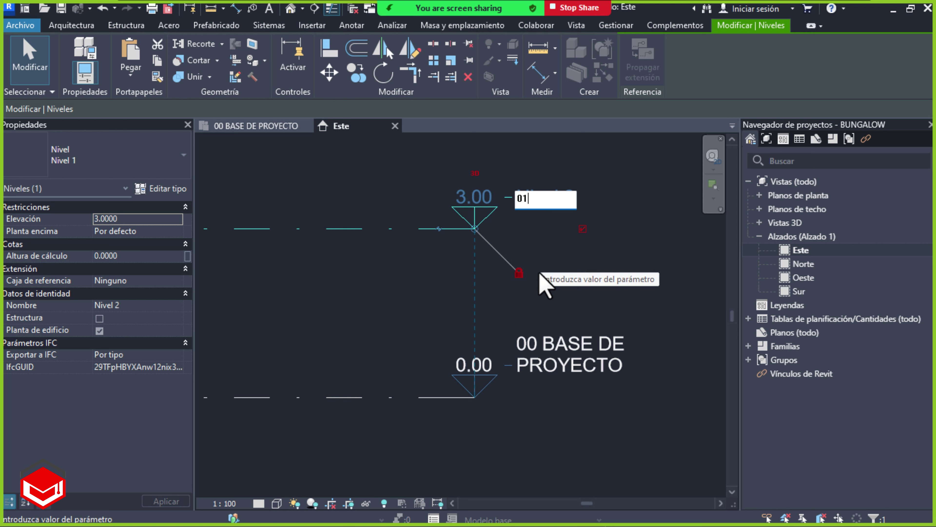
type(" PRIME")
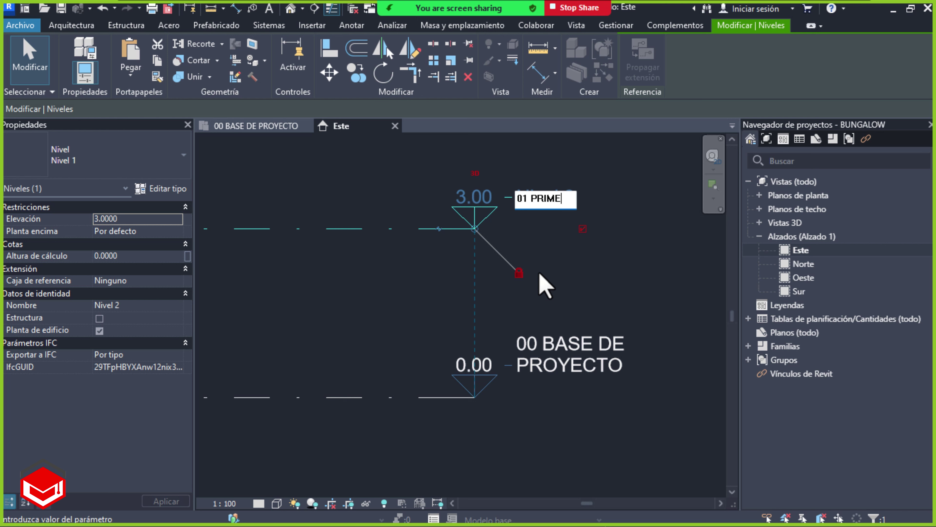
type("R PISO")
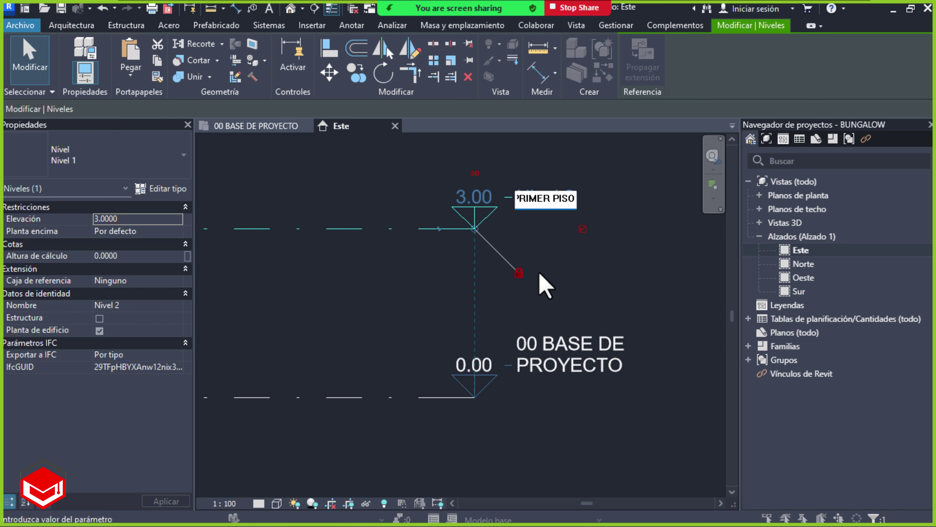
key("Return")
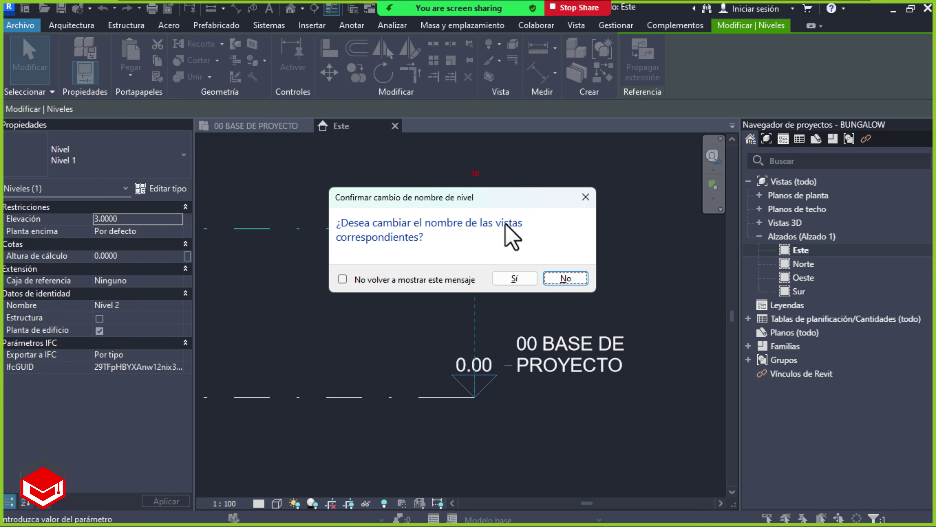
left_click(512, 275)
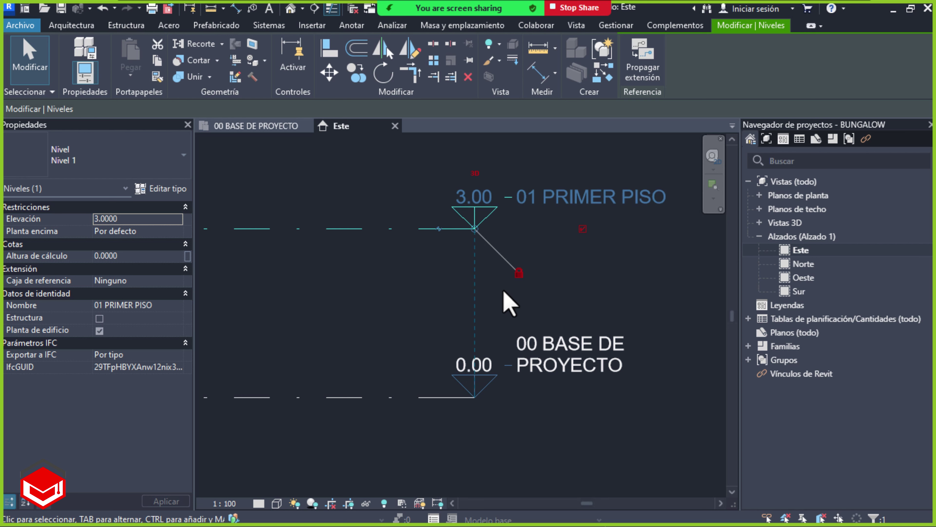
key("Escape")
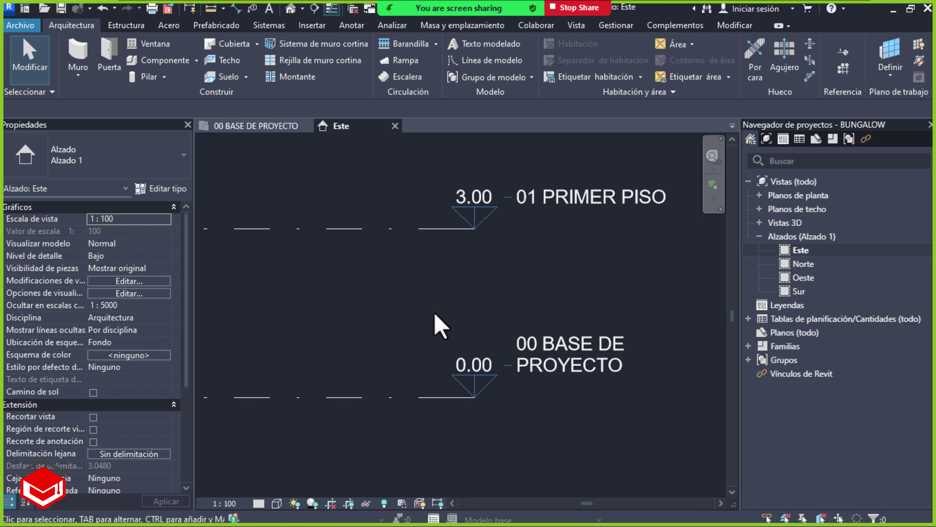
Select 01 PRIMER PISO to check its 3.00 height above the base level
scroll(395, 289, "down", 4)
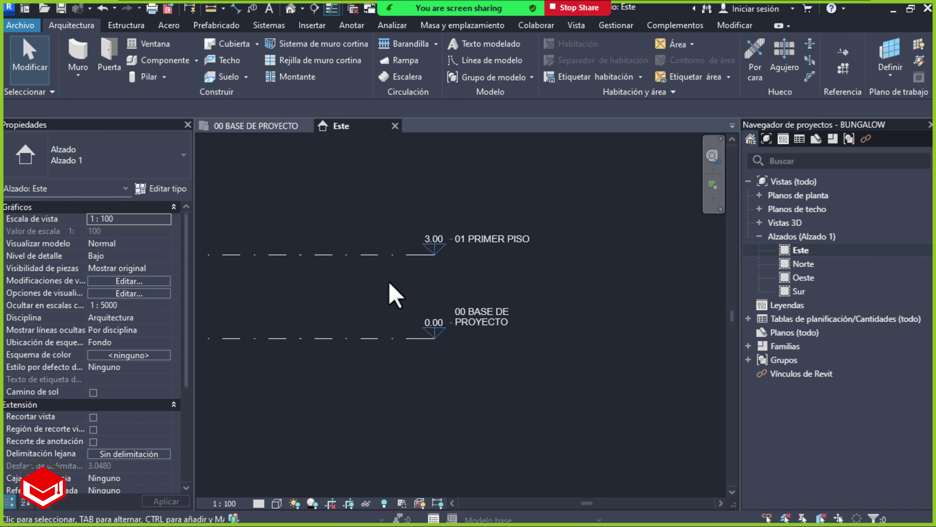
scroll(369, 288, "down", 2)
scroll(365, 301, "down", 1)
mouse_move(294, 313)
middle_mouse_down()
mouse_move(558, 311)
mouse_move(550, 309)
middle_mouse_up()
scroll(539, 292, "up", 1)
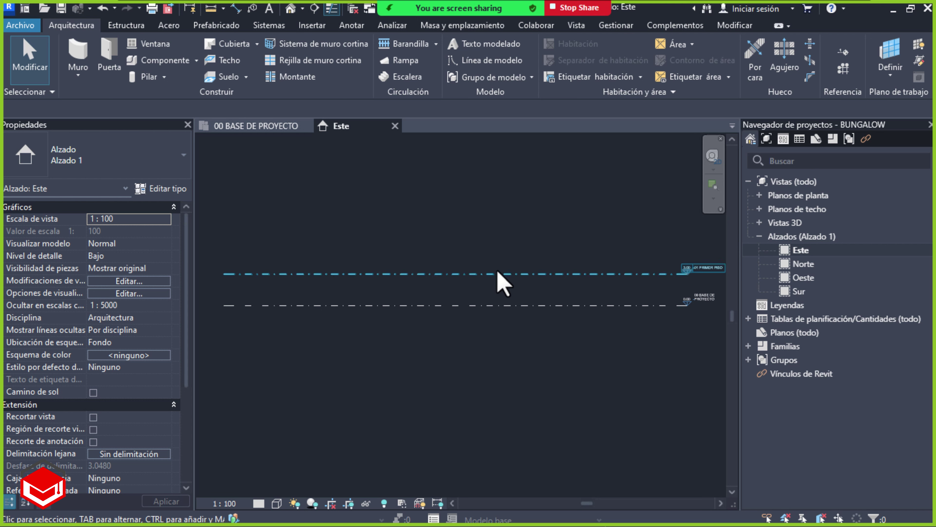
left_click(482, 274)
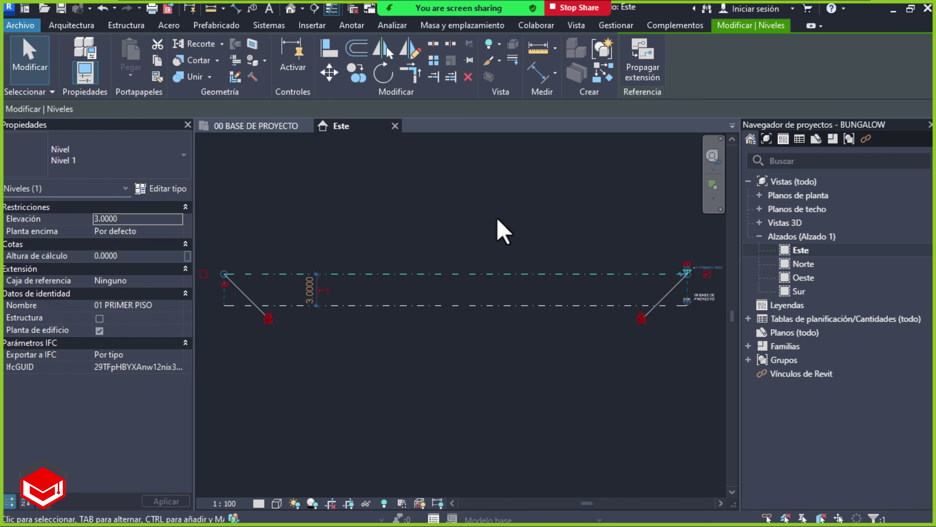
Read the 0.60 rise between 00 BASE and 01 PRIMER PISO in the PDF section
key("alt+Tab")
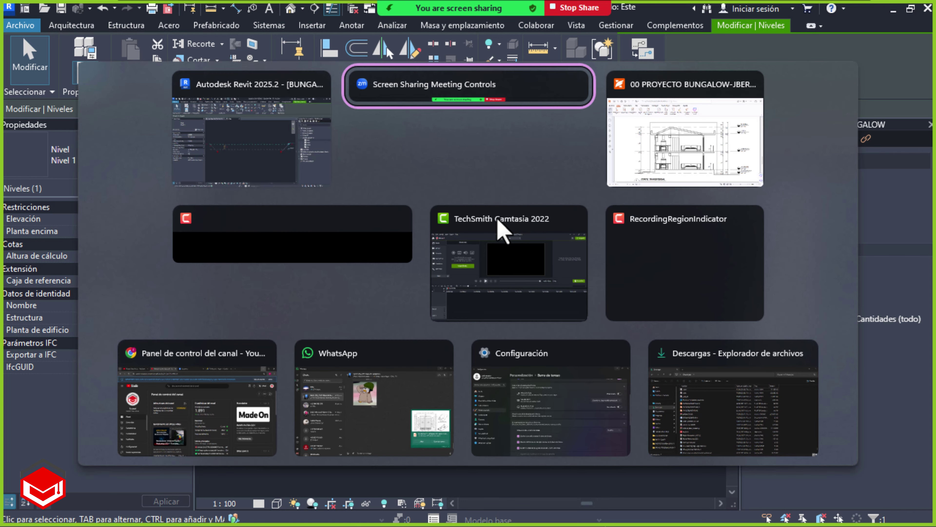
key("alt+Tab")
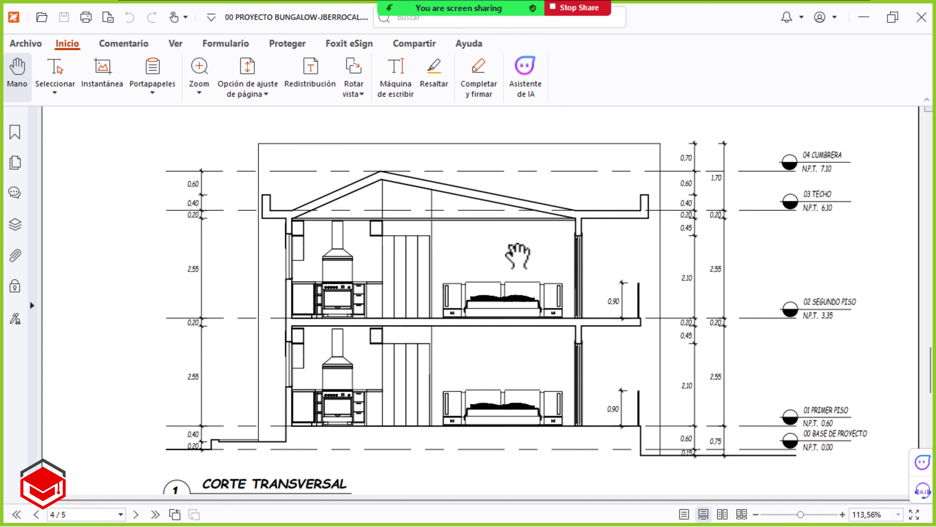
scroll(760, 450, "up", 2, "ctrl")
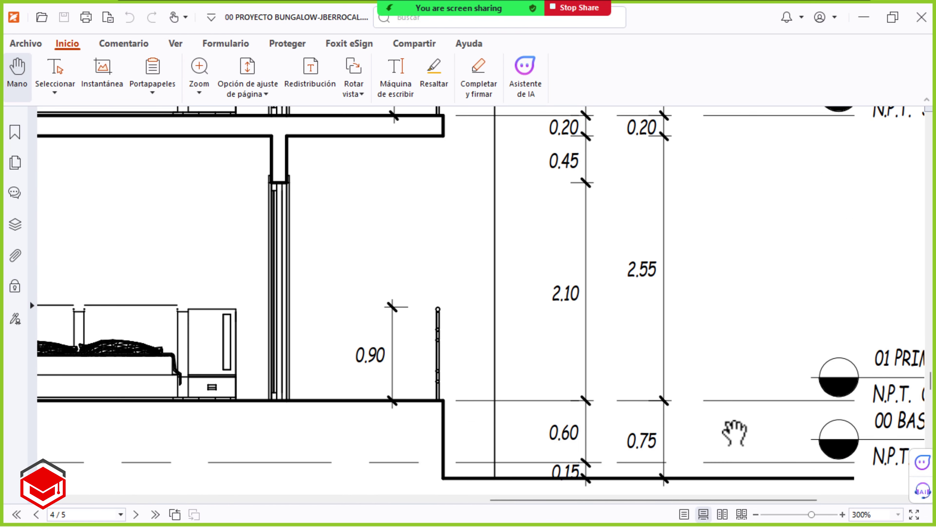
scroll(733, 433, "up", 1, "ctrl")
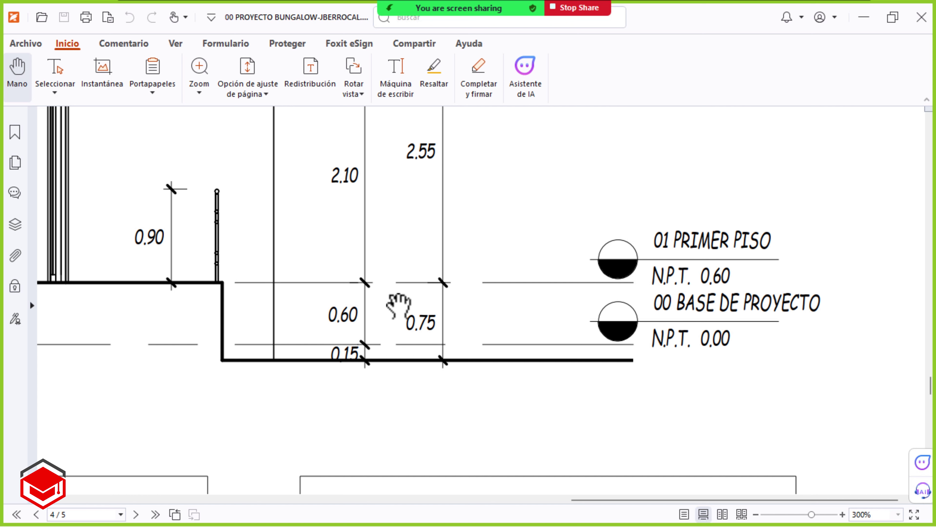
left_click_drag(288, 275, 373, 347)
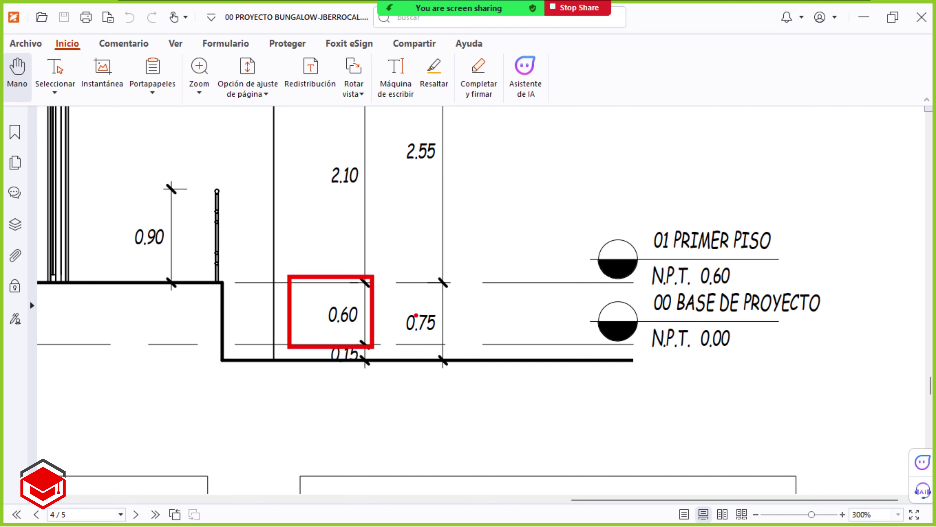
key("alt+Tab")
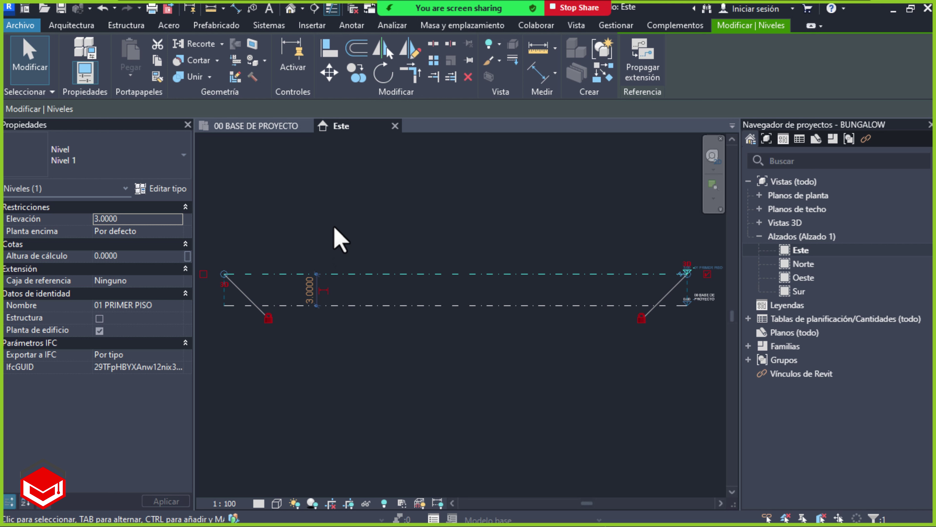
Change the 01 PRIMER PISO level distance to 0.6 above the base level
left_click(311, 291)
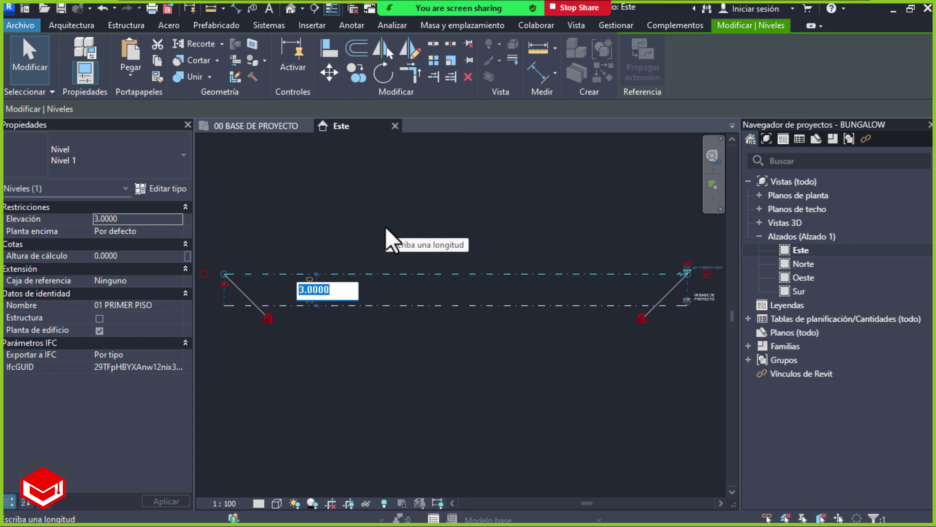
type("0.6")
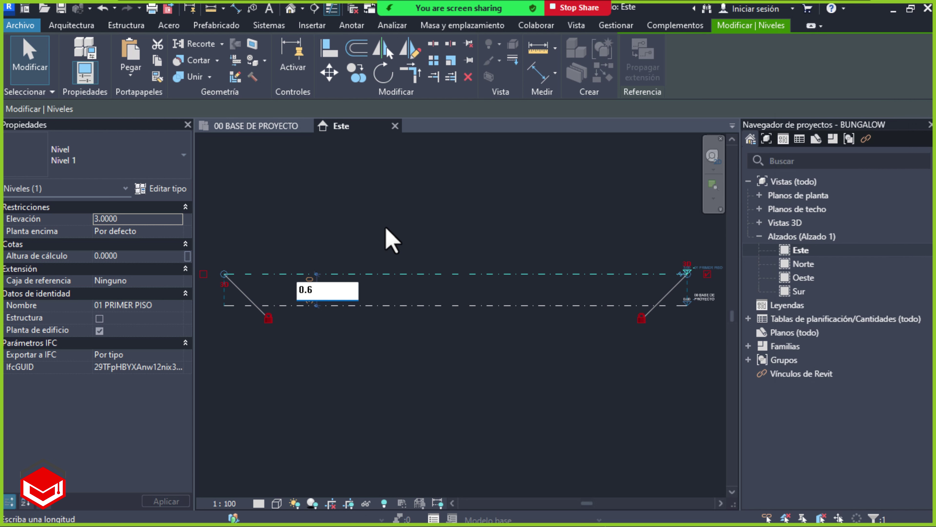
key("Return")
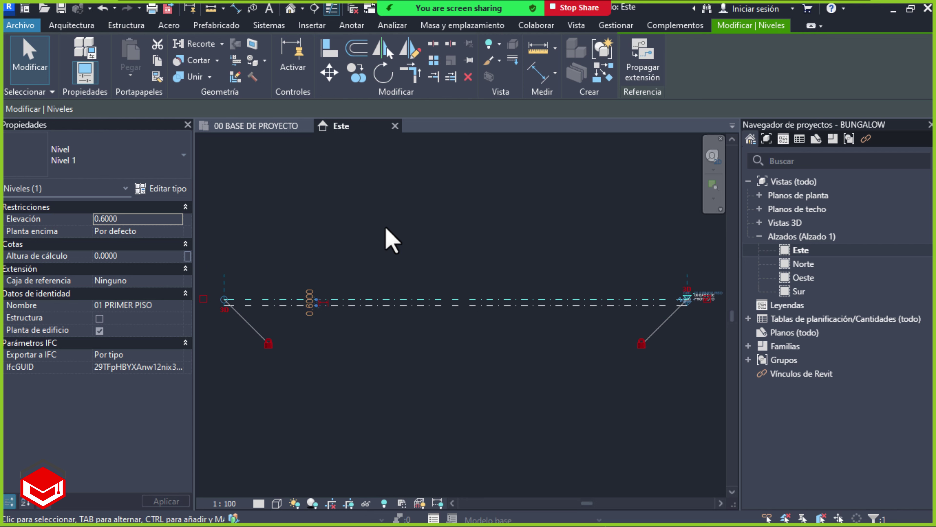
key("Escape")
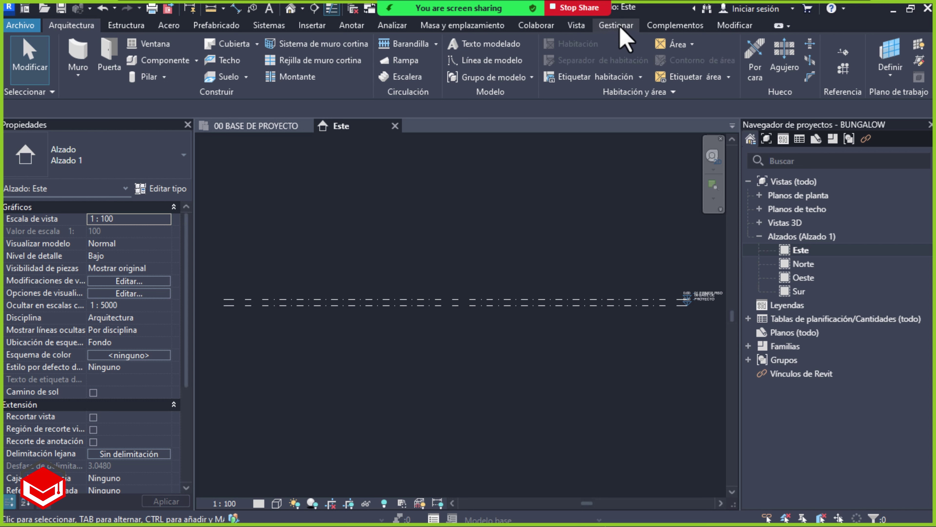
left_click(623, 35)
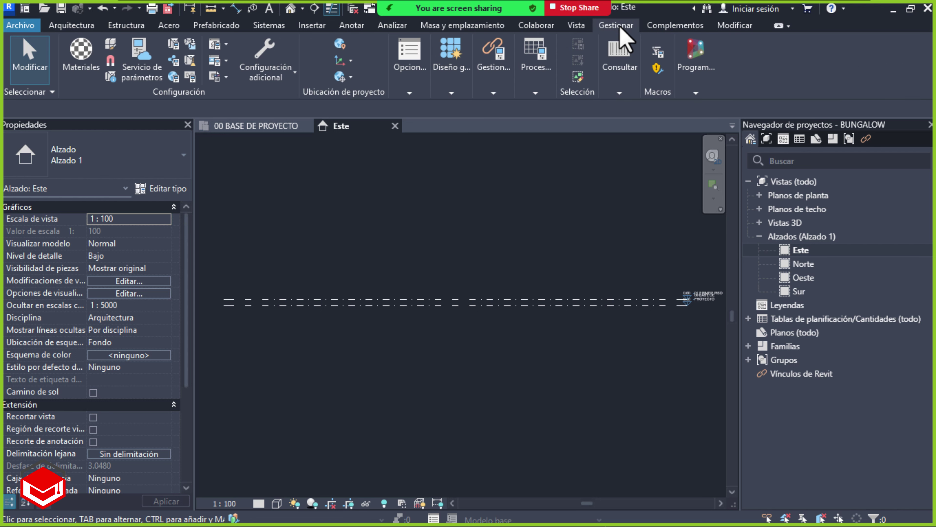
left_click(192, 76)
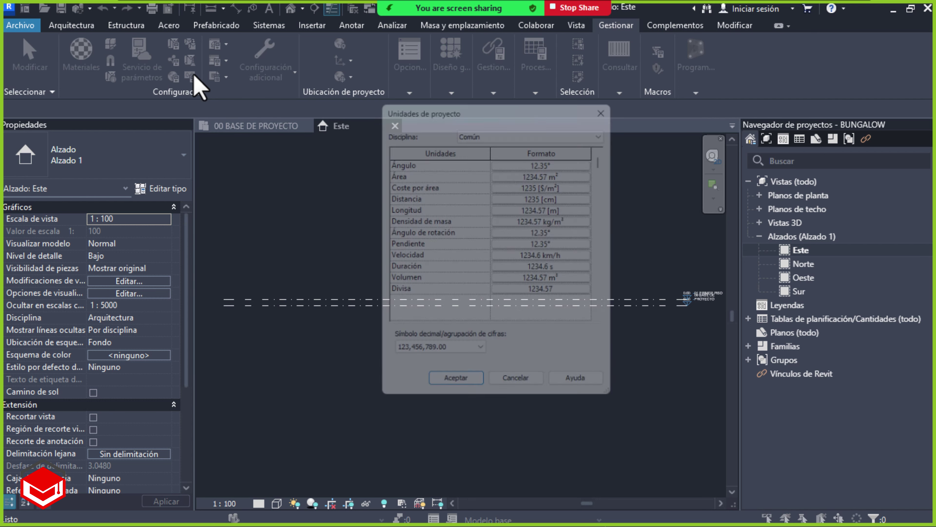
left_click_drag(505, 103, 475, 104)
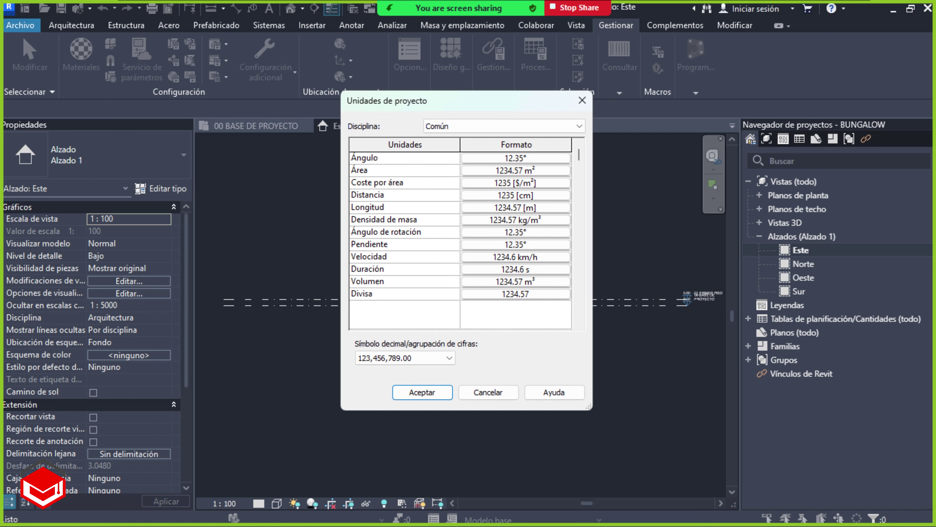
left_click_drag(336, 198, 578, 217)
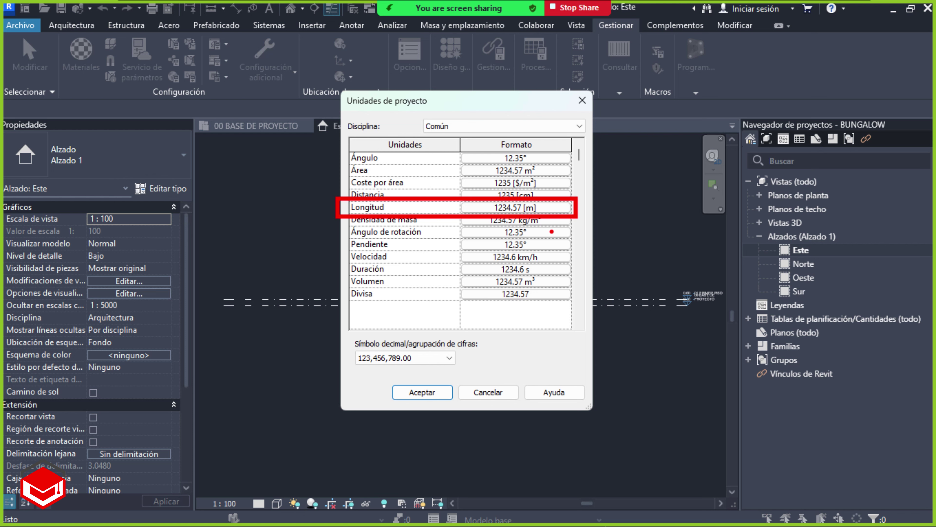
left_click_drag(551, 232, 573, 271)
left_click(425, 392)
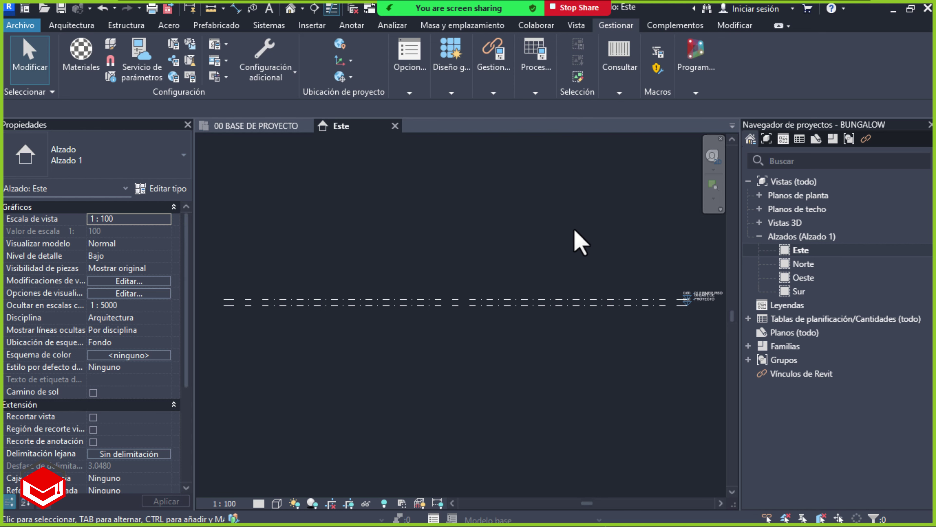
mouse_move(591, 259)
middle_mouse_down()
mouse_move(579, 284)
mouse_move(476, 257)
mouse_move(502, 295)
mouse_move(548, 290)
middle_mouse_up()
scroll(623, 282, "up", 2)
scroll(479, 254, "up", 1)
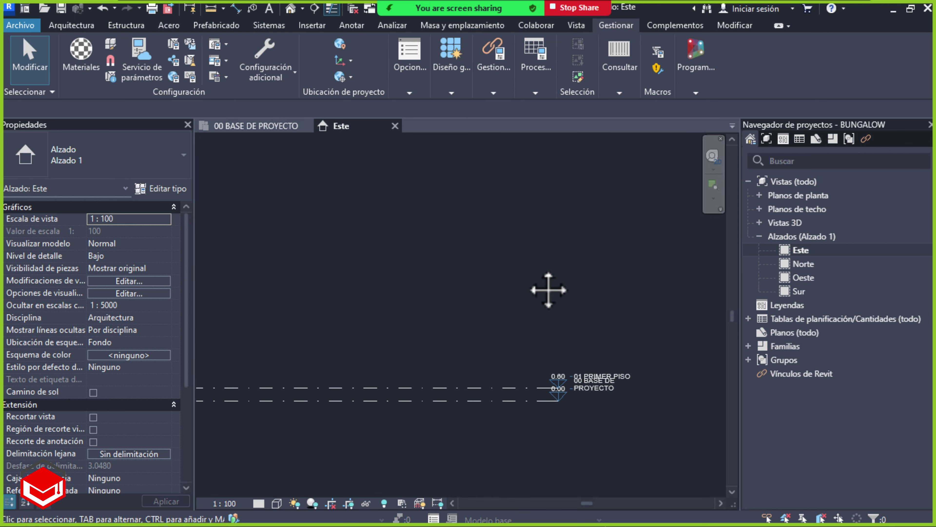
Find 02 SEGUNDO PISO at N.P.T. 3.35 and its 2.55 and 0.20 dimensions in the PDF section
key("alt+Tab")
left_click_drag(543, 216, 514, 373)
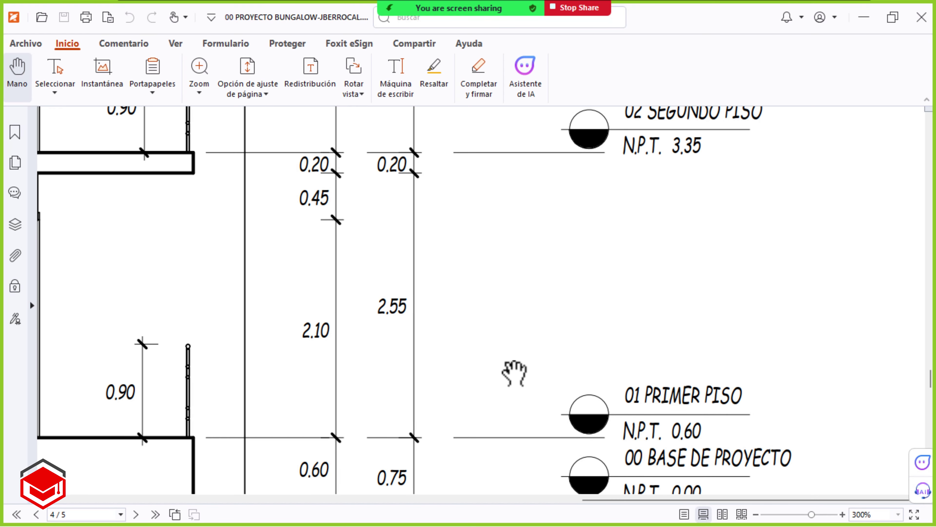
scroll(514, 373, "down", 1, "ctrl")
scroll(676, 302, "up", 1, "ctrl")
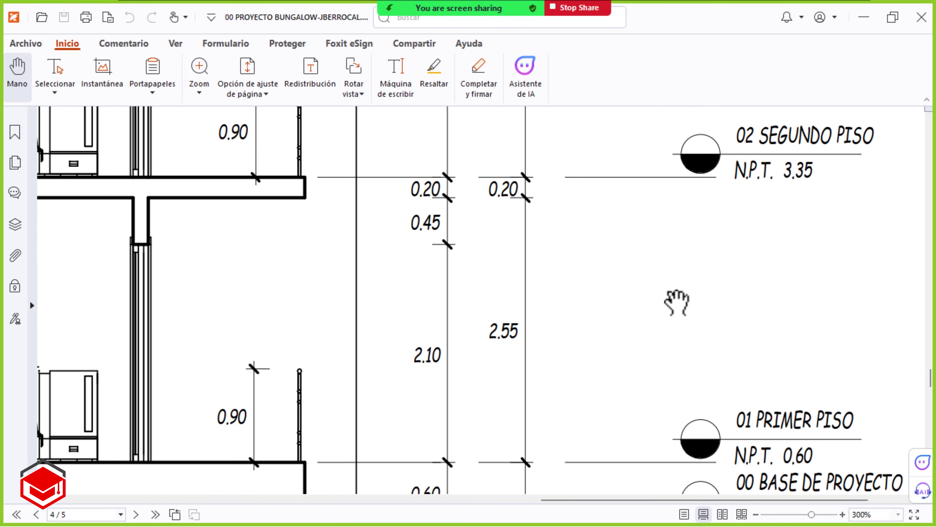
left_click_drag(676, 301, 633, 299)
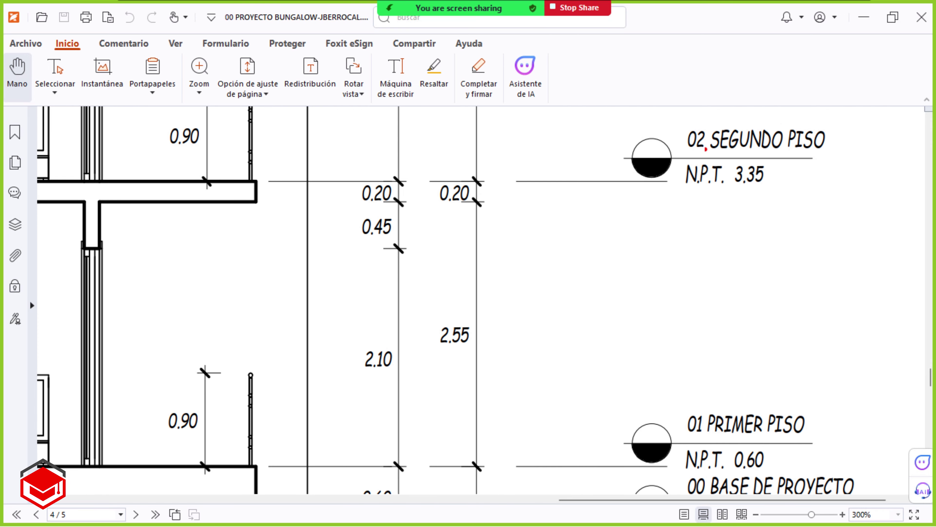
left_click_drag(608, 112, 854, 195)
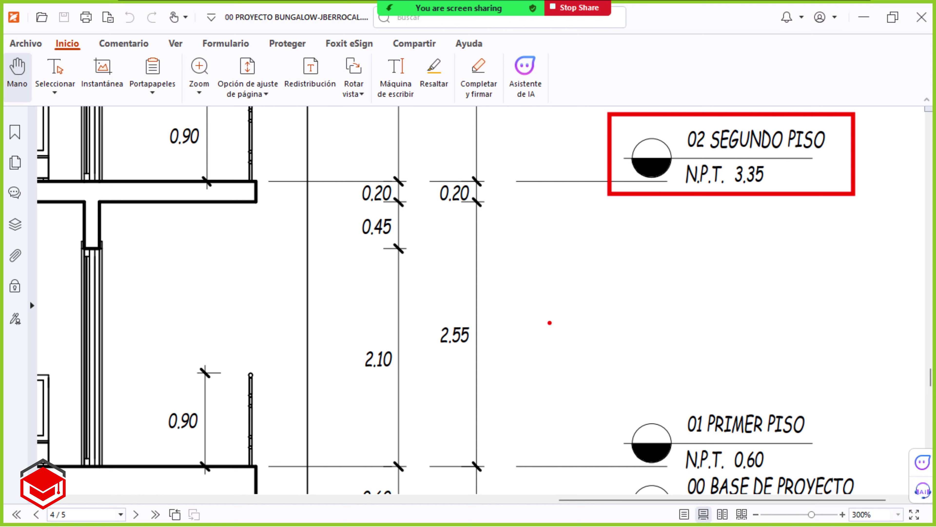
mouse_move(456, 311)
left_mouse_down()
mouse_move(444, 352)
mouse_move(487, 323)
mouse_move(453, 310)
left_mouse_up()
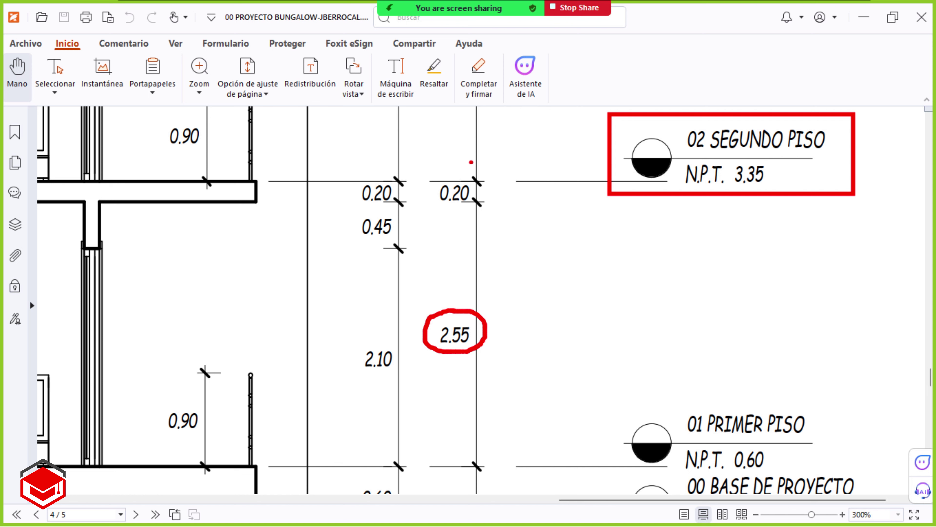
mouse_move(469, 162)
left_mouse_down()
mouse_move(422, 195)
mouse_move(492, 186)
left_mouse_up()
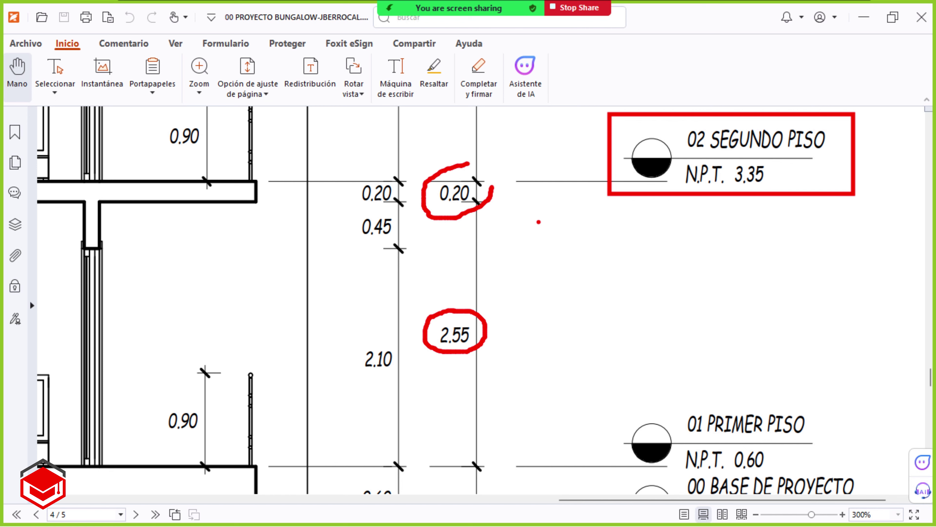
key("Escape")
key("alt+Tab")
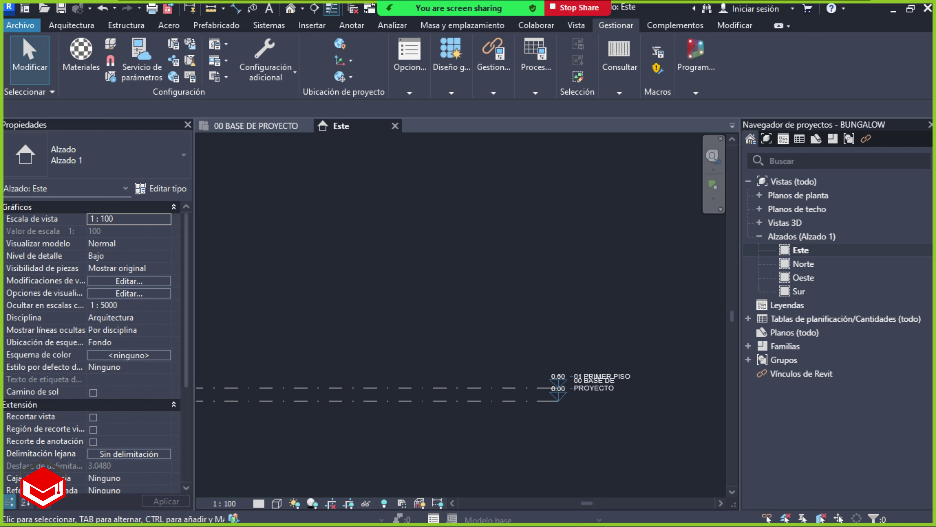
Start the Arquitectura > Nivel tool with a 2.75 offset in Seleccionar líneas mode
left_click(80, 26)
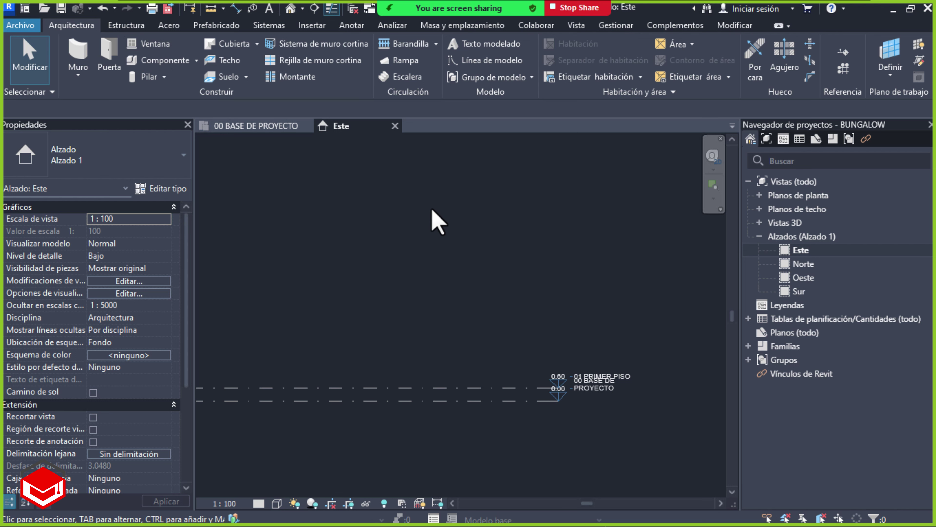
left_click(843, 52)
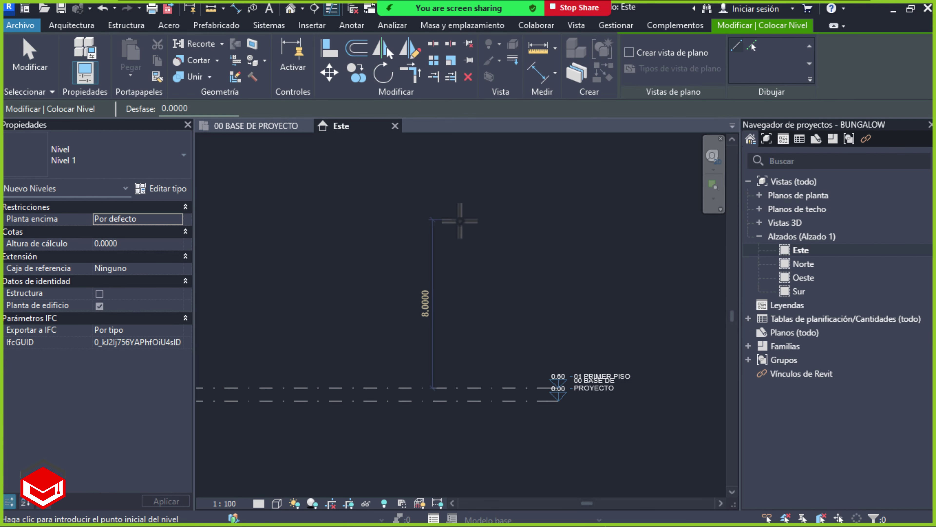
double_click(178, 108)
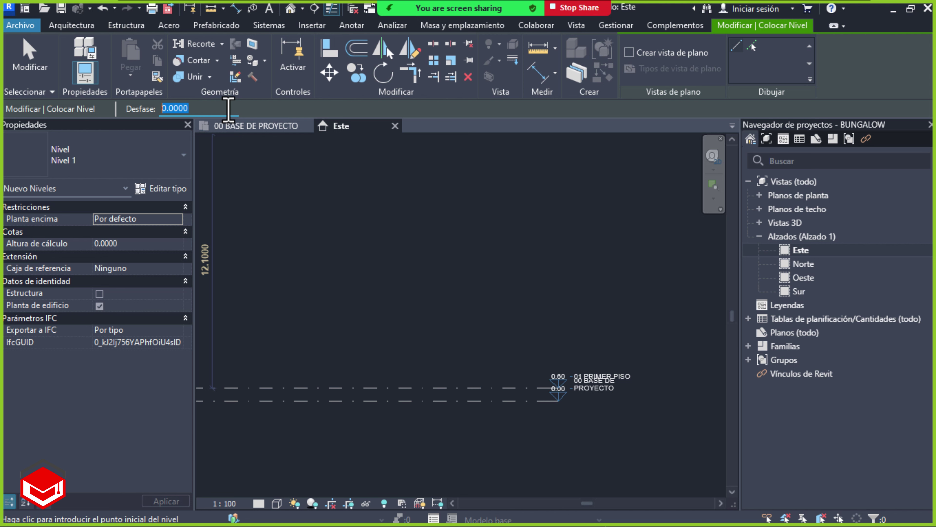
type("2.75")
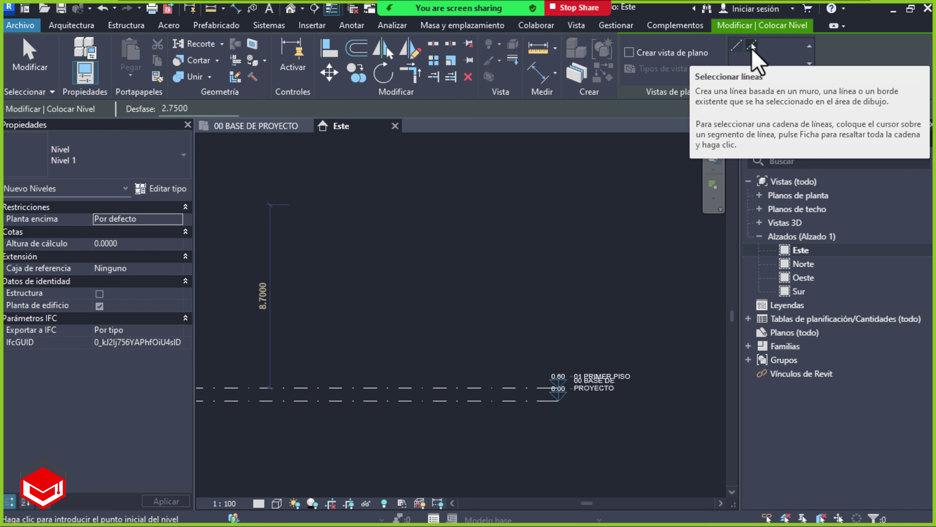
left_click(752, 46)
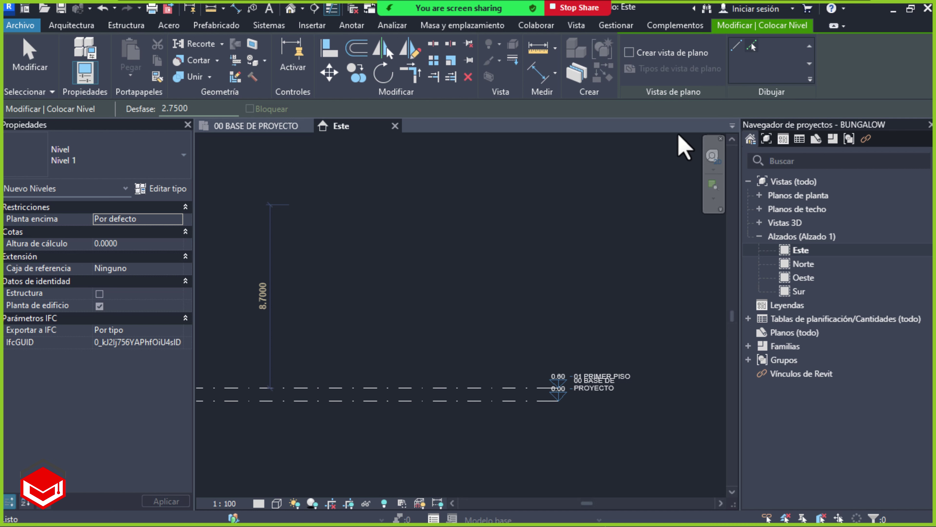
Create Nivel 3 at 3.35 by picking the 01 PRIMER PISO line at 2.75 offset
left_click(209, 109)
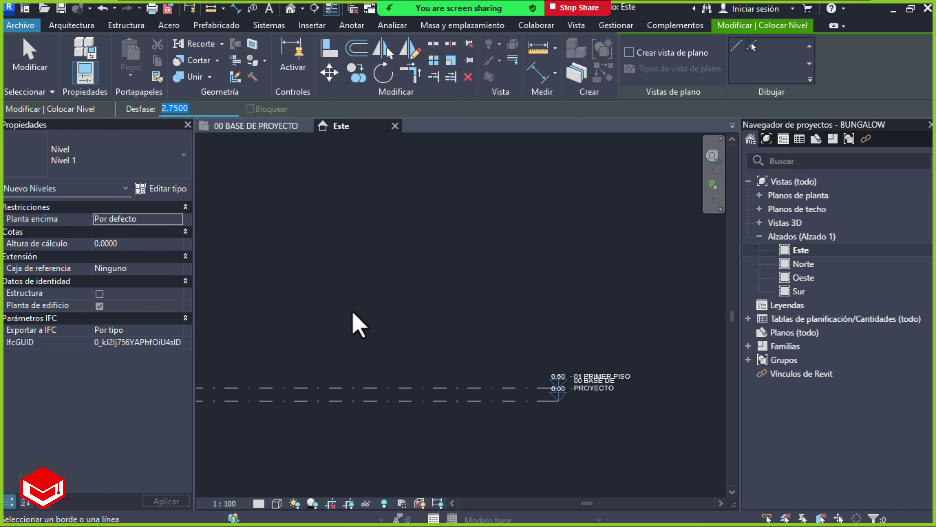
left_click(351, 387)
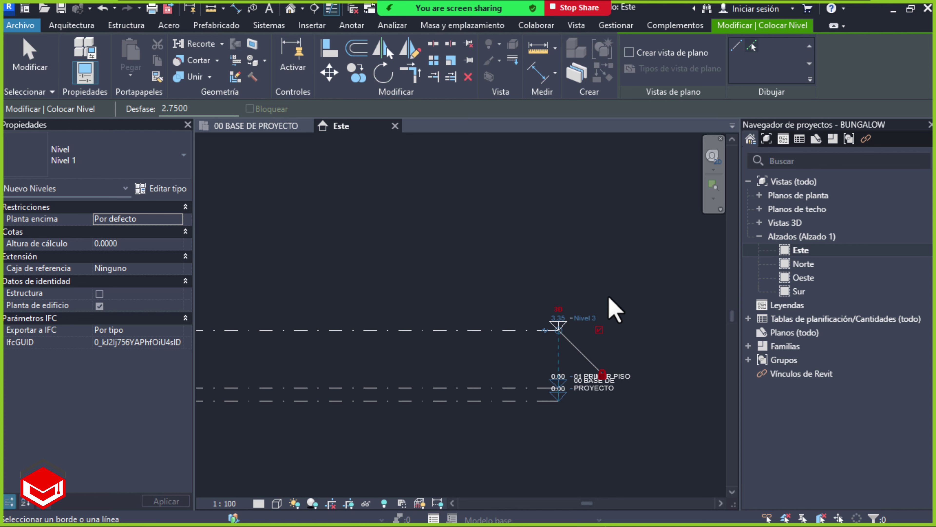
Pan the PDF elevation to read the 03 TECHO level at N.P.T. 6.10
key("alt+Tab")
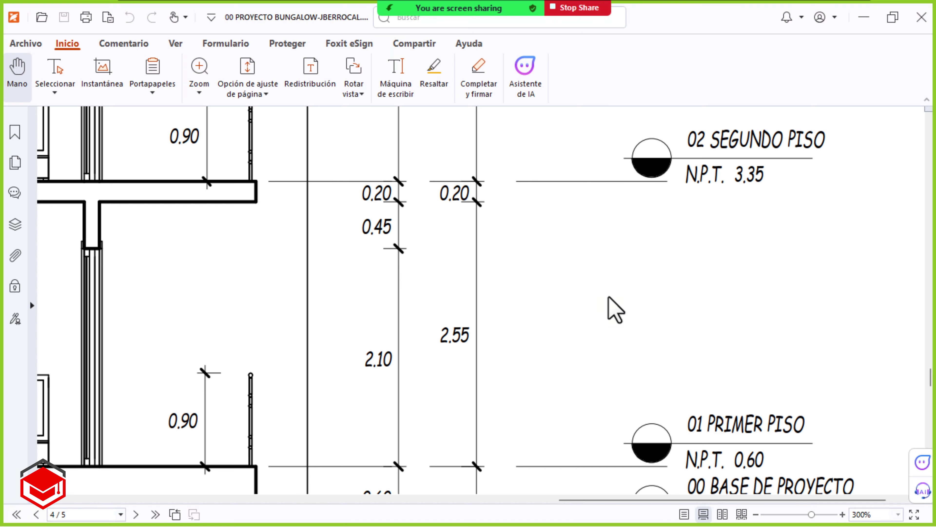
mouse_move(564, 220)
left_mouse_down()
mouse_move(579, 317)
mouse_move(579, 456)
left_mouse_up()
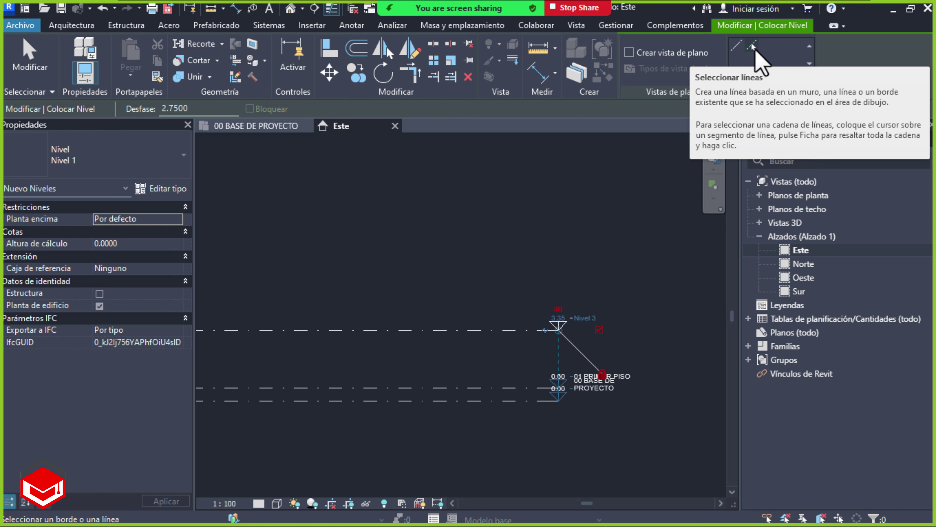
Create Nivel 4 at 6.10 by picking the Nivel 3 line at 2.75 offset
left_click_drag(190, 108, 129, 110)
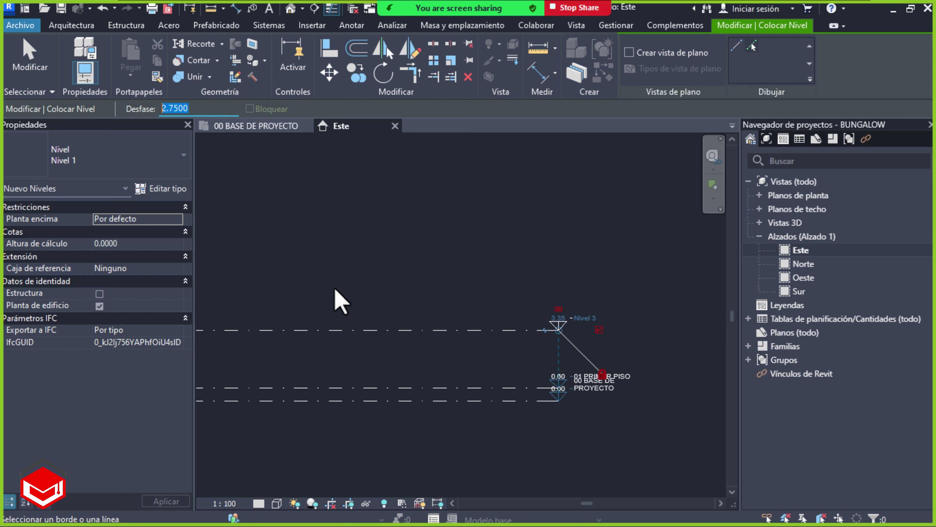
left_click(335, 331)
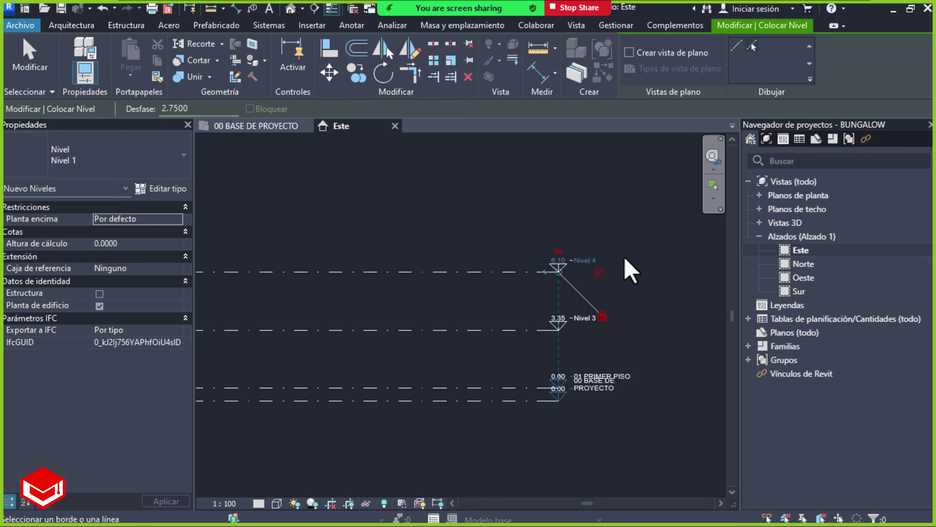
key("alt+Tab")
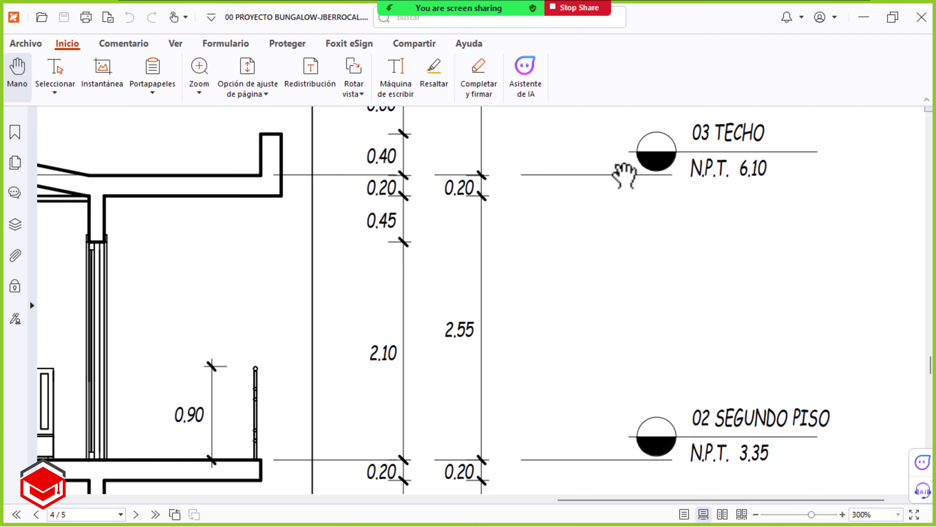
Read 04 CUMBRERA at N.P.T. 7.10 and its 0.60 and 0.40 dimensions in the PDF
mouse_move(623, 176)
left_mouse_down()
mouse_move(623, 272)
mouse_move(639, 369)
left_mouse_up()
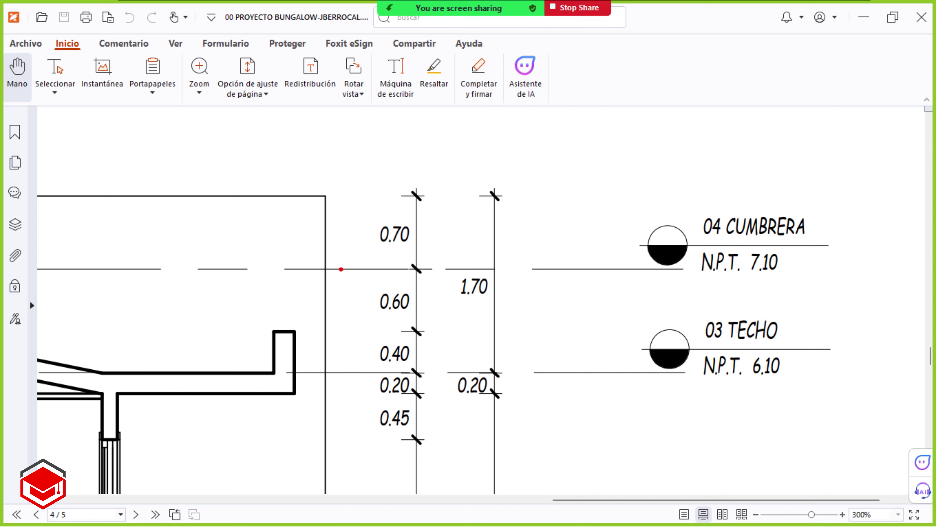
left_click_drag(339, 268, 432, 376)
key("alt+Tab")
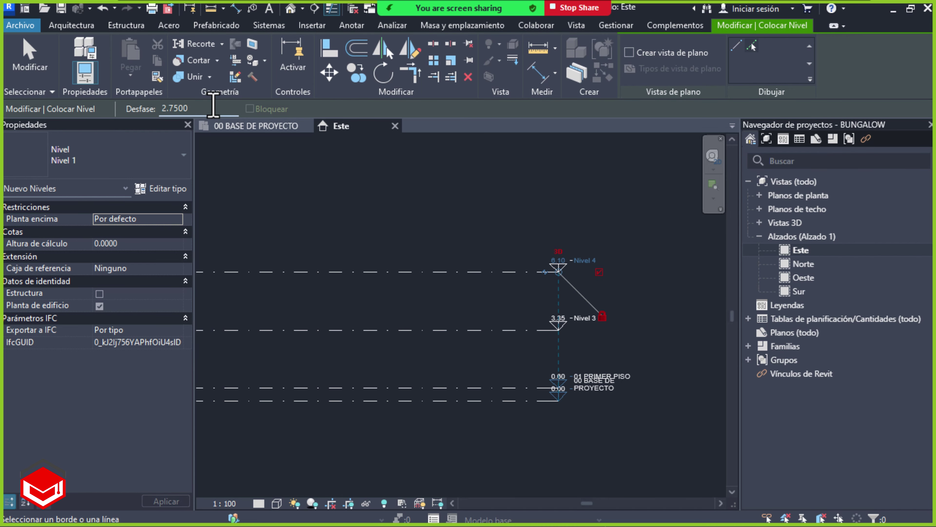
Change the offset to 1.0 and pick Nivel 4 to create Nivel 5 at 7.10
left_click_drag(212, 109, 110, 108)
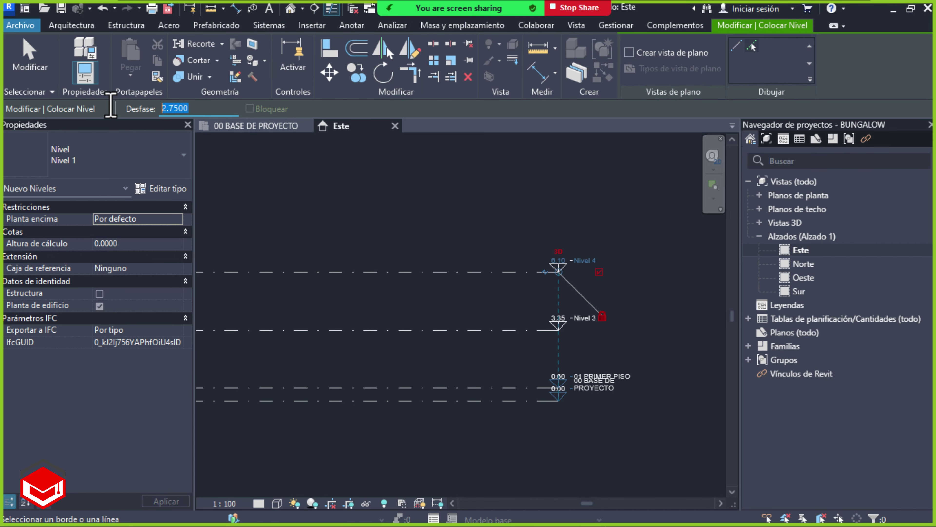
type("1")
key("Return")
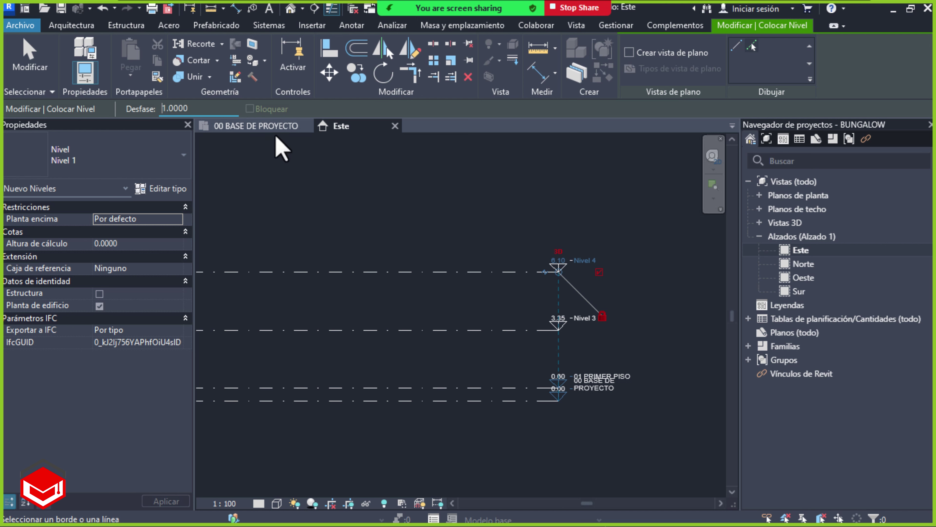
left_click(369, 273)
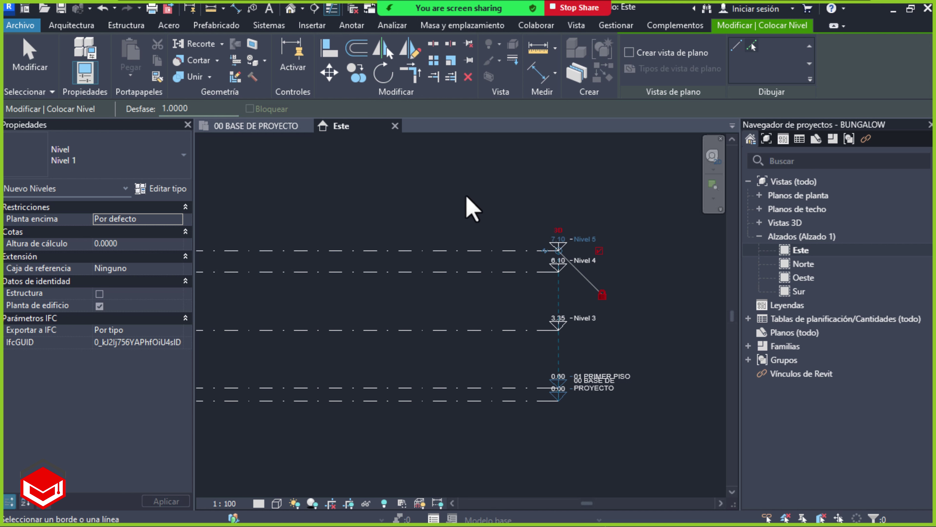
key("Escape")
key("Escape")
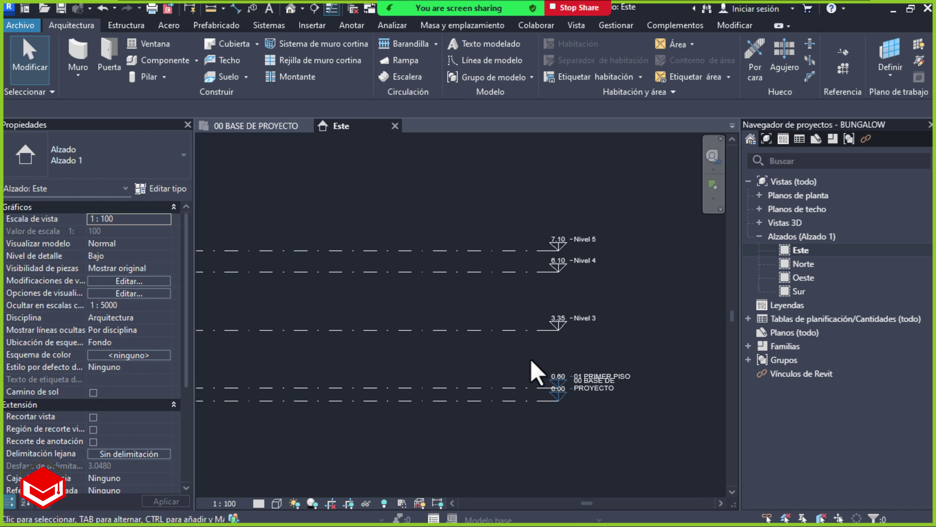
Rename level Nivel 3 to 02 SEGUNDO PISO
scroll(632, 247, "up", 3)
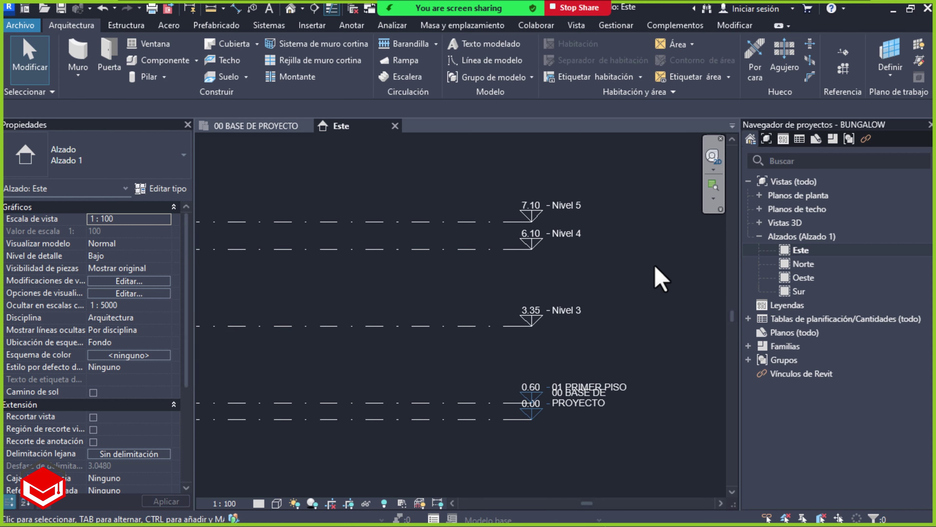
middle_click_drag(656, 268, 658, 267)
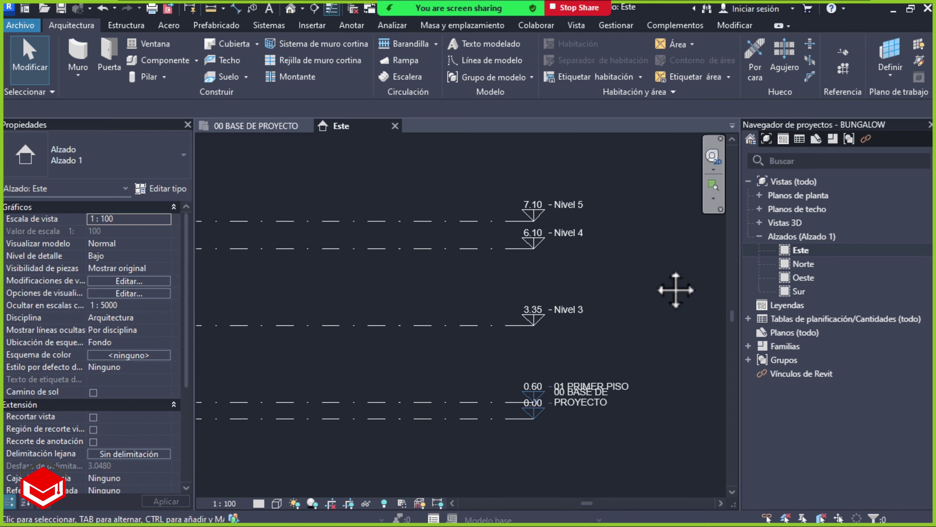
left_click(476, 325)
middle_click_drag(658, 268, 664, 235)
scroll(633, 229, "up", 2)
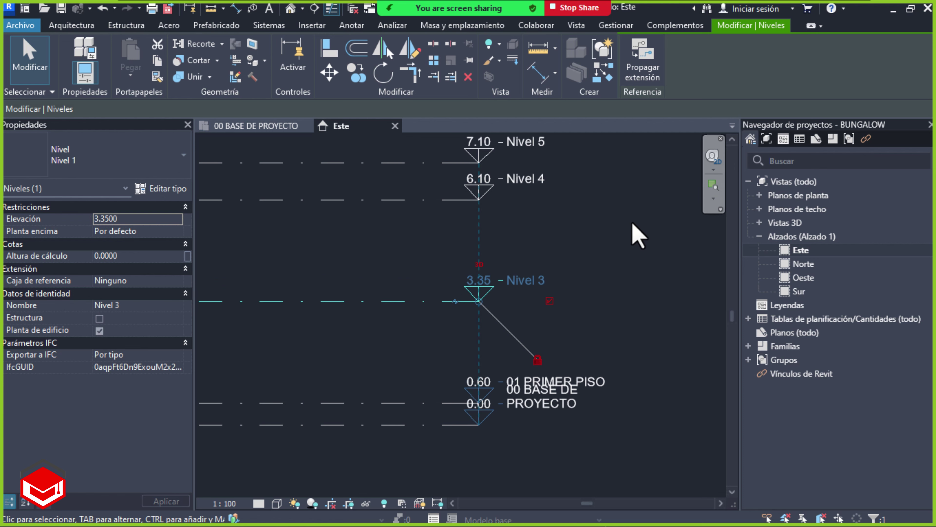
left_click(526, 280)
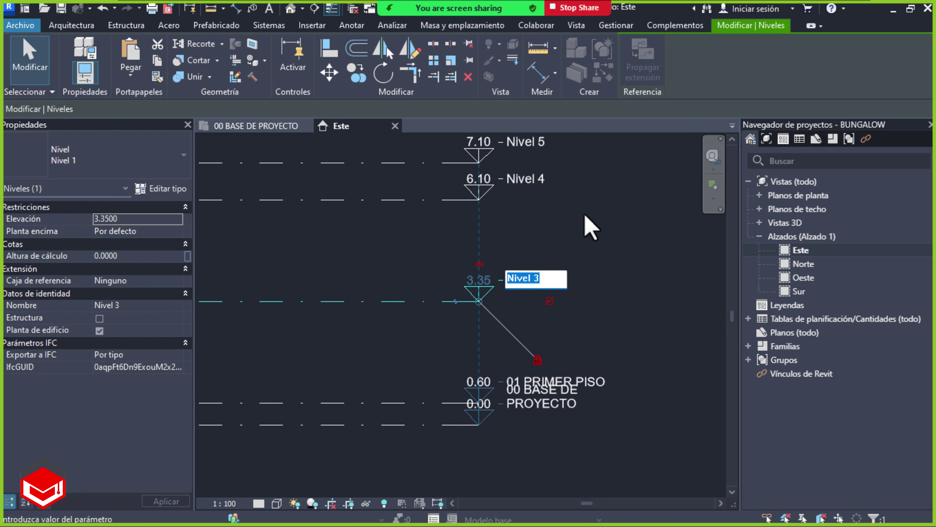
type("02")
type("SEGUNDO")
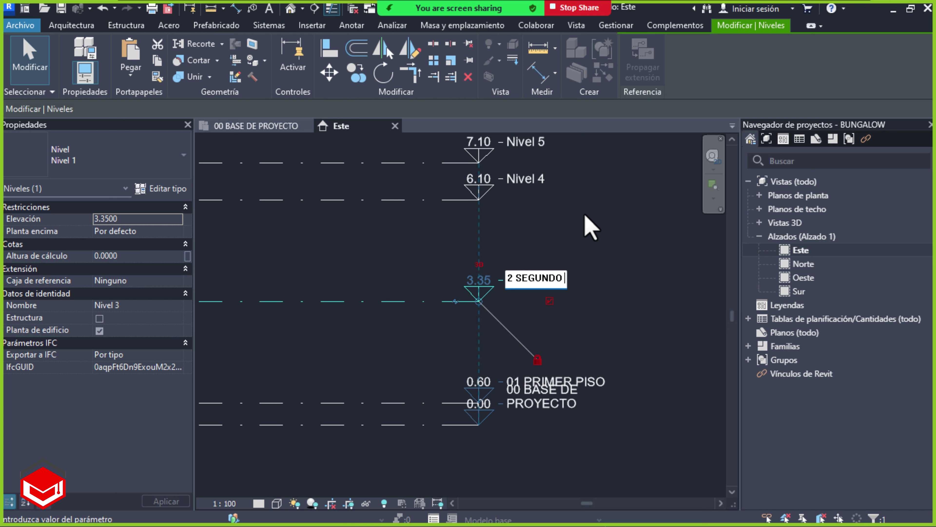
type("PISO")
key("Return")
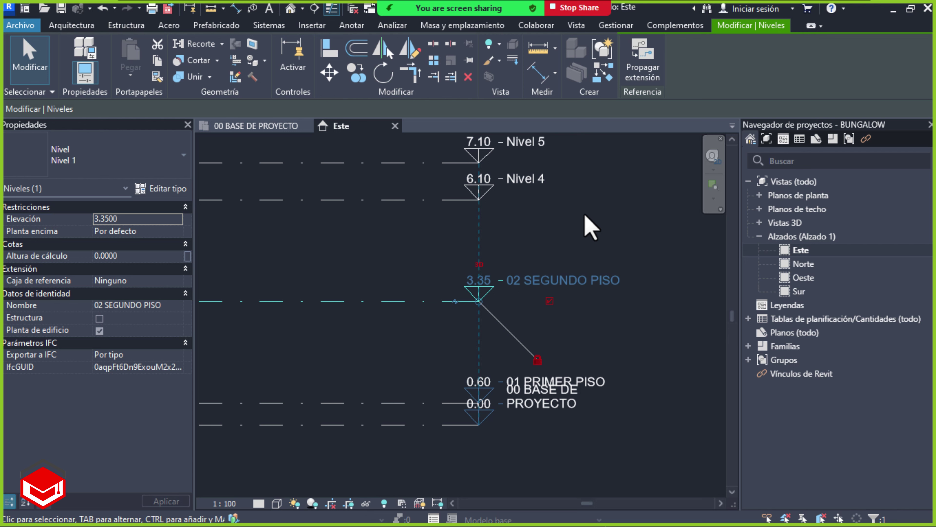
Rename level Nivel 4 to 03 TECHO
middle_click_drag(615, 242, 600, 280)
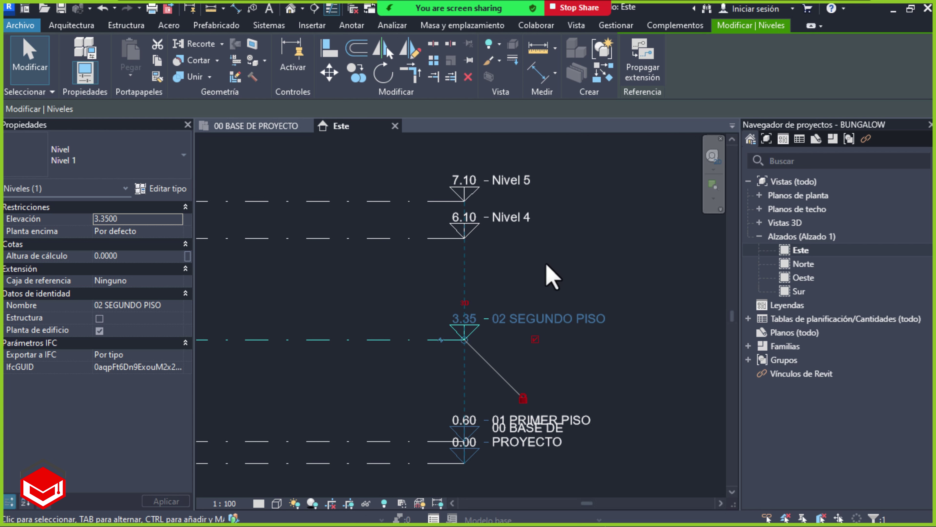
left_click(382, 244)
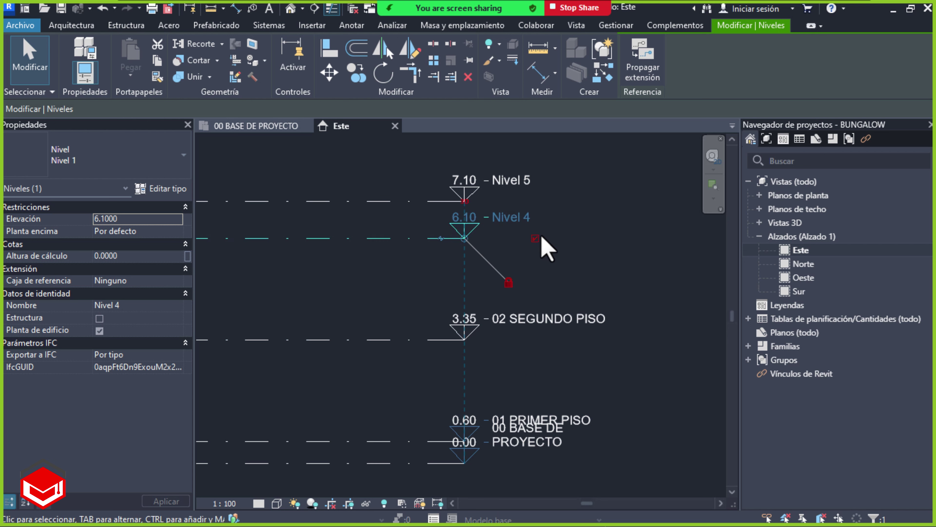
left_click(516, 223)
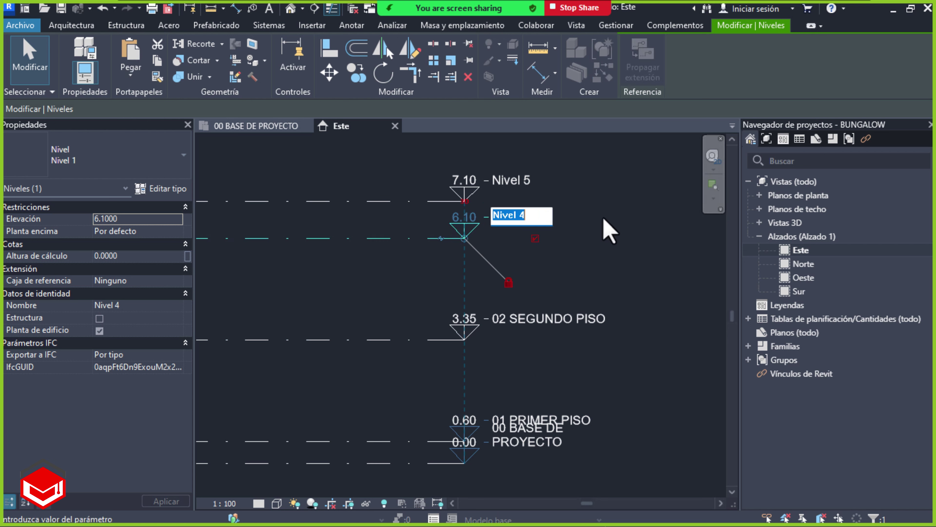
type("03 ")
type("T")
type("ECHO")
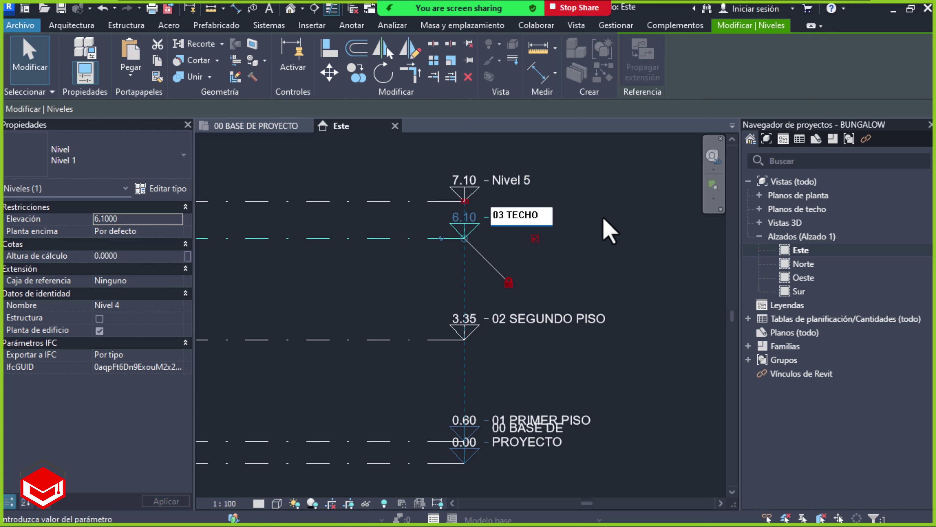
key("Return")
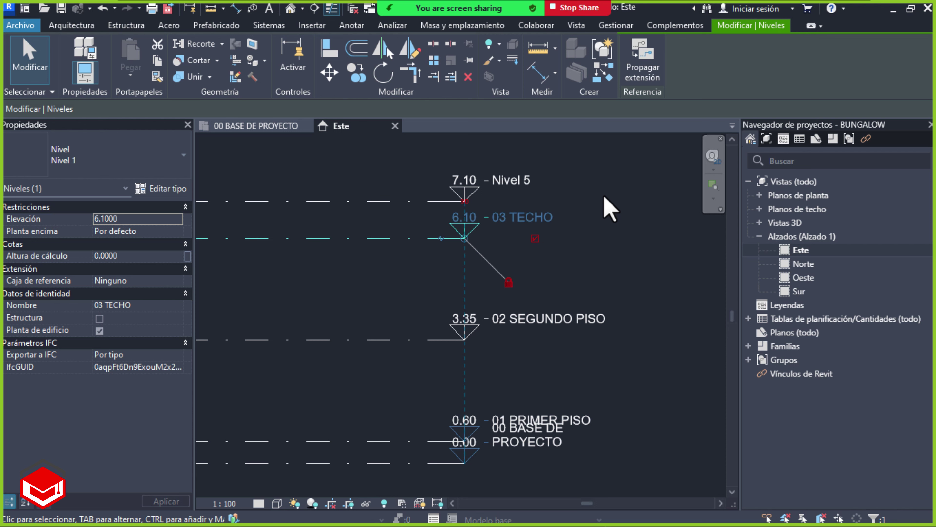
Rename level Nivel 5 to 04 CUMBRERA
left_click(413, 202)
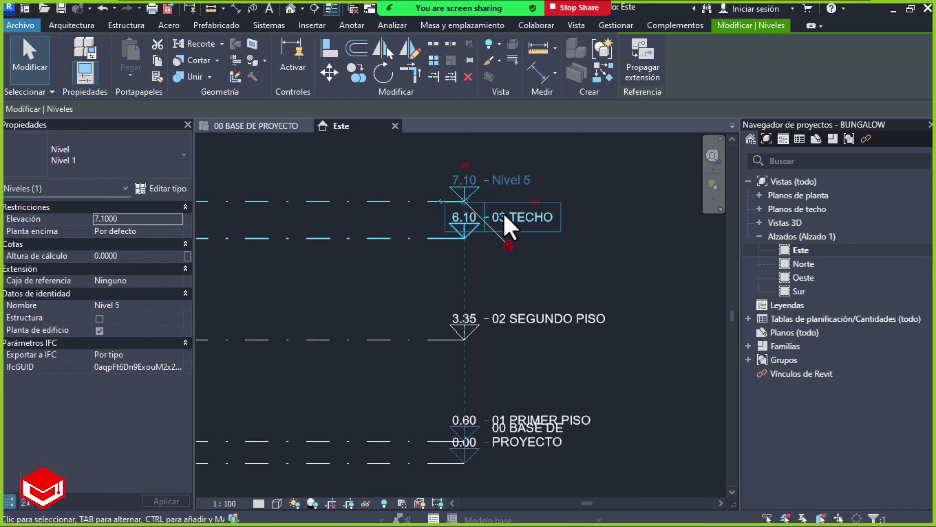
left_click(509, 187)
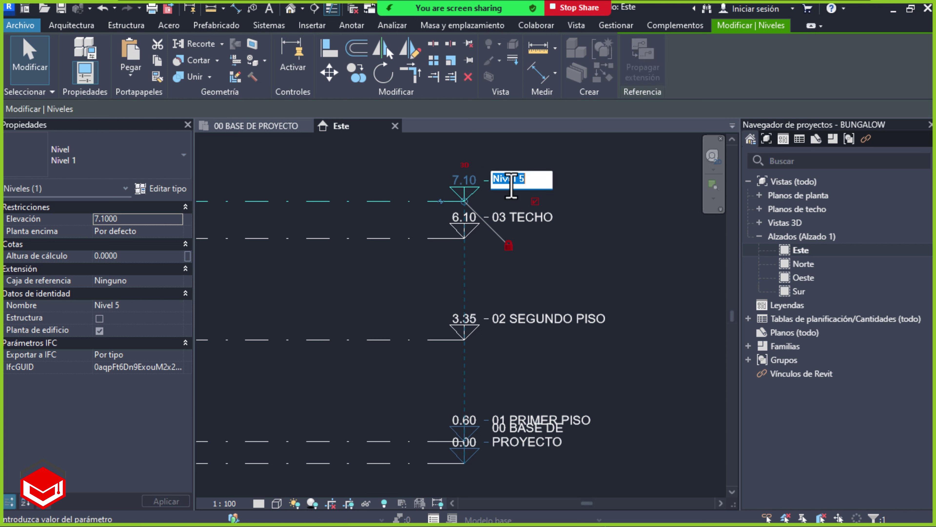
type("04")
type(" C")
type("UMBRERA")
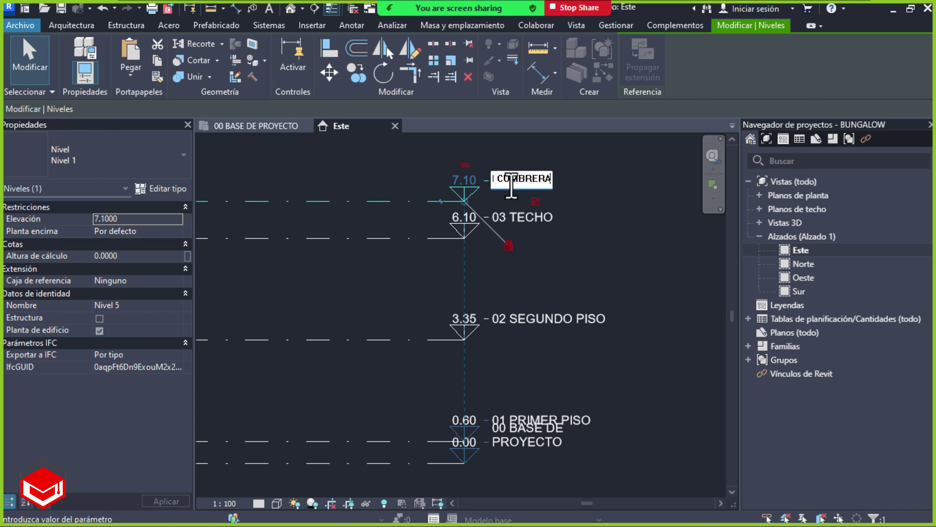
key("Return")
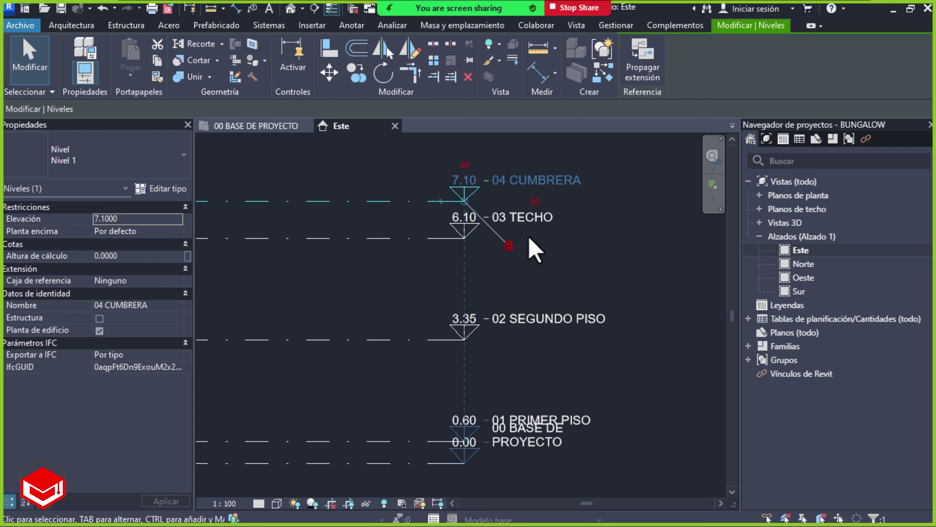
left_click(550, 251)
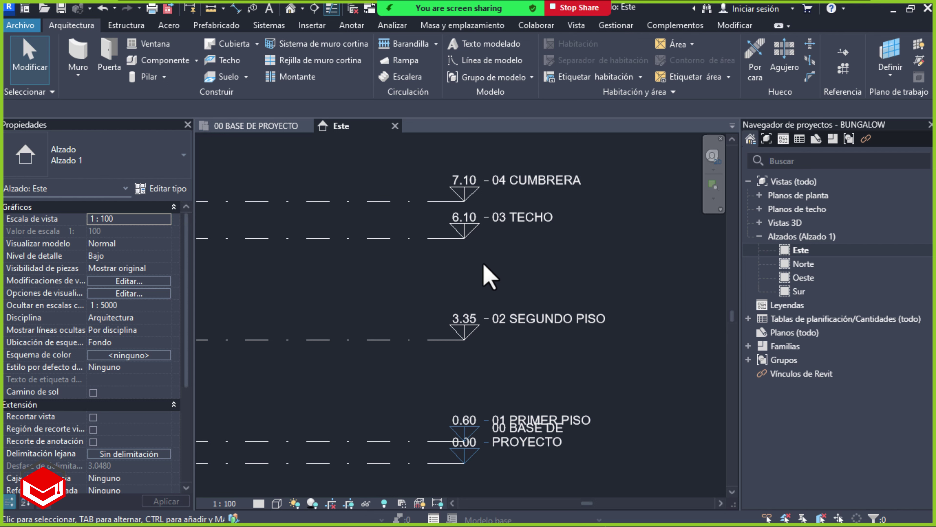
Set the Este elevation scale to 1:50 and select the 04 CUMBRERA level at 7.10
middle_click_drag(420, 267, 425, 259)
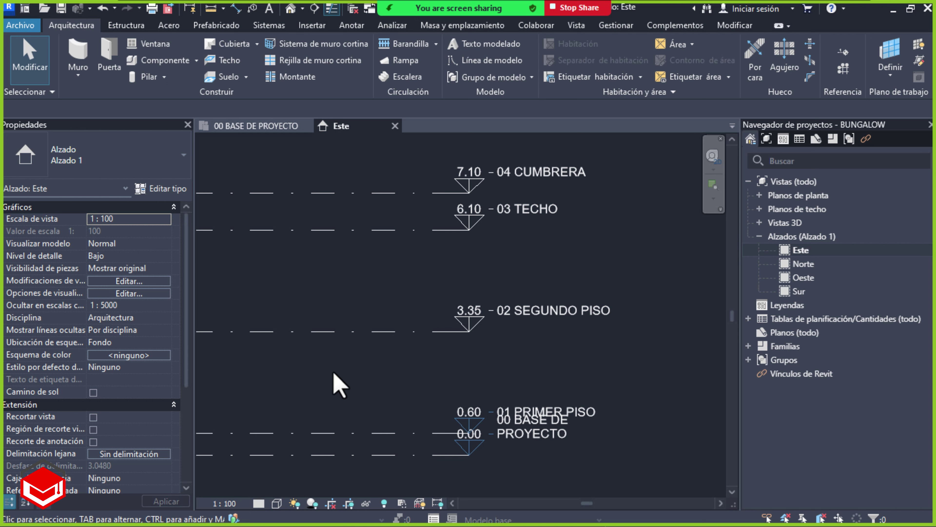
left_click(227, 504)
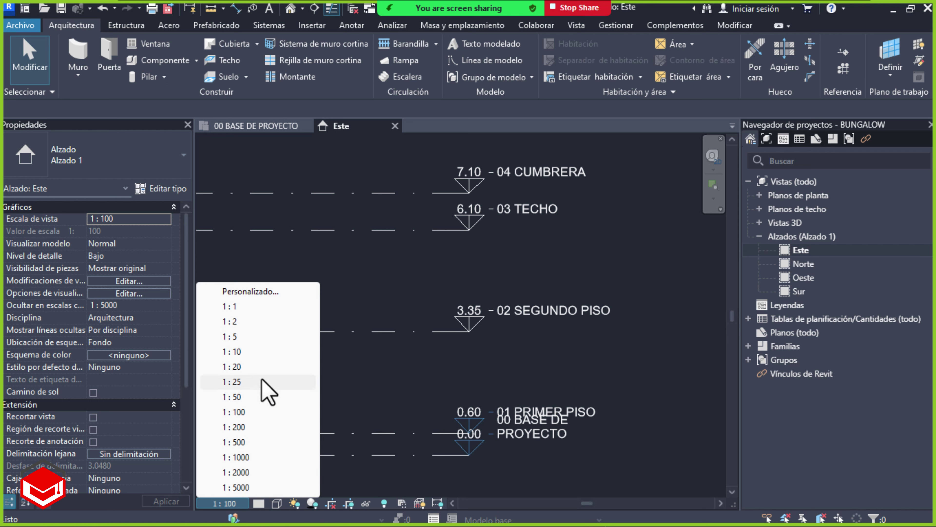
left_click(260, 401)
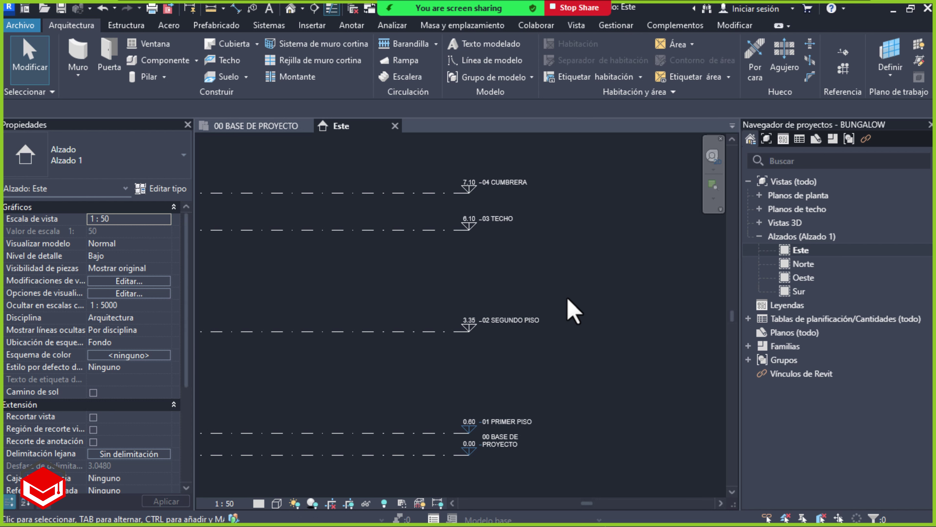
scroll(537, 318, "down", 1)
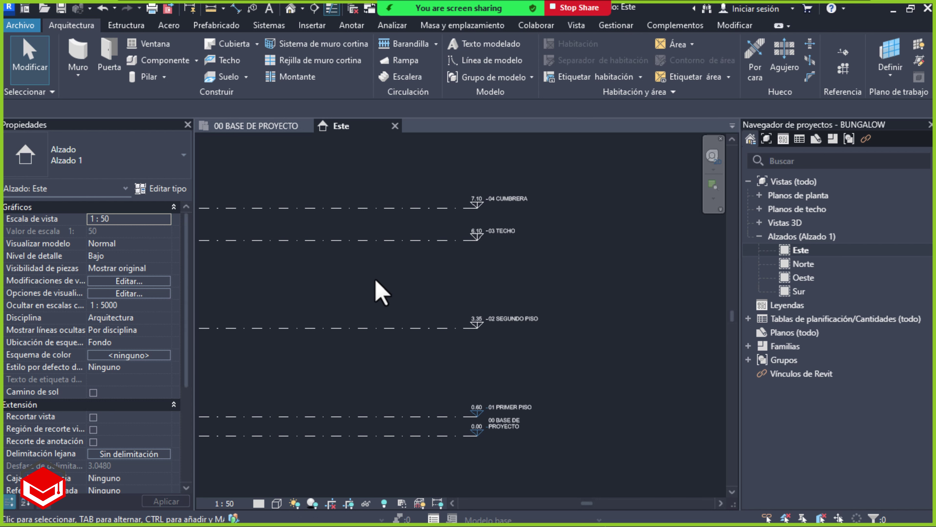
middle_click_drag(380, 293, 502, 307)
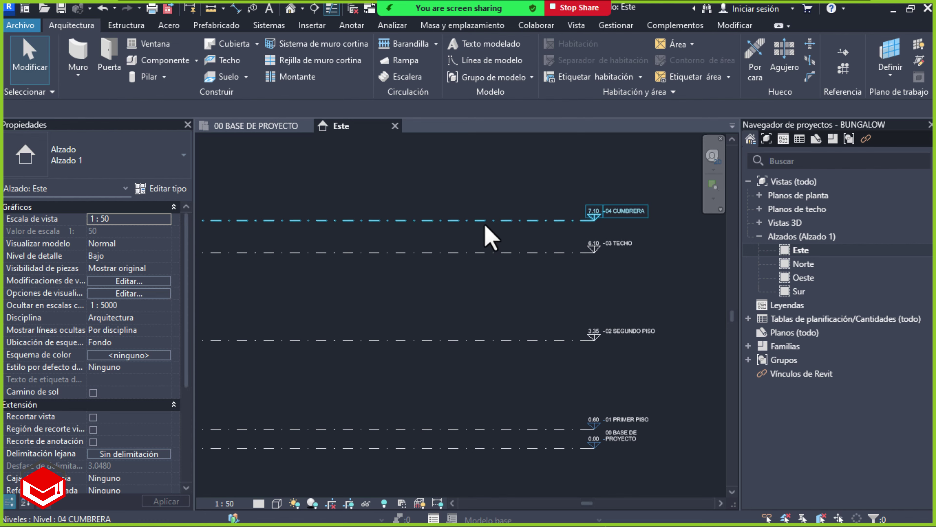
left_click(479, 221)
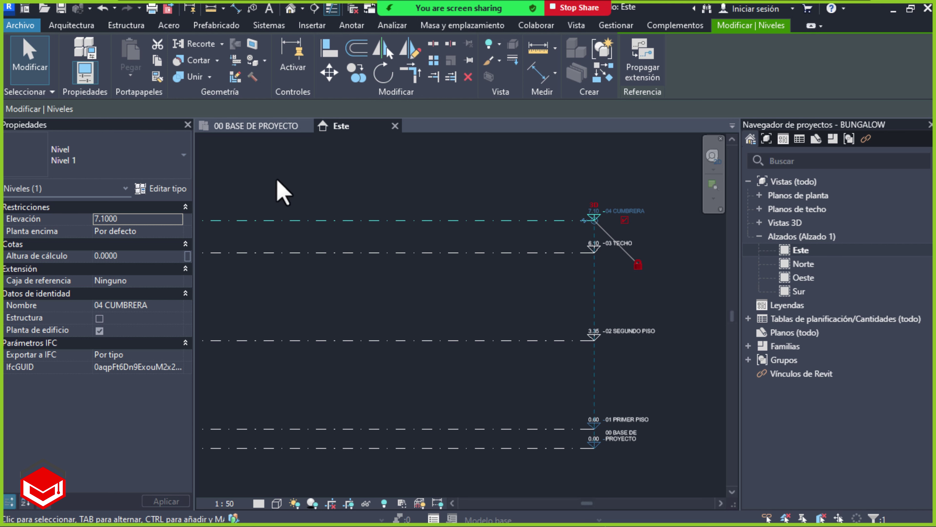
Duplicate the level type in Editar tipo and name the copy NIVELES BUNGALOW
left_click(162, 193)
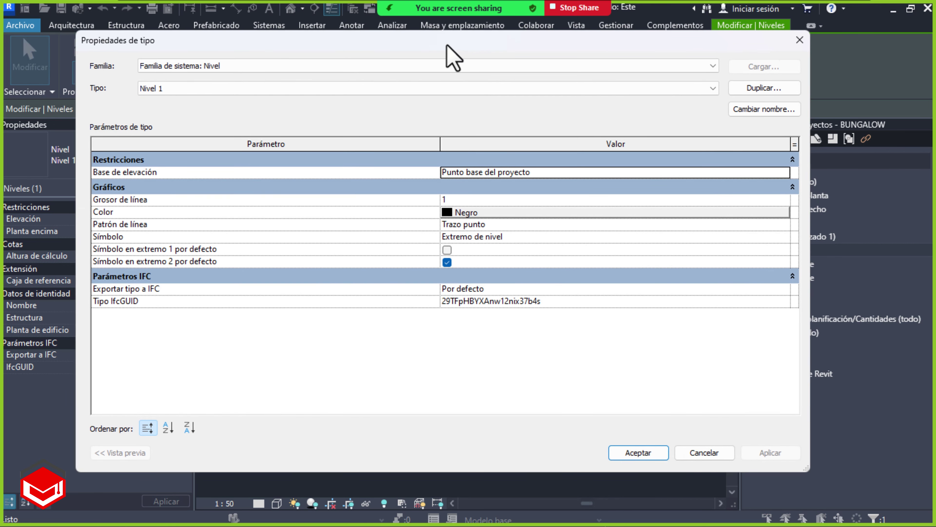
left_click_drag(446, 45, 465, 45)
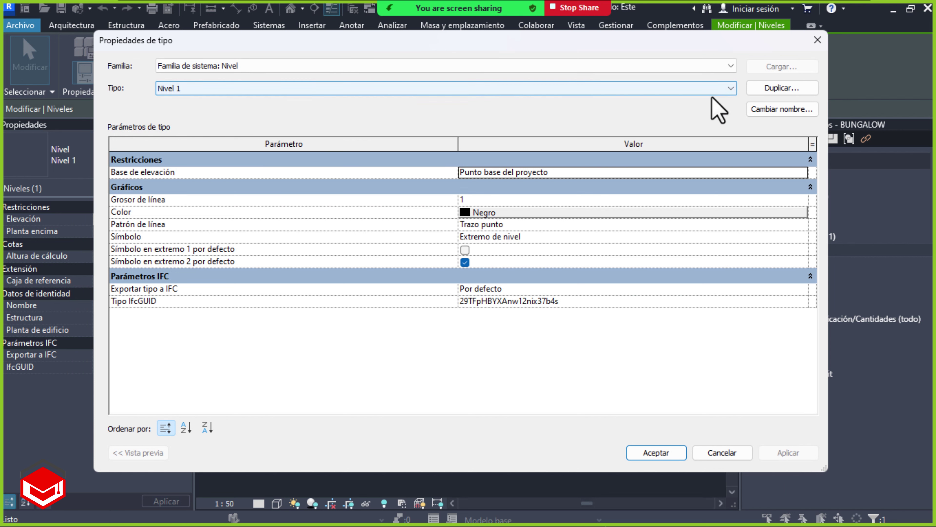
left_click(779, 90)
left_click(528, 176)
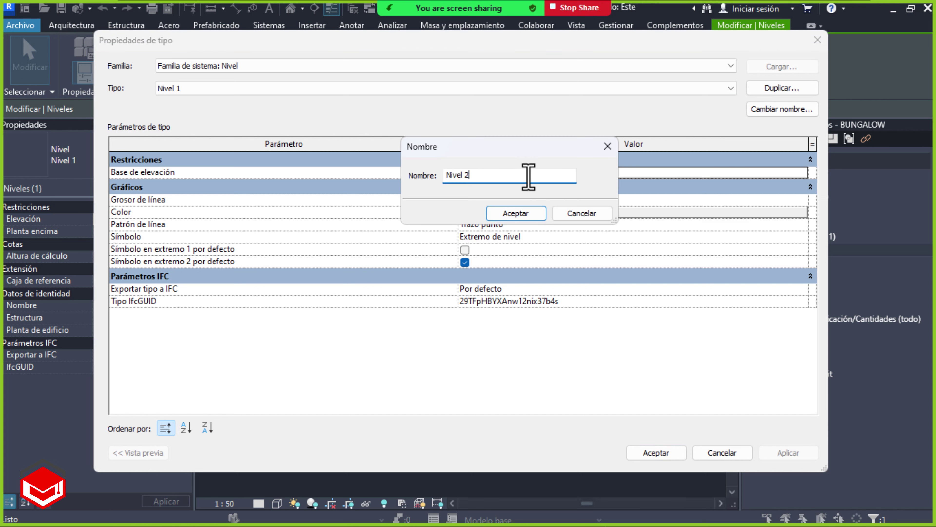
left_click_drag(528, 177, 417, 180)
type("NIVELES BUNGALOW")
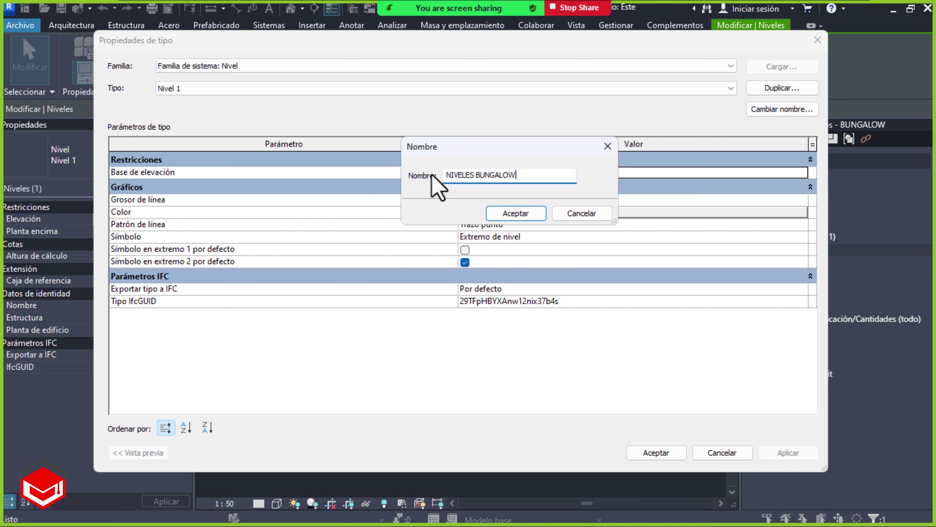
left_click(504, 214)
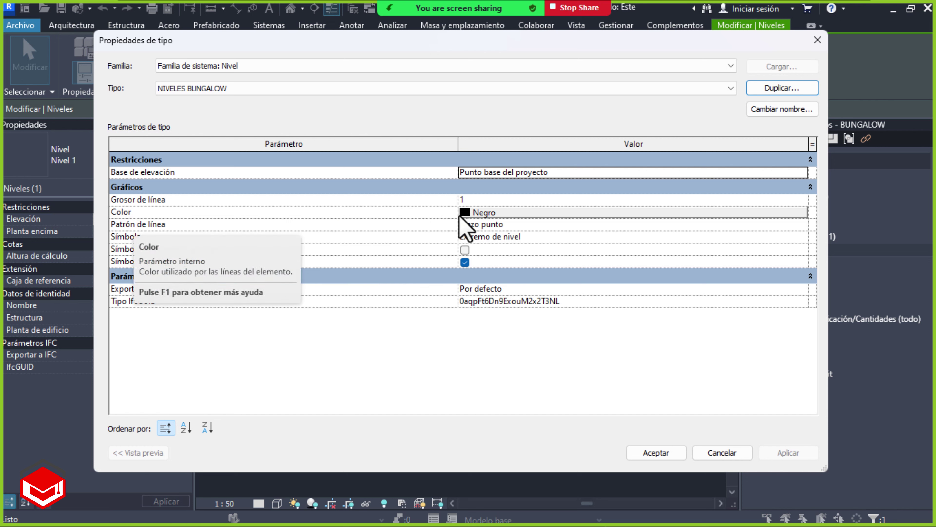
Give the NIVELES BUNGALOW level type a Verde line colour and the Trazo line pattern
left_click(511, 213)
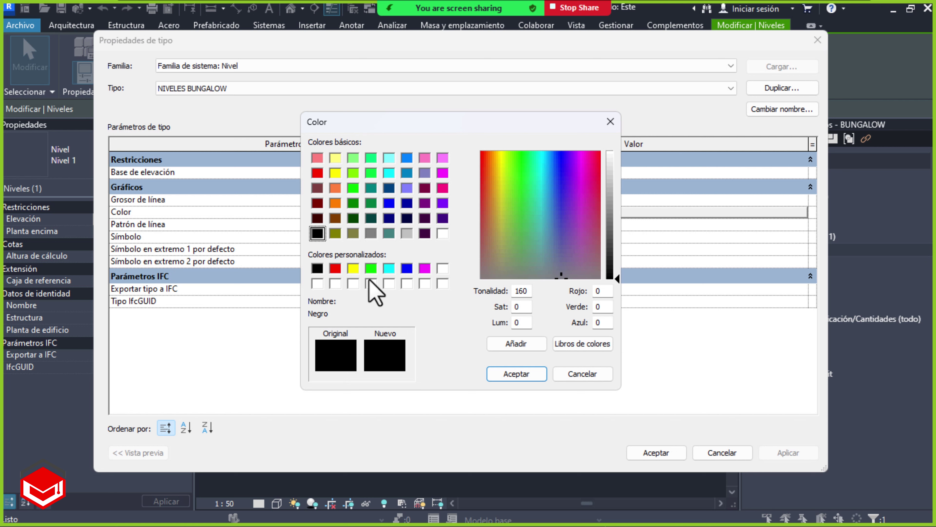
left_click(371, 268)
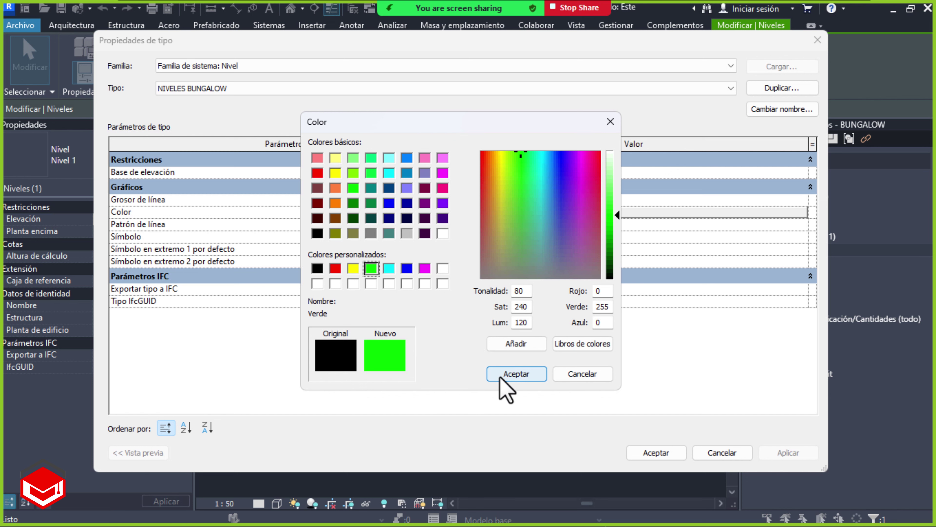
left_click(516, 374)
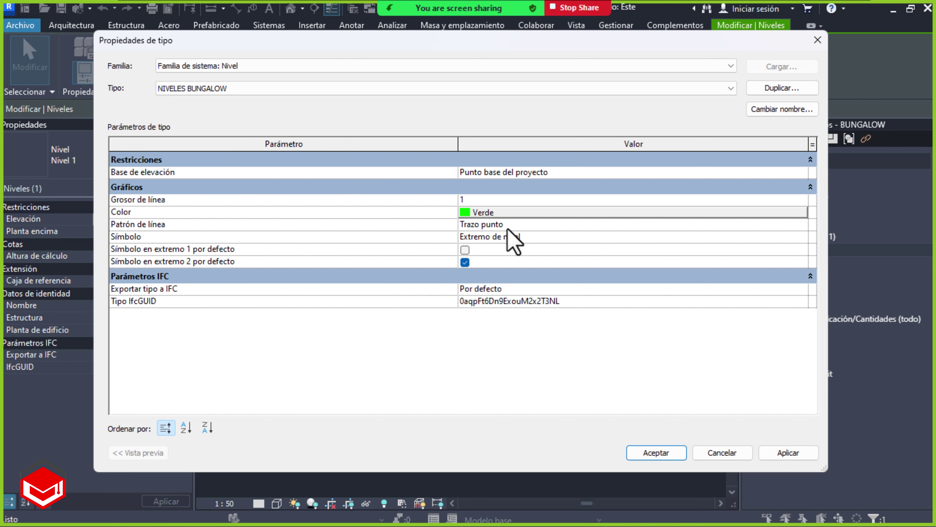
left_click(527, 228)
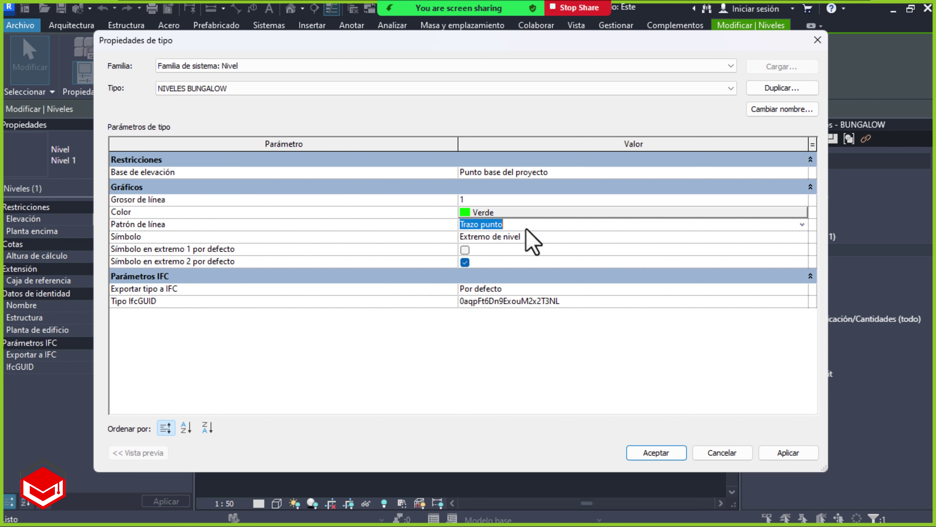
left_click(802, 224)
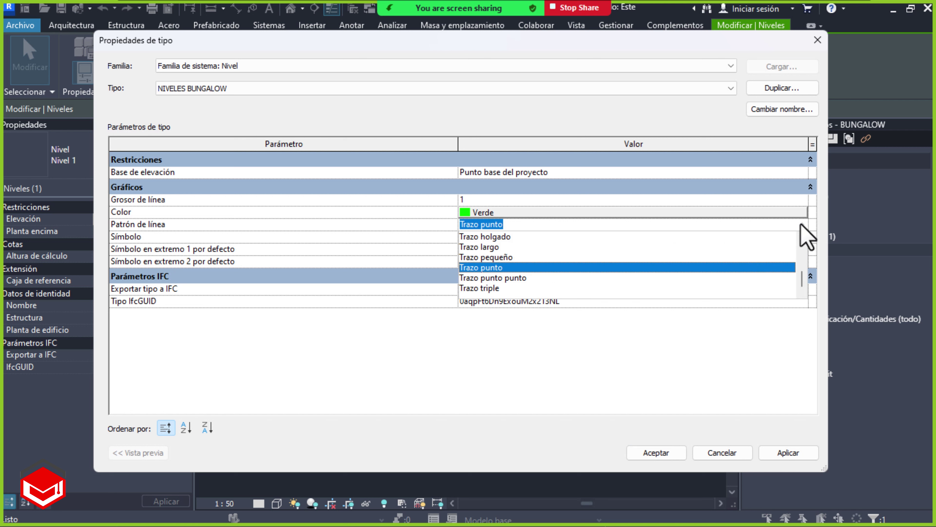
scroll(744, 256, "up", 2)
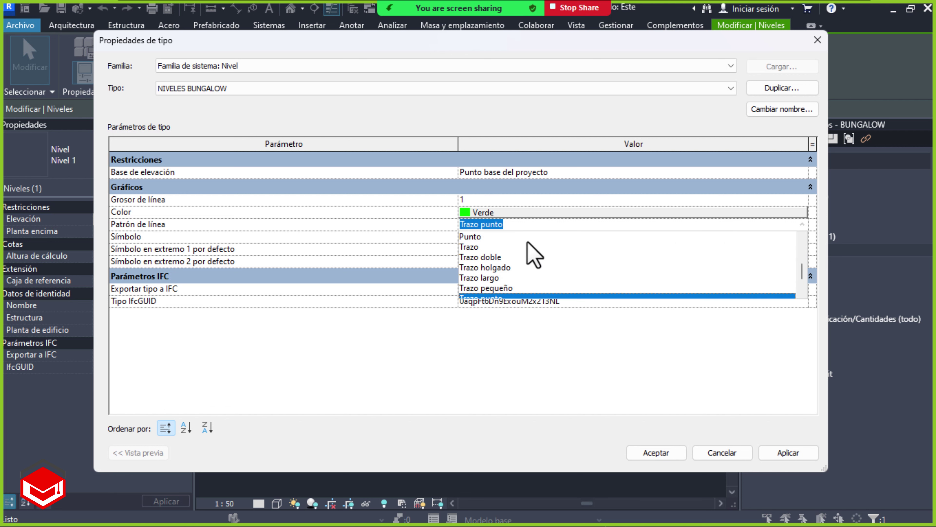
left_click(472, 247)
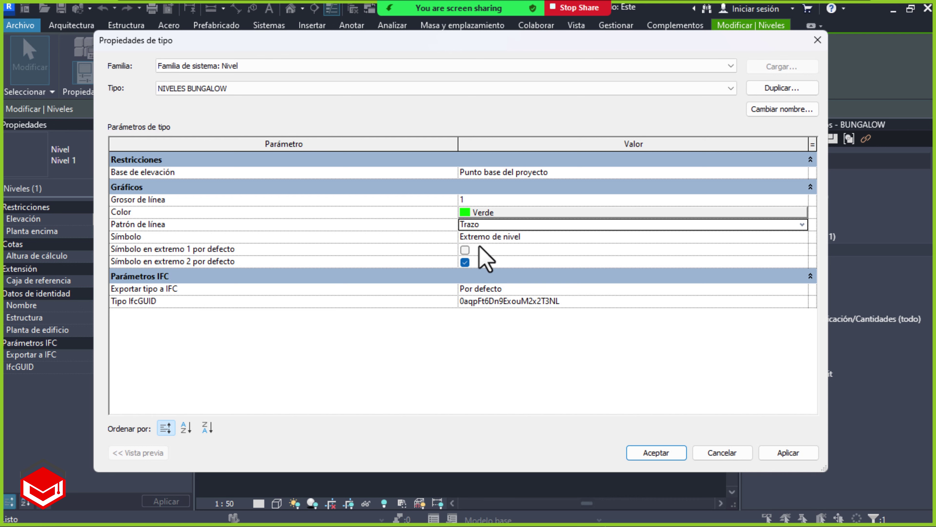
In the Foxit PDF, pan to the CORTE TRANSVERSAL section and outline its level markers
key("alt+Tab")
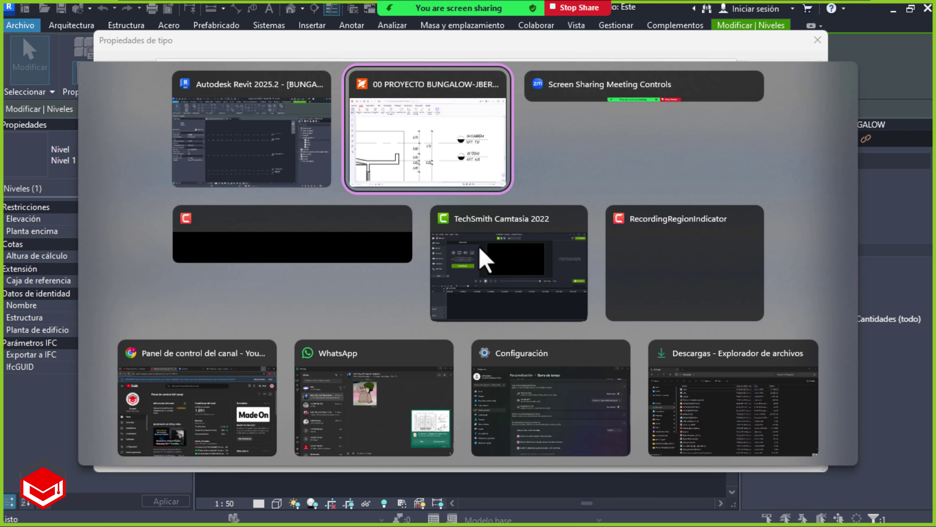
scroll(481, 259, "down", 3, "ctrl")
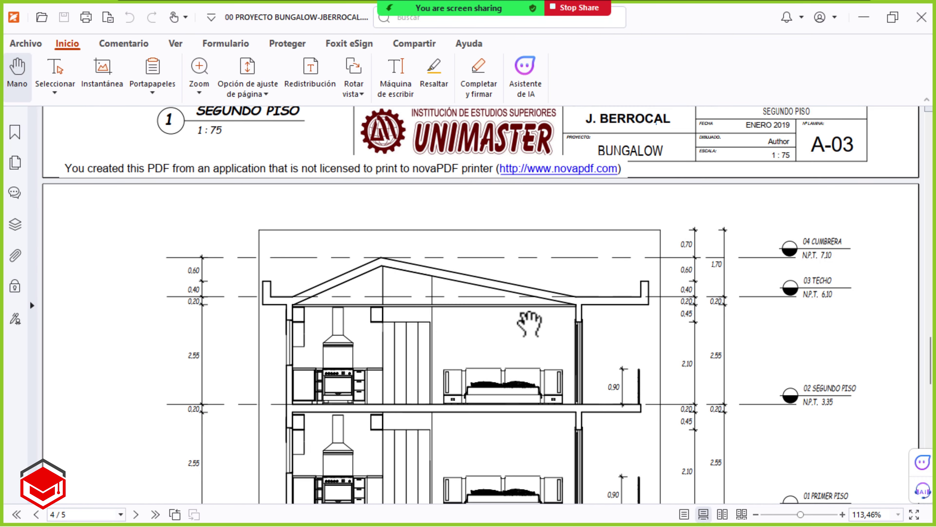
left_click_drag(530, 324, 528, 240)
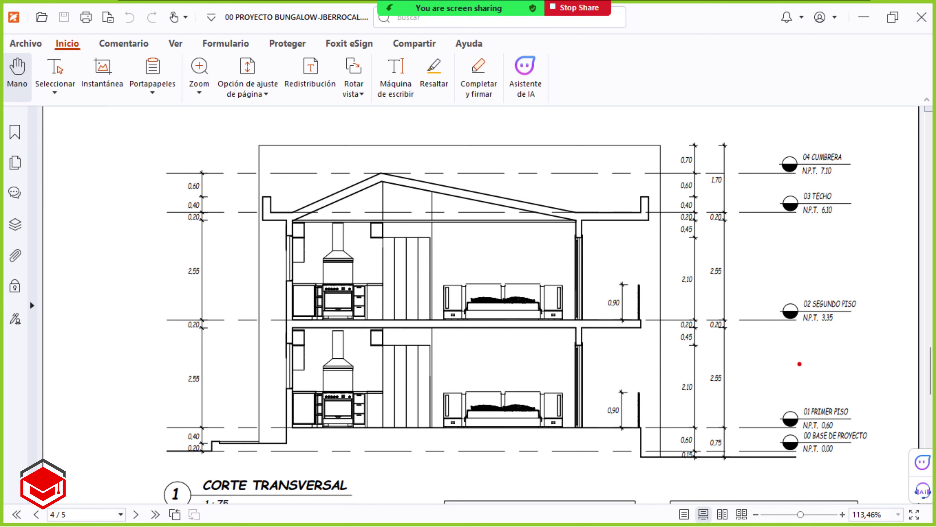
left_click_drag(754, 130, 885, 477)
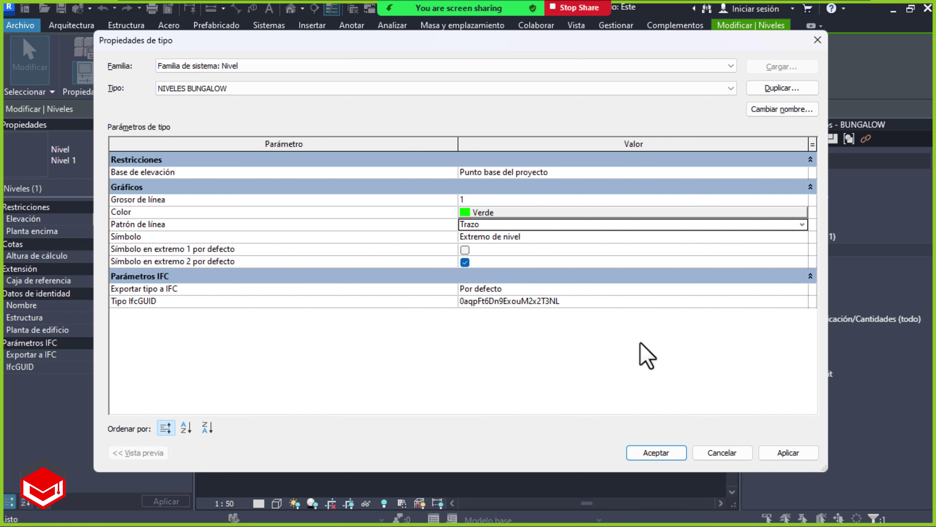
Accept the Type Properties changes and frame all levels in the Este elevation
left_click(659, 452)
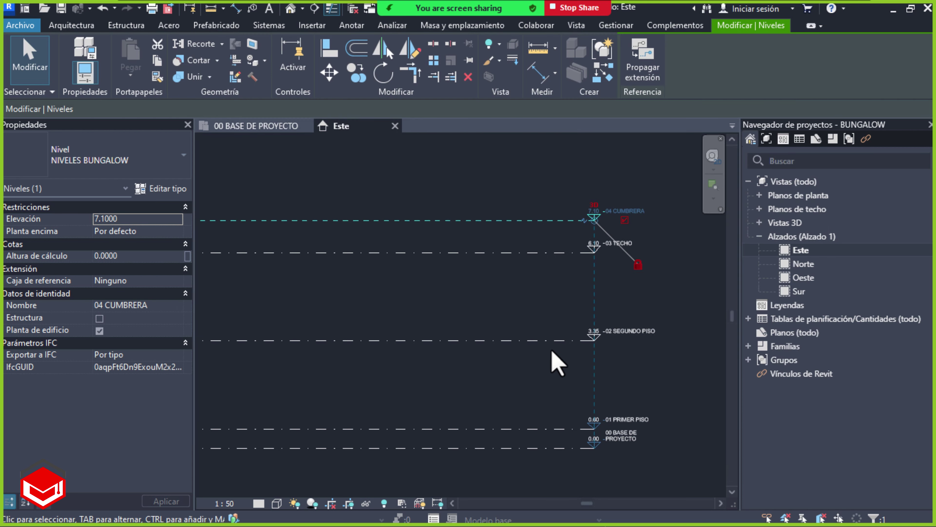
left_click(499, 339)
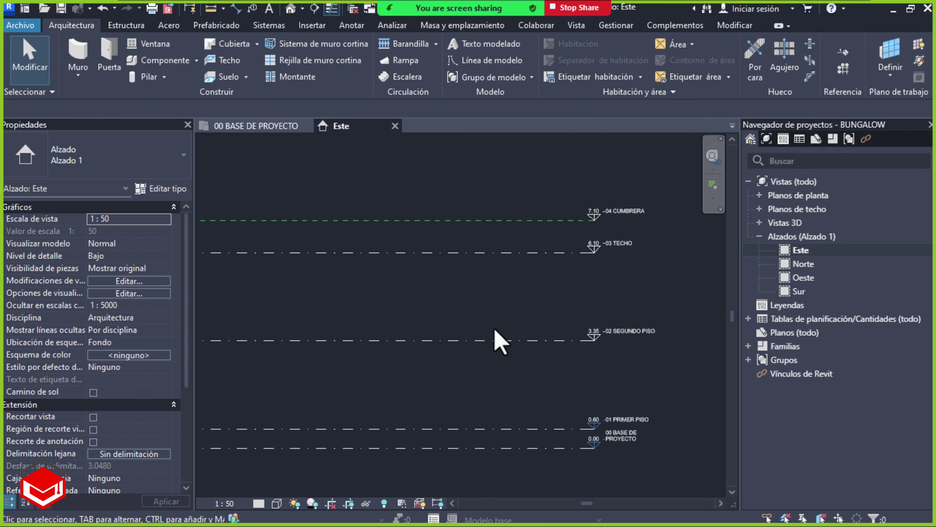
scroll(479, 336, "down", 1)
middle_click_drag(460, 335, 516, 329)
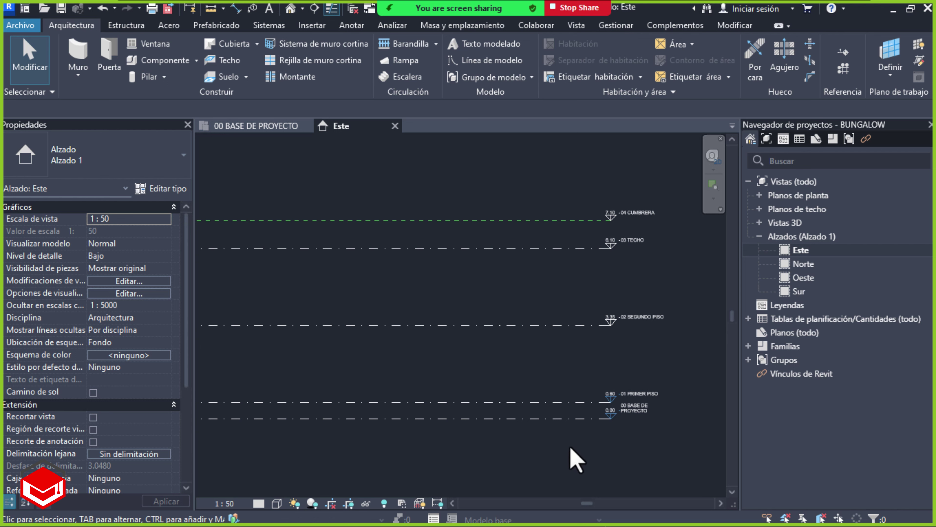
Assign the NIVELES BUNGALOW type to all five level lines at once
left_click_drag(571, 446, 417, 242)
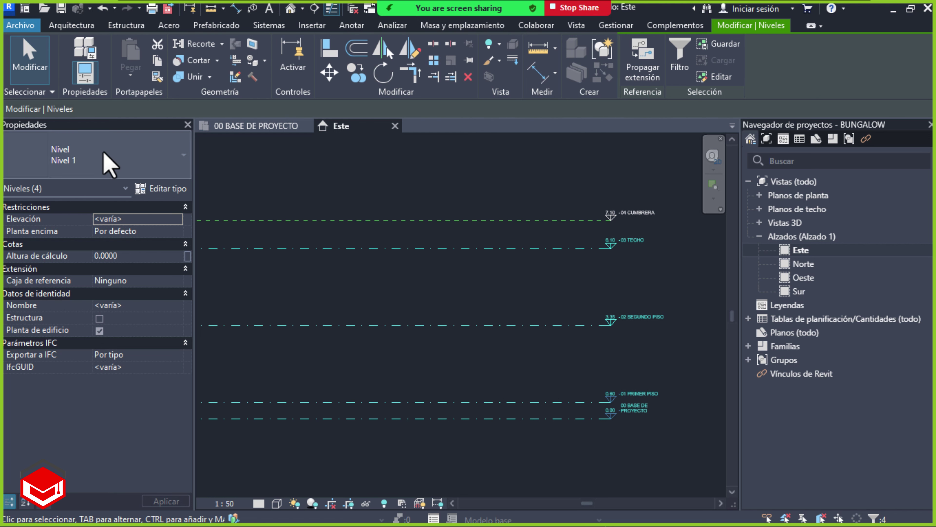
left_click(179, 157)
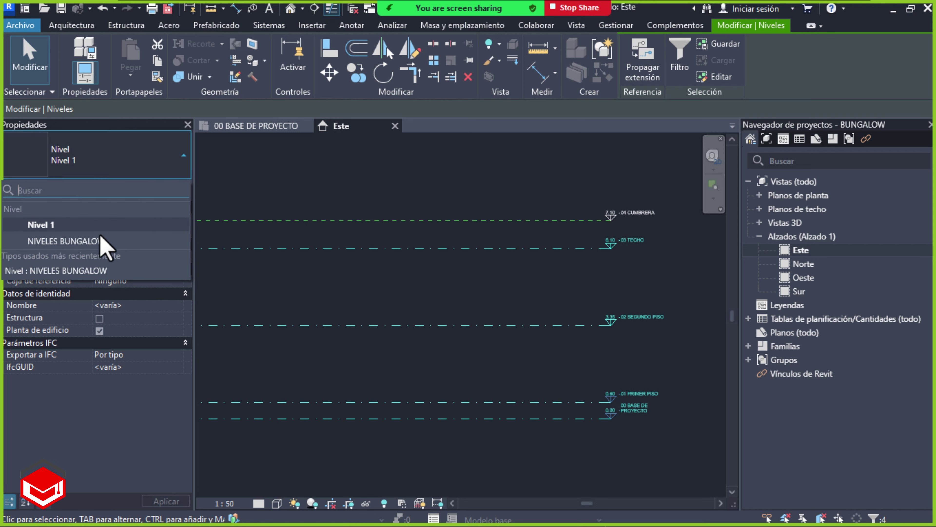
left_click(119, 244)
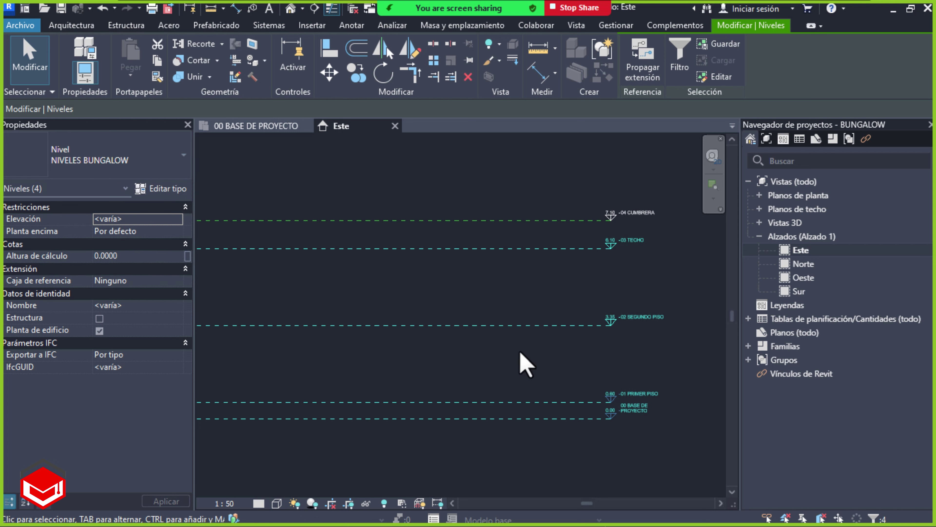
key("Escape")
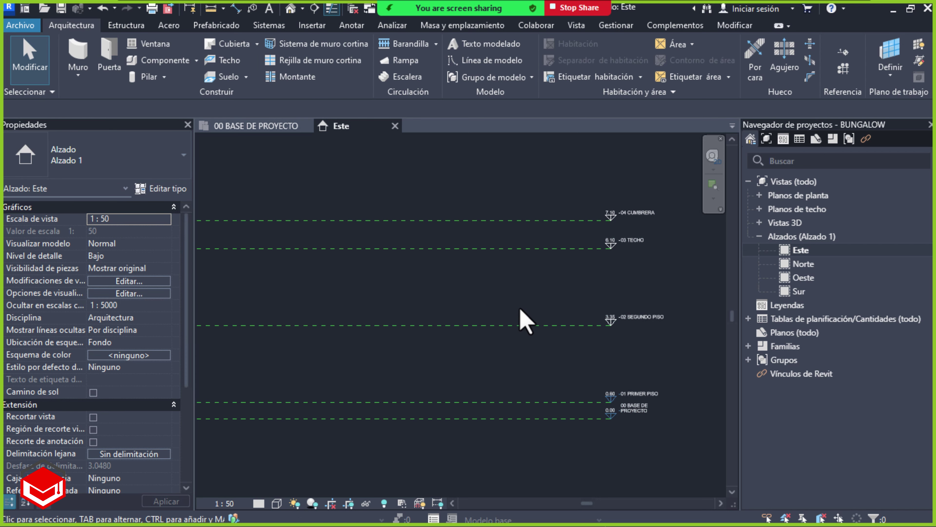
middle_click_drag(553, 319, 535, 330)
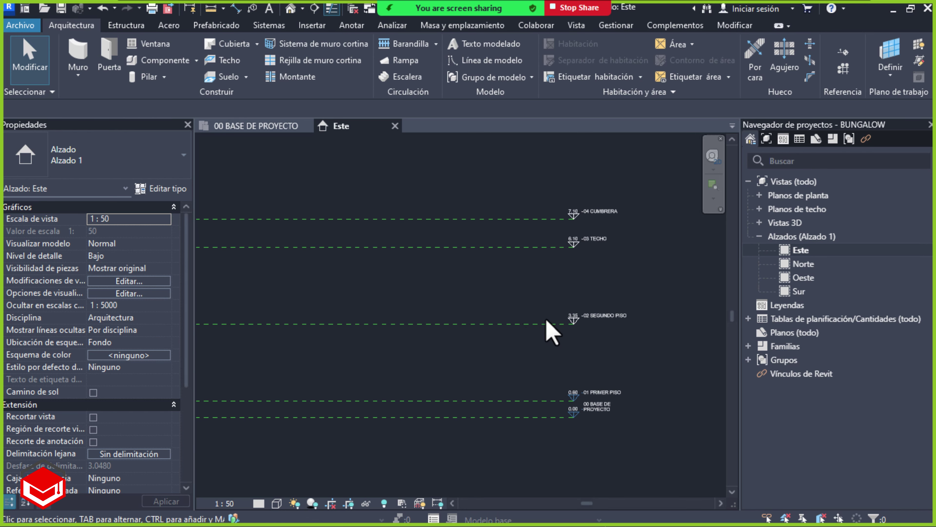
scroll(581, 326, "up", 2)
Zoom the Este elevation onto the 01 PRIMER PISO (0.60) and 00 BASE DE PROYECTO (0.00) level heads
middle_click_drag(622, 377, 575, 331)
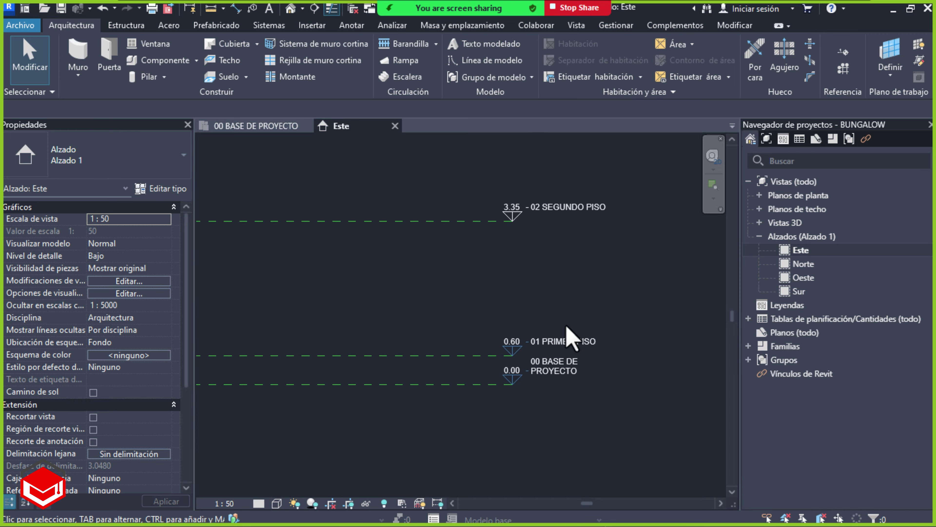
scroll(585, 345, "up", 3)
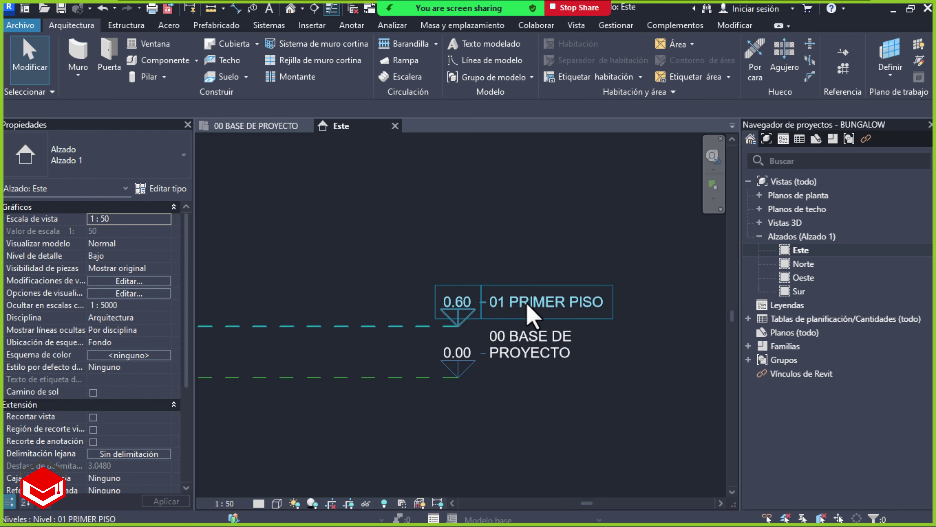
Read the 03 TECHO 6.10 and 04 CUMBRERA 7.10 marks in the PDF section, then return to Revit
key("alt+Tab")
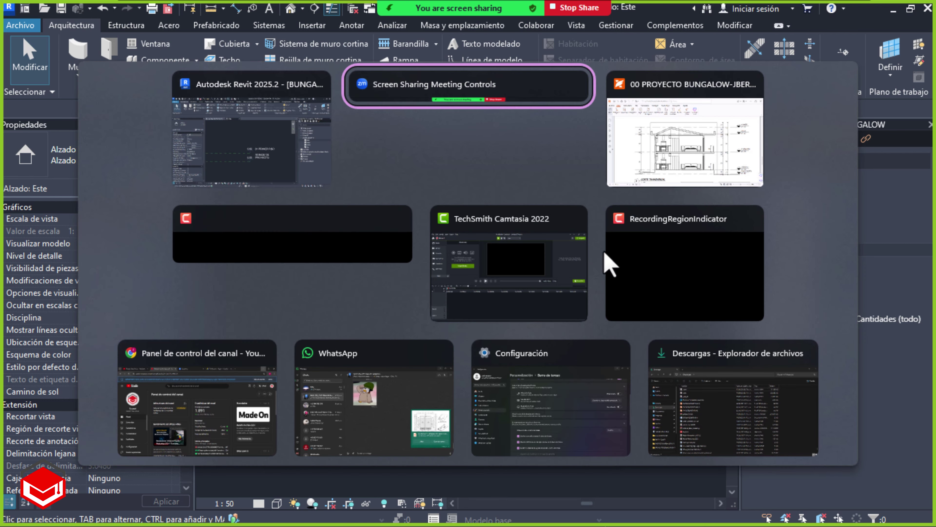
key("alt+Tab")
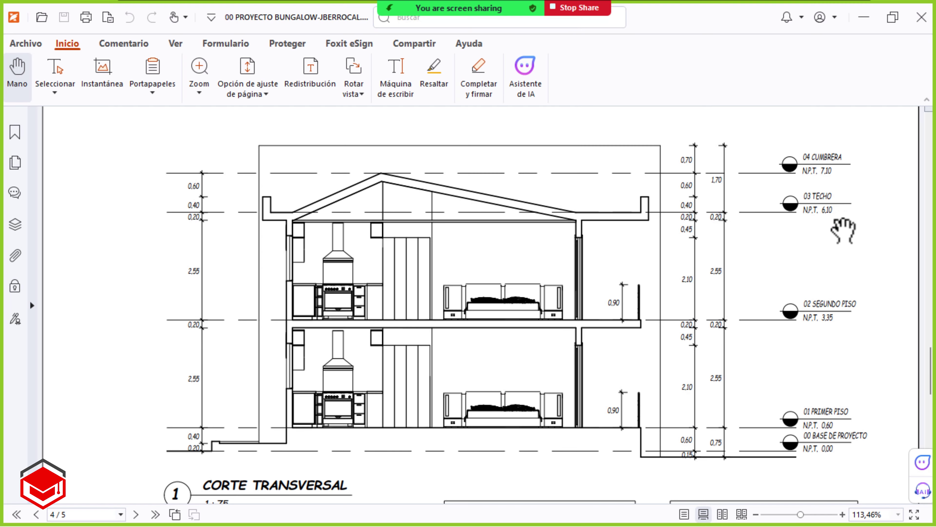
scroll(861, 225, "up", 2, "ctrl")
scroll(860, 225, "up", 2, "ctrl")
left_click_drag(826, 193, 627, 262)
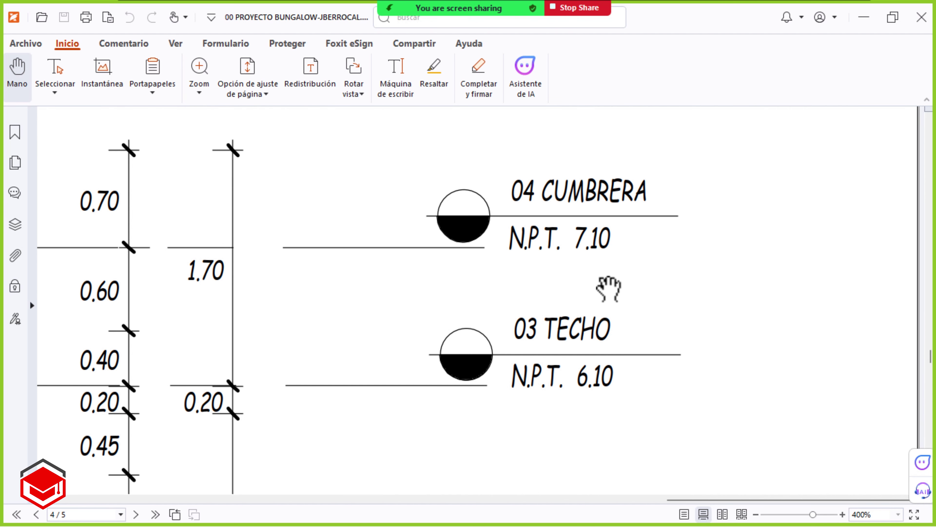
scroll(587, 312, "down", 3, "ctrl")
scroll(586, 312, "down", 1, "ctrl")
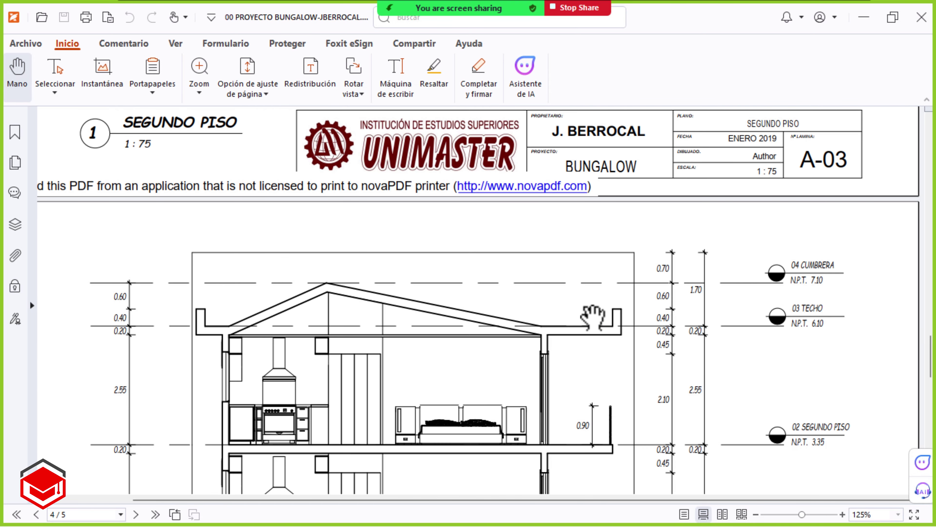
scroll(600, 313, "up", 1, "ctrl")
left_click_drag(741, 383, 741, 247)
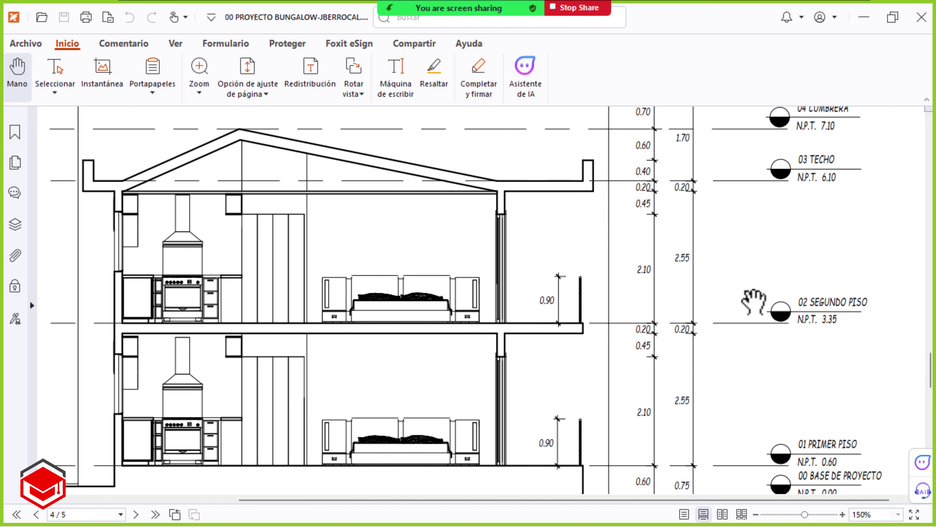
key("alt+Tab")
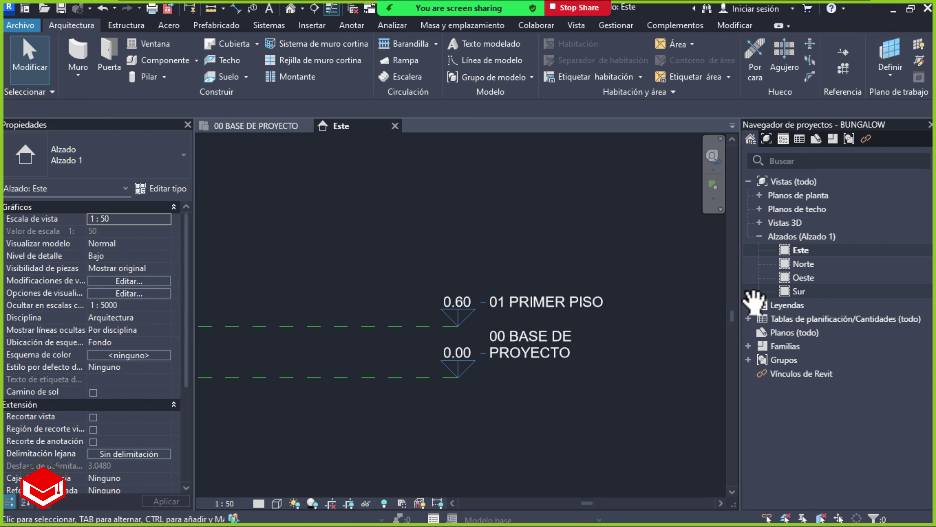
Zoom out to frame all five levels up to 04 CUMBRERA at 7.10 and expand Planos de planta
scroll(608, 265, "down", 1)
scroll(608, 266, "down", 2)
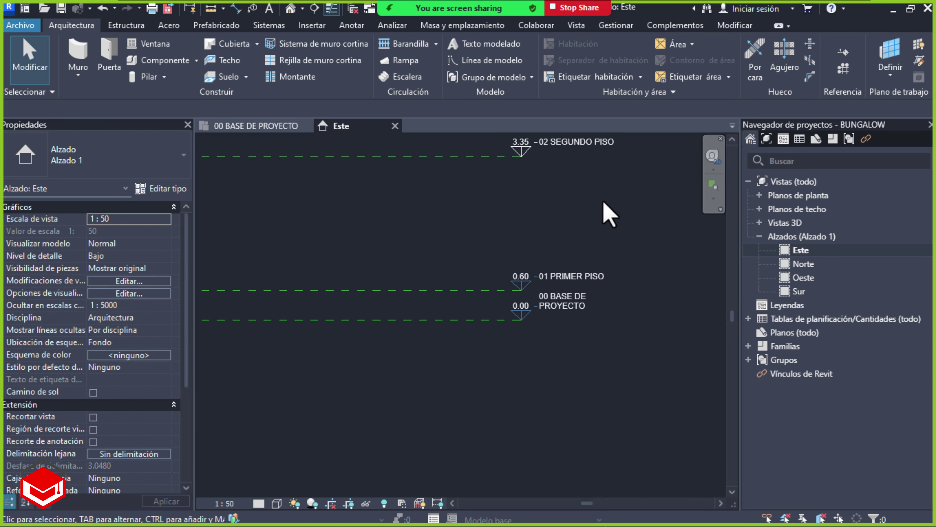
scroll(605, 205, "down", 1)
mouse_move(605, 204)
middle_mouse_down()
mouse_move(631, 239)
mouse_move(602, 278)
mouse_move(653, 300)
mouse_move(665, 288)
middle_mouse_up()
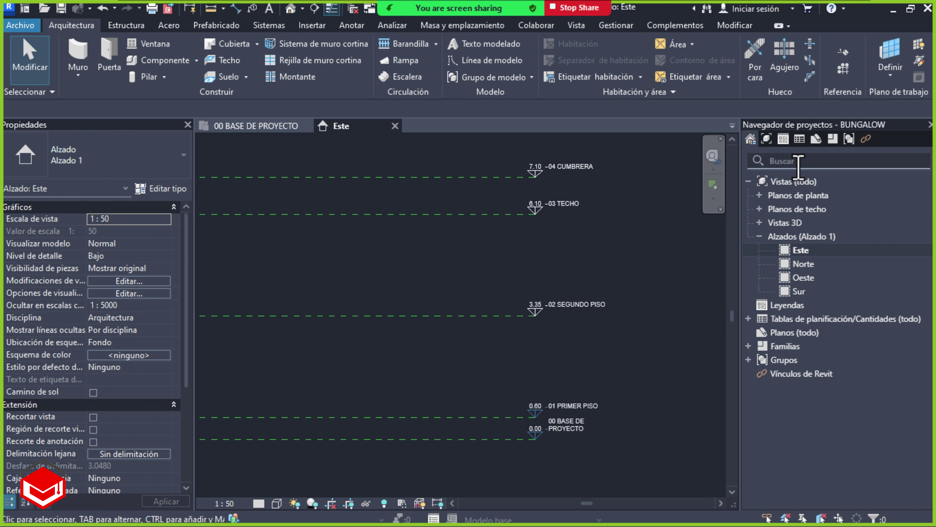
left_click(759, 195)
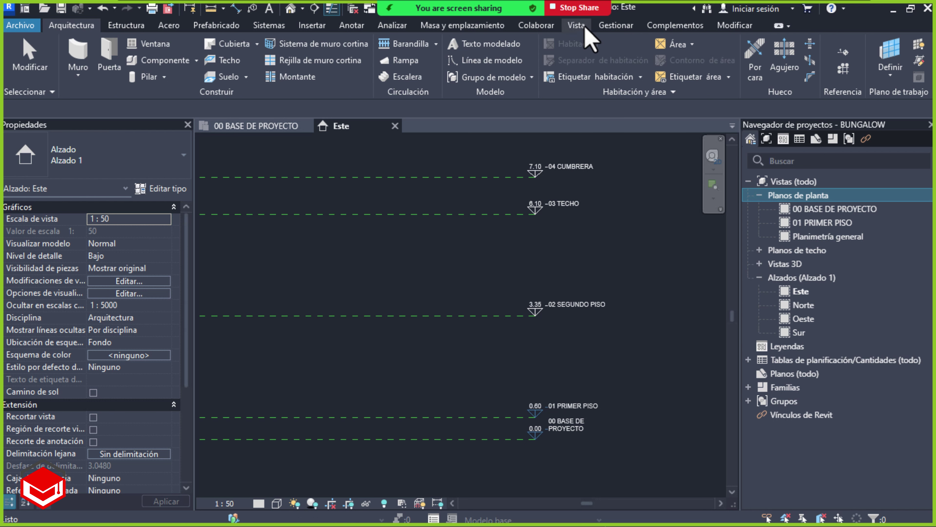
Save the project when prompted by the new Plano de planta command
left_click(576, 26)
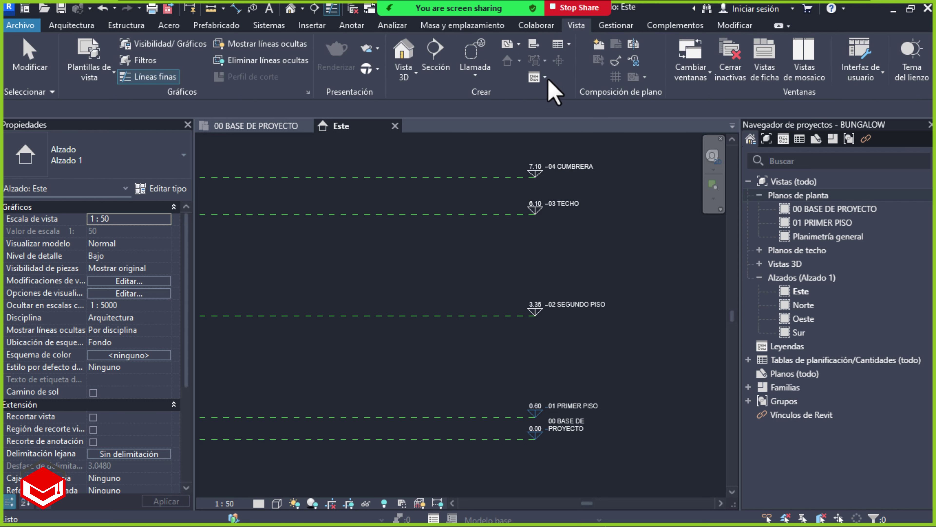
left_click(520, 45)
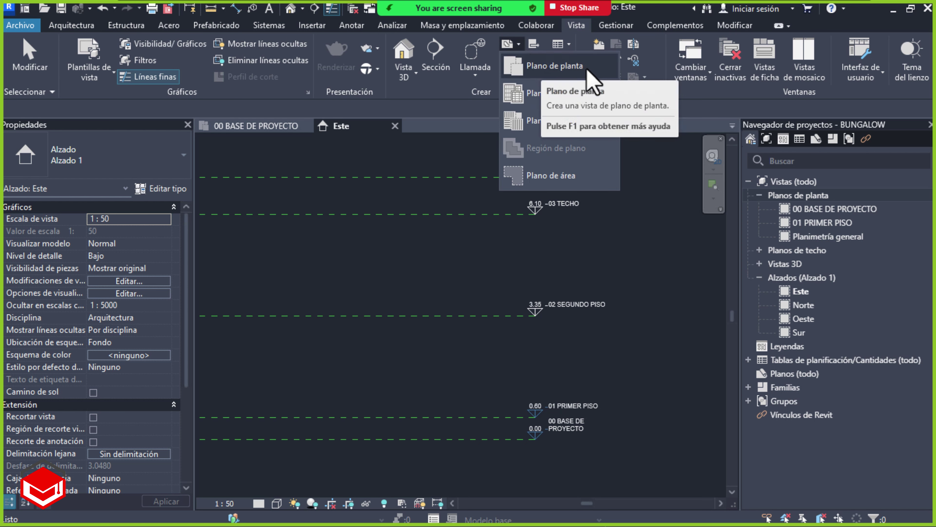
left_click(590, 76)
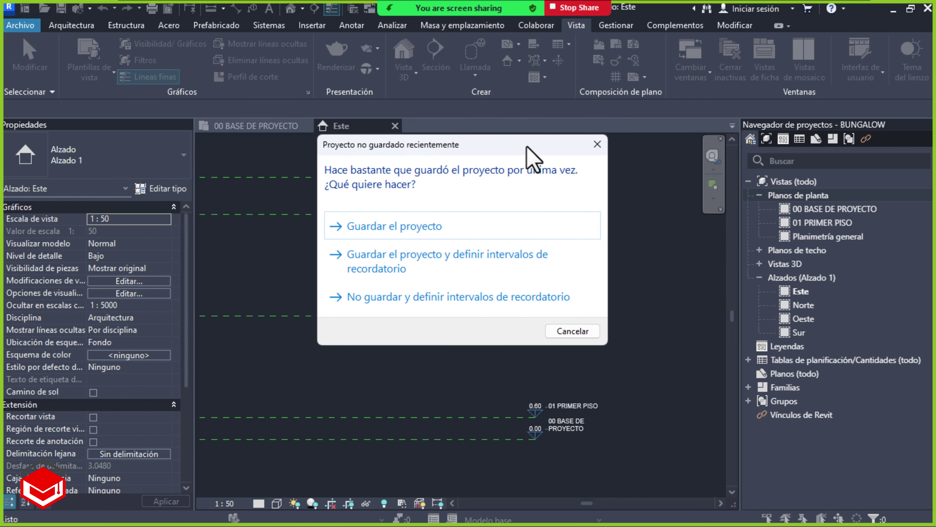
left_click_drag(525, 149, 534, 131)
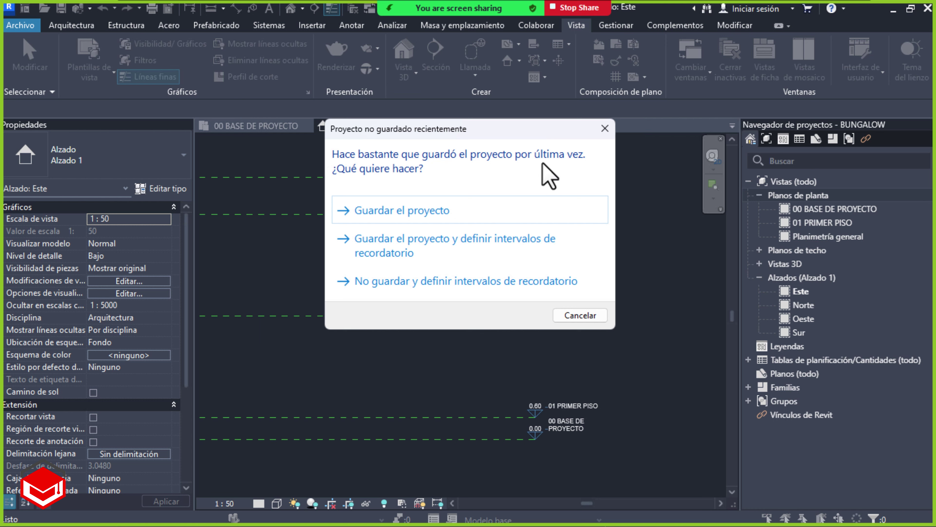
left_click(440, 214)
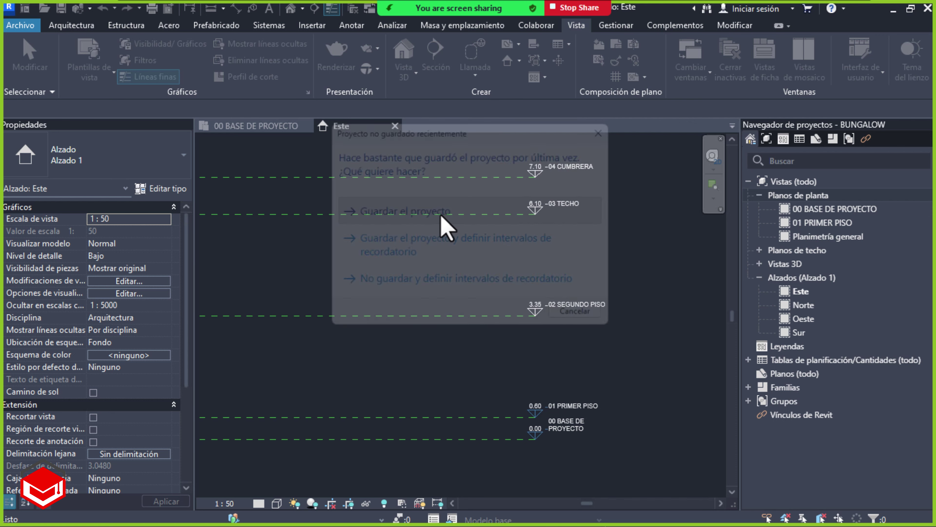
Create floor plans for 02 SEGUNDO PISO, 03 TECHO and 04 CUMBRERA, then close the 04 CUMBRERA view
left_click_drag(486, 110, 493, 101)
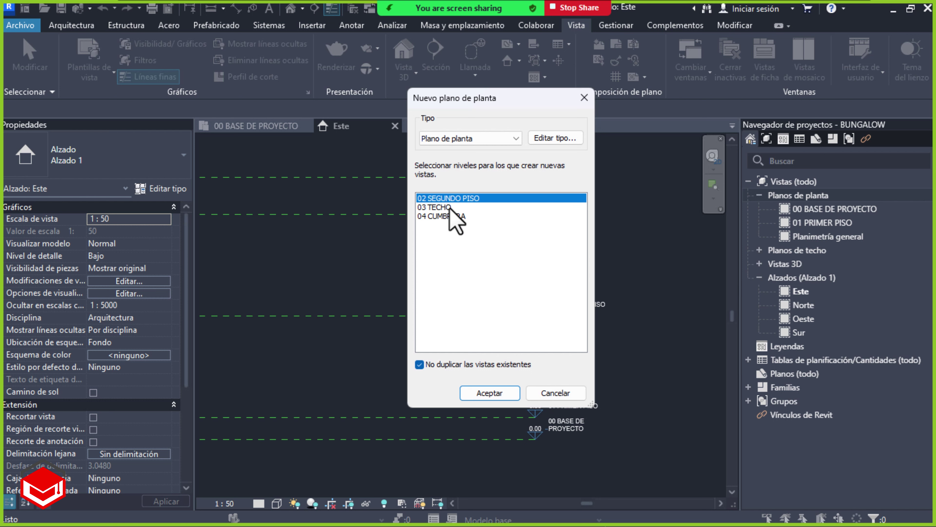
left_click(457, 208, "ctrl")
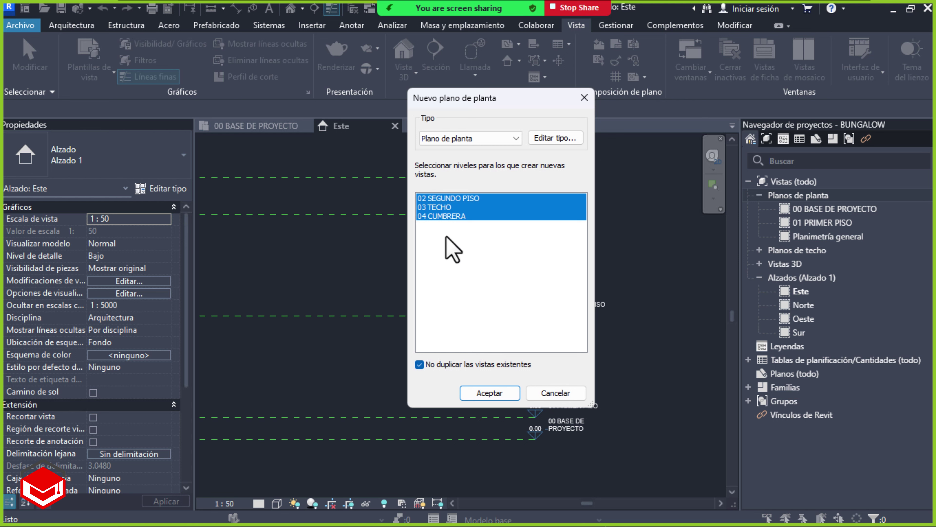
left_click(489, 393)
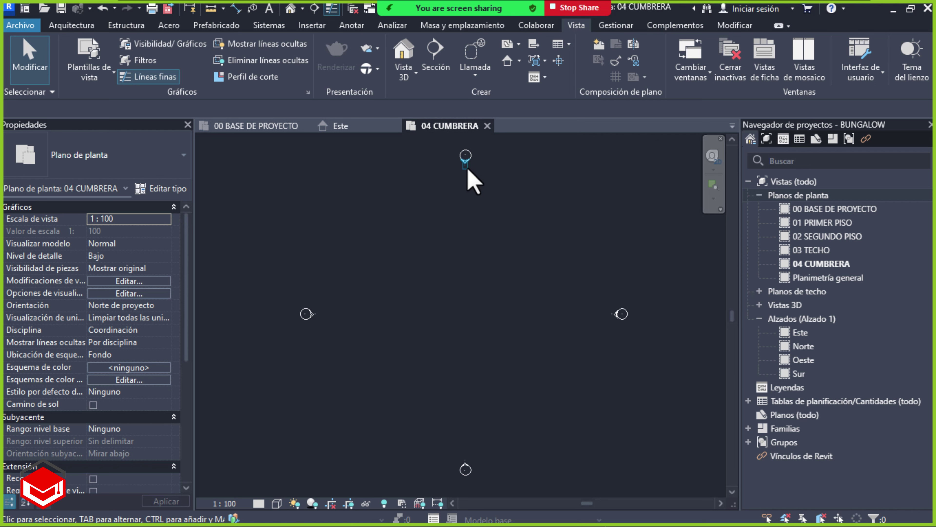
left_click(487, 126)
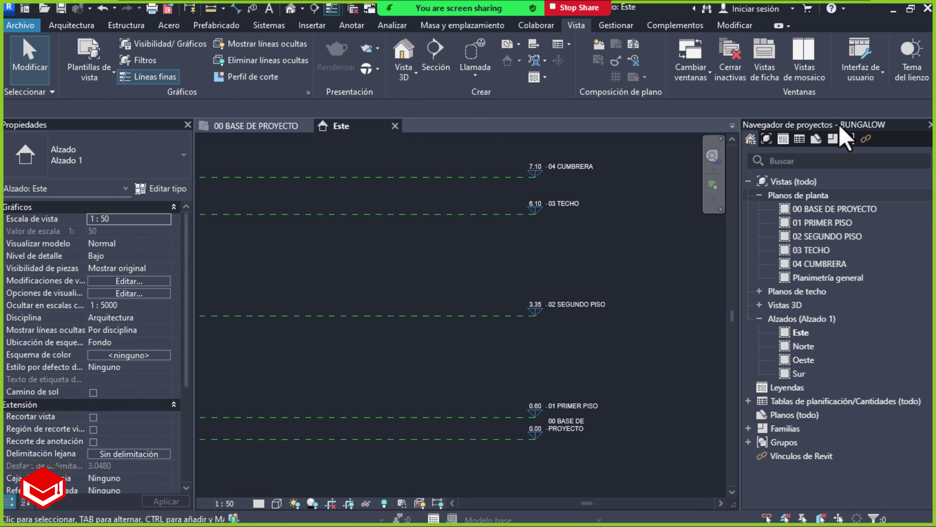
Create reflected ceiling plans for 02 SEGUNDO PISO, 03 TECHO and 04 CUMBRERA, then close the new view
left_click(759, 291)
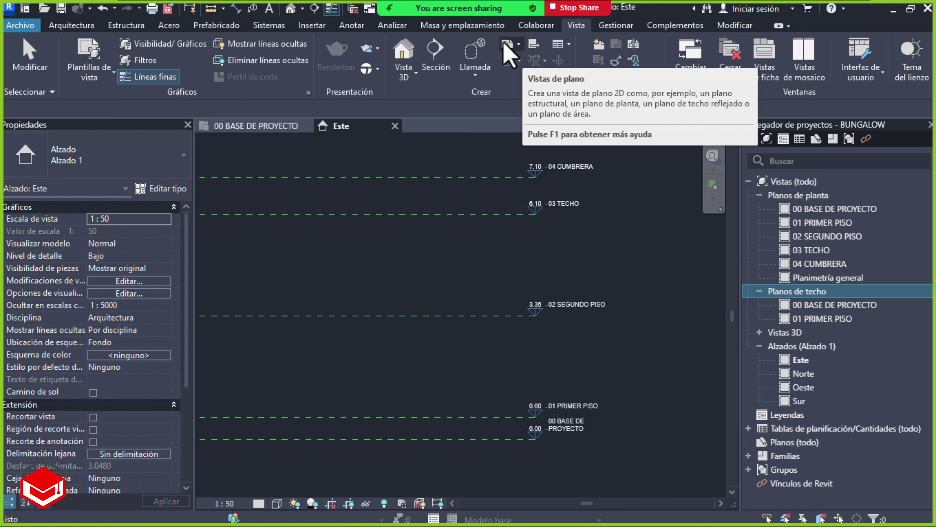
left_click(519, 45)
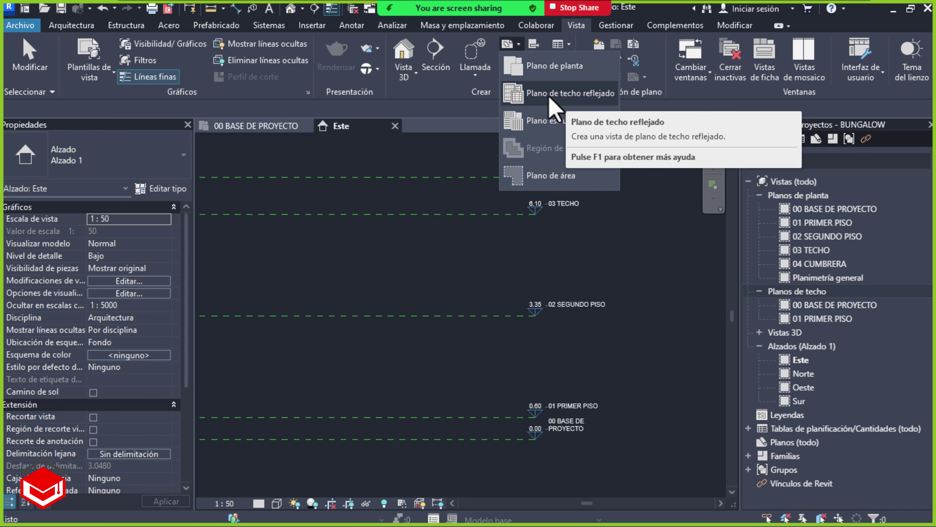
left_click(581, 96)
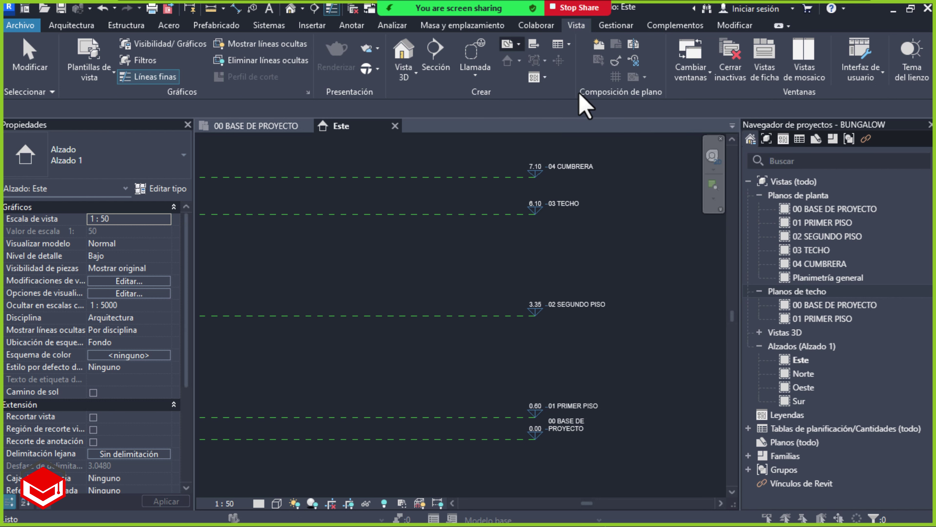
left_click_drag(510, 103, 536, 105)
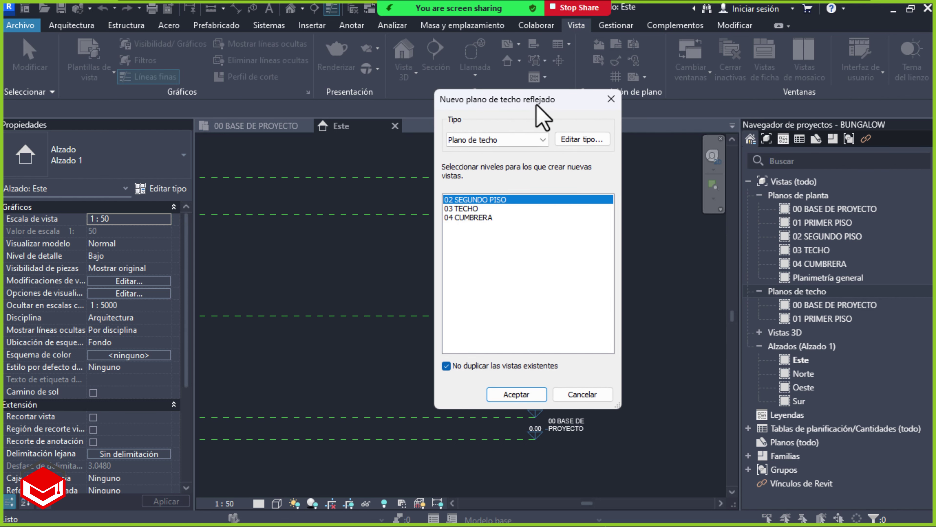
left_click(459, 209, "shift")
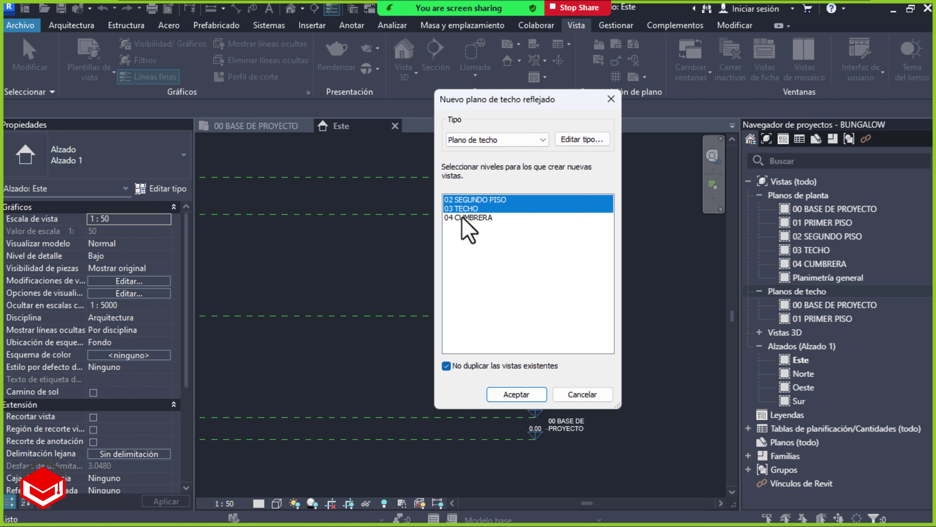
left_click(460, 218, "shift")
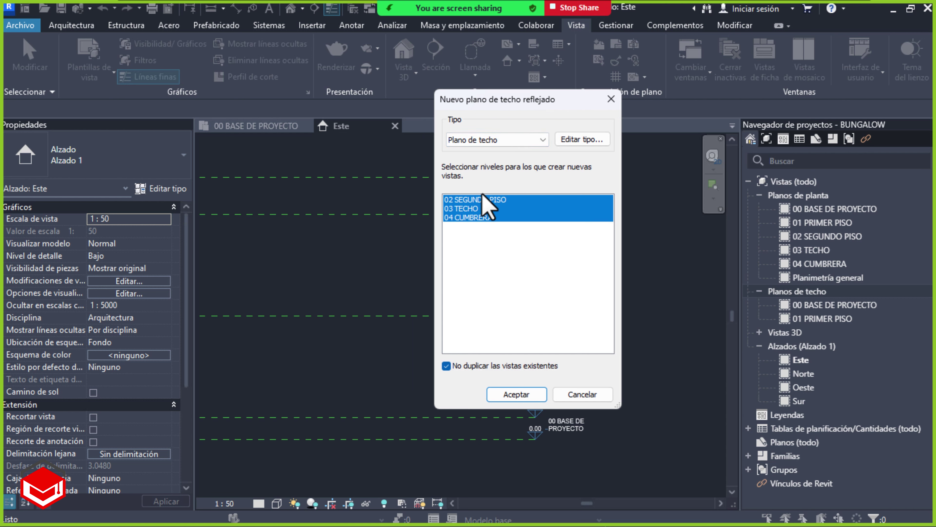
left_click(520, 394)
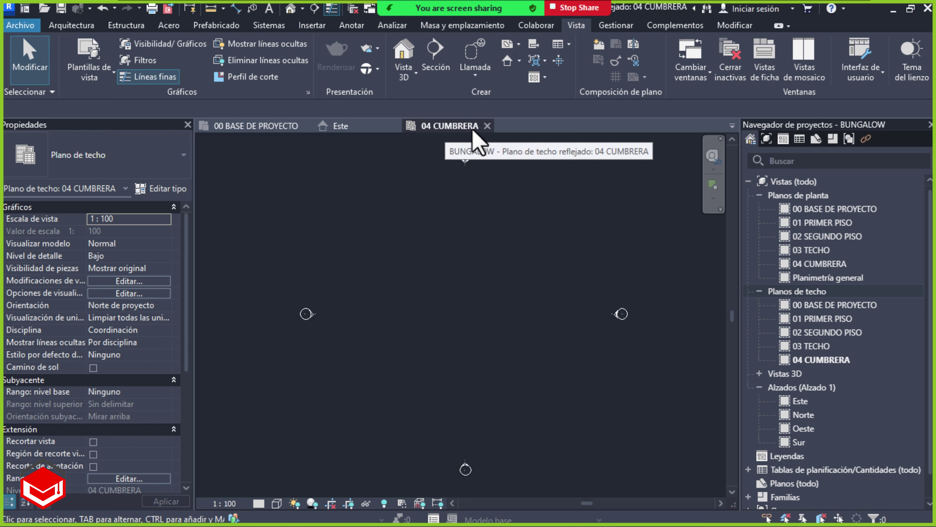
left_click(487, 126)
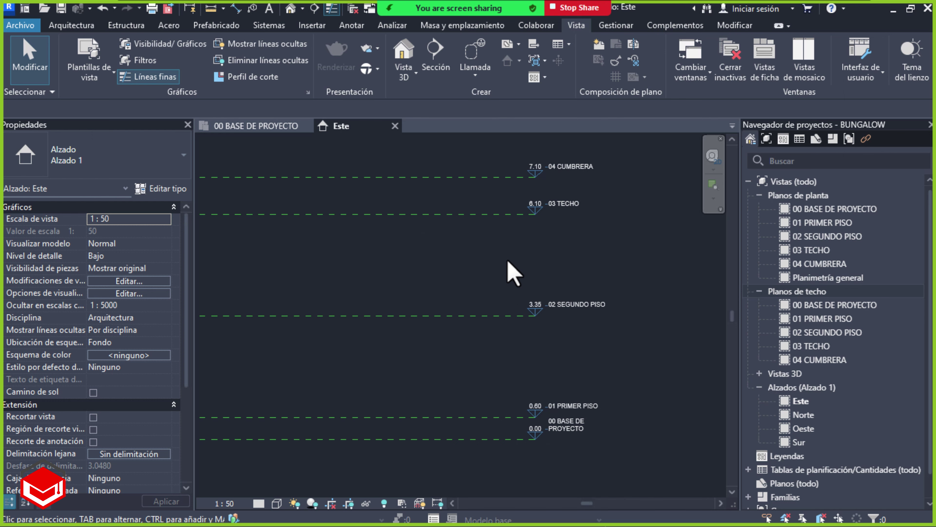
In Foxit, scroll back from page 4 to the PLANTA PLATAFORMAS sheet A-01 on page 1
key("alt+Tab")
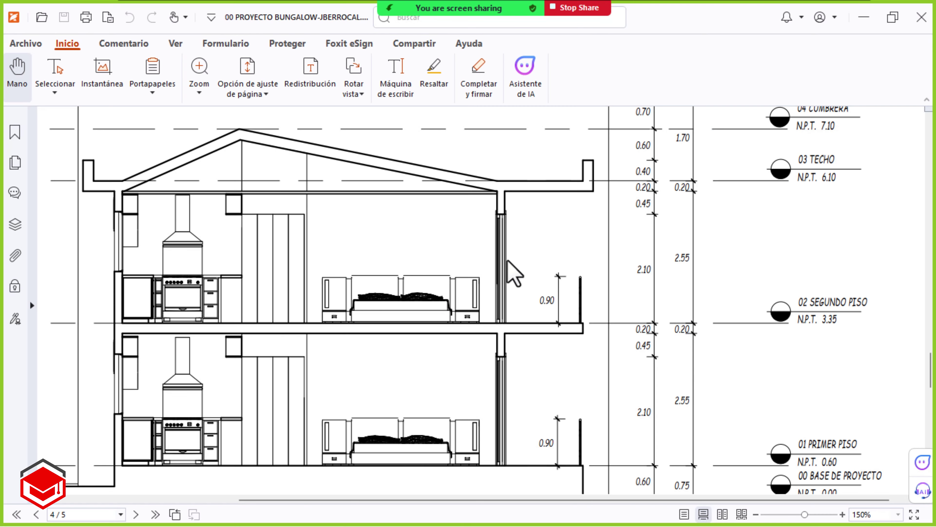
scroll(564, 177, "down", 2, "ctrl")
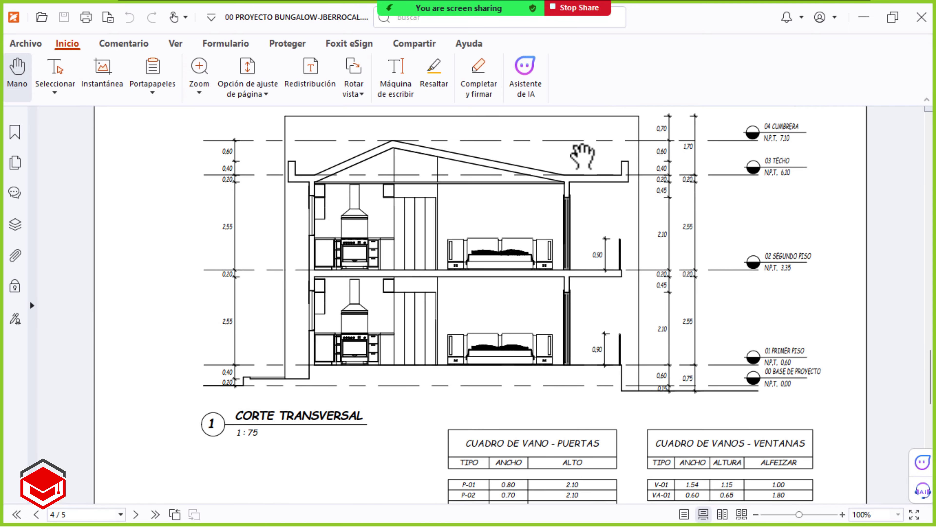
left_click_drag(583, 155, 531, 365)
left_click_drag(539, 171, 526, 418)
left_click_drag(543, 203, 542, 290)
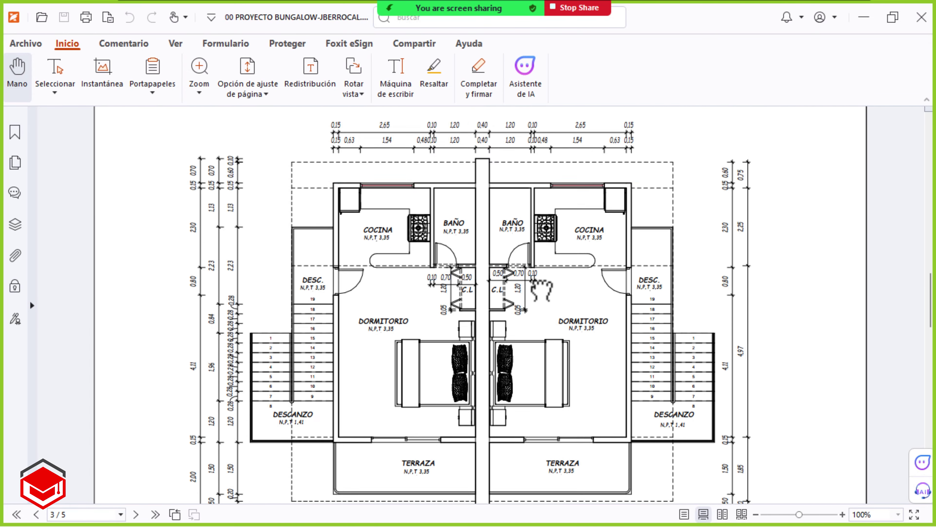
scroll(517, 332, "down", 5)
scroll(633, 257, "up", 5)
scroll(560, 319, "up", 5)
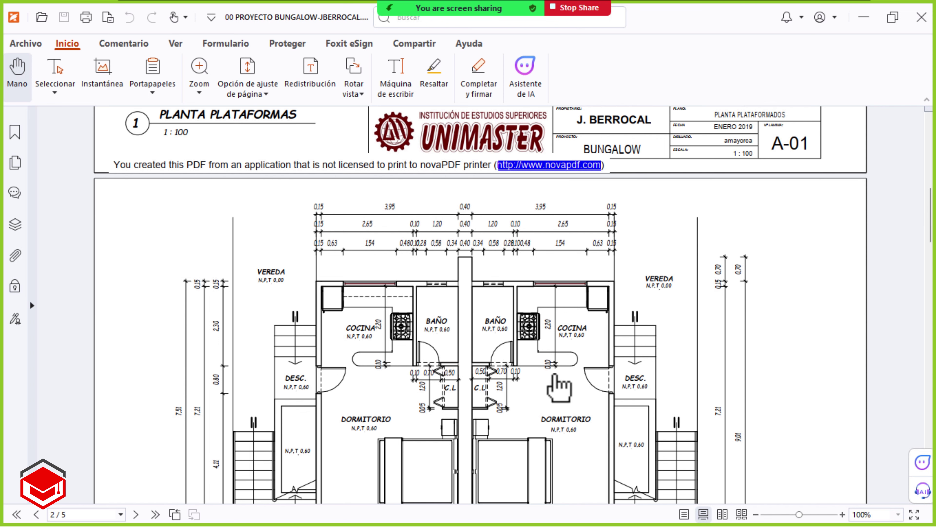
scroll(608, 387, "up", 3)
scroll(678, 386, "up", 3)
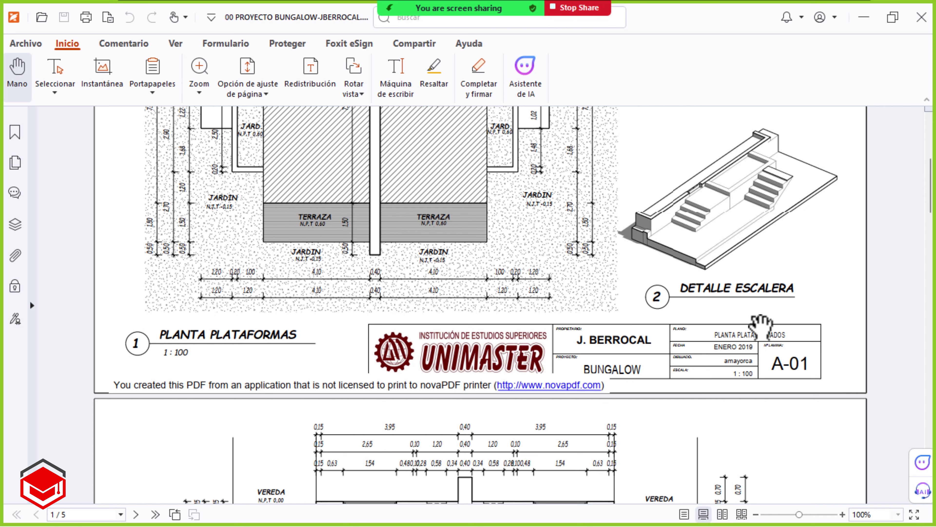
scroll(659, 184, "up", 1)
scroll(626, 258, "up", 5)
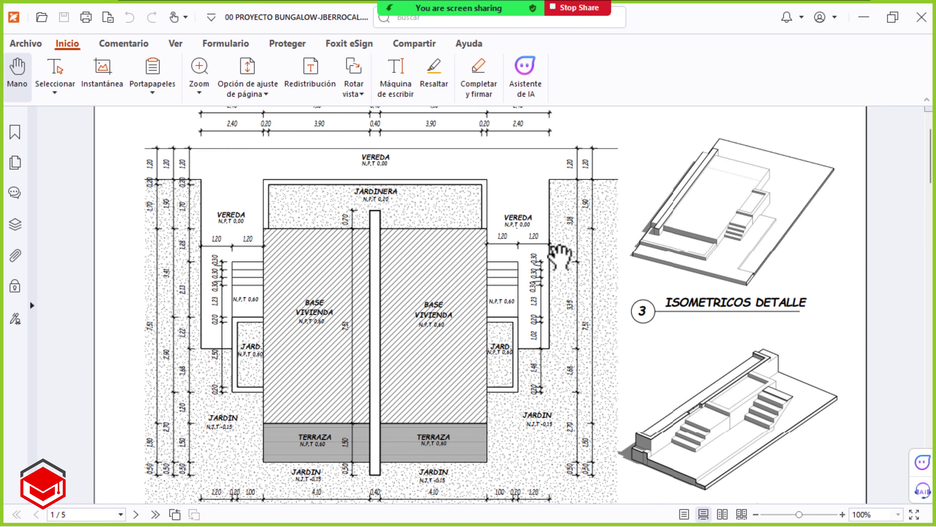
scroll(560, 256, "up", 1, "ctrl")
scroll(663, 233, "up", 1)
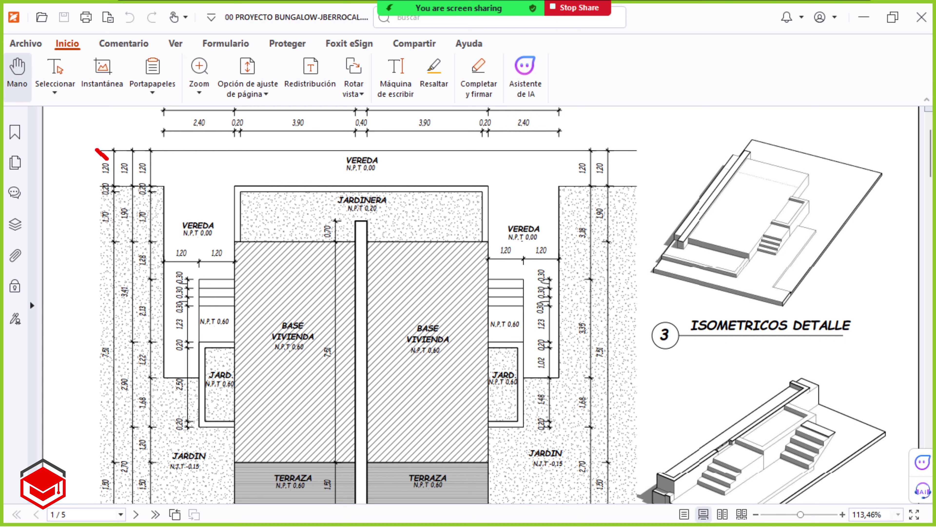
Trace a temporary red outline around the VEREDA walkway on the platform plan
mouse_move(95, 150)
left_mouse_down()
mouse_move(523, 158)
mouse_move(647, 149)
mouse_move(646, 187)
left_mouse_up()
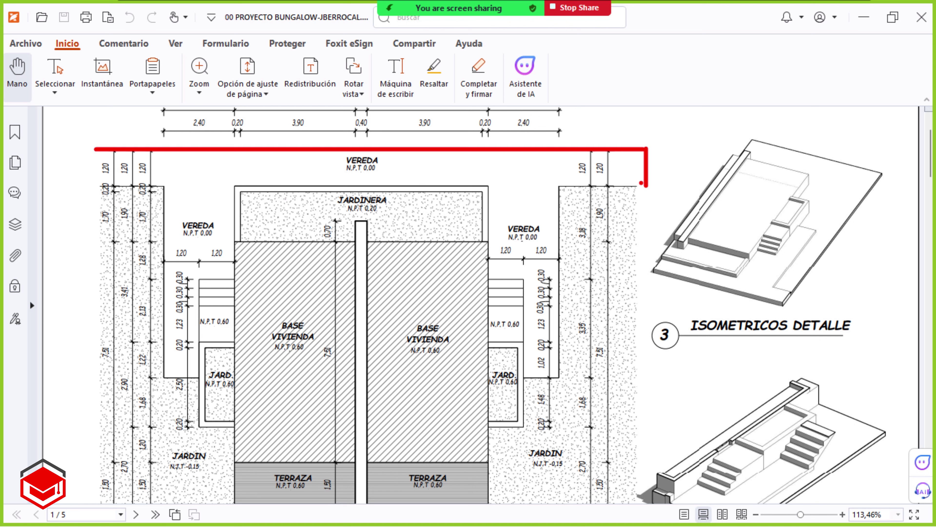
left_click_drag(559, 188, 644, 186)
left_click_drag(559, 187, 560, 379)
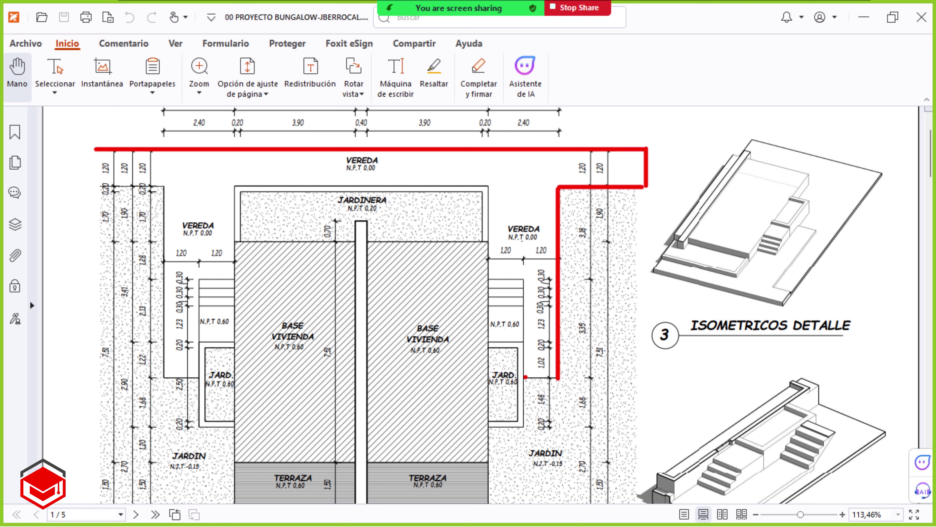
mouse_move(524, 376)
left_mouse_down()
mouse_move(566, 376)
mouse_move(526, 339)
mouse_move(487, 340)
mouse_move(488, 184)
mouse_move(236, 186)
mouse_move(231, 341)
mouse_move(200, 339)
mouse_move(201, 374)
mouse_move(164, 374)
mouse_move(159, 185)
mouse_move(96, 184)
mouse_move(101, 150)
left_mouse_up()
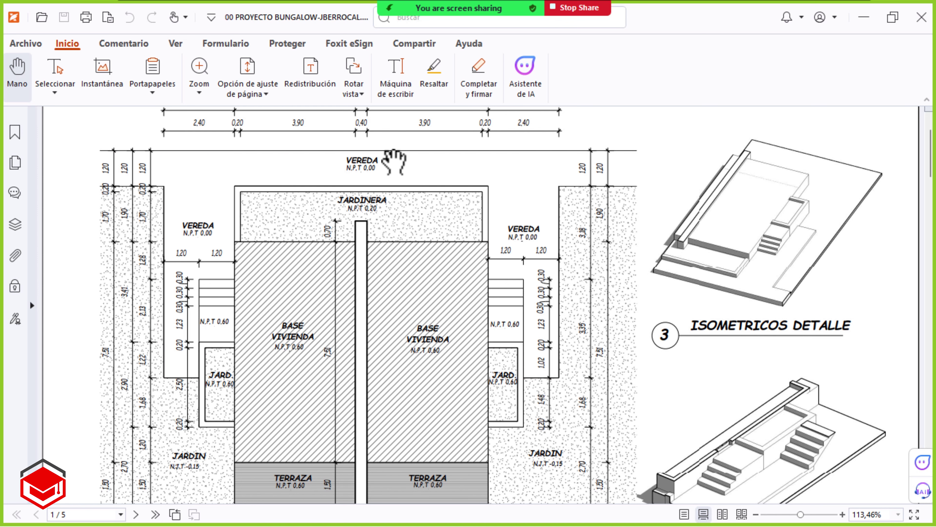
Zoom to 600% on the VEREDA N.P.T 0.00 and JARDINERA N.P.T 0.20 labels
scroll(362, 164, "up", 1)
scroll(362, 166, "up", 4, "ctrl")
scroll(371, 225, "up", 2, "ctrl")
scroll(370, 225, "up", 1, "ctrl")
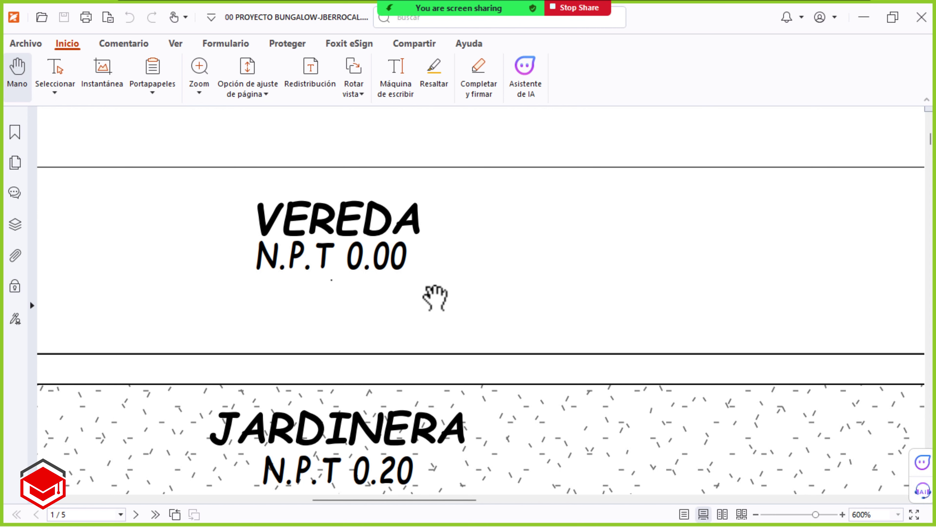
Close and reopen the 00 BASE DE PROYECTO floor plan in Revit, then return to the PDF plans
key("alt+Tab")
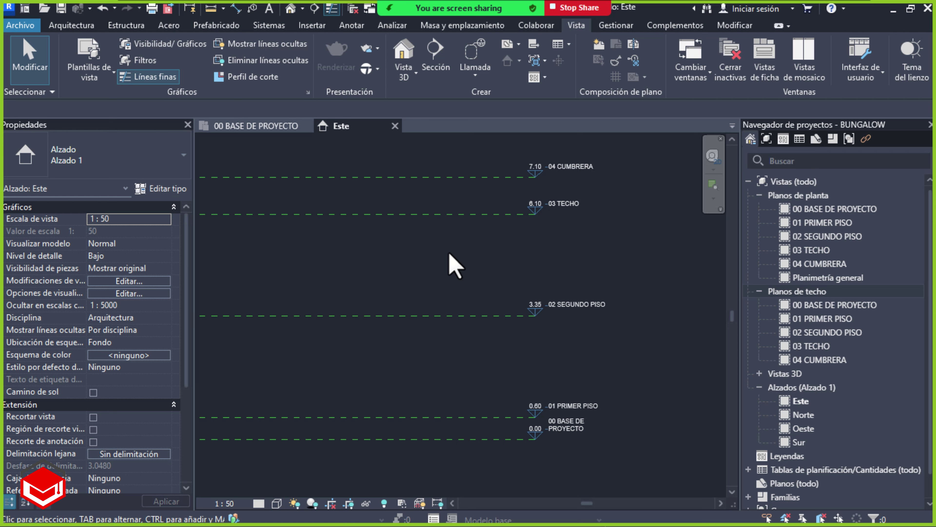
mouse_move(255, 126)
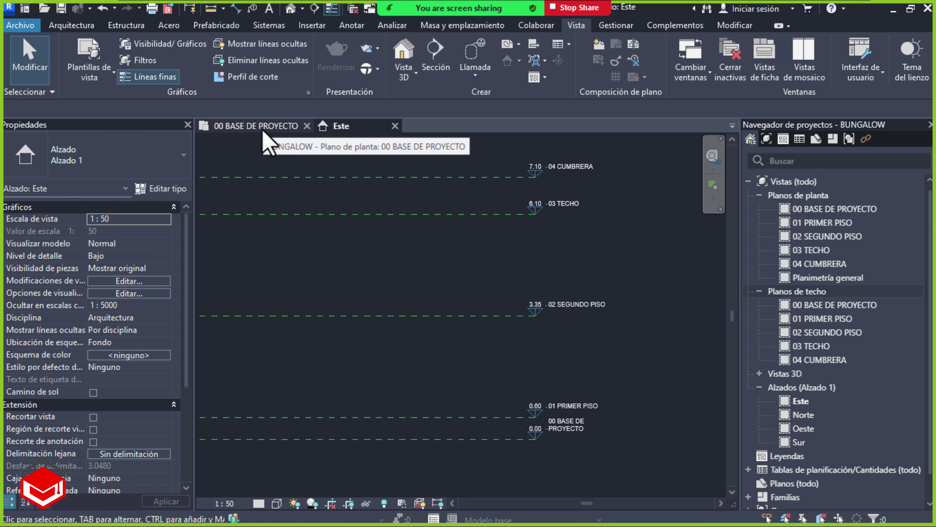
left_click(244, 129)
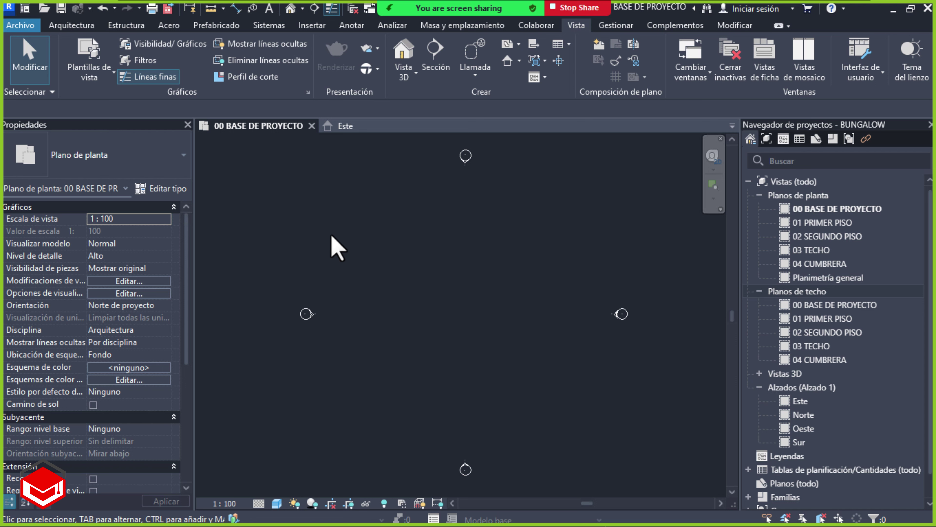
left_click(311, 126)
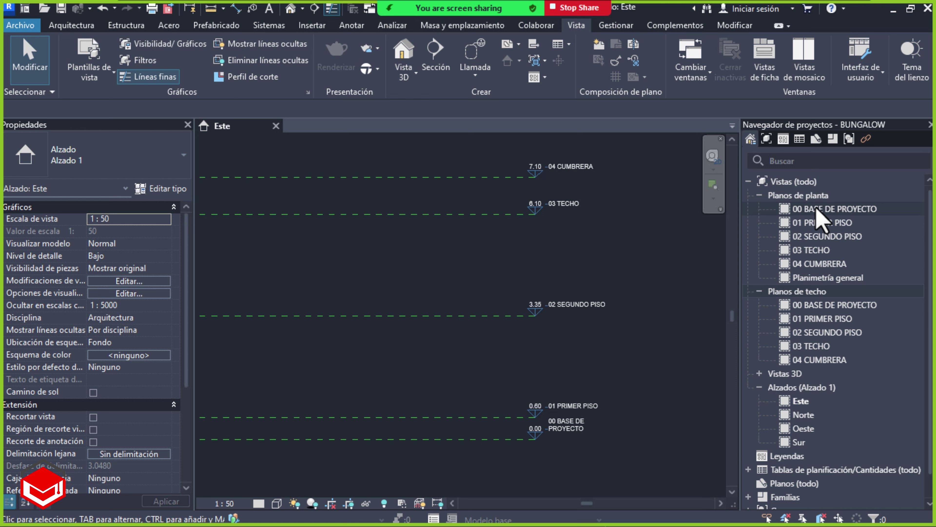
left_click(771, 212)
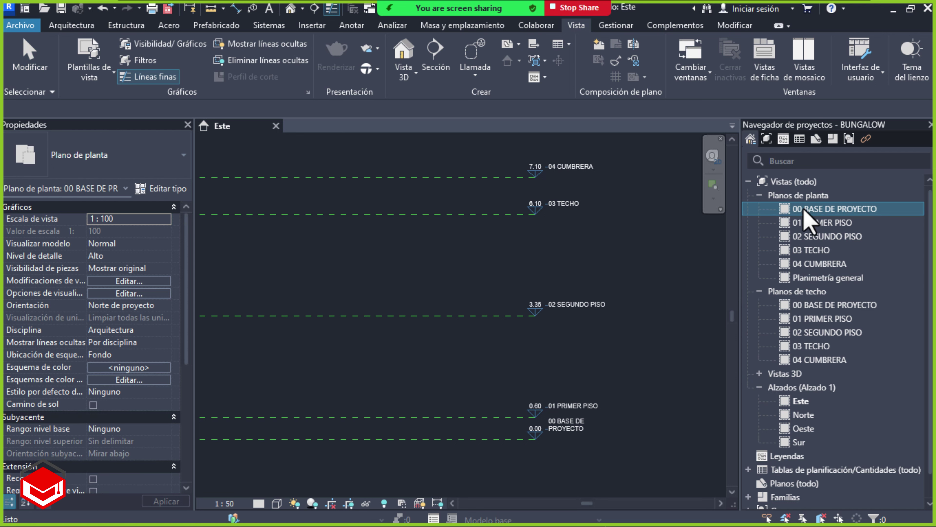
double_click(771, 211)
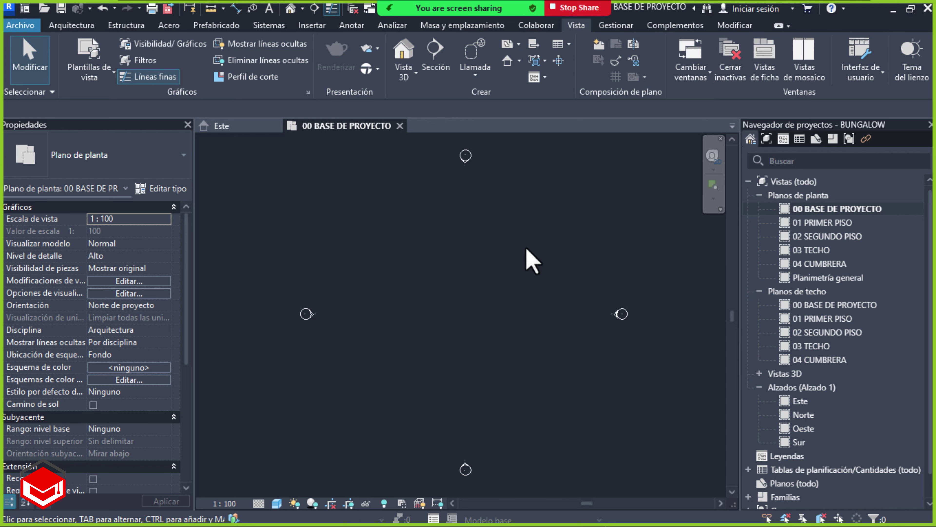
key("alt+Tab")
key("alt+Tab")
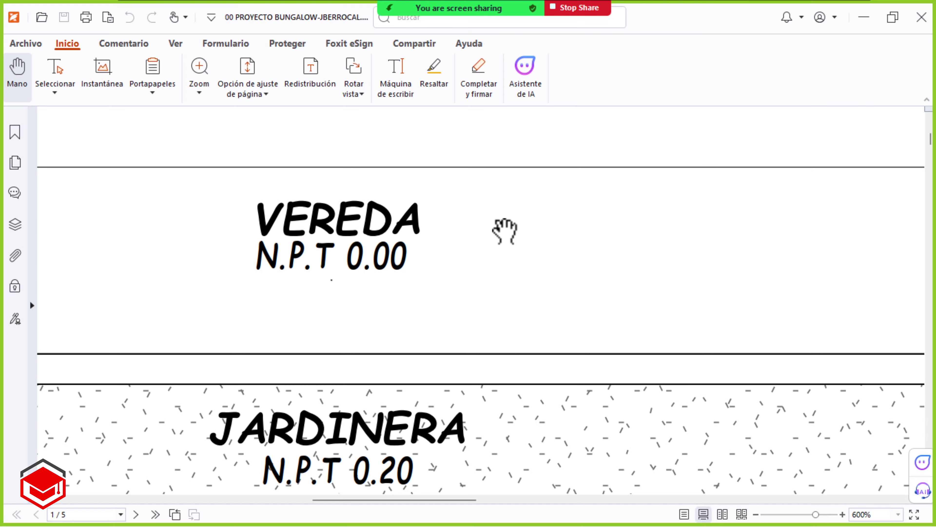
Bring the platform plan's top into view and mark the JARDINERA top edge in red
scroll(504, 231, "down", 2, "ctrl")
scroll(497, 232, "down", 1, "ctrl")
left_click_drag(497, 226, 502, 279)
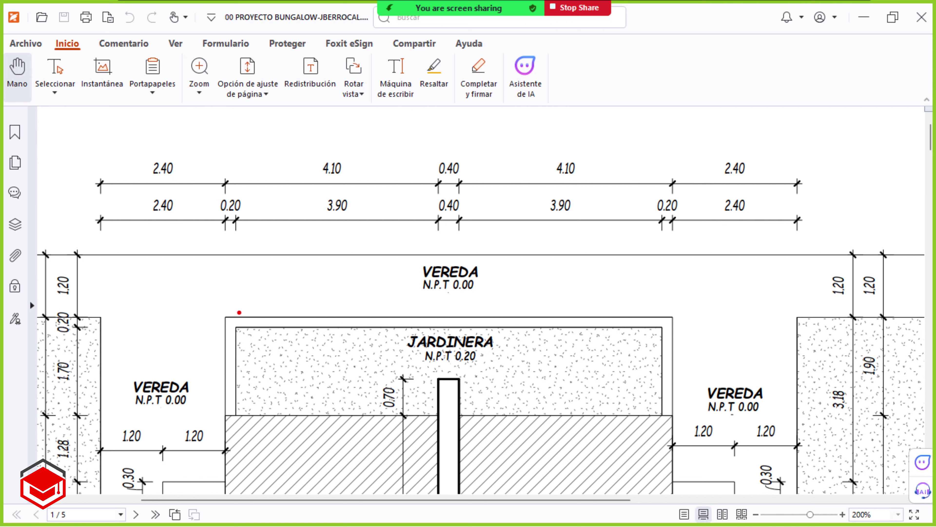
mouse_move(225, 316)
left_mouse_down()
mouse_move(555, 323)
mouse_move(673, 314)
left_mouse_up()
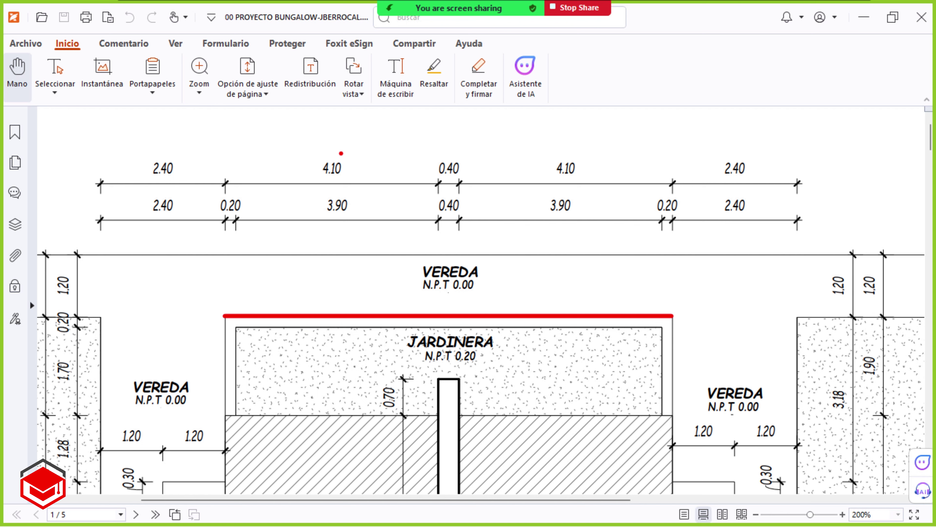
Circle both 4.10 base-width dimensions in red, then return to Revit
left_click_drag(333, 150, 316, 175)
left_click_drag(349, 177, 334, 150)
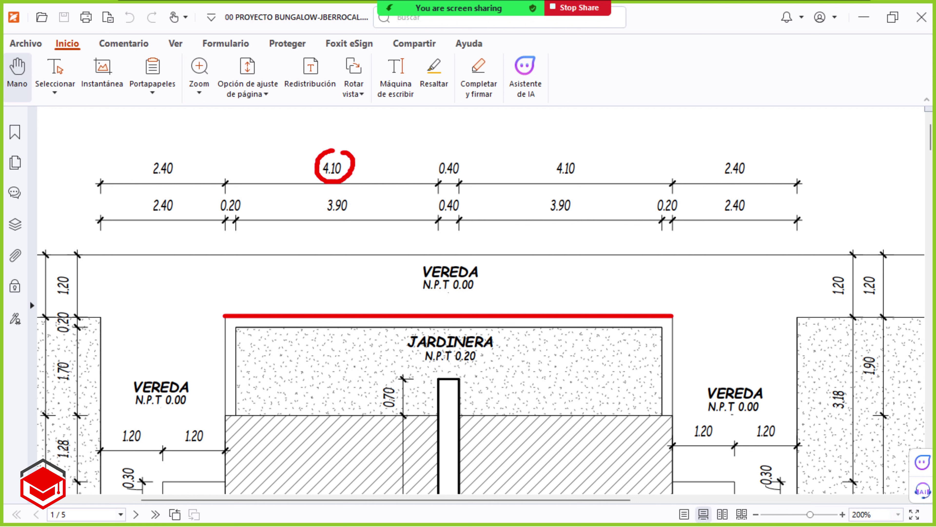
mouse_move(451, 150)
left_mouse_down()
mouse_move(431, 159)
mouse_move(455, 152)
left_mouse_up()
mouse_move(583, 162)
left_mouse_down()
mouse_move(545, 160)
mouse_move(575, 181)
mouse_move(582, 155)
mouse_move(568, 152)
left_mouse_up()
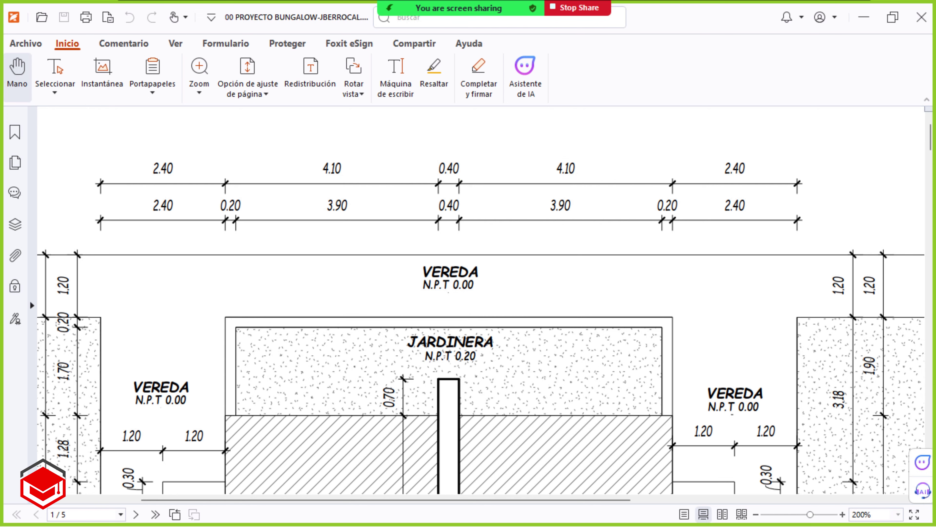
key("alt+Tab")
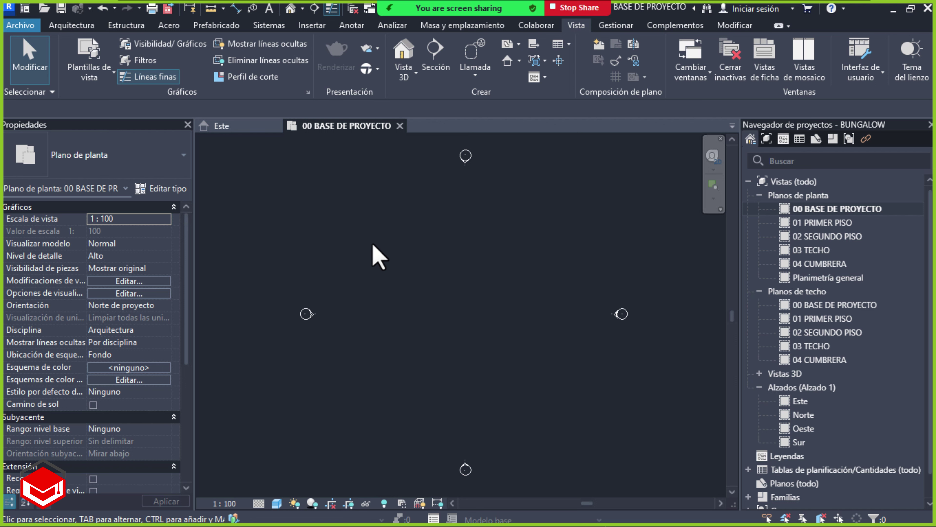
Review the Arquitectura Suelo floor variants and start a Suelo: arquitectónico floor on 00 BASE DE PROYECTO
left_click(59, 28)
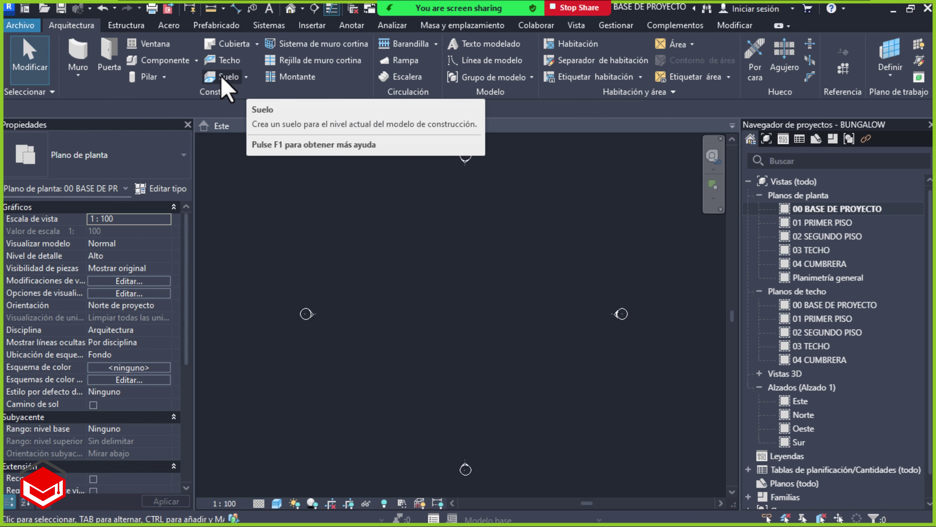
left_click(246, 77)
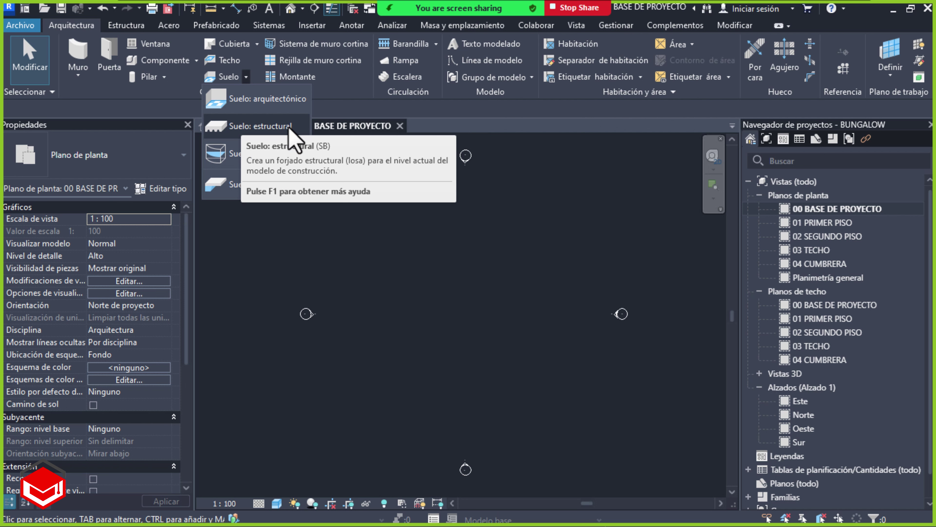
mouse_move(256, 98)
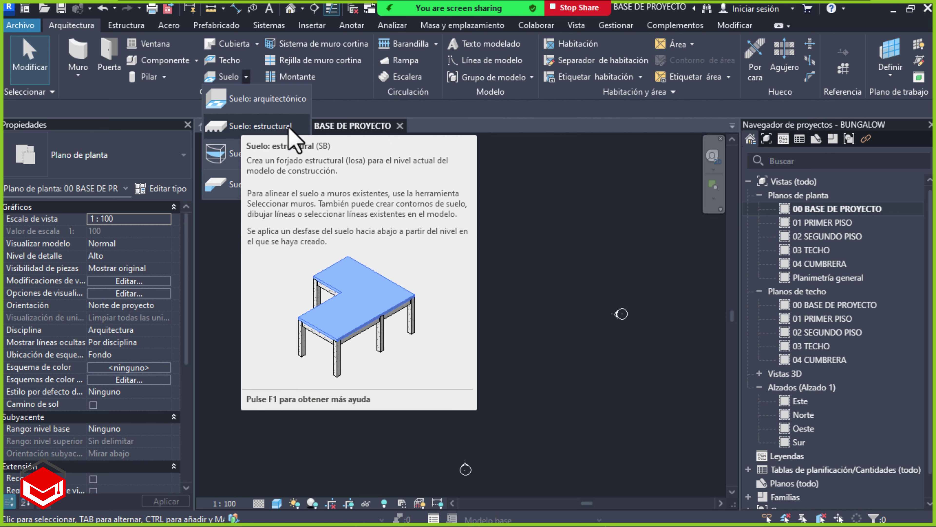
left_click(273, 99)
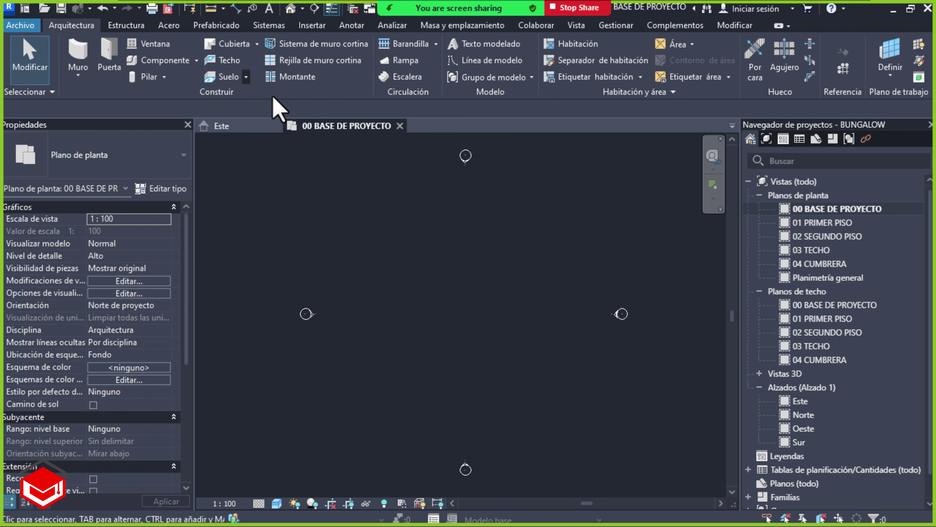
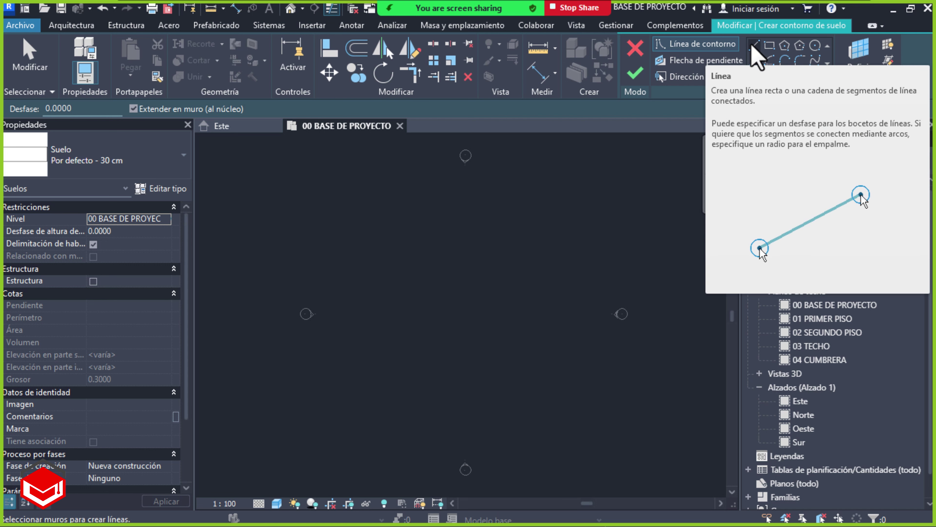
Pick the Línea boundary tool and turn off Cadena so each line is drawn separately
left_click(753, 47)
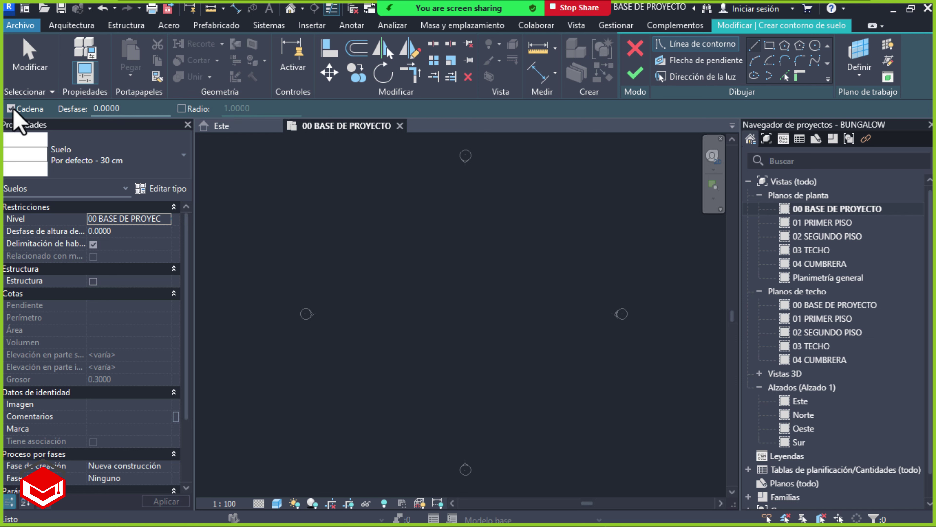
left_click(20, 109)
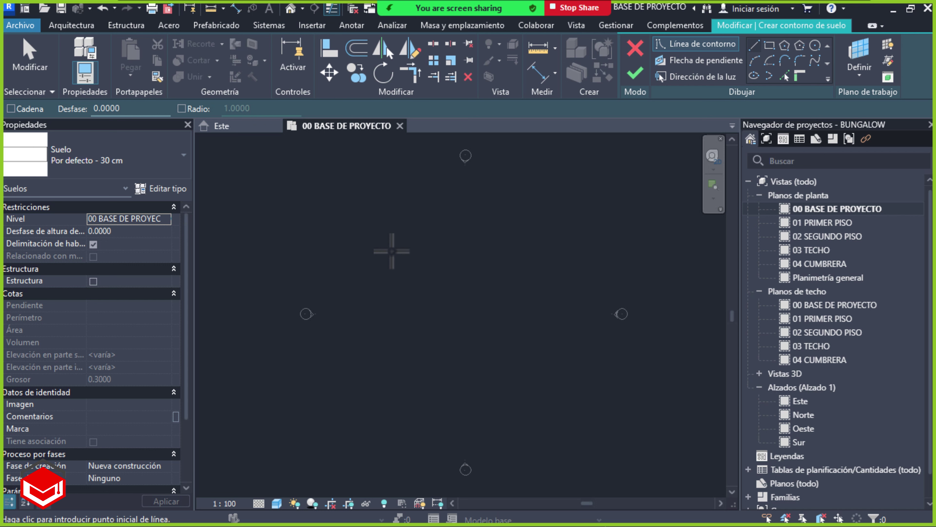
Draw a horizontal 8.6 boundary line from a picked start point
left_click(391, 251)
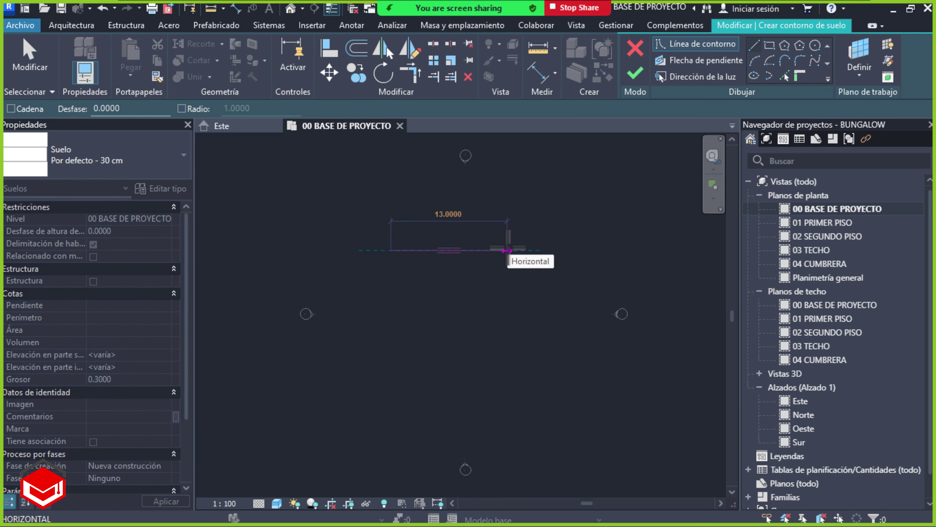
type("8.6")
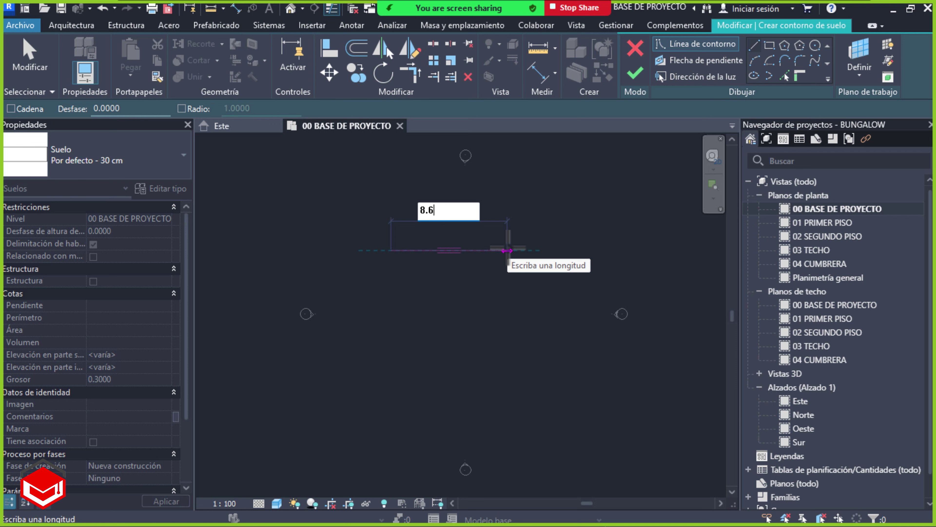
key("Return")
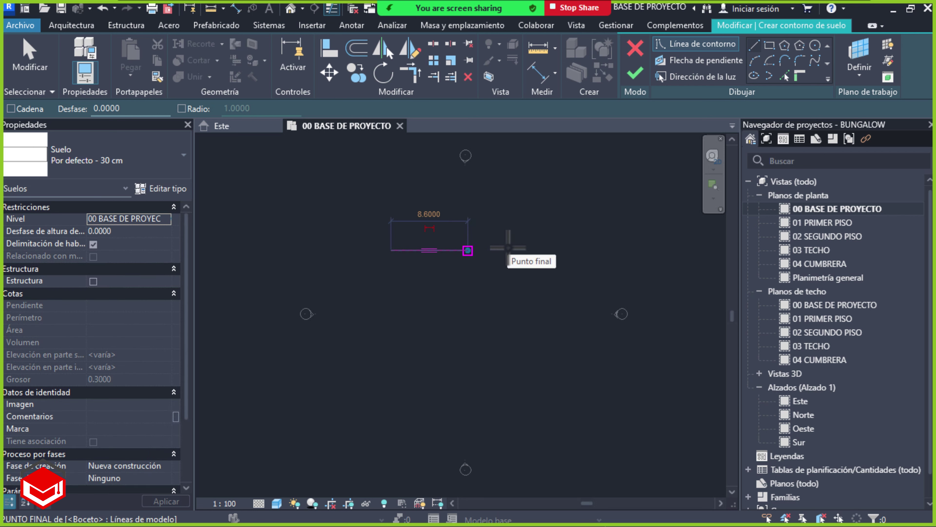
key("Escape")
key("Escape")
Zoom in and select the 8.6 line to verify it, then bring up the floor plan PDF
scroll(432, 269, "up", 2)
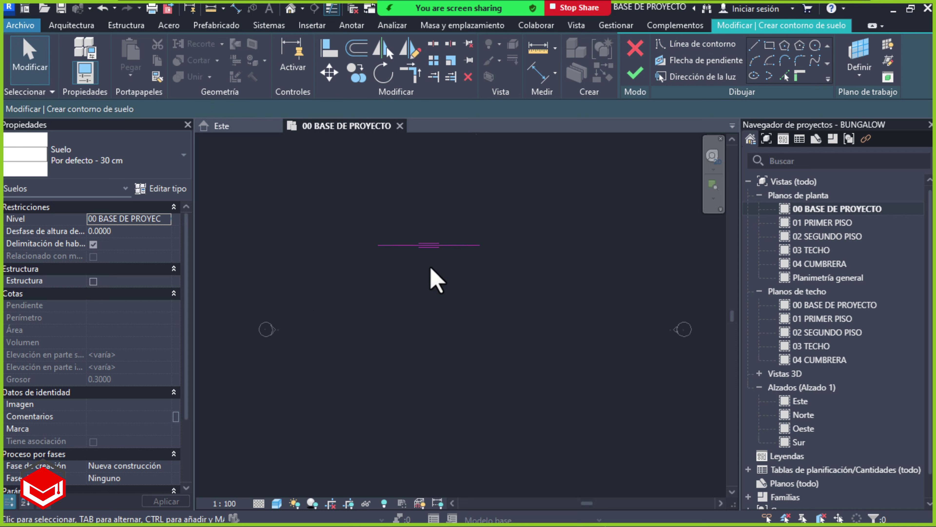
scroll(432, 269, "up", 2)
scroll(430, 269, "up", 1)
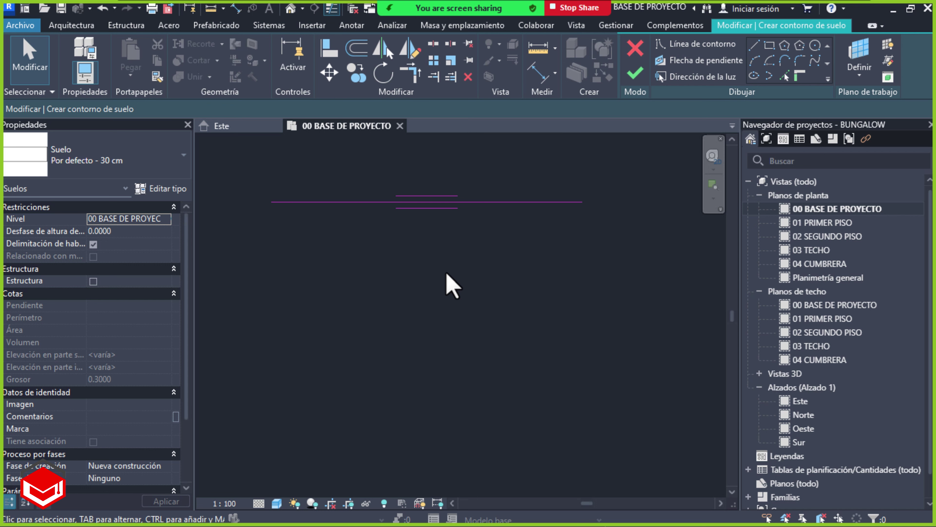
middle_click_drag(445, 282, 539, 317)
scroll(522, 303, "up", 1)
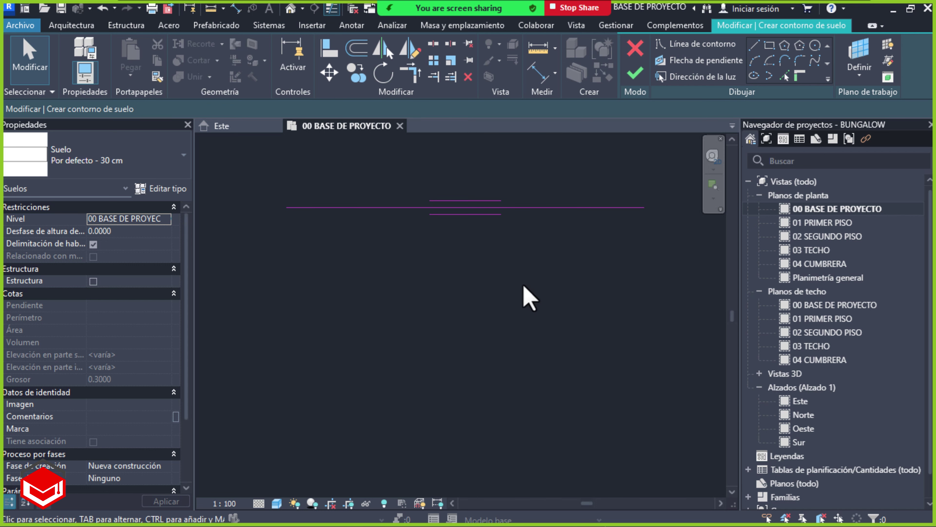
left_click_drag(598, 170, 575, 237)
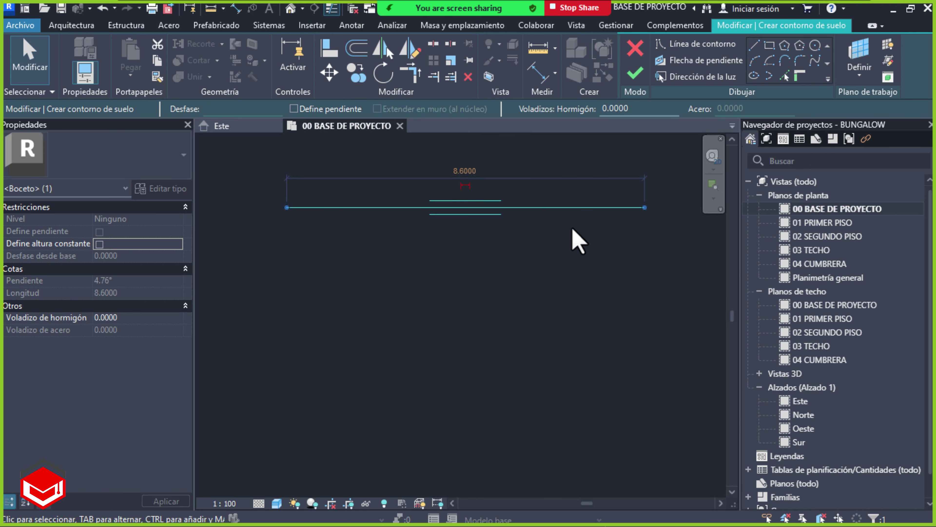
middle_click_drag(575, 237, 547, 247)
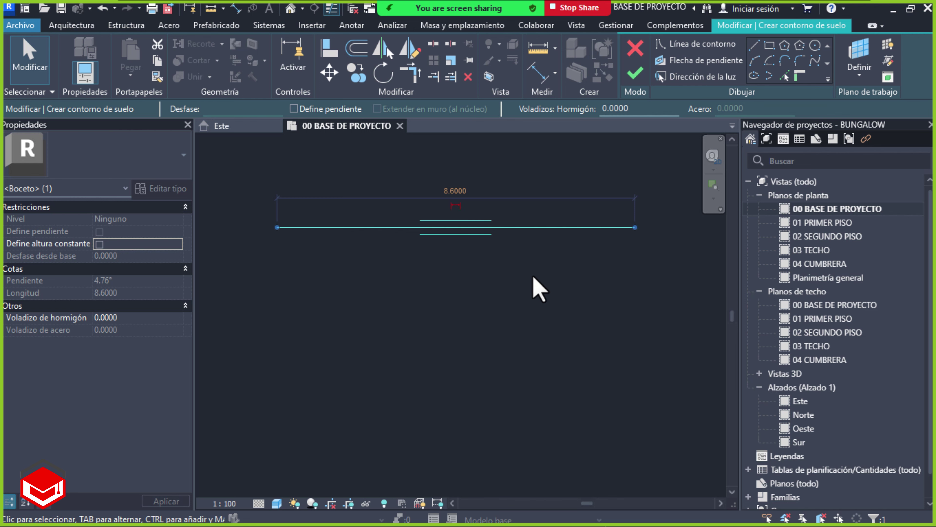
key("Escape")
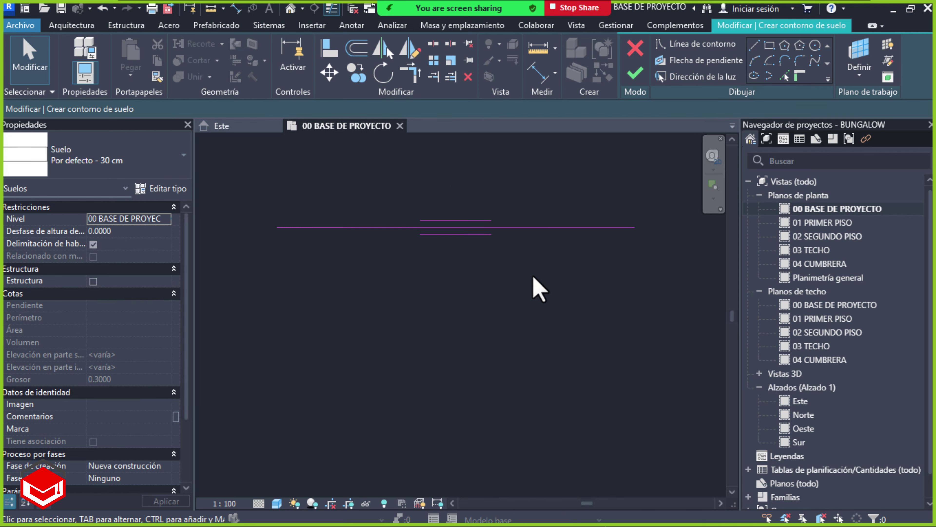
key("alt+Tab")
key("alt+Tab")
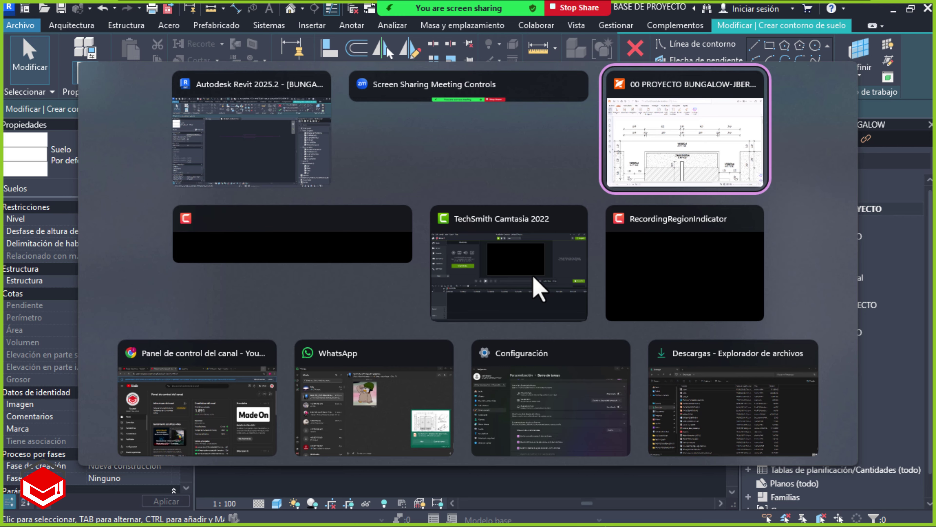
Trace the left vereda's inner edge in red and circle the 1.90 and 3.41 dimensions
left_click_drag(393, 360, 553, 235)
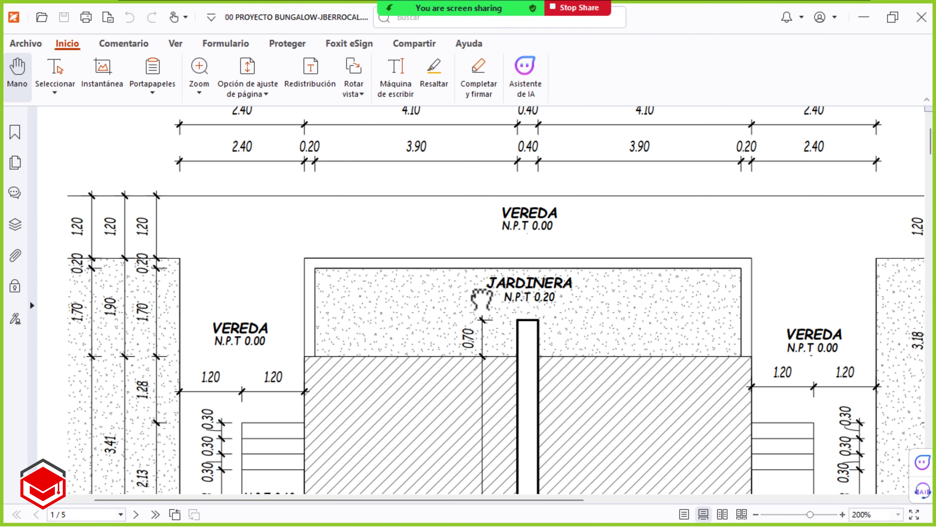
scroll(512, 266, "down", 1, "ctrl")
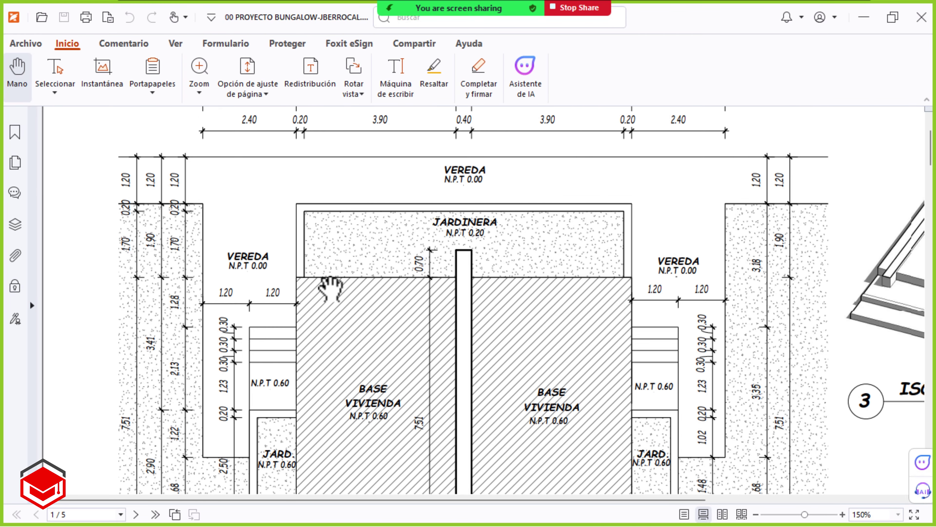
left_click_drag(322, 288, 344, 268)
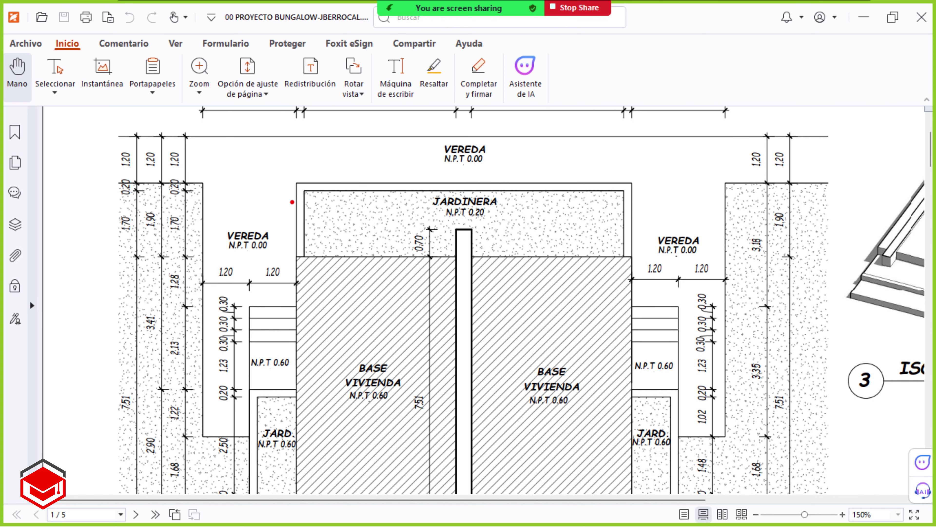
mouse_move(295, 181)
left_mouse_down()
mouse_move(268, 277)
mouse_move(294, 389)
left_mouse_up()
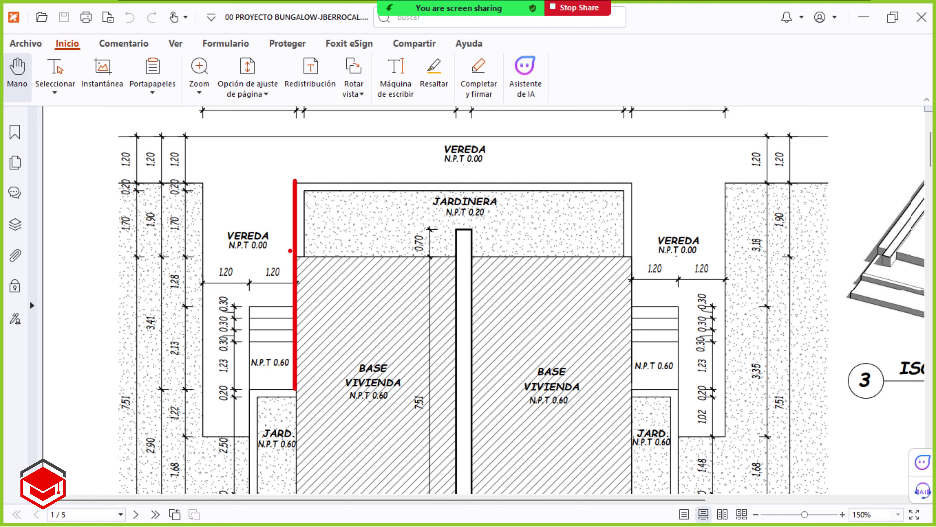
mouse_move(152, 203)
left_mouse_down()
mouse_move(134, 219)
mouse_move(154, 235)
mouse_move(149, 213)
left_mouse_up()
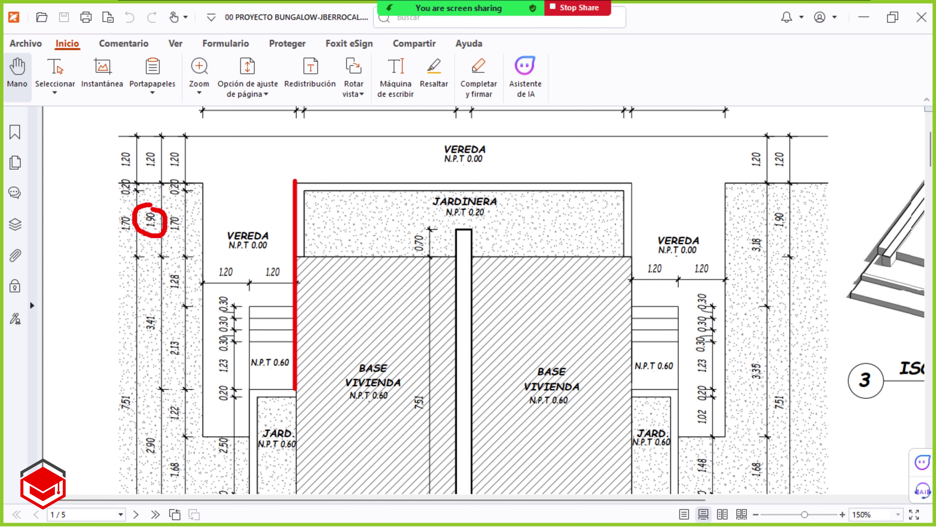
mouse_move(149, 306)
left_mouse_down()
mouse_move(134, 316)
mouse_move(140, 334)
mouse_move(159, 341)
mouse_move(168, 321)
mouse_move(147, 307)
left_mouse_up()
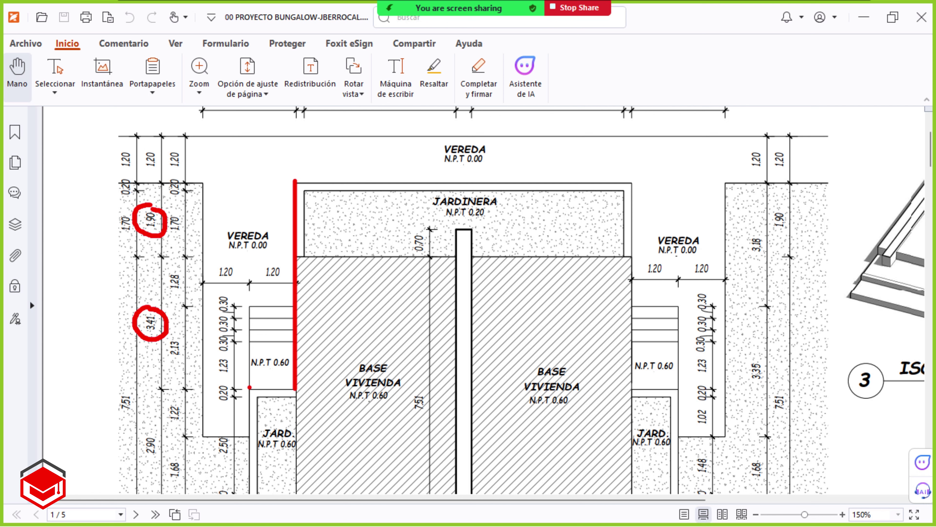
Trace the step, bottom and outer edges in red, circling both 1.20s and 1.22, then return to Revit
left_click_drag(249, 387, 295, 387)
mouse_move(266, 254)
left_mouse_down()
mouse_move(273, 283)
mouse_move(293, 268)
mouse_move(266, 254)
left_mouse_up()
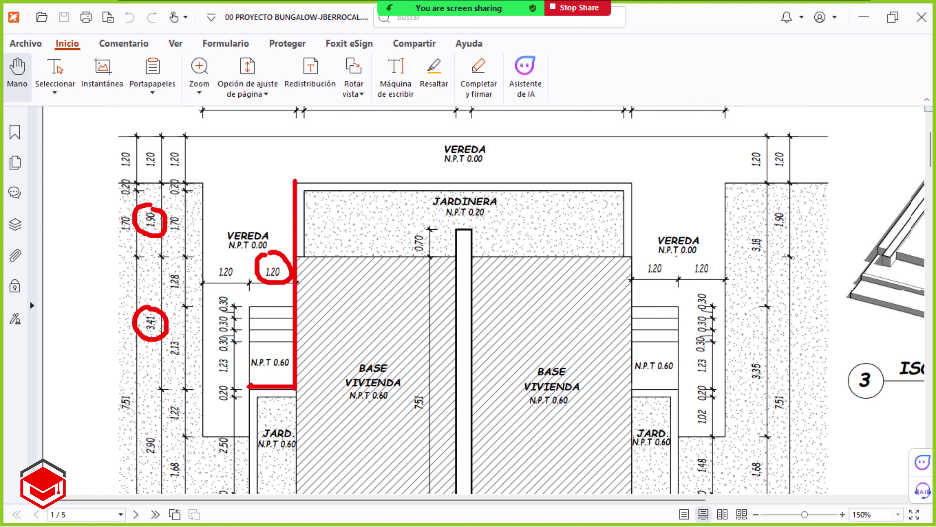
left_click_drag(250, 386, 250, 435)
mouse_move(170, 395)
left_mouse_down()
mouse_move(155, 404)
mouse_move(173, 397)
left_mouse_up()
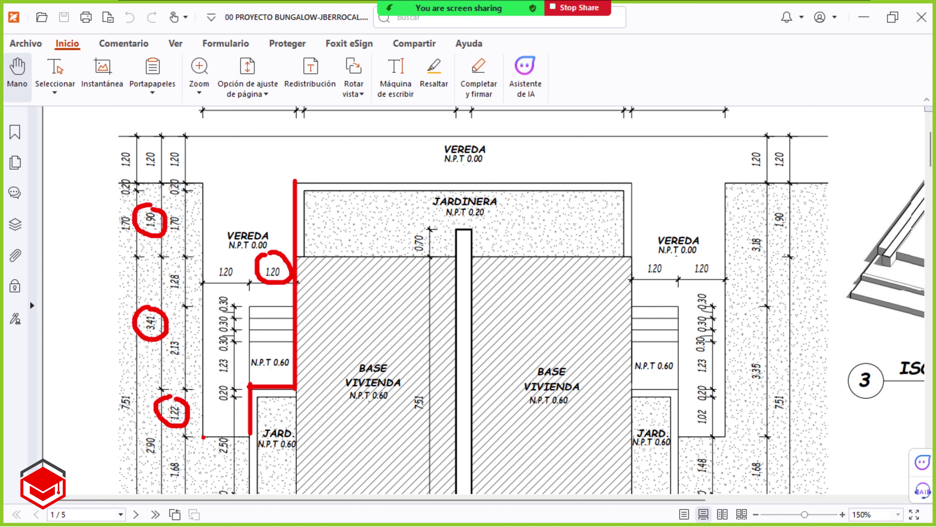
left_click_drag(204, 437, 250, 436)
mouse_move(226, 256)
left_mouse_down()
mouse_move(217, 286)
mouse_move(241, 282)
mouse_move(228, 256)
left_mouse_up()
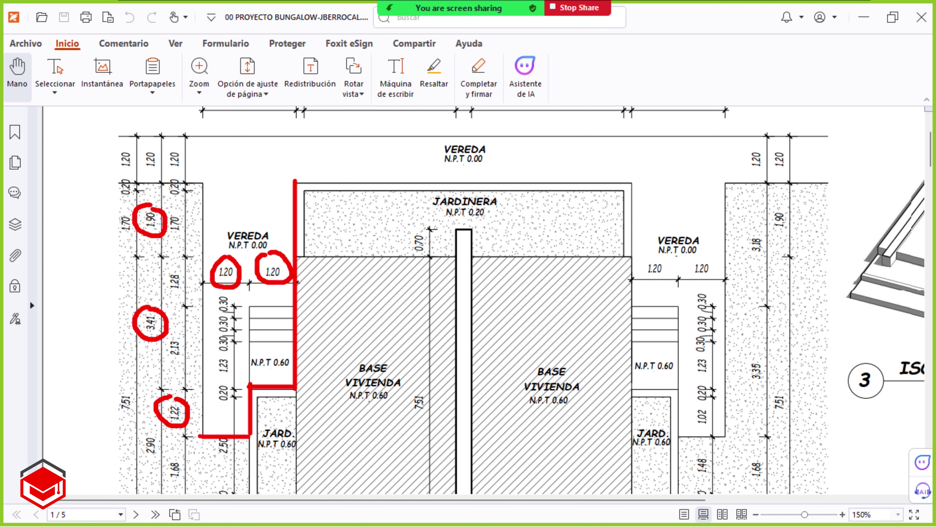
left_click_drag(202, 436, 201, 188)
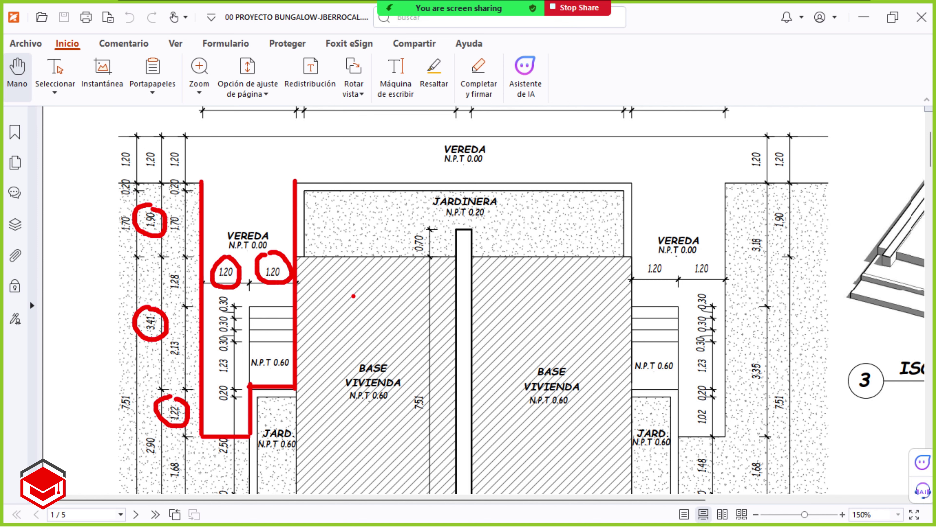
key("alt+Tab")
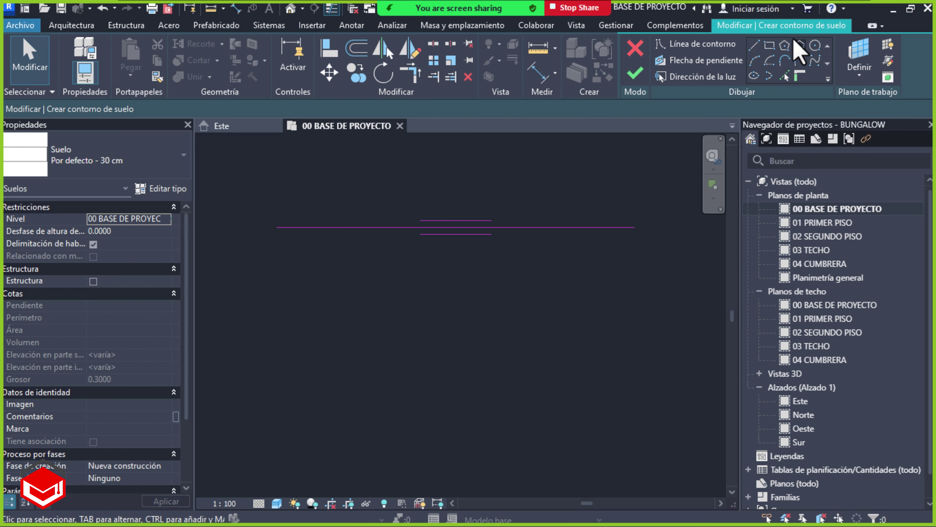
With chained boundary lines, draw a 5.31 vertical line from the 8.6 line's end
left_click(753, 48)
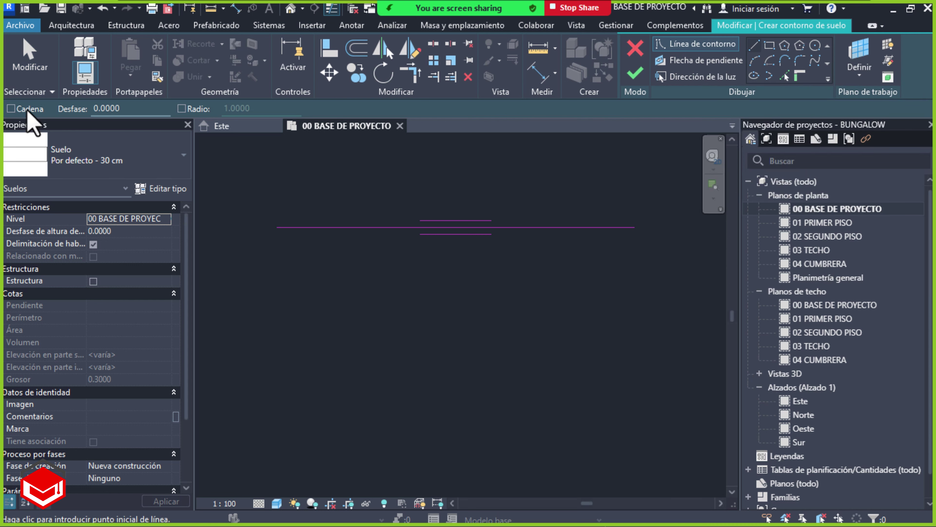
left_click(19, 110)
middle_click_drag(297, 325, 378, 310)
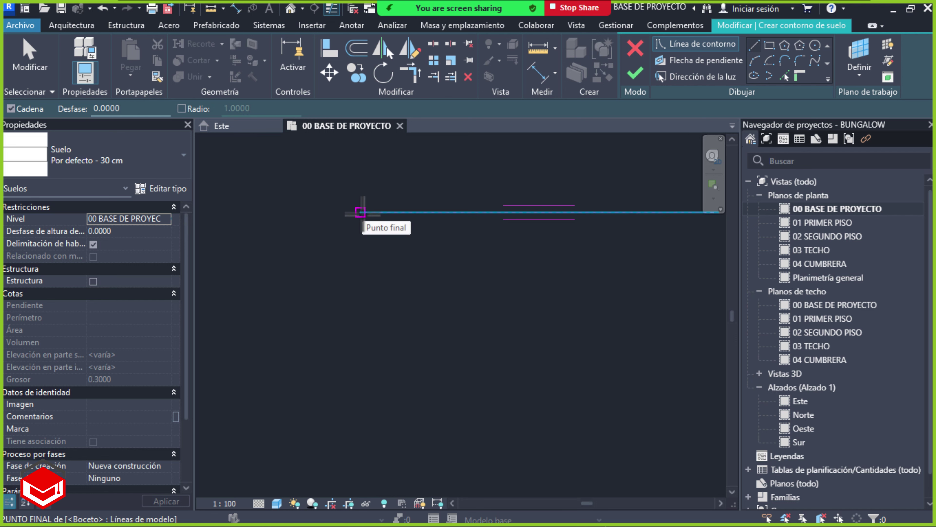
left_click(360, 212)
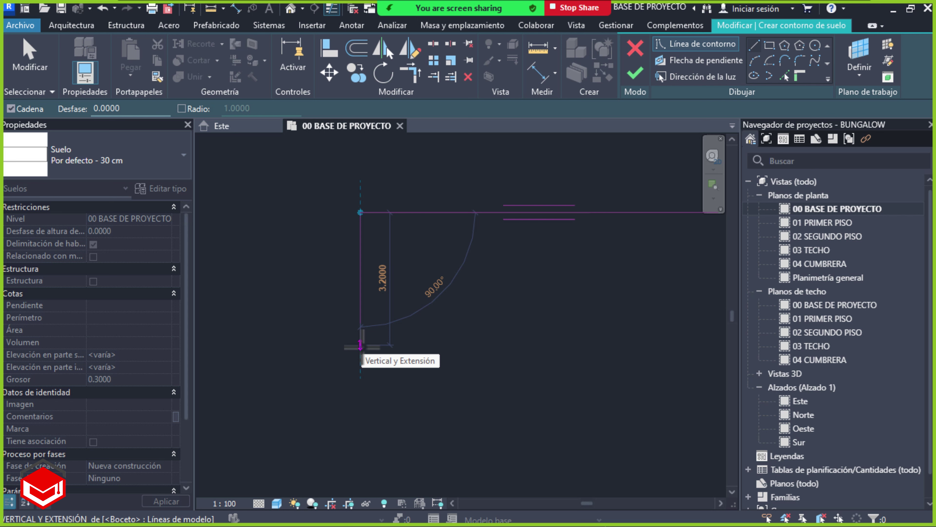
type("5.31")
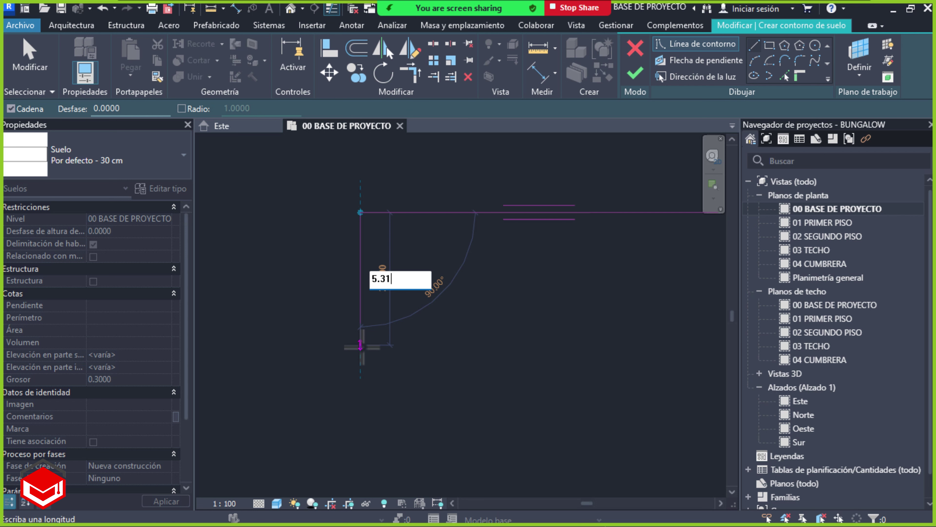
key("Return")
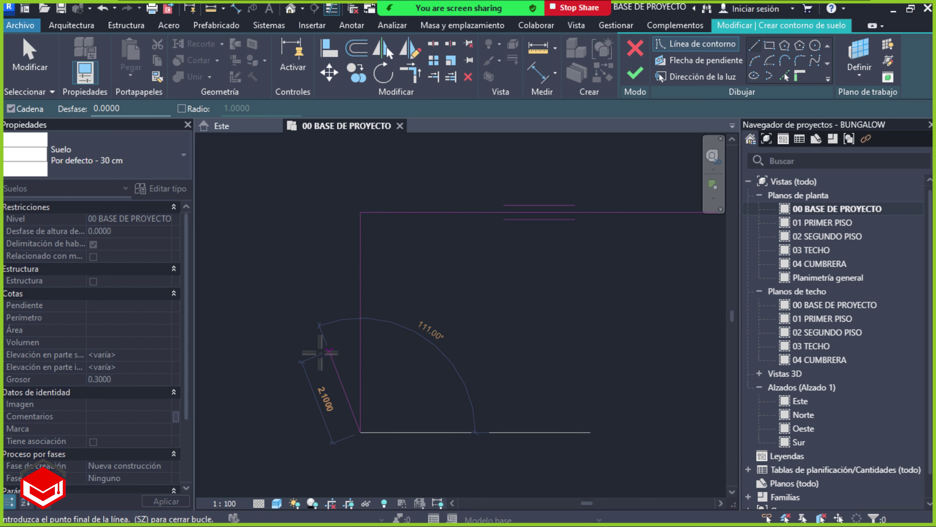
Add 1.2, 1.22 and 1.2 step segments and end the vertical edge at the top, then view the PDF
middle_click_drag(347, 366, 442, 318)
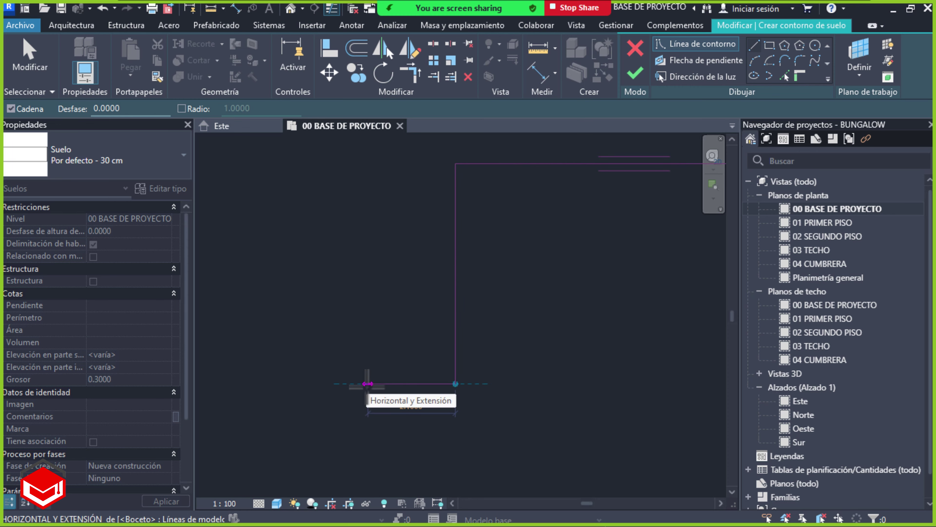
type("1.2")
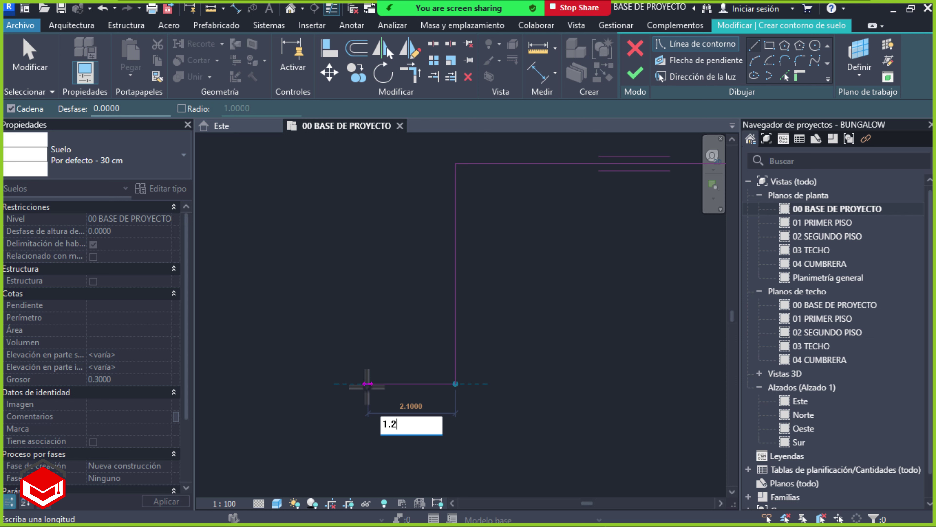
key("Return")
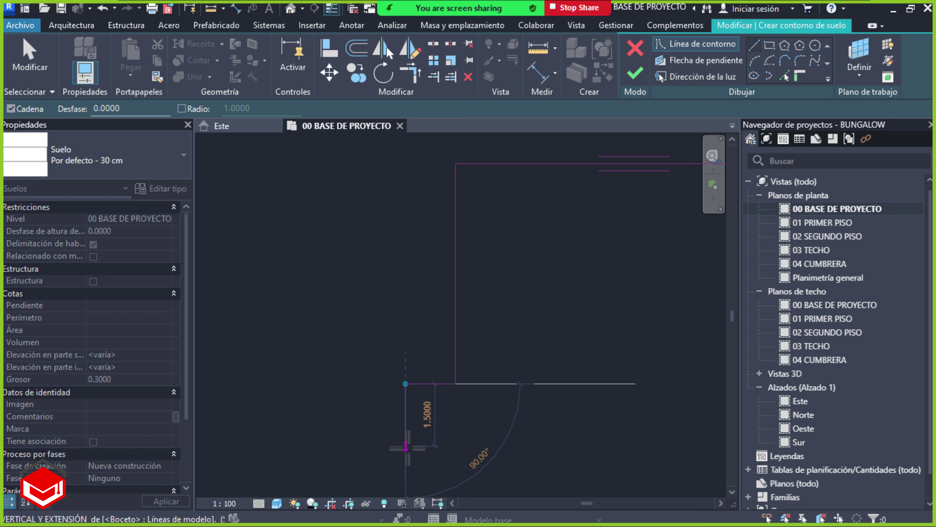
type("1")
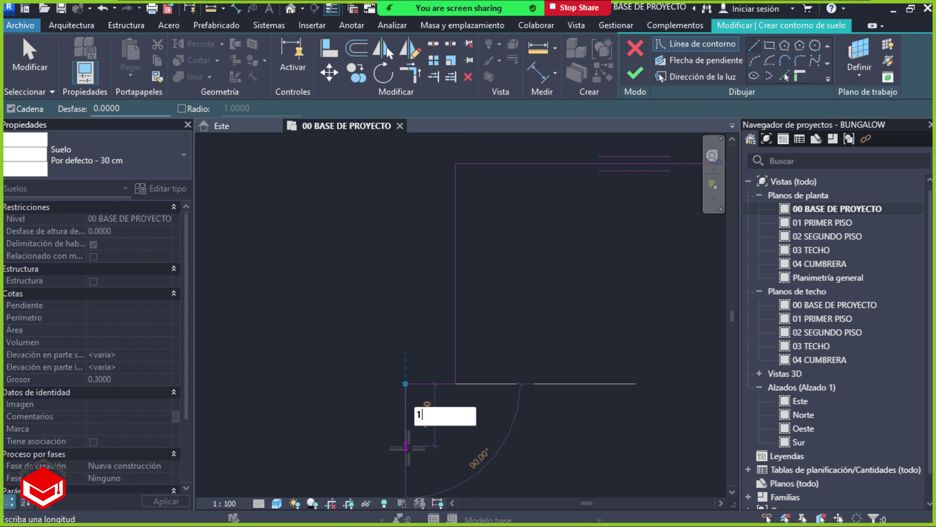
type(".22")
key("Return")
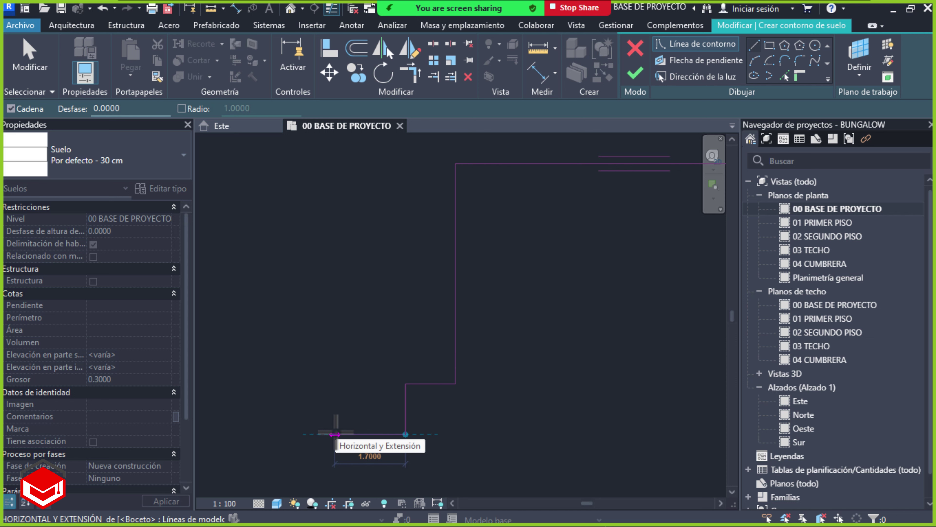
type("1.2")
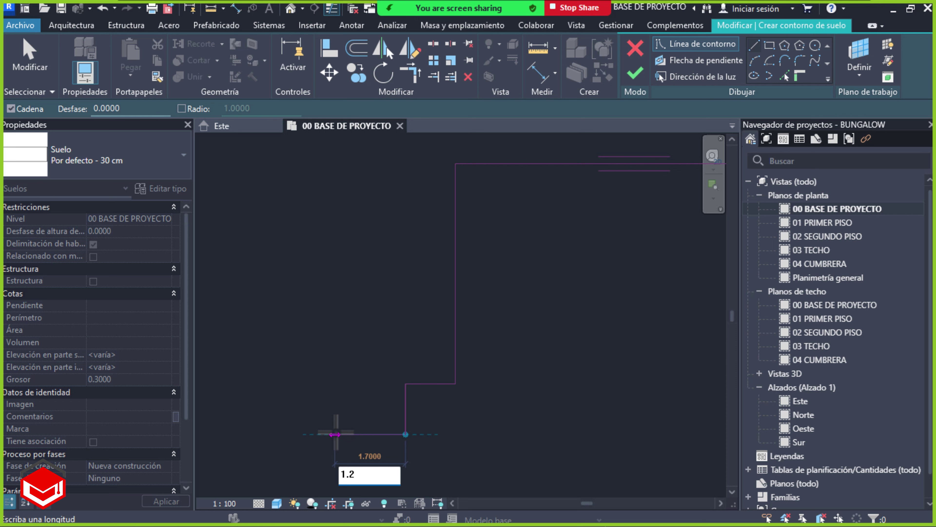
key("Return")
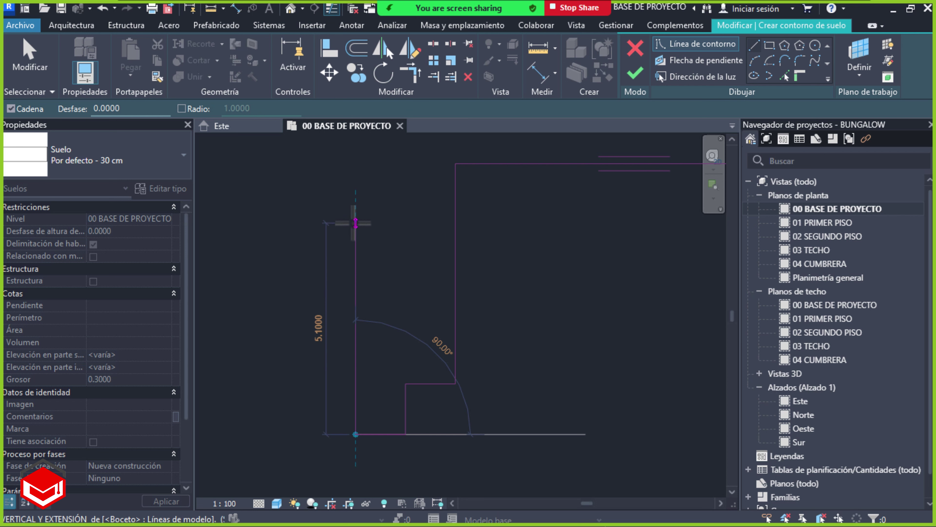
middle_click_drag(391, 233, 391, 260)
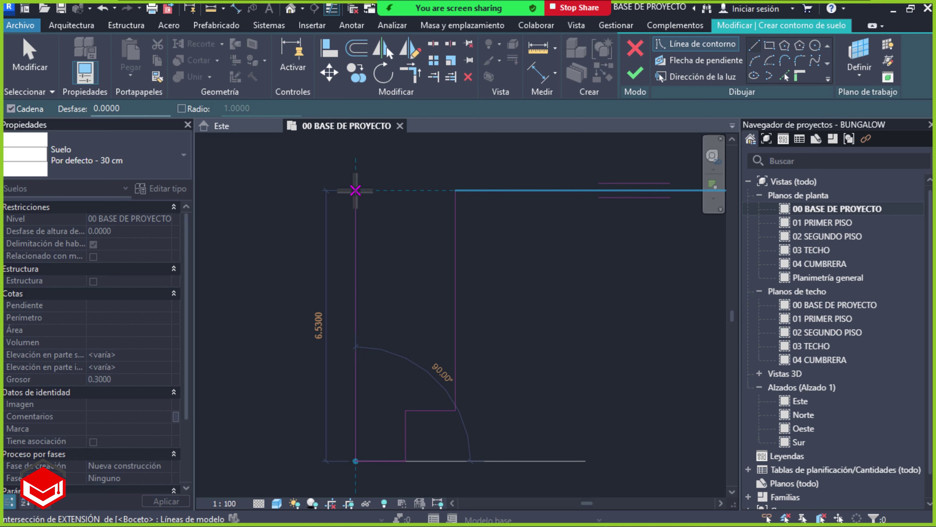
left_click(355, 191)
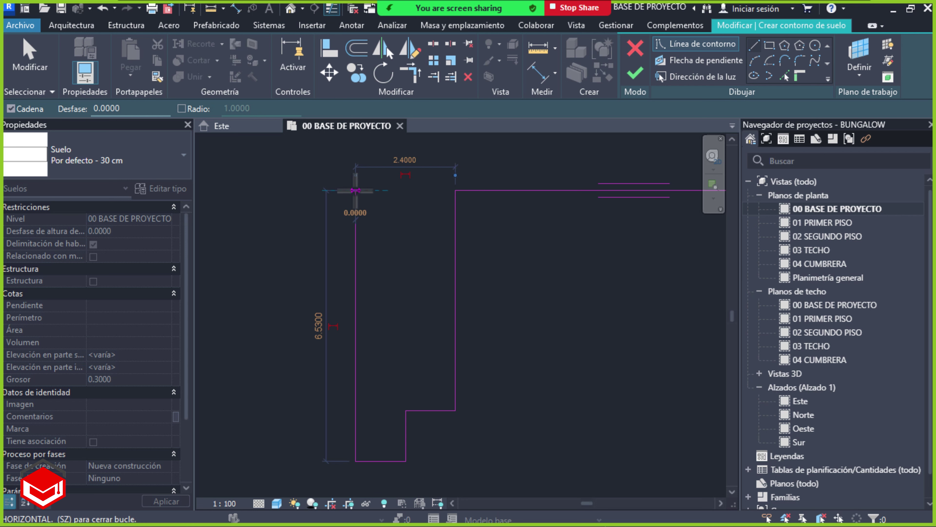
middle_click_drag(293, 213, 397, 219)
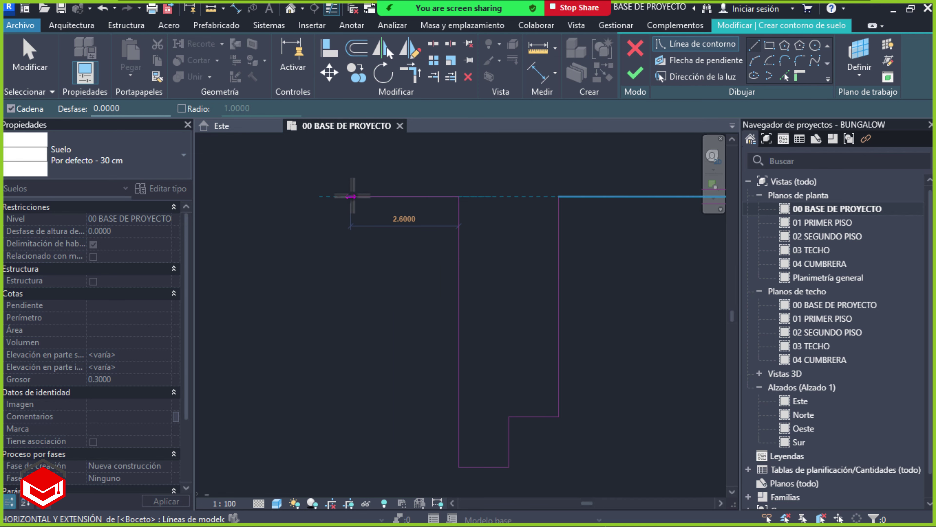
key("alt+Tab")
key("Tab")
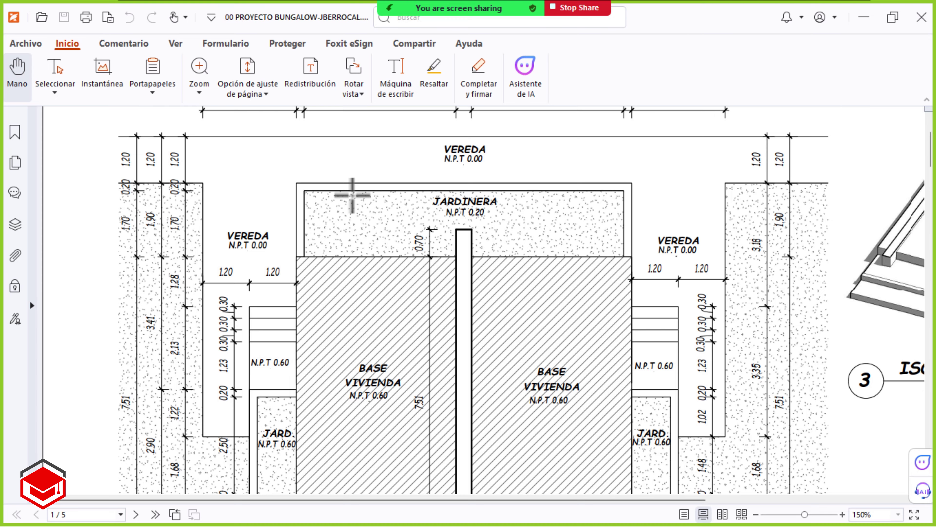
Zoom the PDF to the top-left walkway dimensions, mark the top edge with a red query, then return to Revit
scroll(225, 184, "up", 1, "ctrl")
left_click_drag(221, 184, 299, 245)
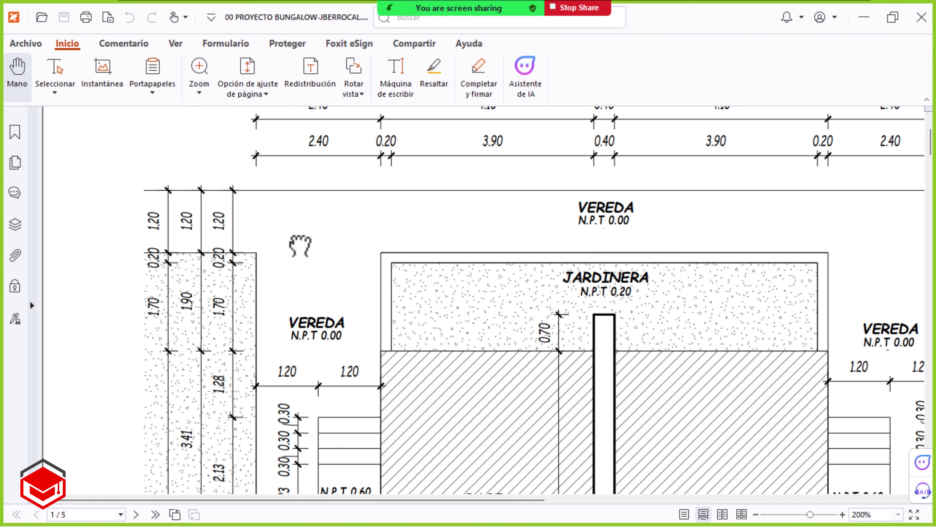
left_click_drag(145, 251, 254, 251)
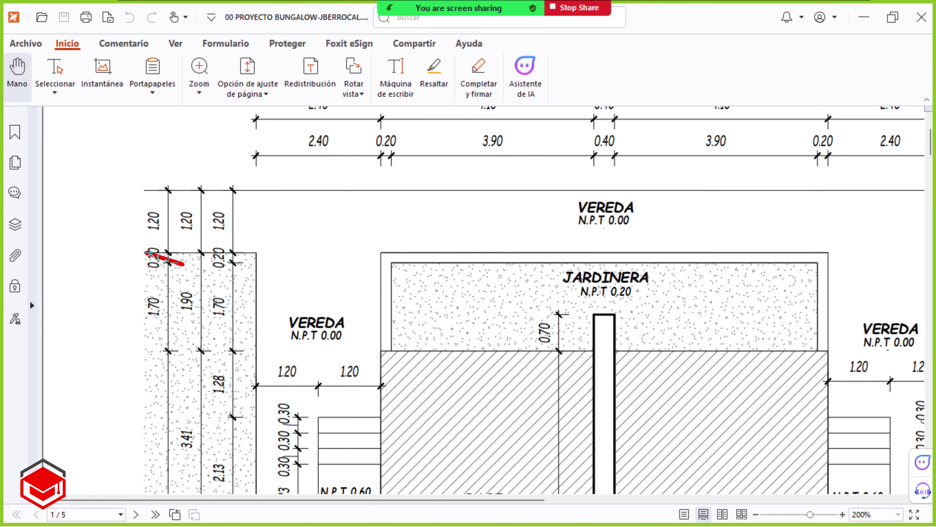
left_click_drag(196, 267, 204, 280)
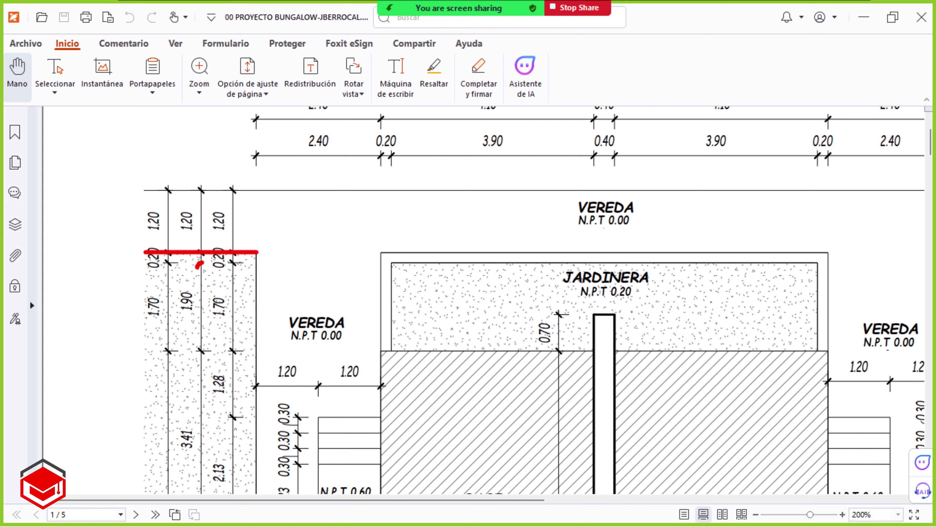
left_click(211, 291)
left_click(306, 258)
key("Escape")
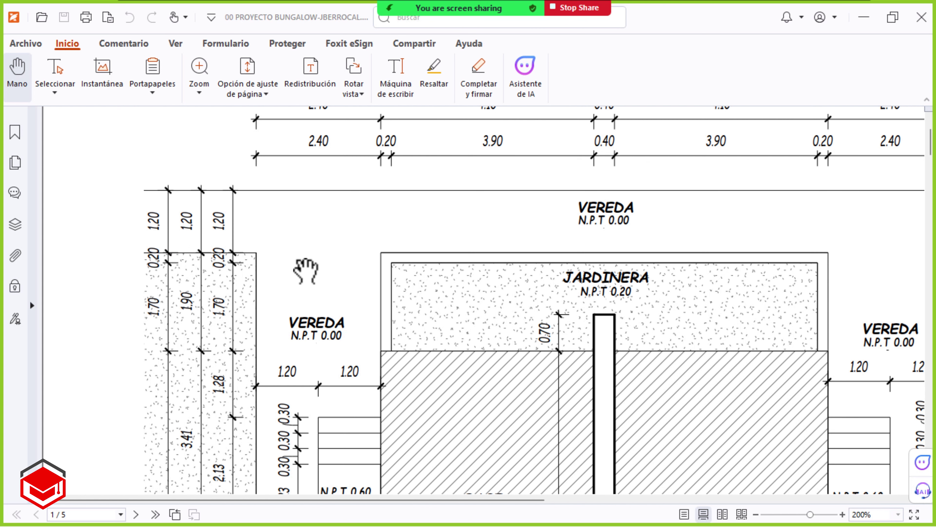
key("alt+Tab")
key("alt+Tab")
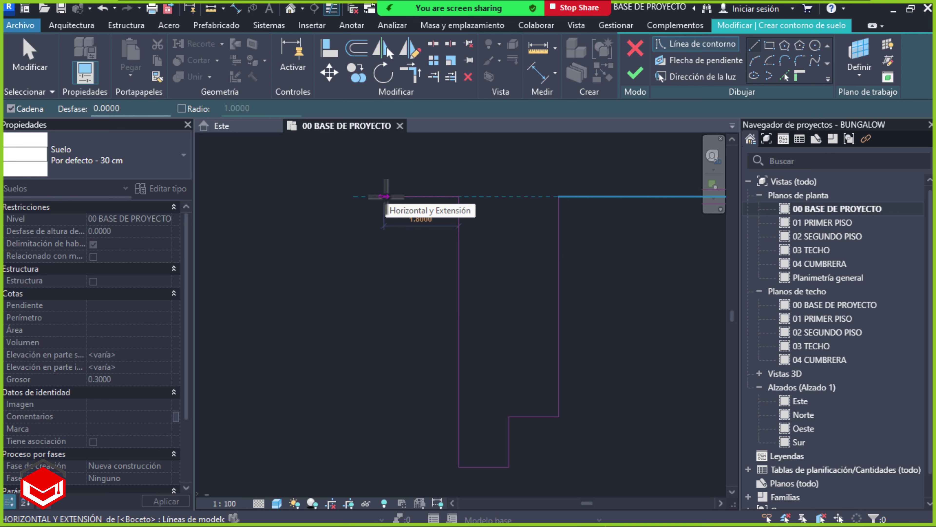
Add a 4.00 horizontal segment to the walkway boundary
type("4")
key("Return")
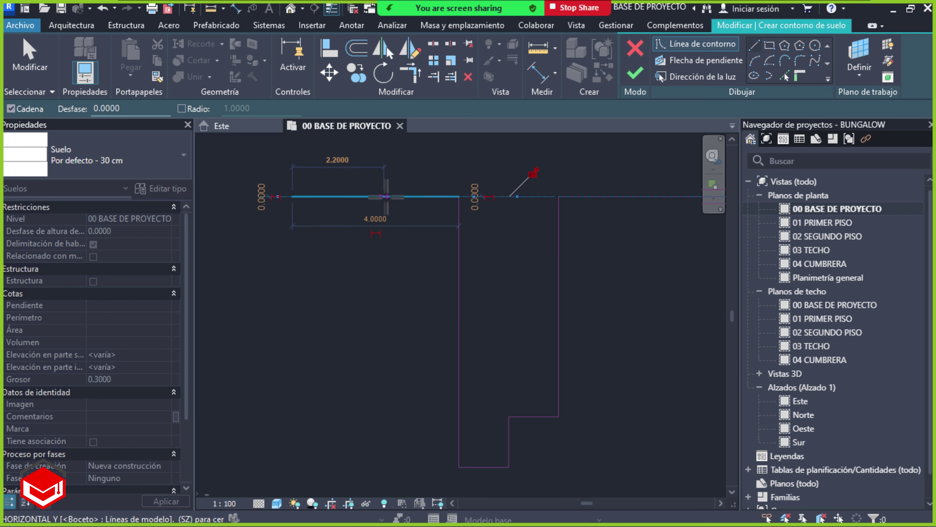
middle_click_drag(385, 197, 396, 239)
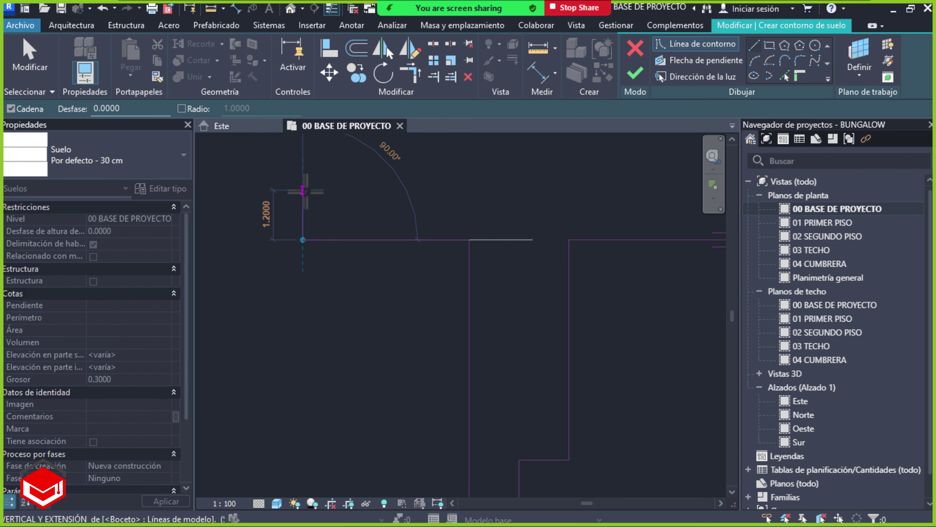
Check the 1.20 dimension on the PDF with a temporary red mark, then return to Revit
key("alt+Tab")
key("alt+Tab")
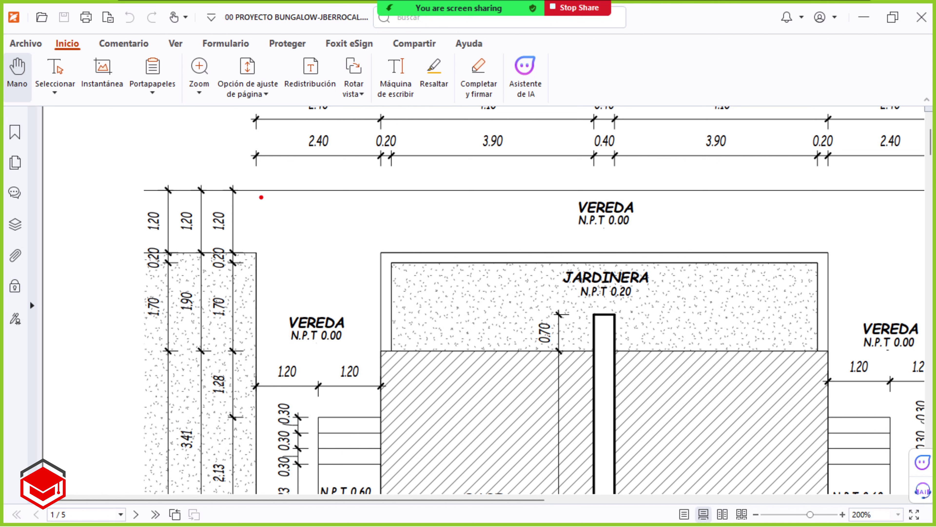
left_click_drag(174, 192, 173, 254)
mouse_move(155, 200)
left_mouse_down()
mouse_move(129, 223)
mouse_move(155, 193)
mouse_move(137, 207)
mouse_move(147, 240)
mouse_move(156, 204)
left_mouse_up()
key("ctrl+z")
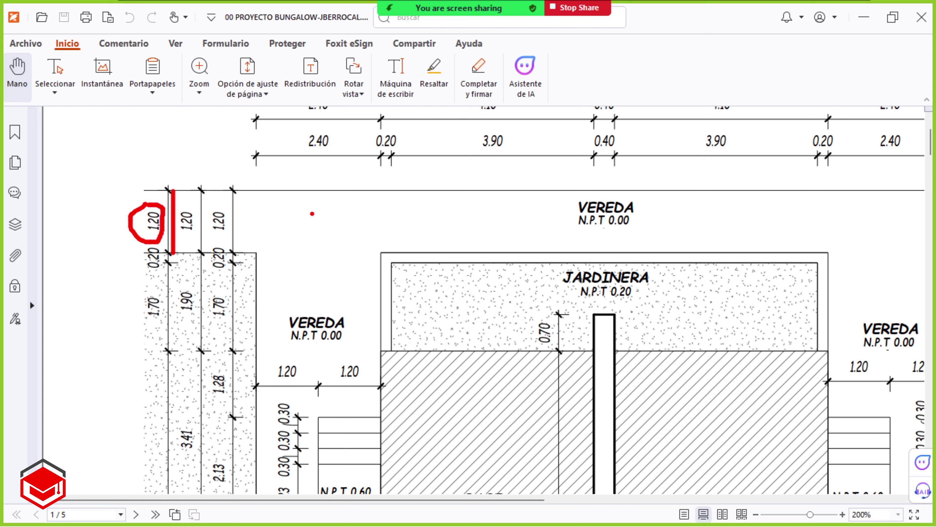
key("Escape")
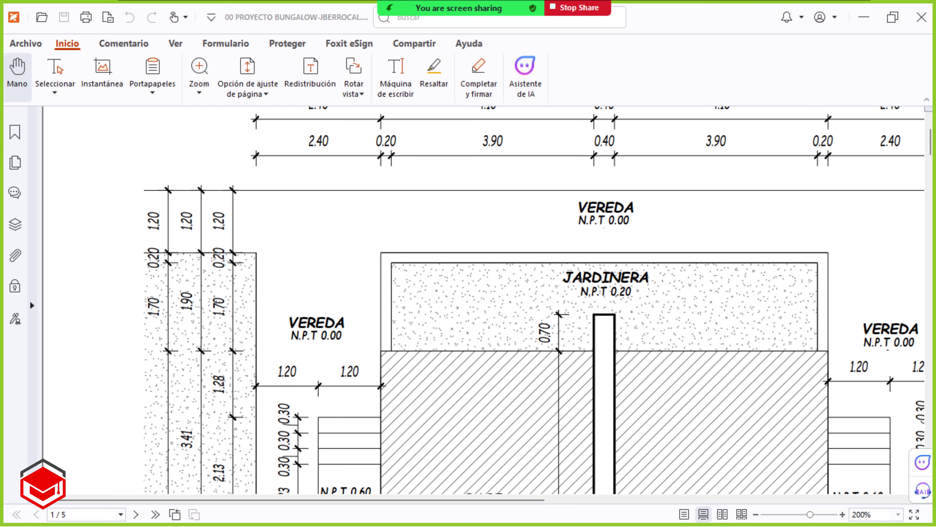
key("alt+Tab")
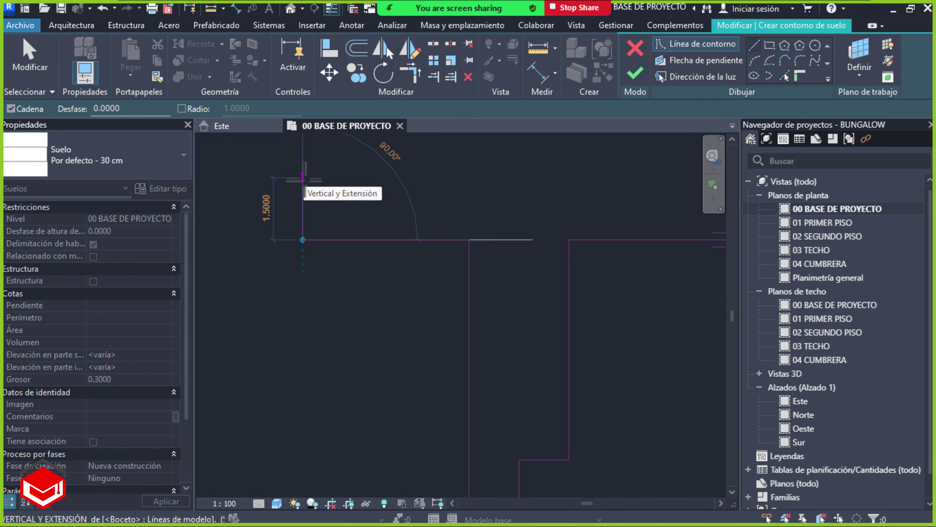
Add the 1.20 vertical segment, stop drawing lines, and bring up the PDF plan
type("1.2")
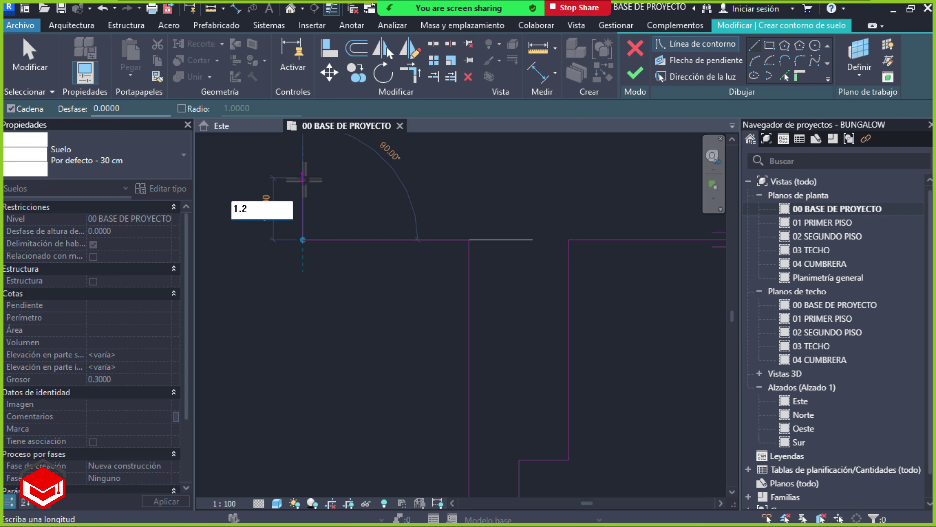
key("Return")
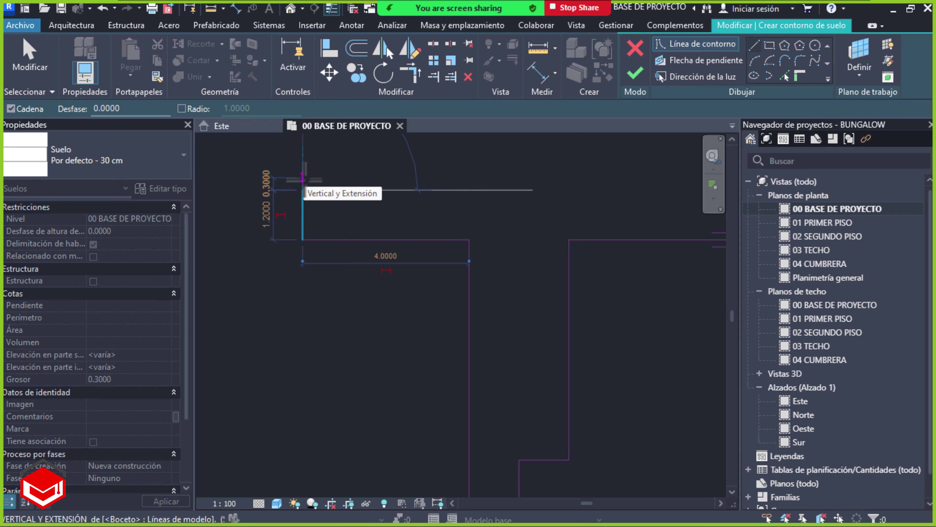
key("Escape")
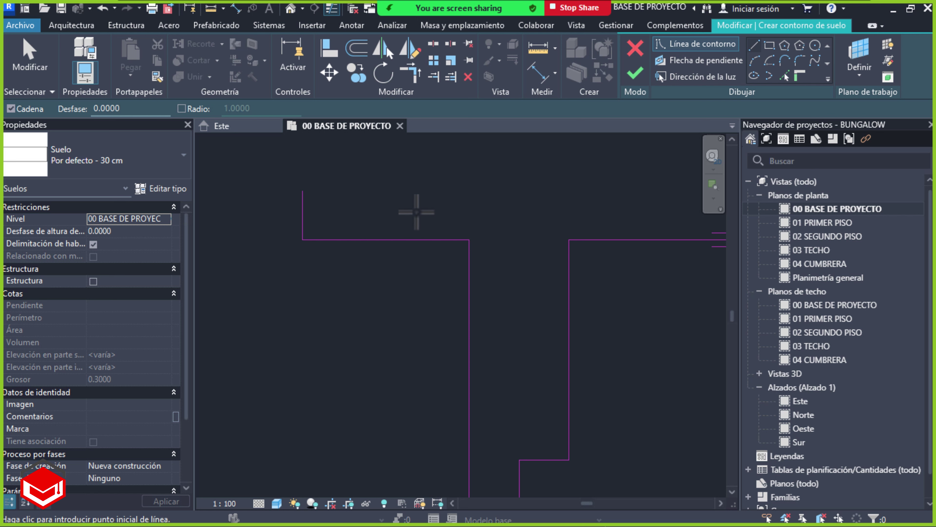
key("Escape")
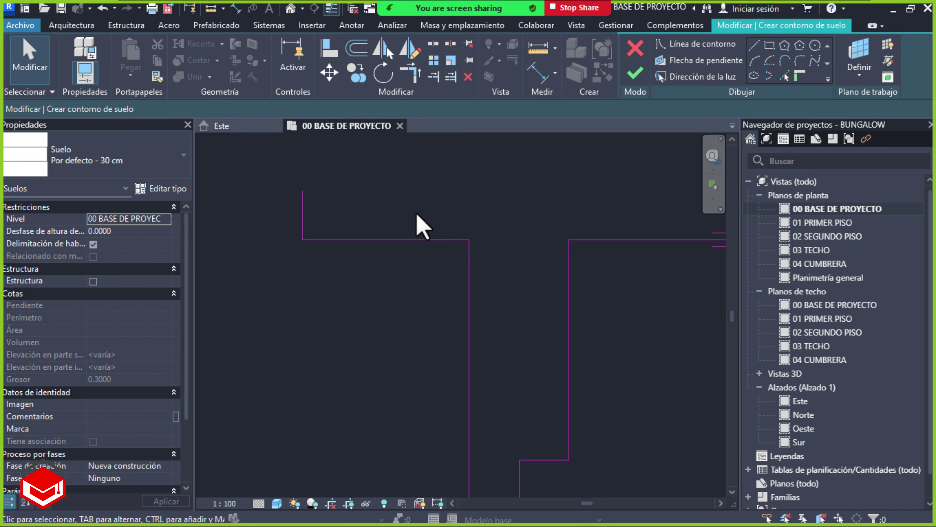
key("alt+Tab")
key("alt+Tab")
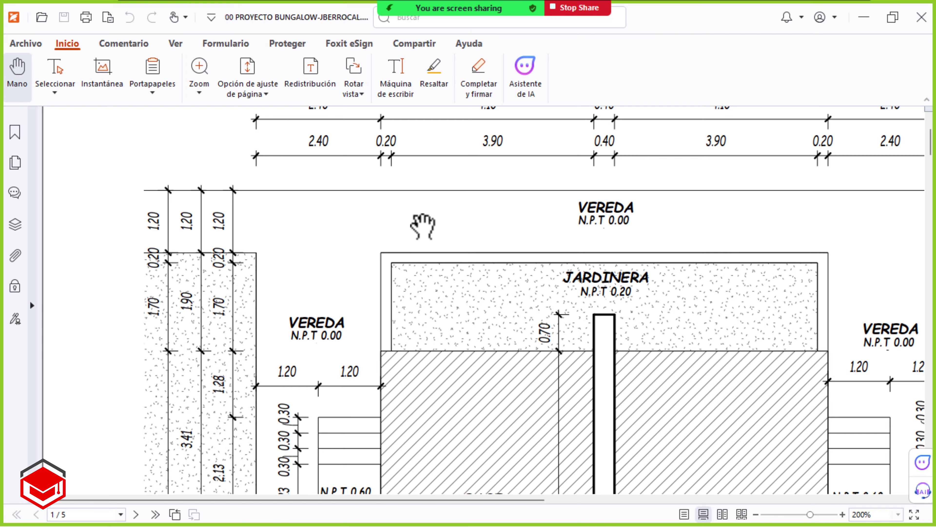
Draw red rectangles around the left VEREDA strip and the right VEREDA with its stair area
scroll(497, 245, "down", 2, "ctrl")
mouse_move(464, 293)
left_mouse_down()
mouse_move(490, 224)
mouse_move(485, 248)
left_mouse_up()
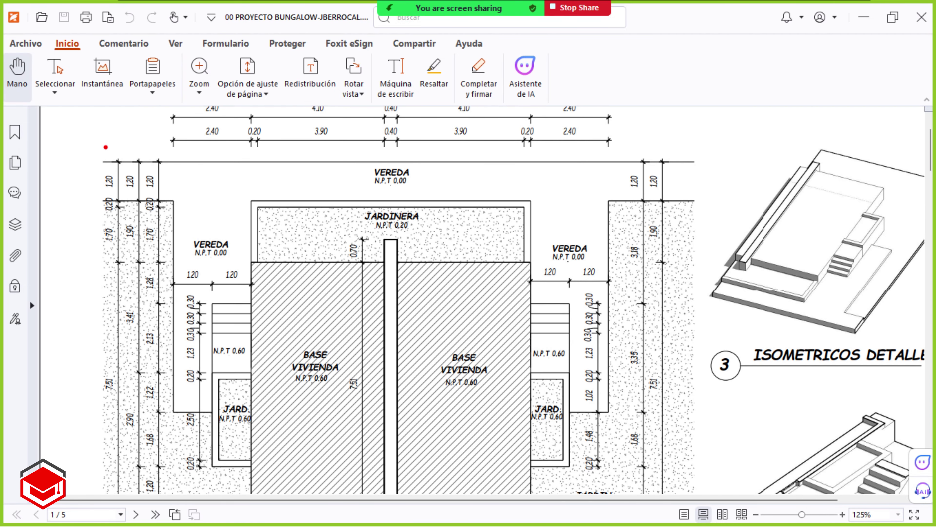
left_click_drag(106, 147, 282, 429)
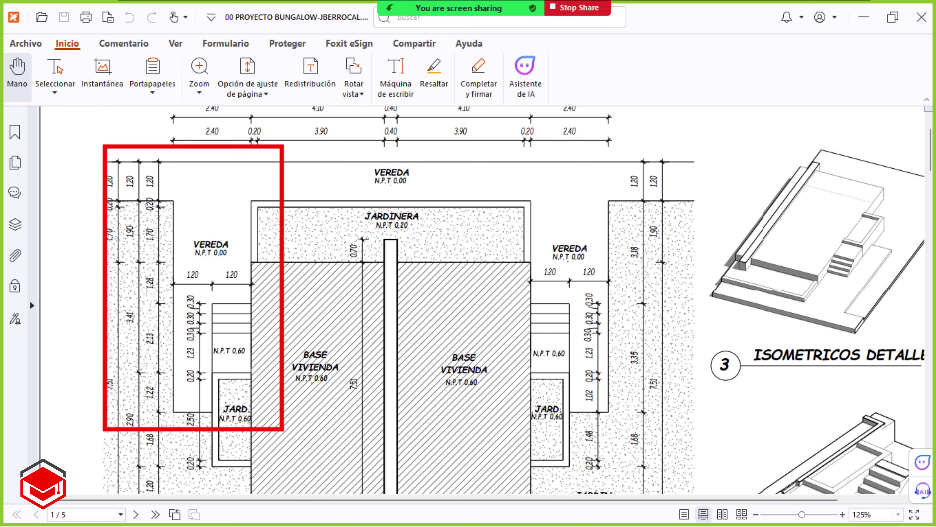
left_click_drag(505, 128, 674, 435)
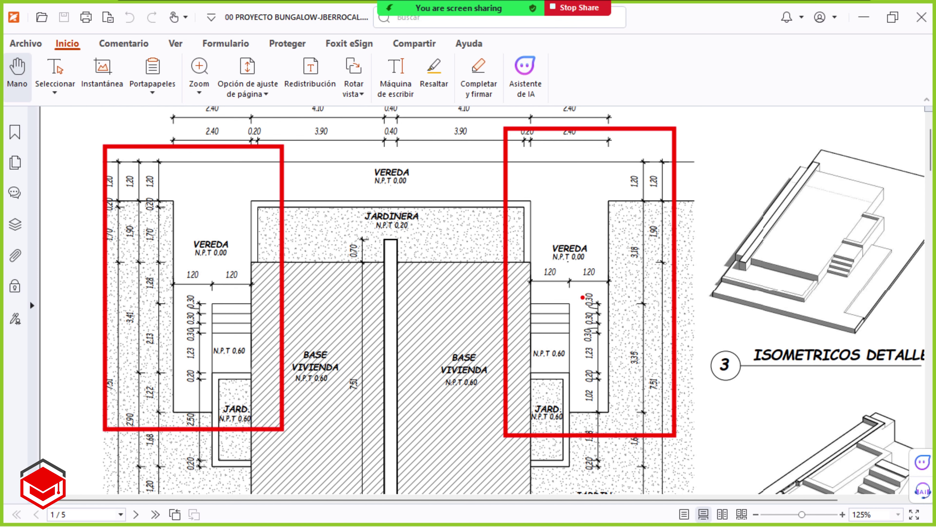
key("Escape")
key("alt+Tab")
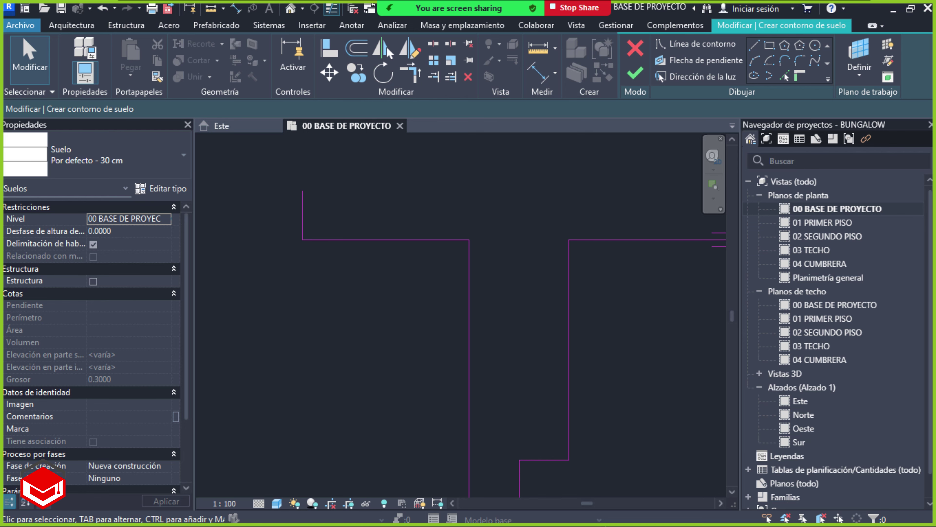
Window-select the left half's boundary lines so Properties shows <Boceto> (7)
mouse_move(604, 313)
middle_mouse_down()
mouse_move(497, 293)
mouse_move(493, 278)
mouse_move(529, 274)
mouse_move(528, 291)
middle_mouse_up()
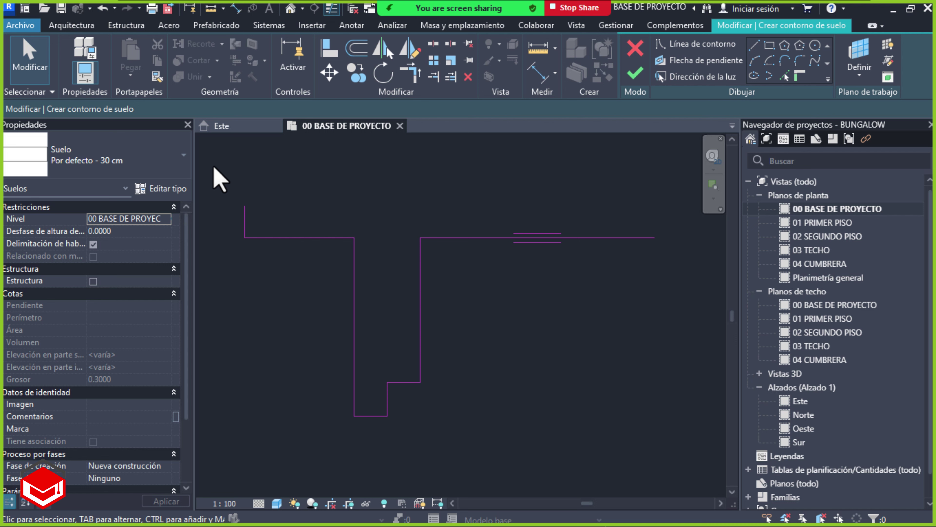
mouse_move(214, 166)
left_mouse_down()
mouse_move(480, 441)
mouse_move(328, 251)
mouse_move(481, 446)
left_mouse_up()
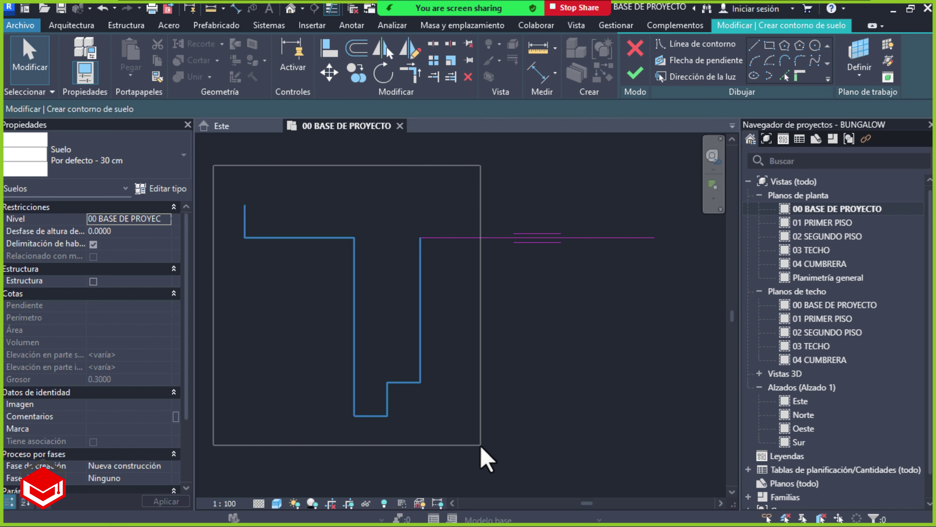
left_click_drag(480, 445, 483, 451)
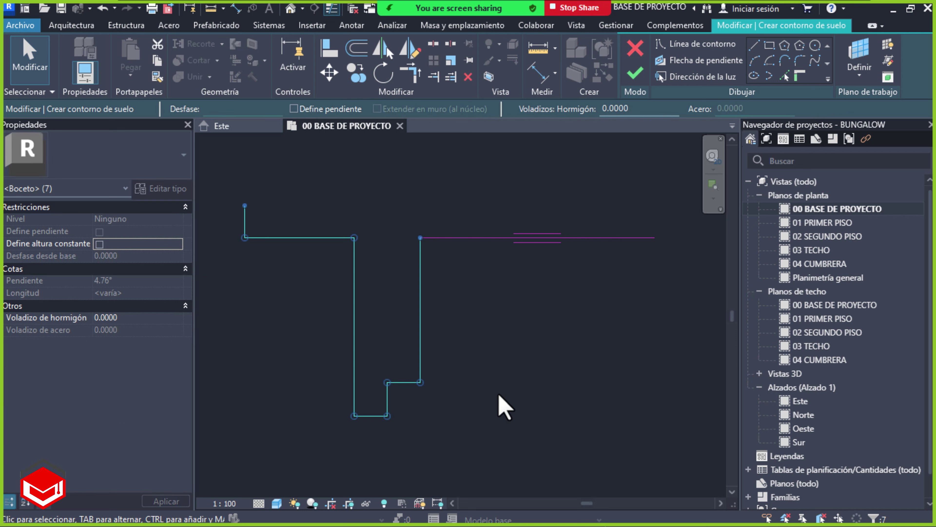
middle_click_drag(540, 351, 515, 350)
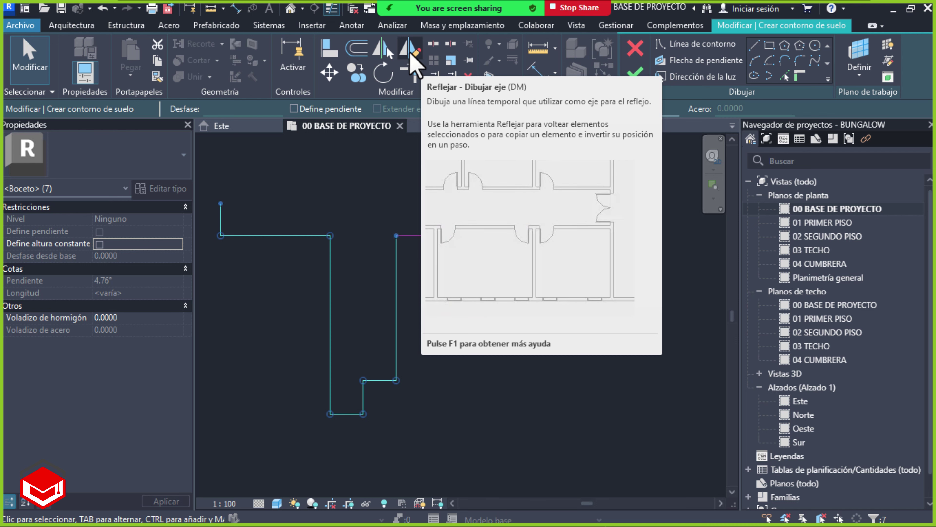
Mirror-copy the selected lines about a vertical axis drawn down from the top line's midpoint
left_click(413, 61)
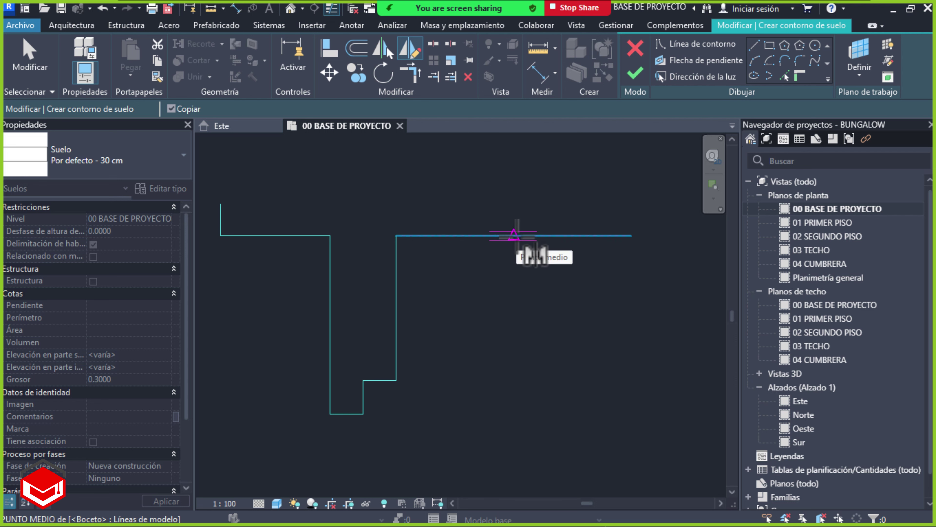
left_click(514, 235)
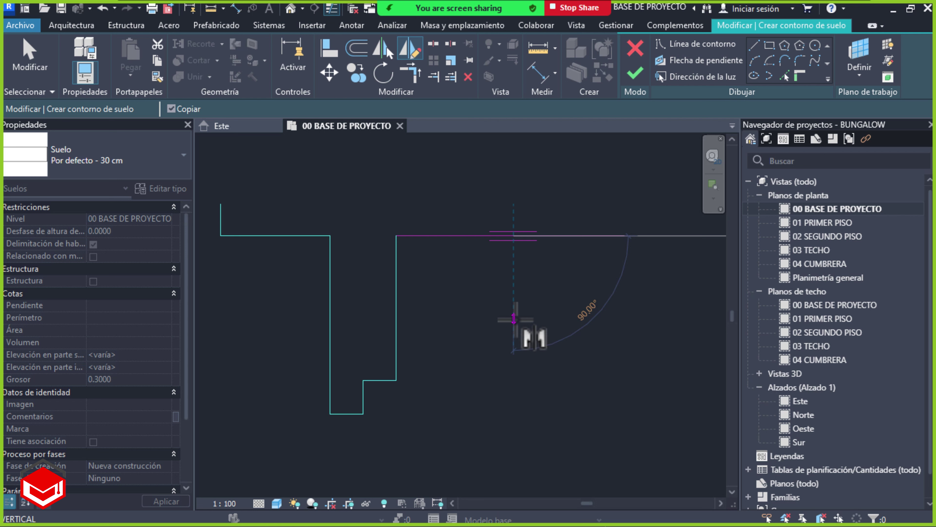
left_click(514, 319)
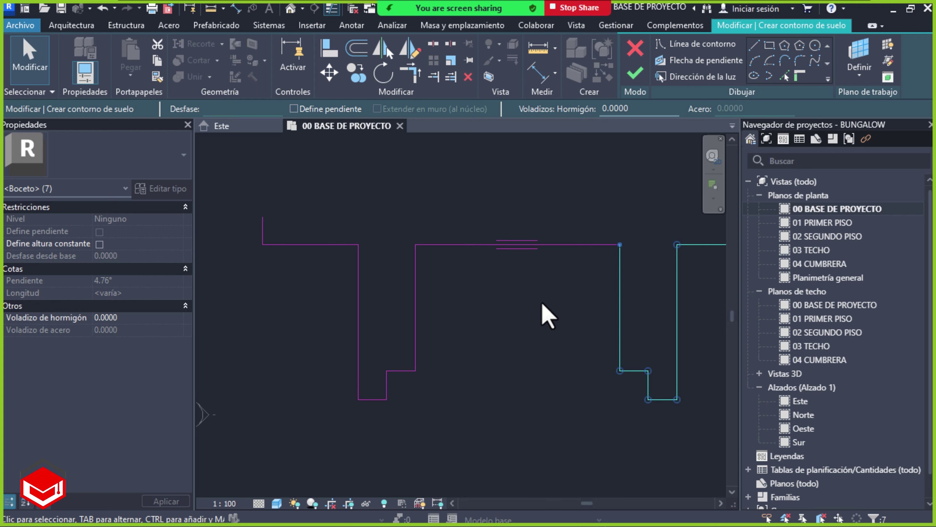
scroll(473, 305, "down", 2)
middle_click_drag(506, 303, 485, 313)
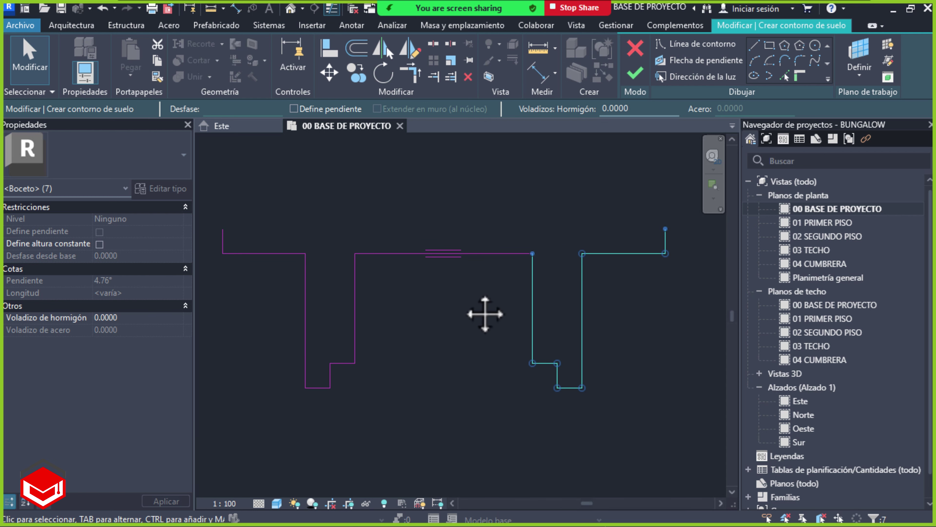
key("Escape")
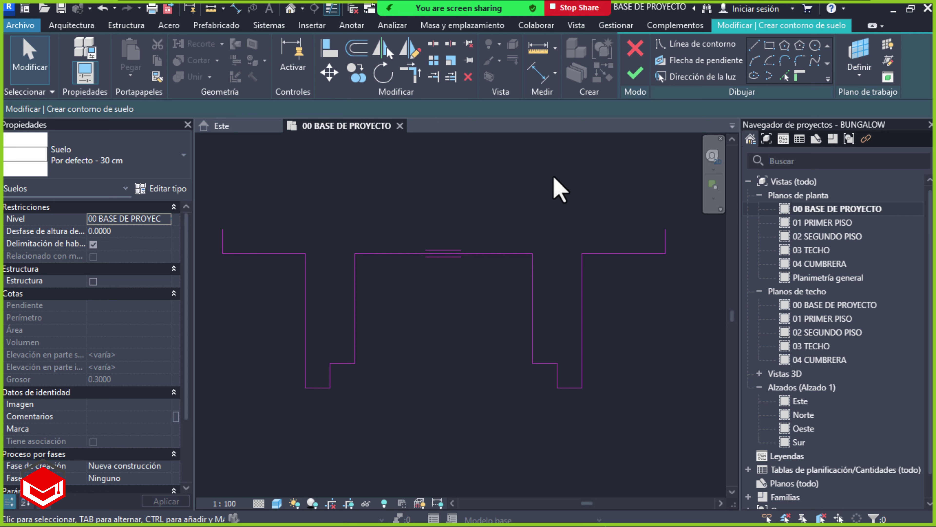
Draw the 21.40 top line from the outline's upper-left end to its upper-right end
left_click(753, 46)
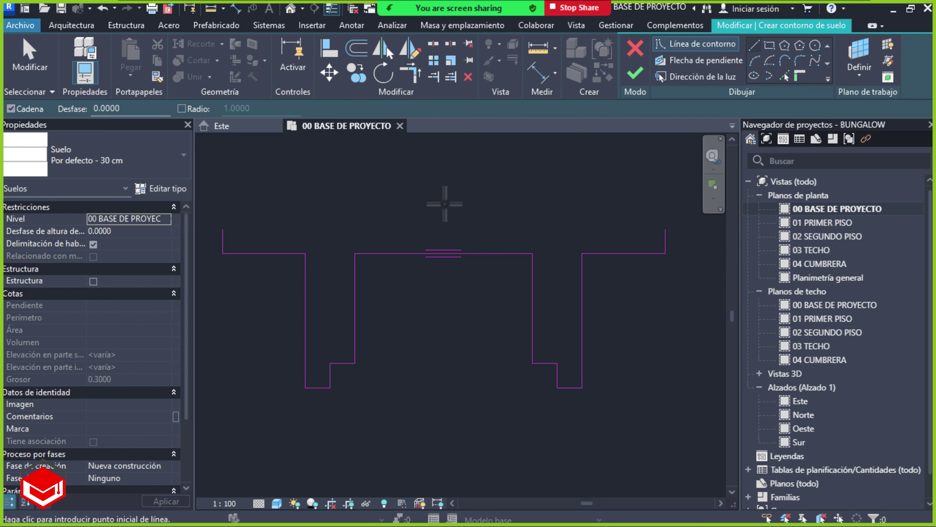
left_click(222, 229)
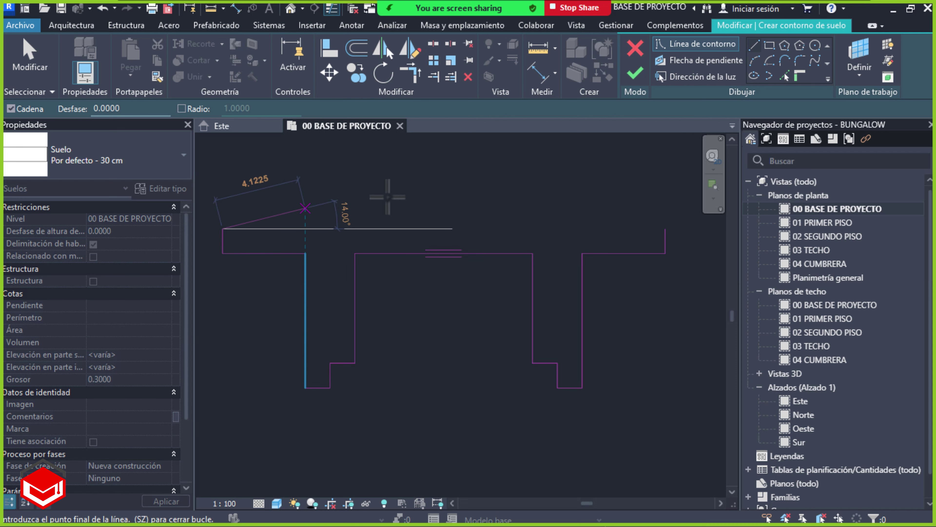
left_click(665, 228)
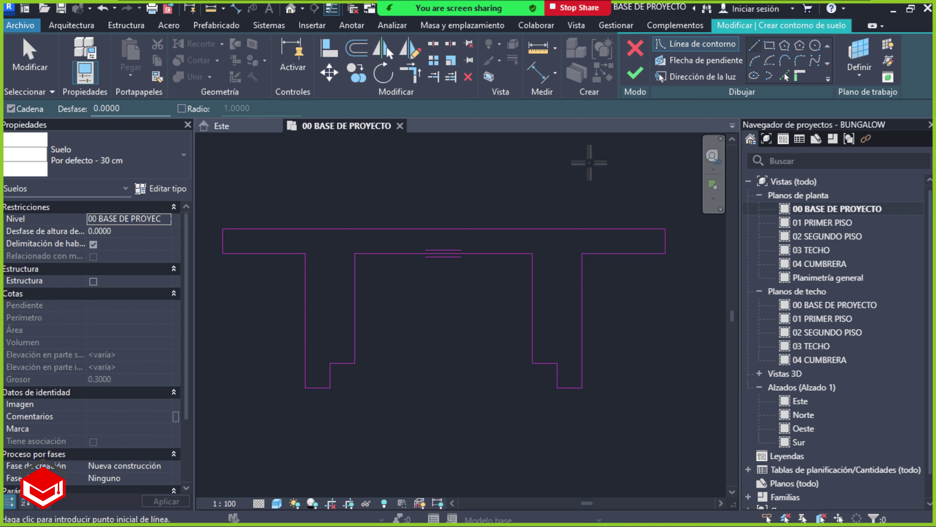
key("Escape")
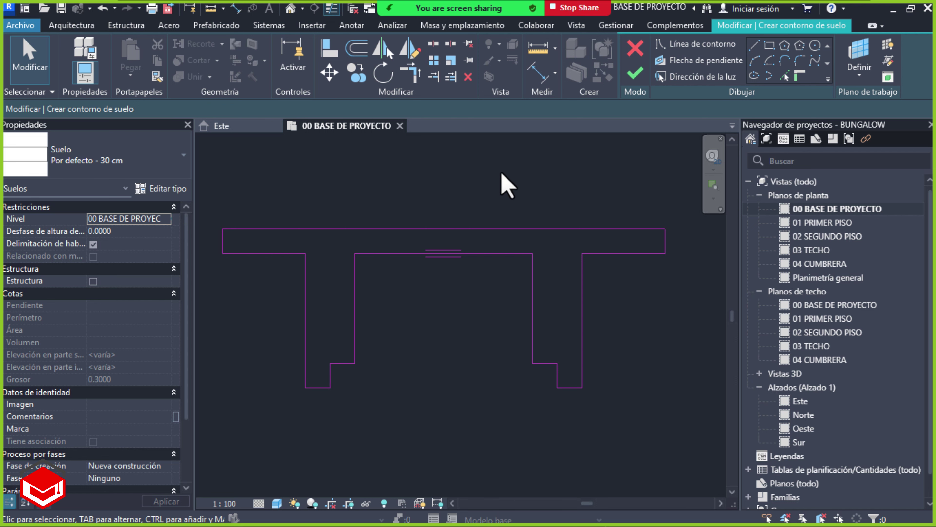
scroll(243, 222, "up", 3)
middle_click_drag(244, 222, 401, 178)
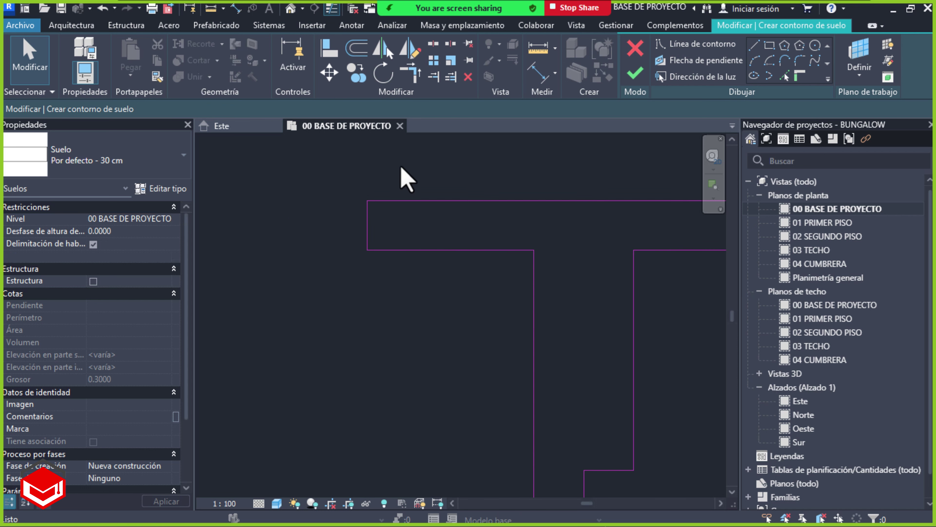
scroll(366, 209, "up", 3)
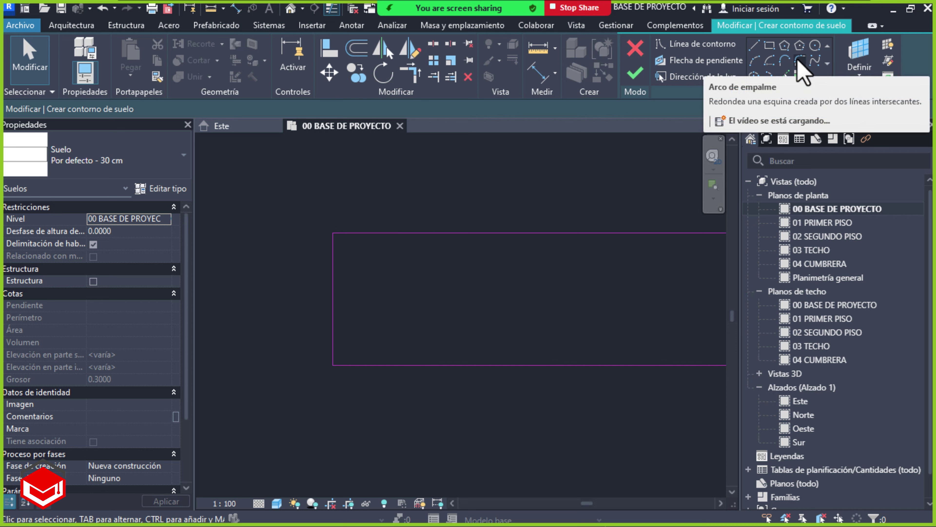
mouse_move(800, 59)
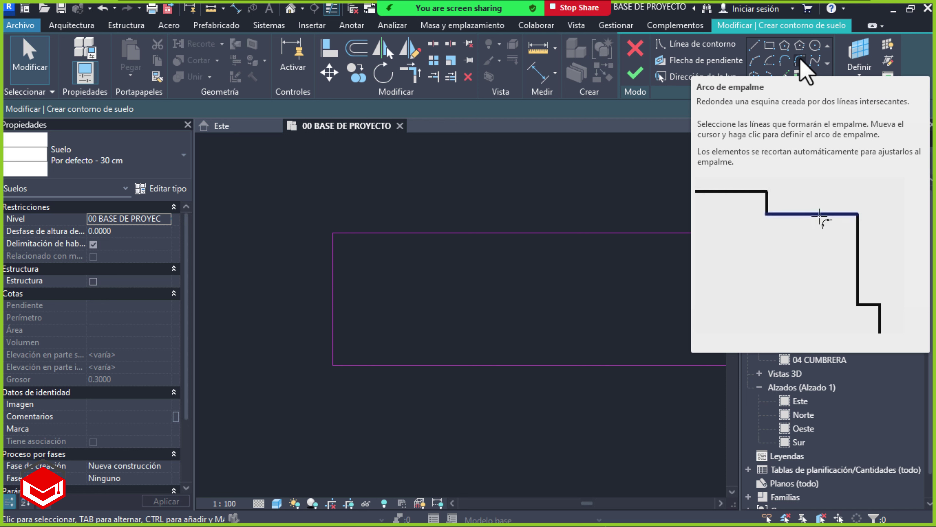
Switch the sketch tool to Fillet Arc with a fixed 0.5 radius
left_click(801, 59)
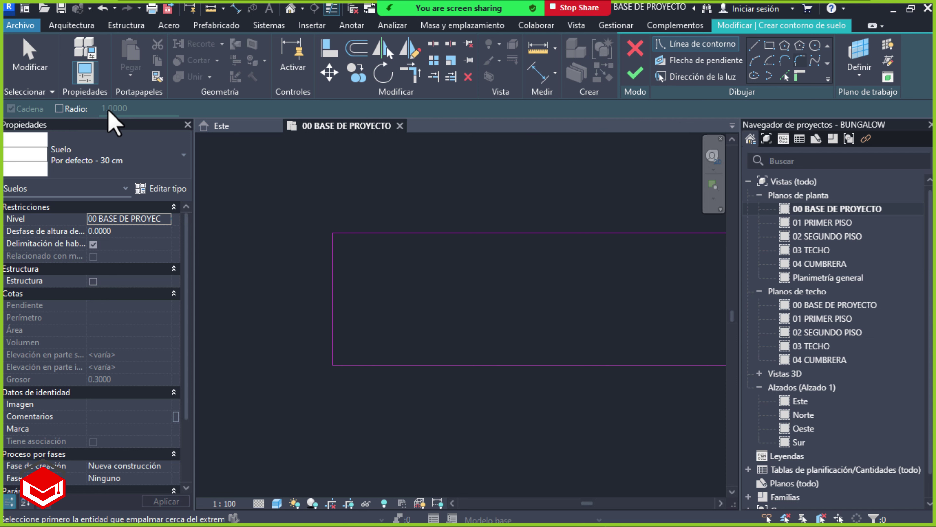
left_click(59, 109)
left_click_drag(146, 108, 79, 111)
type("0")
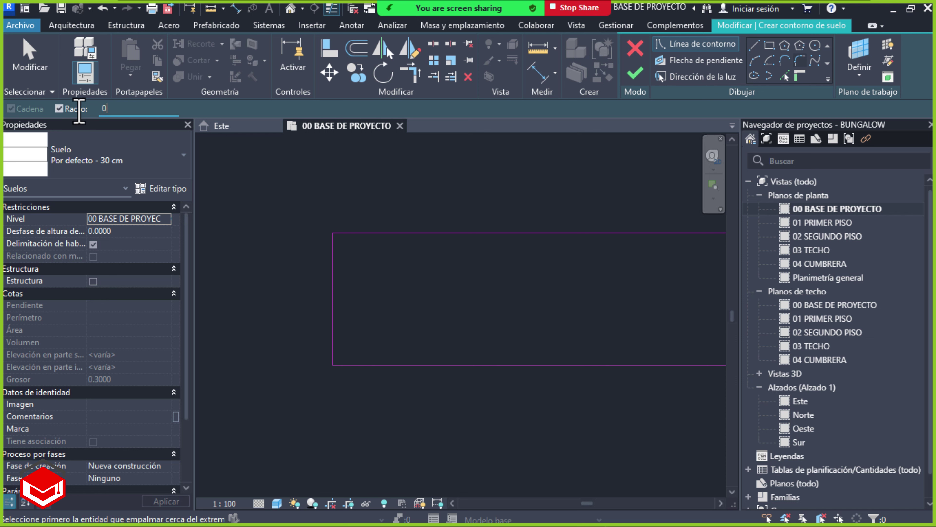
type(".5")
key("Return")
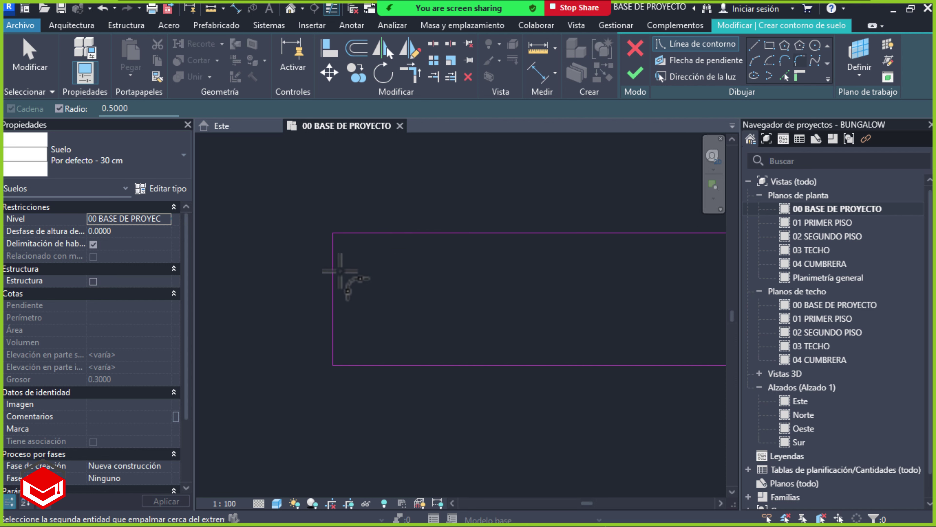
Round the rectangle's top-left and top-right corners with 0.5 fillets, then leave the tool
left_click(334, 289)
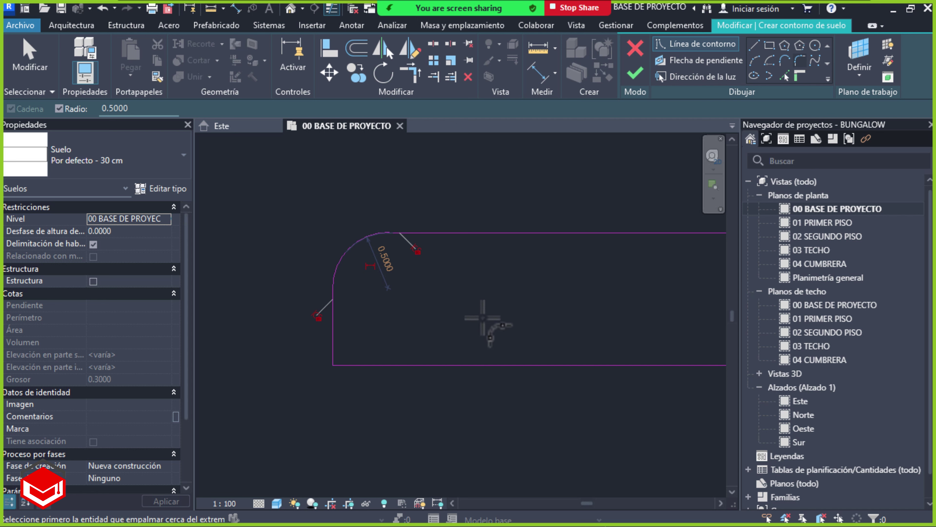
scroll(482, 318, "up", 2)
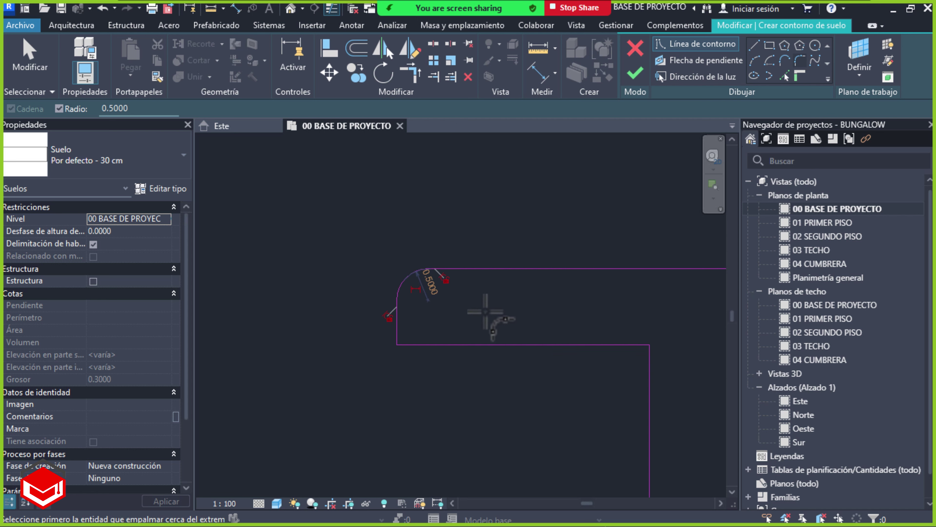
scroll(627, 313, "up", 2)
mouse_move(627, 313)
middle_mouse_down()
mouse_move(359, 334)
mouse_move(514, 335)
mouse_move(551, 324)
mouse_move(359, 335)
middle_mouse_up()
scroll(479, 306, "up", 2)
middle_click_drag(489, 304, 376, 293)
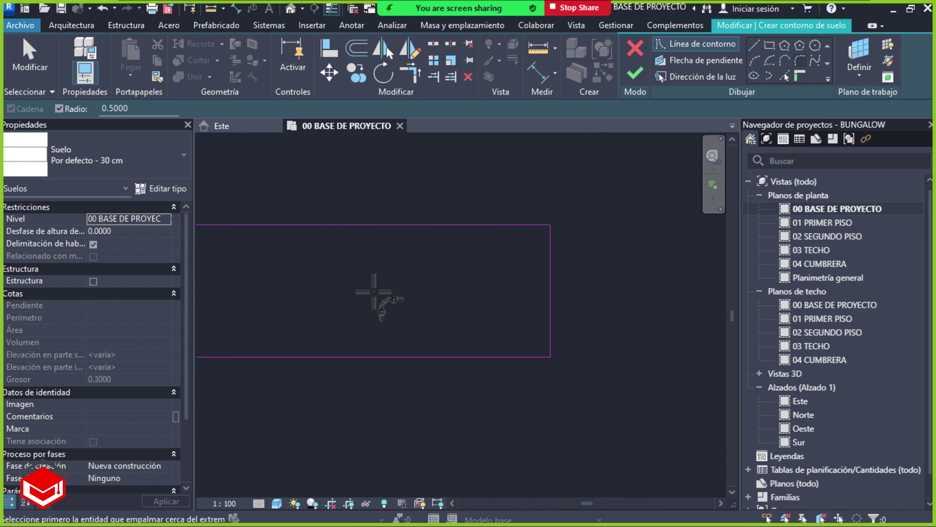
scroll(382, 292, "up", 1)
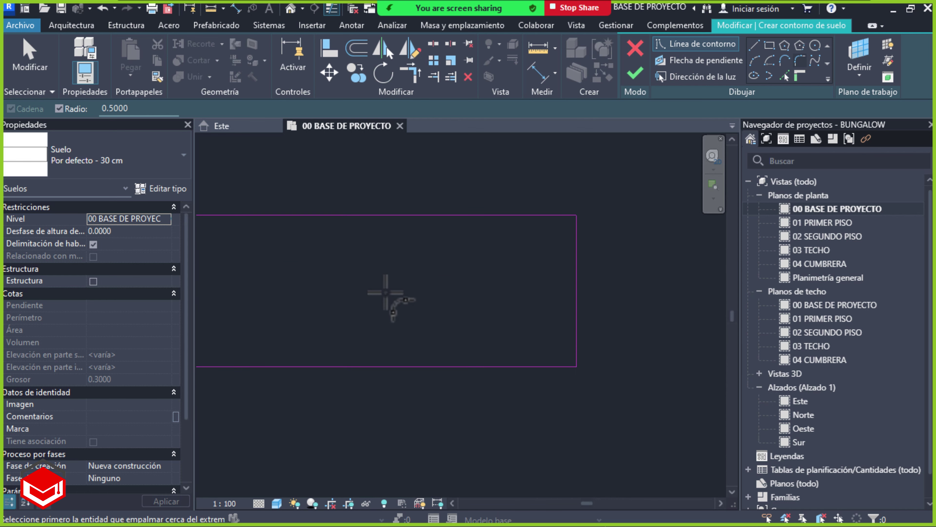
left_click(488, 216)
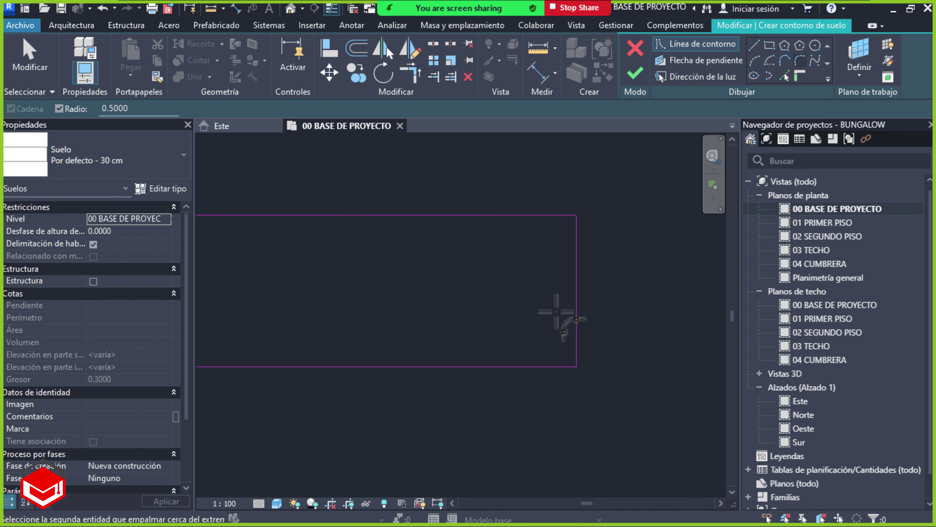
left_click(576, 297)
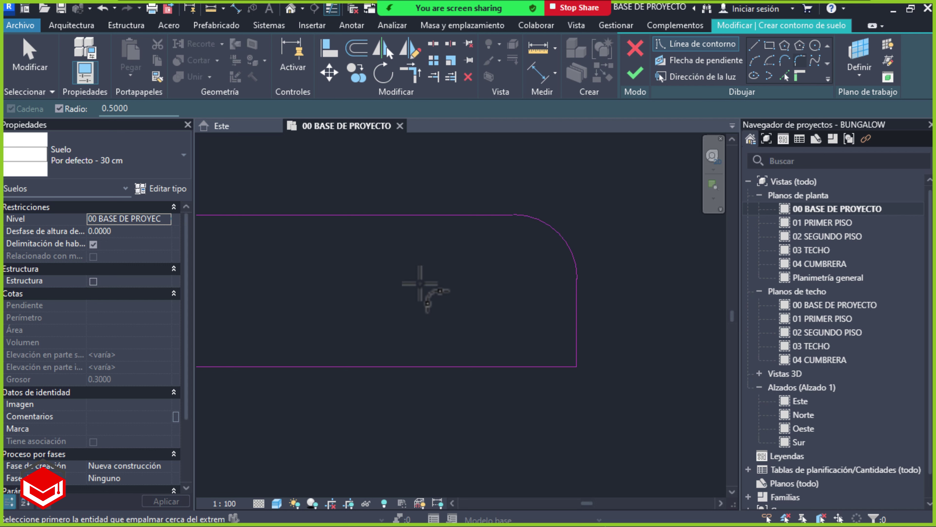
key("Escape")
Zoom out and pan until the whole rounded floor boundary is visible
scroll(392, 290, "down", 3)
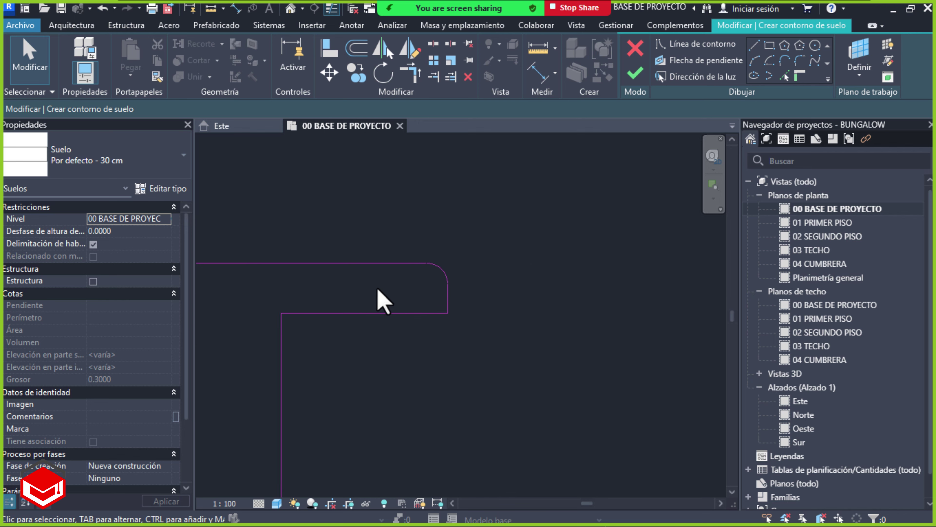
mouse_move(382, 298)
middle_mouse_down()
mouse_move(533, 272)
mouse_move(642, 263)
mouse_move(634, 268)
middle_mouse_up()
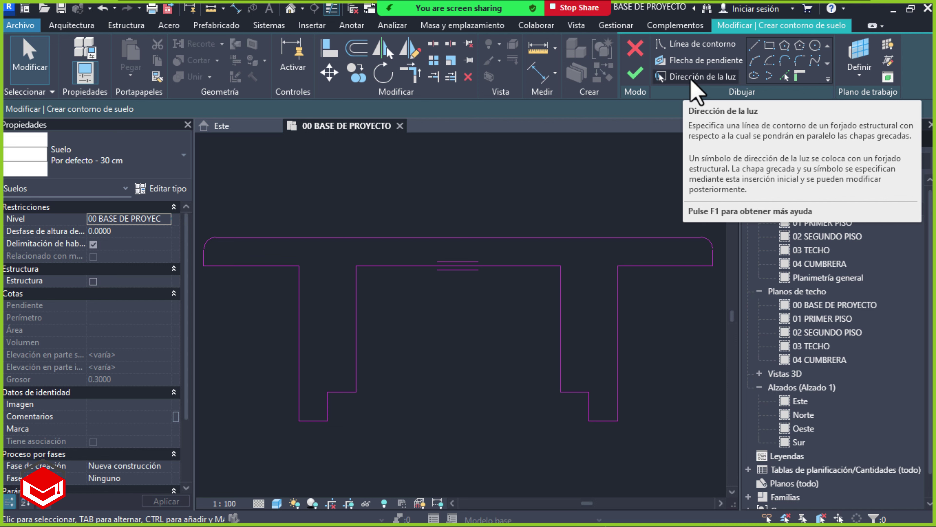
Set the floor's span direction (Dirección de la luz) along the top boundary edge
left_click(690, 82)
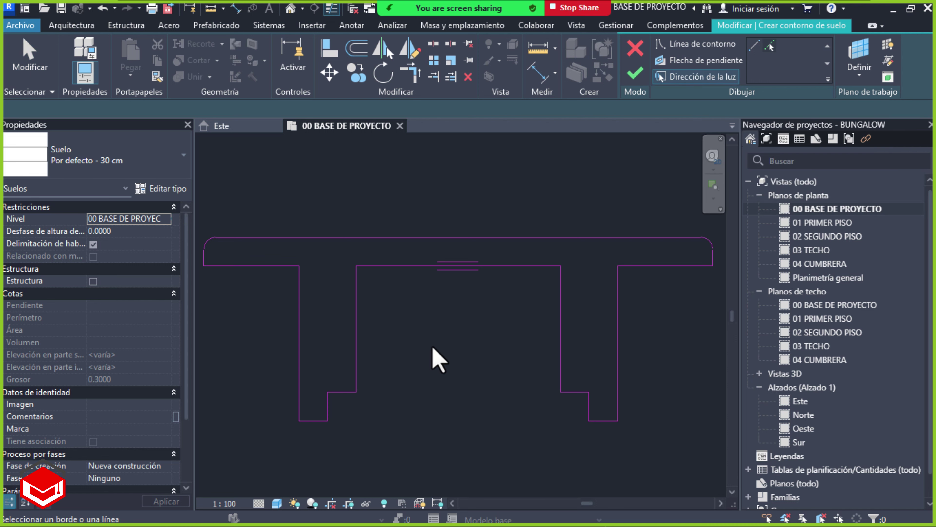
left_click(299, 324)
left_click(474, 238)
key("Escape")
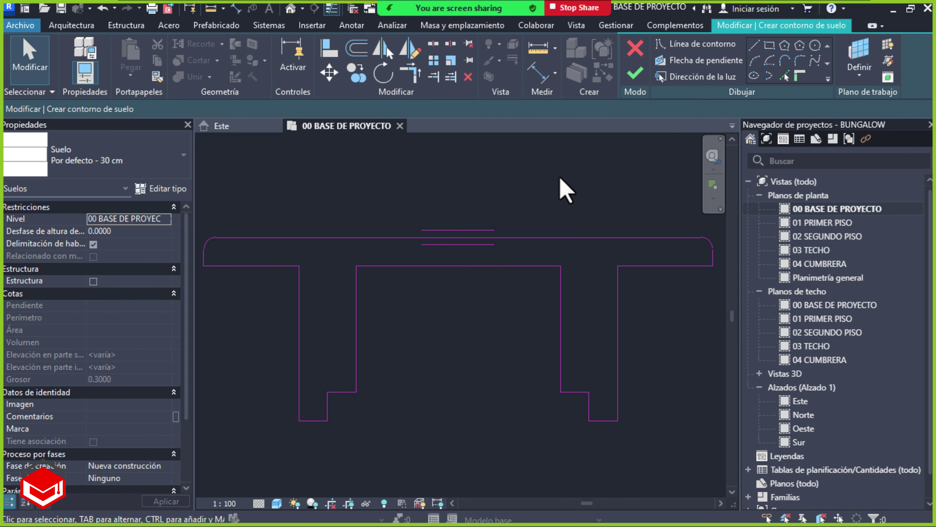
middle_click_drag(510, 209, 545, 212)
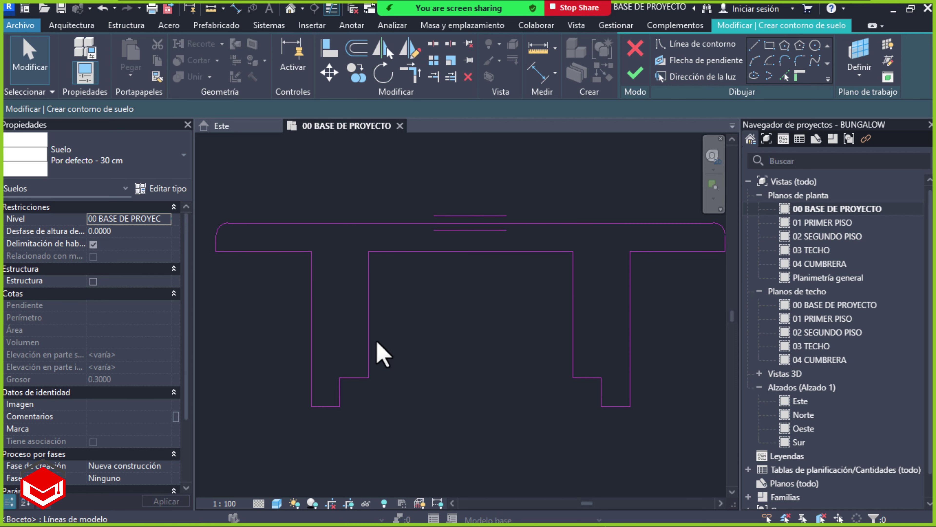
middle_click_drag(487, 314, 475, 322)
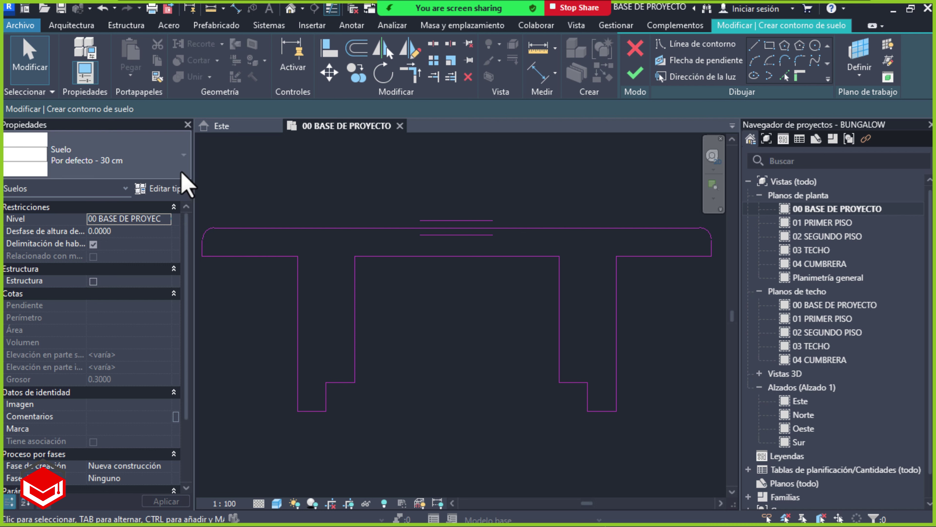
left_click(182, 161)
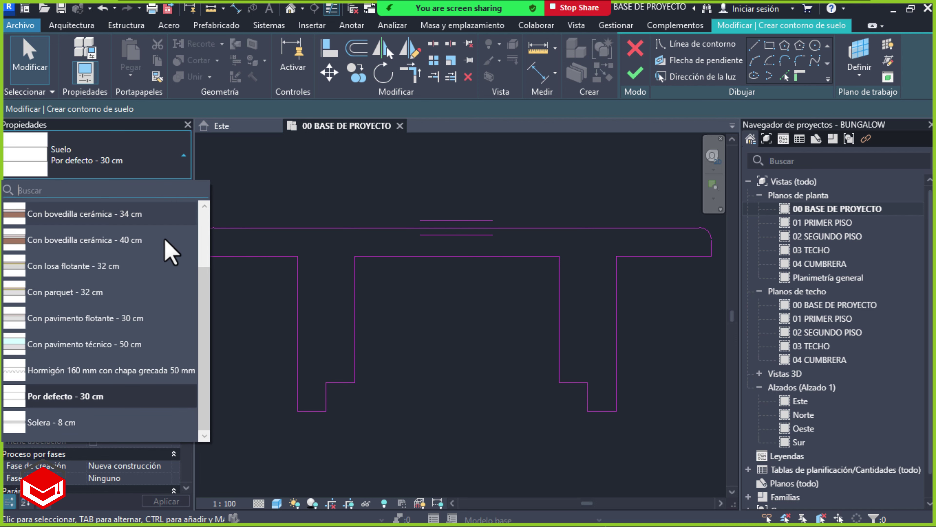
scroll(161, 304, "up", 1)
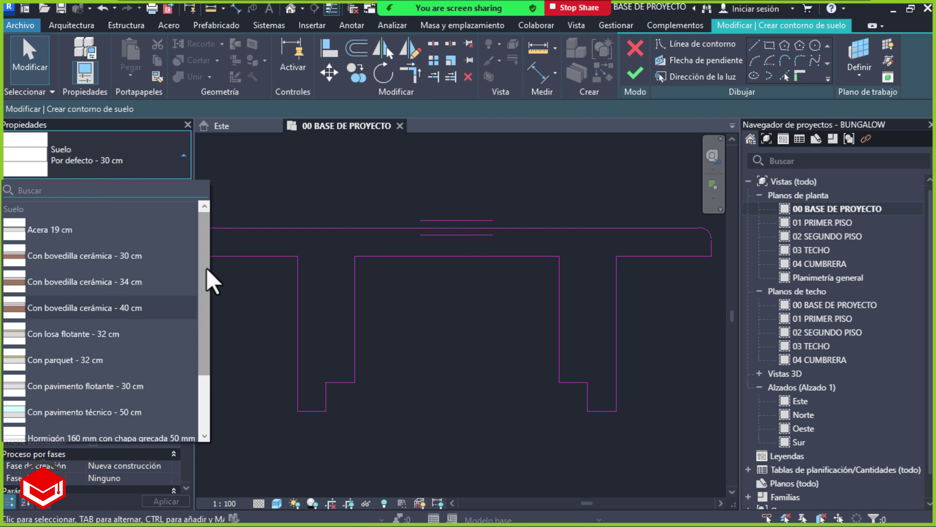
mouse_move(209, 279)
left_mouse_down()
mouse_move(212, 341)
mouse_move(194, 293)
left_mouse_up()
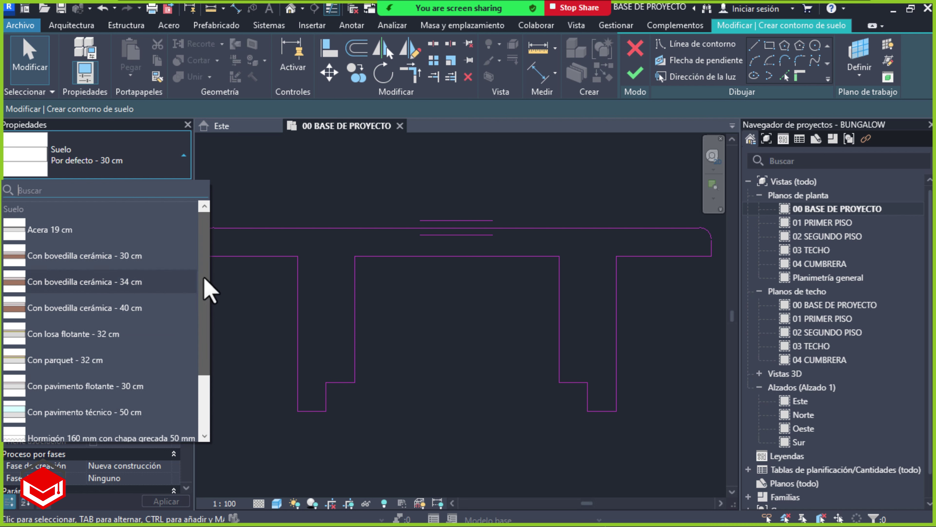
left_click_drag(205, 282, 205, 297)
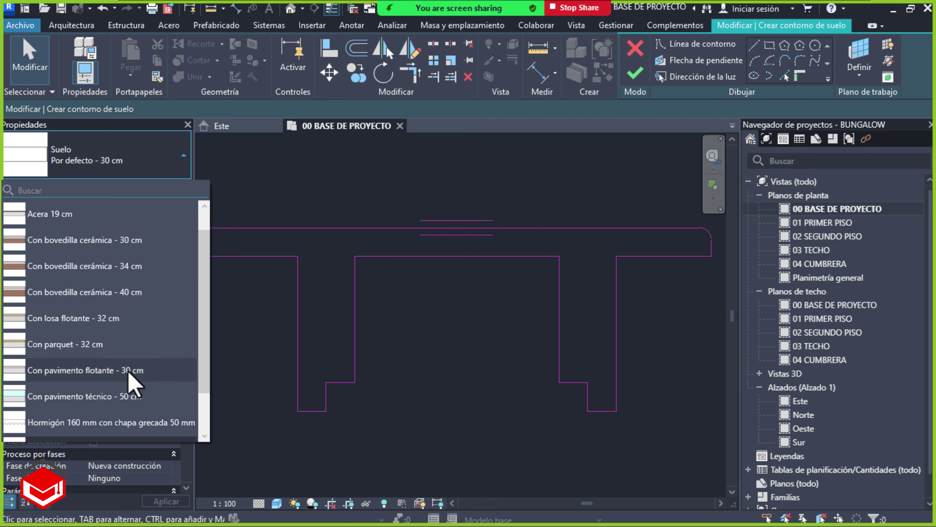
scroll(195, 310, "down", 1)
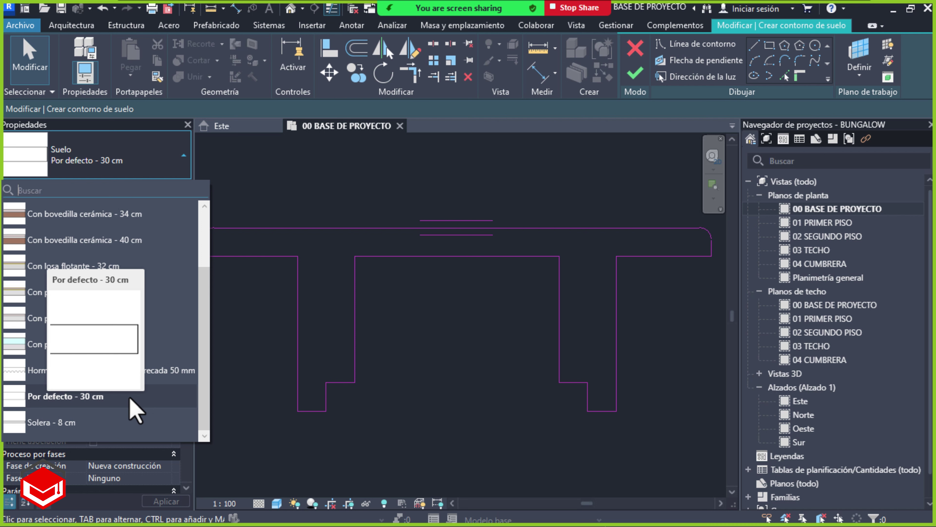
left_click(164, 398)
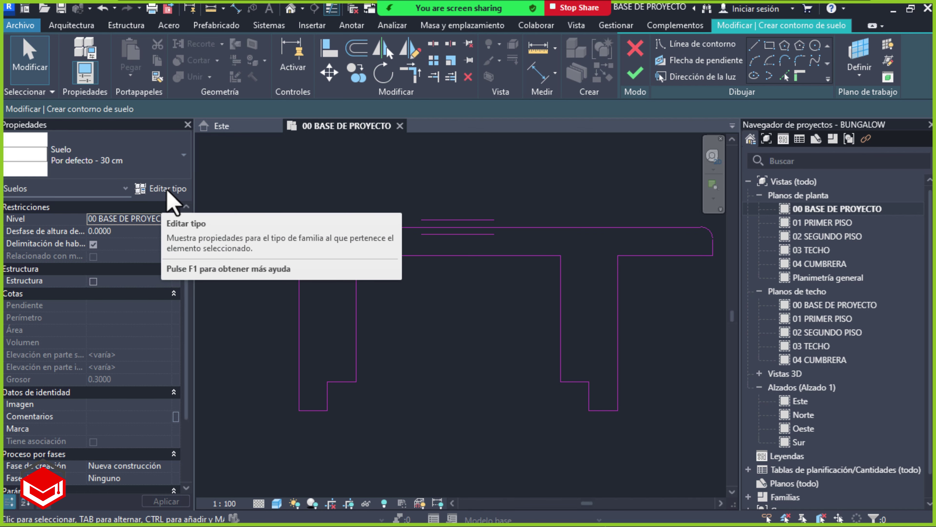
Duplicate the 30 cm floor type as VERDA DE 30 and open its Estructura layers
left_click(168, 192)
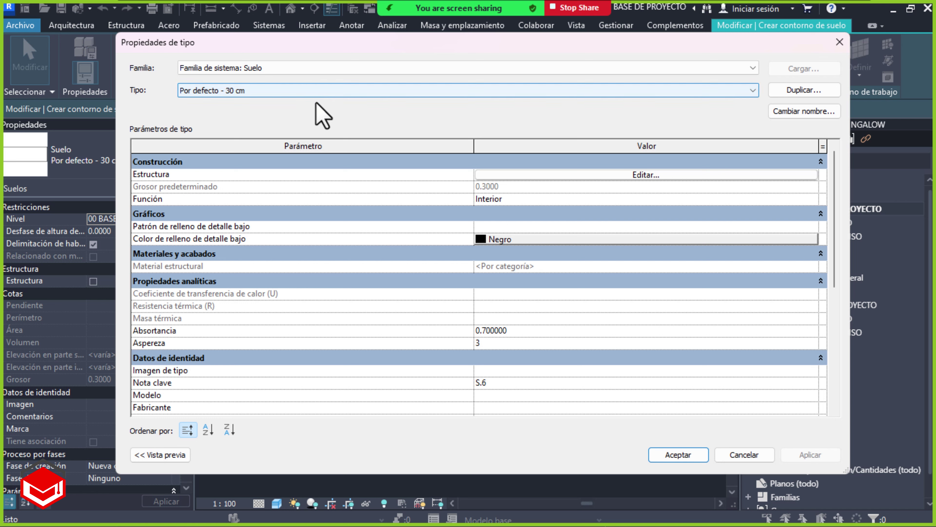
left_click(791, 93)
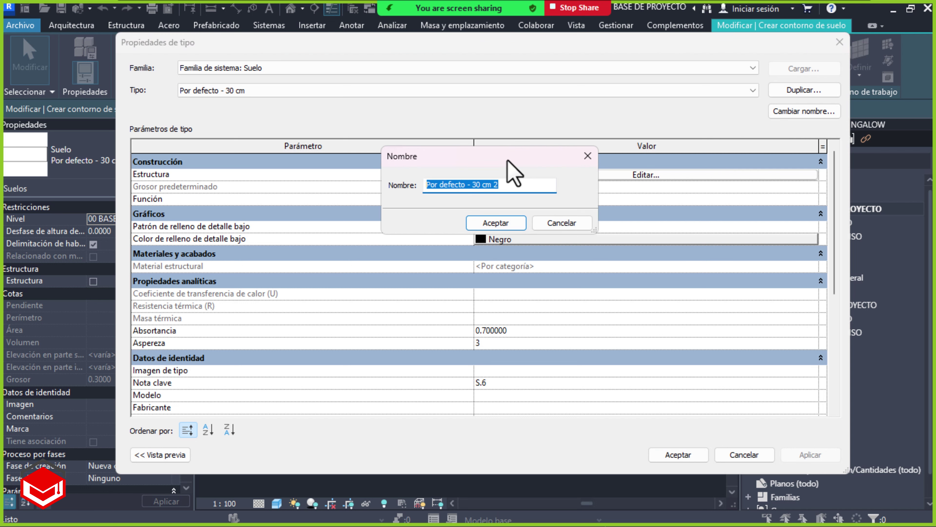
type("VERD")
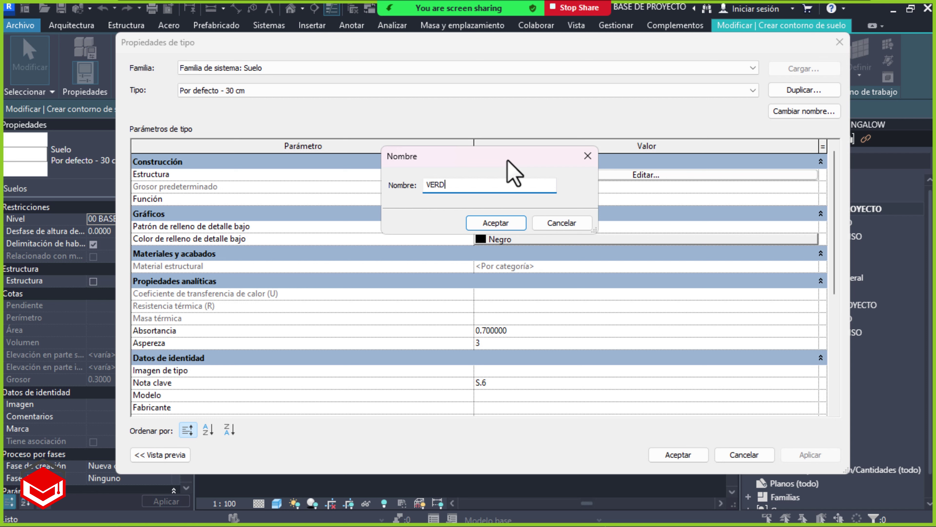
type("A DE 3")
type("0")
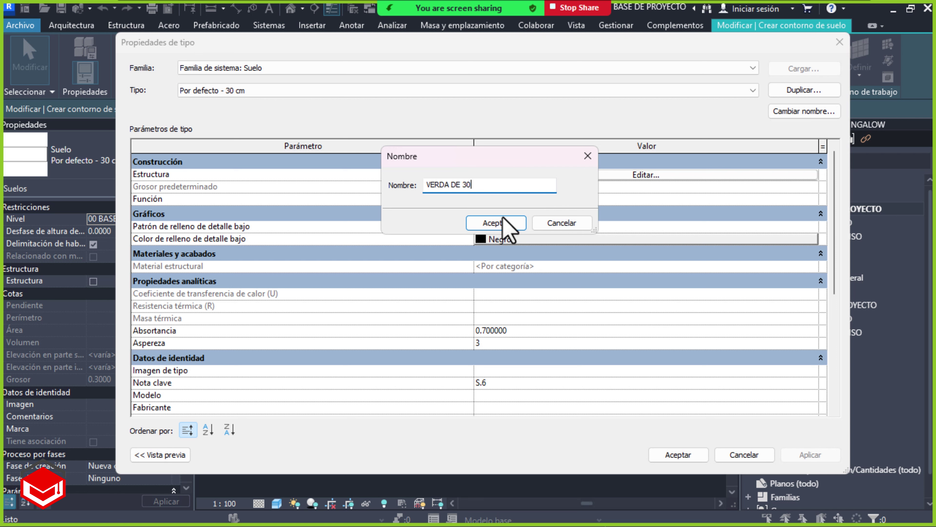
left_click(494, 224)
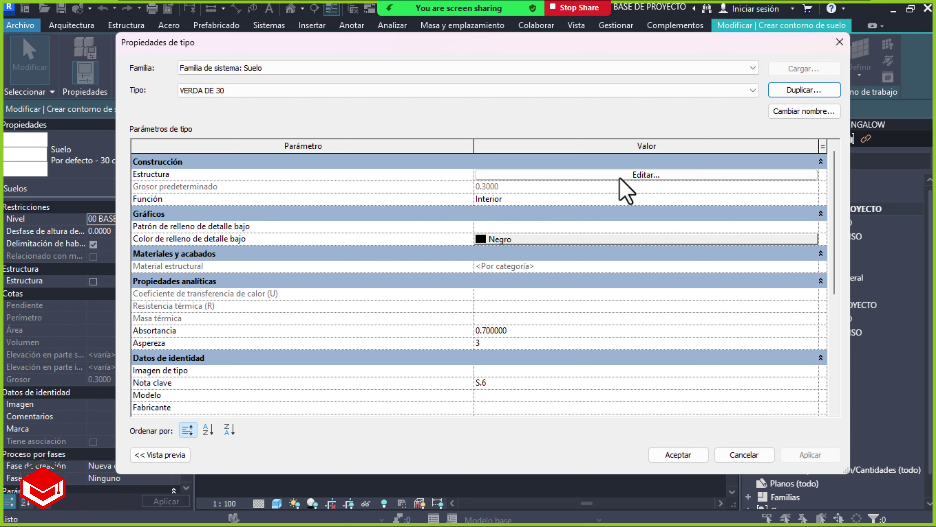
left_click(634, 177)
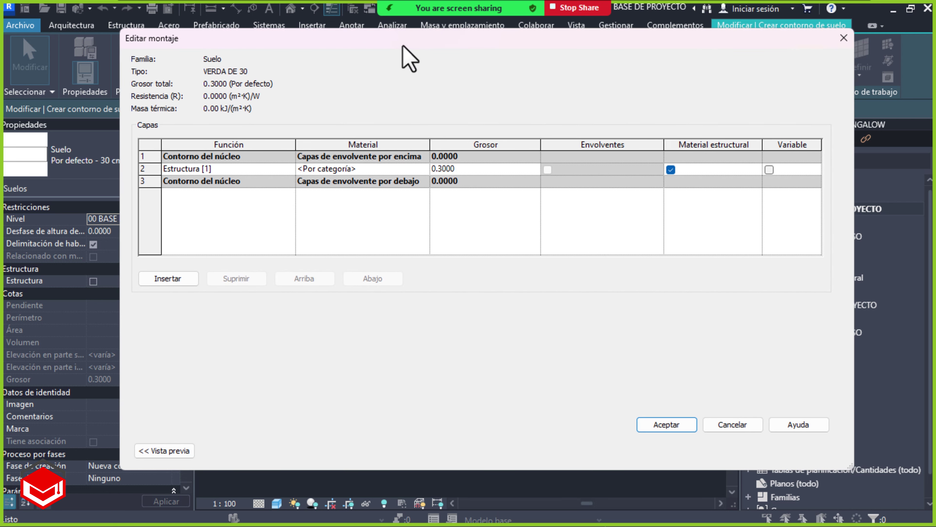
left_click_drag(402, 46, 401, 46)
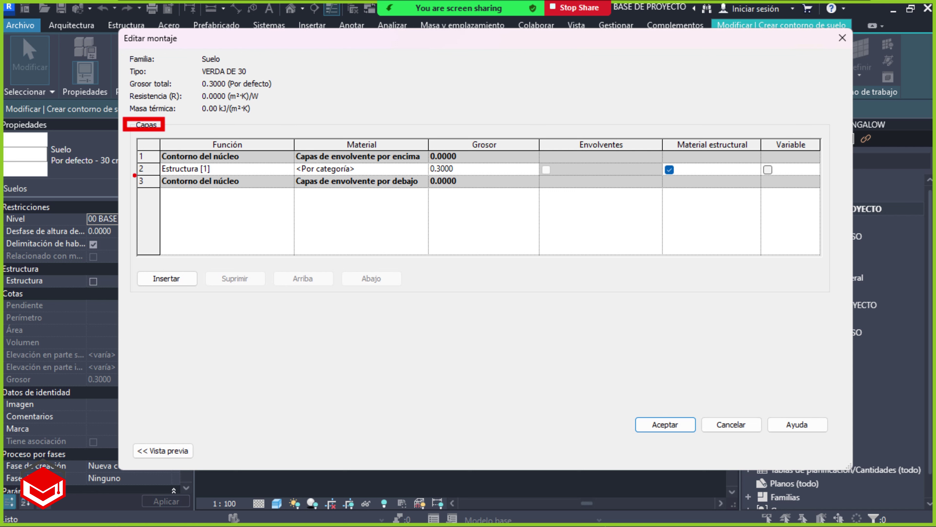
left_click_drag(130, 157, 256, 180)
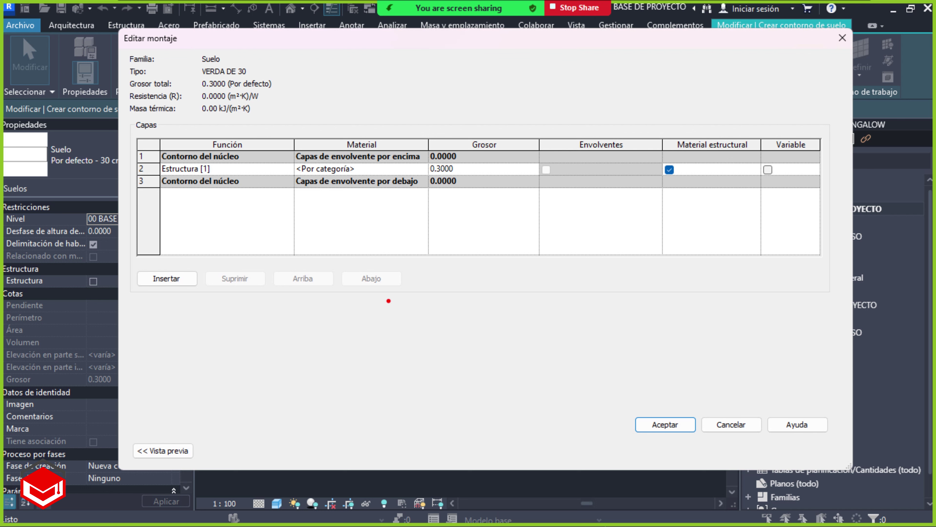
Hand-sketch a three-layer build-up, hatching red and green boxes and marking a thin blue top layer
left_click_drag(388, 301, 600, 413)
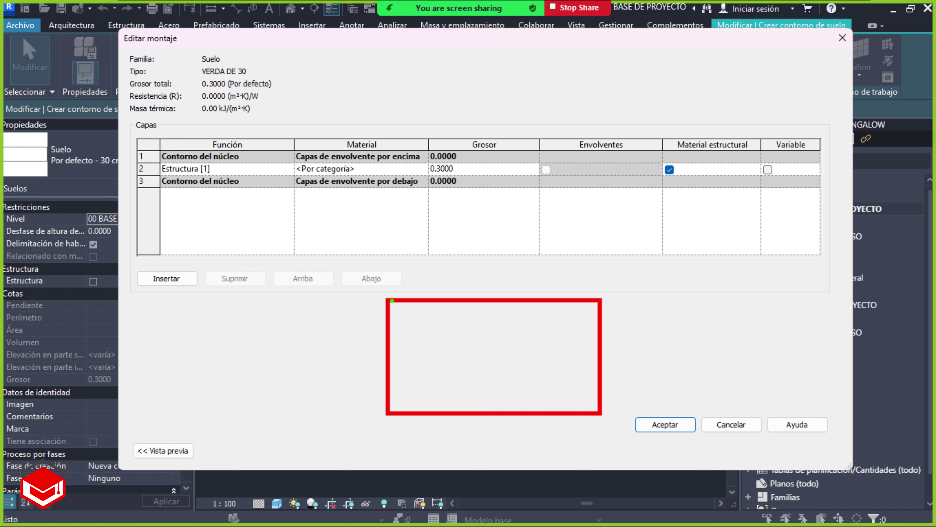
left_click_drag(389, 299, 600, 274)
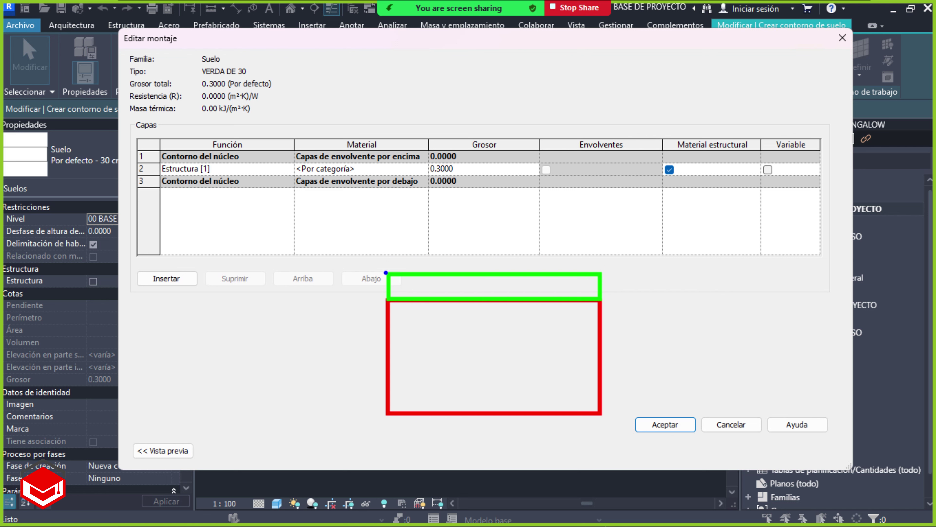
left_click_drag(385, 272, 604, 261)
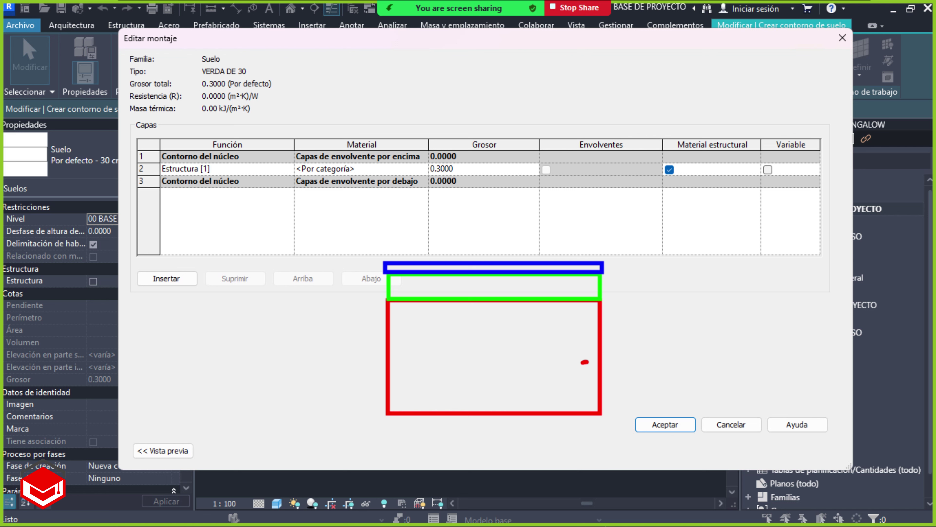
left_click_drag(586, 363, 537, 392)
left_click_drag(567, 328, 475, 384)
left_click_drag(514, 324, 415, 372)
left_click_drag(447, 318, 401, 340)
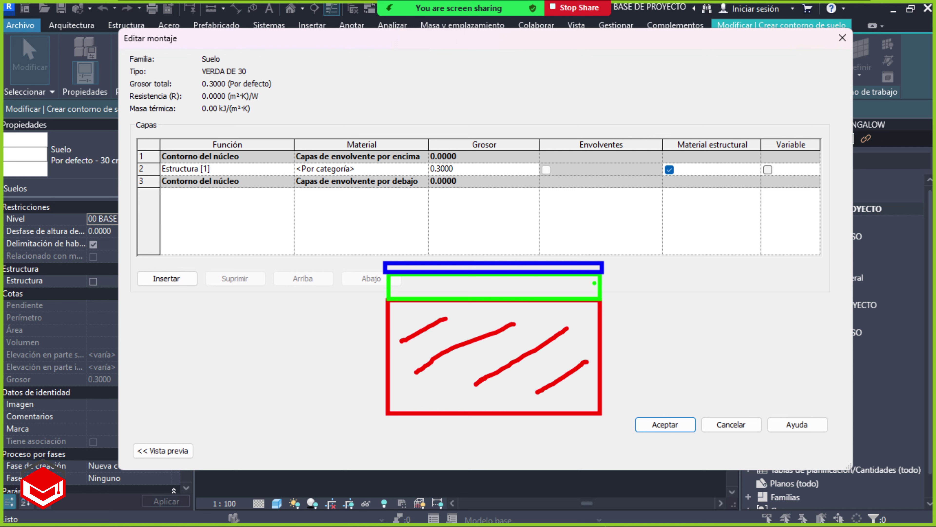
mouse_move(597, 282)
left_mouse_down()
mouse_move(569, 294)
mouse_move(404, 288)
left_mouse_up()
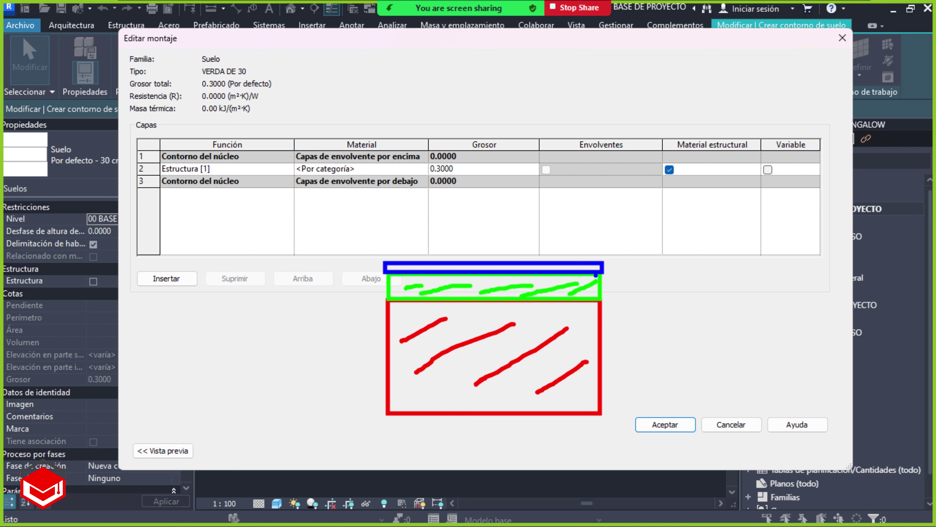
left_click_drag(599, 265, 408, 269)
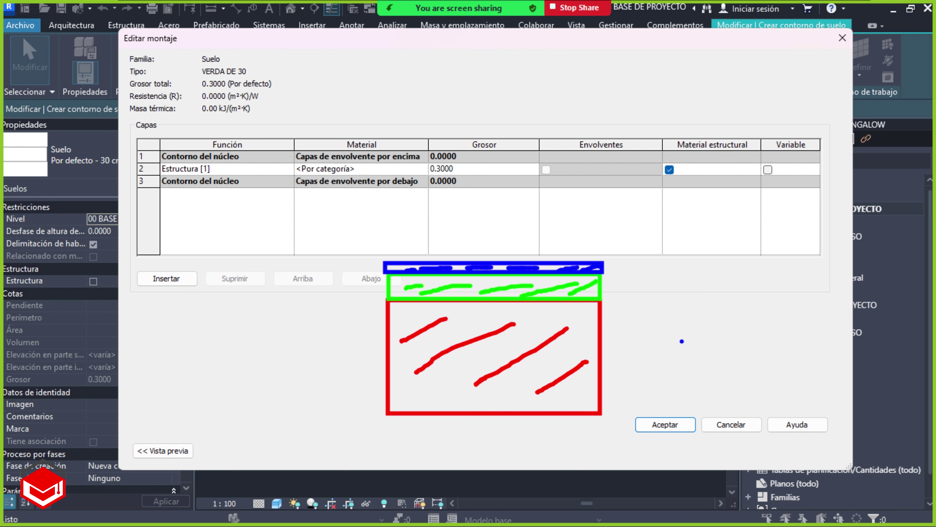
Clear the sketch and edit the Estructura [1] layer's <Por categoría> material
key("Escape")
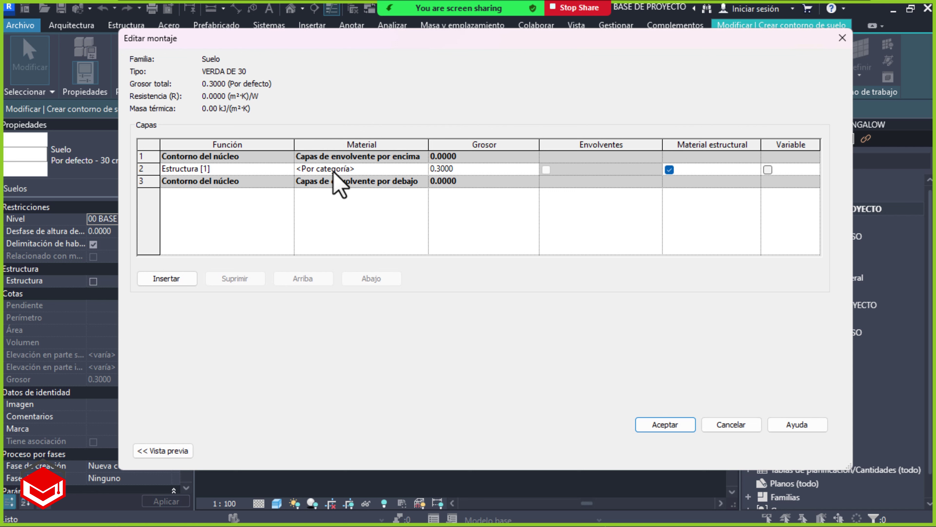
left_click(364, 173)
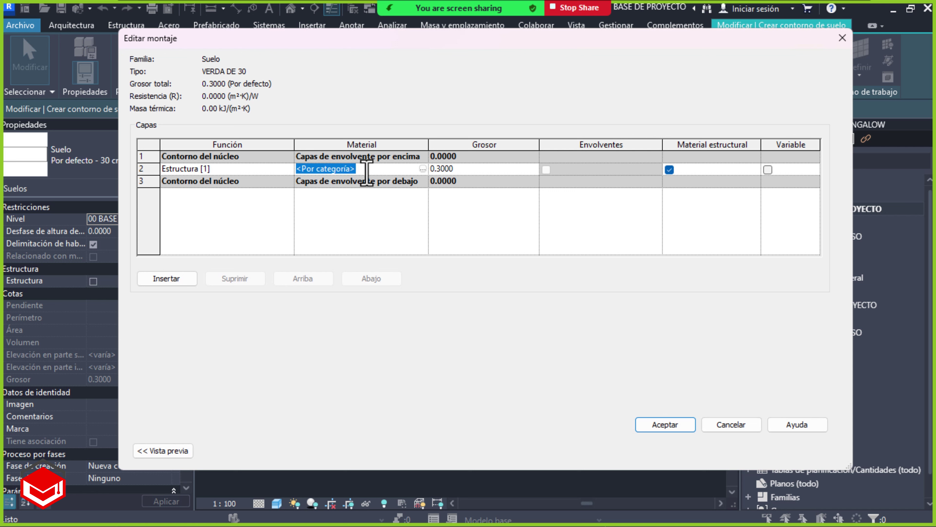
Open the material browser for the structure layer and scroll the project materials list
left_click(423, 168)
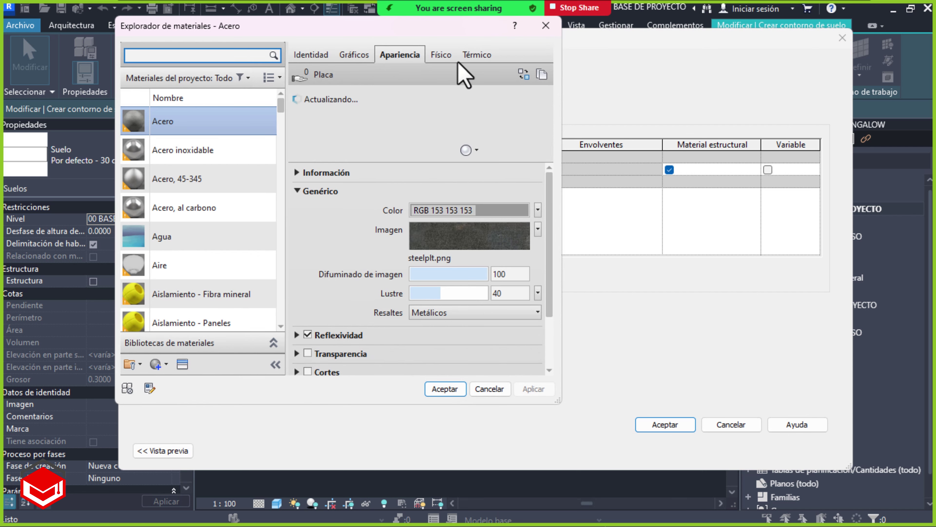
left_click_drag(387, 30, 518, 46)
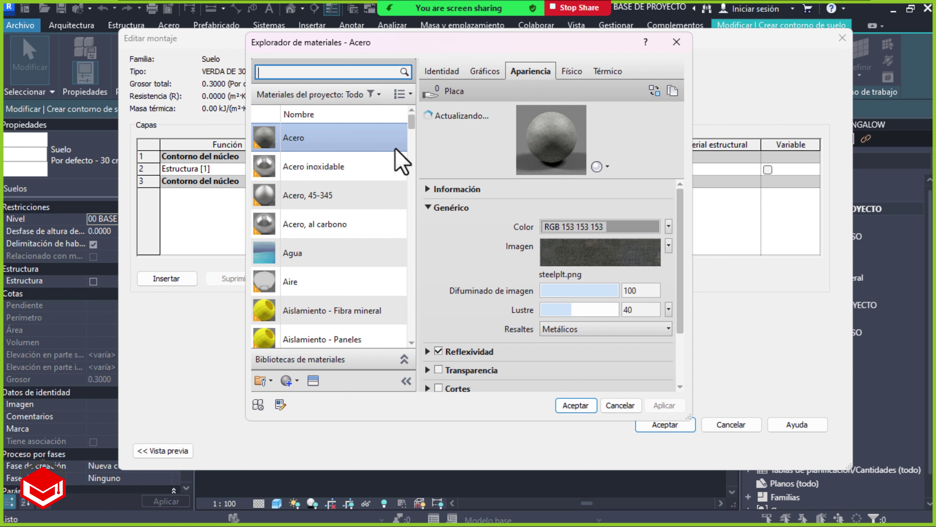
mouse_move(409, 124)
left_mouse_down()
mouse_move(414, 293)
mouse_move(418, 129)
left_mouse_up()
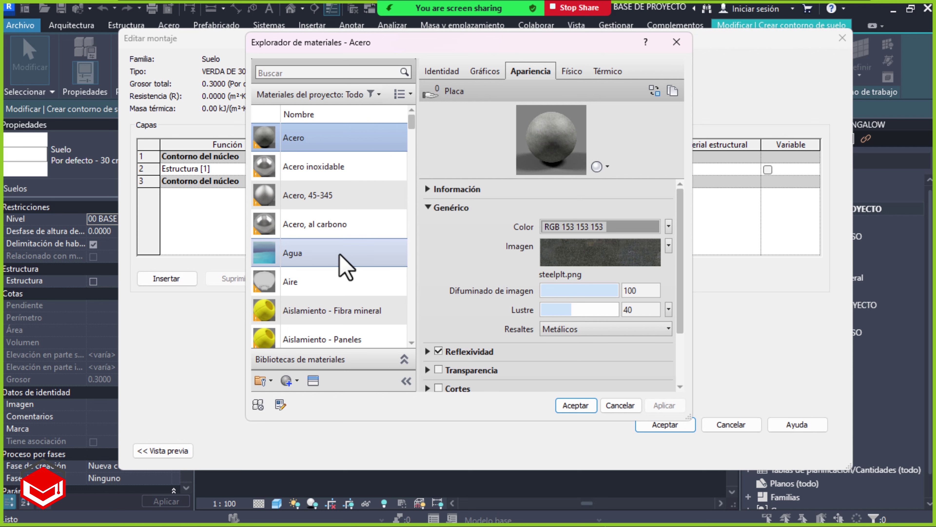
scroll(360, 286, "down", 3)
scroll(373, 273, "down", 1)
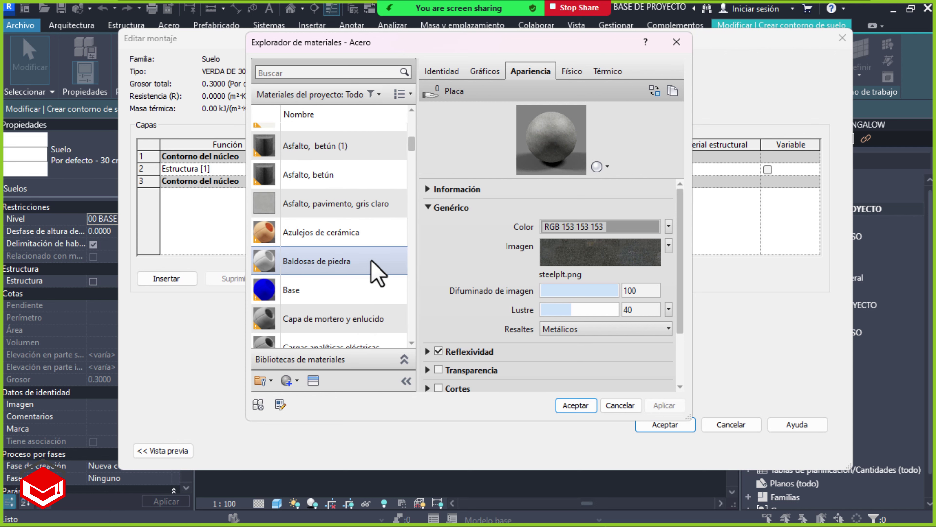
scroll(399, 258, "down", 1)
scroll(401, 196, "up", 5)
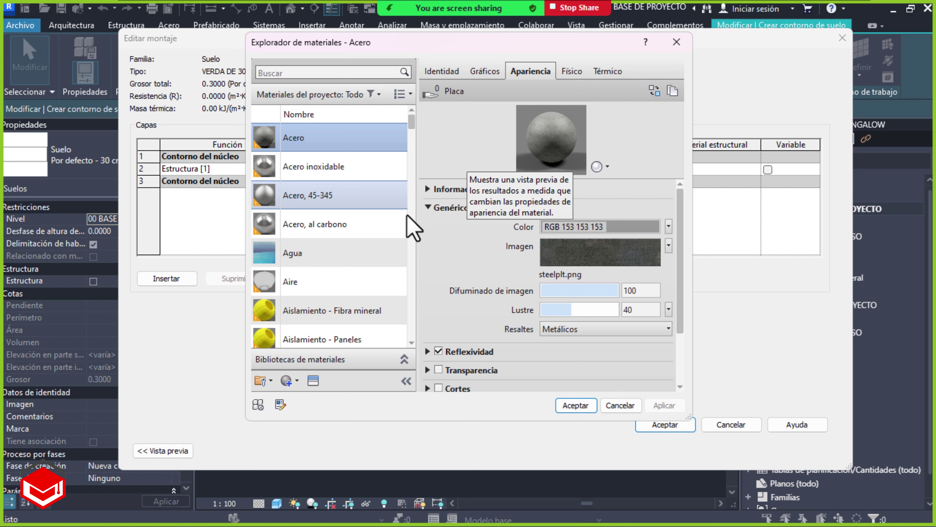
scroll(328, 332, "down", 1)
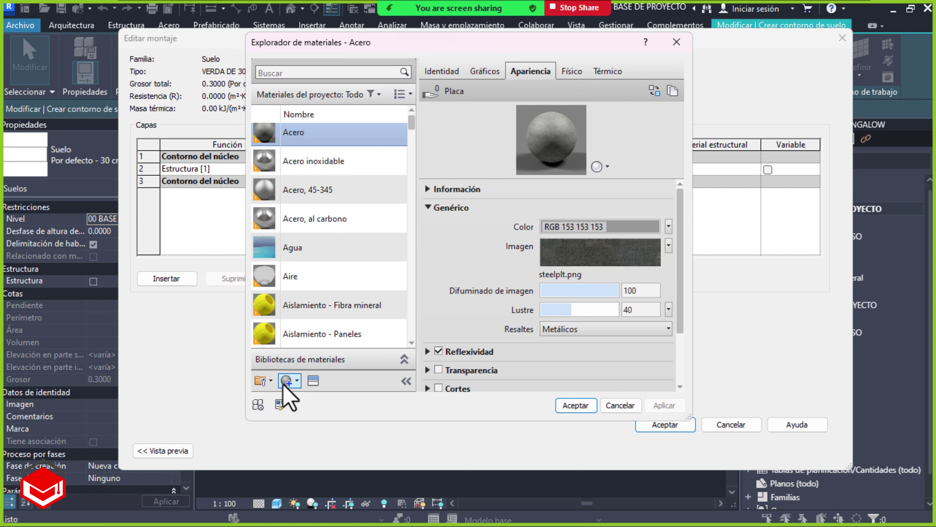
Create a new default material and name it VEREDA DE 30
left_click(298, 381)
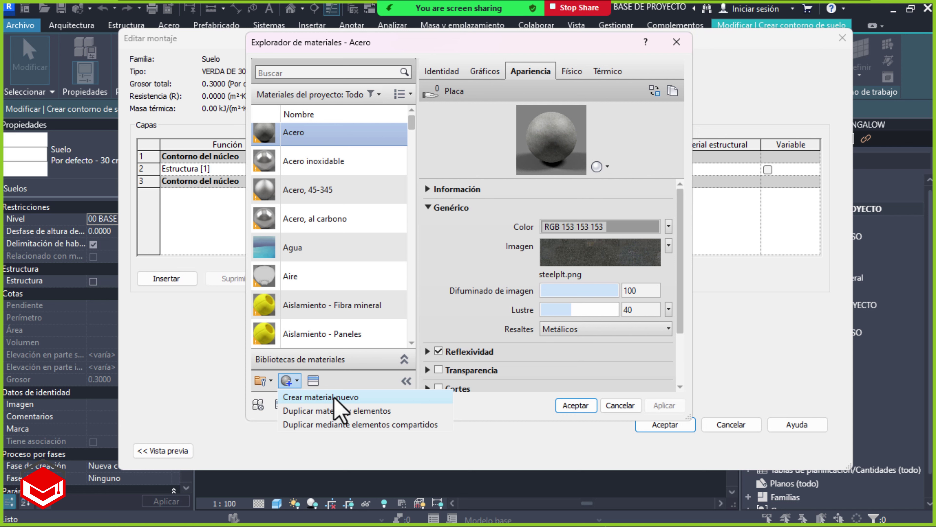
left_click(334, 397)
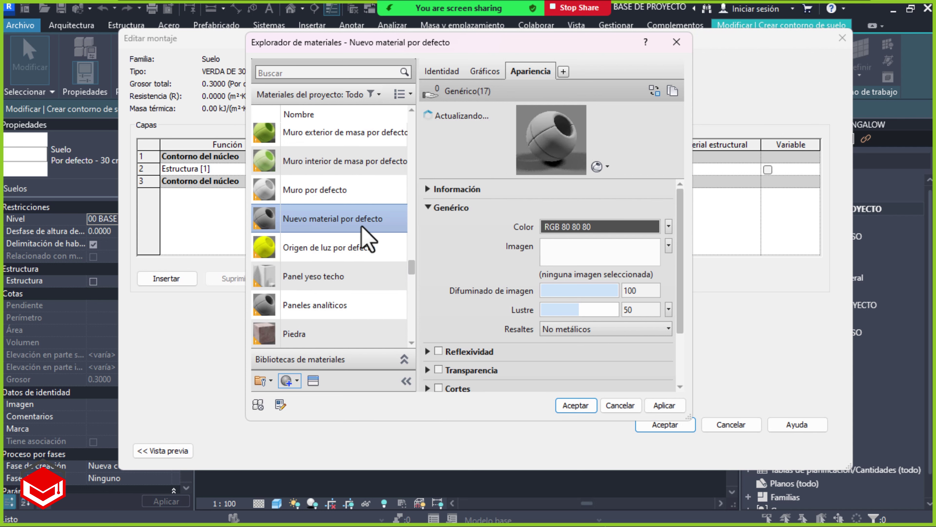
right_click(350, 222)
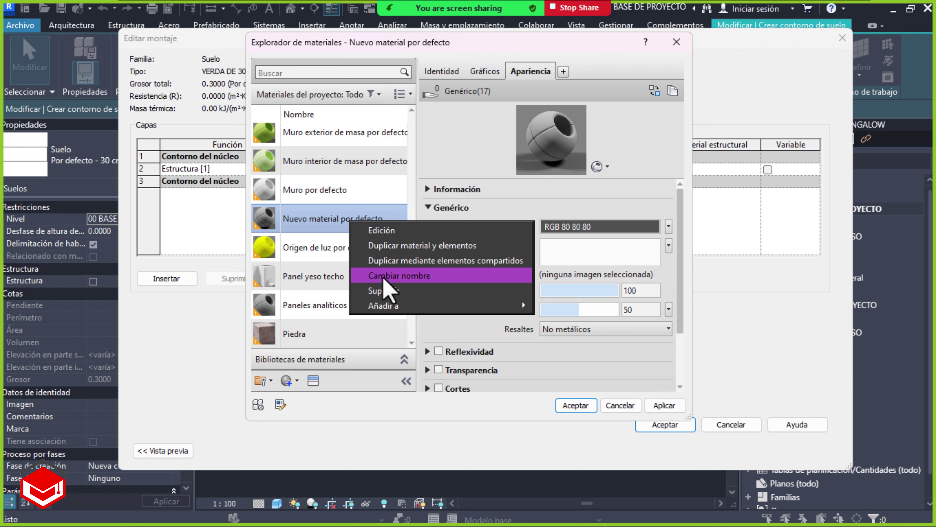
left_click(440, 280)
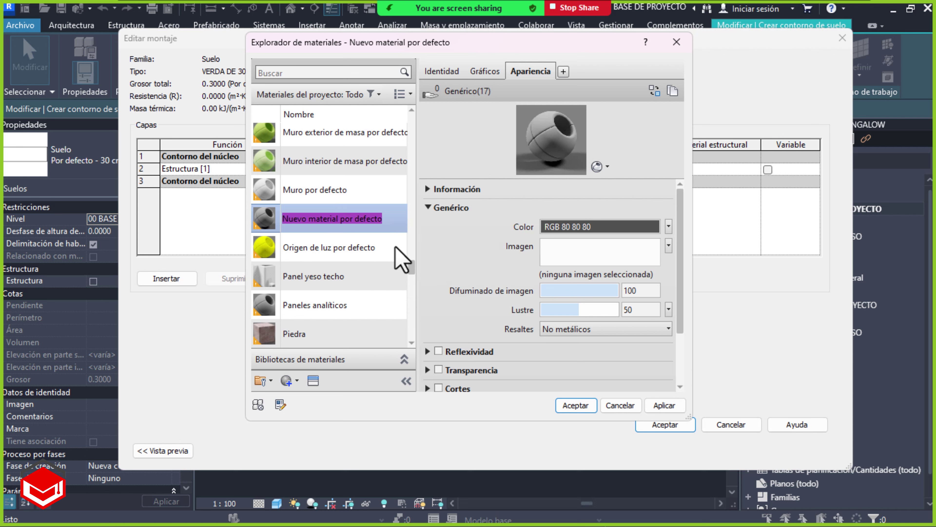
type("V")
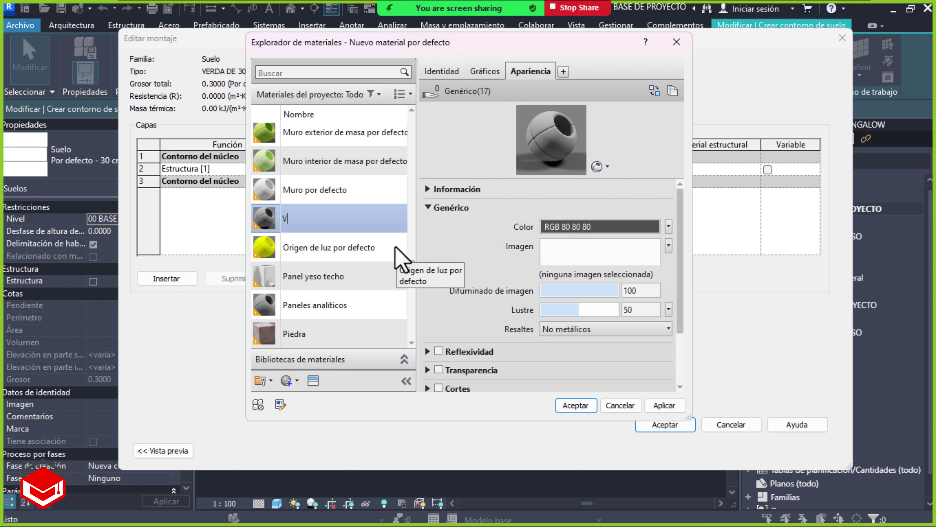
type("EREDA")
type(" DE 30")
key("Return")
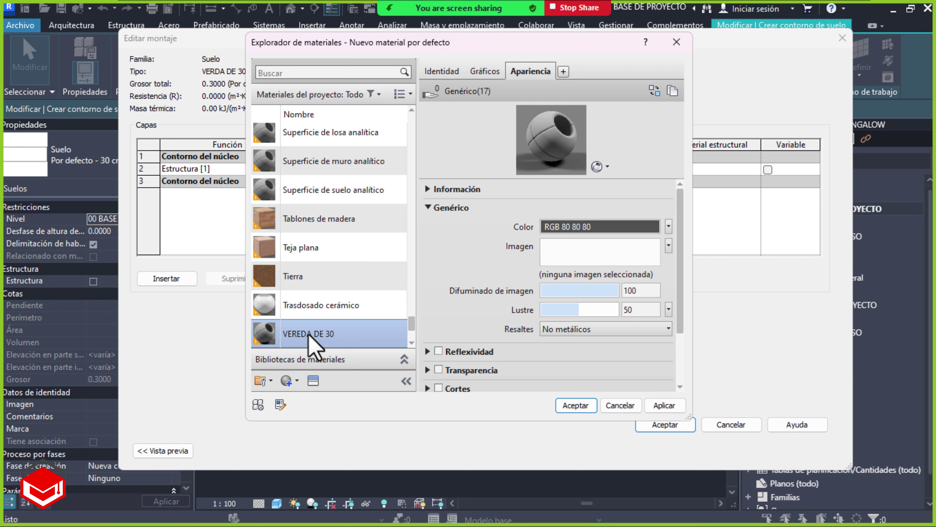
Rename the VEREDA DE 30 material to CONCRETO GRIS
right_click(335, 332)
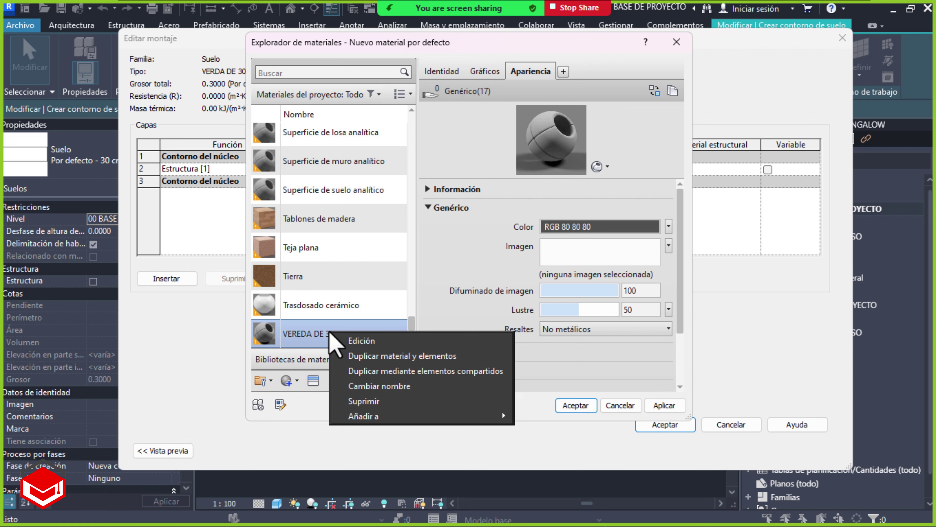
left_click(398, 387)
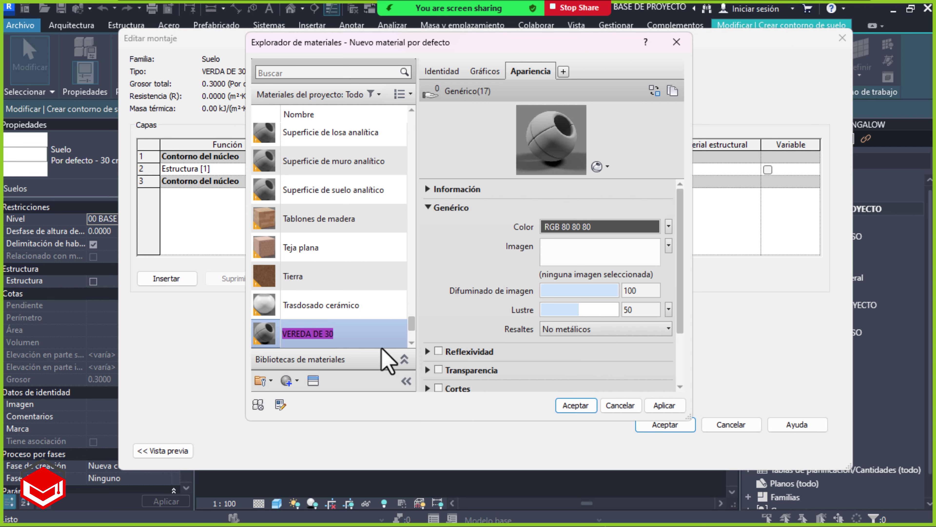
type("CONCRE")
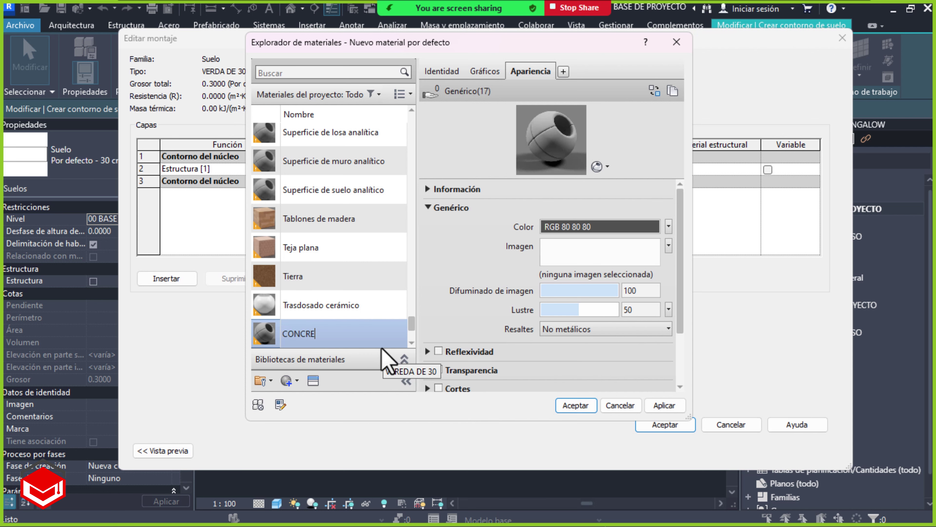
type("TO GRIS")
key("Return")
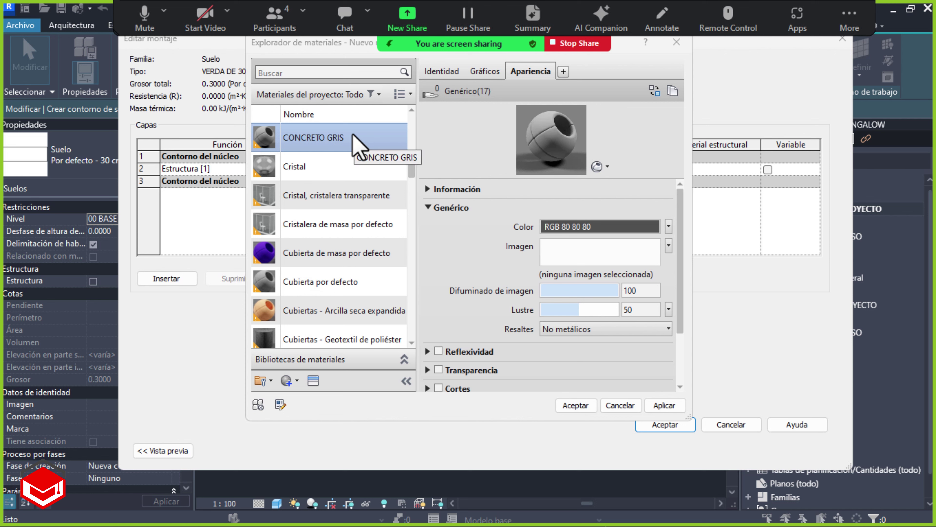
scroll(332, 273, "down", 1)
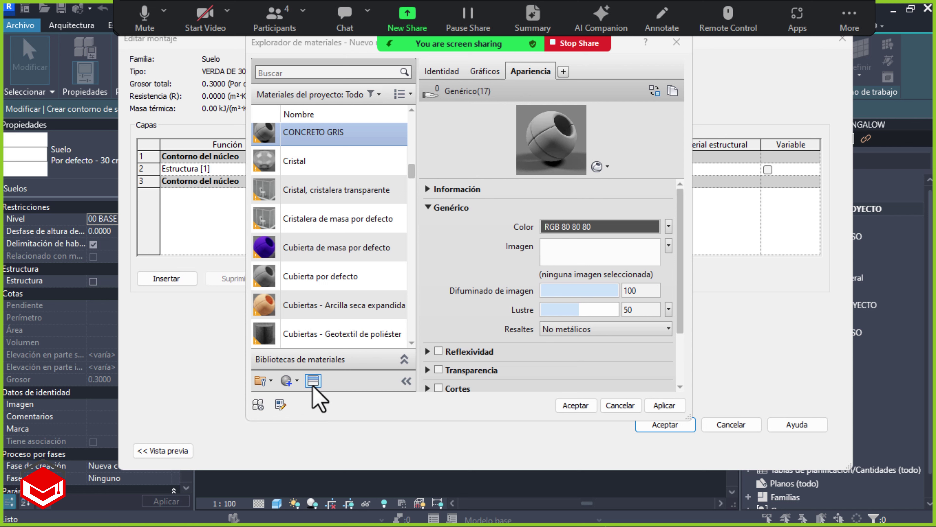
Browse the appearance library to the Hormigón > Moldeado in situ concrete finishes
left_click(313, 381)
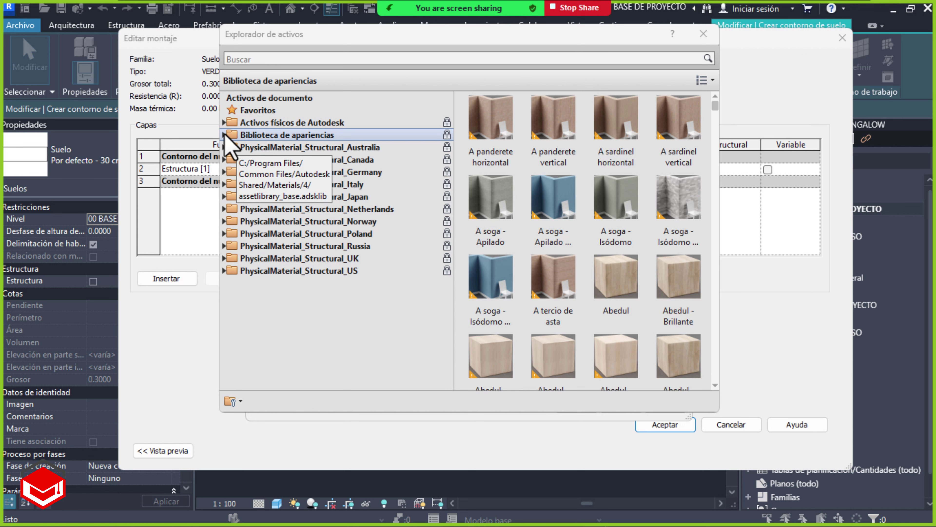
left_click(224, 135)
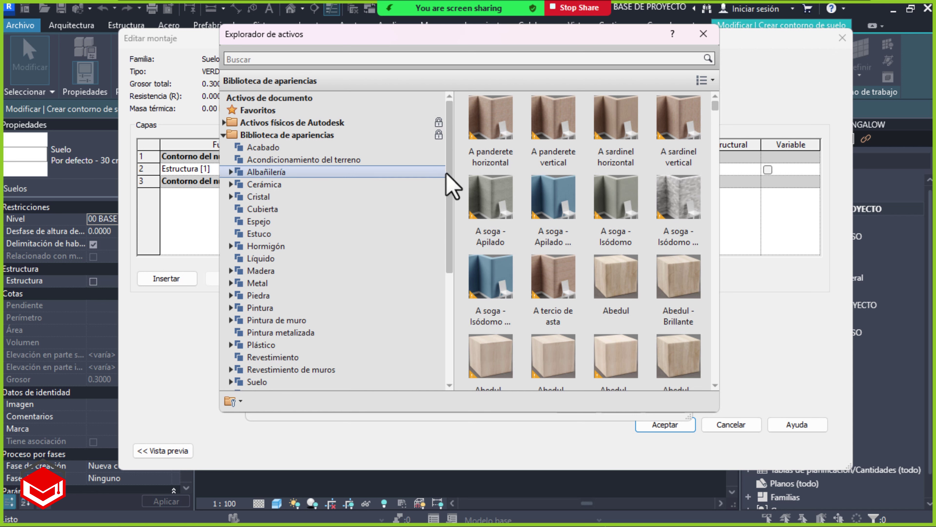
left_click_drag(448, 179, 450, 218)
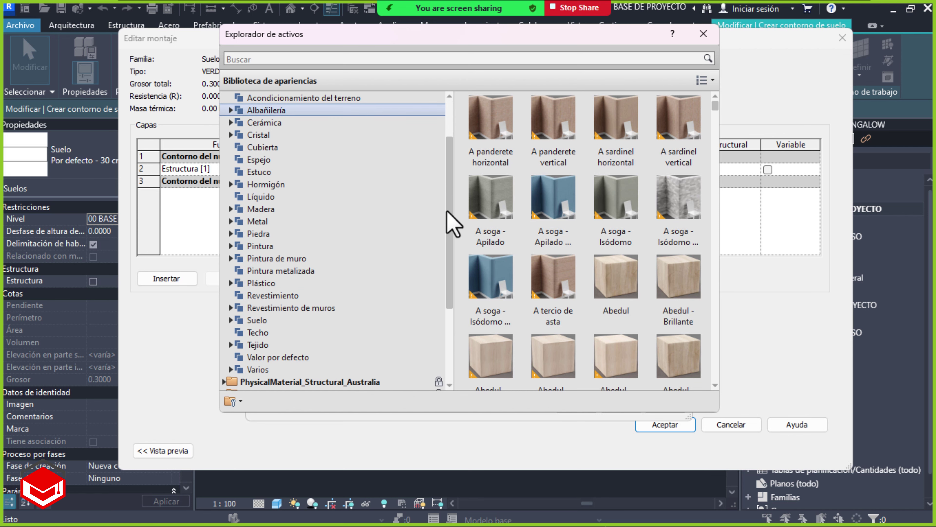
scroll(347, 193, "down", 1)
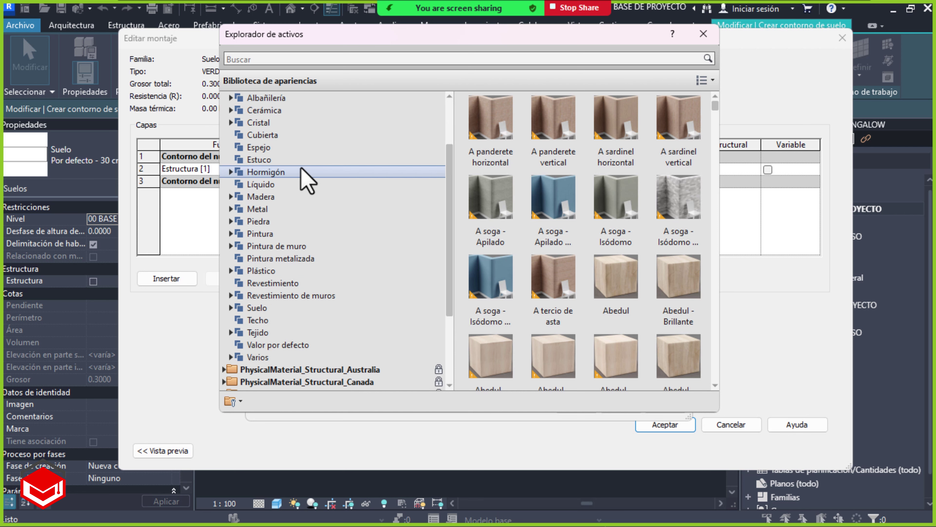
left_click(266, 174)
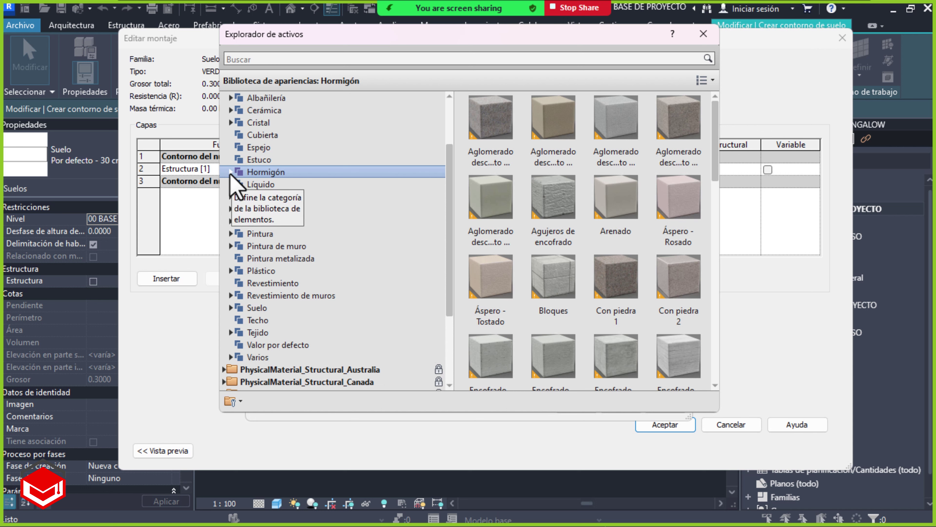
left_click(231, 172)
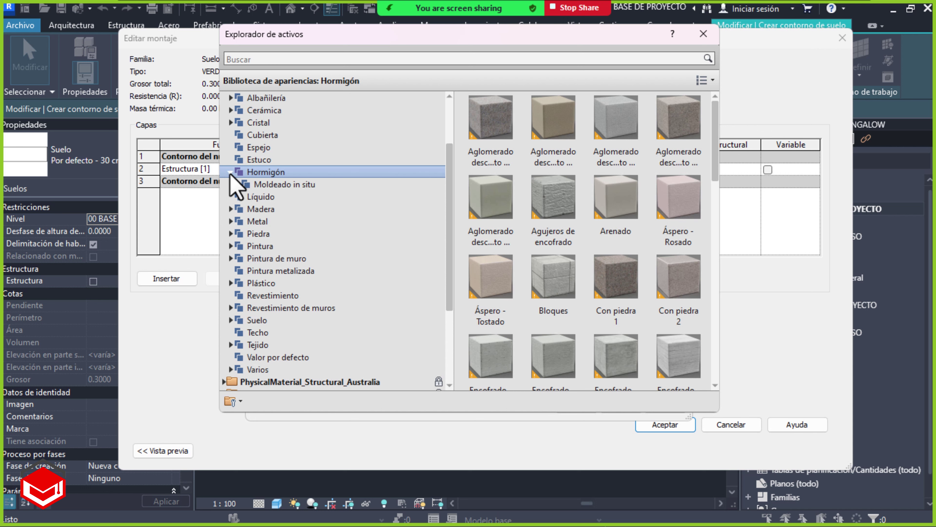
left_click(295, 185)
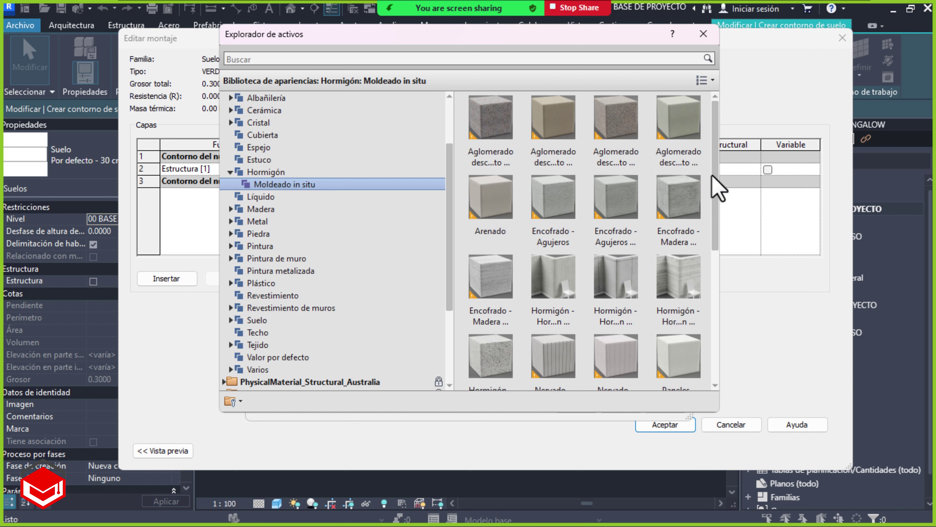
left_click_drag(716, 167, 725, 302)
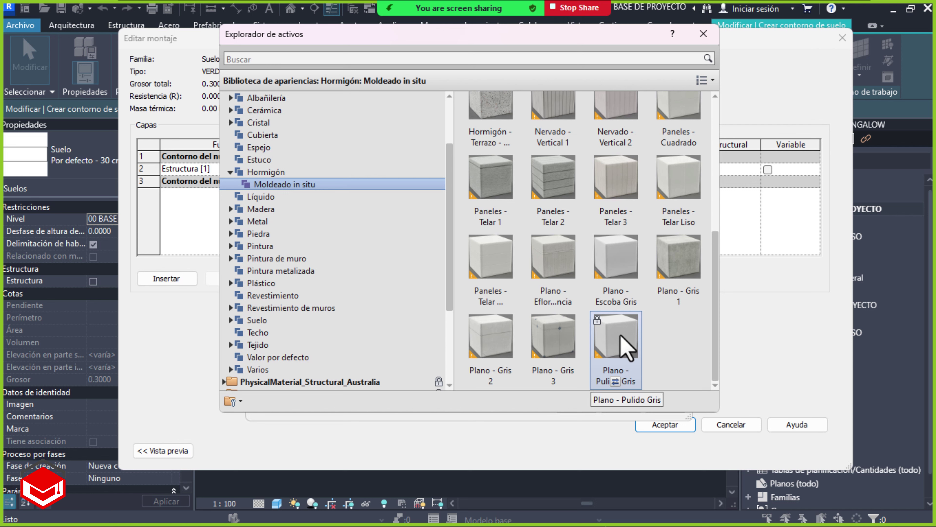
scroll(675, 192, "up", 1)
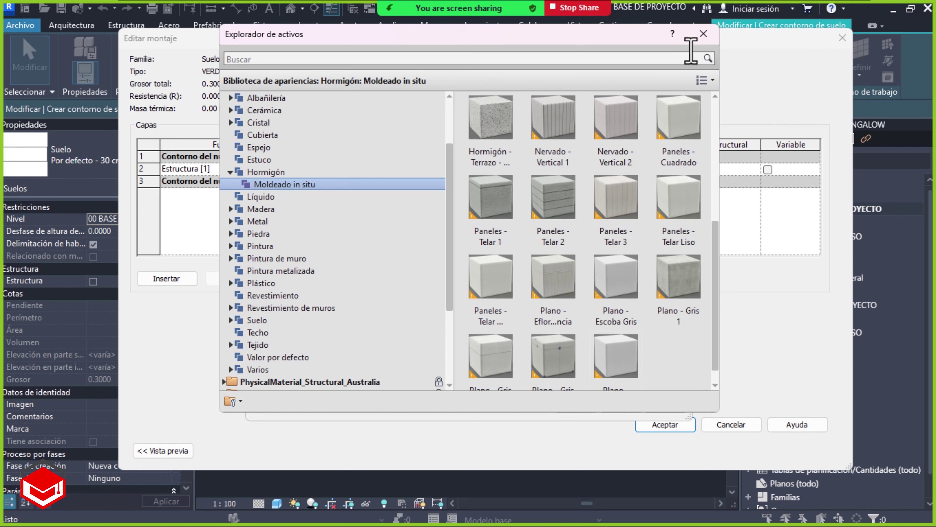
Close the appearance library and accept CONCRETO GRIS as the Estructura layer material
left_click(704, 36)
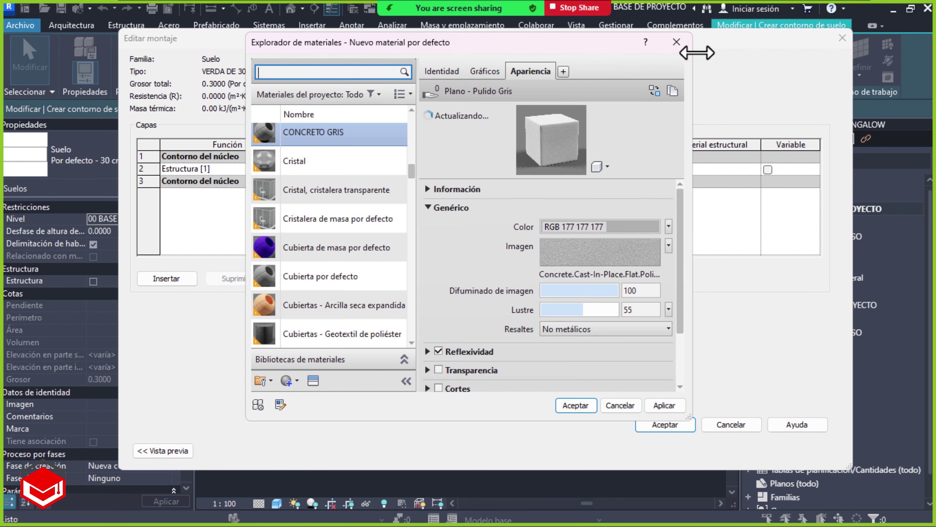
left_click_drag(561, 53, 542, 46)
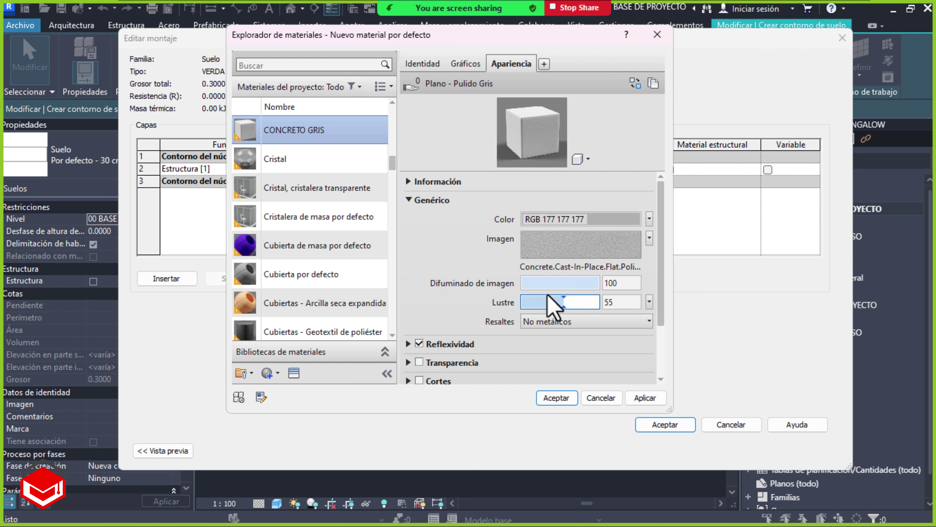
left_click(557, 398)
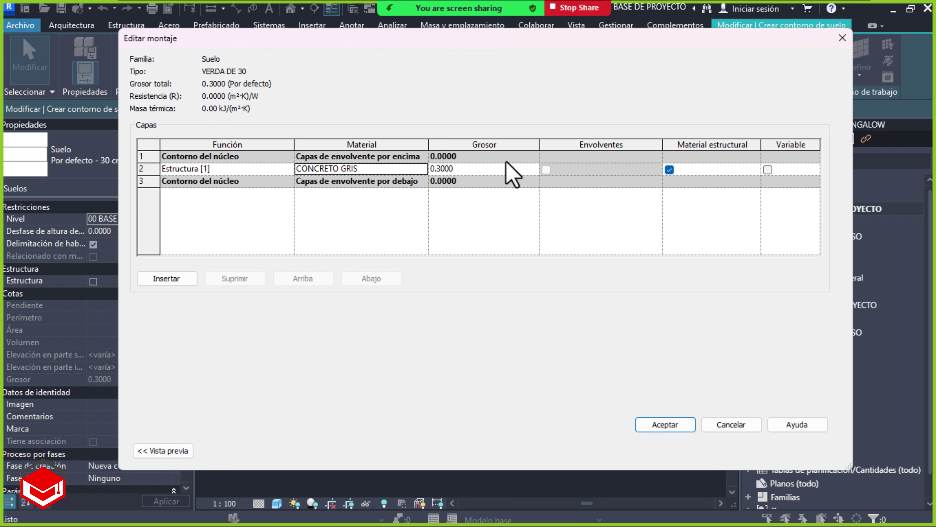
key("alt+Tab")
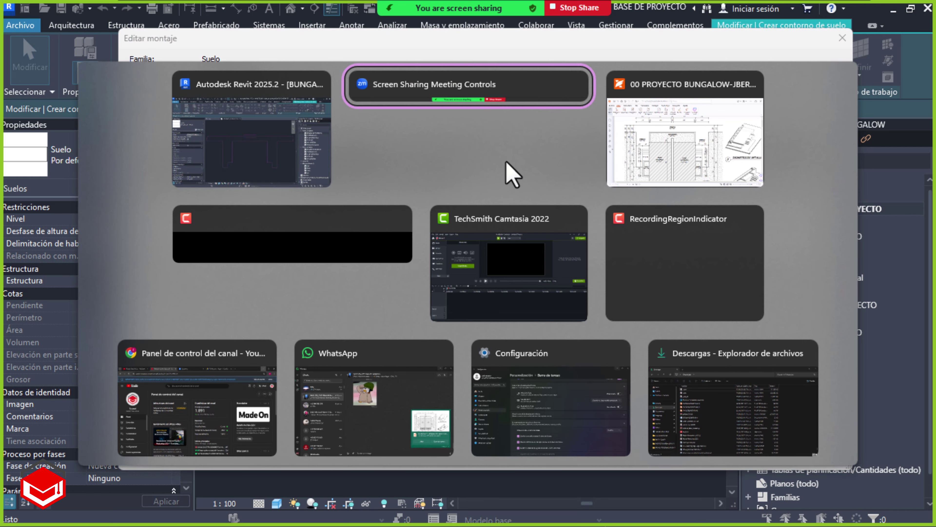
key("alt+Tab")
scroll(515, 251, "down", 5)
scroll(523, 265, "down", 10)
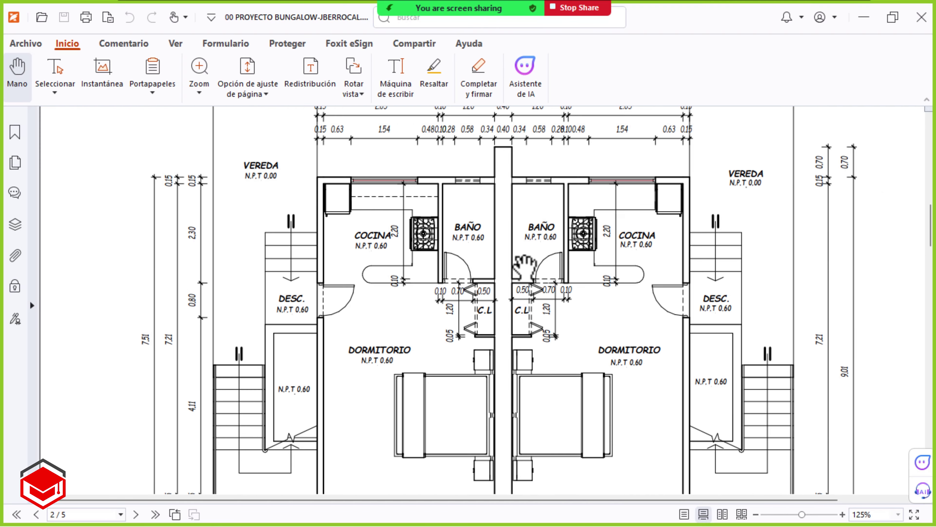
scroll(524, 265, "down", 5)
scroll(524, 265, "down", 5)
scroll(526, 266, "down", 5)
scroll(527, 266, "down", 5)
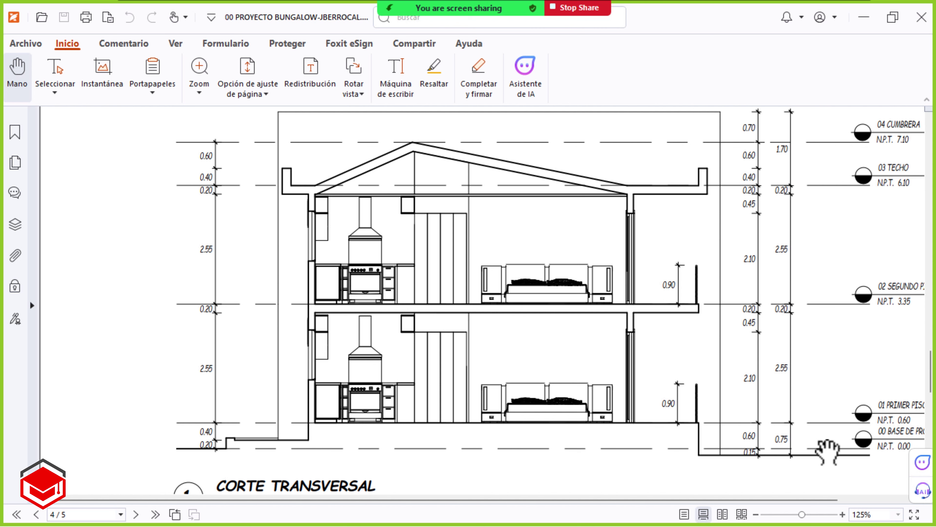
scroll(827, 450, "up", 2, "ctrl")
scroll(832, 443, "up", 2, "ctrl")
mouse_move(804, 428)
left_mouse_down()
mouse_move(735, 366)
mouse_move(723, 300)
left_mouse_up()
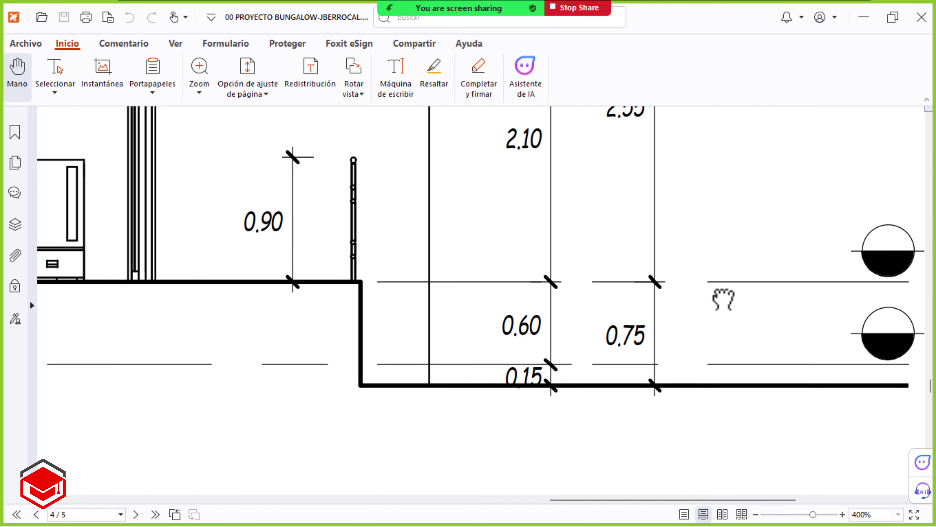
mouse_move(525, 336)
left_mouse_down()
mouse_move(602, 328)
mouse_move(620, 313)
mouse_move(747, 321)
mouse_move(540, 301)
left_mouse_up()
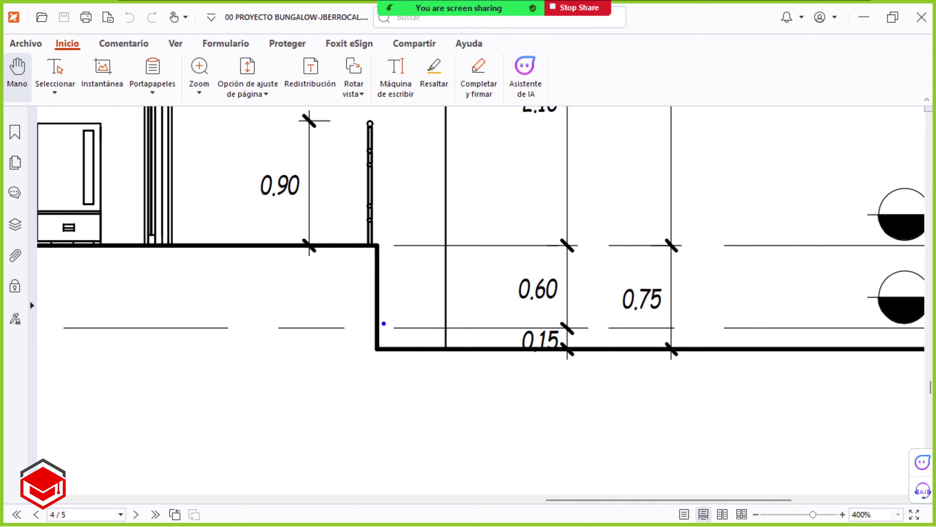
left_click_drag(376, 325, 569, 351)
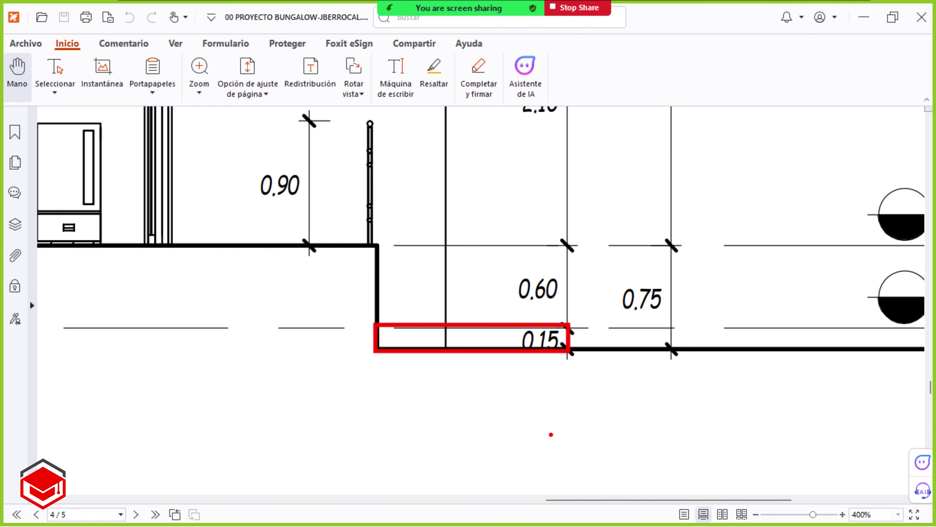
key("Escape")
key("alt+Tab")
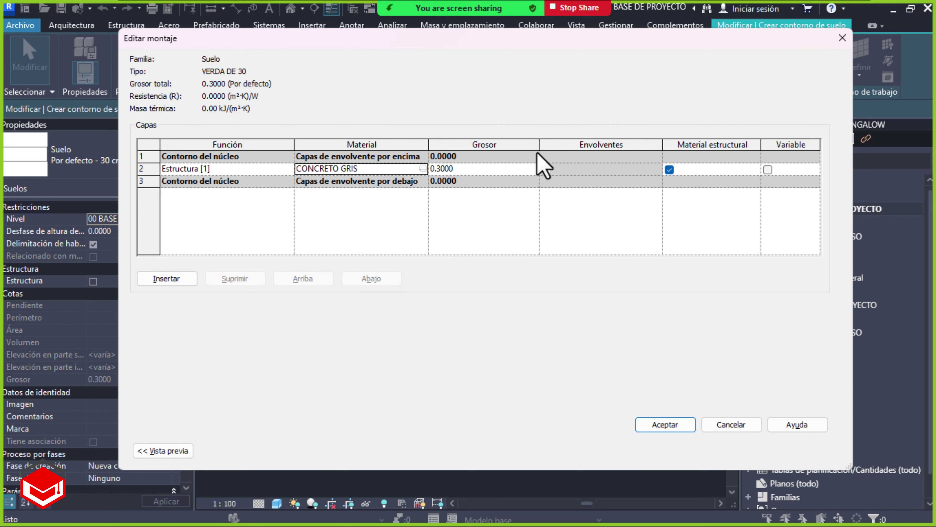
Accept the VERDA DE 30 layer assembly: CONCRETO GRIS structure at 0.3000 thickness
left_click(656, 423)
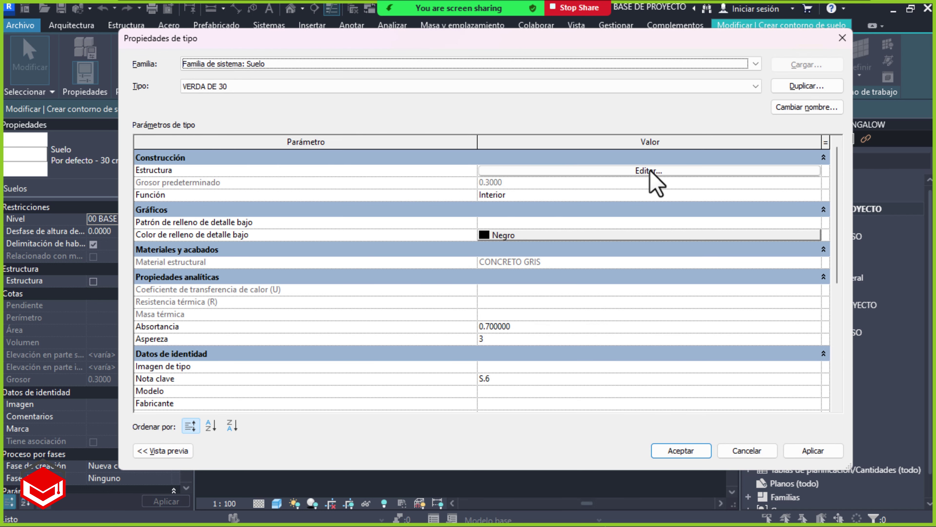
Apply the VERDA DE 30 type to the walkway sketch and delete the inner vertical boundary line
left_click(680, 450)
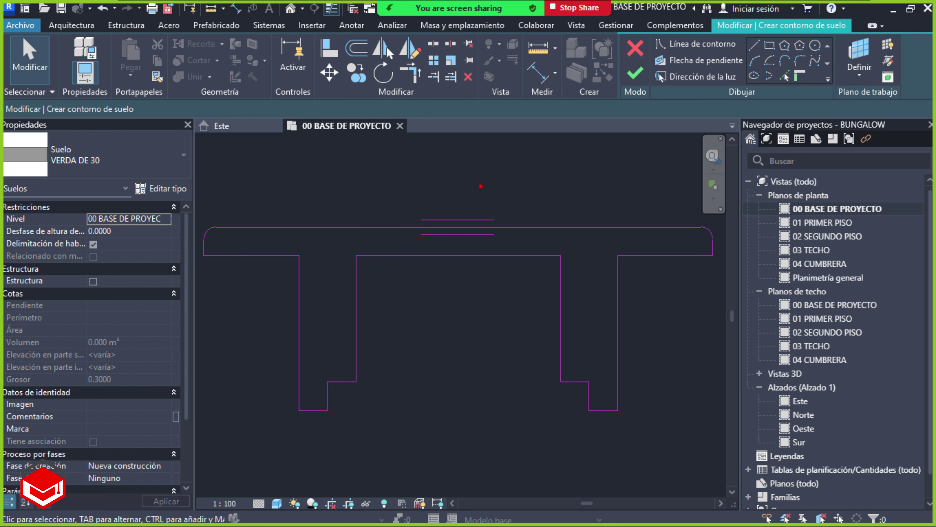
left_click_drag(610, 23, 660, 101)
left_click(277, 228)
left_click(559, 238)
left_click(561, 291)
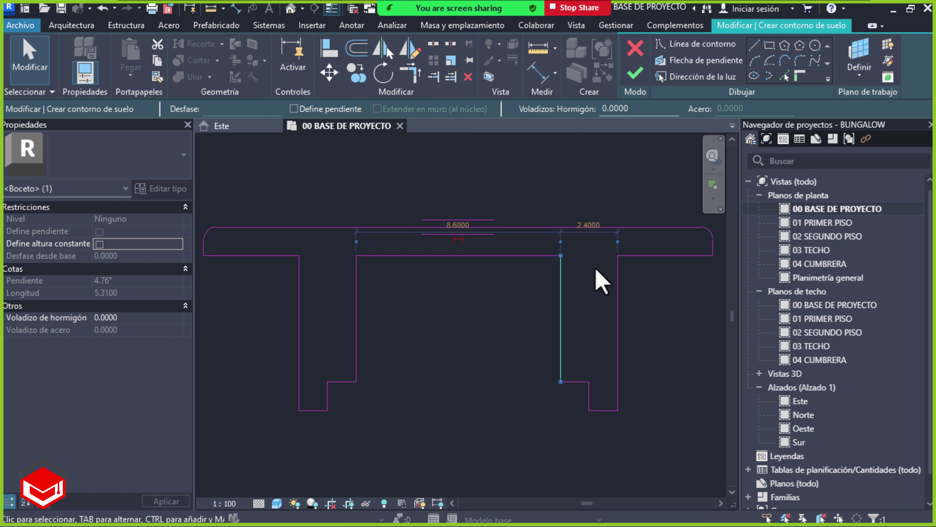
key("Delete")
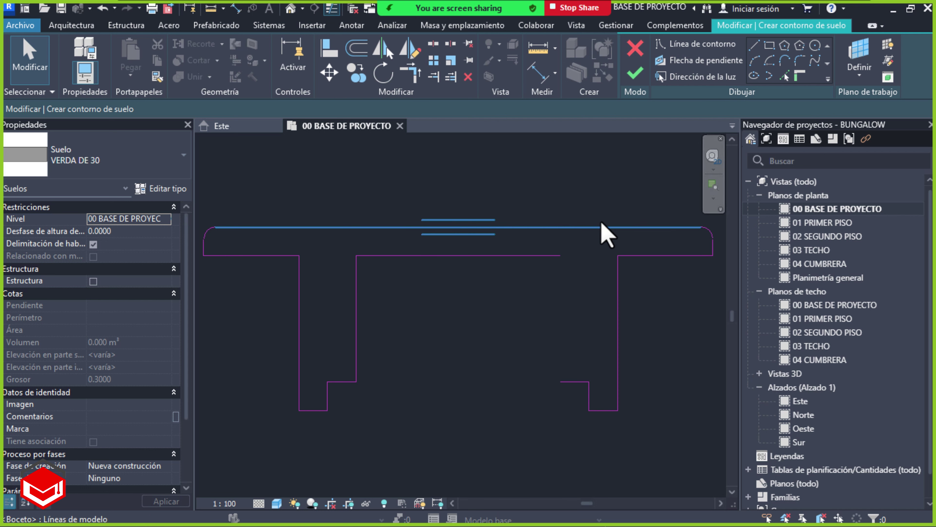
Try to finish the floor sketch and move the open-loop error to screen centre
left_click(634, 76)
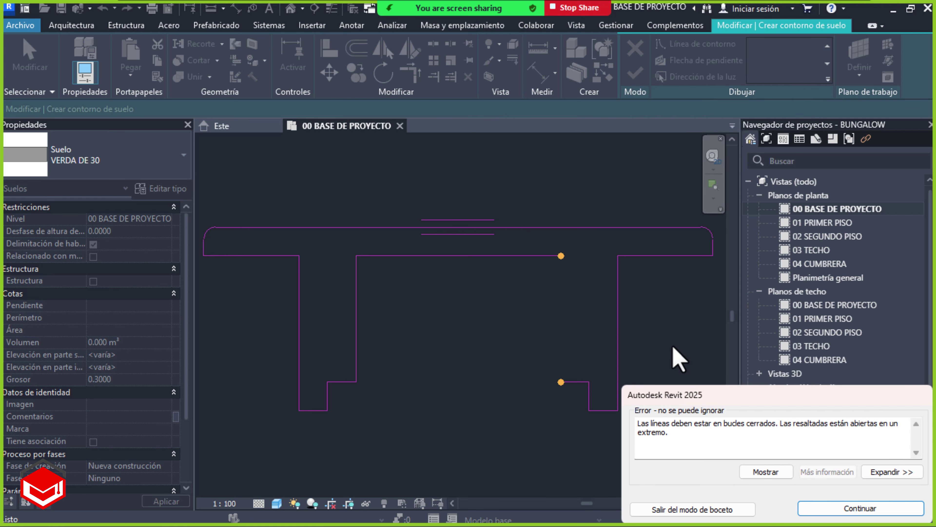
mouse_move(702, 394)
left_mouse_down()
mouse_move(415, 244)
mouse_move(292, 147)
left_mouse_up()
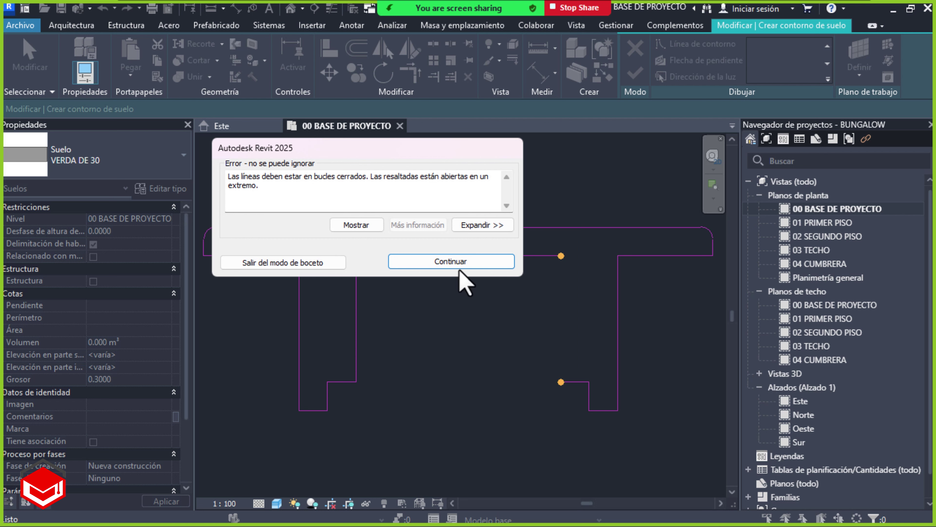
Continue past the error and redraw a 5.31 m vertical boundary line down from the top edge
left_click(467, 259)
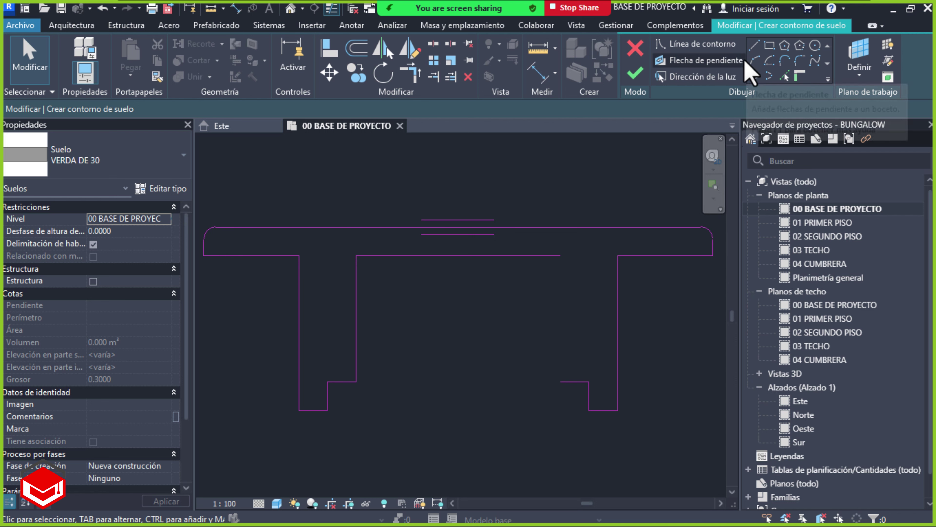
left_click(755, 46)
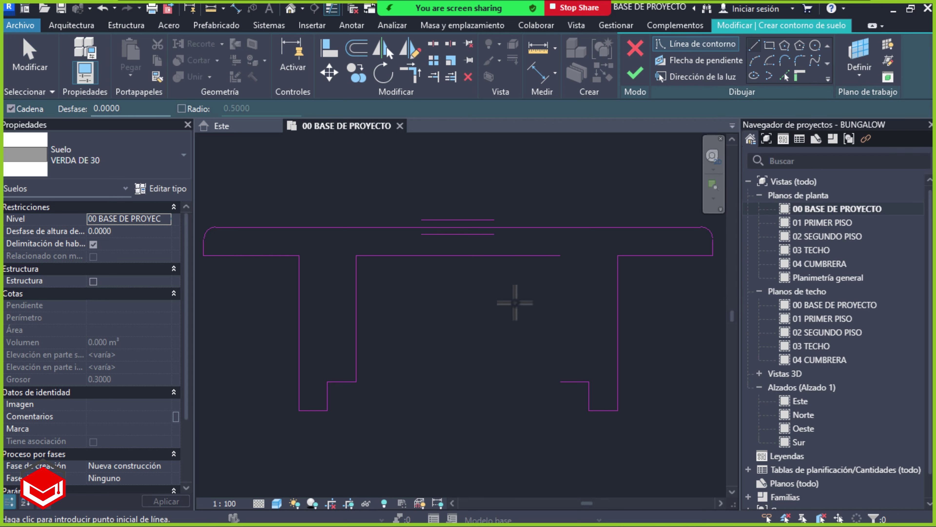
left_click(560, 255)
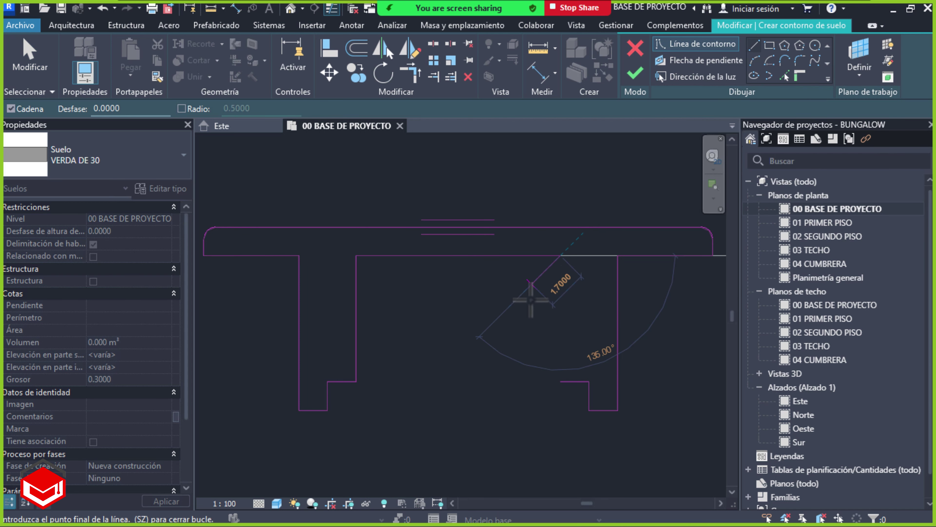
left_click(560, 381)
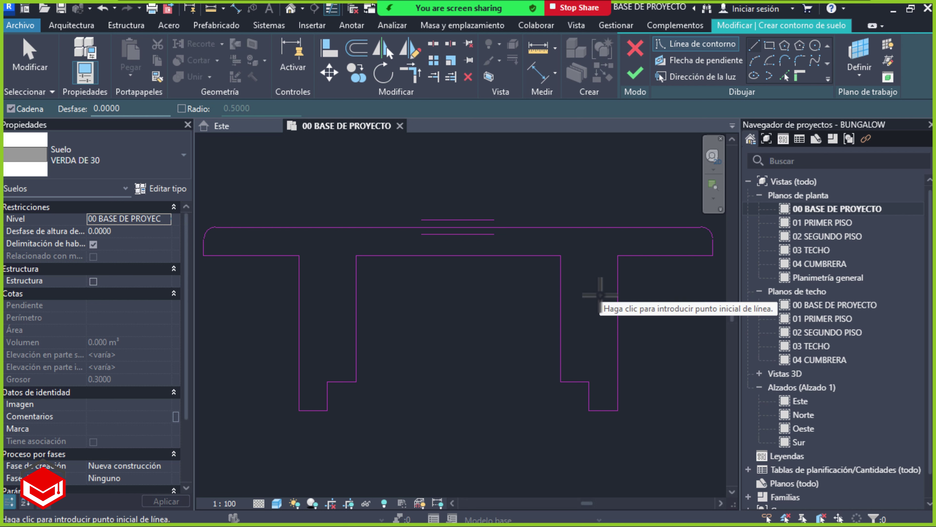
key("Escape")
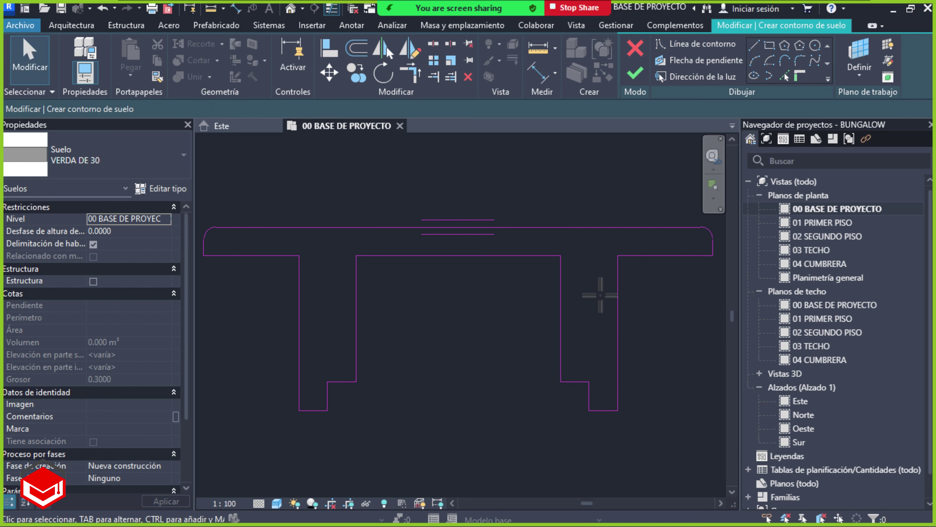
scroll(598, 312, "up", 1)
scroll(598, 318, "up", 1)
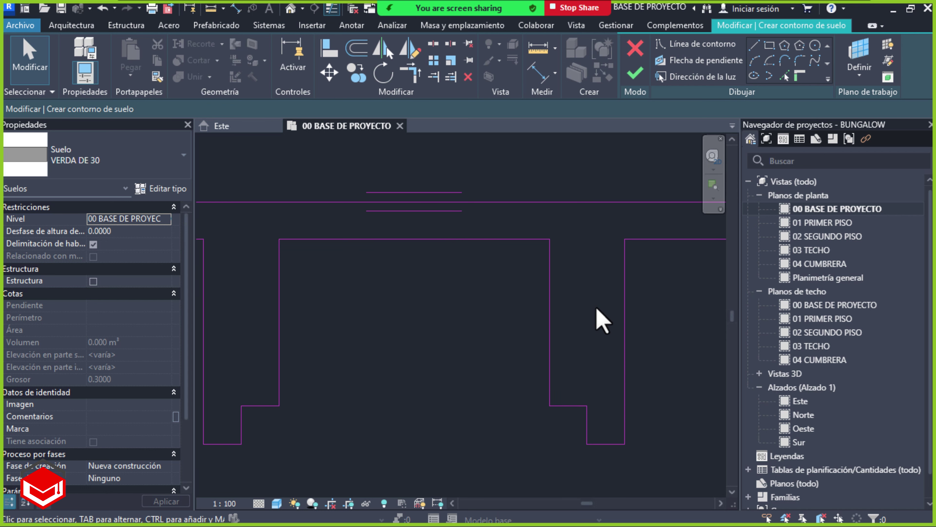
middle_click_drag(600, 318, 560, 316)
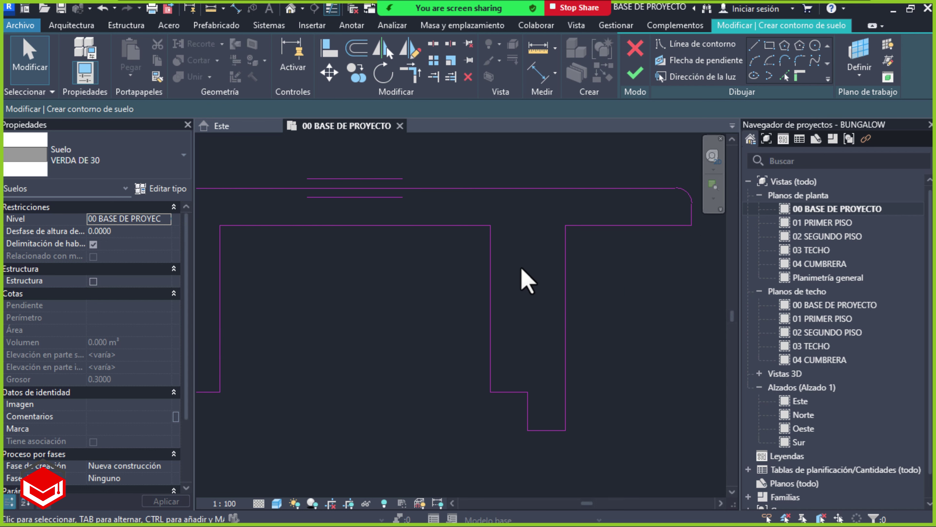
key("l")
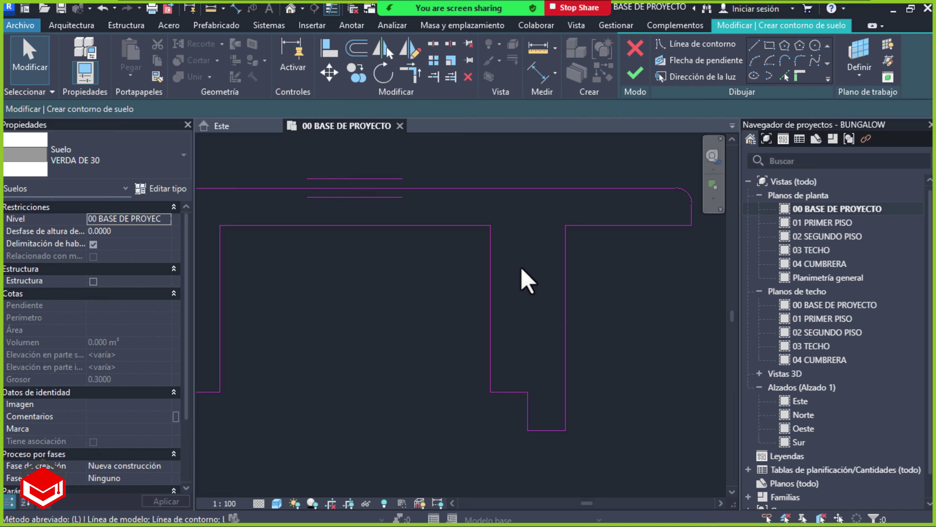
Draw a vertical boundary line from the inner top corner to the bottom step, then close the overlap warning
left_click(754, 46)
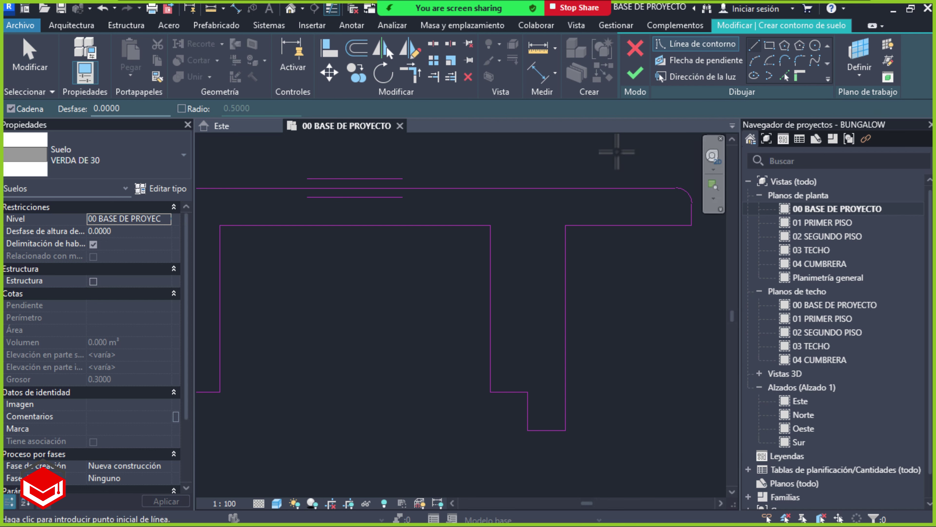
left_click(566, 225)
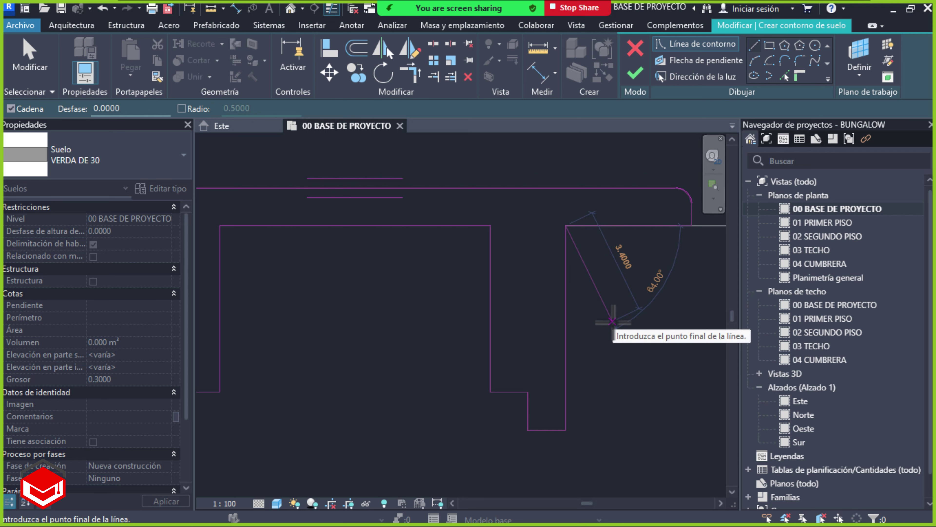
left_click(565, 430)
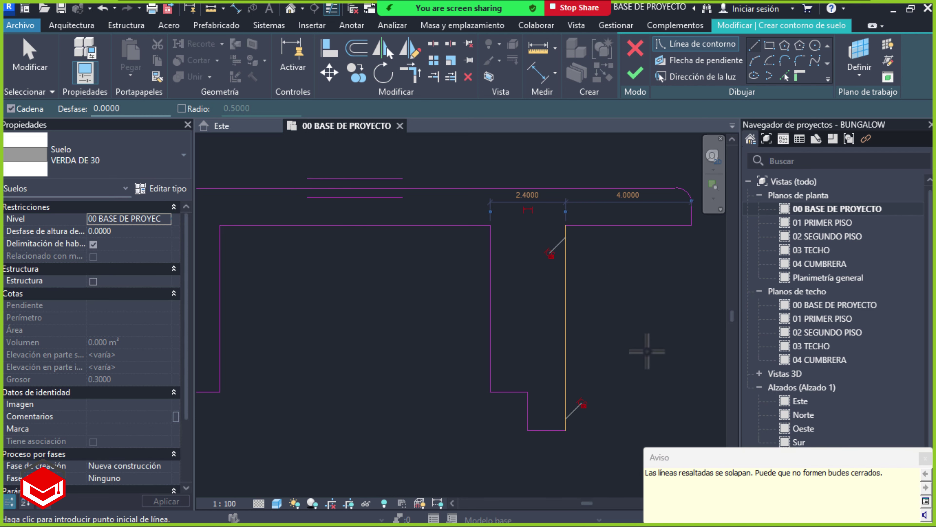
key("Escape")
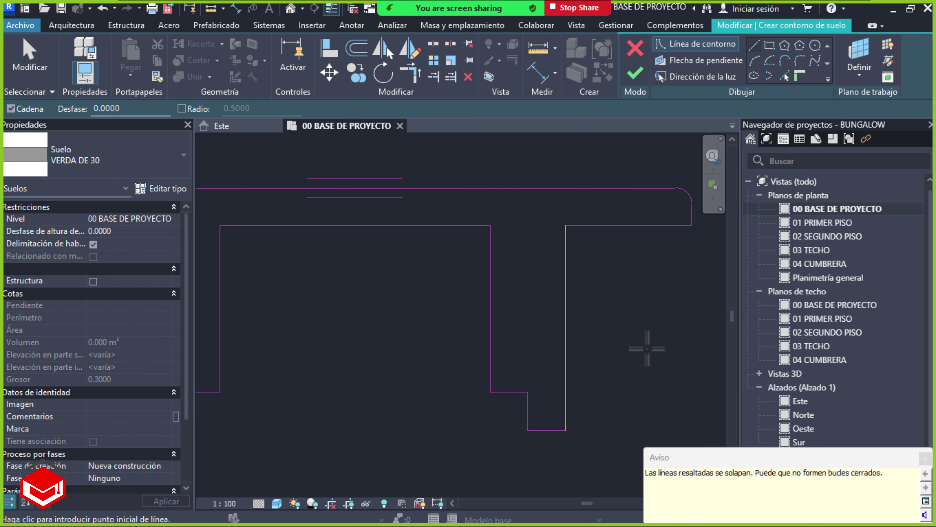
key("Escape")
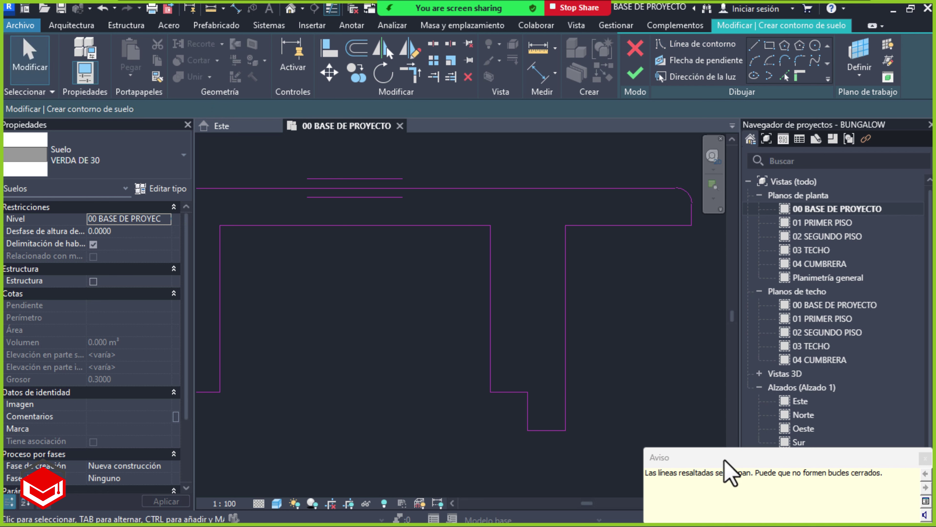
left_click_drag(722, 512, 420, 232)
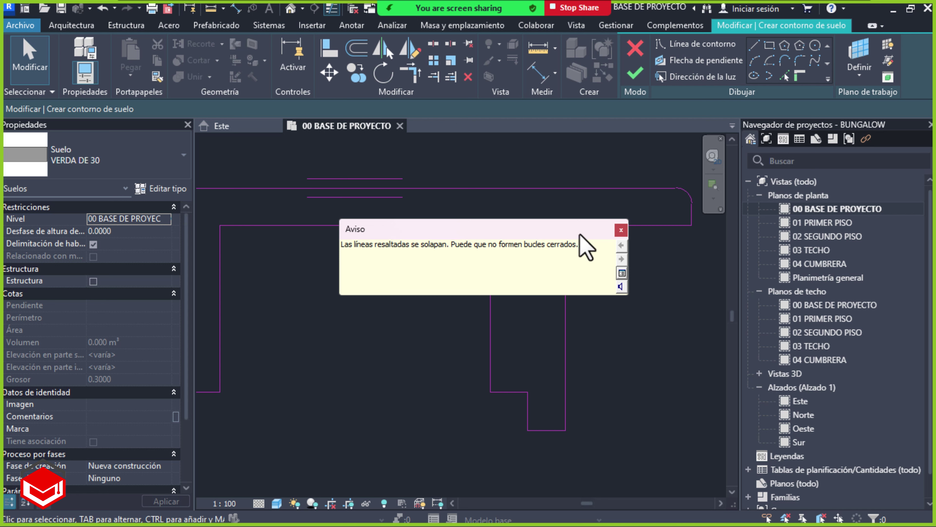
left_click(621, 229)
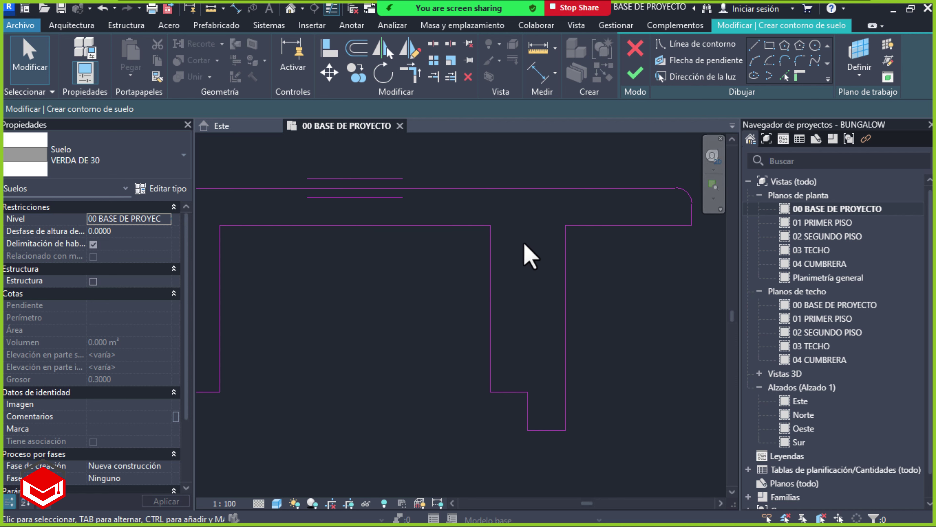
left_click(634, 75)
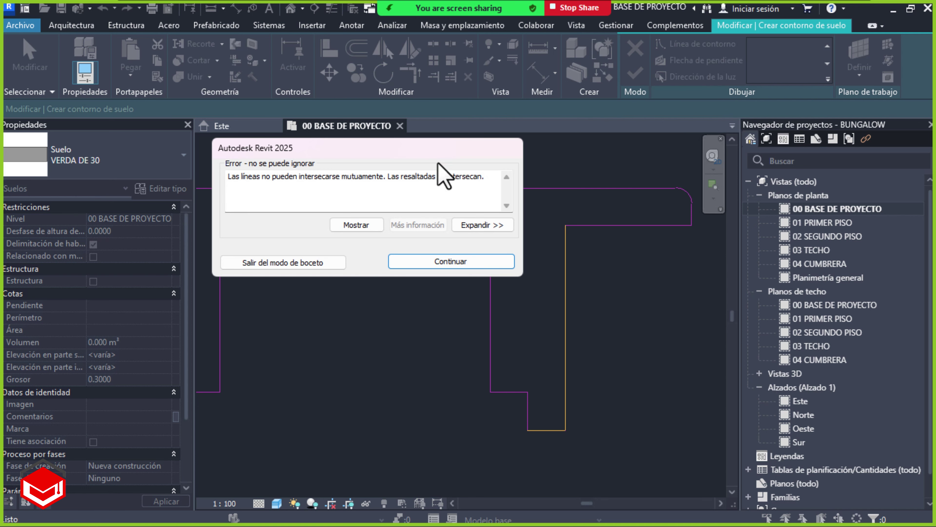
left_click_drag(425, 154, 532, 196)
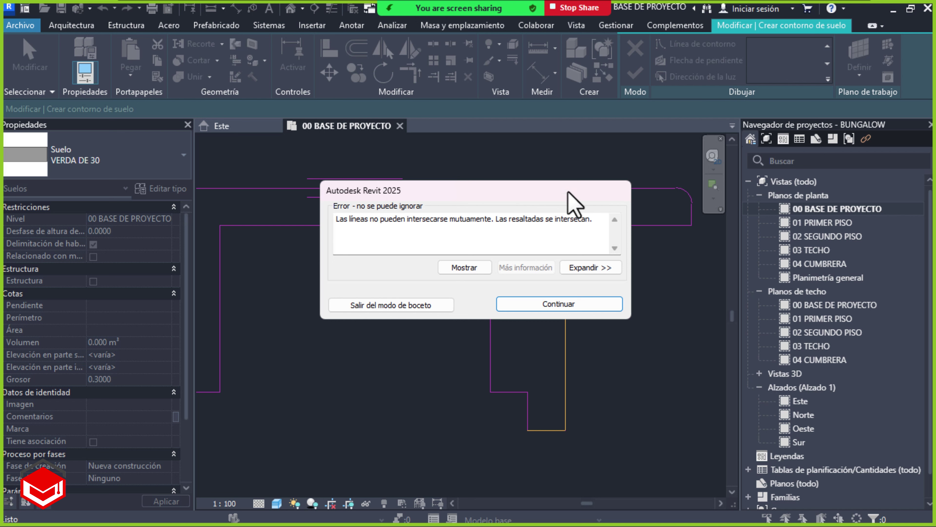
left_click_drag(571, 192, 399, 191)
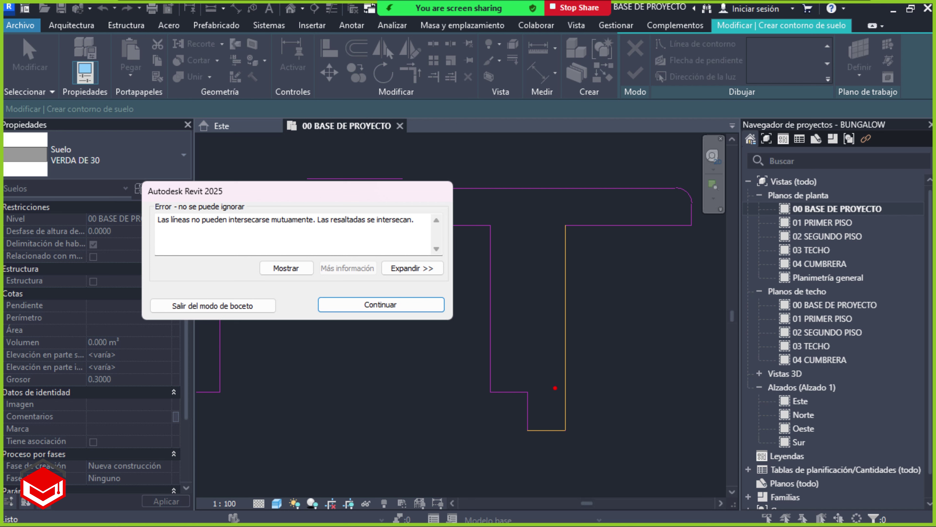
left_click_drag(516, 422, 576, 442)
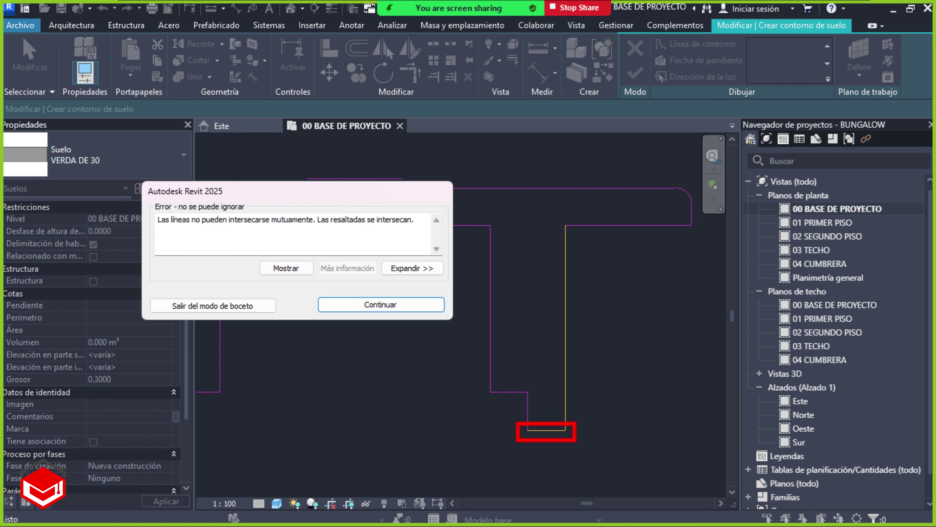
mouse_move(536, 218)
left_mouse_down()
mouse_move(559, 245)
mouse_move(585, 390)
left_mouse_up()
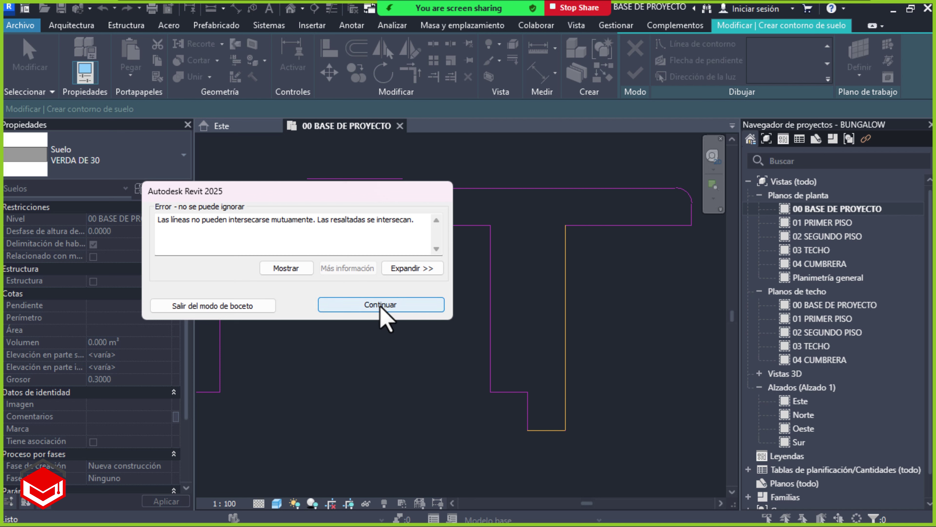
left_click(382, 318)
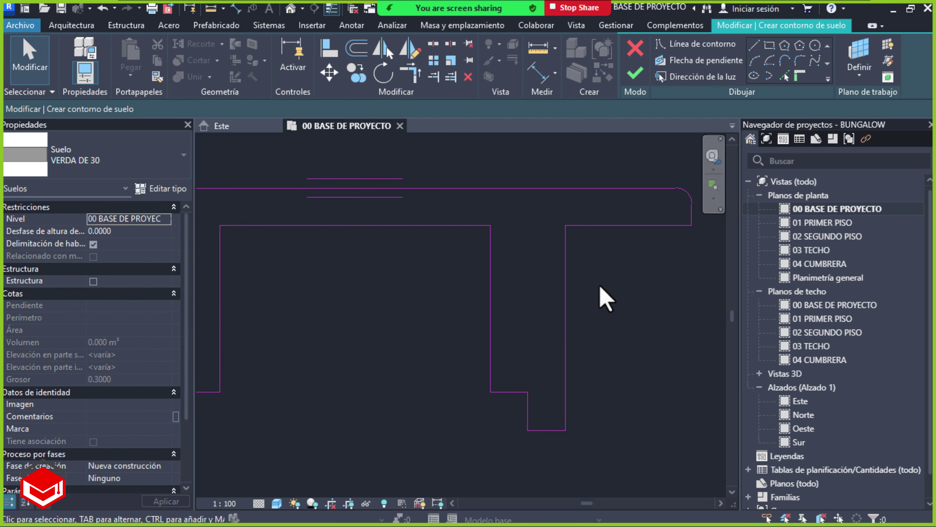
Select and deselect the vertical boundary line, then zoom out to the whole T-shaped sketch
left_click(566, 314)
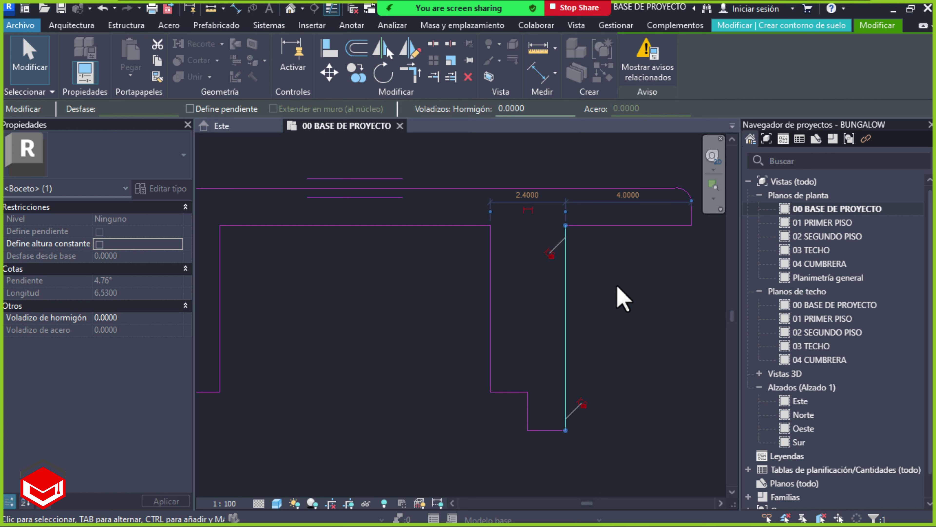
key("Escape")
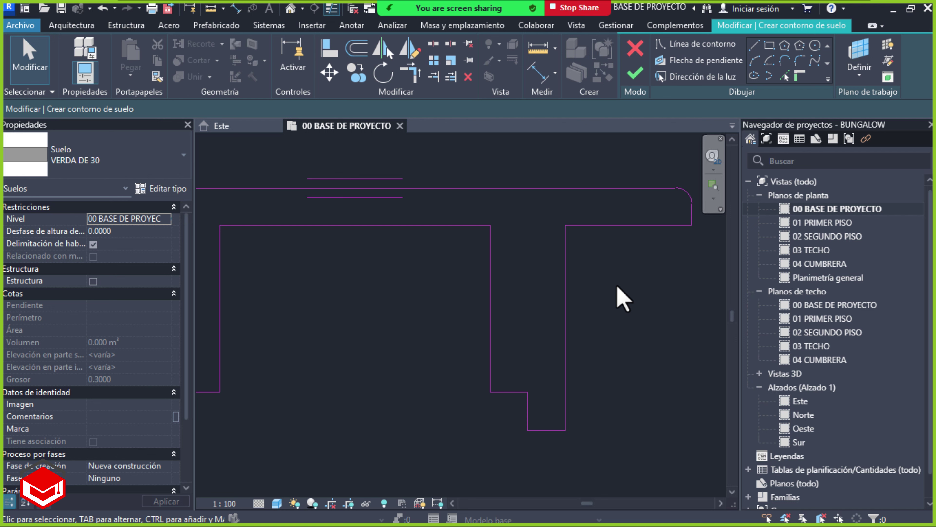
scroll(623, 299, "down", 3)
mouse_move(605, 287)
middle_mouse_down()
mouse_move(585, 236)
mouse_move(575, 288)
middle_mouse_up()
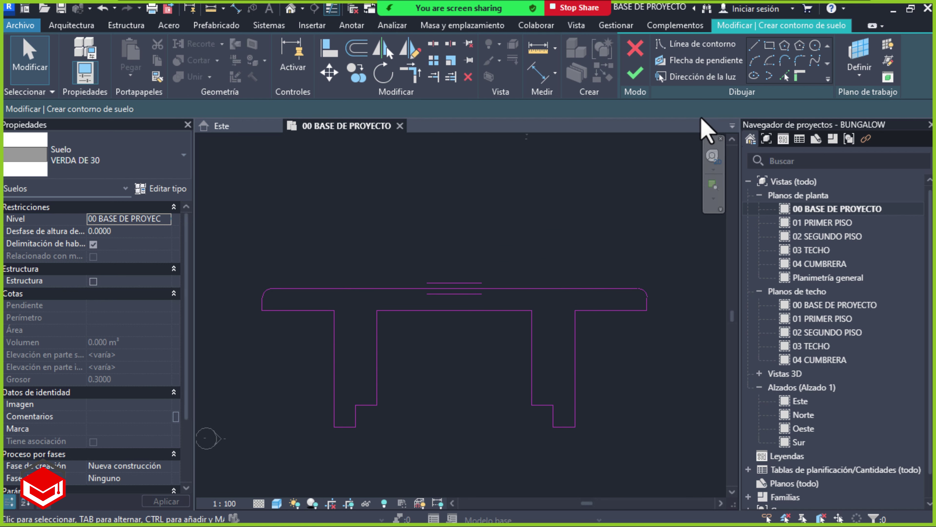
Start a boundary line above the outline, abandon it, and bring the floor outline back into view
left_click(754, 51)
middle_click_drag(595, 188, 549, 330)
scroll(538, 295, "down", 2)
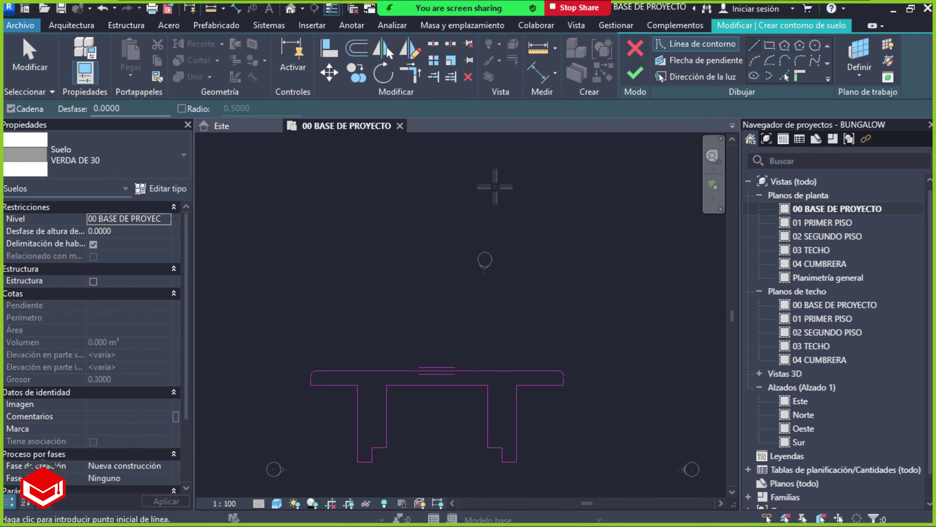
left_click(507, 181)
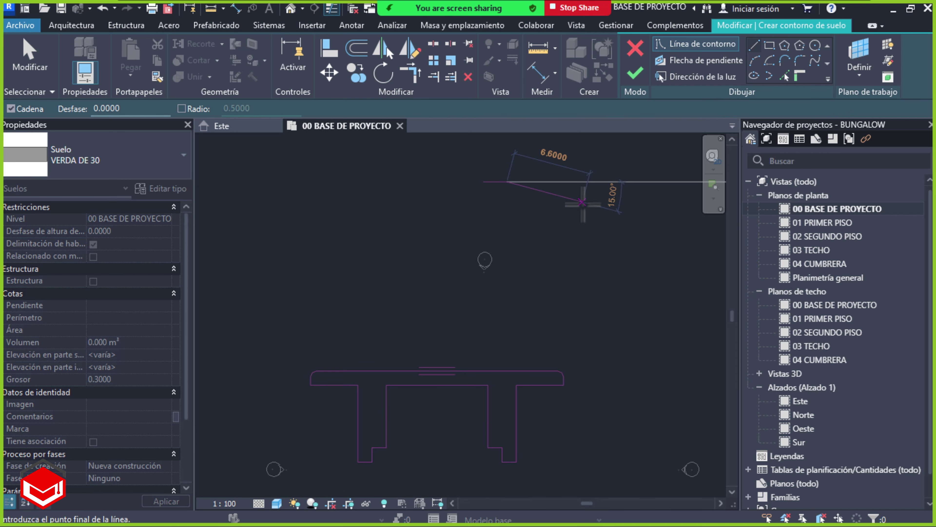
key("Escape")
key("Escape")
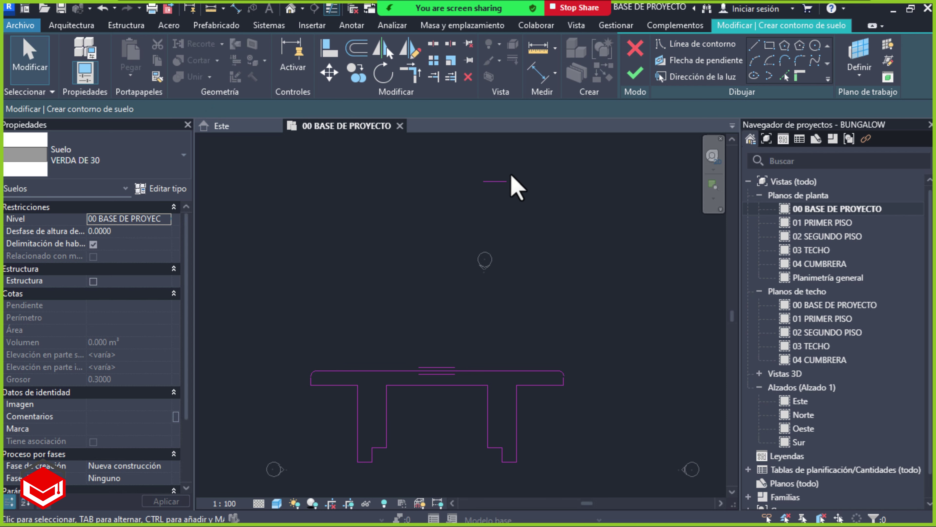
scroll(476, 355, "up", 2)
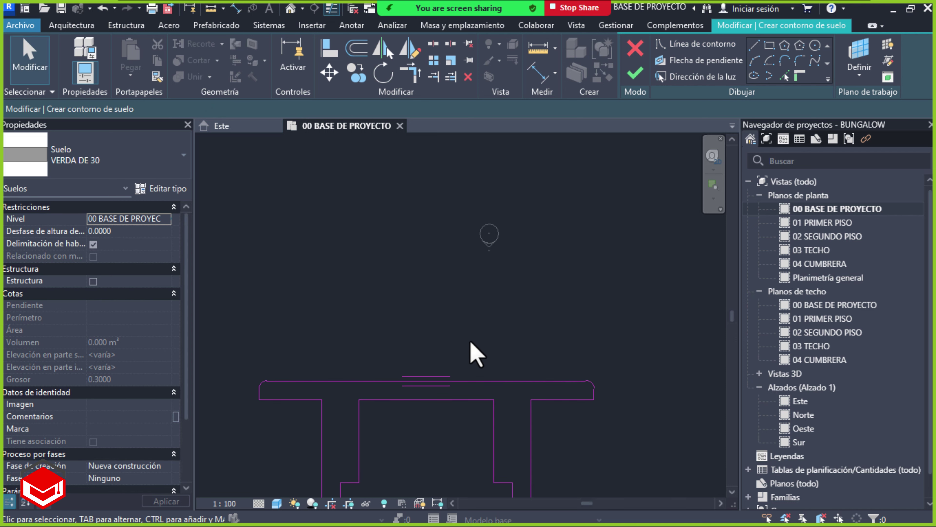
middle_click_drag(509, 326, 536, 262)
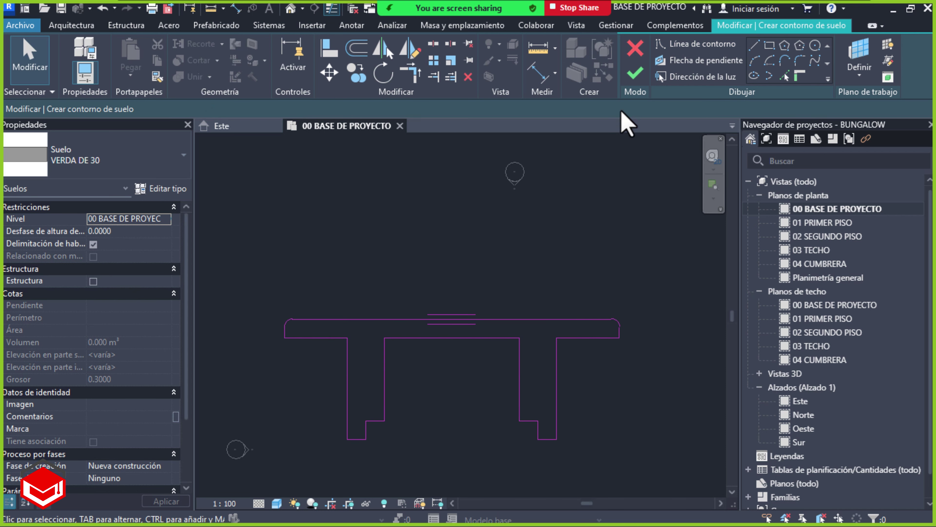
left_click(637, 73)
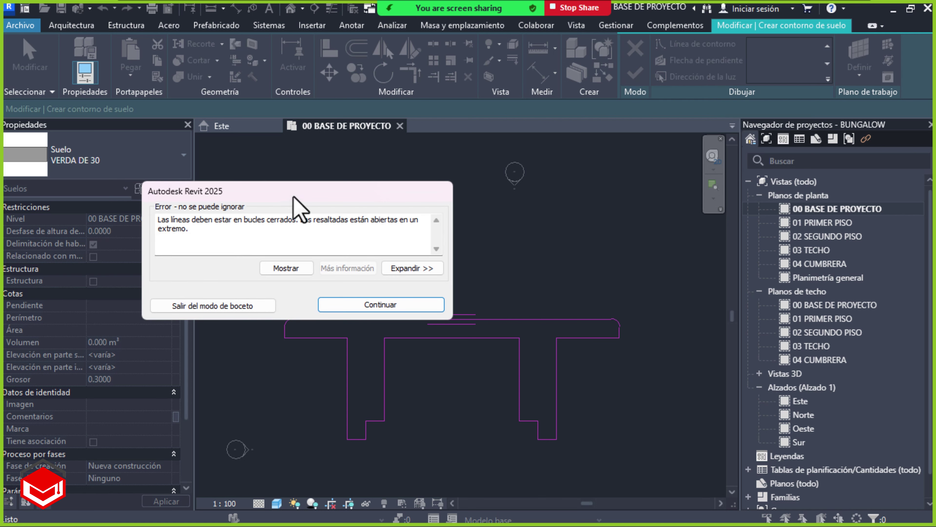
left_click_drag(363, 196, 468, 180)
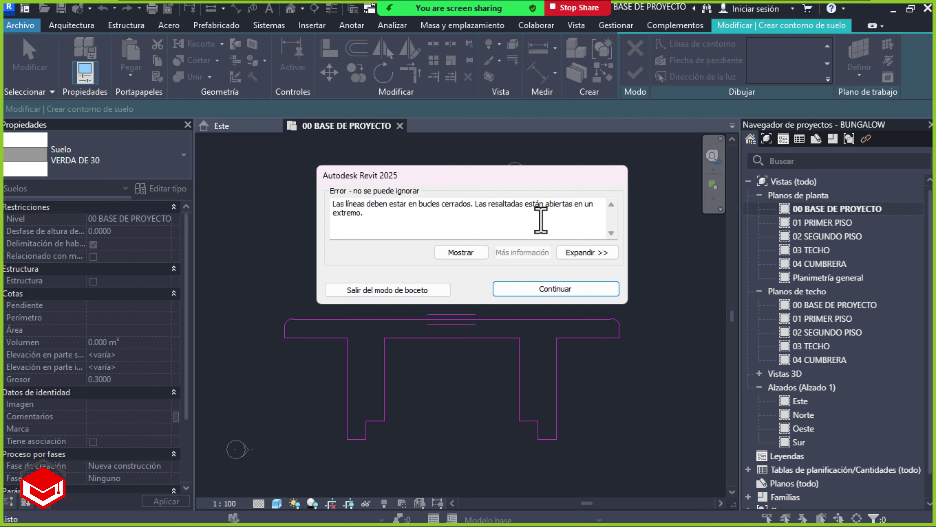
mouse_move(477, 177)
left_mouse_down()
mouse_move(672, 176)
mouse_move(778, 153)
left_mouse_up()
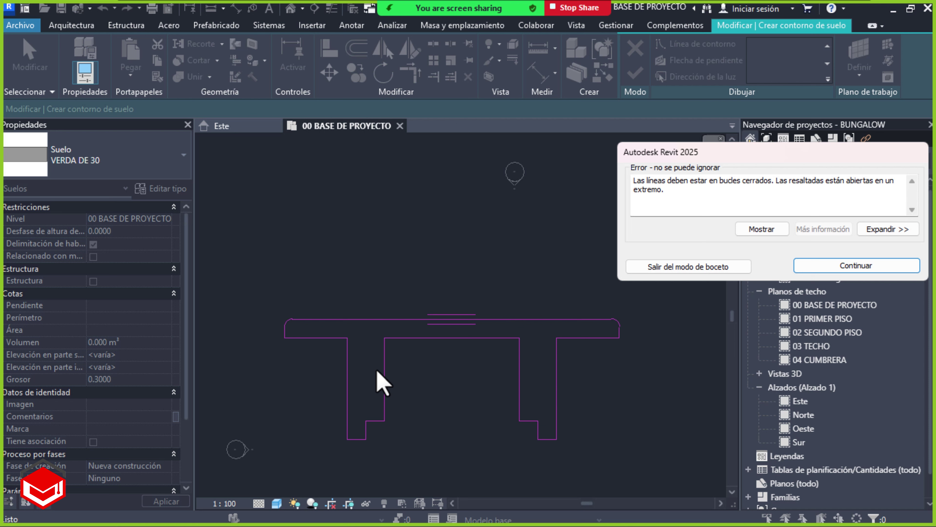
left_click(820, 265)
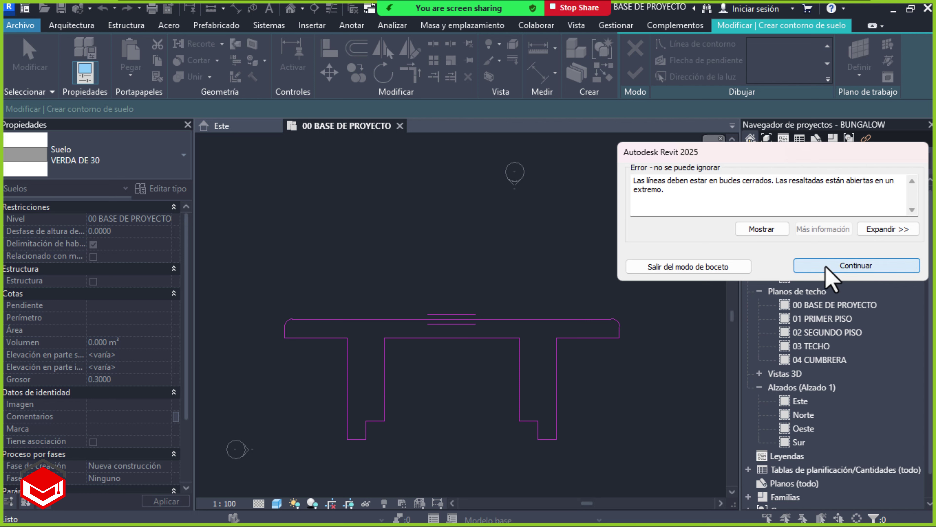
scroll(425, 381, "up", 1)
middle_click_drag(428, 378, 428, 310)
scroll(425, 300, "up", 1)
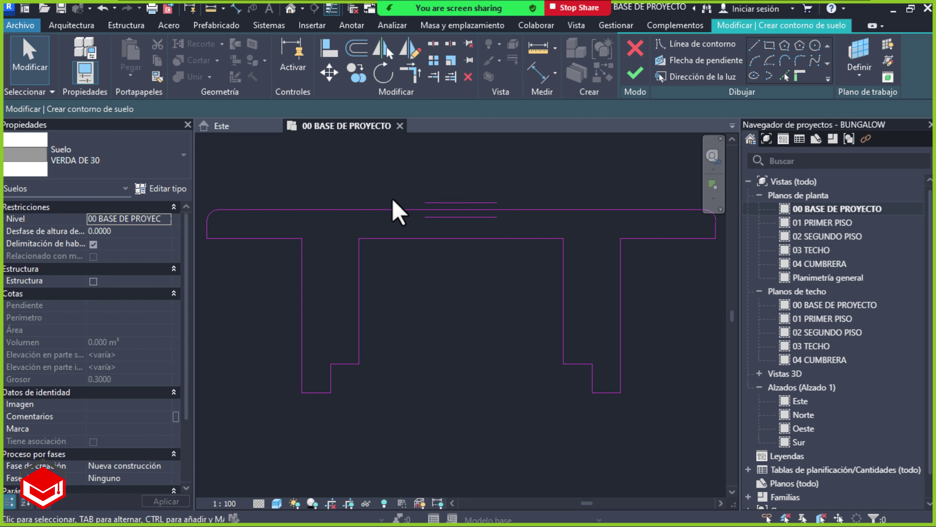
Zoom out, delete the stray line far above the walkway outline, and zoom back onto the sketch
scroll(469, 310, "down", 2)
scroll(471, 310, "down", 2)
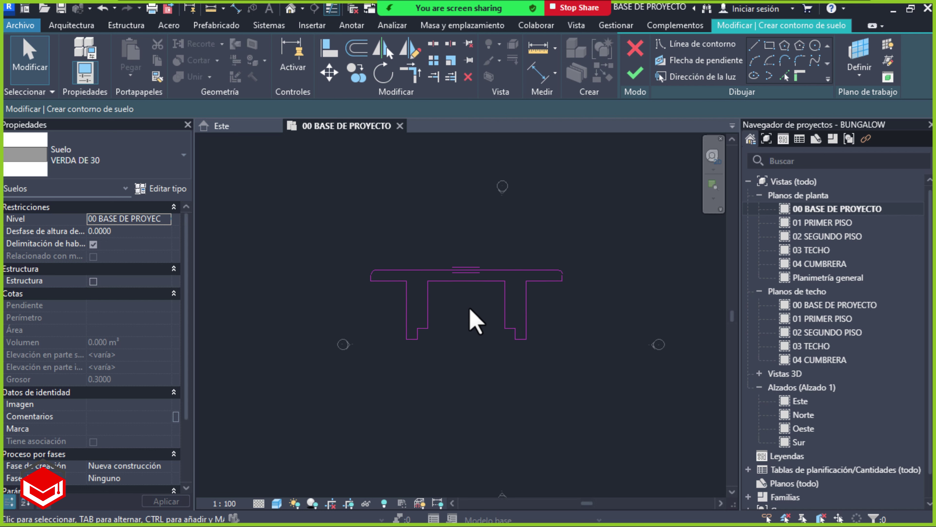
scroll(470, 309, "down", 1)
mouse_move(519, 232)
middle_mouse_down()
mouse_move(517, 280)
mouse_move(558, 276)
middle_mouse_up()
scroll(519, 283, "up", 2)
left_click(520, 165)
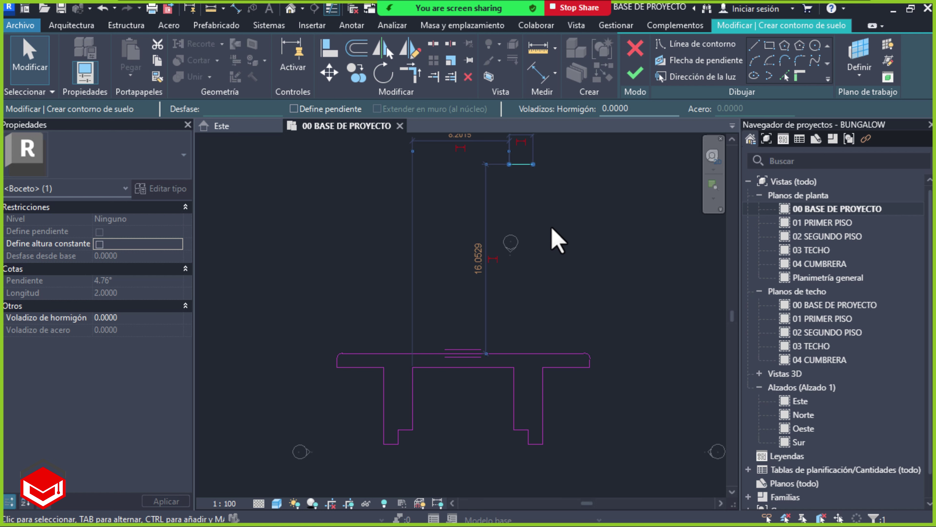
key("Delete")
scroll(456, 339, "up", 2)
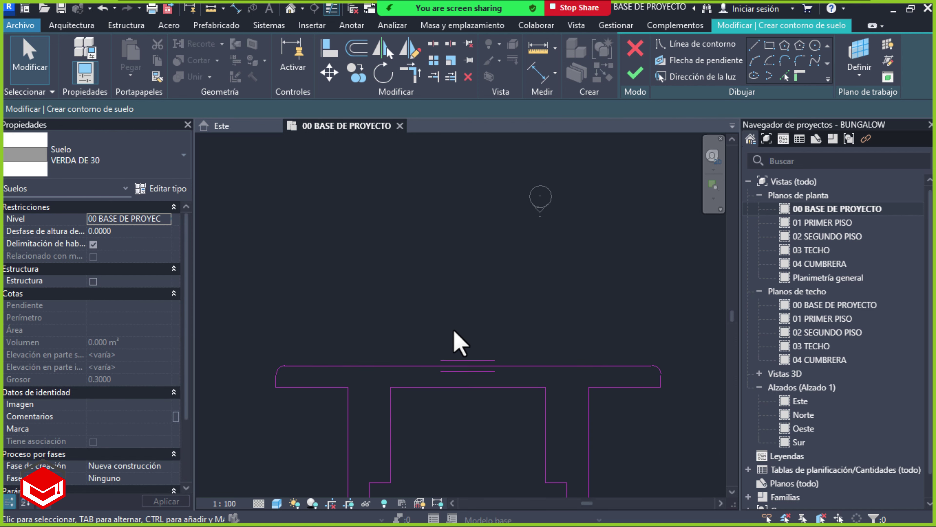
mouse_move(456, 338)
middle_mouse_down()
mouse_move(486, 203)
mouse_move(463, 186)
middle_mouse_up()
scroll(473, 232, "up", 1)
scroll(463, 186, "down", 1)
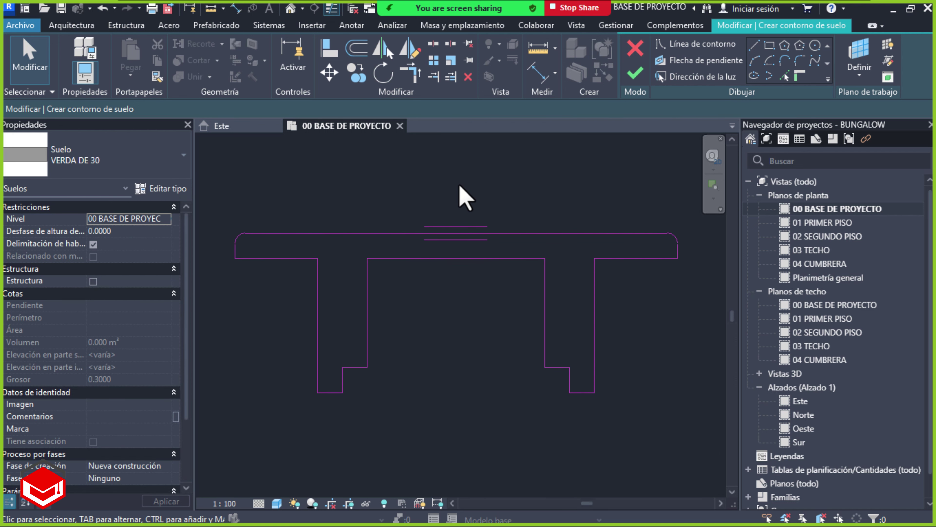
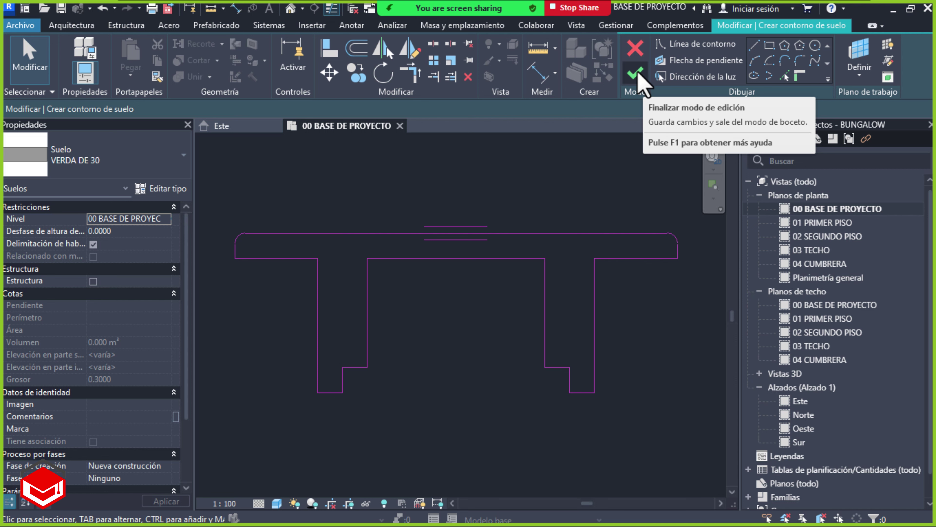
Finish the VERDA DE 30 floor sketch on 00 BASE DE PROYECTO and save the project
left_click(635, 75)
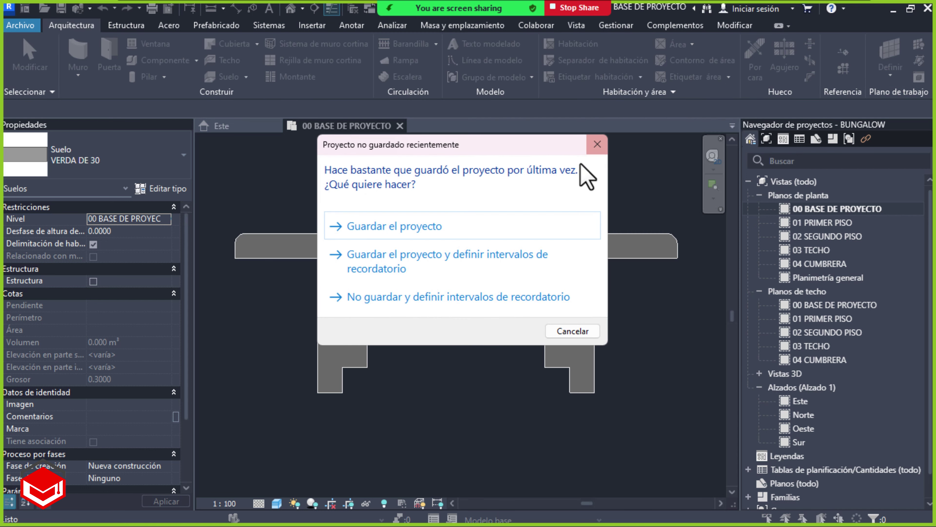
left_click_drag(440, 145, 544, 96)
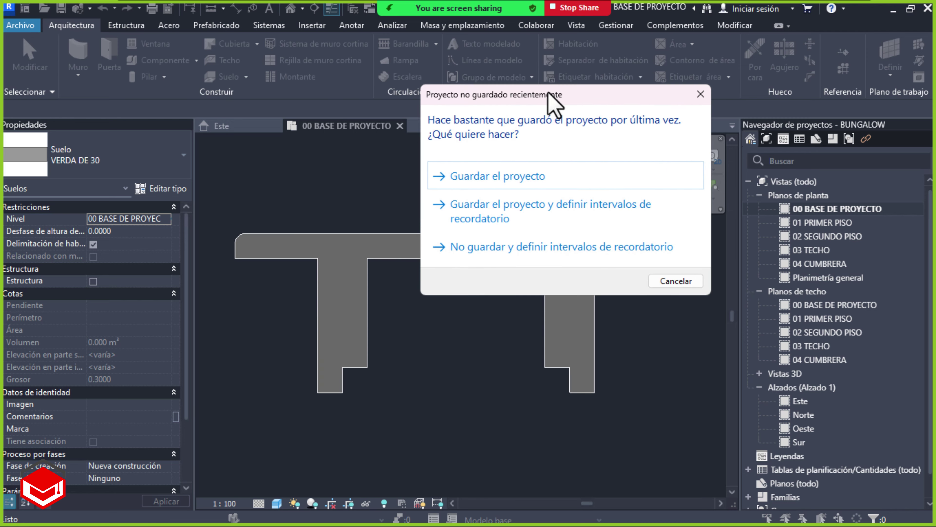
left_click(511, 176)
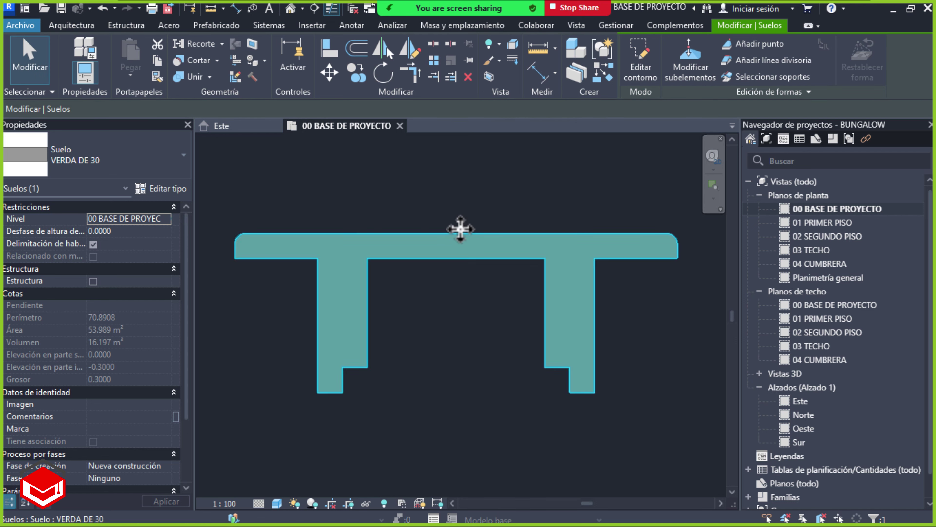
scroll(452, 333, "down", 1)
scroll(452, 334, "down", 2)
Recentre the 00 BASE DE PROYECTO plan and crossing-select the VERDA DE 30 floor slab
left_click(452, 335)
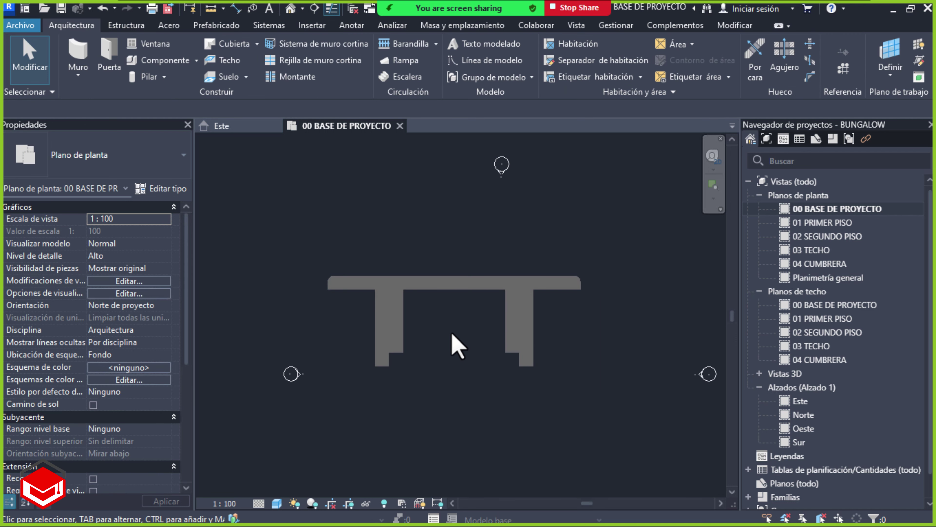
middle_click_drag(465, 352, 443, 350)
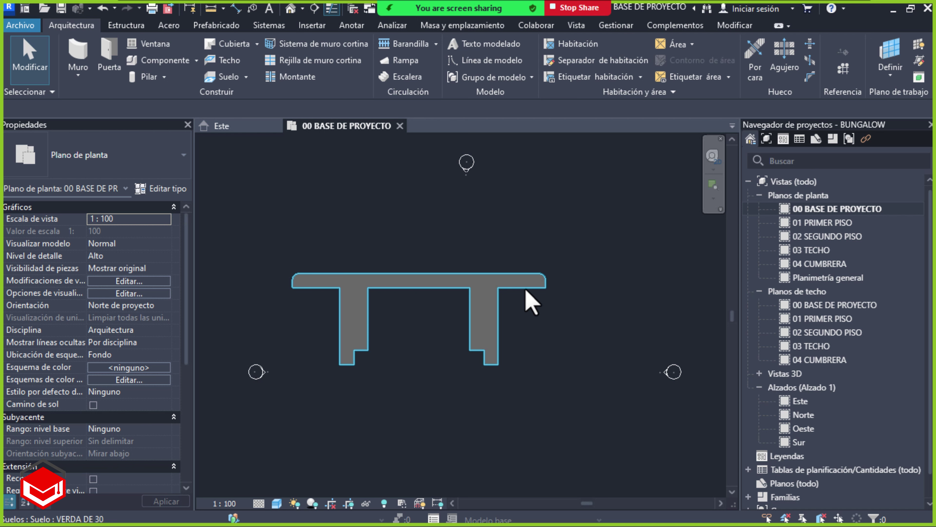
scroll(541, 295, "down", 2)
scroll(531, 291, "down", 1)
middle_click_drag(527, 276, 487, 208)
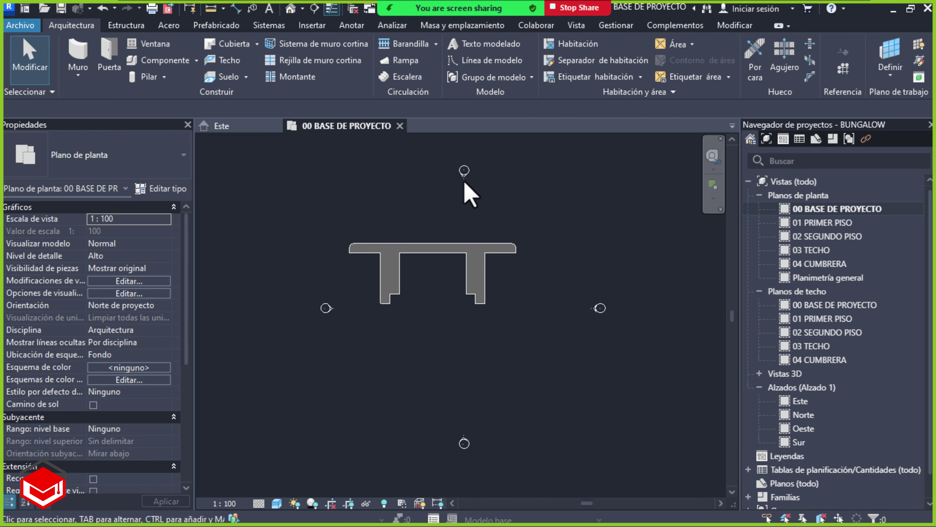
scroll(545, 245, "up", 2)
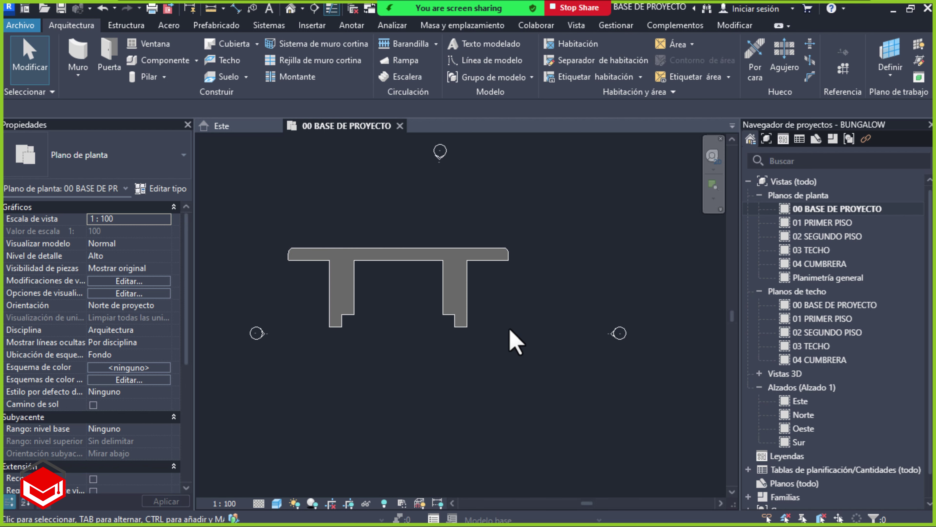
scroll(510, 329, "down", 1)
middle_click_drag(545, 341, 522, 299)
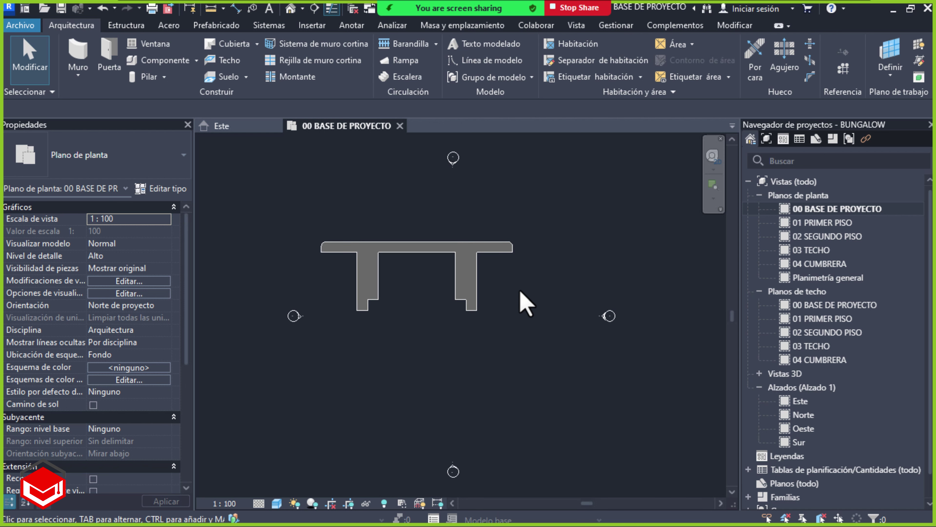
left_click_drag(541, 203, 417, 309)
left_click_drag(536, 214, 420, 310)
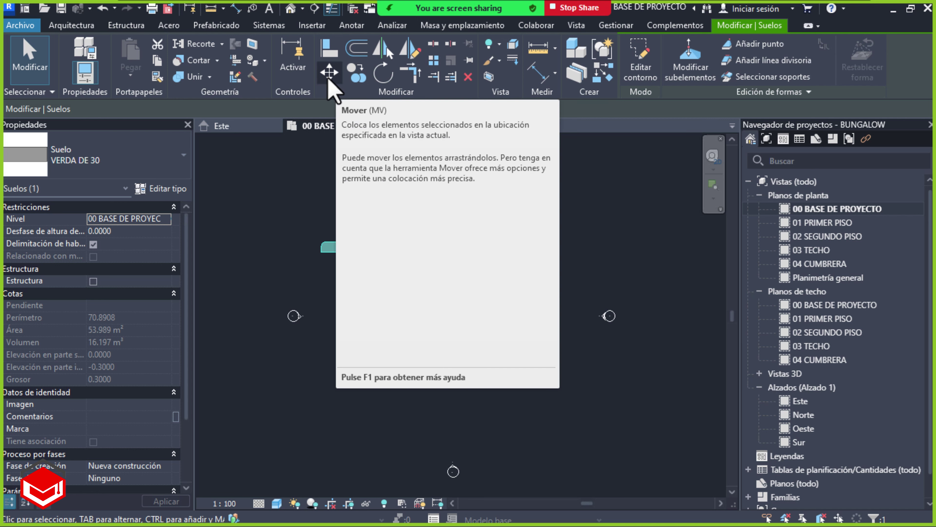
mouse_move(329, 71)
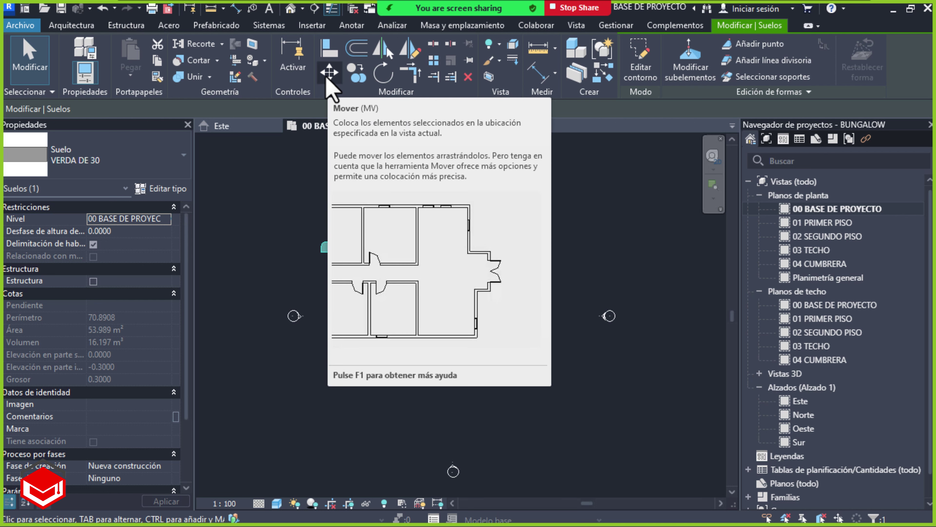
Move the floor slab 27 units to the right from its corner
left_click(327, 77)
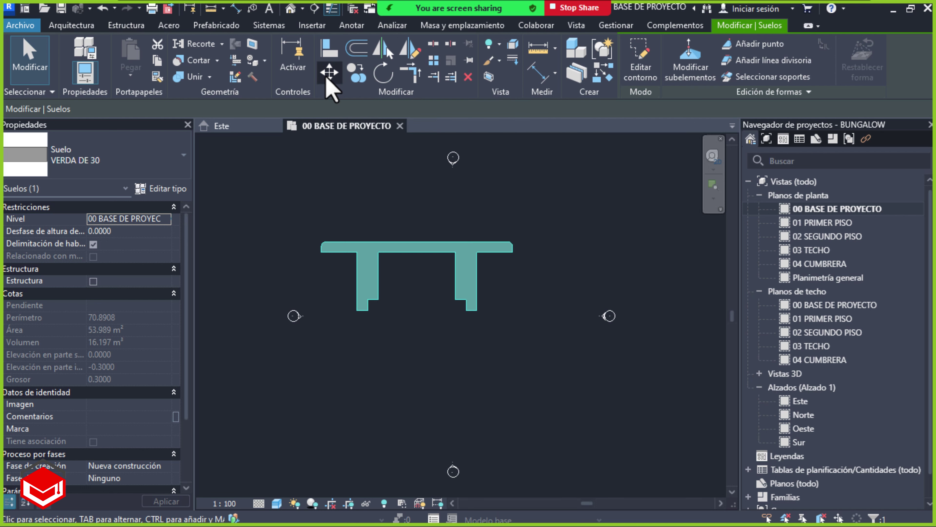
scroll(401, 196, "up", 2)
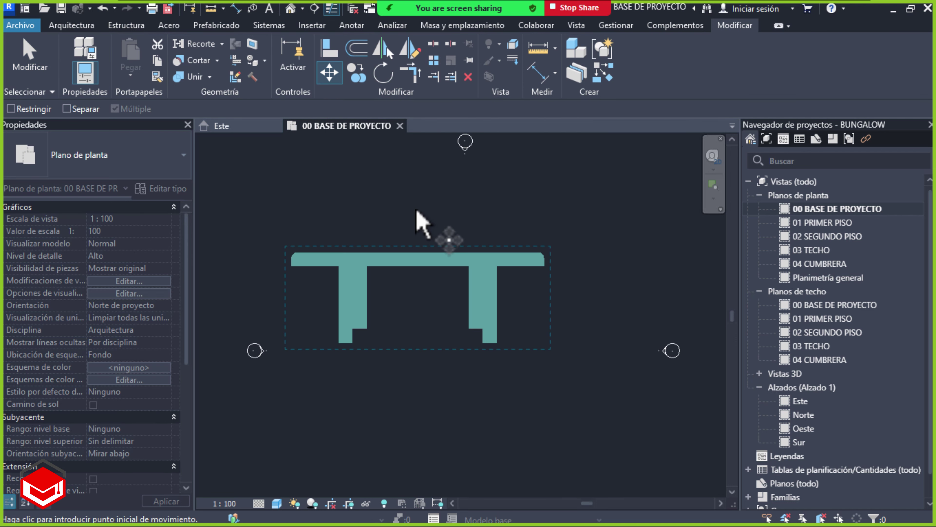
mouse_move(423, 219)
middle_mouse_down()
mouse_move(437, 230)
mouse_move(428, 194)
middle_mouse_up()
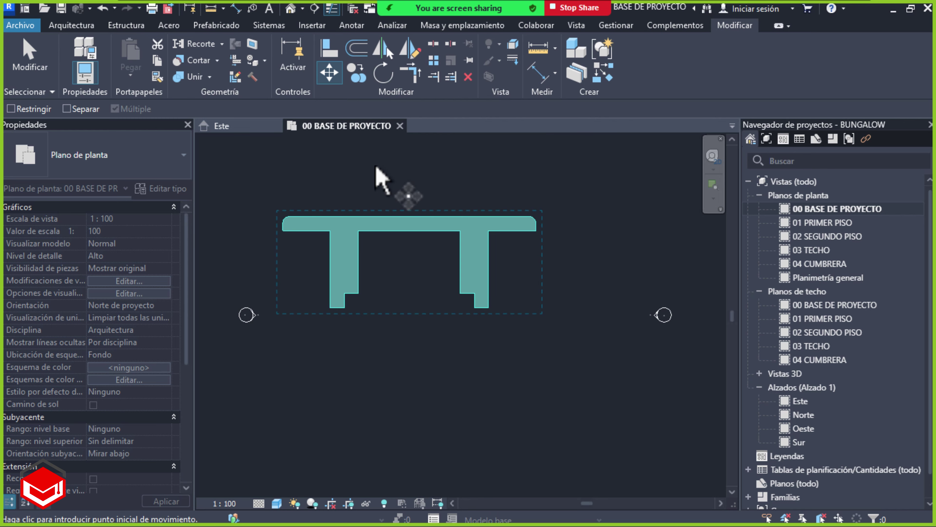
left_click(330, 231)
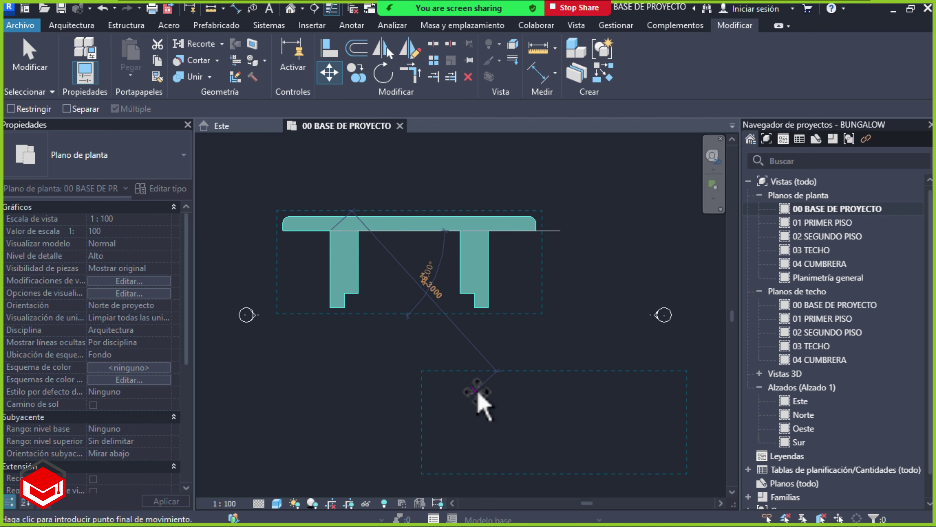
scroll(472, 273, "down", 2)
scroll(468, 261, "down", 1)
middle_click_drag(468, 261, 428, 382)
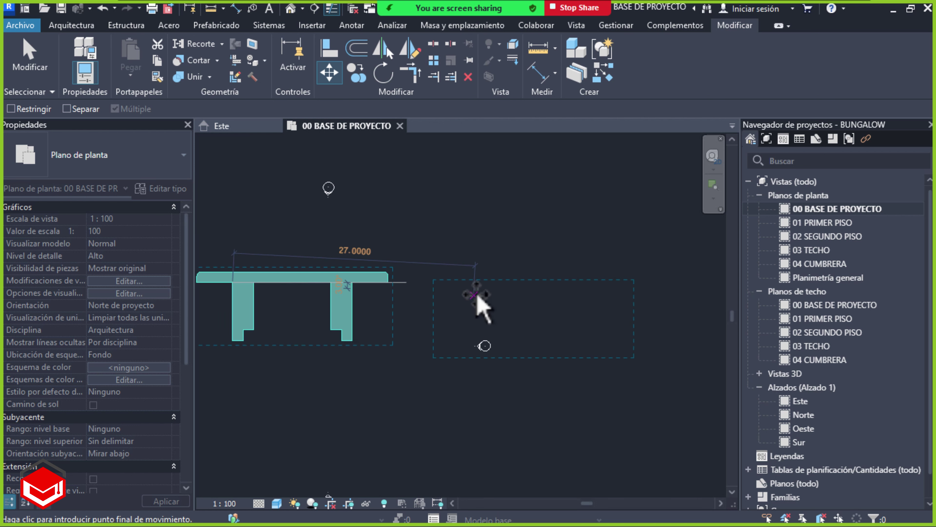
middle_click_drag(480, 313, 540, 275)
left_click(567, 199)
middle_click_drag(524, 370, 545, 346)
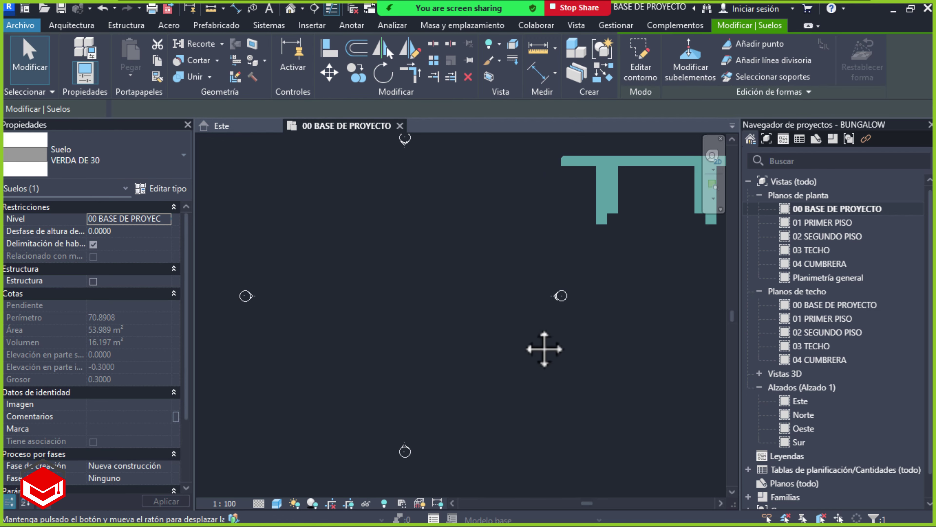
Move the slab back about 29 units near its original spot and deselect it
left_click(326, 77)
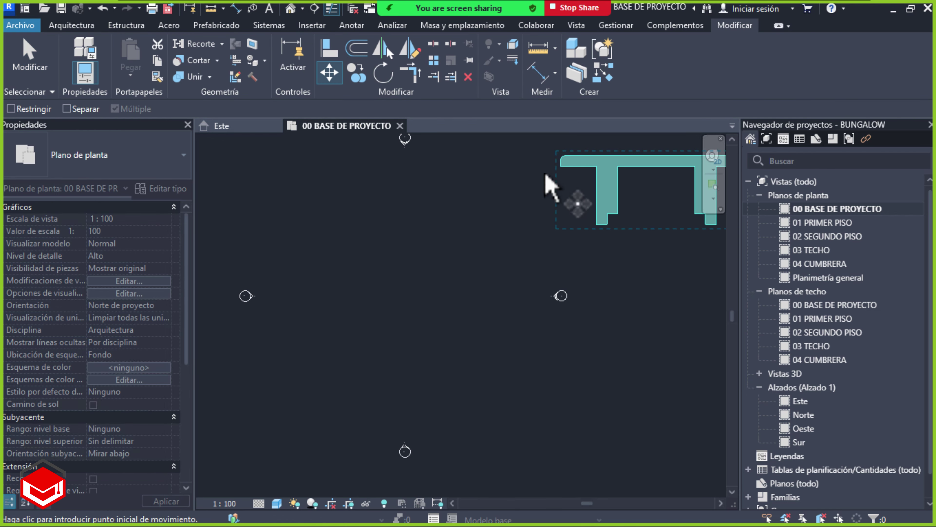
left_click(597, 167)
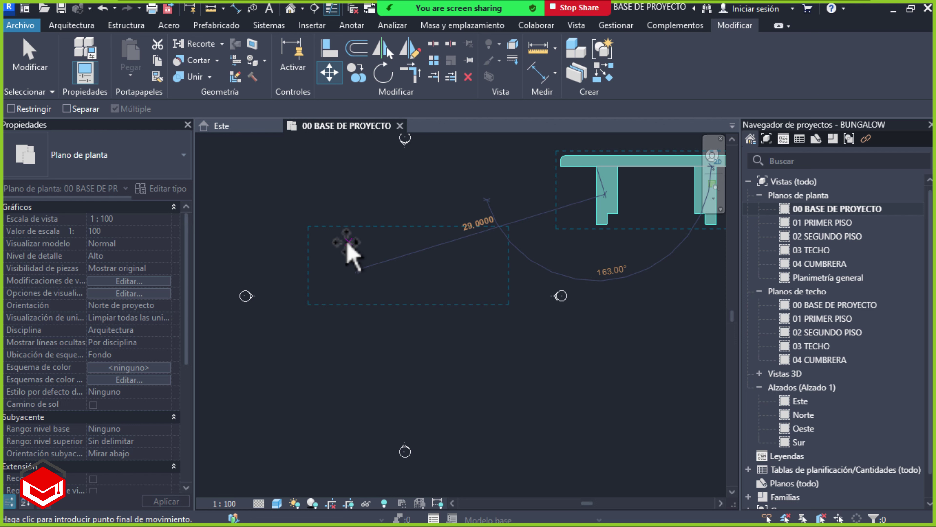
left_click(348, 244)
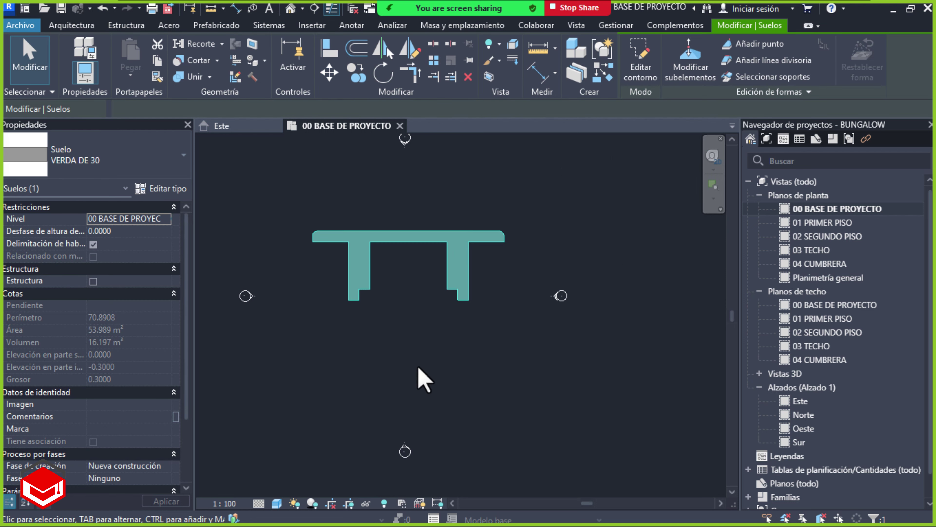
left_click(414, 382)
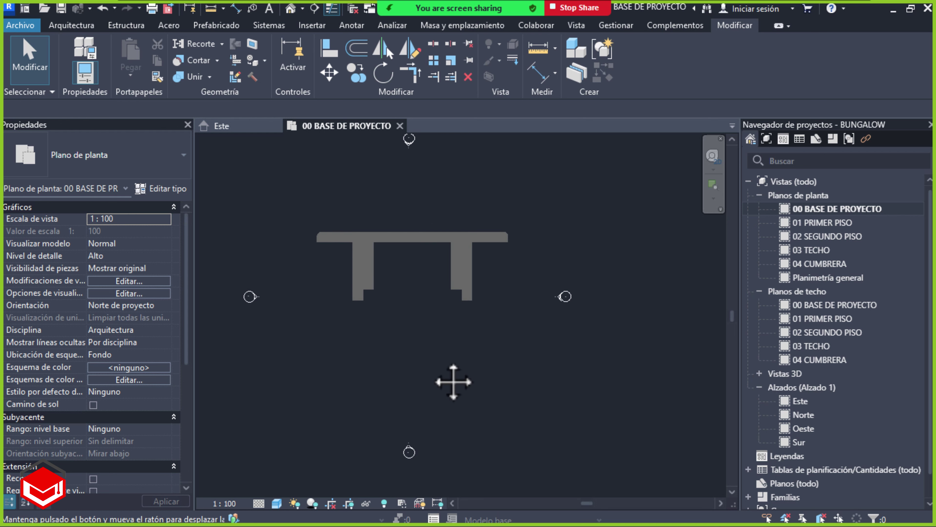
middle_click_drag(450, 382, 468, 391)
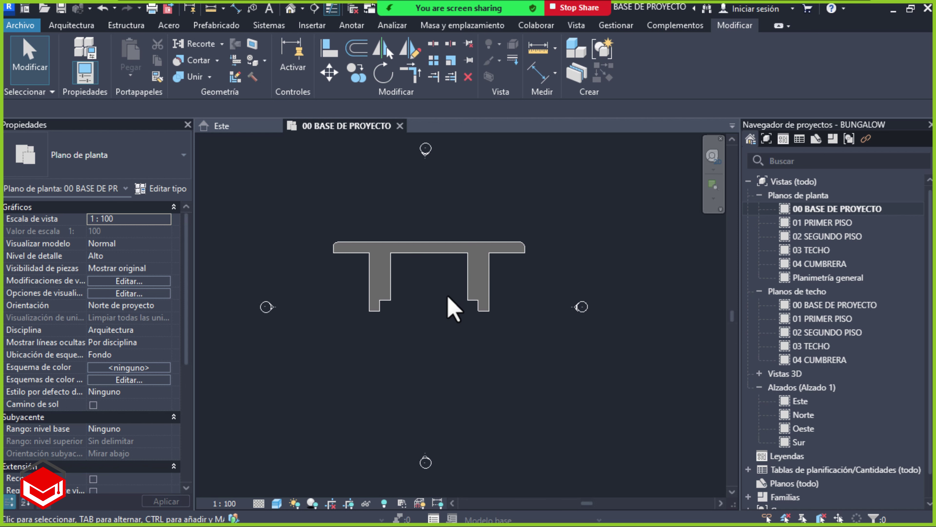
scroll(451, 305, "up", 2)
Set the 00 BASE DE PROYECTO plan's visual style to Estructura alámbrica
middle_click_drag(442, 261, 446, 285)
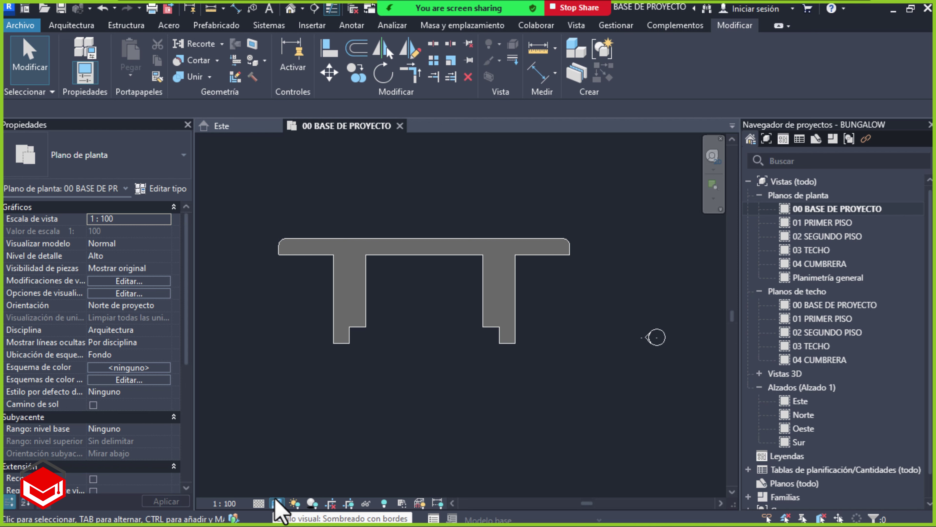
left_click(278, 503)
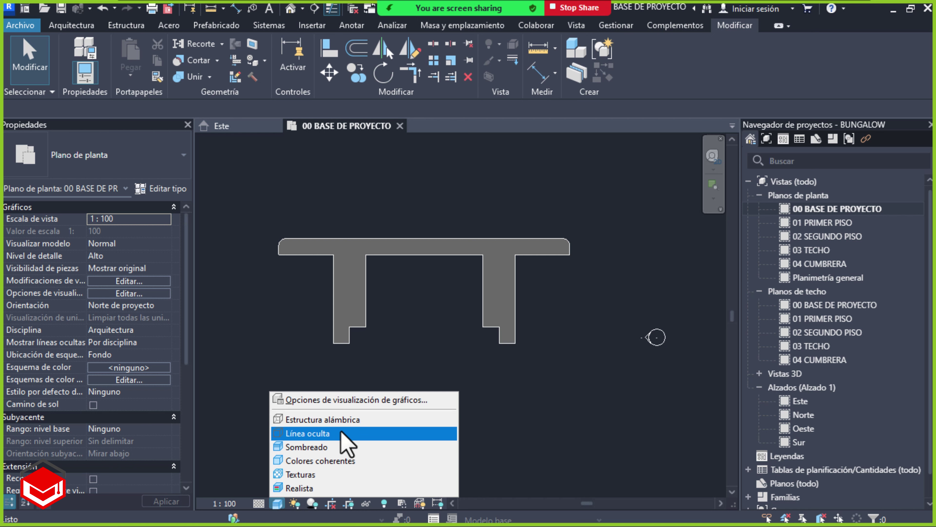
left_click(362, 421)
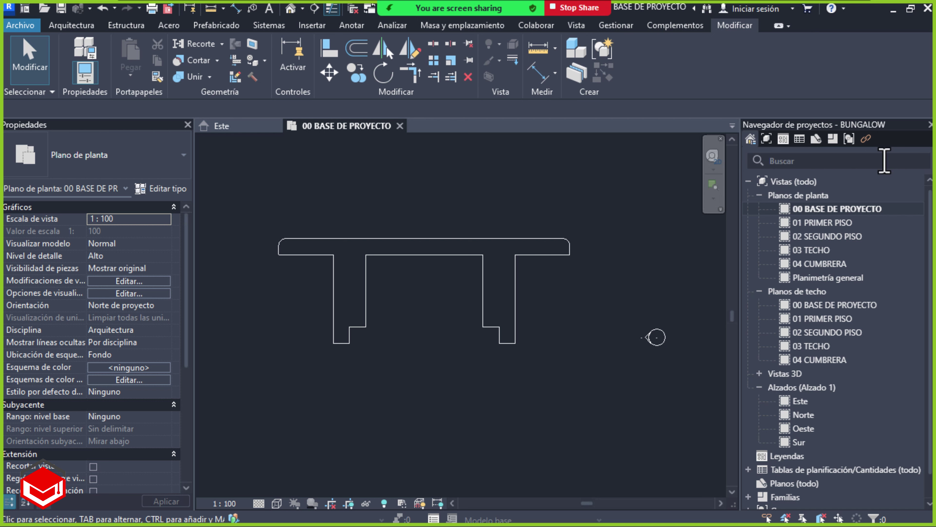
Open the default {3D} view from Vistas 3D and zoom onto the floor slab
left_click(759, 374)
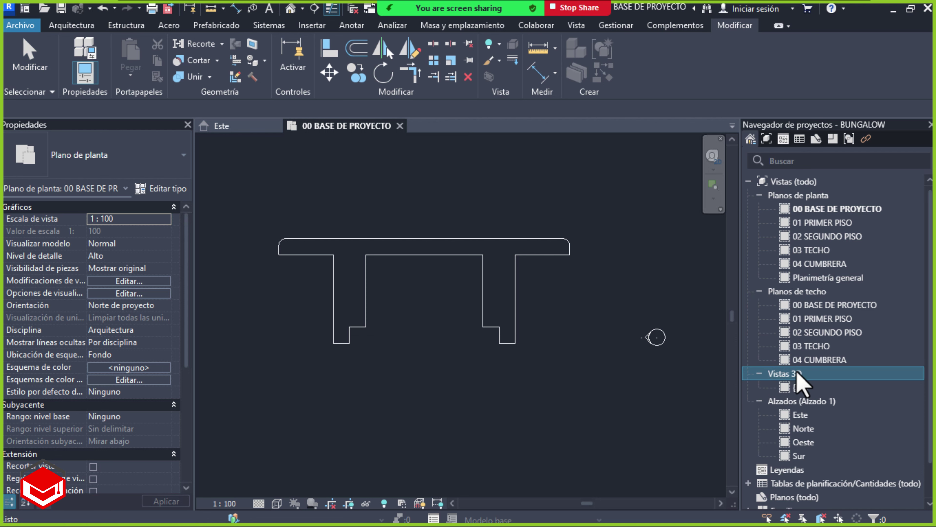
left_click(802, 387)
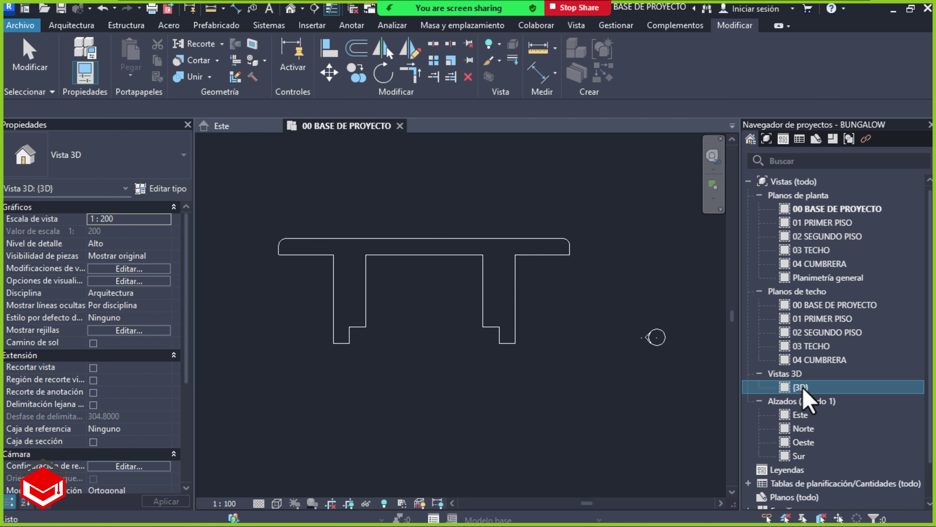
double_click(801, 387)
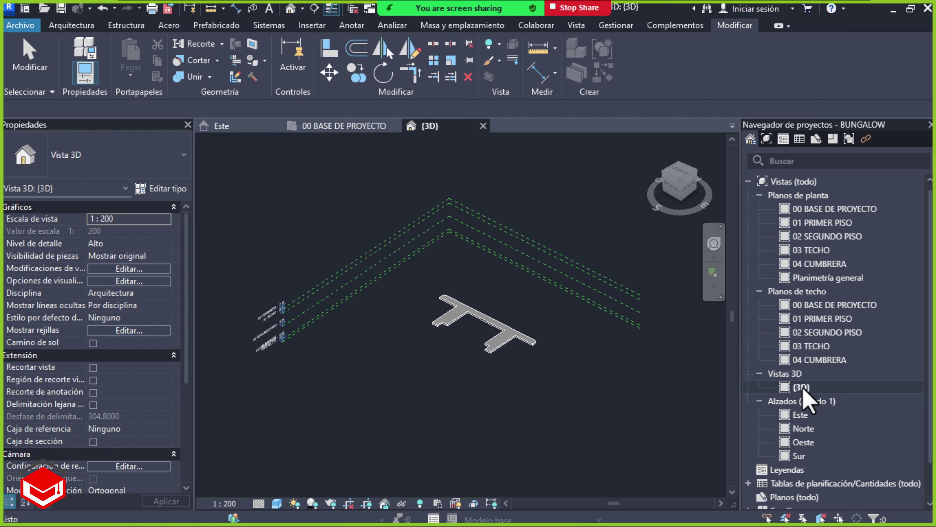
scroll(479, 297, "up", 3)
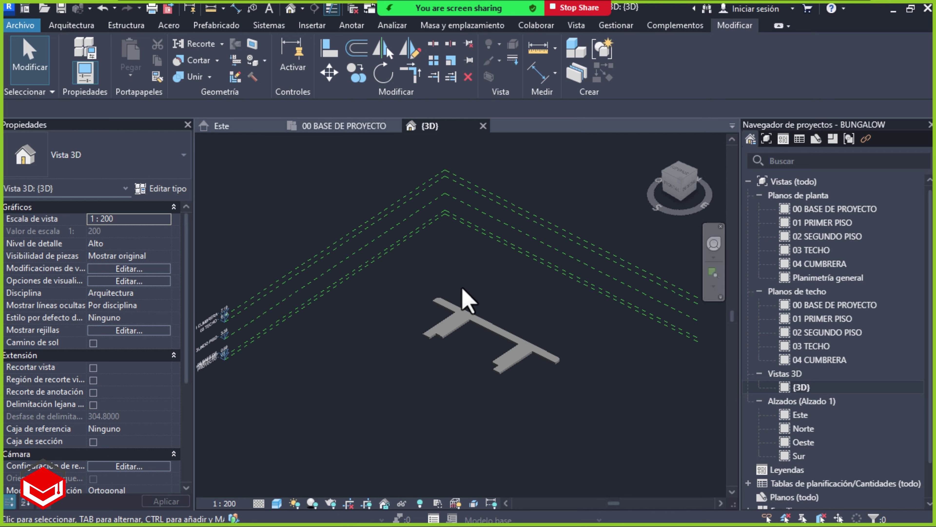
scroll(464, 299, "up", 3)
mouse_move(477, 303)
middle_mouse_down()
mouse_move(512, 267)
mouse_move(468, 207)
middle_mouse_up()
scroll(485, 224, "up", 2)
scroll(506, 236, "up", 2)
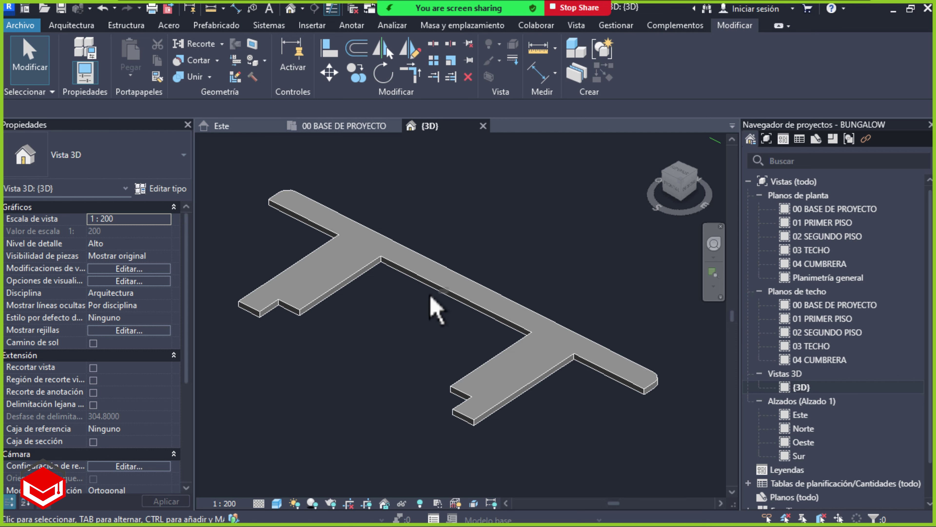
Orbit to a low side angle and crossing-select the slab and level lines
mouse_move(427, 313)
middle_mouse_down("shift")
mouse_move(476, 363)
mouse_move(547, 352)
mouse_move(410, 276)
mouse_move(482, 378)
mouse_move(517, 224)
mouse_move(386, 303)
mouse_move(535, 366)
mouse_move(538, 222)
mouse_move(401, 353)
middle_mouse_up("shift")
mouse_move(549, 359)
middle_mouse_down("shift")
mouse_move(462, 251)
mouse_move(407, 366)
mouse_move(515, 299)
mouse_move(479, 302)
mouse_move(477, 282)
mouse_move(565, 282)
mouse_move(464, 305)
mouse_move(546, 284)
middle_mouse_up("shift")
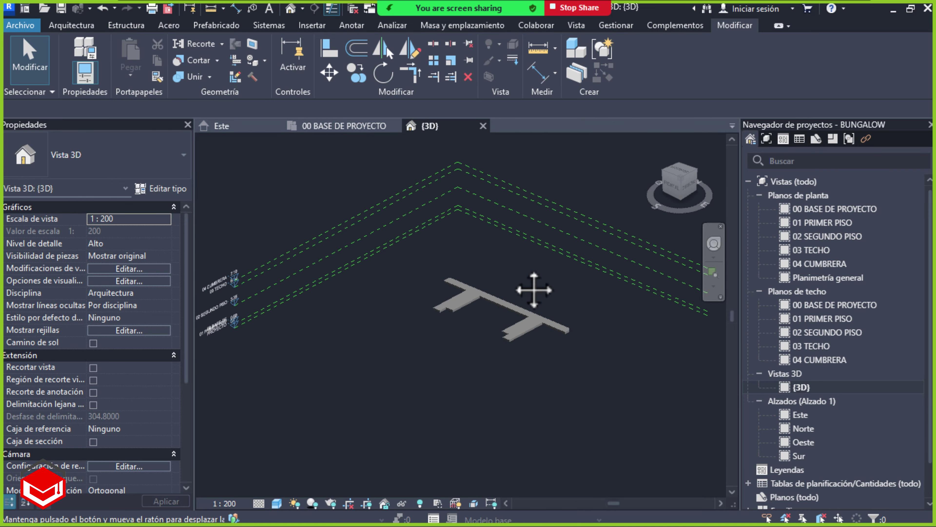
scroll(512, 280, "up", 2)
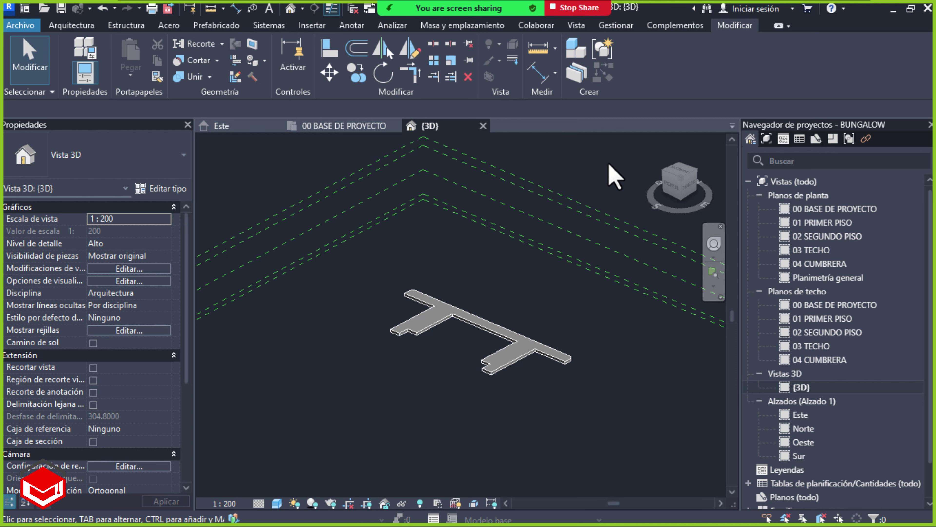
mouse_move(613, 159)
left_mouse_down()
mouse_move(439, 387)
mouse_move(477, 359)
mouse_move(518, 299)
mouse_move(450, 389)
left_mouse_up()
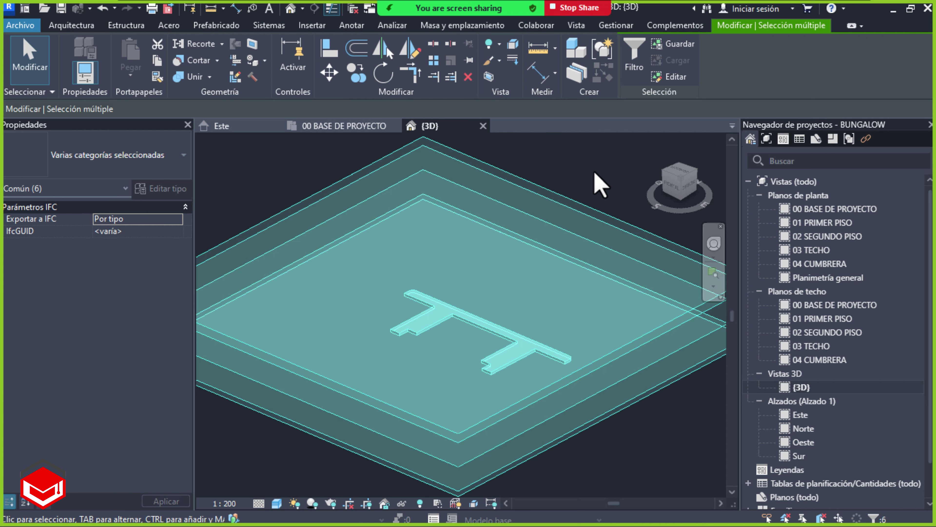
Clear the six-element selection in the {3D} view with Esc
key("Escape")
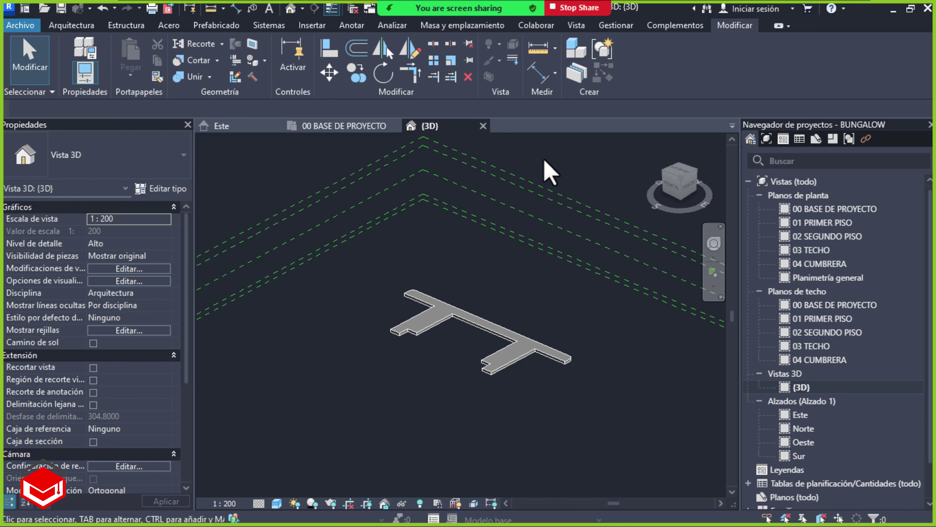
In the {3D} view's Visibilidad/Gráficos, search annotation categories for 'NIVE' and uncheck Niveles
left_click(578, 26)
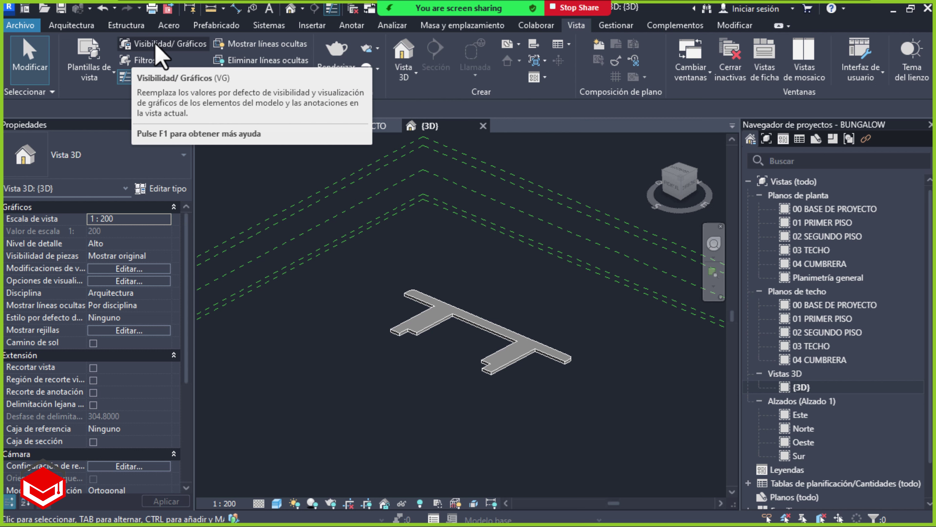
left_click(181, 47)
mouse_move(415, 28)
left_mouse_down()
mouse_move(435, 61)
mouse_move(477, 57)
left_mouse_up()
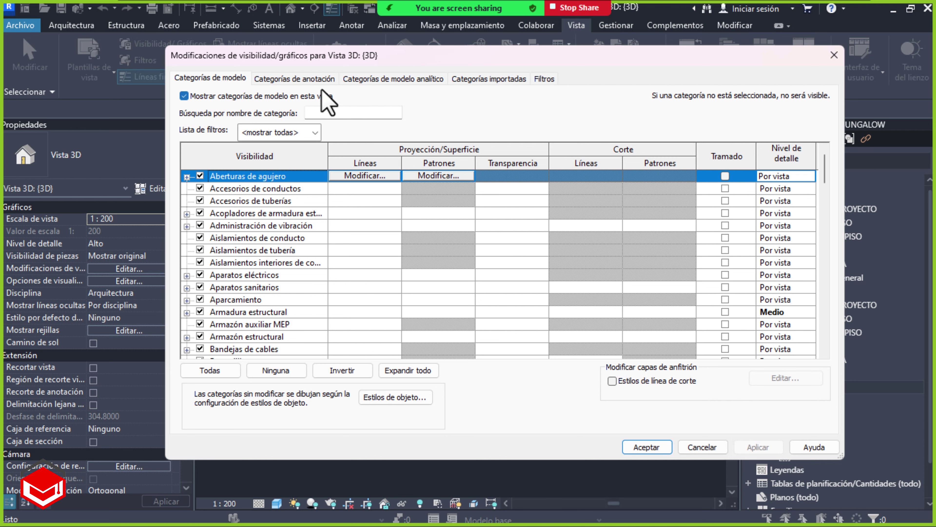
left_click(290, 79)
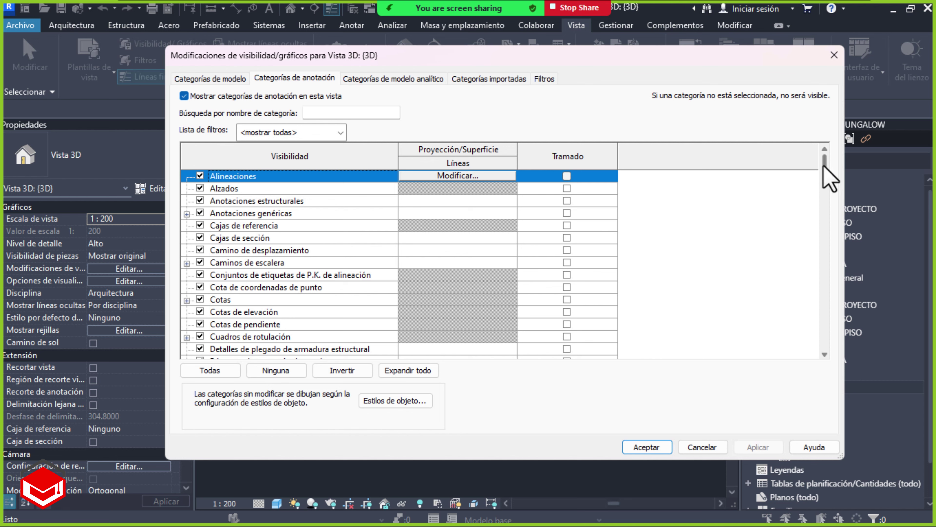
mouse_move(824, 167)
left_mouse_down()
mouse_move(827, 299)
mouse_move(837, 203)
mouse_move(832, 278)
mouse_move(827, 209)
mouse_move(816, 290)
mouse_move(821, 199)
mouse_move(816, 262)
mouse_move(831, 178)
mouse_move(829, 232)
left_mouse_up()
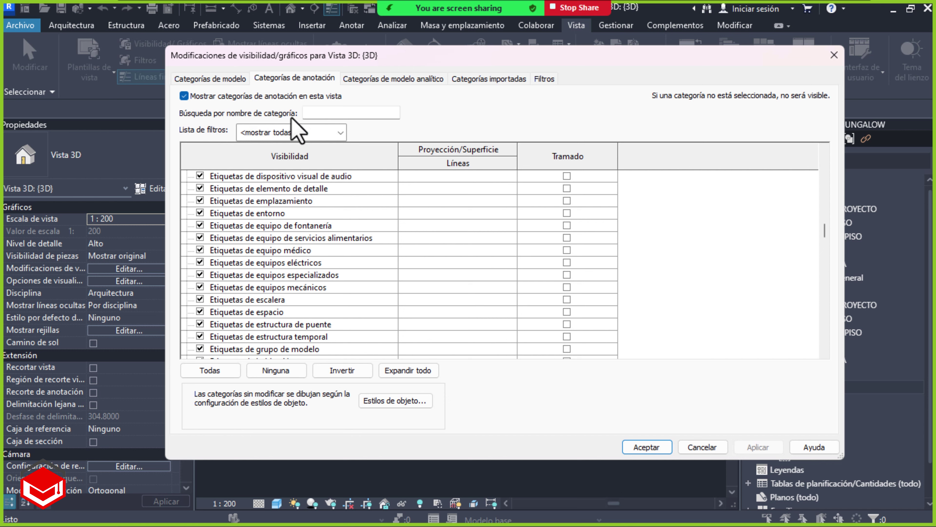
left_click(349, 119)
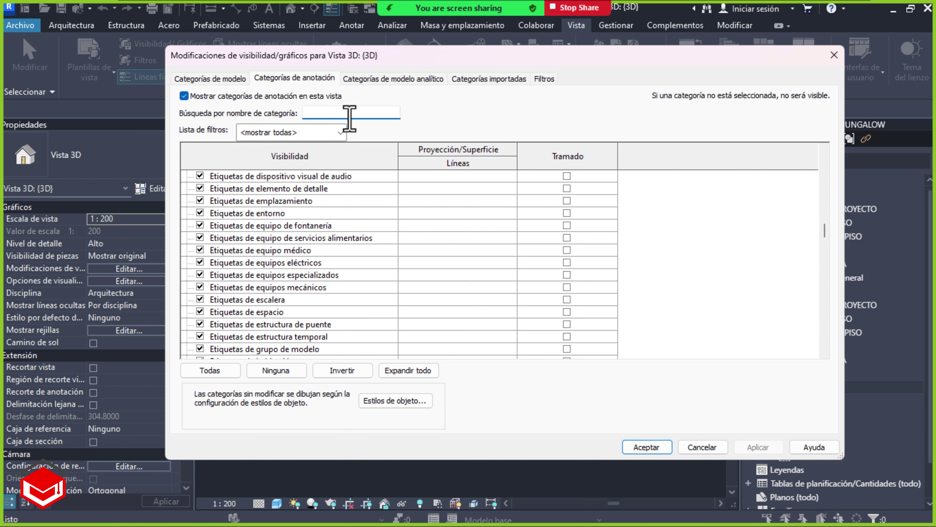
type("NI")
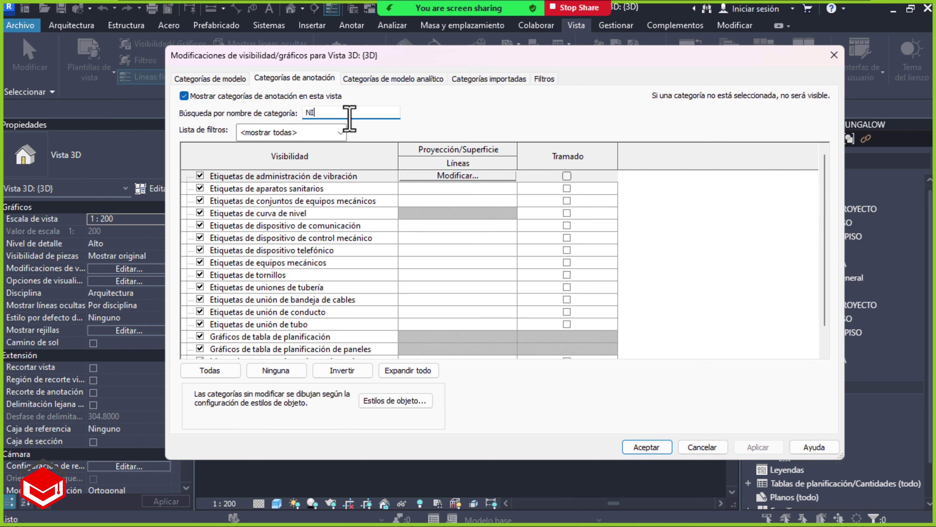
type("VES")
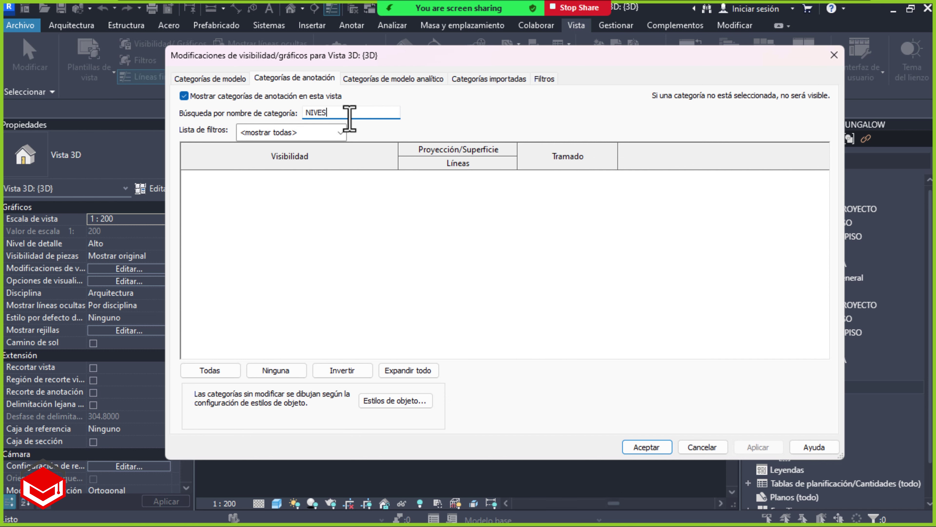
key("BackSpace")
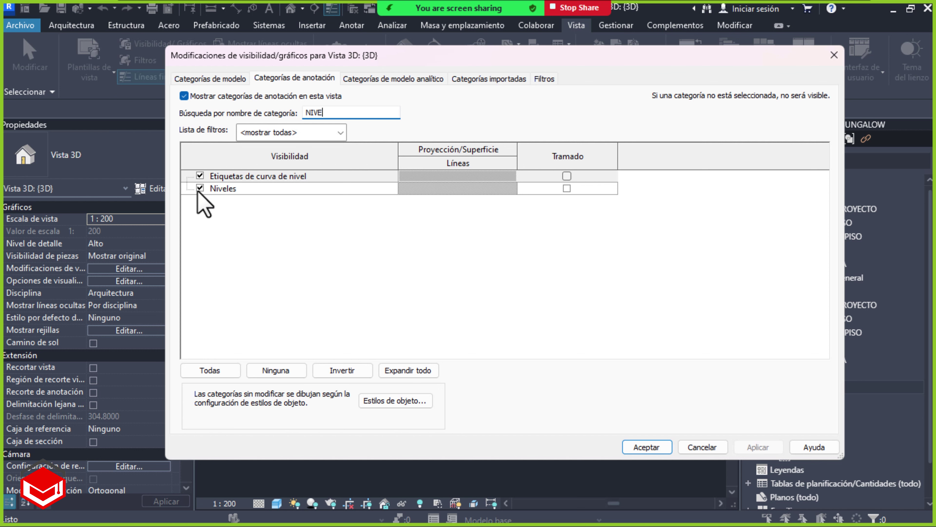
left_click(199, 189)
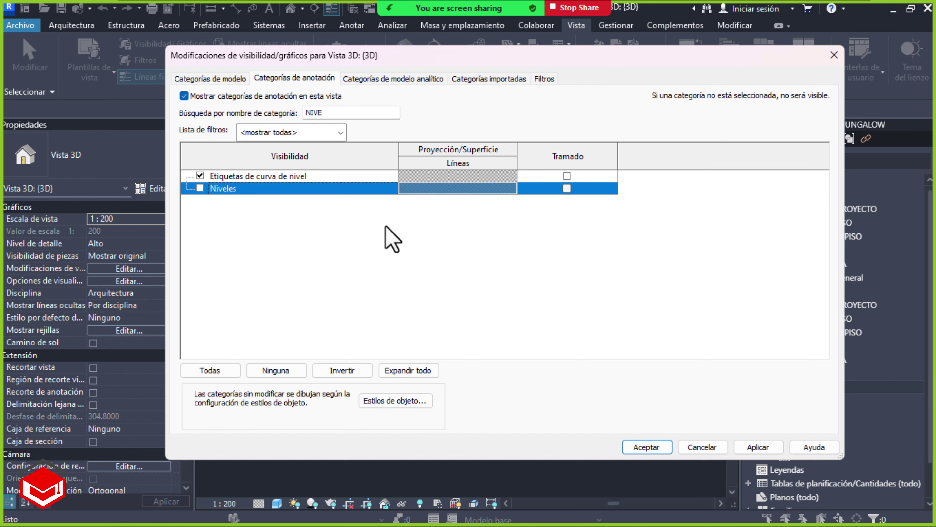
left_click(645, 448)
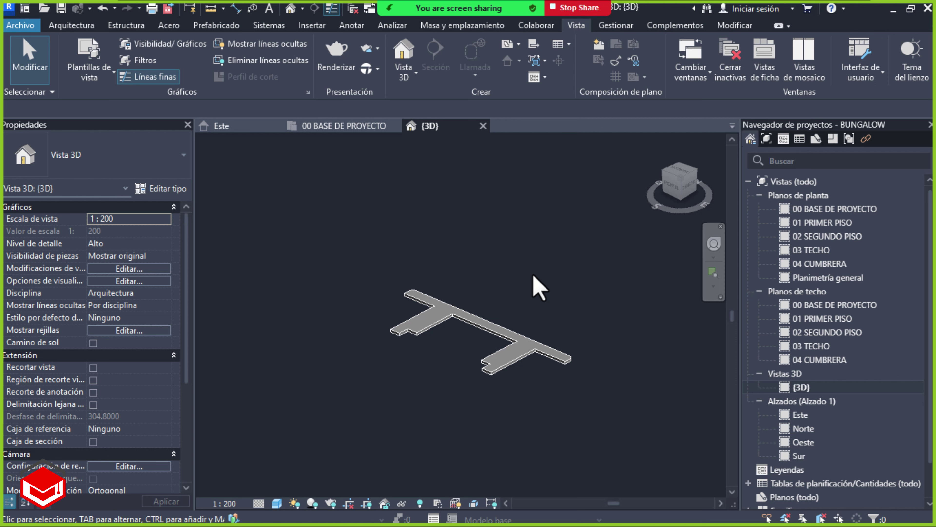
Orbit the {3D} view to a higher angle over the T-shaped slab and nudge it up
middle_click_drag(508, 297, 599, 342, "shift")
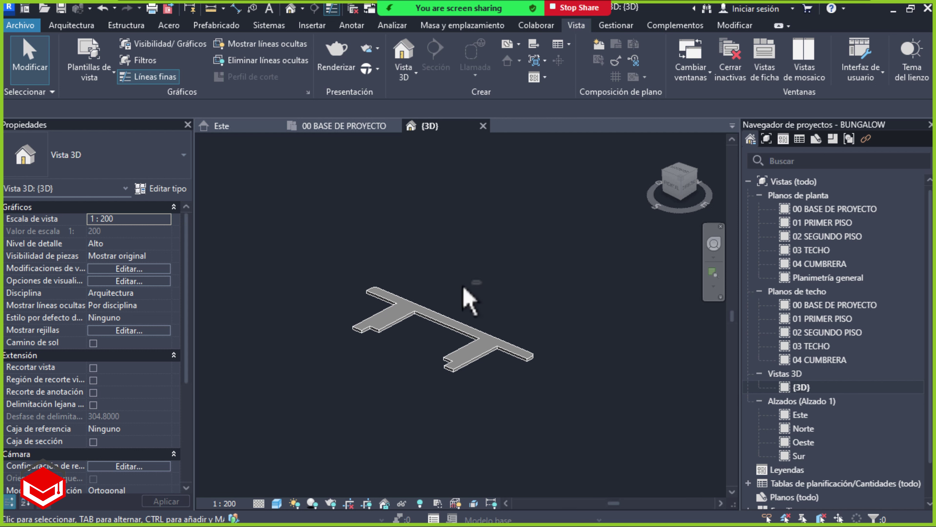
mouse_move(351, 324)
middle_mouse_down("shift")
mouse_move(449, 303)
mouse_move(470, 329)
mouse_move(458, 329)
middle_mouse_up("shift")
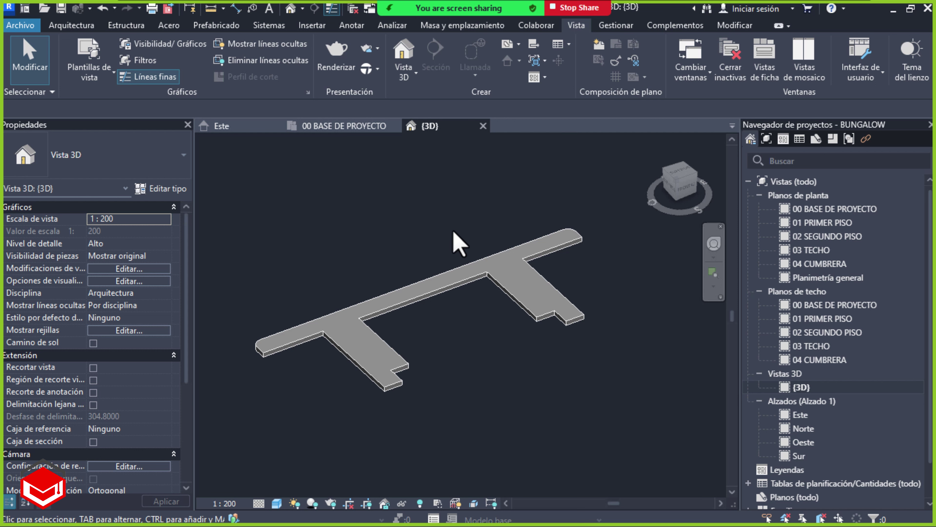
middle_click_drag(455, 243, 476, 247)
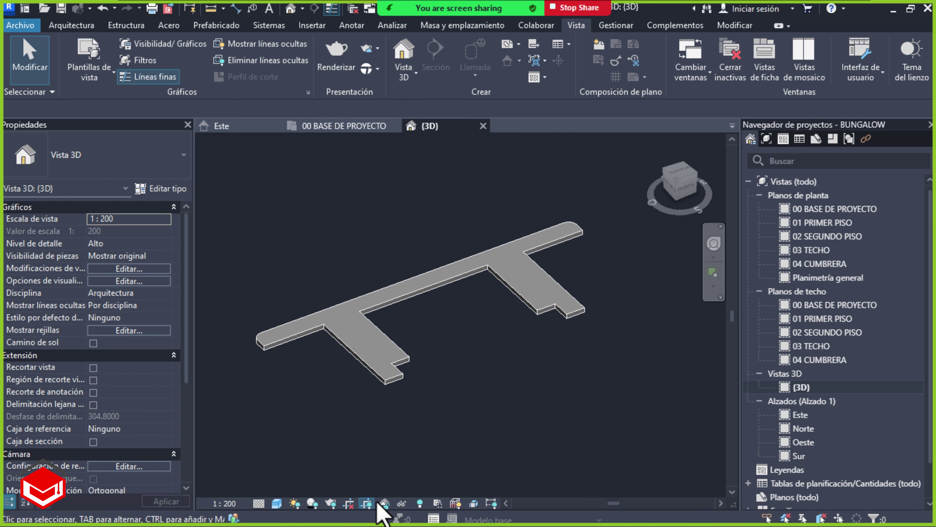
Set the {3D} view's visual style to Realista and zoom in on the slab
left_click(278, 505)
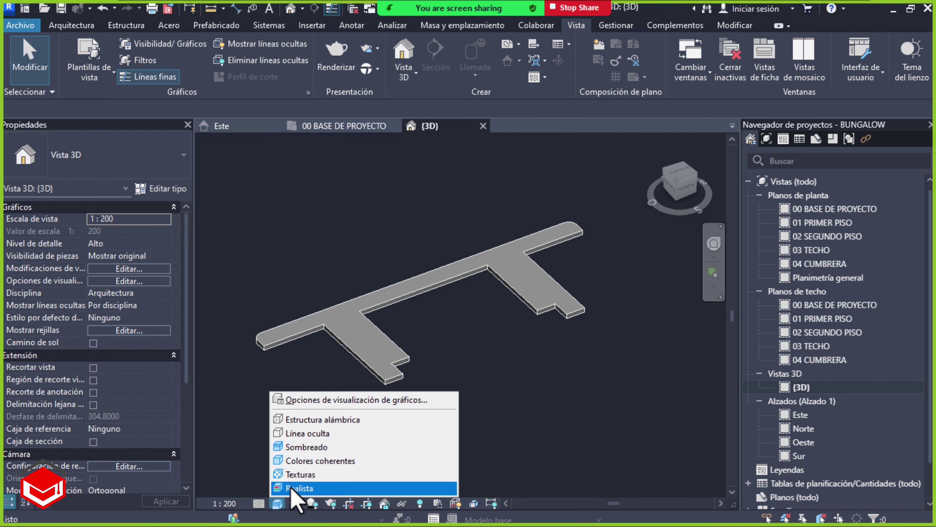
left_click(313, 488)
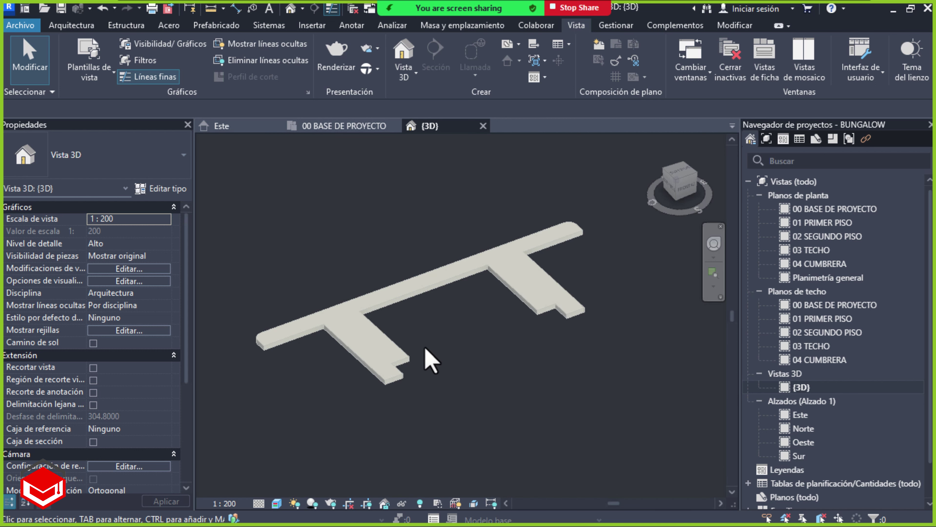
scroll(387, 345, "up", 2)
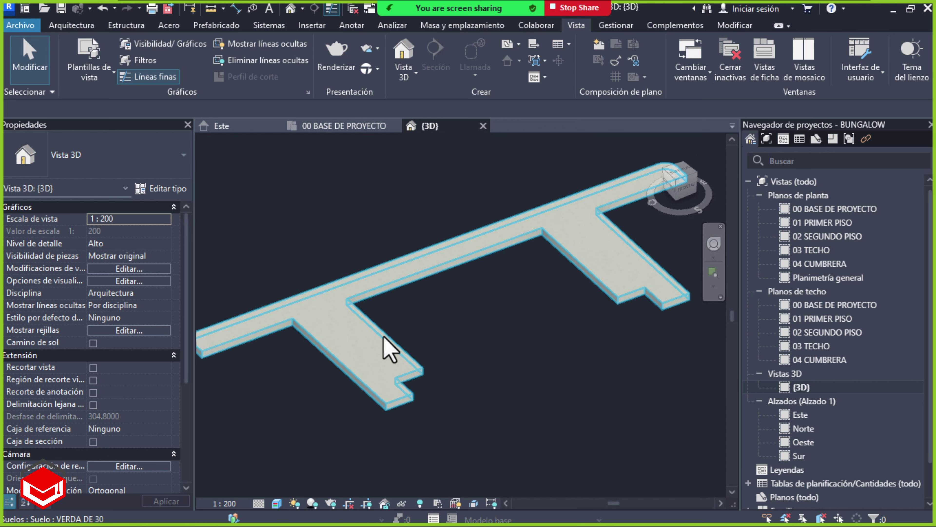
scroll(366, 345, "up", 2)
scroll(351, 341, "up", 2)
scroll(360, 343, "up", 2)
middle_click_drag(355, 331, 468, 320)
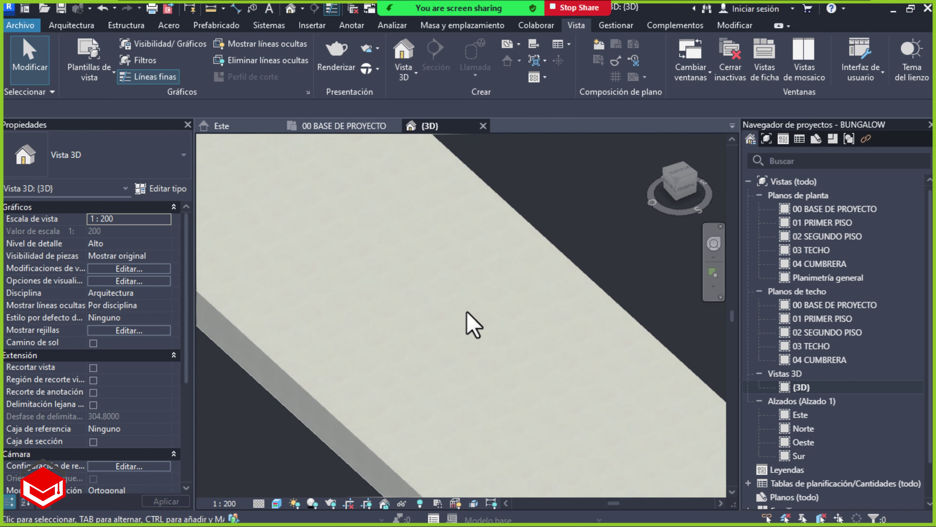
Zoom in and back out to review the realistic slab surface with both wings visible
scroll(468, 320, "up", 2)
scroll(508, 332, "up", 2)
scroll(527, 354, "up", 2)
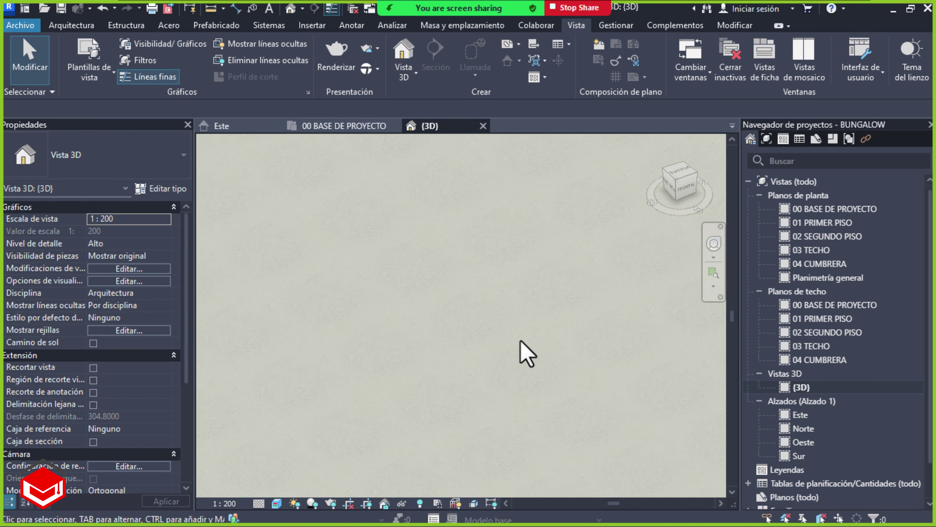
middle_click_drag(468, 365, 462, 240)
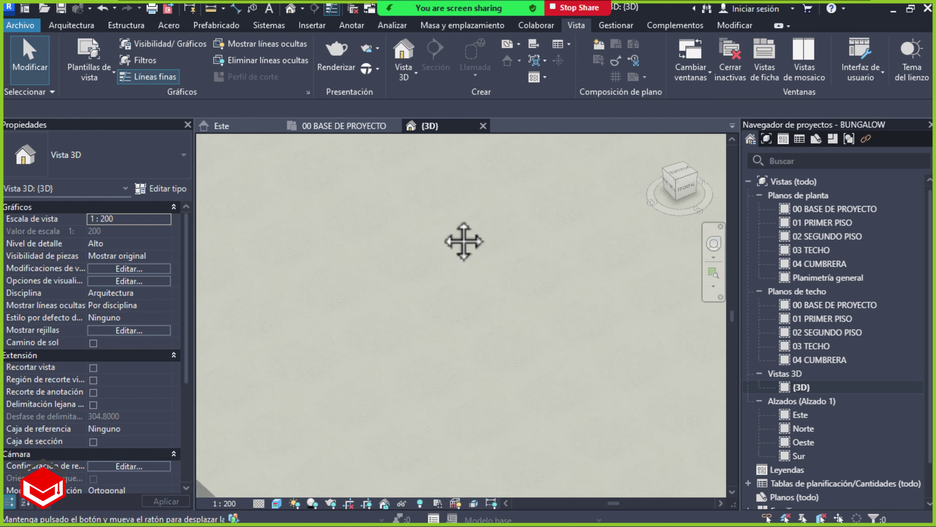
scroll(514, 356, "down", 1)
scroll(548, 383, "up", 1)
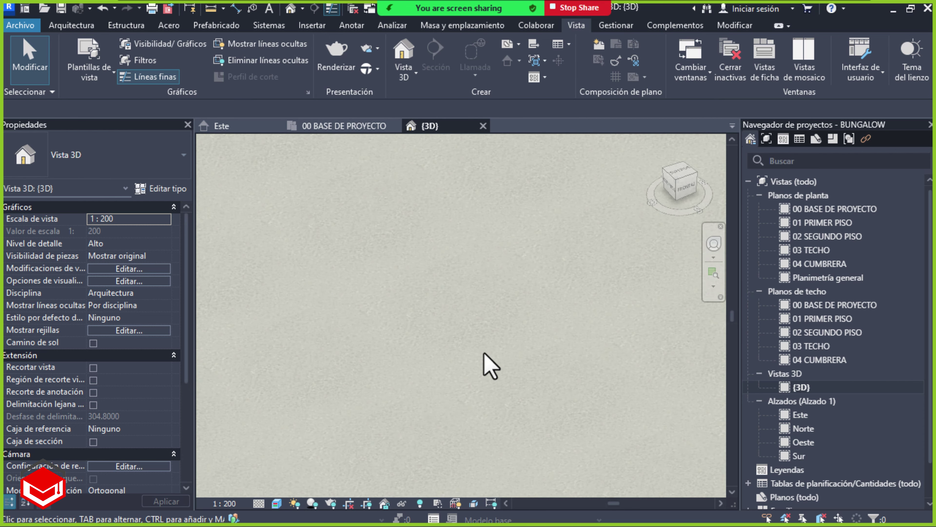
scroll(485, 359, "up", 3)
scroll(482, 346, "up", 3)
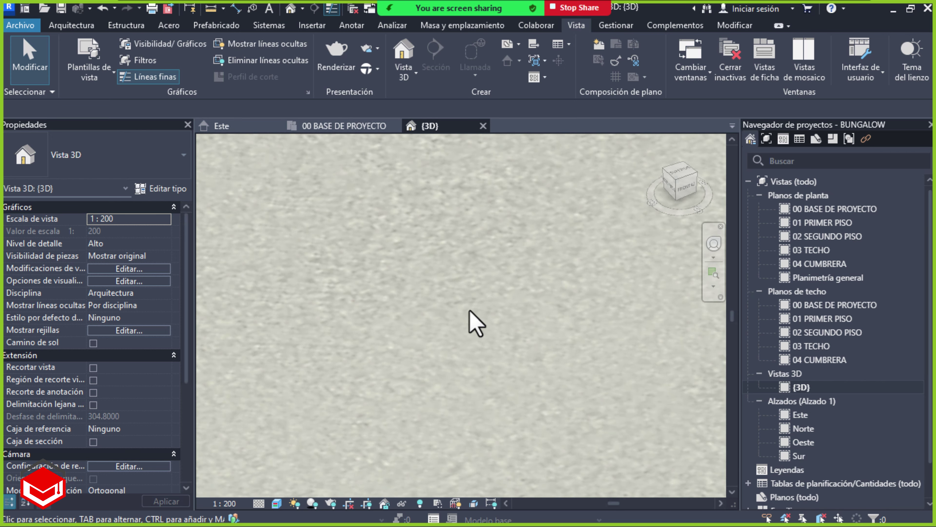
scroll(438, 334, "down", 2)
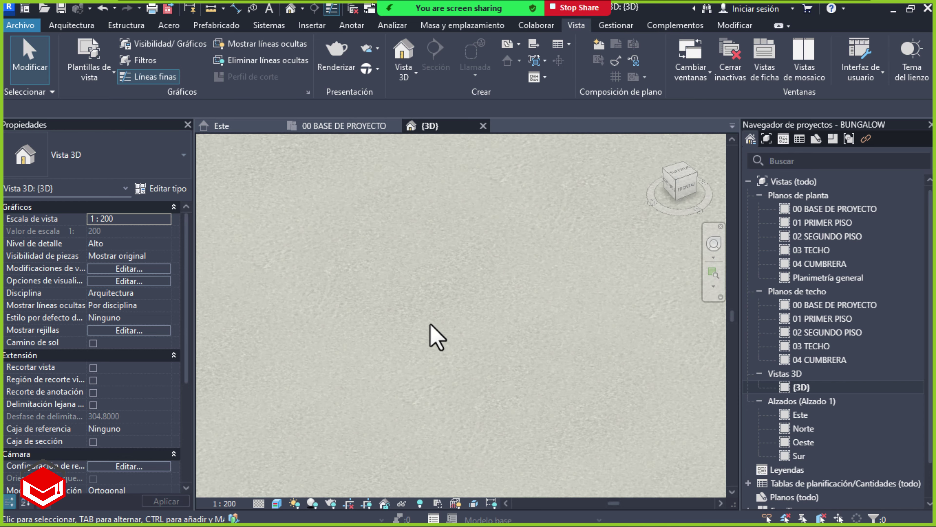
scroll(439, 334, "down", 1)
scroll(439, 330, "down", 3)
scroll(475, 247, "down", 2)
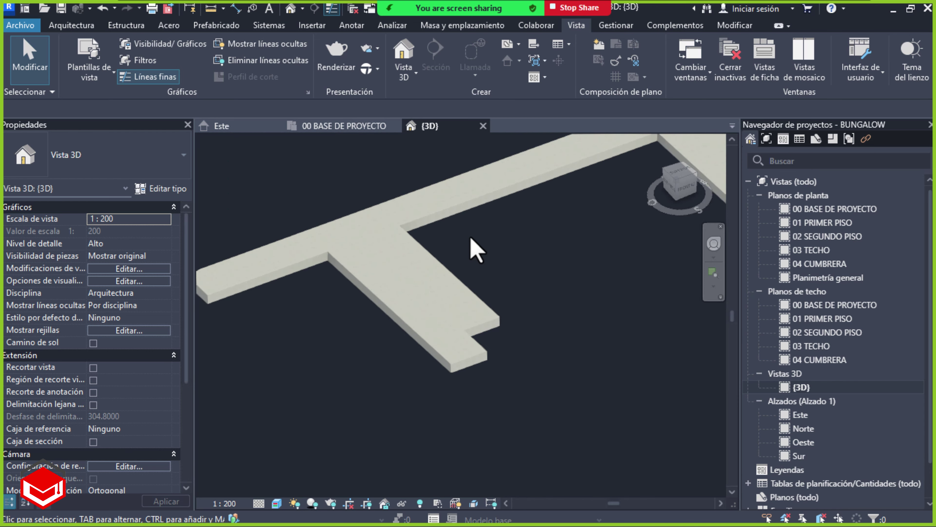
scroll(446, 354, "down", 1)
scroll(477, 331, "up", 1)
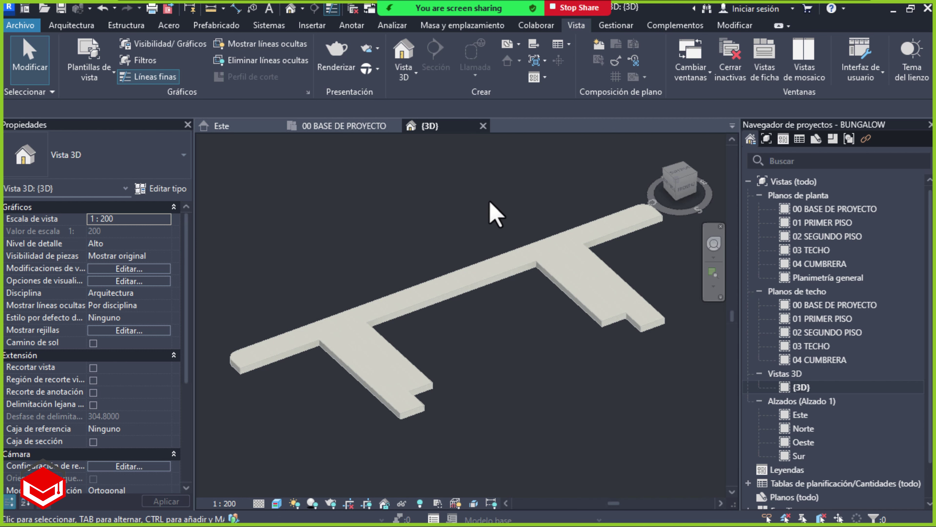
Switch to the Foxit PDF plan and zoom in on the BASE VIVIENDA area
key("alt+Tab")
key("alt+Tab")
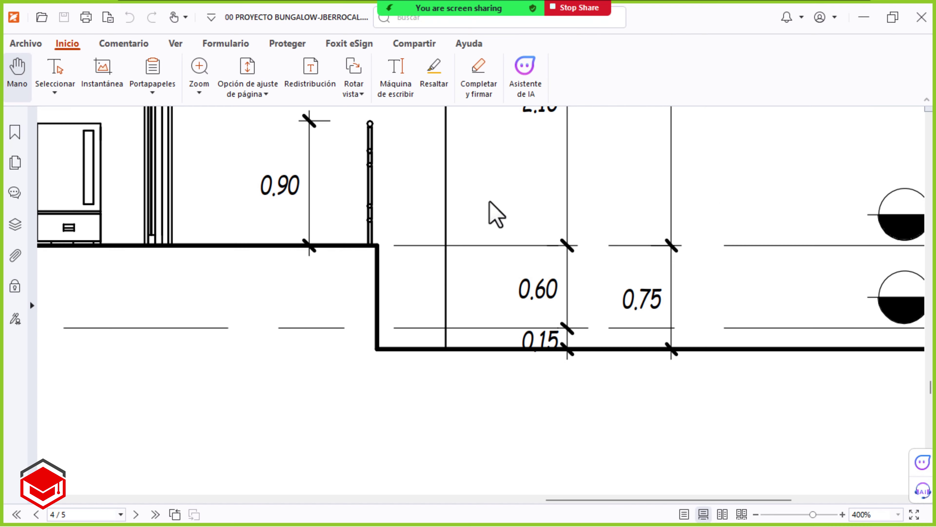
scroll(514, 207, "up", 1)
scroll(514, 207, "up", 3)
scroll(456, 284, "down", 5, "ctrl")
scroll(456, 284, "down", 2, "ctrl")
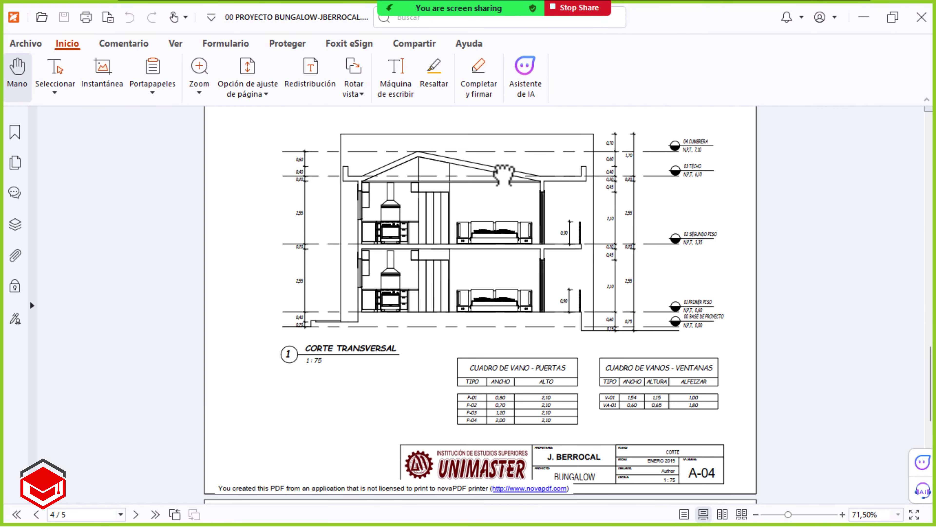
scroll(525, 236, "up", 3)
scroll(525, 236, "up", 5)
scroll(525, 236, "up", 4)
scroll(525, 236, "up", 5)
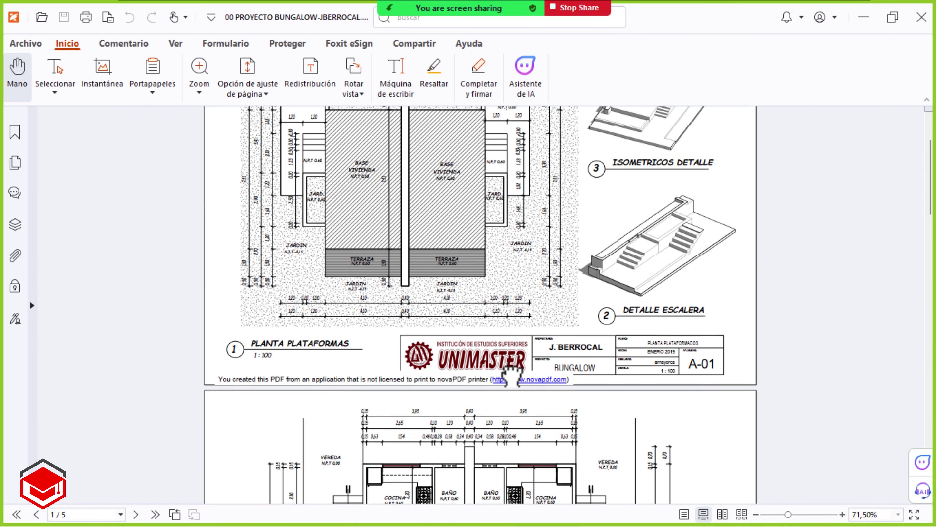
scroll(525, 236, "up", 1)
scroll(452, 225, "up", 1, "ctrl")
scroll(451, 226, "up", 1, "ctrl")
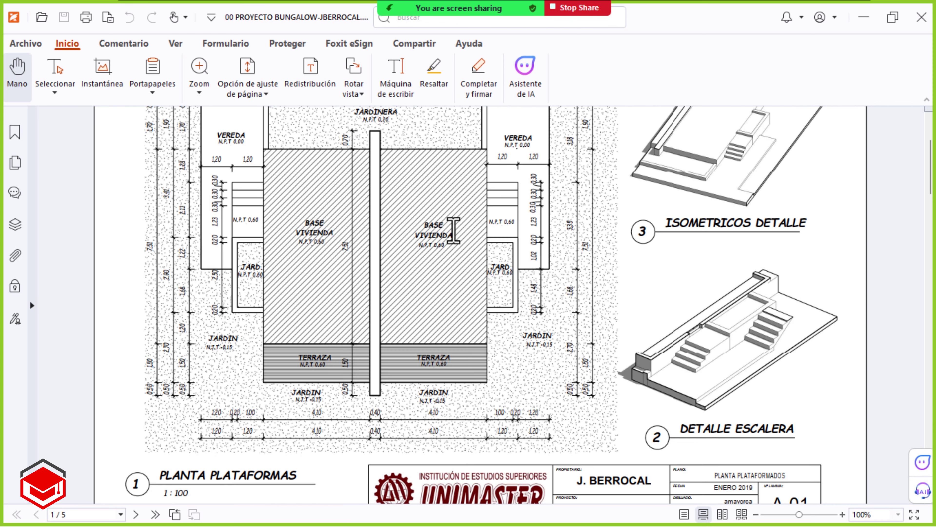
scroll(453, 229, "up", 1, "ctrl")
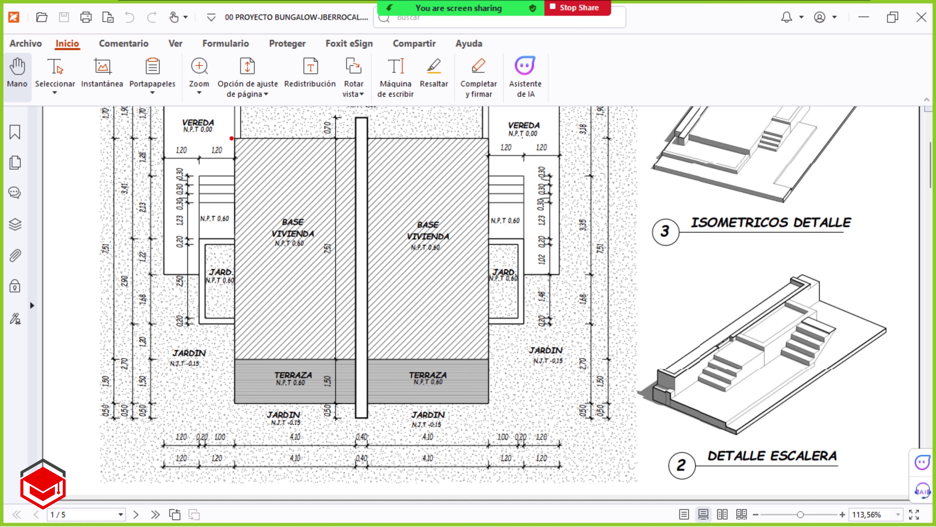
Check the BASE VIVIENDA N.P.T 0.60 level and top dimensions, then return to Revit
left_click_drag(233, 138, 356, 358)
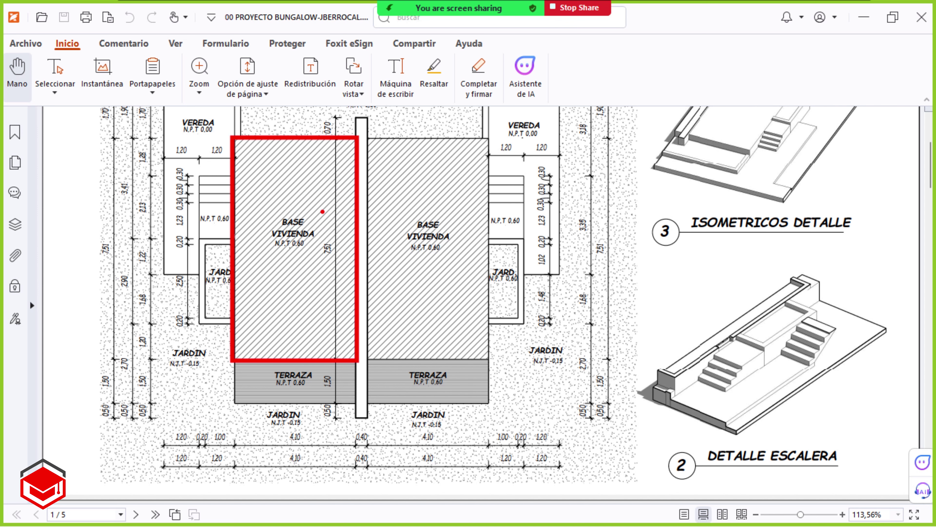
key("Escape")
scroll(290, 246, "up", 2, "ctrl")
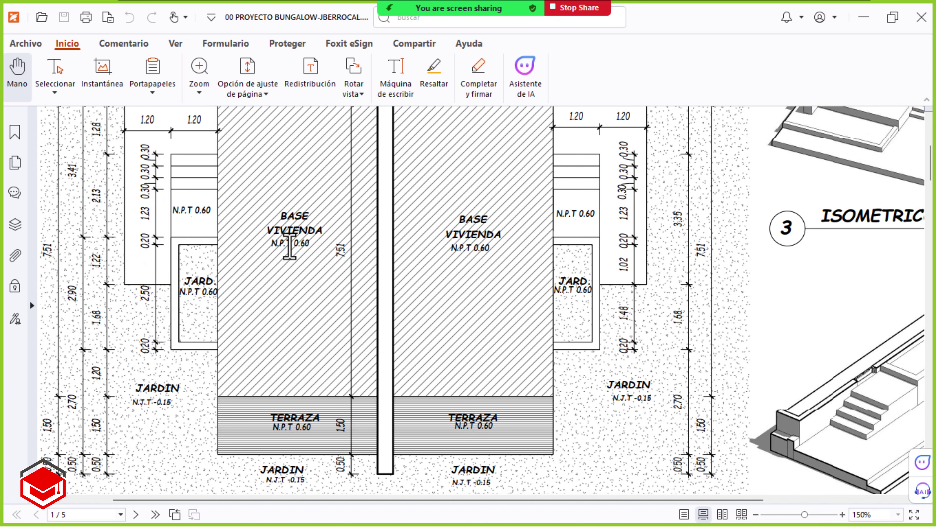
scroll(290, 246, "up", 4, "ctrl")
scroll(289, 246, "up", 3, "ctrl")
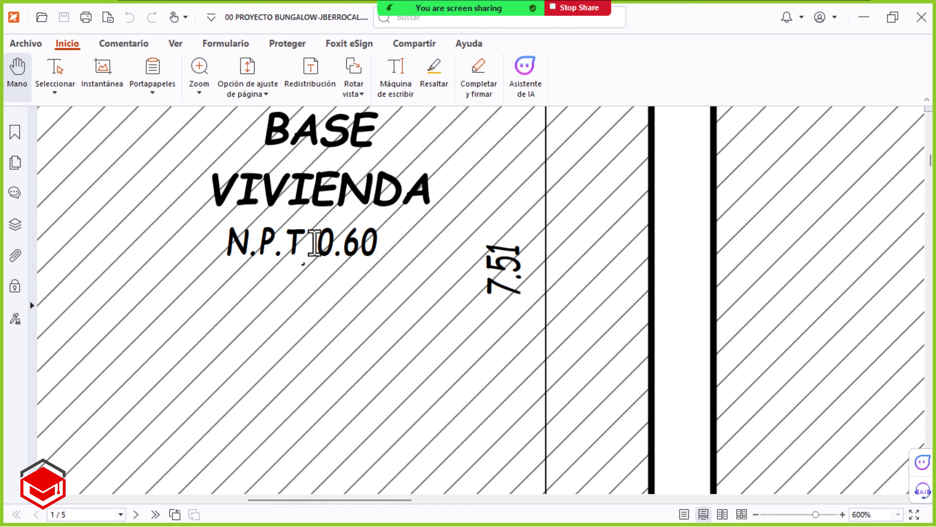
scroll(314, 242, "down", 3, "ctrl")
mouse_move(372, 167)
left_mouse_down()
mouse_move(379, 212)
mouse_move(381, 202)
left_mouse_up()
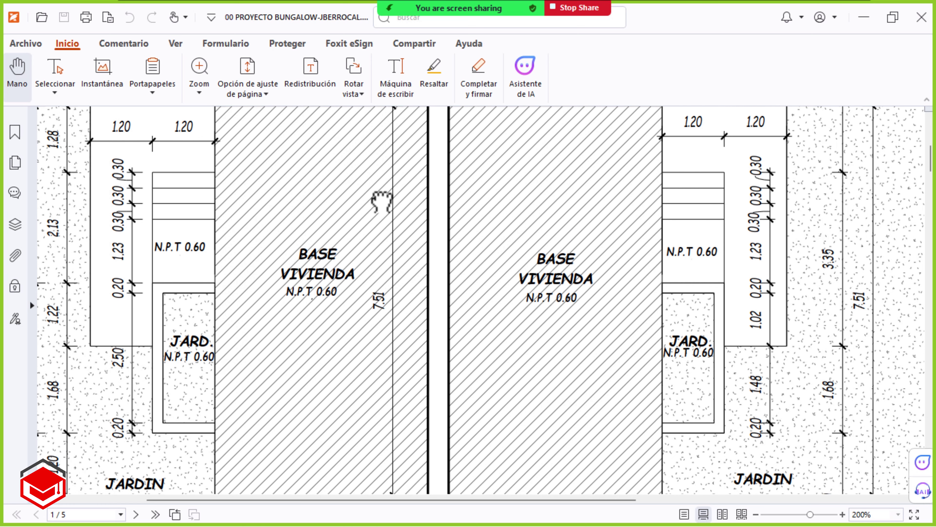
key("alt+Tab")
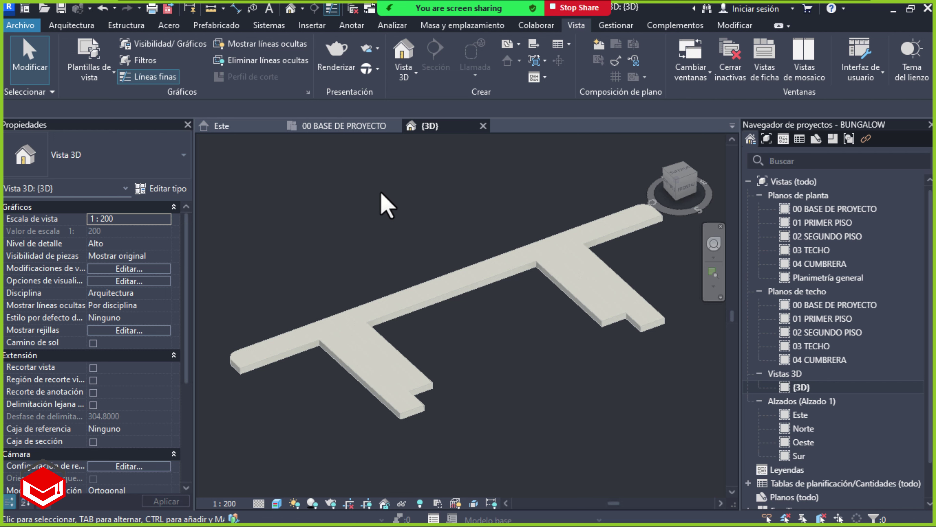
mouse_move(226, 126)
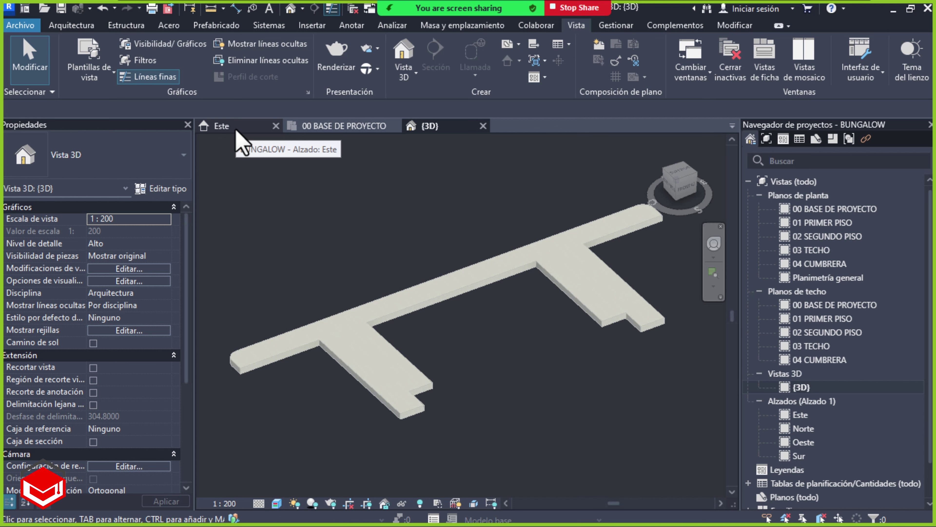
Switch to the Este elevation and zoom in on the first-floor slab
left_click(238, 140)
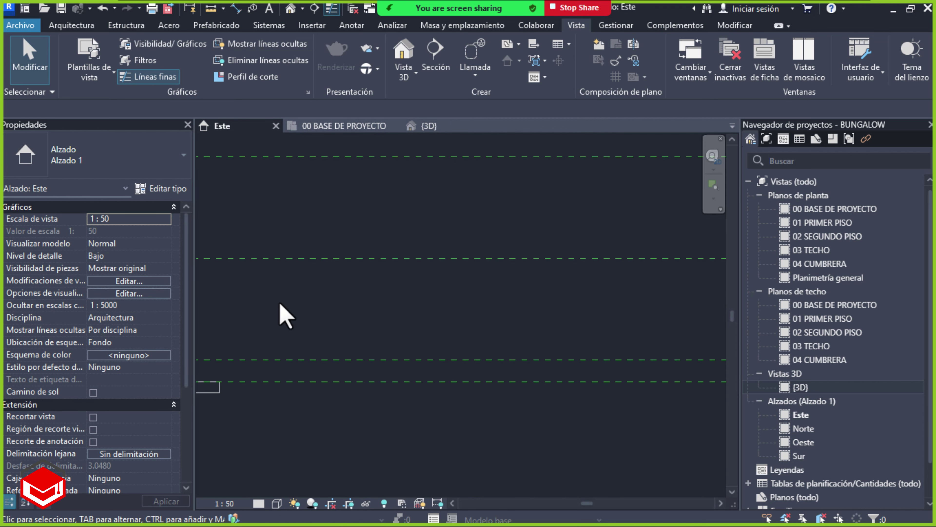
scroll(495, 324, "up", 2)
scroll(497, 341, "up", 2)
scroll(507, 370, "up", 2)
scroll(509, 373, "up", 2)
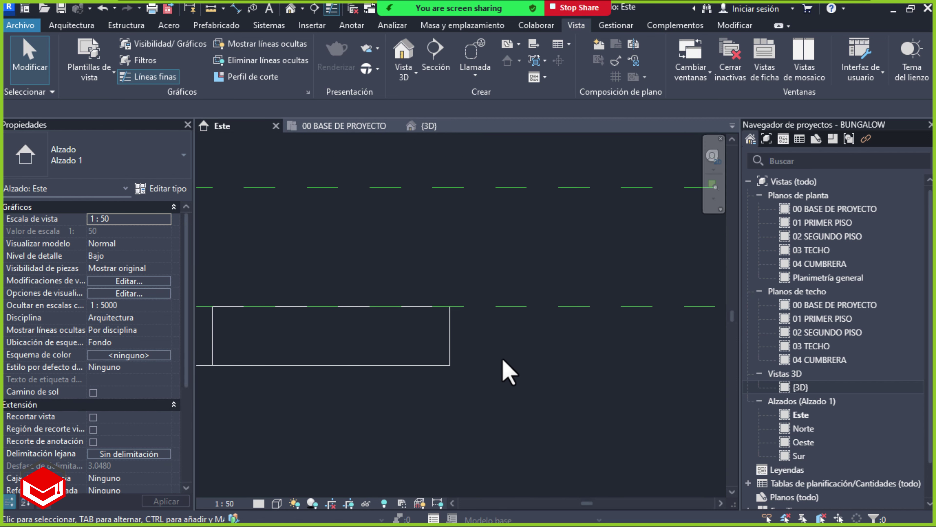
scroll(503, 364, "up", 2)
scroll(484, 355, "up", 1)
scroll(432, 317, "up", 1)
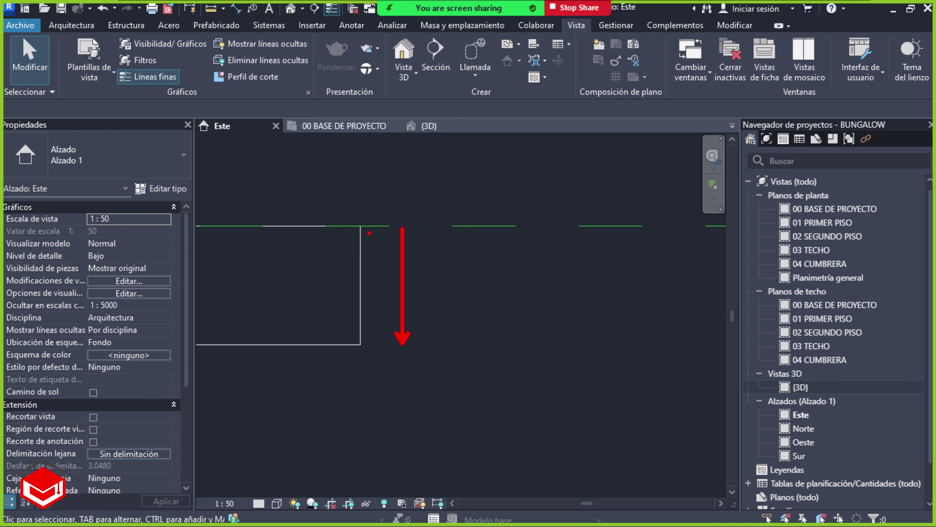
Mark the slab's top level and thickness on screen, clear the marks, and return to the PDF plan
left_click_drag(312, 225, 505, 225)
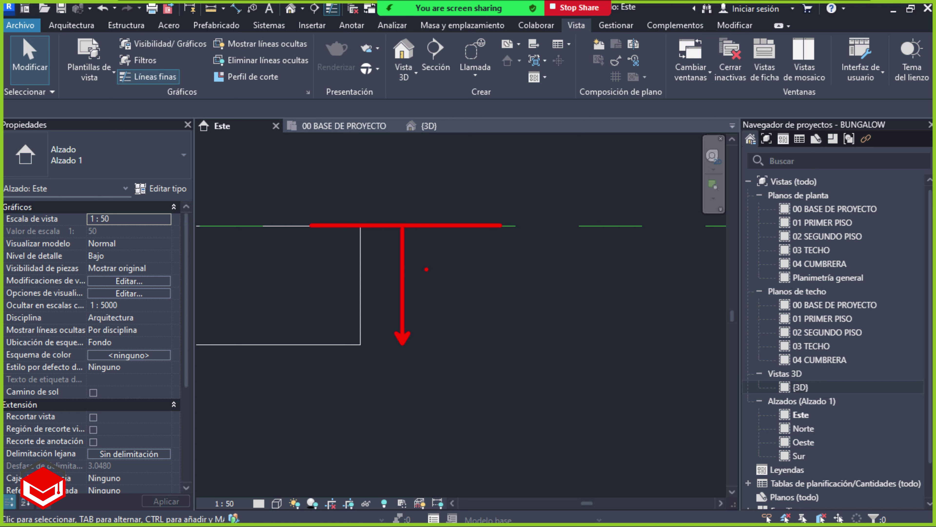
mouse_move(426, 269)
left_mouse_down()
mouse_move(431, 259)
mouse_move(465, 276)
left_mouse_up()
key("Escape")
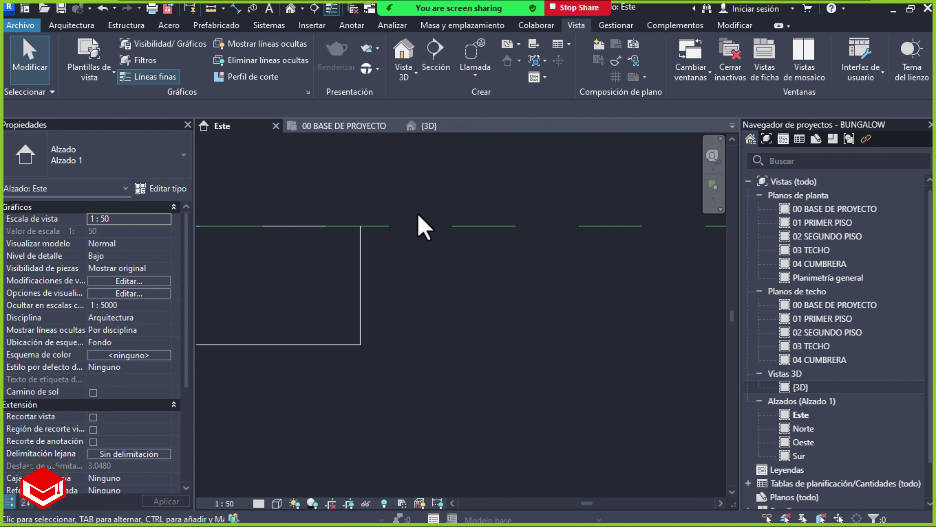
key("alt+Tab")
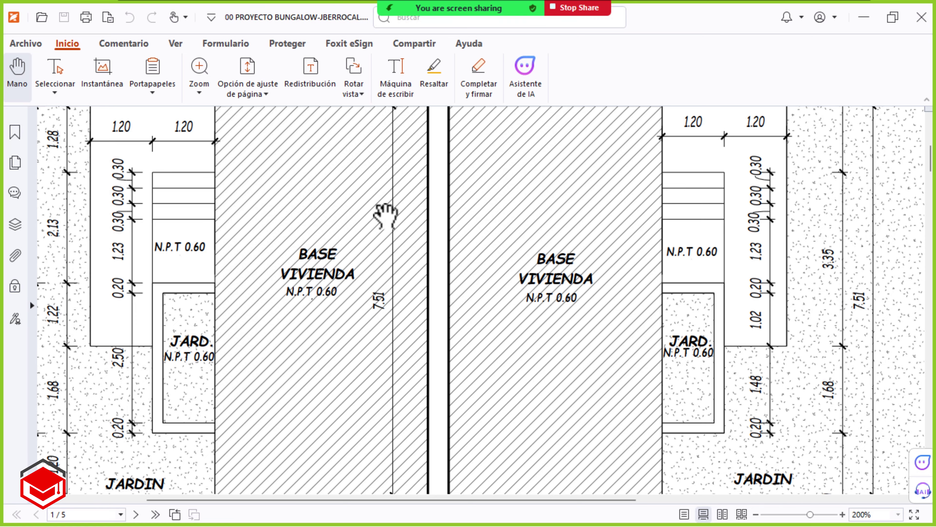
Zoom into the BASE VIVIENDA N.P.T 0.60 level label, then return to Revit
scroll(332, 297, "up", 1, "ctrl")
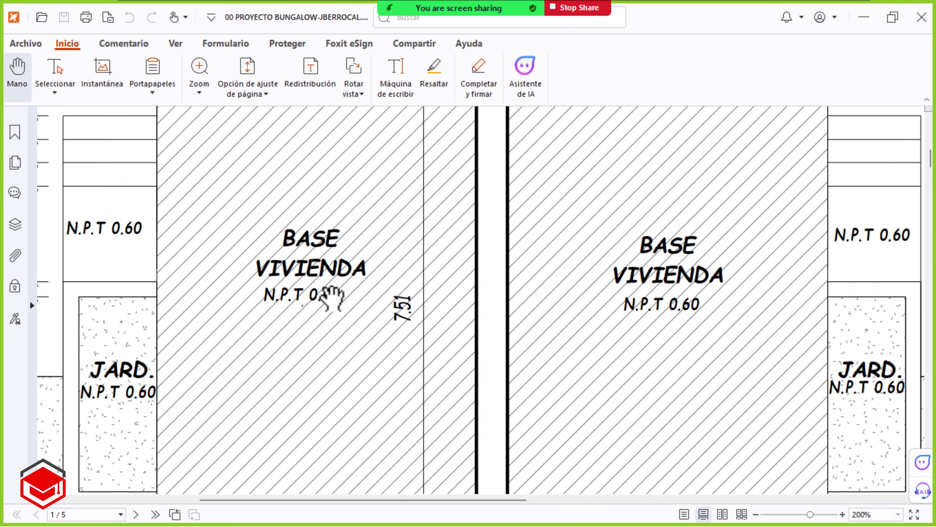
scroll(332, 297, "up", 3, "ctrl")
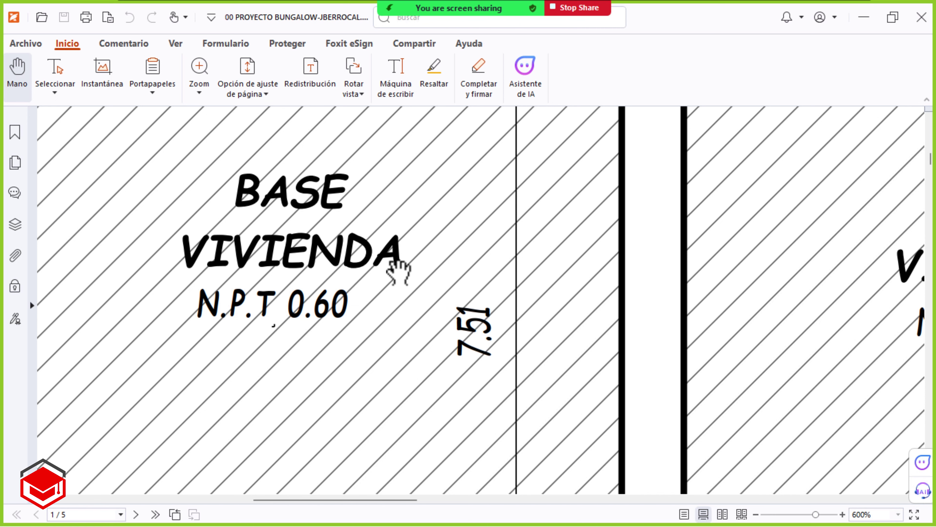
key("alt+Tab")
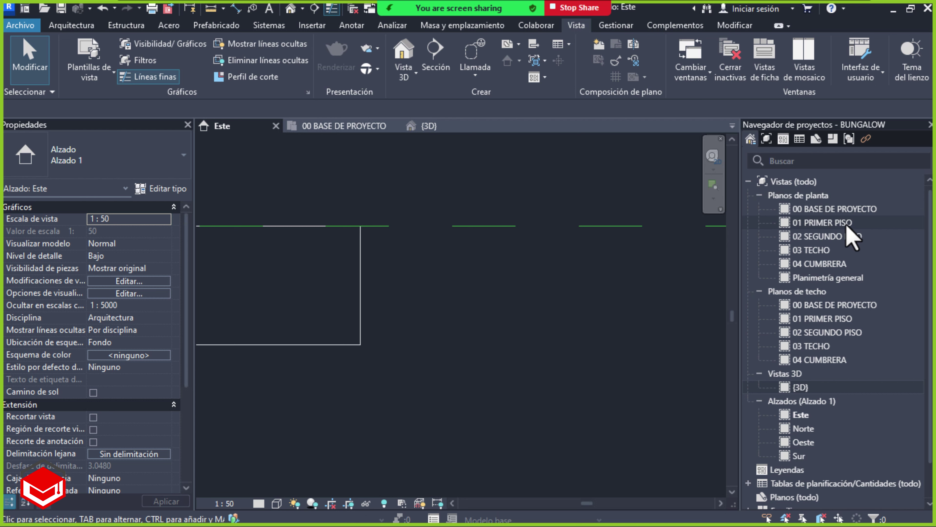
Open the 01 PRIMER PISO floor plan, save the project at the reminder, and centre the slab outline
left_click(811, 223)
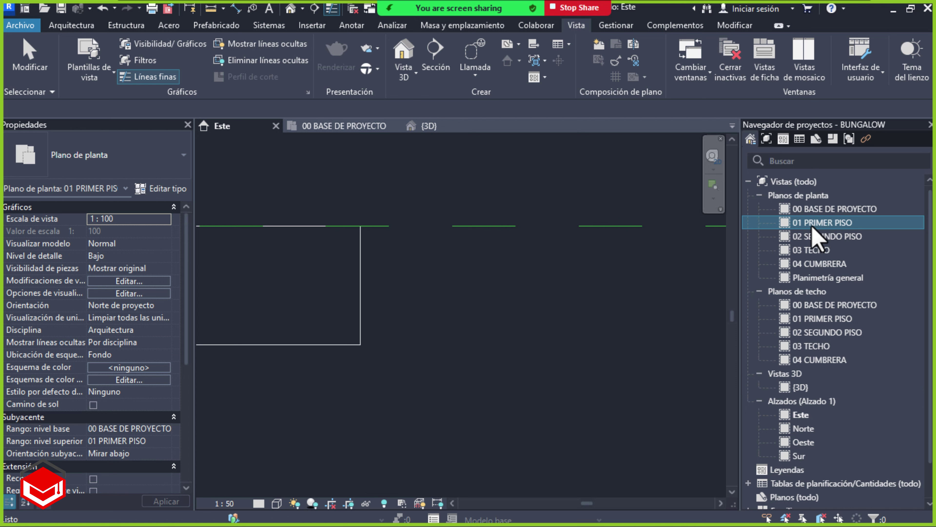
double_click(768, 224)
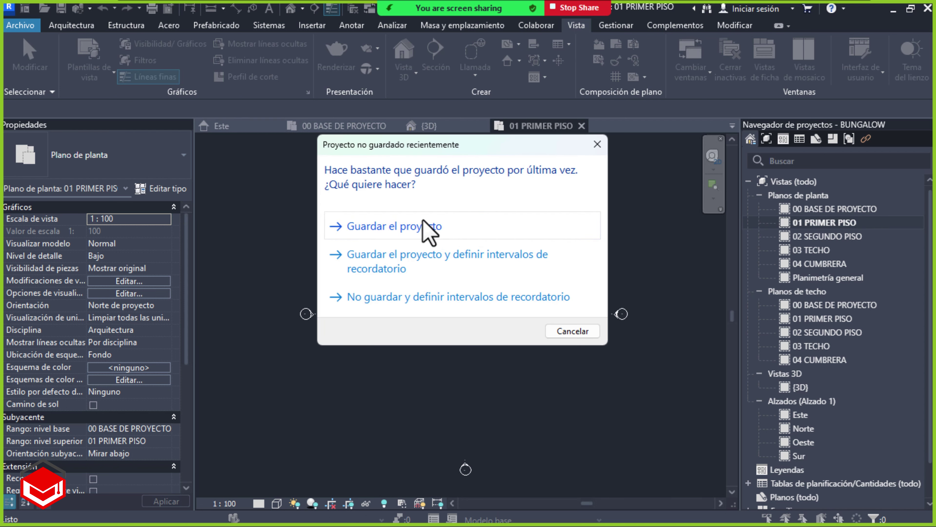
left_click(465, 225)
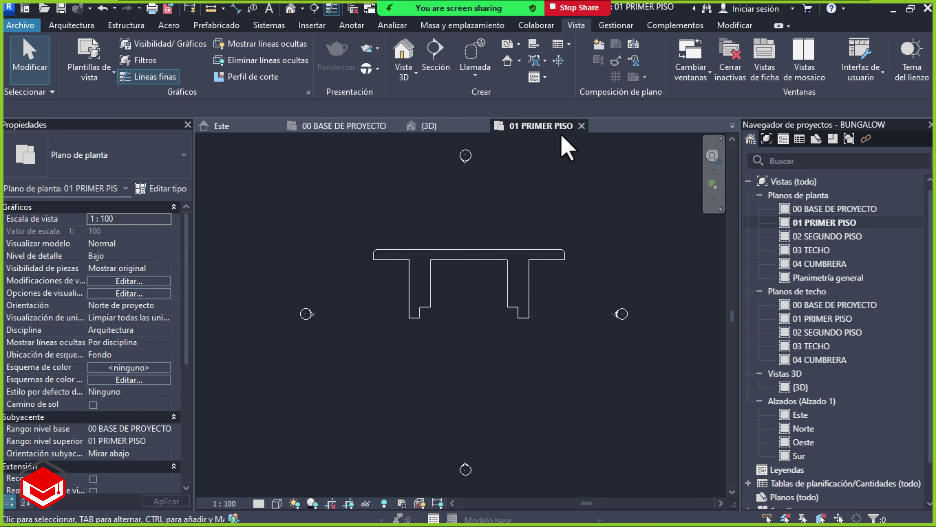
scroll(494, 273, "up", 1)
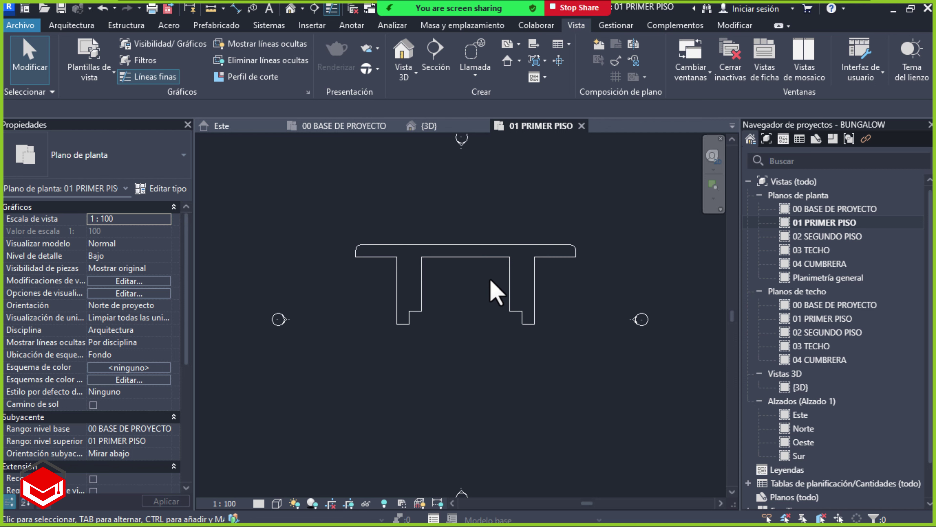
scroll(492, 284, "up", 1)
scroll(491, 284, "up", 2)
scroll(491, 283, "up", 2)
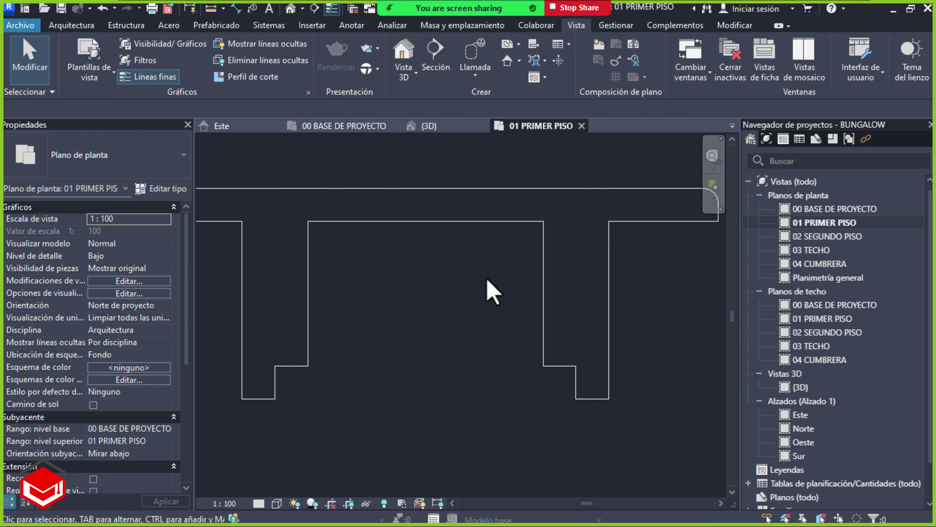
middle_click_drag(488, 280, 537, 284)
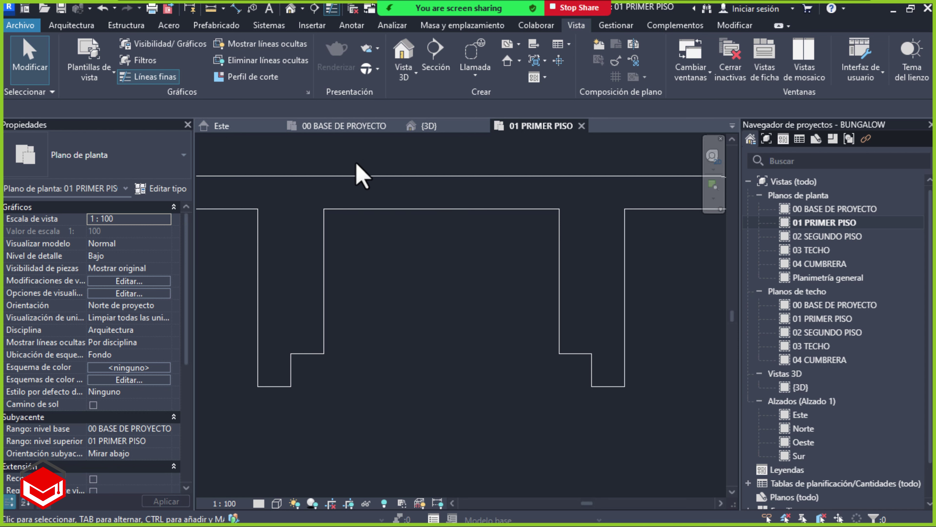
From the Arquitectura tab, start a Suelo: arquitectónico floor using the VERDA DE 30 type
left_click(72, 25)
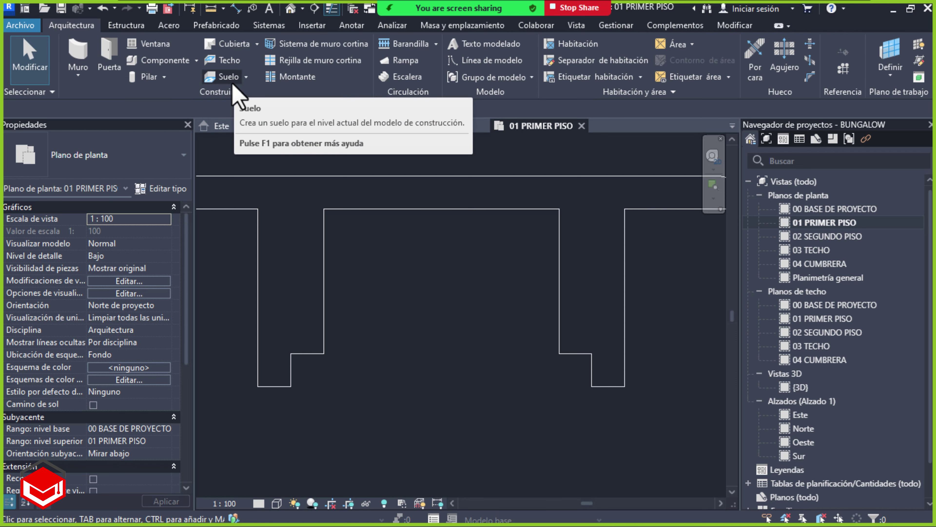
left_click(246, 78)
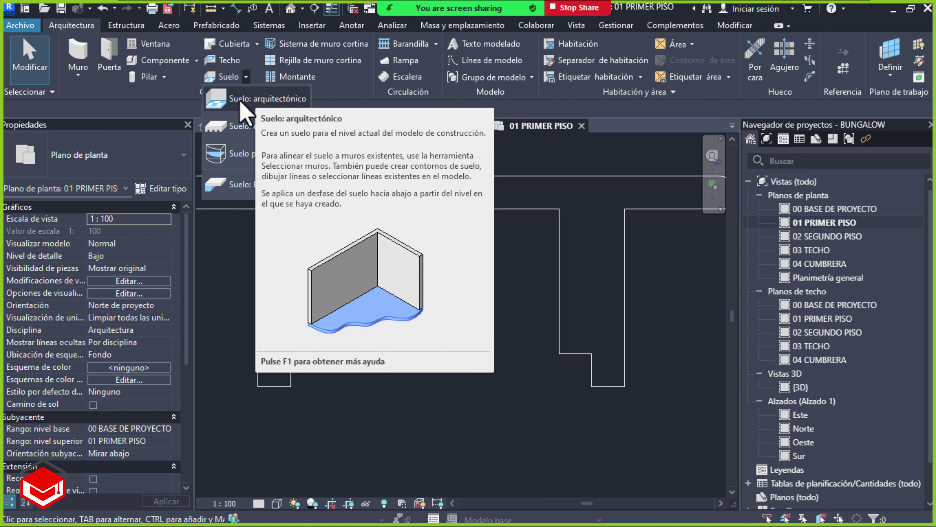
left_click(269, 99)
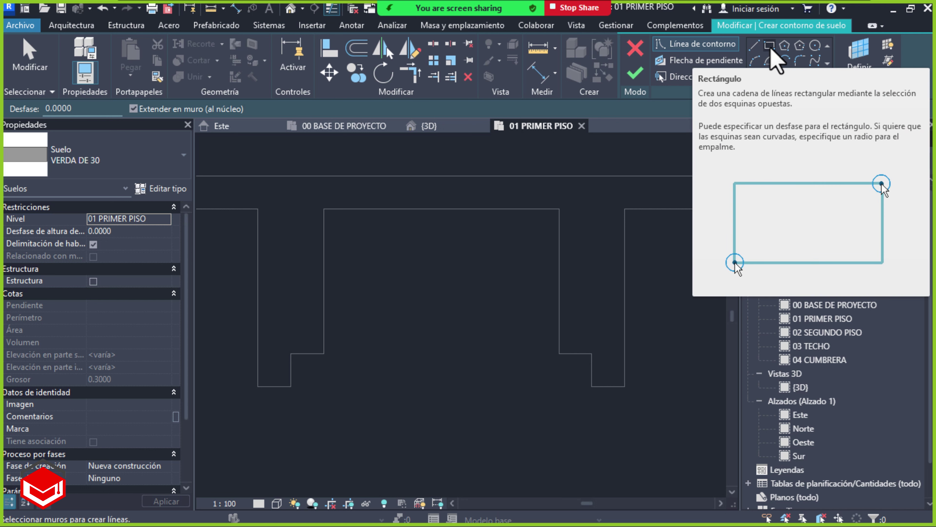
Draw a 4.70 by 7.70 rectangle from the slab edge corner, then return to the PDF plan
left_click(771, 48)
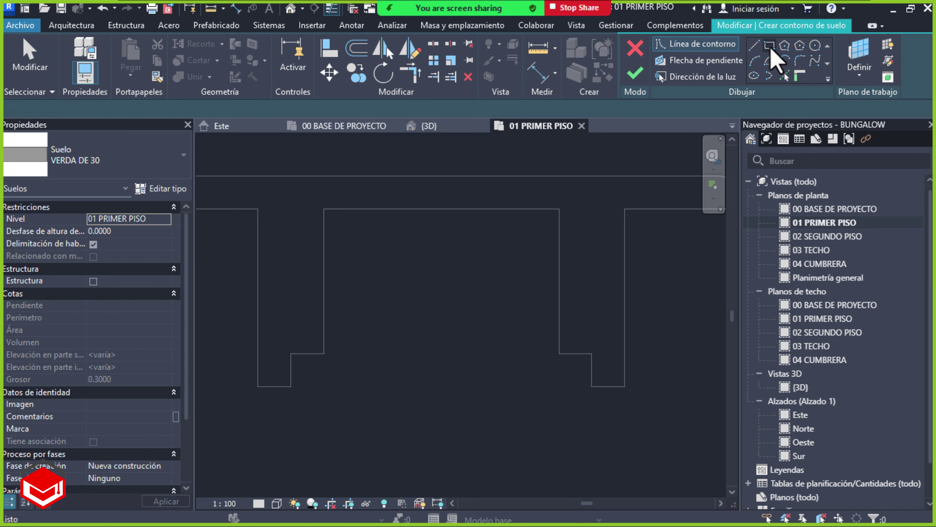
middle_click_drag(486, 313, 528, 288)
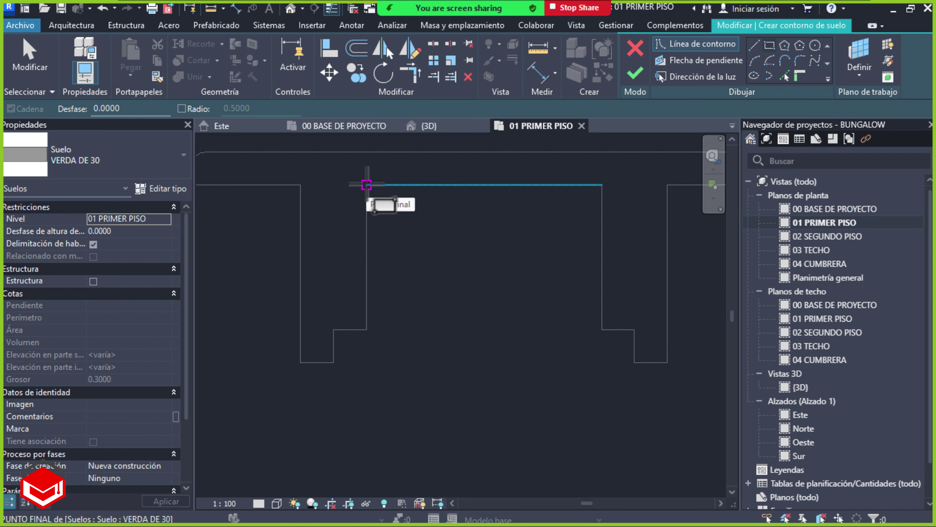
left_click(367, 185)
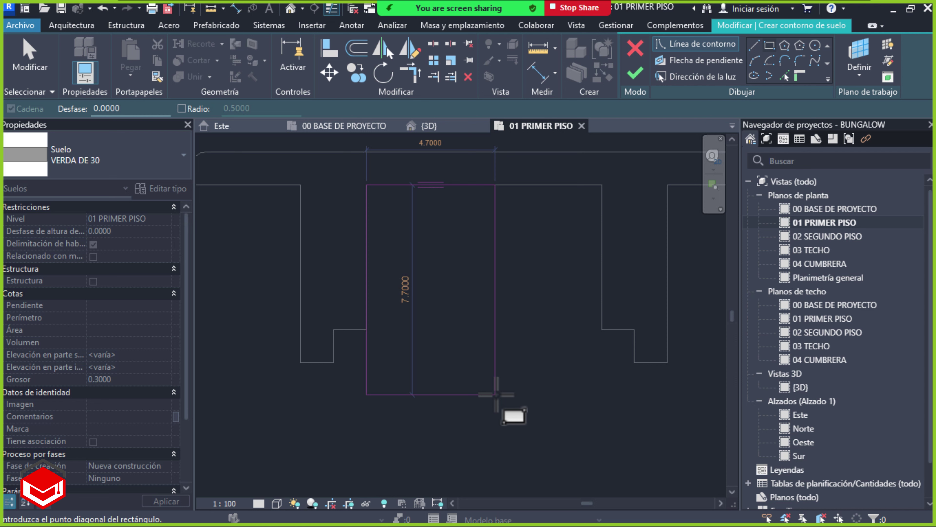
left_click(495, 394)
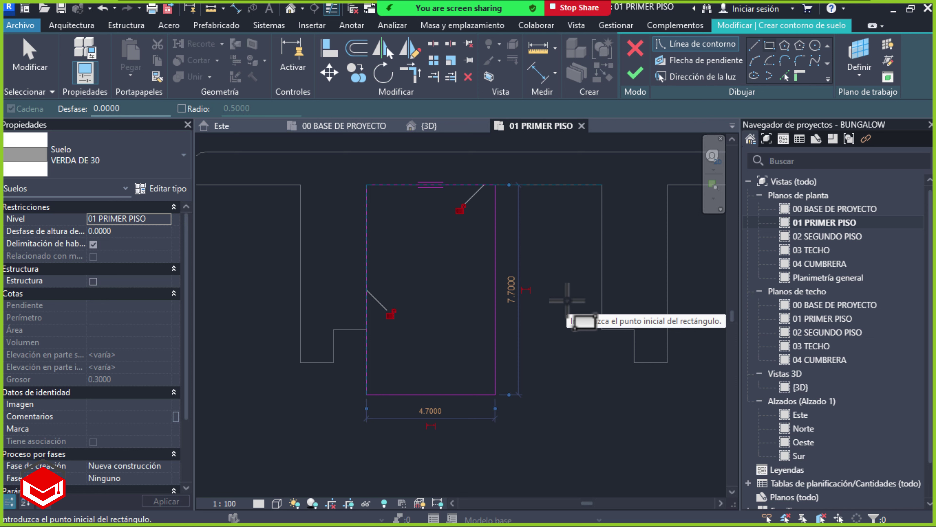
key("Escape")
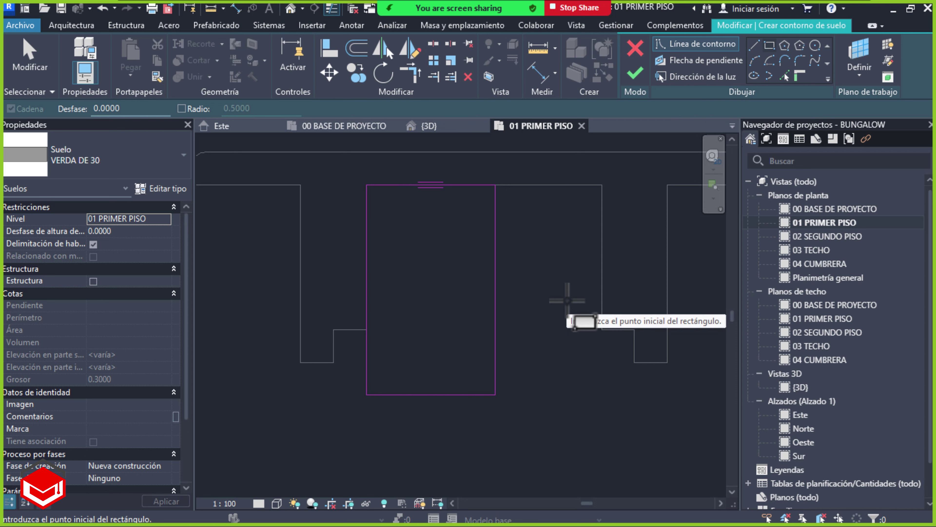
key("Escape")
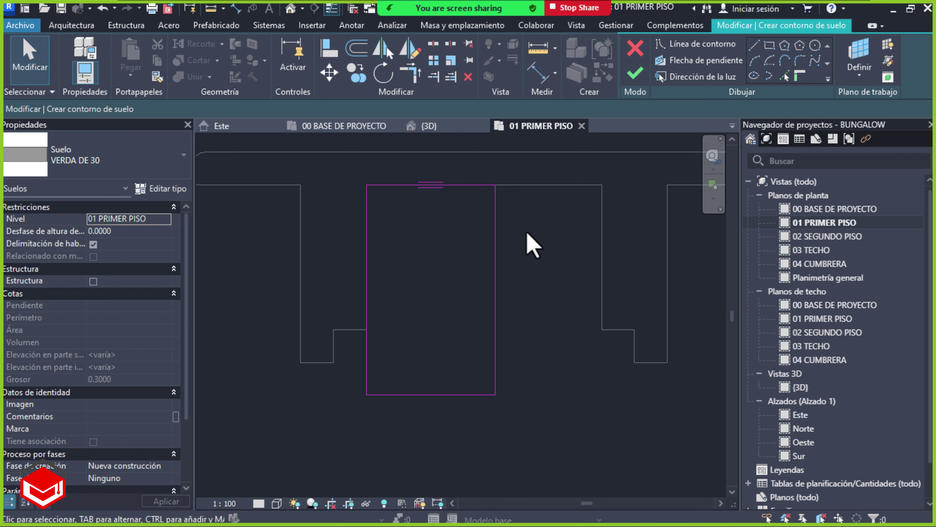
key("alt+Tab")
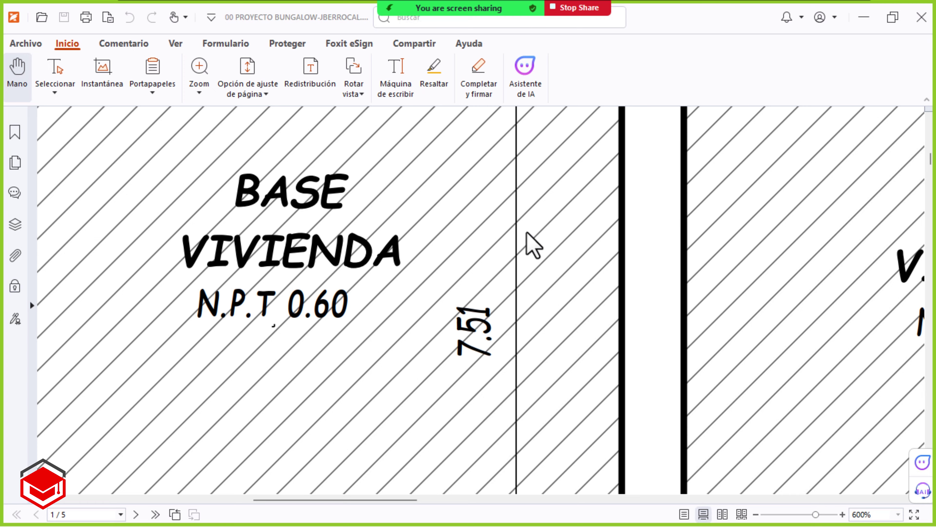
Bring both BASE VIVIENDA blocks into view and circle the 4.10 width dimension
scroll(480, 261, "down", 4, "ctrl")
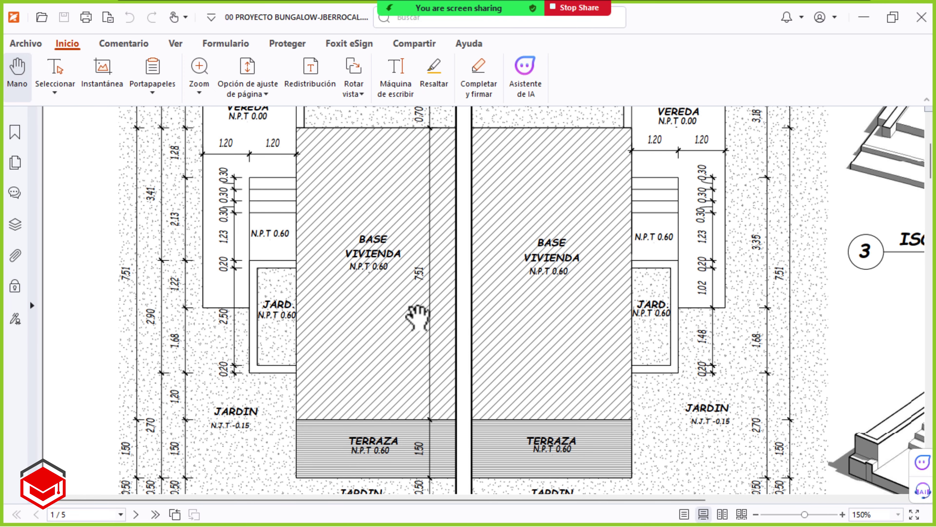
left_click_drag(418, 318, 405, 161)
scroll(406, 307, "up", 1, "ctrl")
scroll(410, 295, "up", 1, "ctrl")
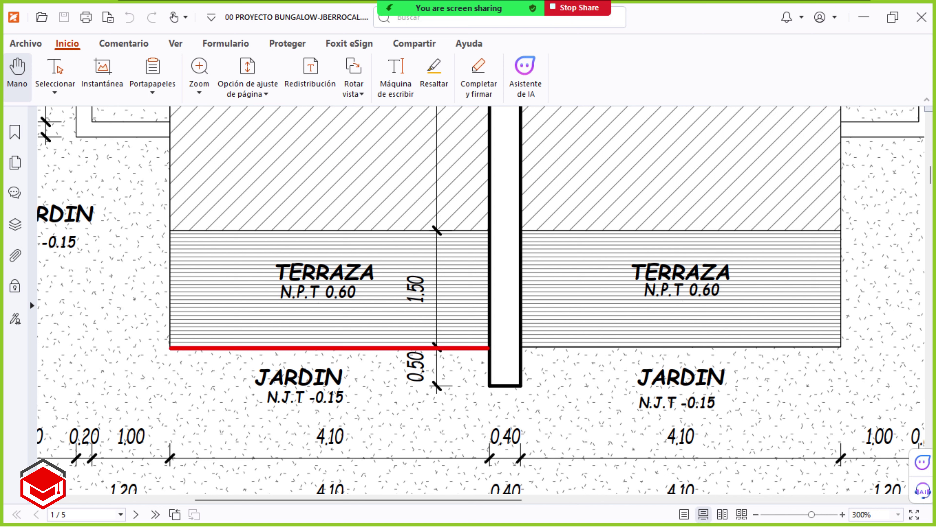
left_click_drag(313, 421, 328, 407)
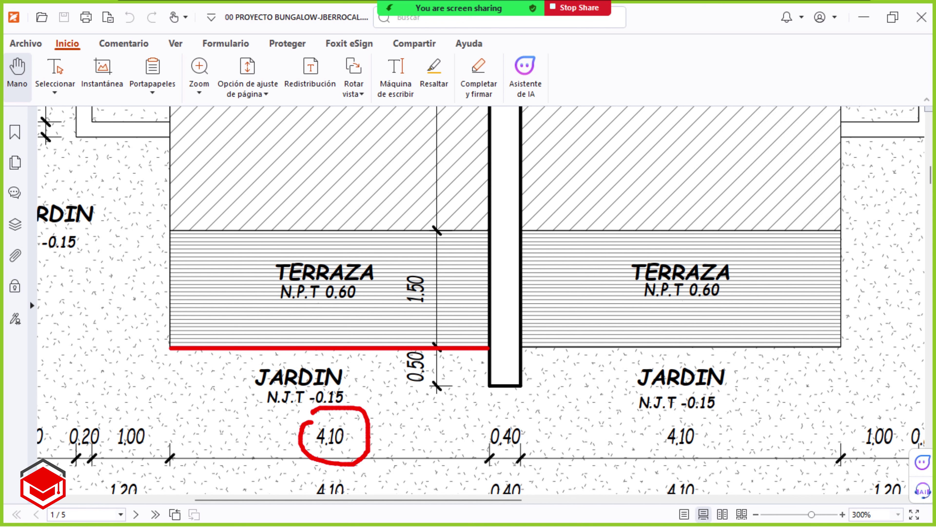
key("Escape")
Trace the house base's 7.51 long side and terrace edge, then return to Revit
scroll(449, 380, "down", 1, "ctrl")
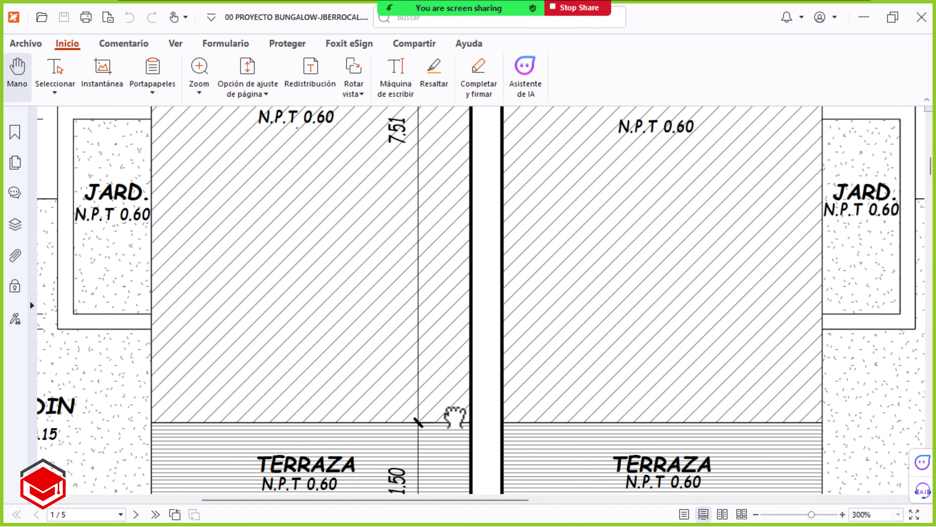
scroll(456, 382, "down", 1, "ctrl")
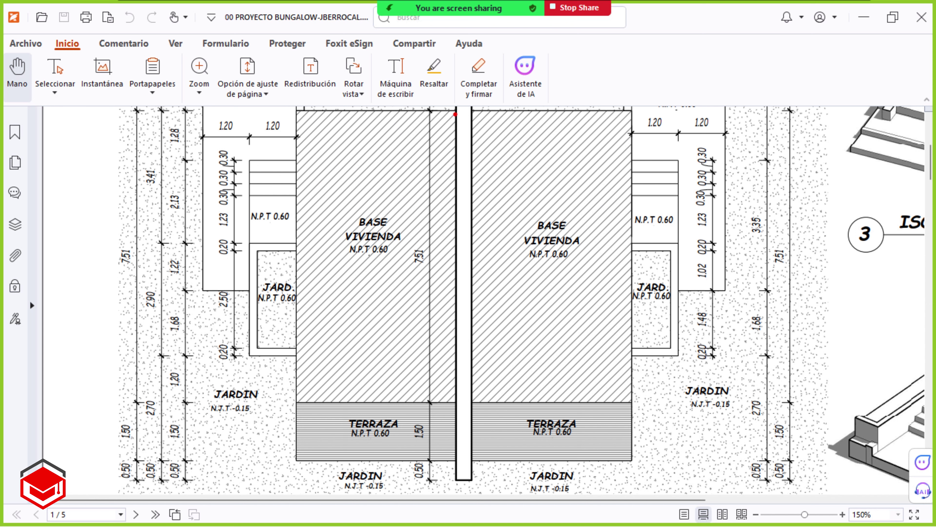
left_click_drag(455, 114, 454, 404)
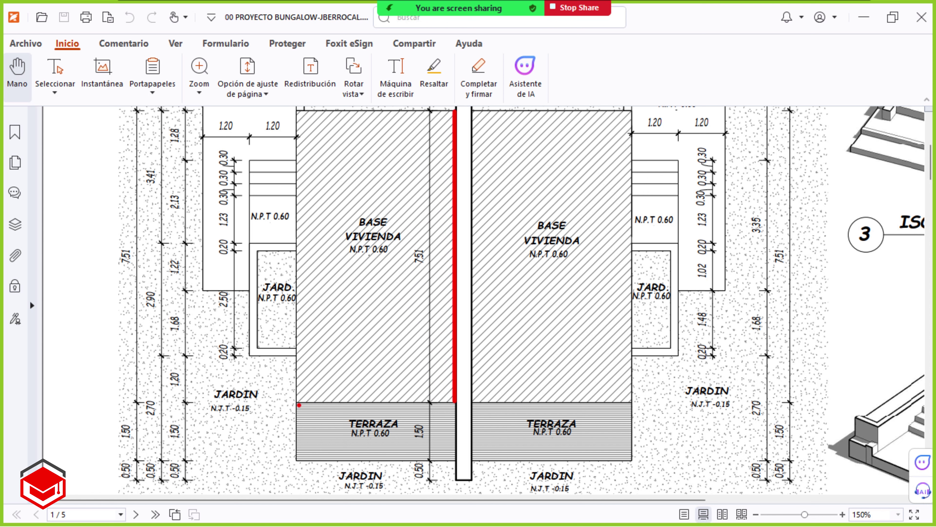
left_click_drag(299, 404, 450, 404)
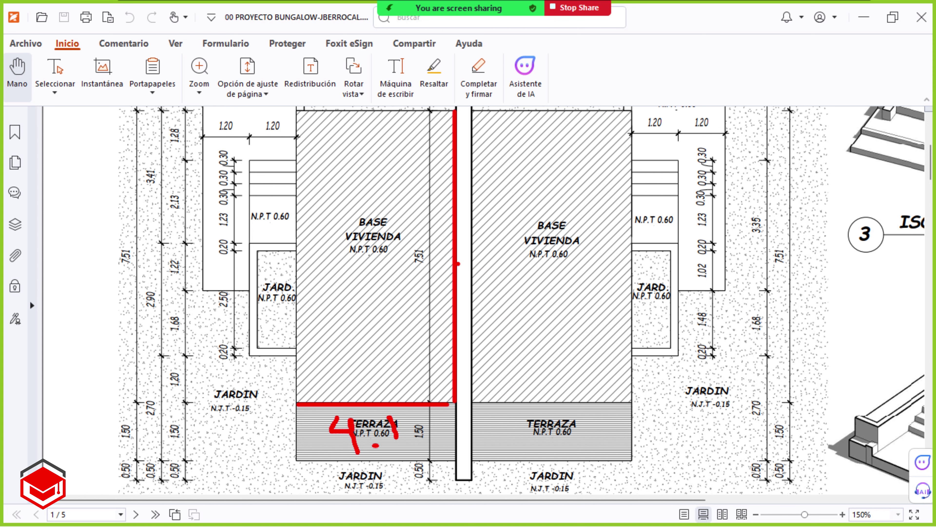
key("Escape")
key("alt+Tab")
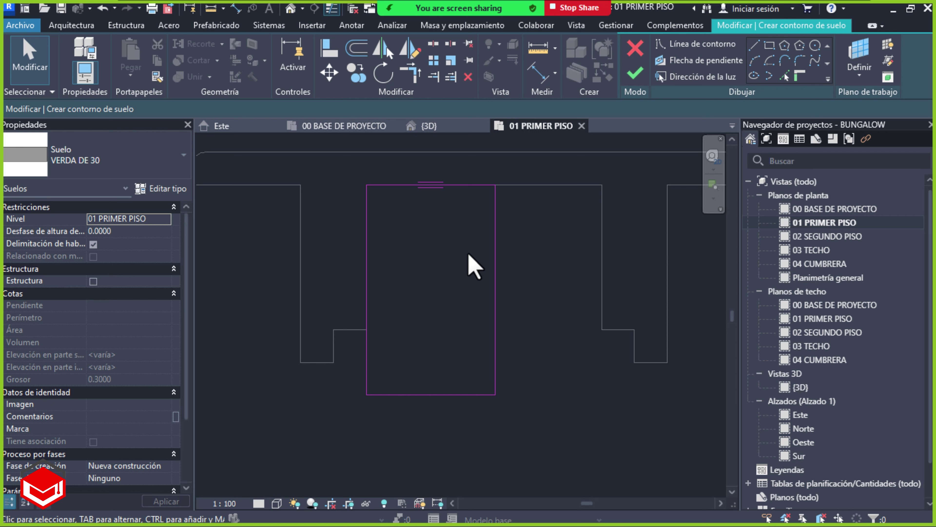
Set the floor sketch's width from 4.70 to 4.10 via the right line's dimension
left_click(495, 292)
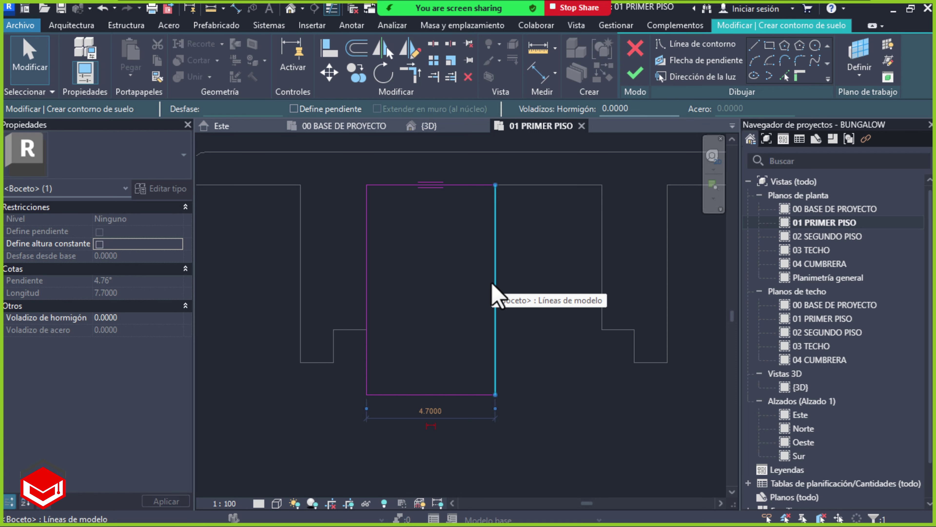
left_click(430, 410)
type("4.1")
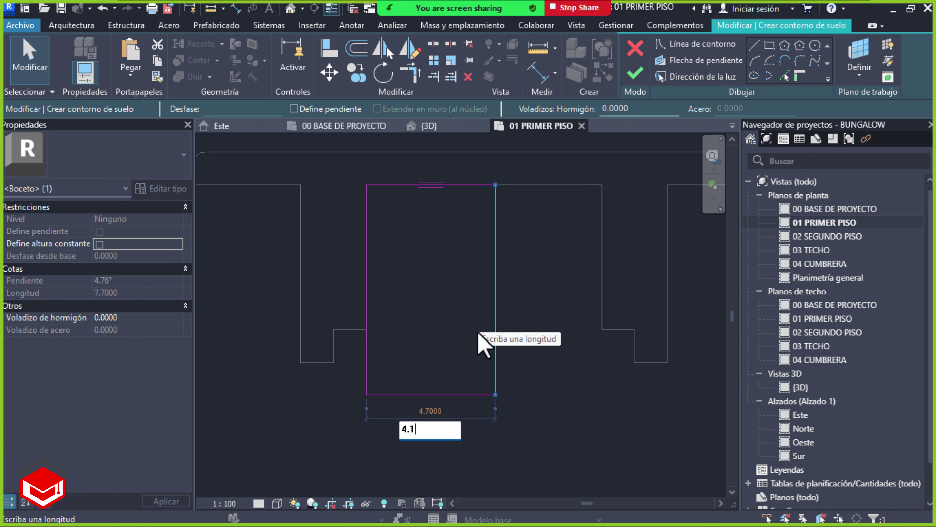
key("Return")
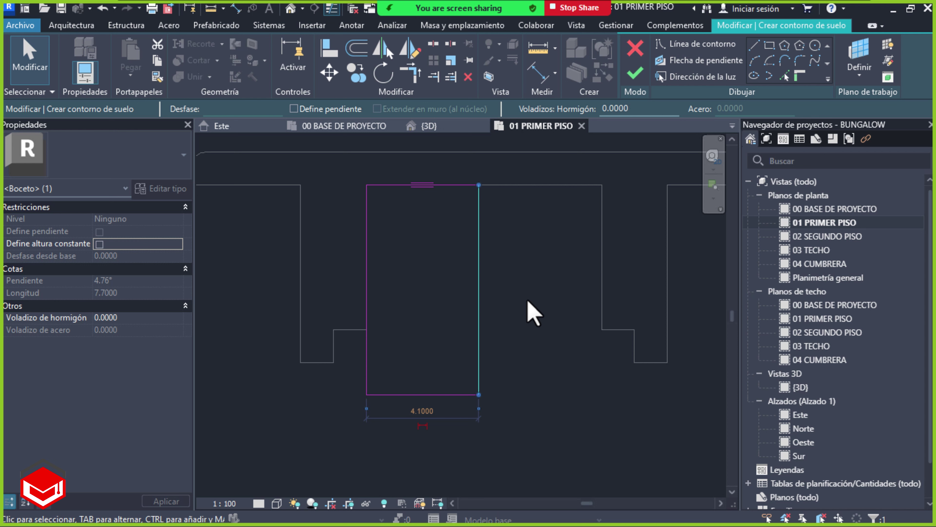
key("Escape")
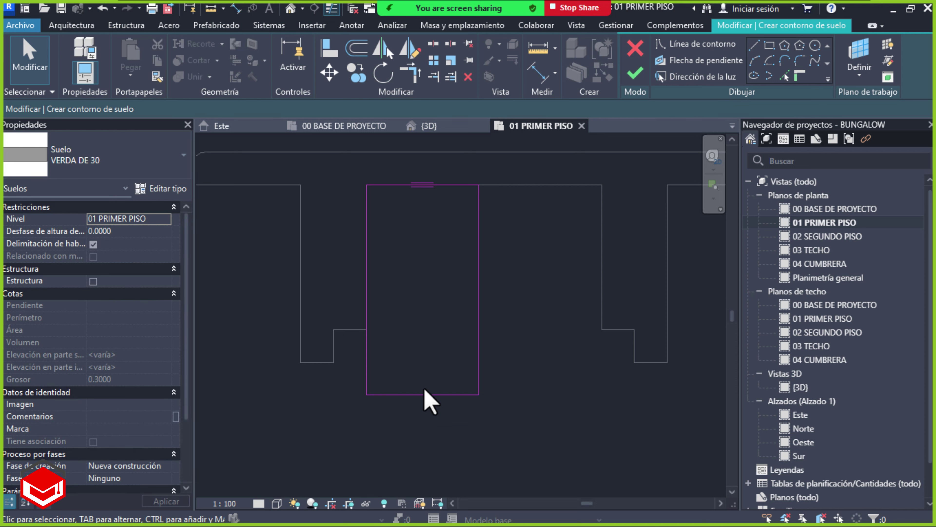
Set the floor sketch's length from 7.70 to 7.51 via the bottom line's dimension
left_click(422, 394)
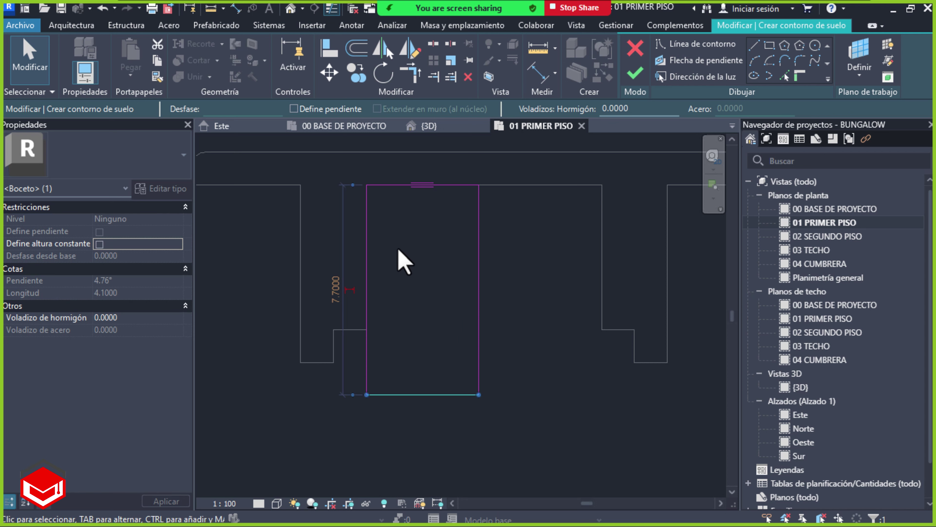
left_click(338, 289)
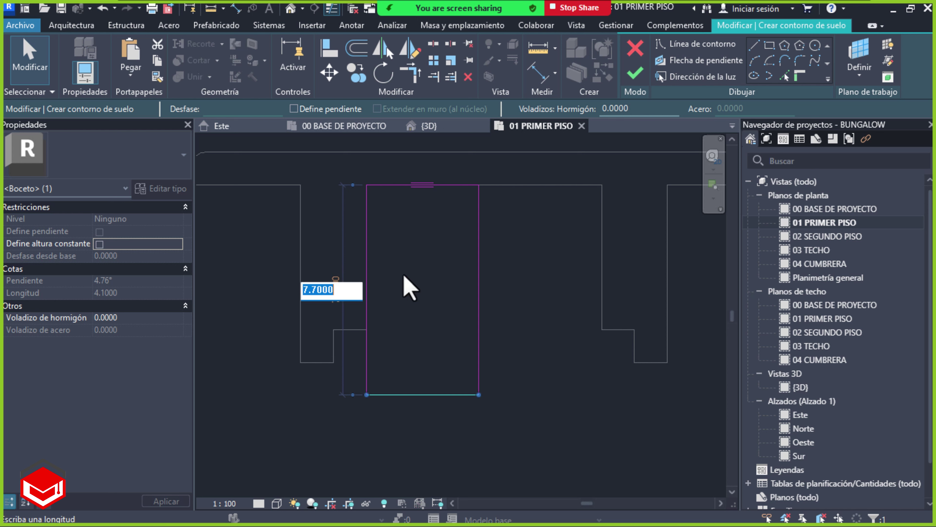
type("7.51")
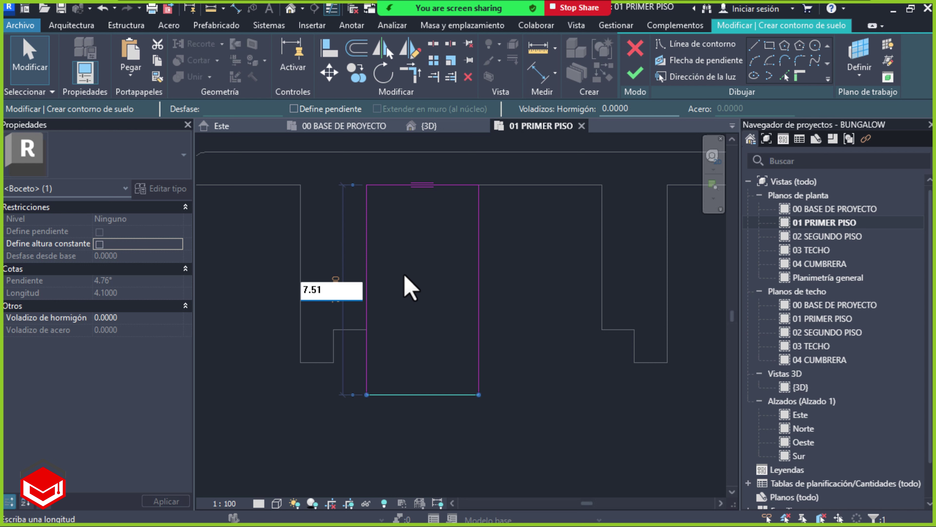
key("Return")
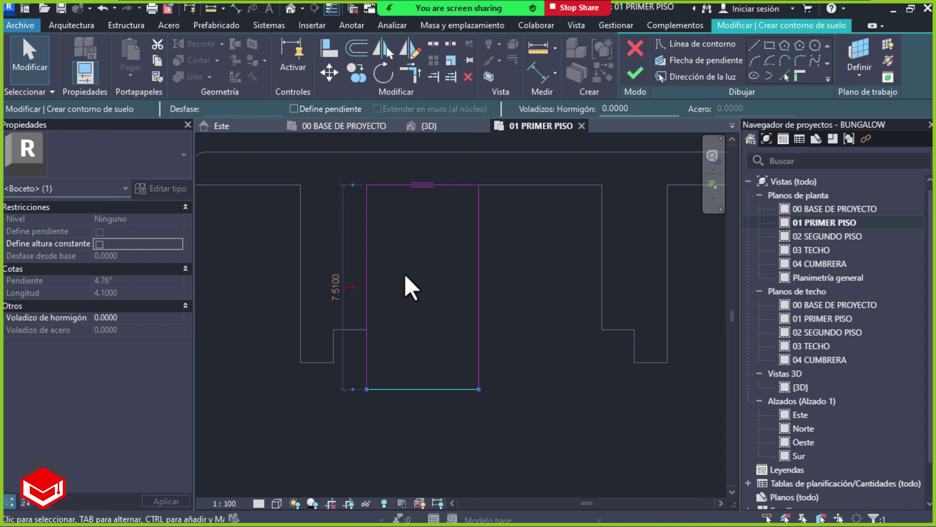
left_click(405, 275)
middle_click_drag(424, 265, 423, 276)
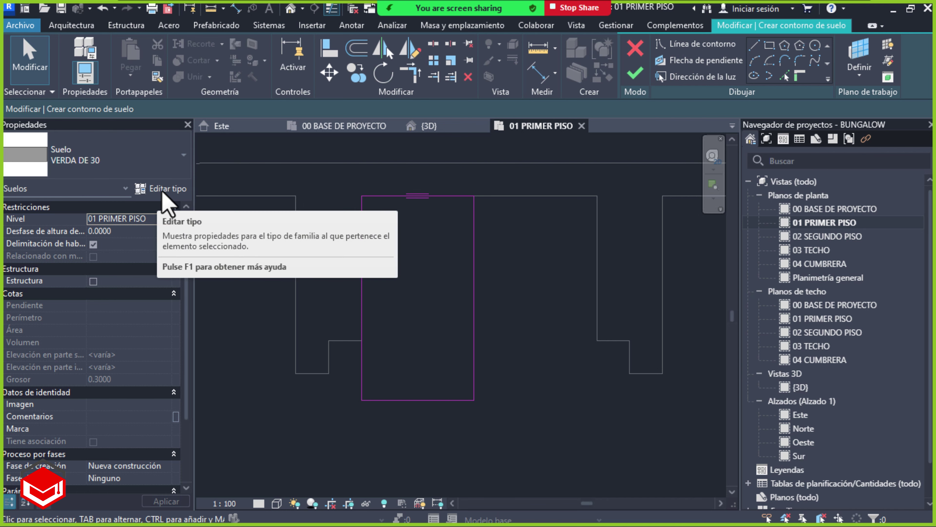
Duplicate VERDA DE 30 as floor type BASE VIVIENDA and bring up its Estructura layers
left_click(163, 193)
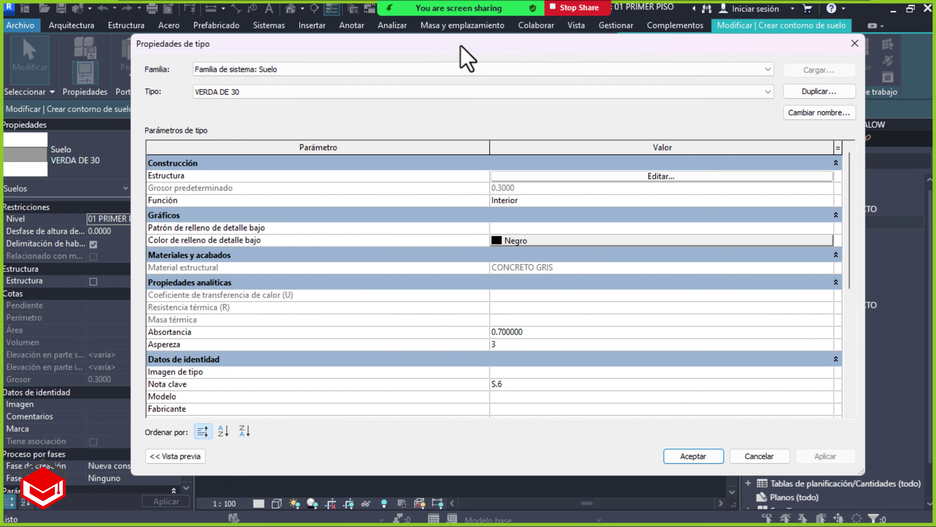
left_click(821, 92)
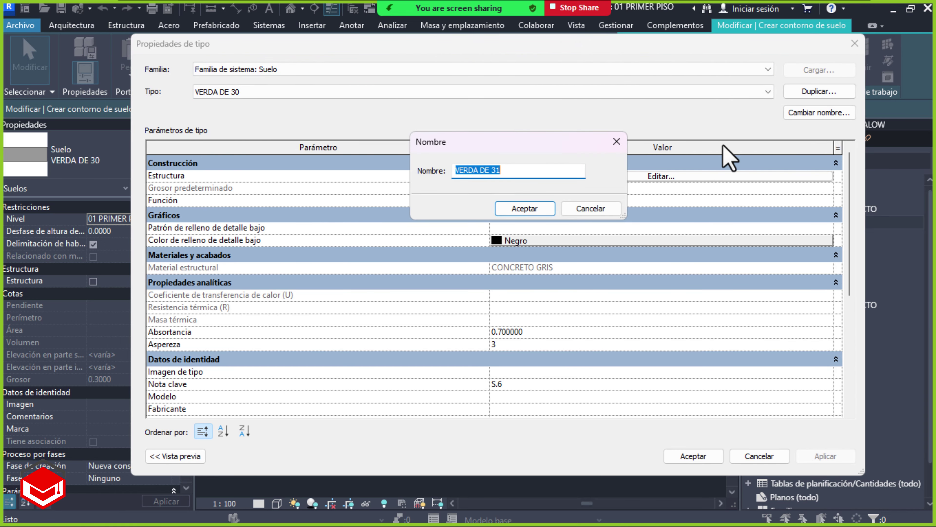
left_click_drag(552, 171, 411, 174)
type("BASE VIVIENDA")
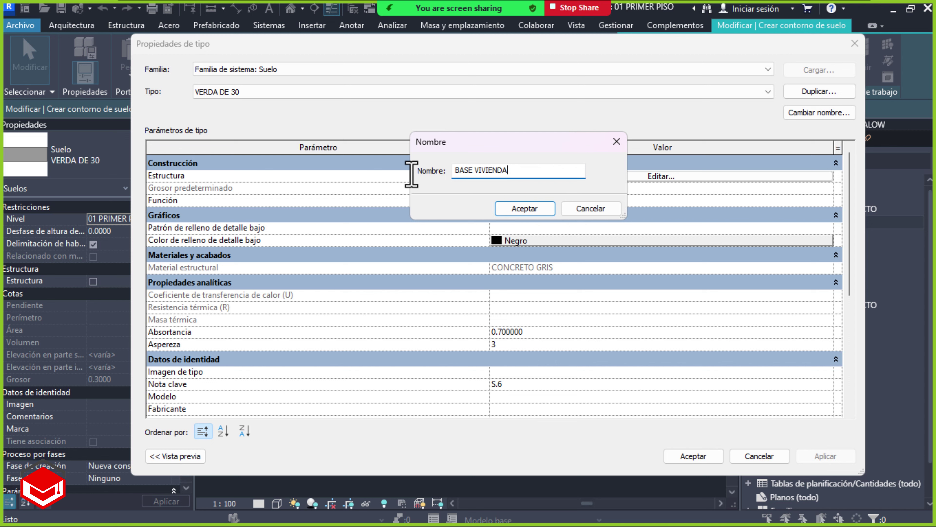
left_click(509, 210)
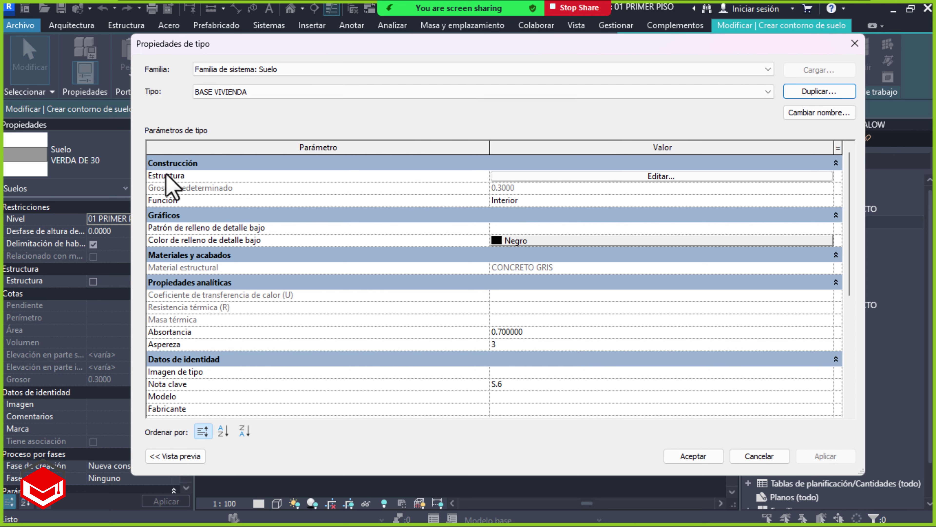
left_click(610, 177)
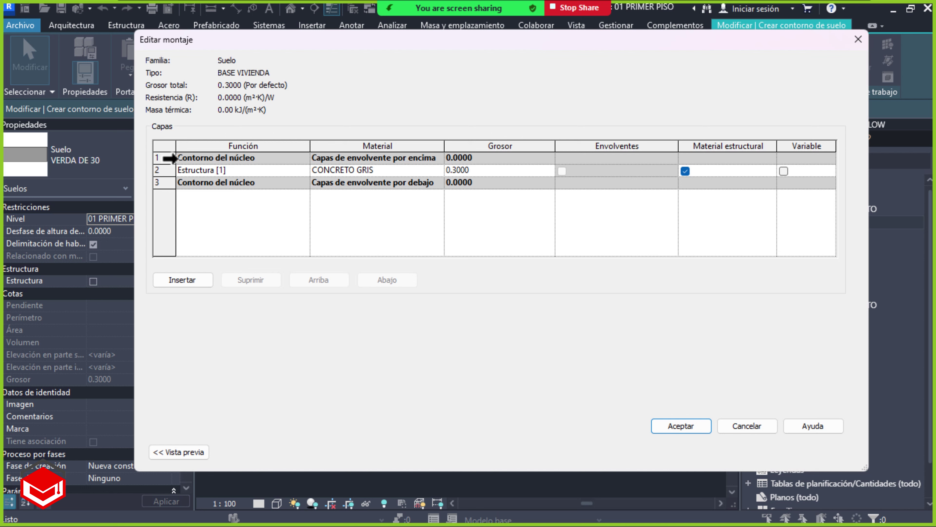
Insert a new layer above the core and set its function to Acabado 1 [4]
left_click(164, 159)
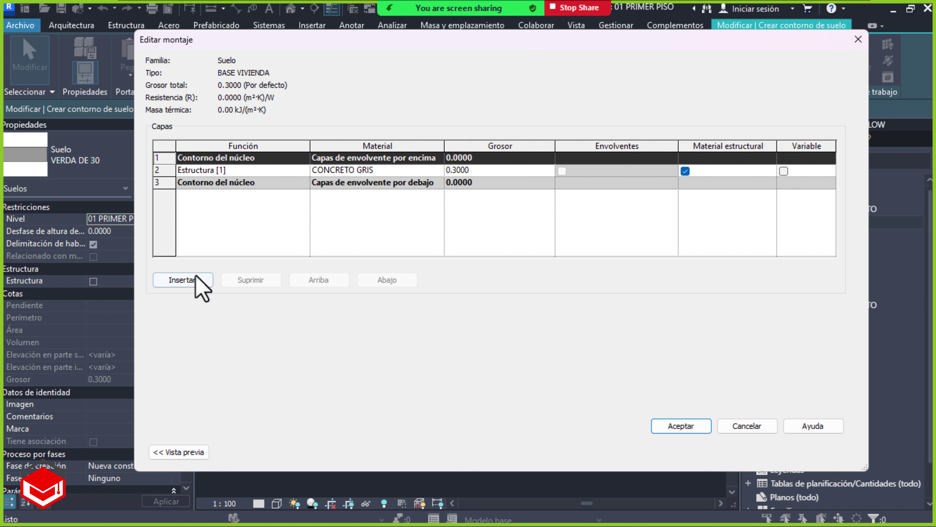
left_click(185, 281)
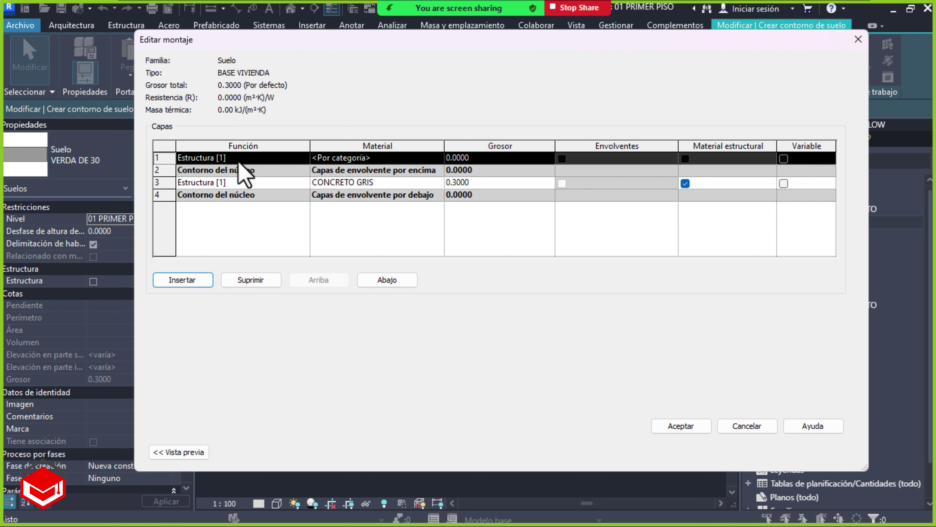
left_click(203, 158)
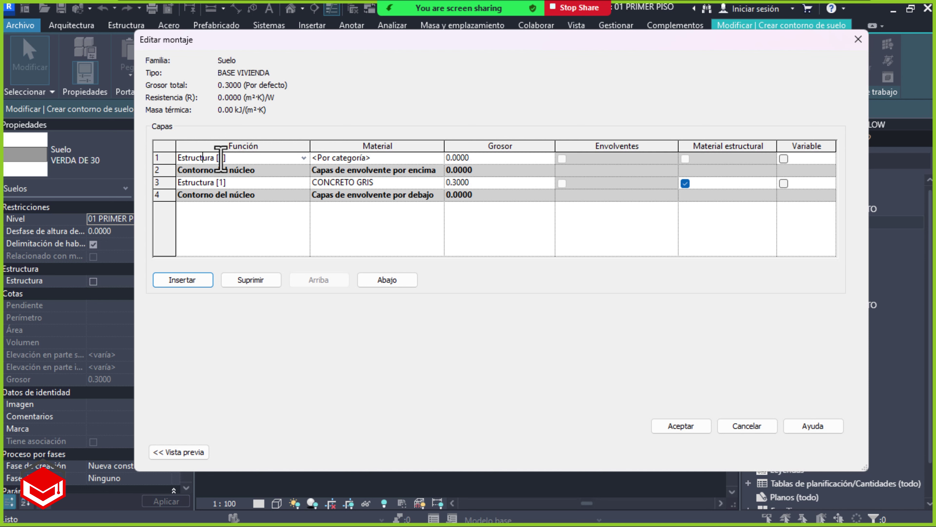
left_click(303, 158)
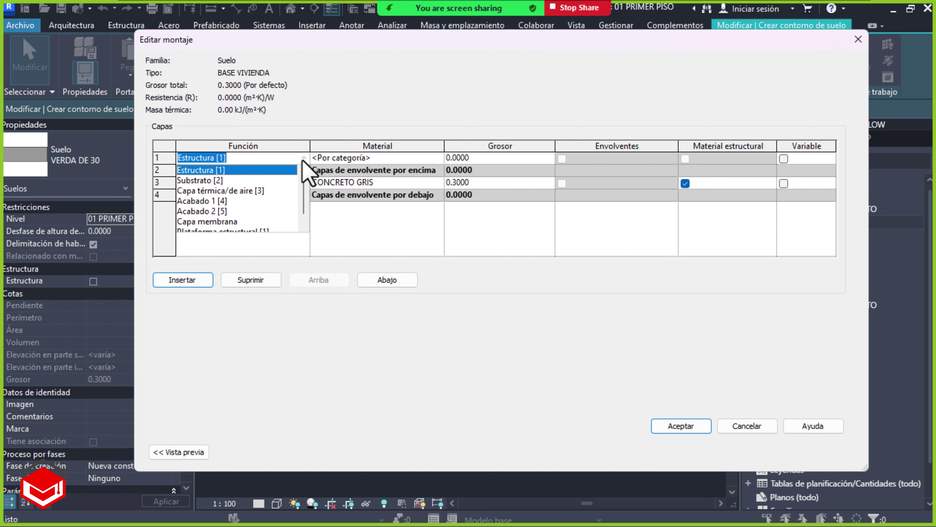
left_click(195, 201)
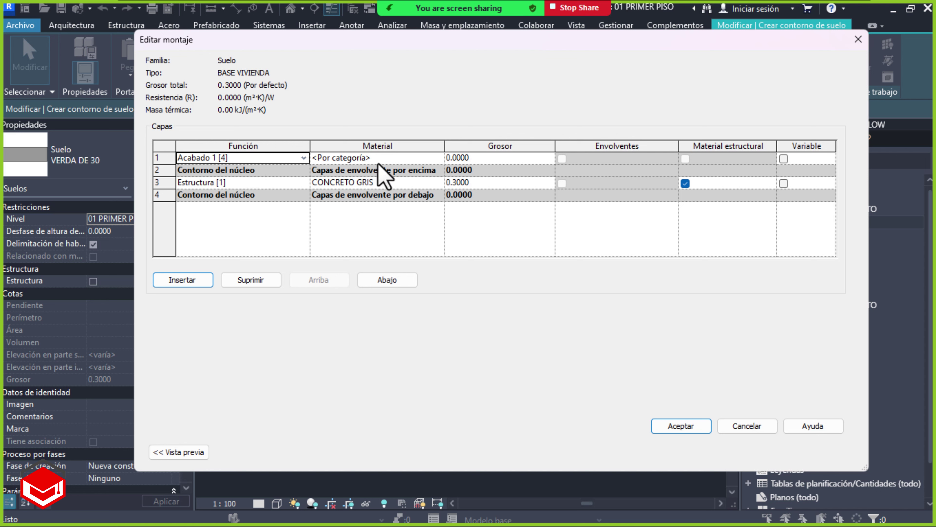
left_click(345, 157)
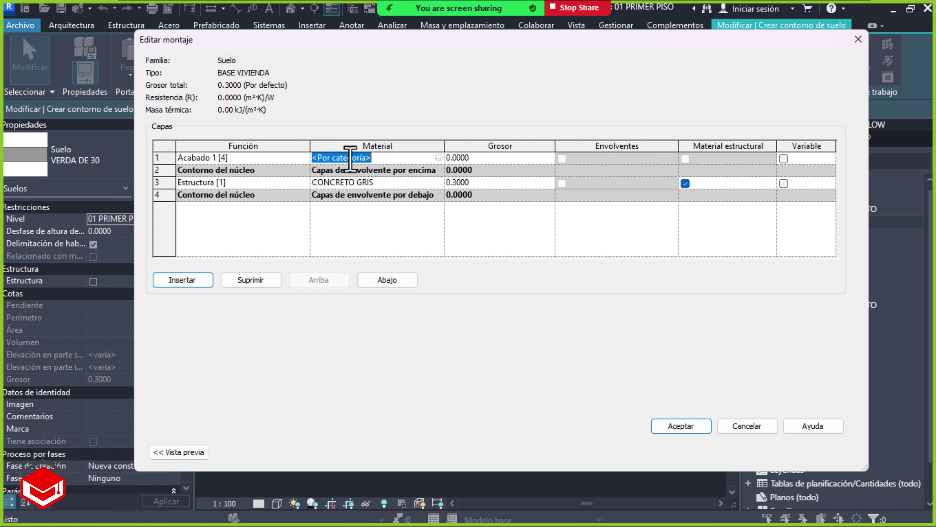
Create a new material in the material browser and rename it MADERA EN PISO
left_click(439, 158)
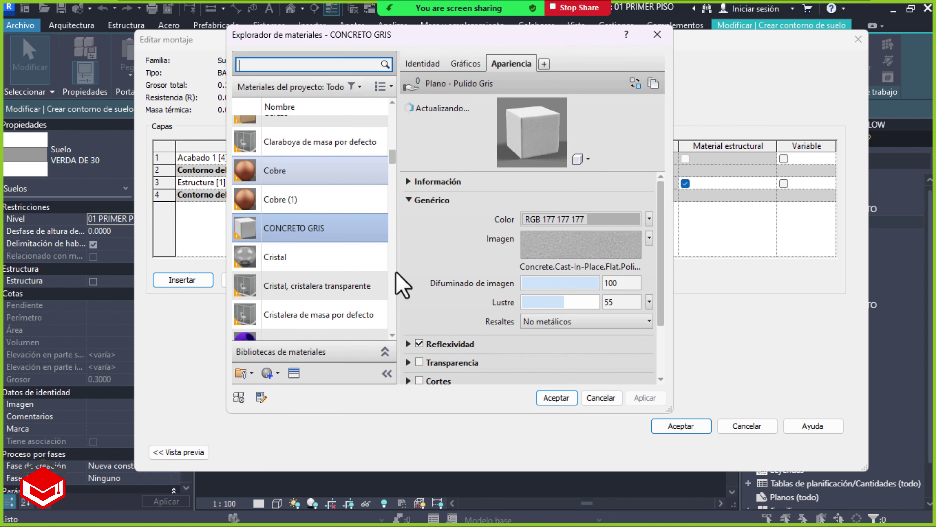
scroll(369, 317, "down", 1)
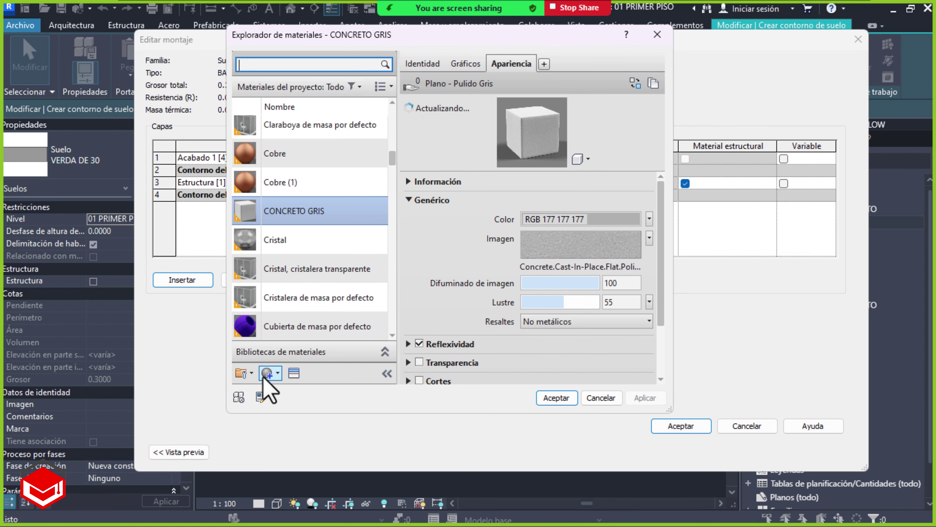
left_click(276, 374)
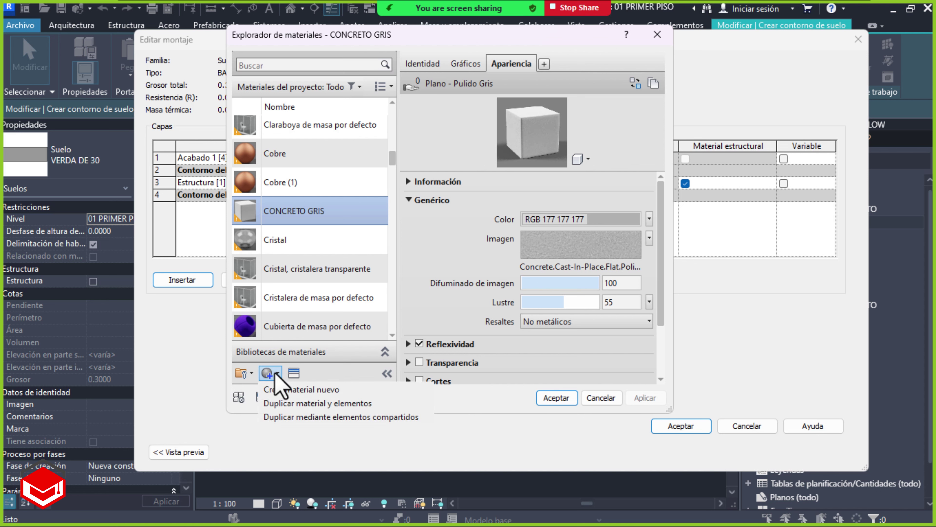
left_click(299, 389)
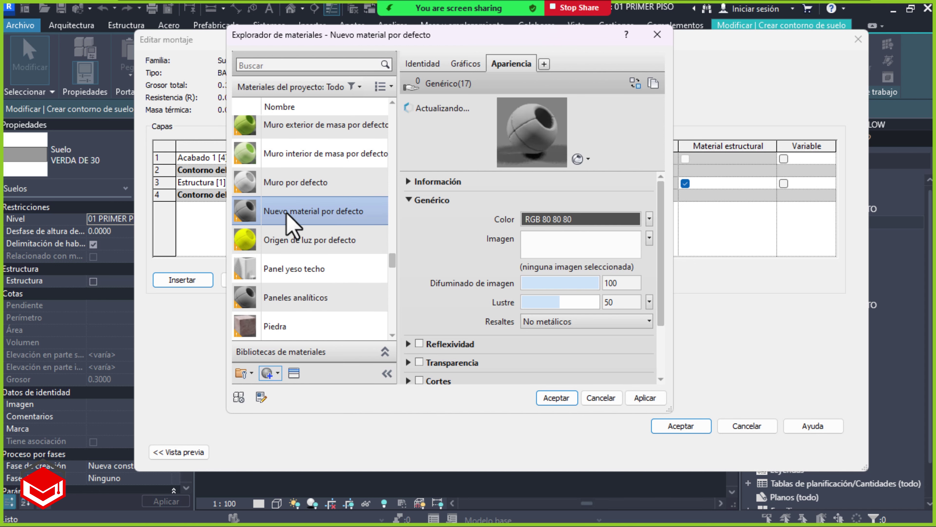
right_click(316, 213)
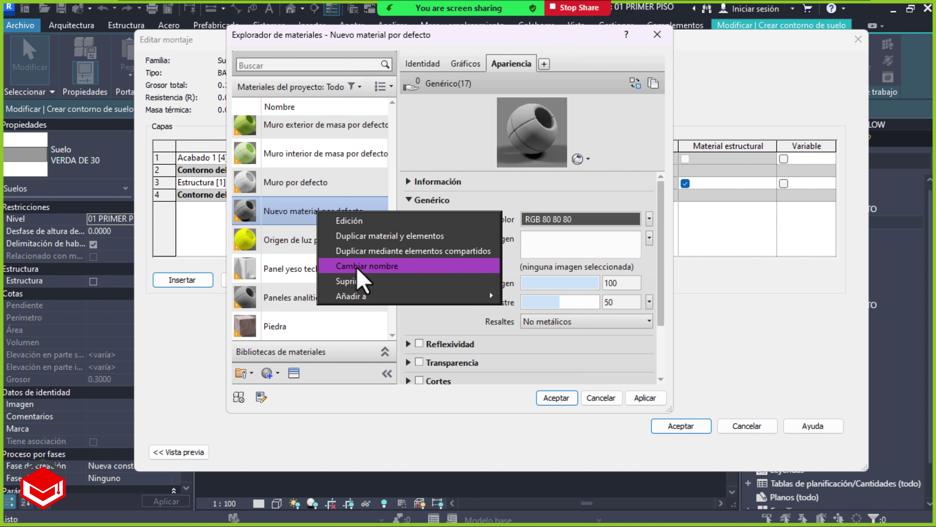
left_click(367, 266)
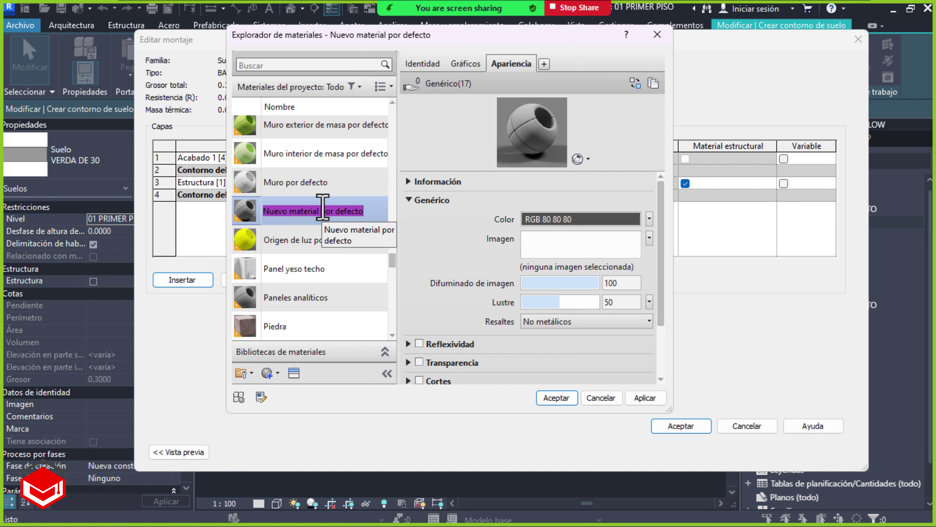
type("MADERA EN PIS")
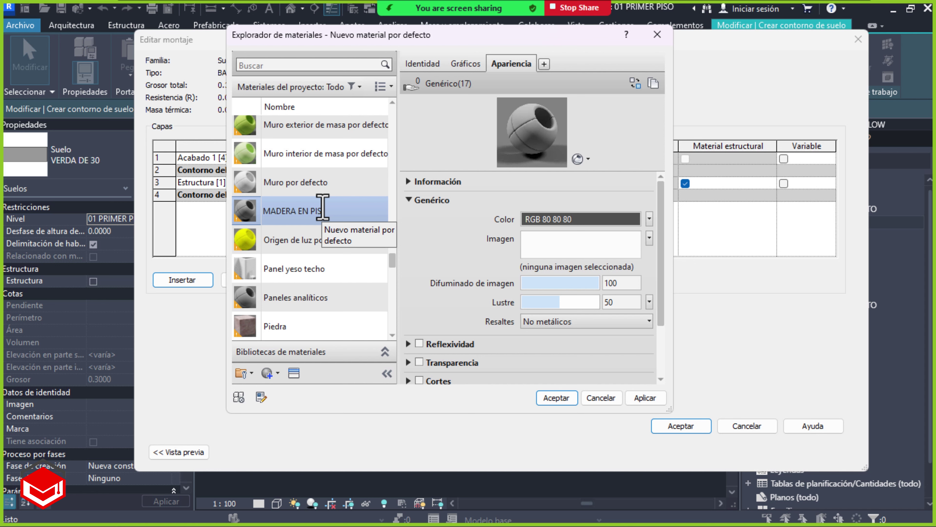
type("O")
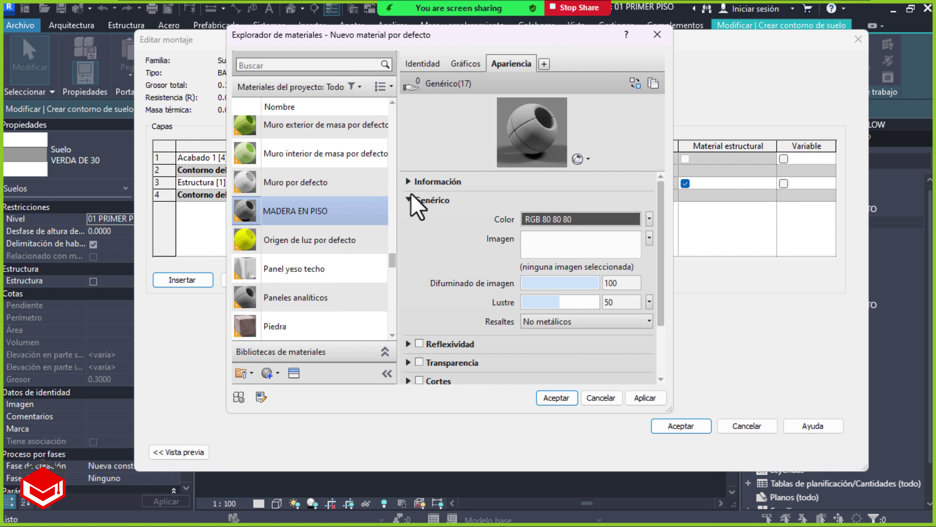
key("Return")
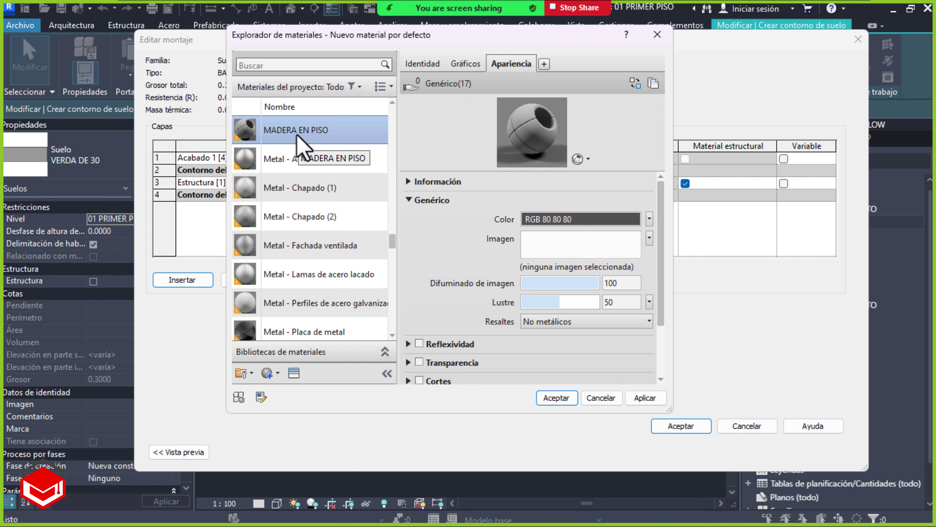
scroll(324, 282, "down", 1)
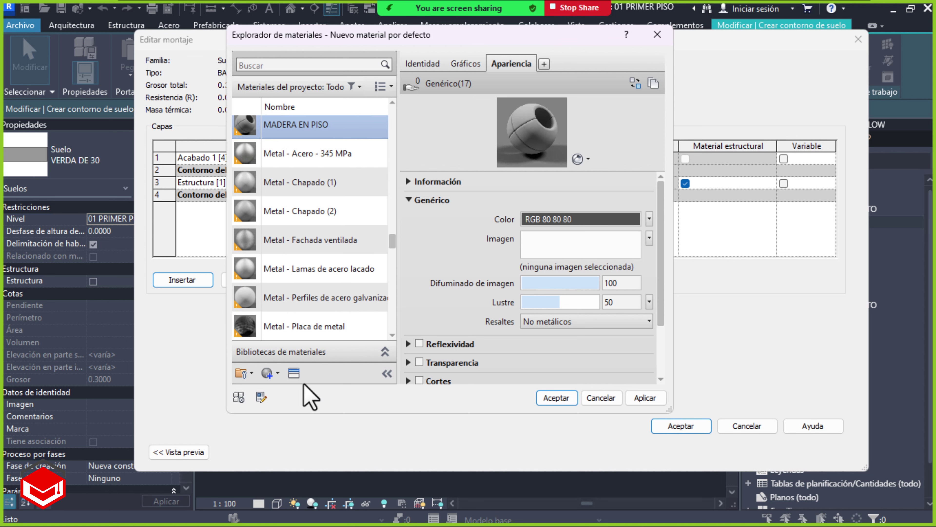
Browse the appearance library to the Suelo > Madera wood floor appearances
left_click(294, 373)
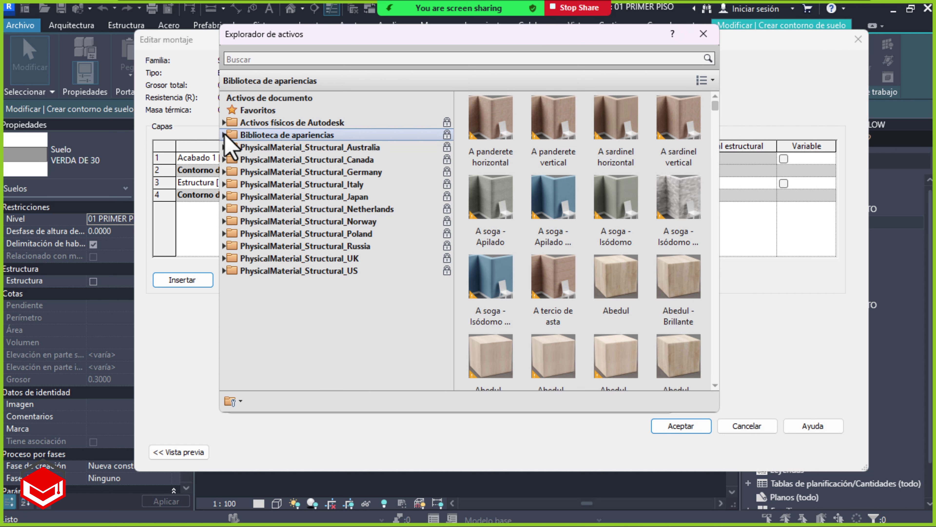
left_click(224, 135)
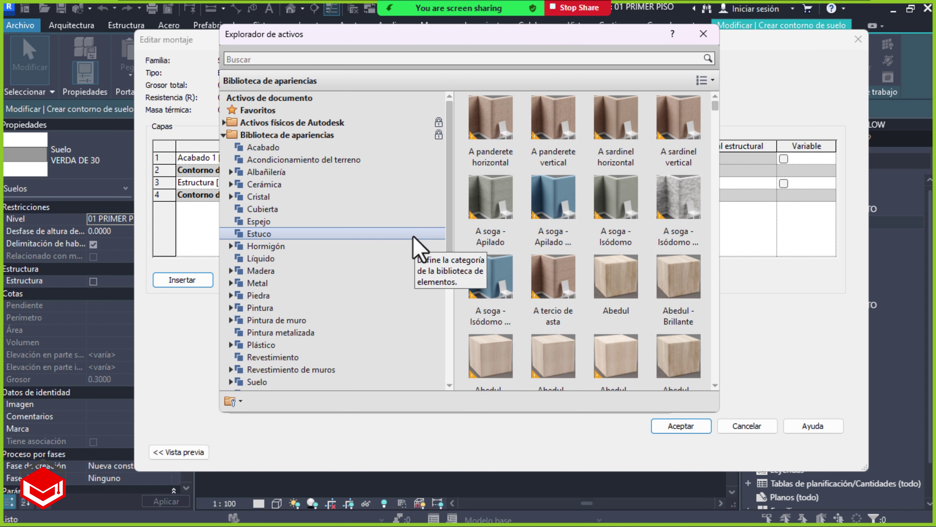
scroll(416, 251, "down", 1)
scroll(416, 251, "down", 1)
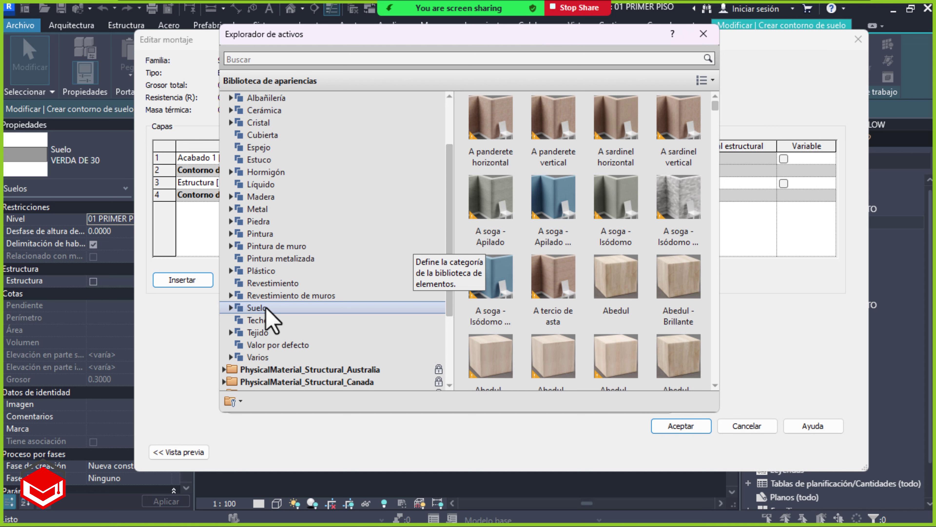
left_click(230, 308)
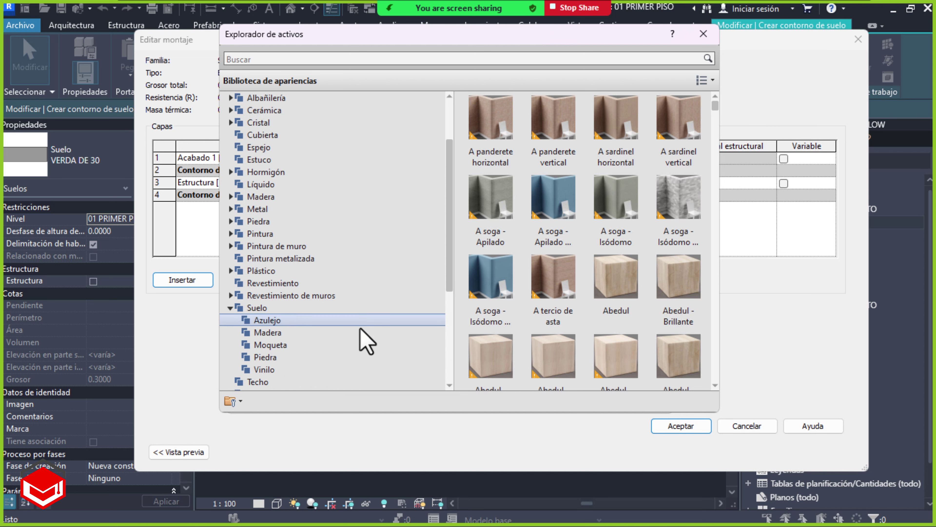
left_click(286, 332)
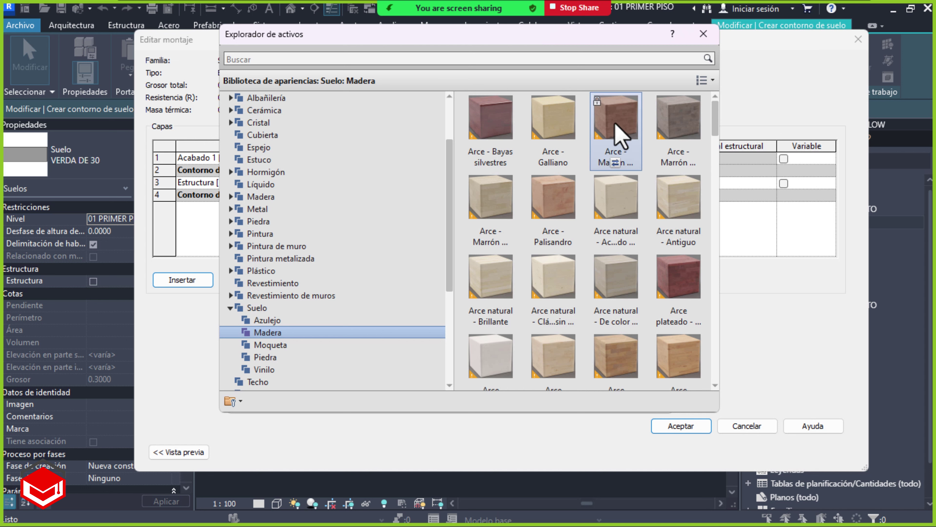
scroll(583, 369, "down", 1)
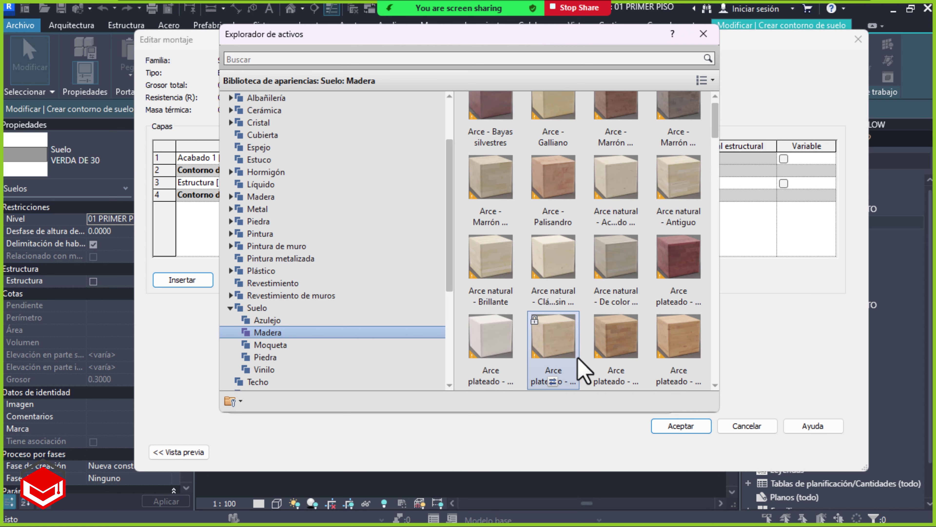
scroll(564, 163, "up", 1)
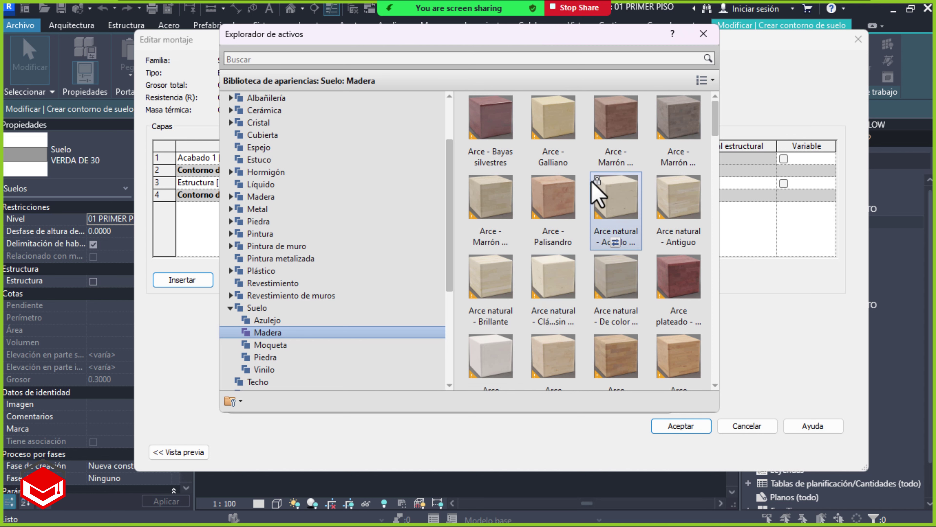
scroll(560, 345, "down", 1)
scroll(623, 154, "up", 1)
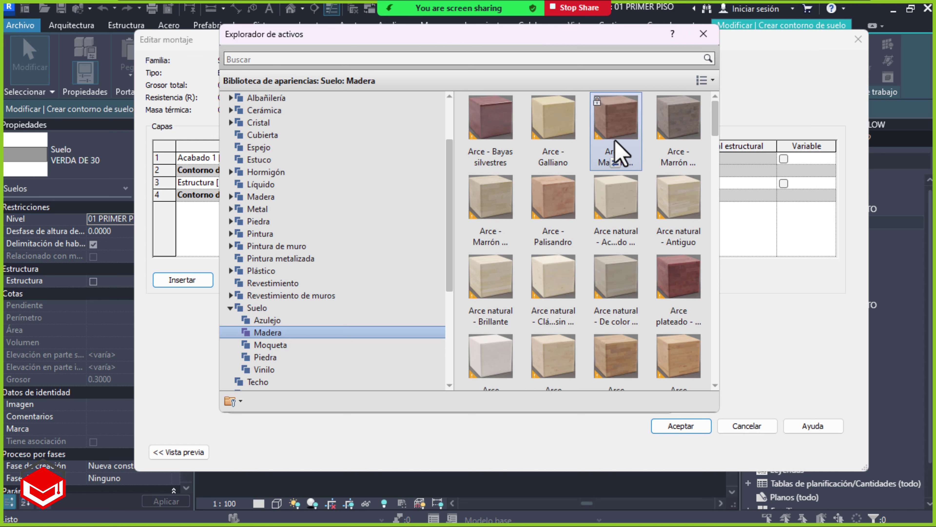
scroll(547, 345, "down", 1)
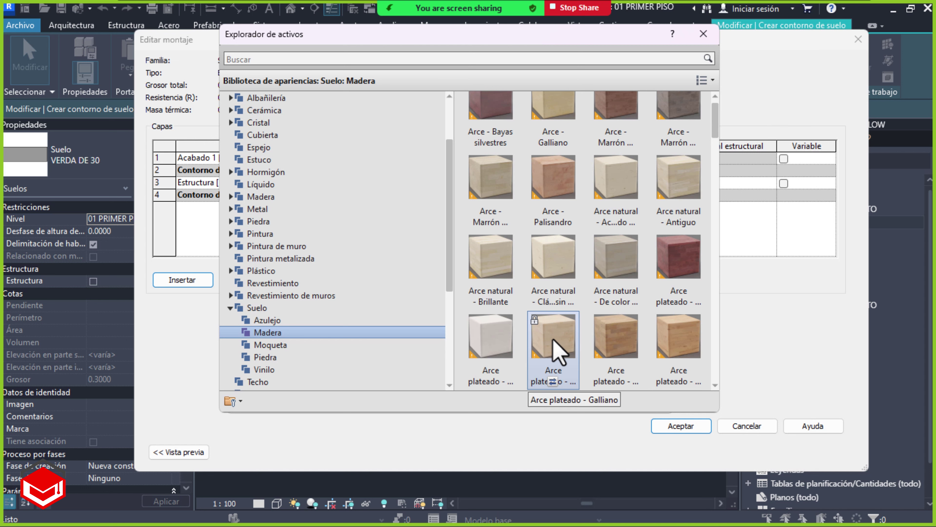
mouse_move(616, 190)
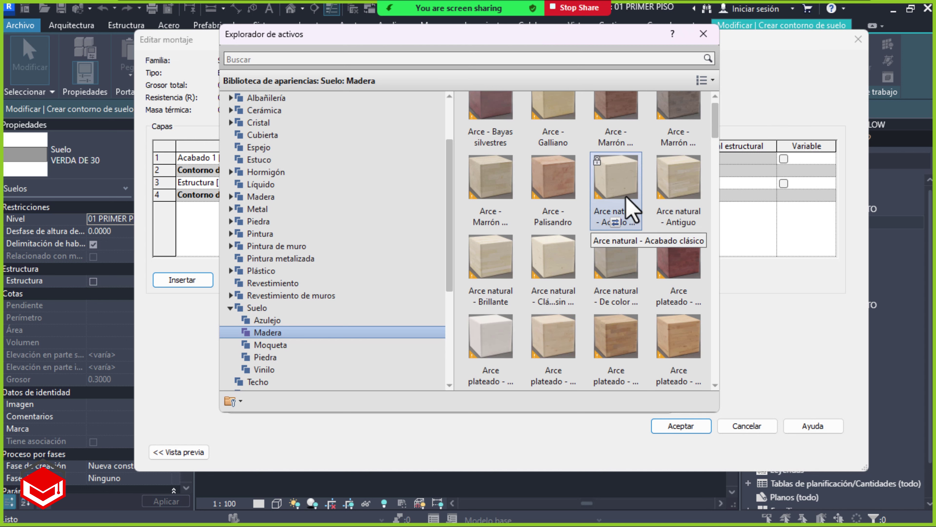
scroll(633, 162, "up", 1)
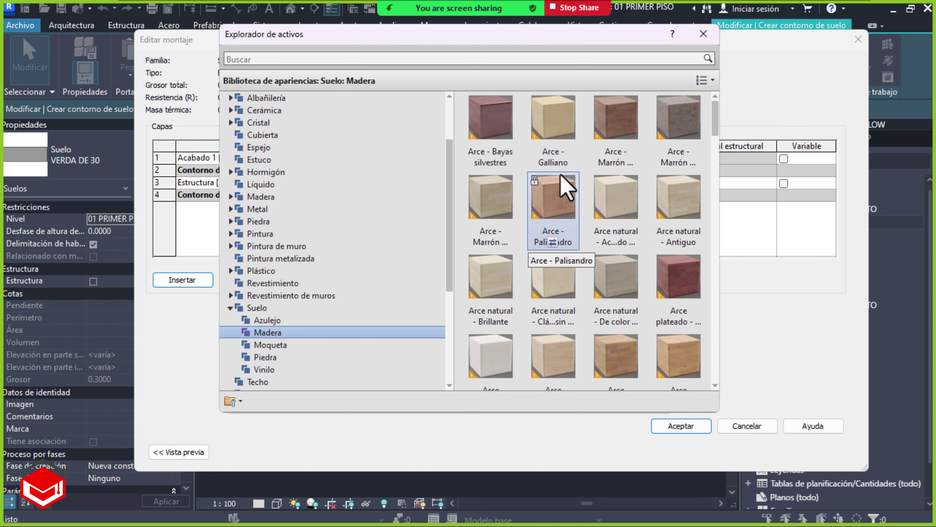
Apply the Arce plateado - Gunstock appearance and accept MADERA EN PISO for the finish layer
left_click(704, 82)
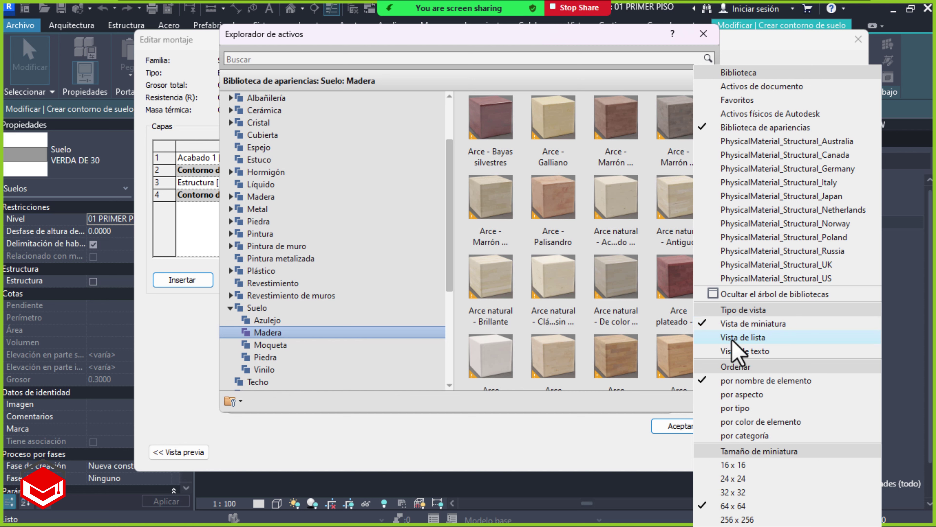
left_click(584, 431)
scroll(590, 258, "down", 1)
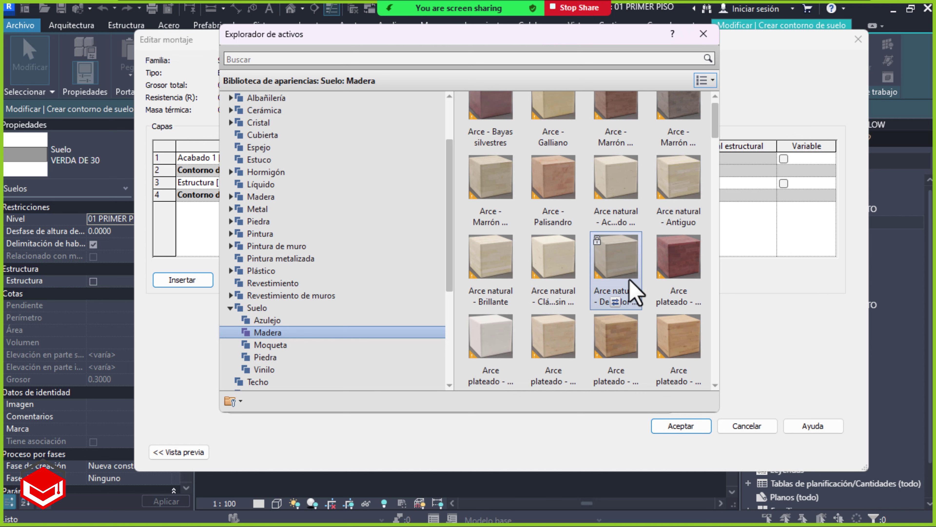
scroll(571, 260, "up", 1)
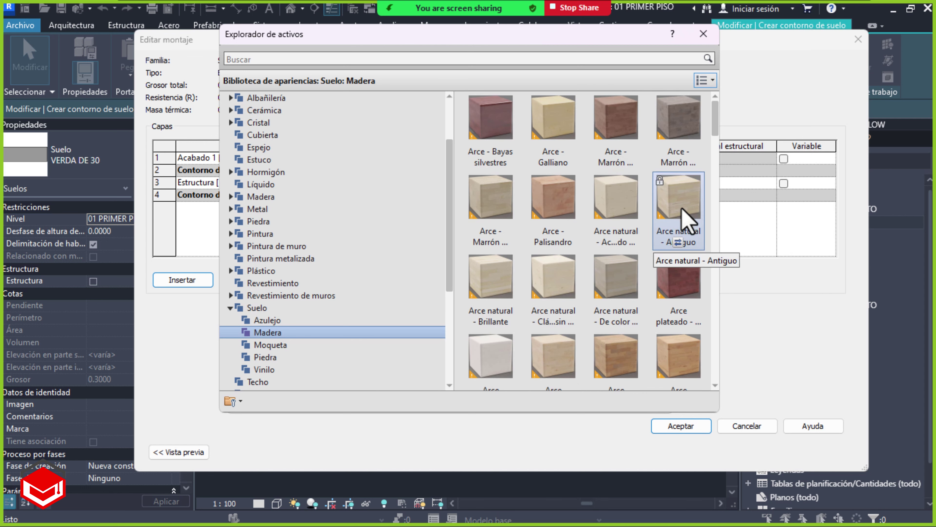
scroll(623, 332, "down", 1)
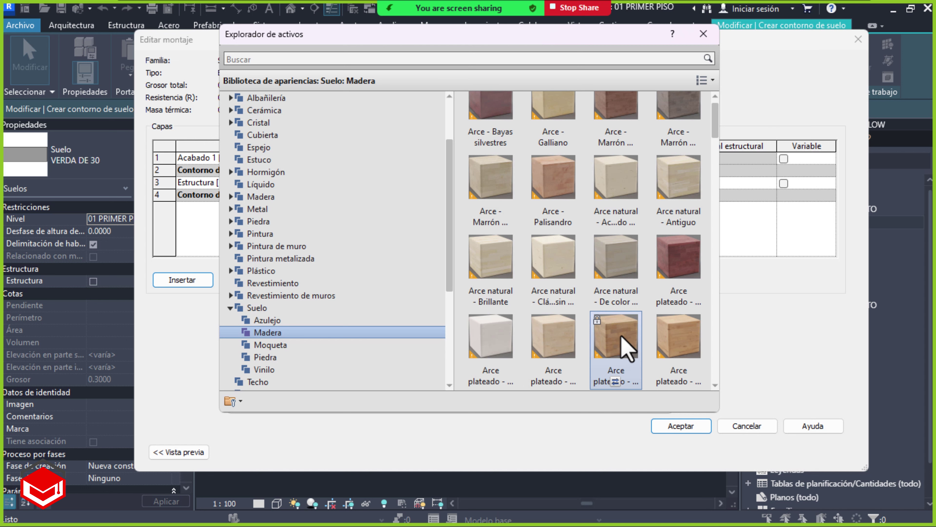
scroll(659, 240, "up", 1)
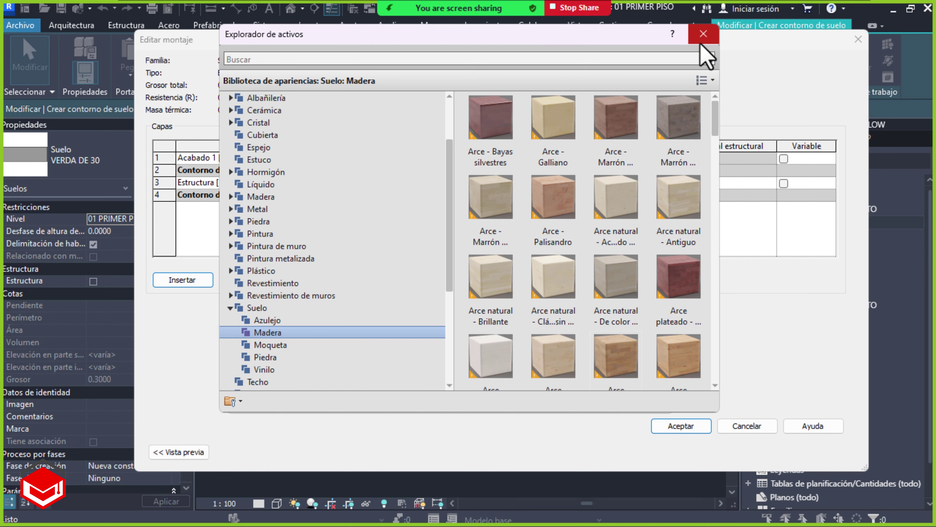
left_click(701, 41)
mouse_move(571, 225)
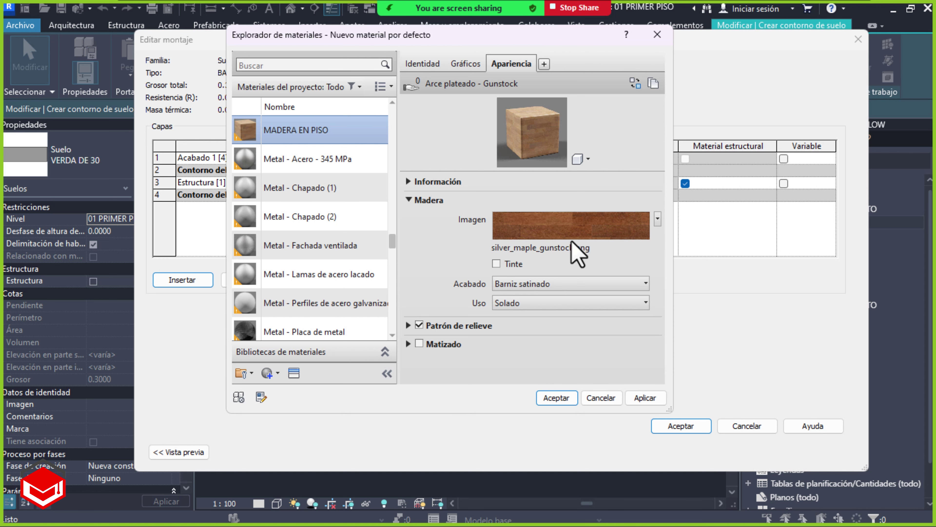
left_click(554, 397)
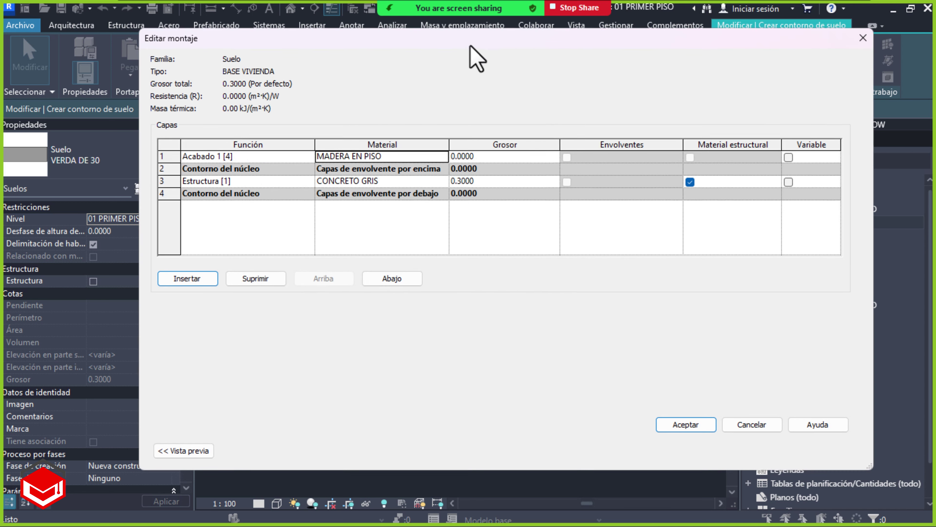
Set the MADERA EN PISO finish layer thickness to 0.05, giving a 0.35 total
left_click_drag(470, 46, 490, 46)
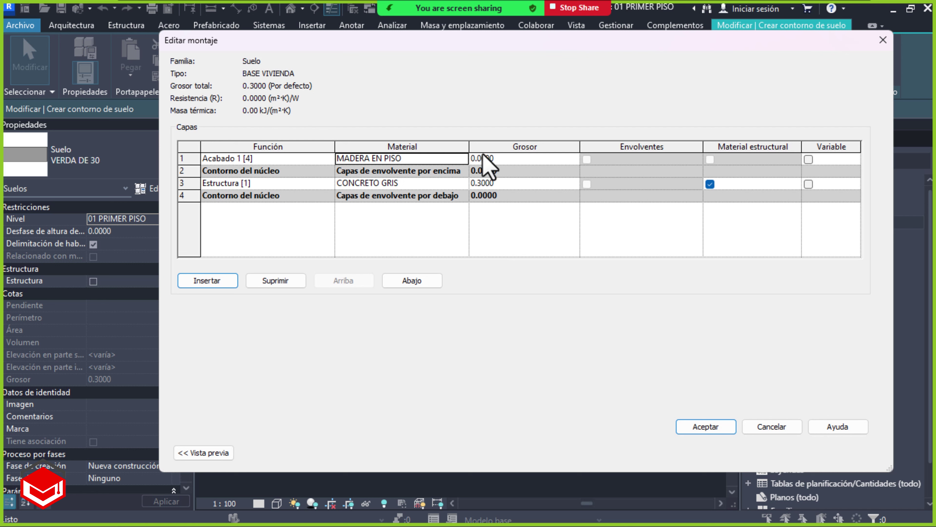
left_click(522, 158)
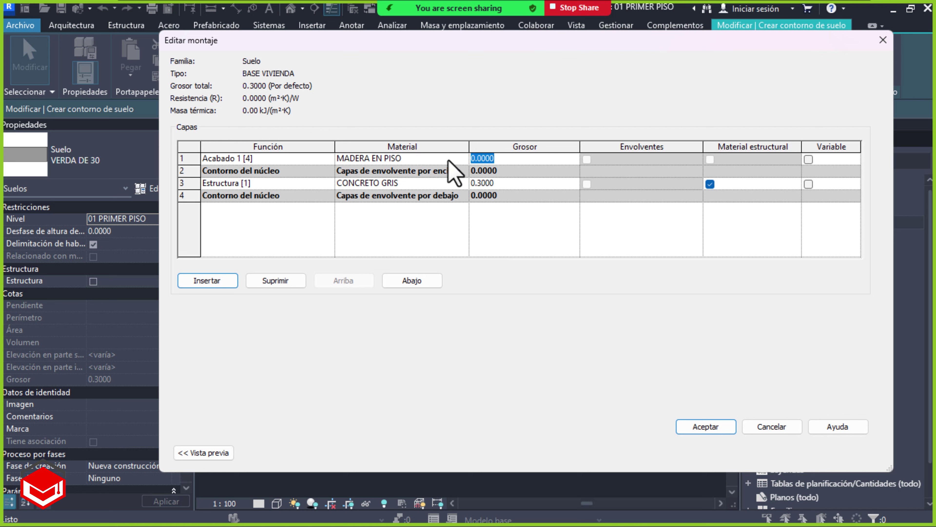
type("0.")
type("05")
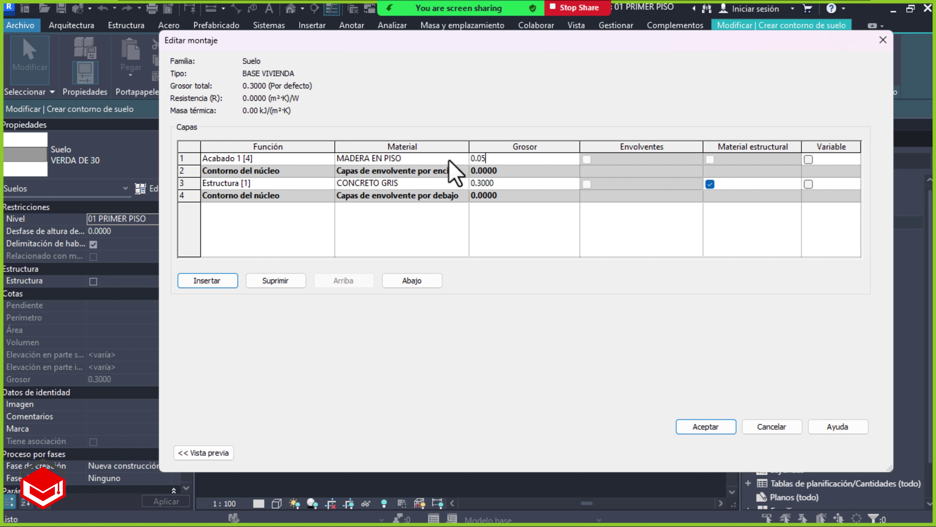
left_click(514, 185)
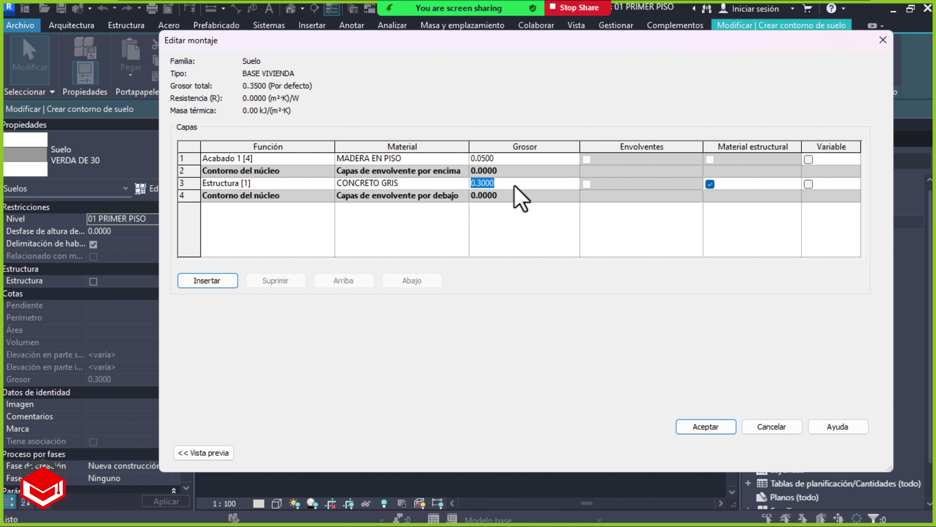
Switch to the PDF plan and zoom in on the left BASE VIVIENDA area
key("alt+Tab")
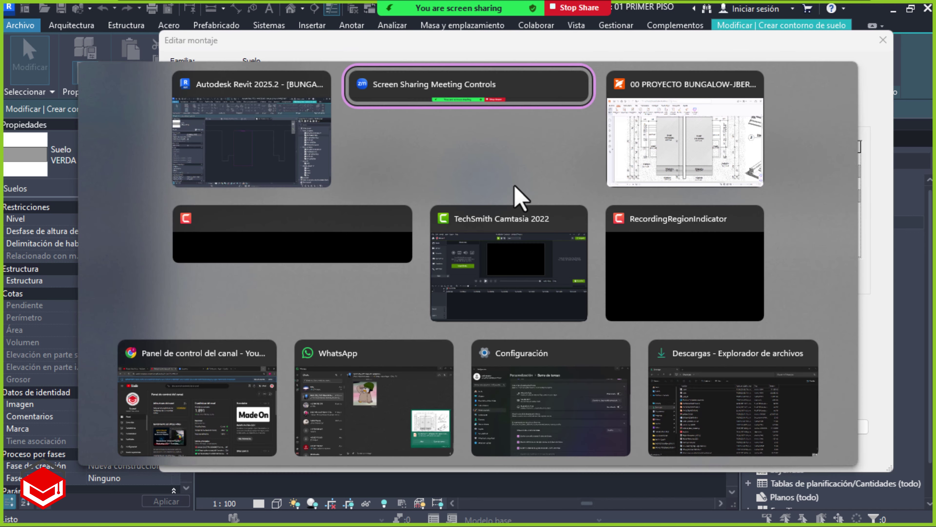
key("alt+Tab")
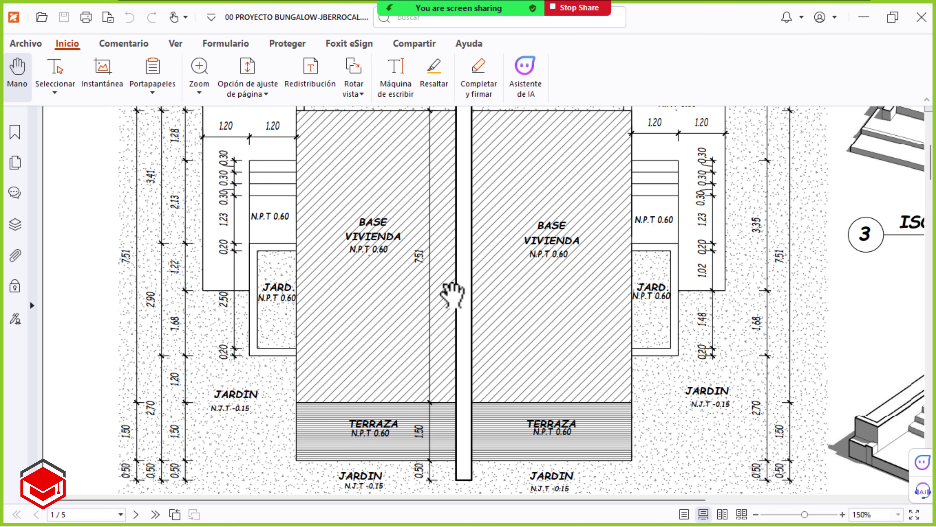
scroll(383, 281, "up", 3, "ctrl")
scroll(382, 282, "down", 1, "ctrl")
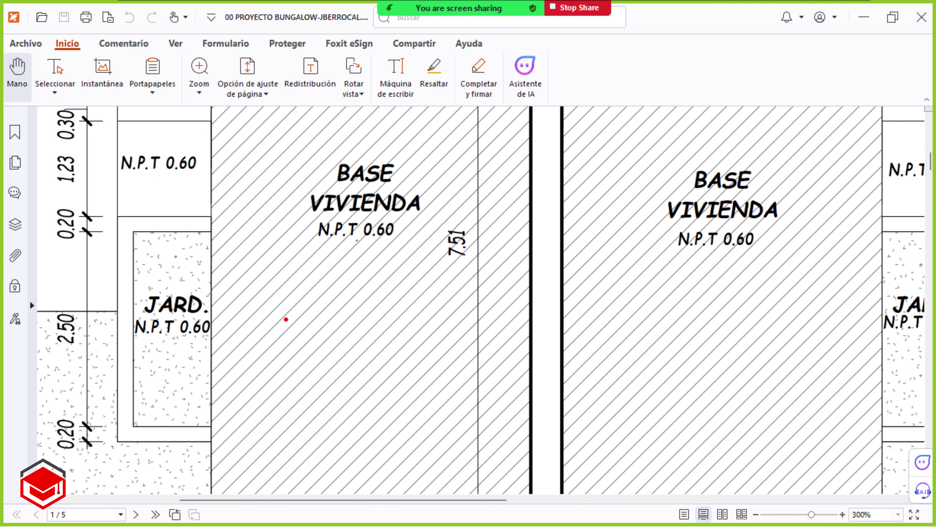
Box the left BASE VIVIENDA area and the double-wall strip in red, noting 0.3
mouse_move(275, 298)
left_mouse_down()
mouse_move(346, 358)
mouse_move(455, 347)
left_mouse_up()
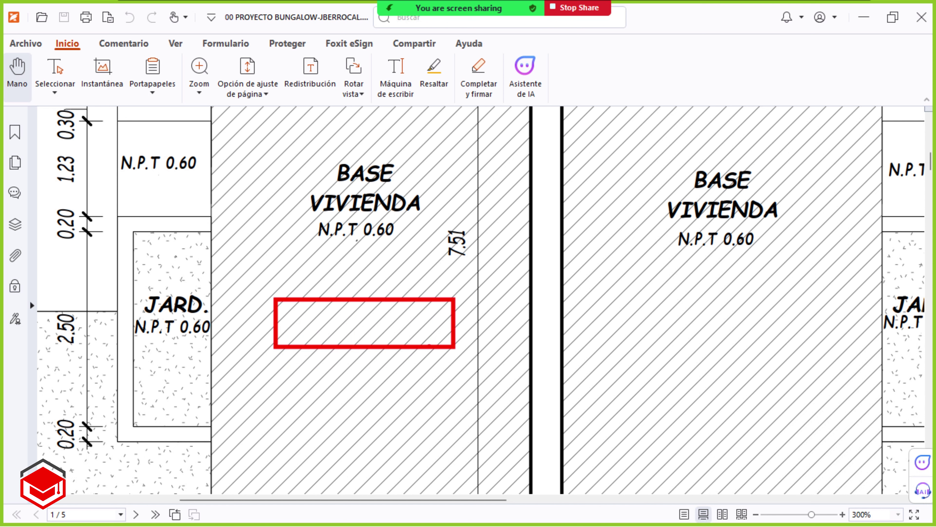
mouse_move(468, 312)
left_mouse_down()
mouse_move(467, 332)
mouse_move(496, 318)
mouse_move(491, 327)
left_mouse_up()
left_click(479, 325)
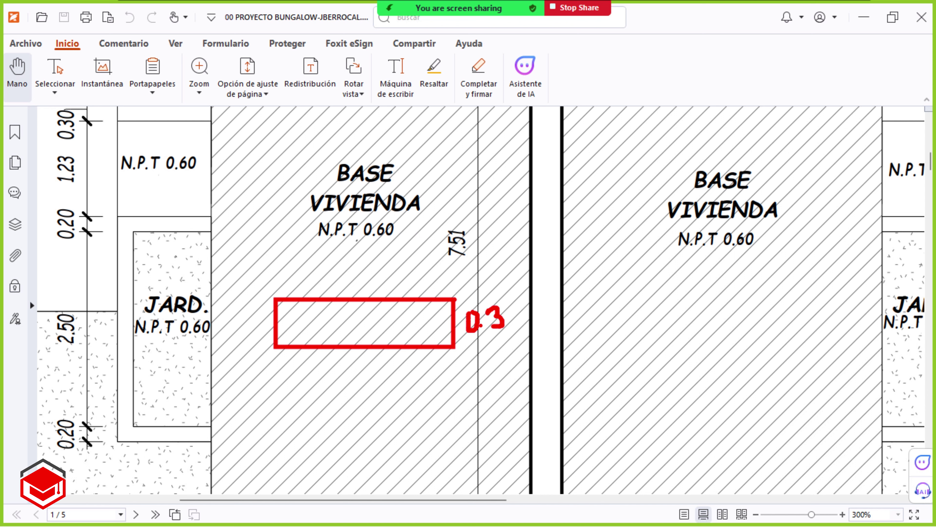
mouse_move(454, 299)
left_mouse_down()
mouse_move(633, 184)
mouse_move(648, 186)
left_mouse_up()
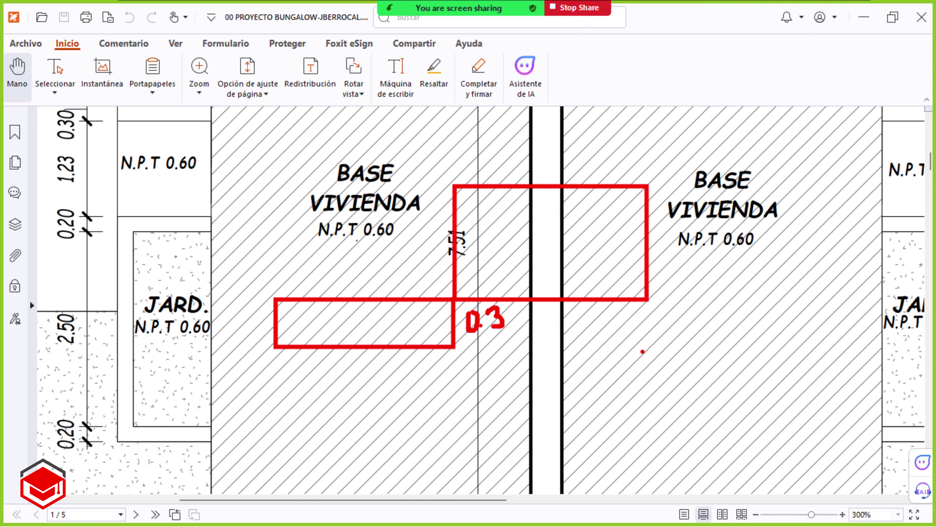
mouse_move(642, 313)
left_mouse_down()
mouse_move(607, 331)
mouse_move(571, 336)
mouse_move(585, 312)
mouse_move(490, 341)
left_mouse_up()
mouse_move(504, 310)
left_mouse_down()
mouse_move(469, 331)
mouse_move(463, 314)
left_mouse_up()
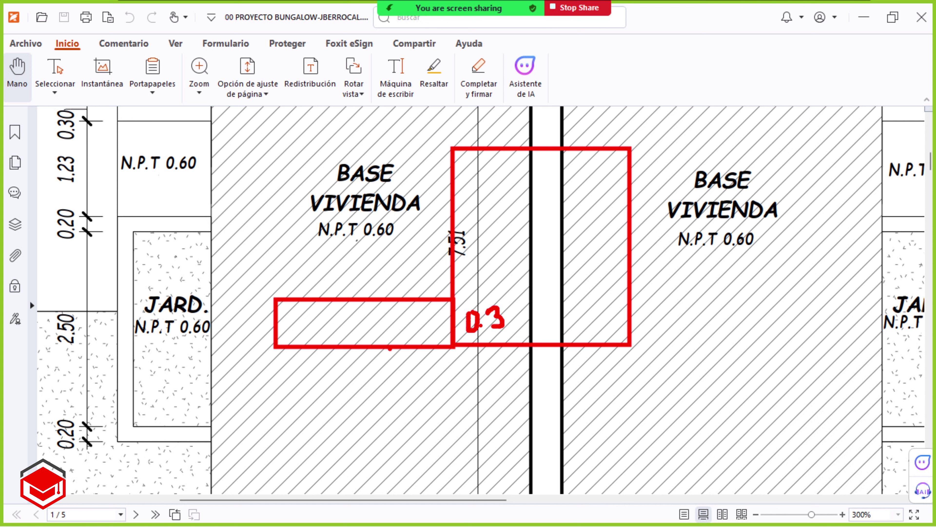
Draw a red line along the slab's bottom edge, hatch the 0.3 area, then return to Revit
left_click_drag(390, 348, 728, 344)
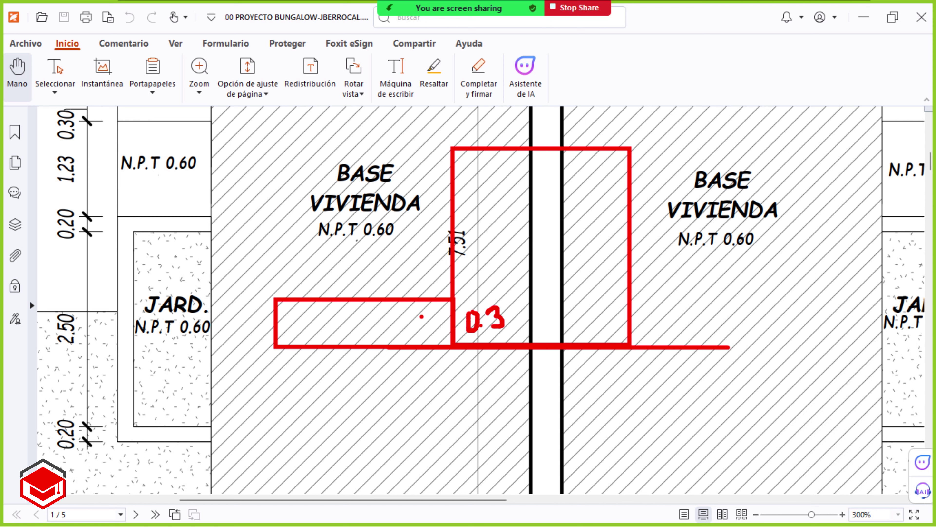
mouse_move(625, 312)
left_mouse_down()
mouse_move(579, 332)
mouse_move(536, 334)
mouse_move(550, 311)
mouse_move(497, 337)
left_mouse_up()
left_click_drag(515, 305, 478, 325)
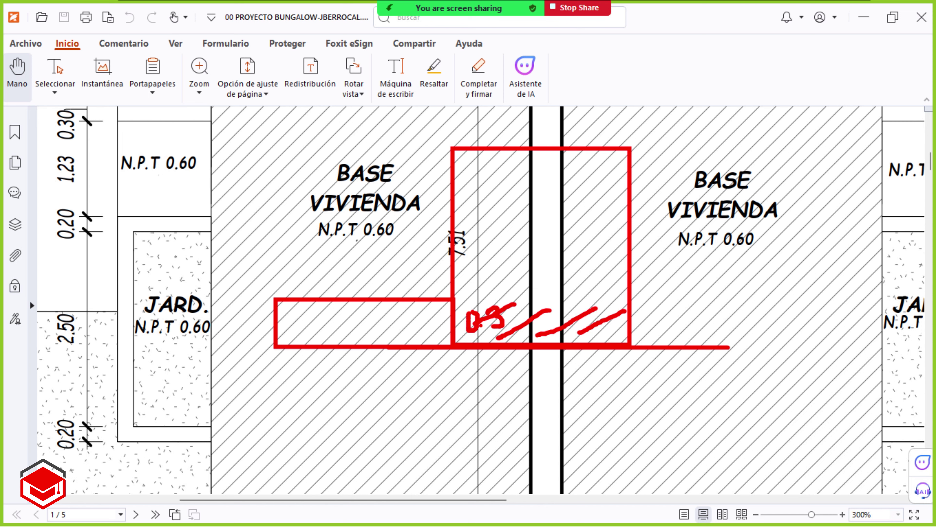
key("Escape")
key("alt+Tab")
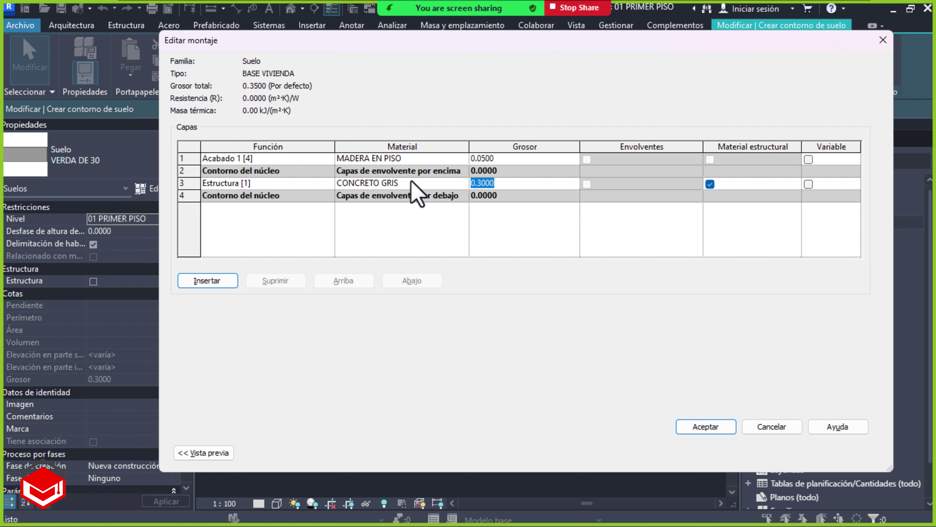
Set the CONCRETO GRIS structure layer to 0.85 for a 0.9000 total and accept both dialogs
type("0.85")
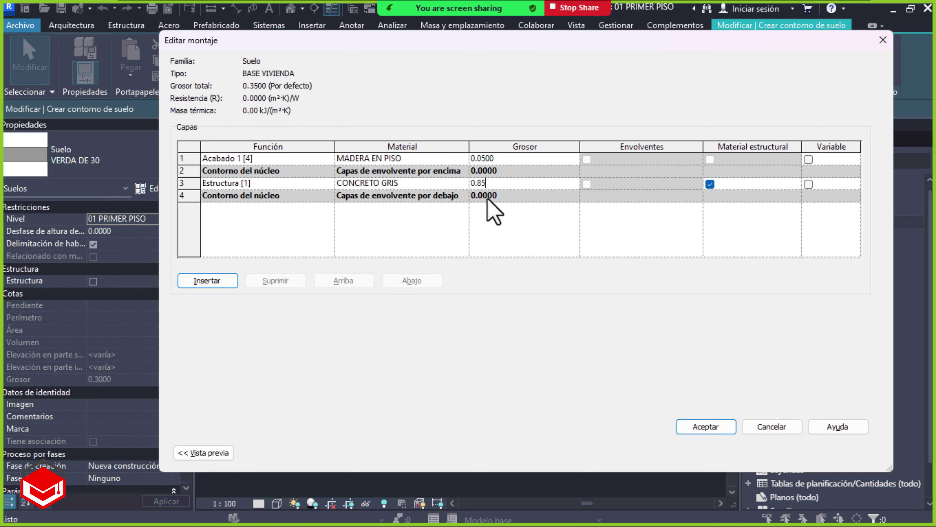
left_click(389, 158)
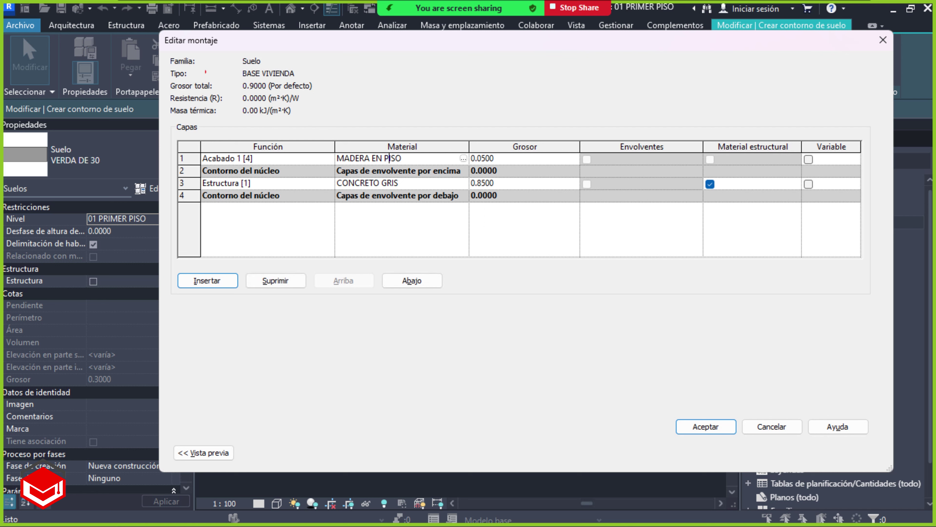
left_click_drag(166, 79, 325, 94)
left_click(206, 447)
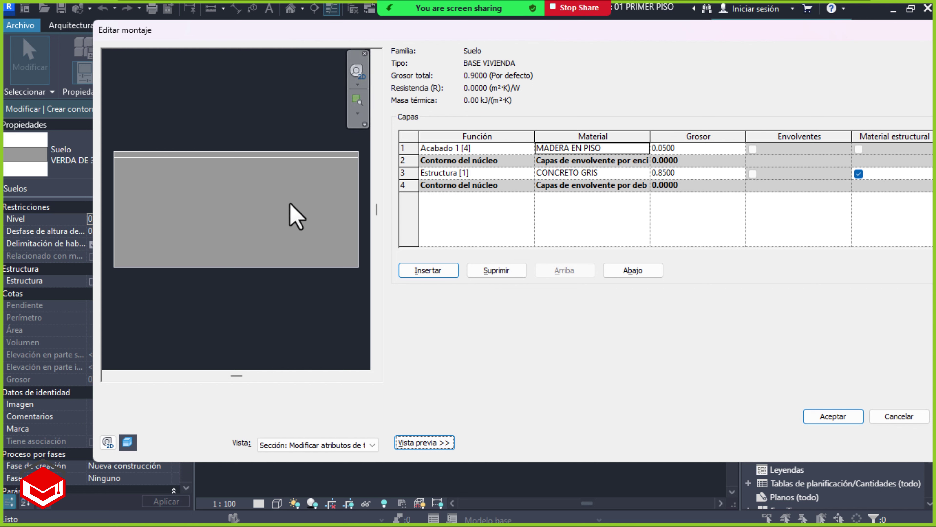
left_click_drag(709, 39, 599, 39)
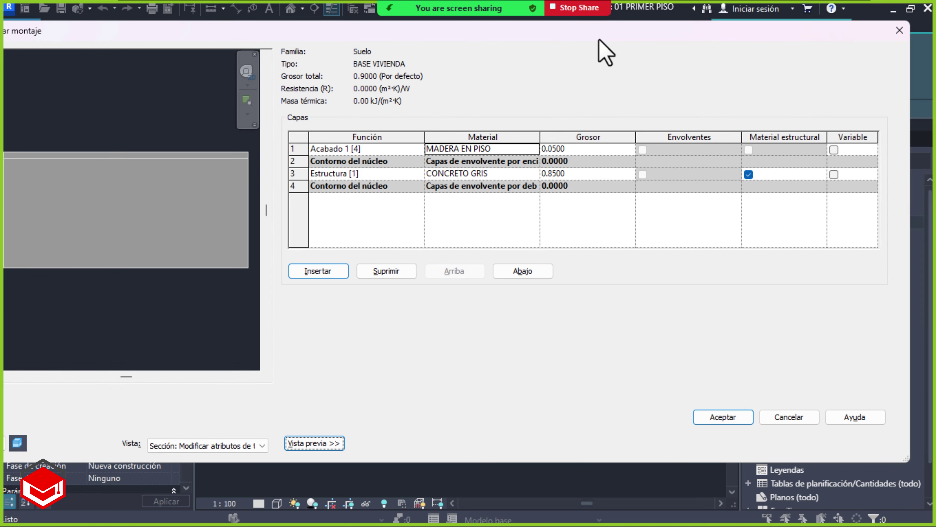
left_click(724, 417)
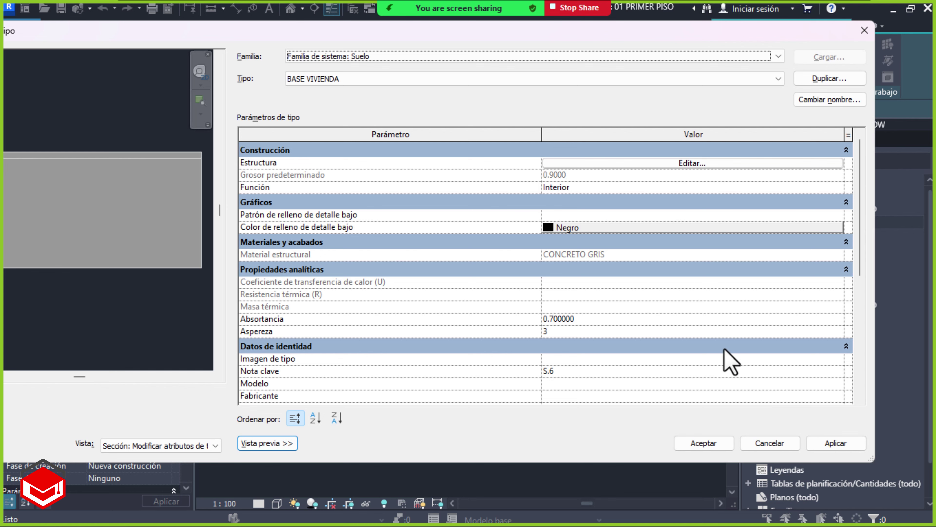
left_click(698, 439)
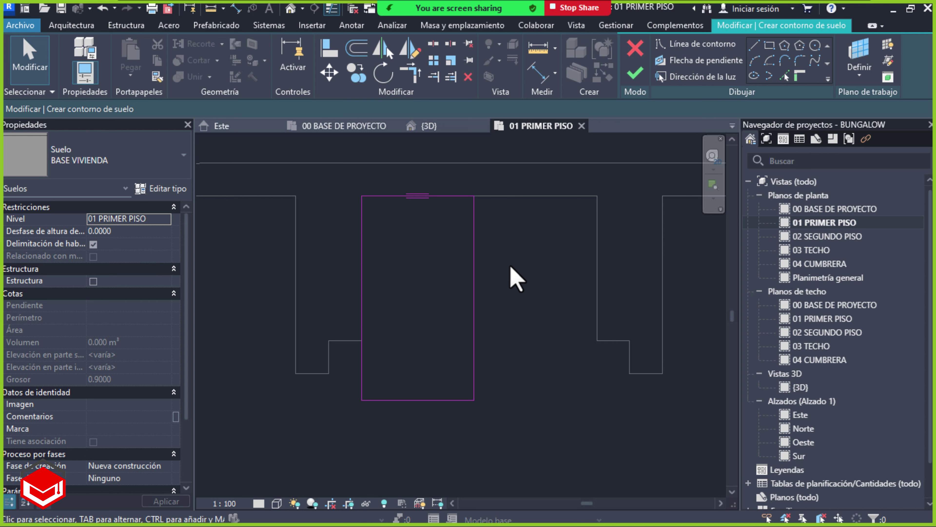
Finish the floor sketch, save the project, and inspect the wood-finished slab in {3D}
left_click(635, 74)
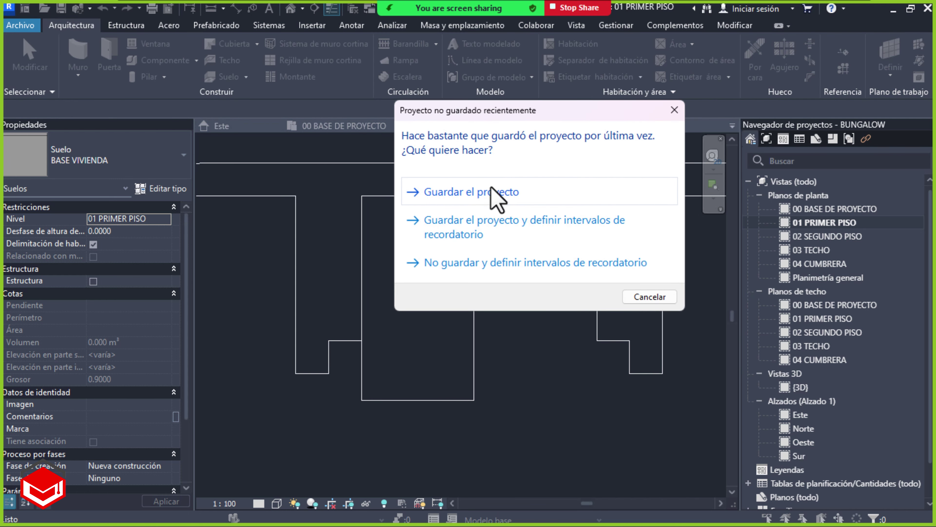
left_click(471, 193)
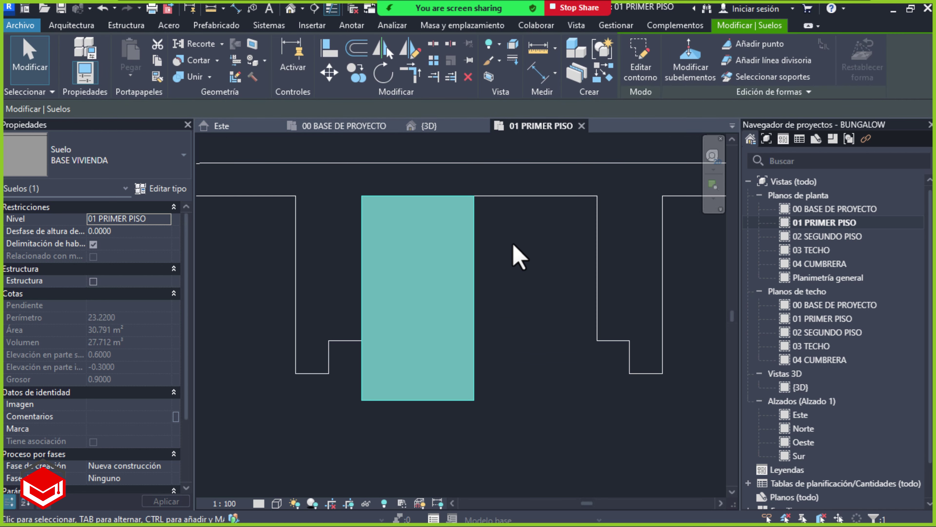
left_click(444, 129)
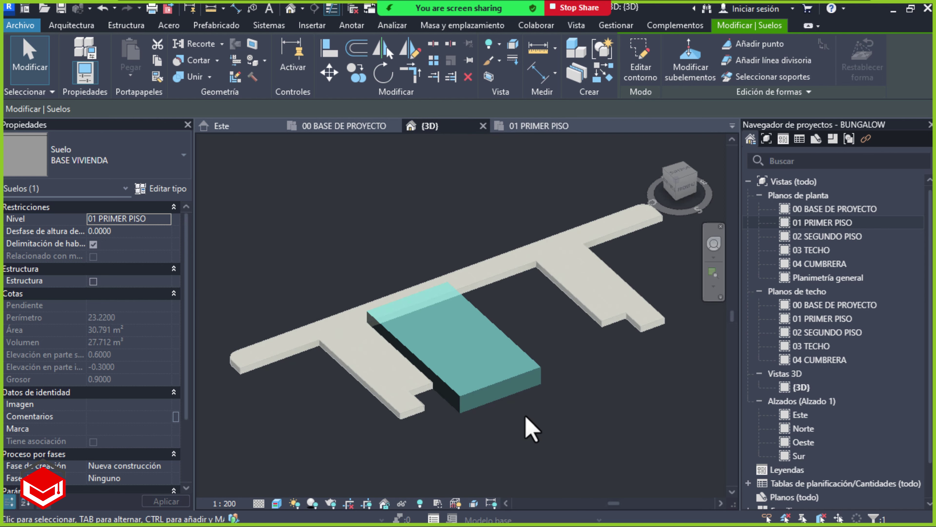
left_click(503, 445)
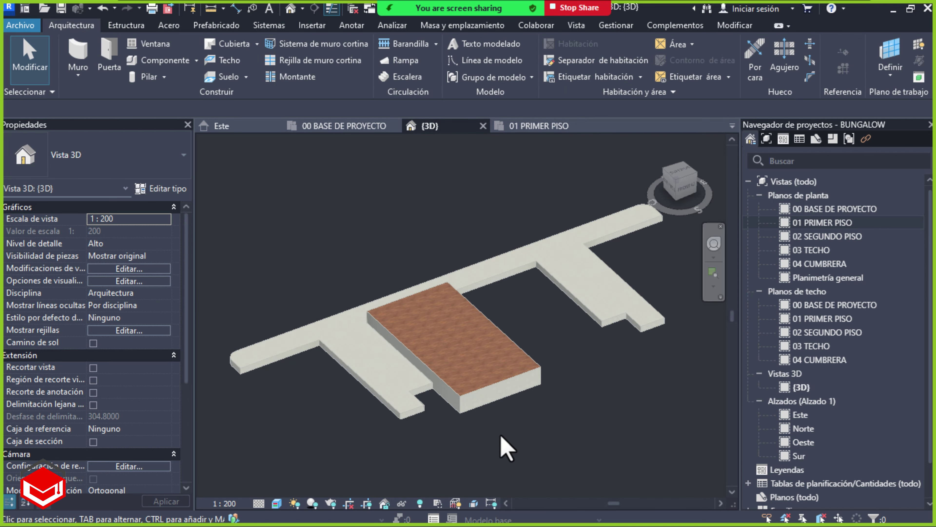
scroll(505, 448, "up", 3)
scroll(461, 420, "up", 2)
scroll(553, 436, "up", 2)
scroll(552, 472, "up", 2)
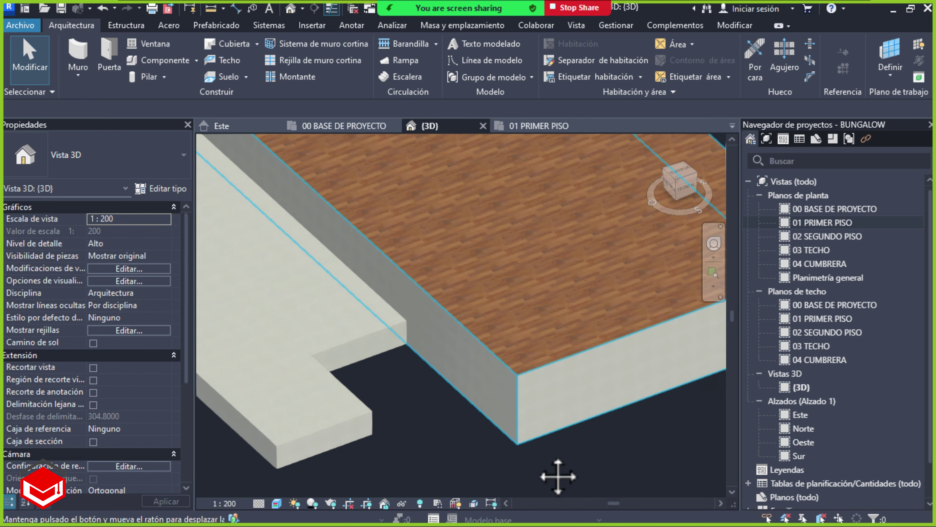
scroll(488, 414, "up", 2)
mouse_move(495, 408)
middle_mouse_down("shift")
mouse_move(533, 376)
mouse_move(497, 380)
middle_mouse_up("shift")
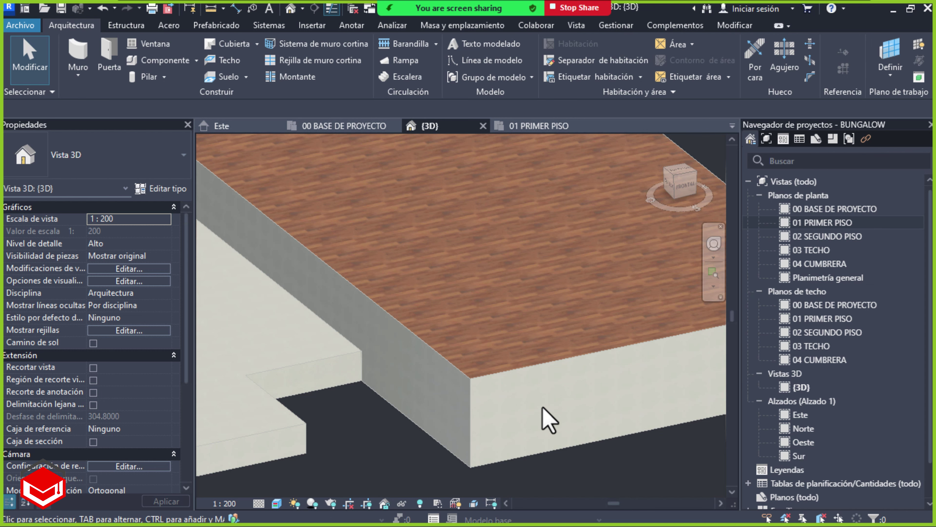
Pan to the PDF plan's upper-left corner, circle the 1.90 dimension in red, then return
key("alt+Tab")
key("alt+Tab")
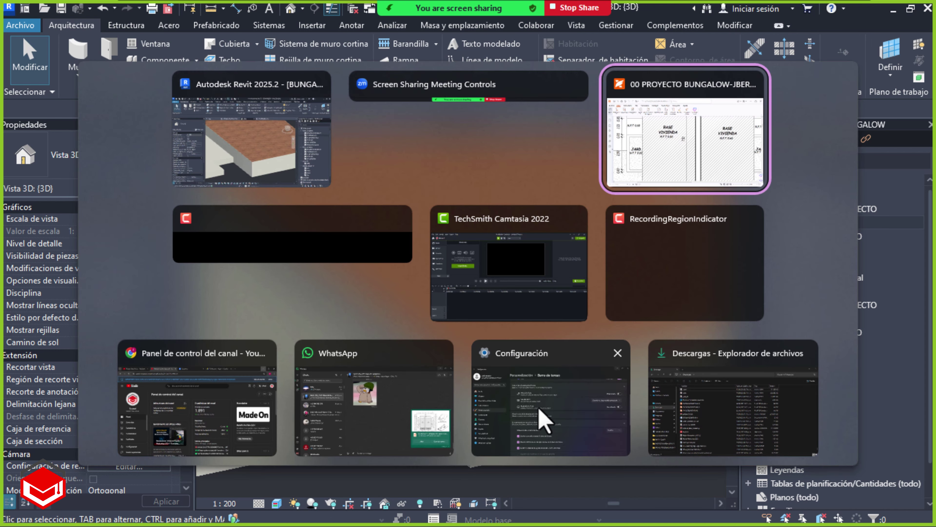
left_click_drag(389, 244, 444, 378)
scroll(444, 378, "down", 2, "ctrl")
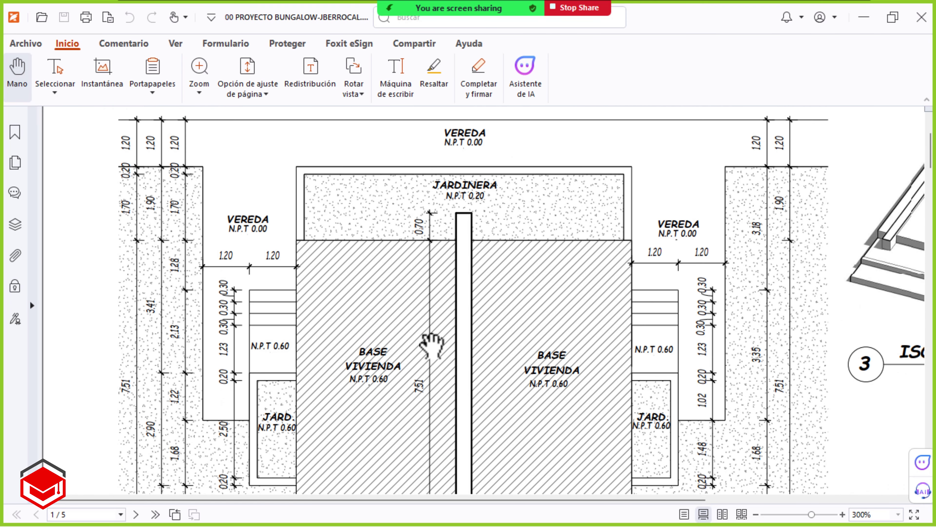
scroll(428, 341, "down", 1, "ctrl")
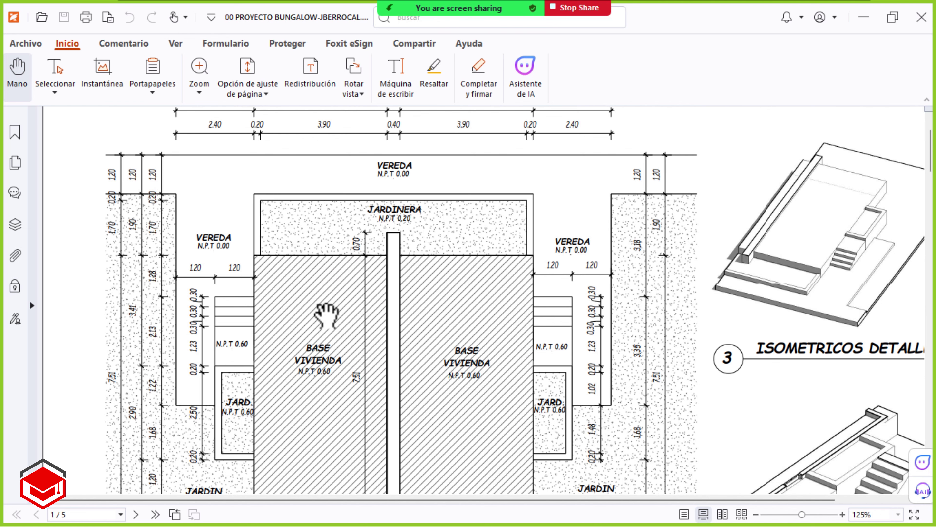
scroll(216, 194, "up", 3, "ctrl")
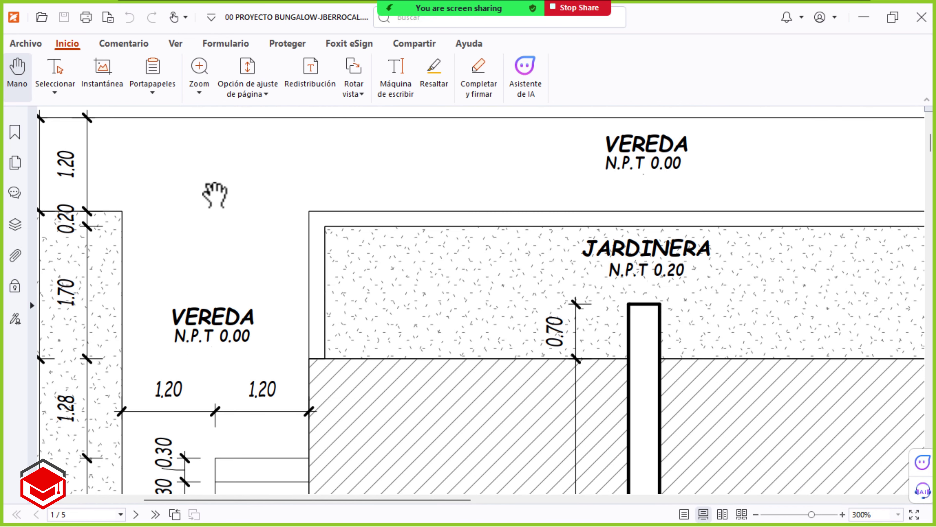
left_click_drag(287, 236, 463, 236)
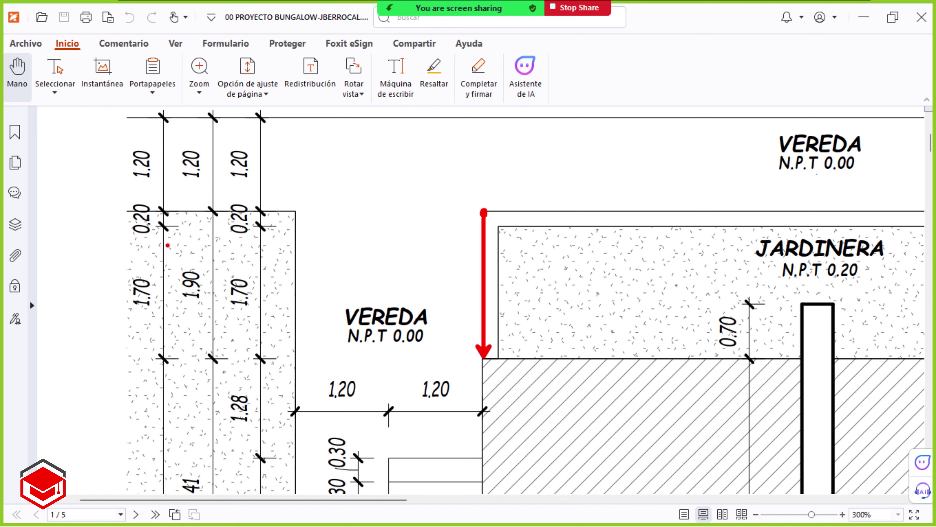
left_click_drag(181, 250, 183, 246)
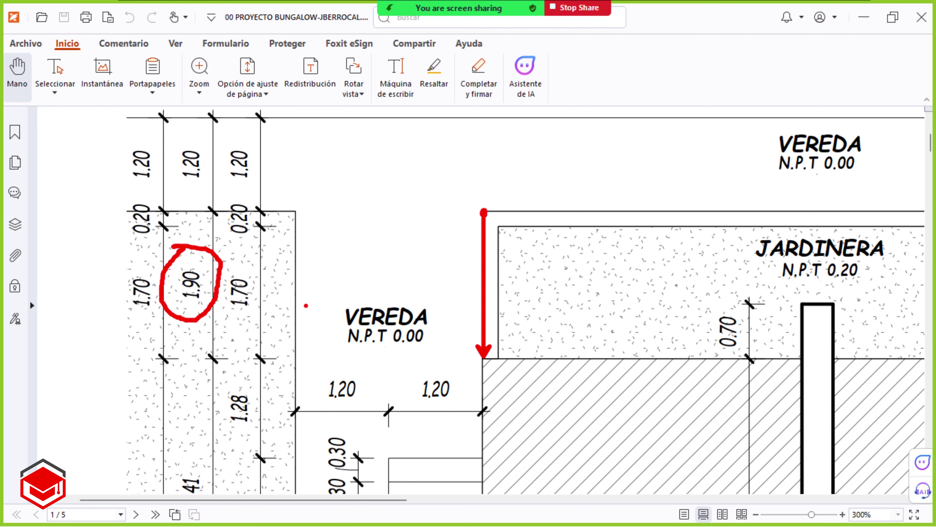
key("alt+Tab")
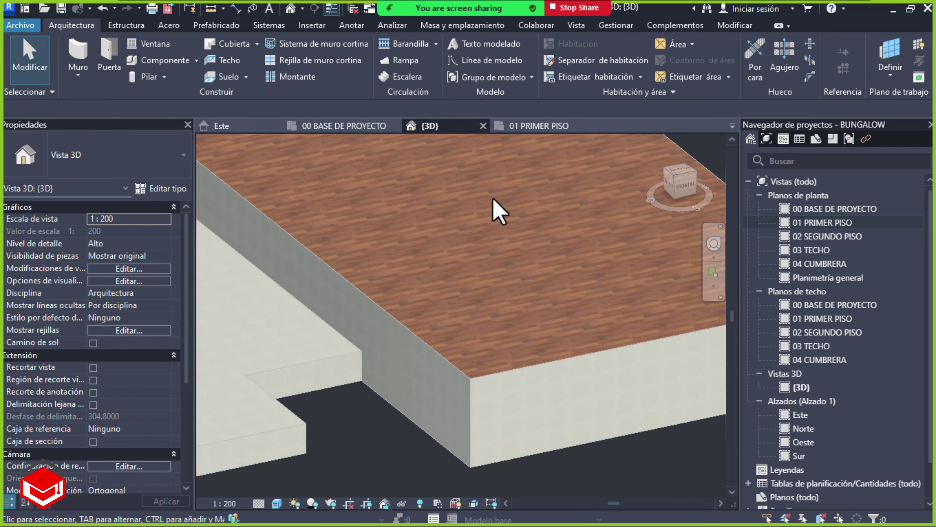
Open 01 PRIMER PISO and crossing-select the BASE VIVIENDA floor slab
left_click(548, 129)
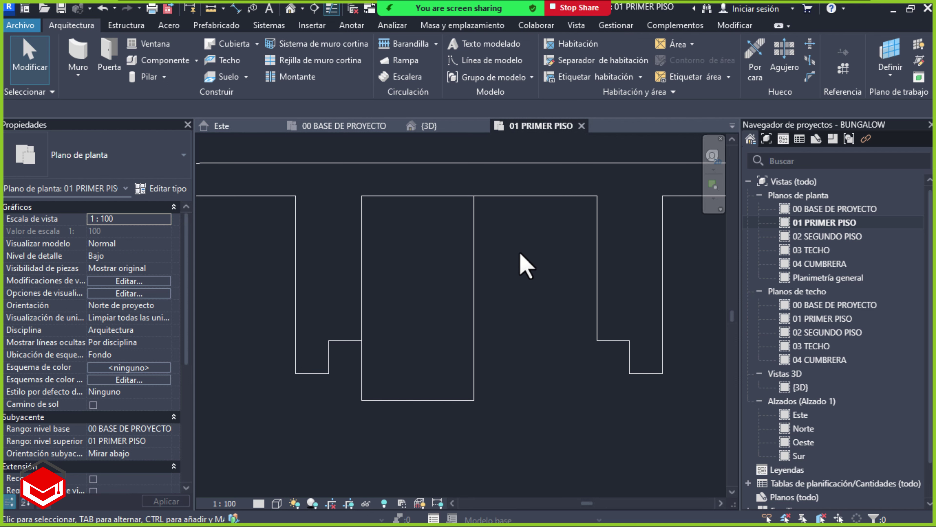
left_click_drag(539, 227, 459, 272)
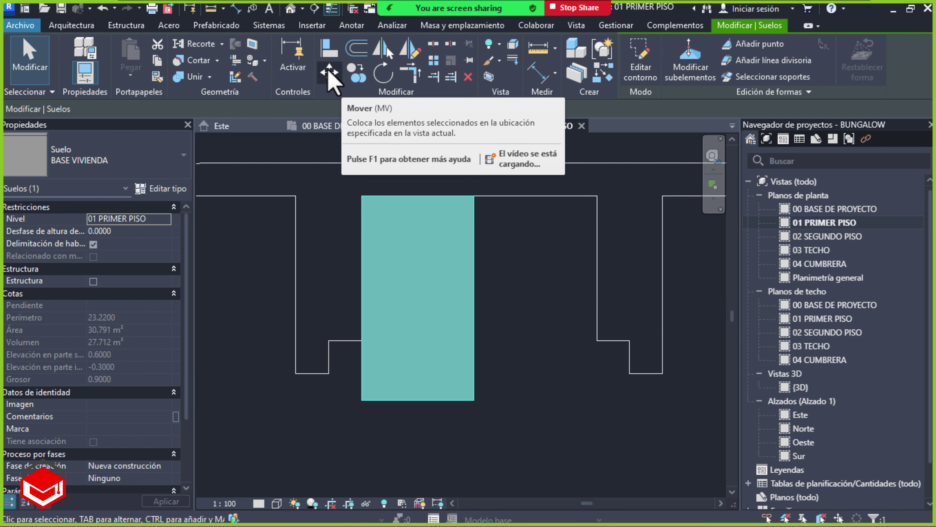
Move the BASE VIVIENDA slab 1.9 downward from its top-left corner
left_click(329, 72)
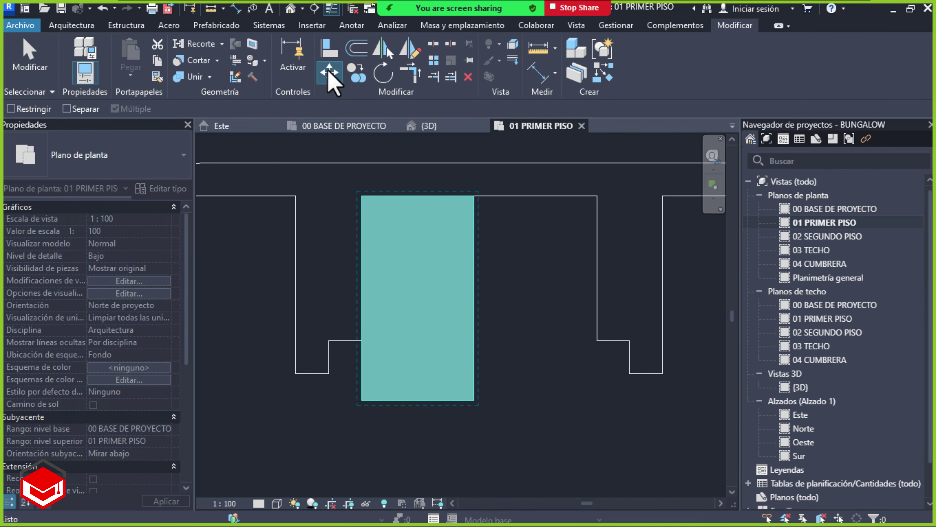
scroll(321, 209, "up", 2)
scroll(332, 239, "up", 2)
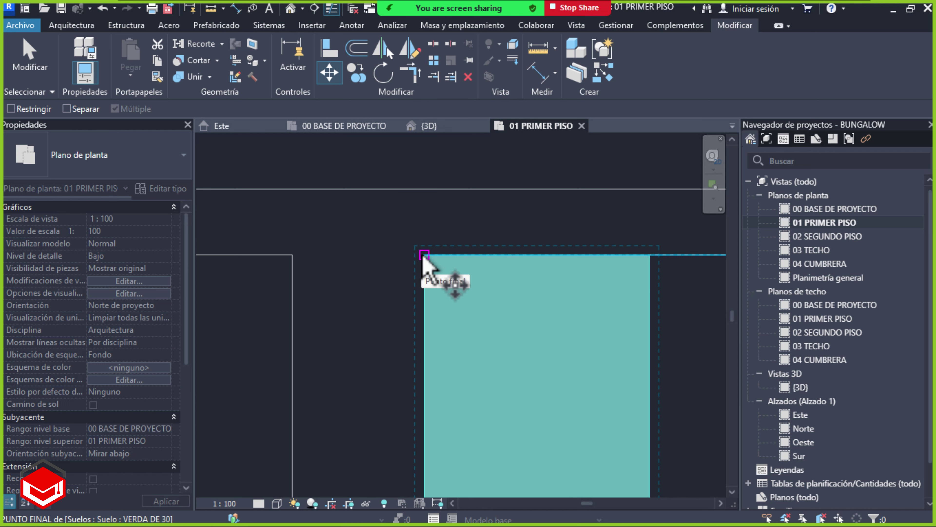
left_click(423, 256)
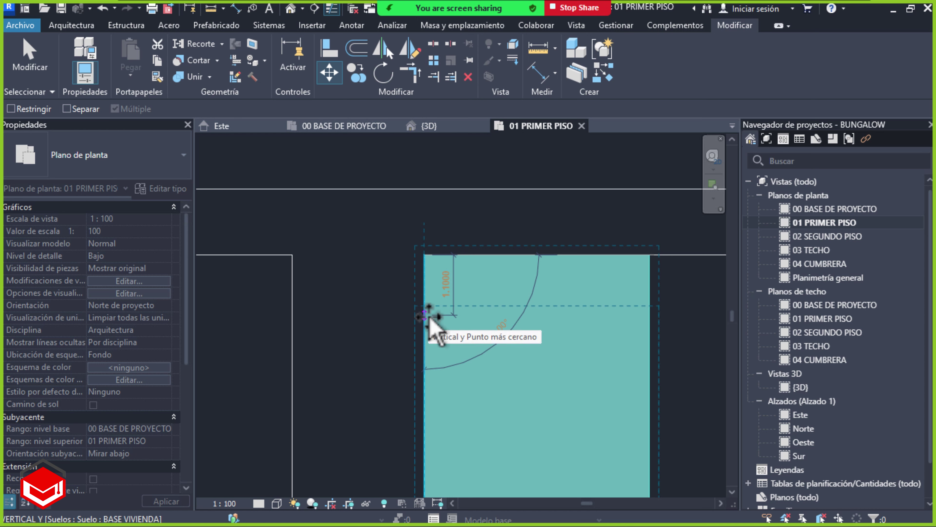
type("1")
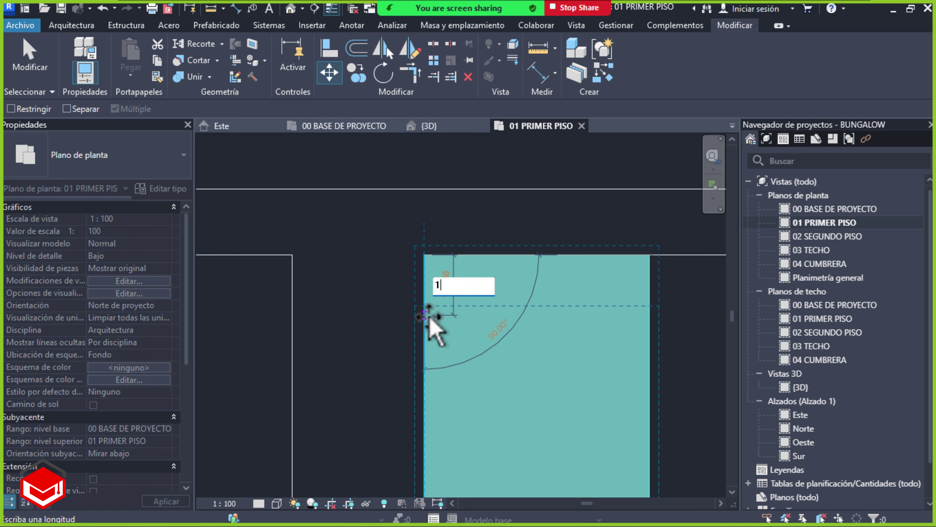
key("BackSpace")
type("1")
type(".9")
key("Return")
left_click(487, 310)
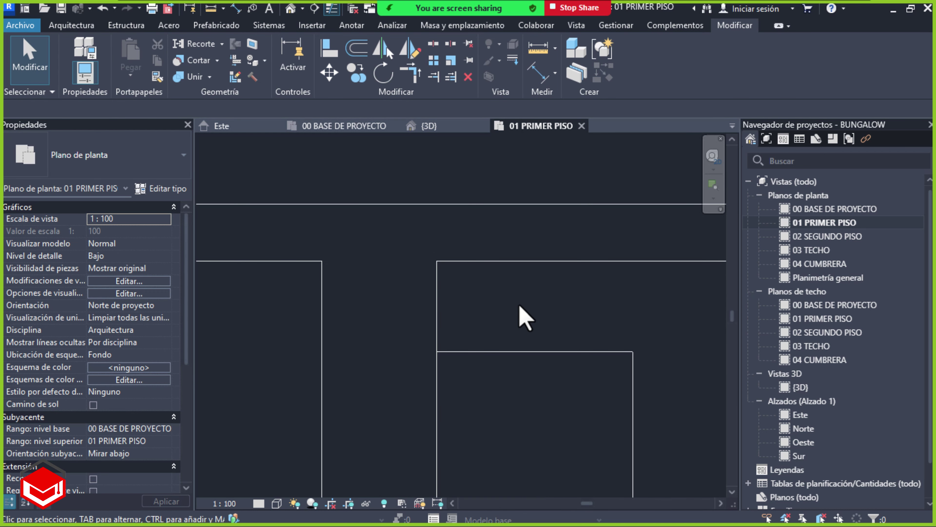
middle_click_drag(519, 311, 438, 240)
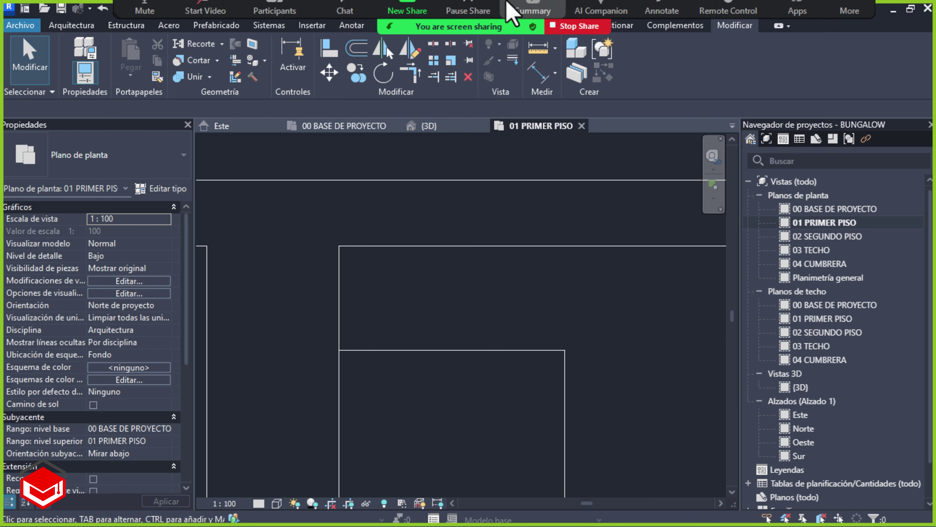
left_click(145, 20)
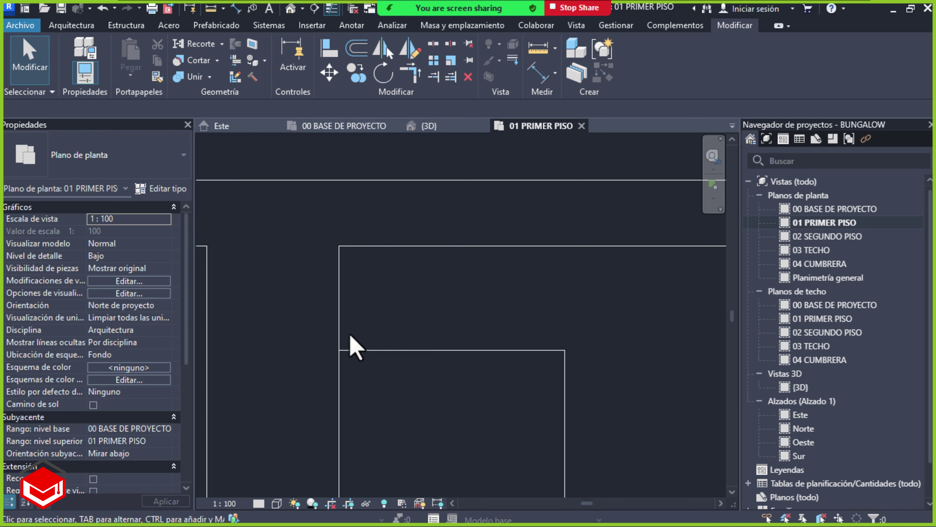
middle_click_drag(432, 317, 466, 317)
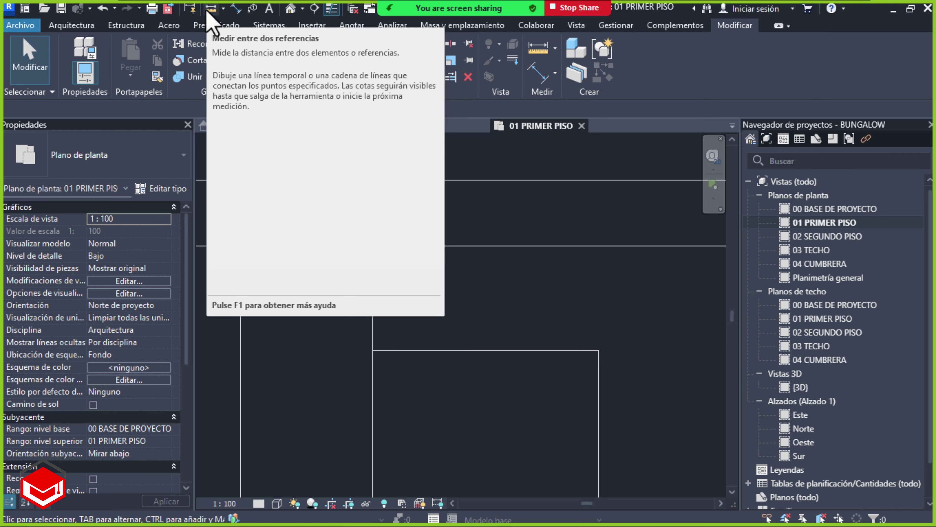
mouse_move(210, 8)
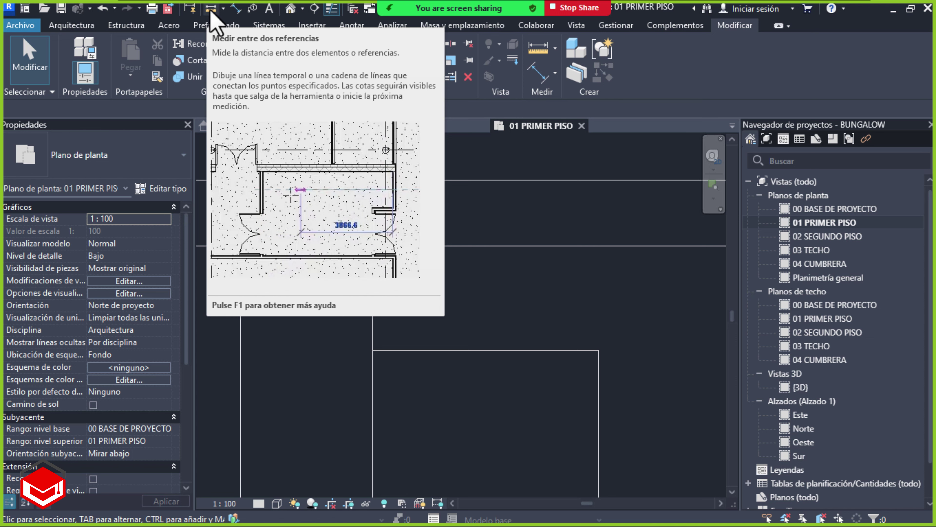
Measure between the top and bottom wall corners to confirm the 1.9 distance
left_click(210, 10)
scroll(324, 314, "up", 2)
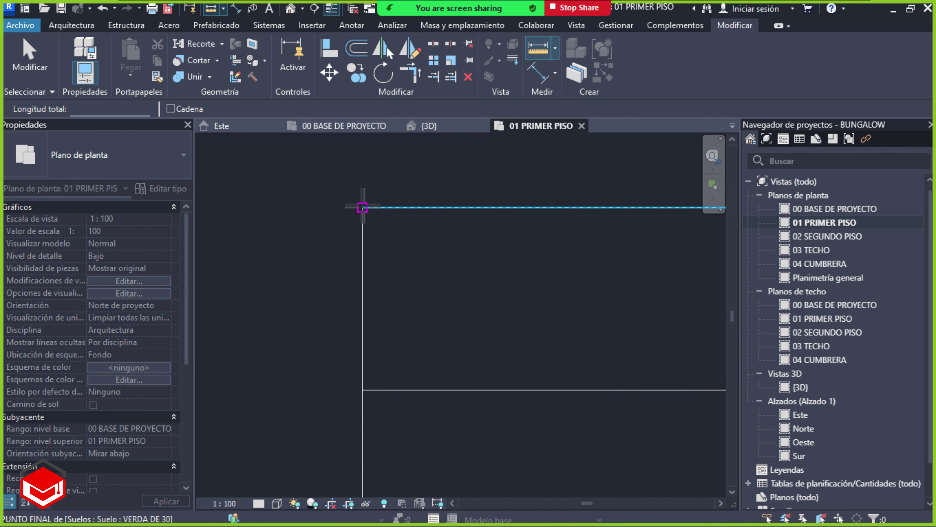
left_click(362, 207)
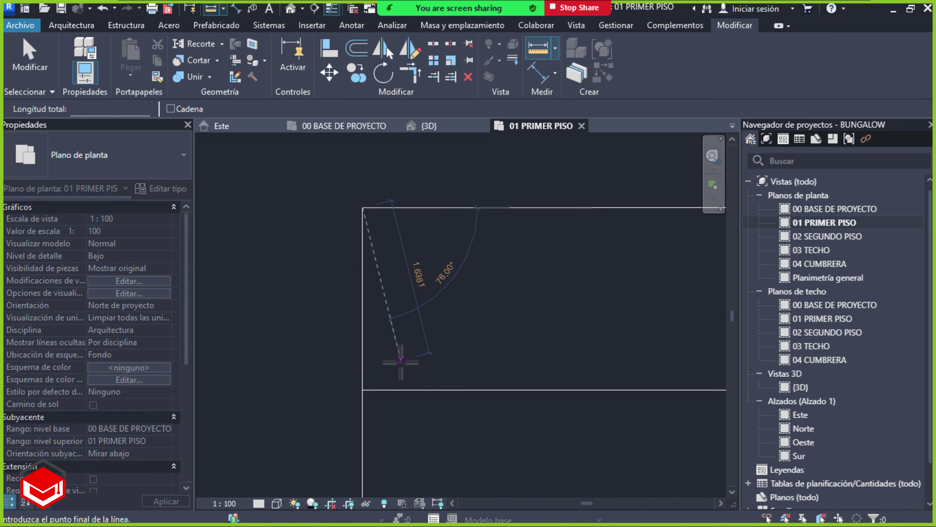
left_click(362, 389)
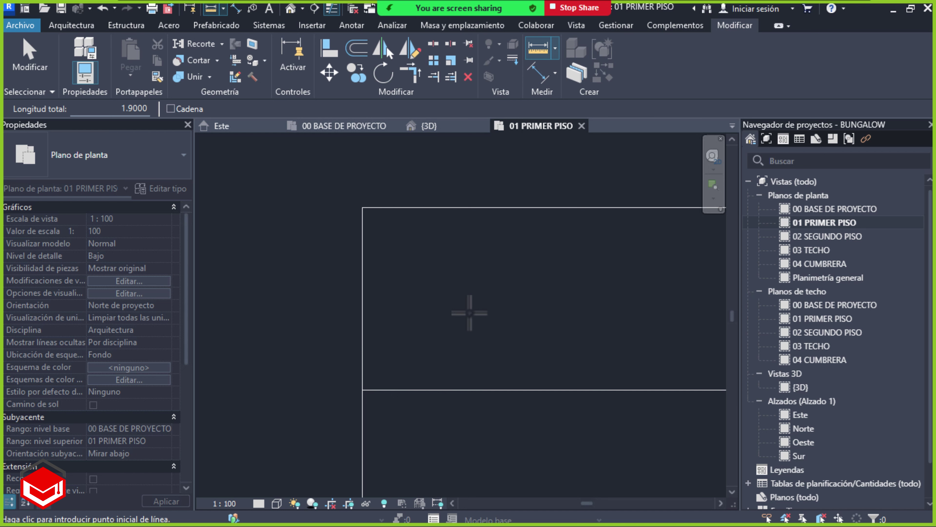
key("Escape")
Zoom out to see more of the slab outline and unmute the meeting microphone
mouse_move(462, 324)
middle_mouse_down()
mouse_move(543, 375)
mouse_move(522, 293)
middle_mouse_up()
scroll(523, 287, "down", 1)
scroll(515, 293, "down", 1)
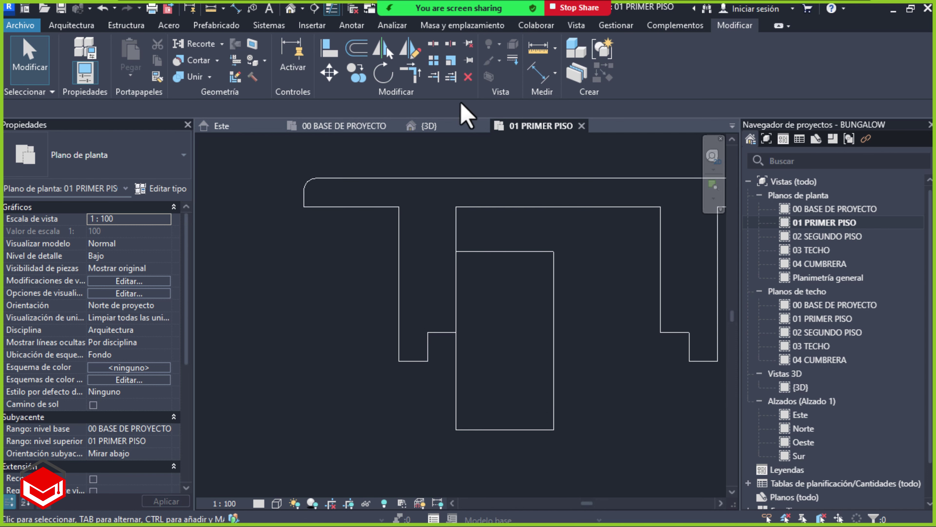
mouse_move(144, 26)
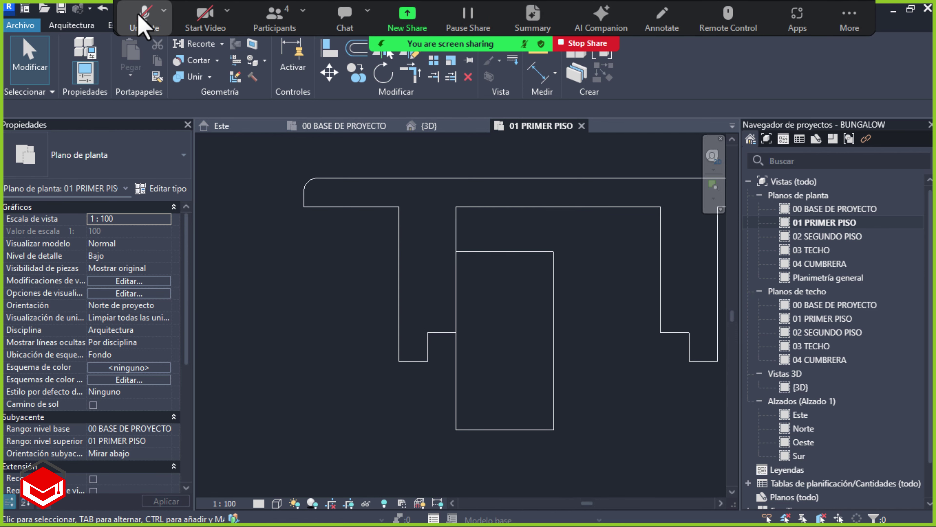
left_click(139, 16)
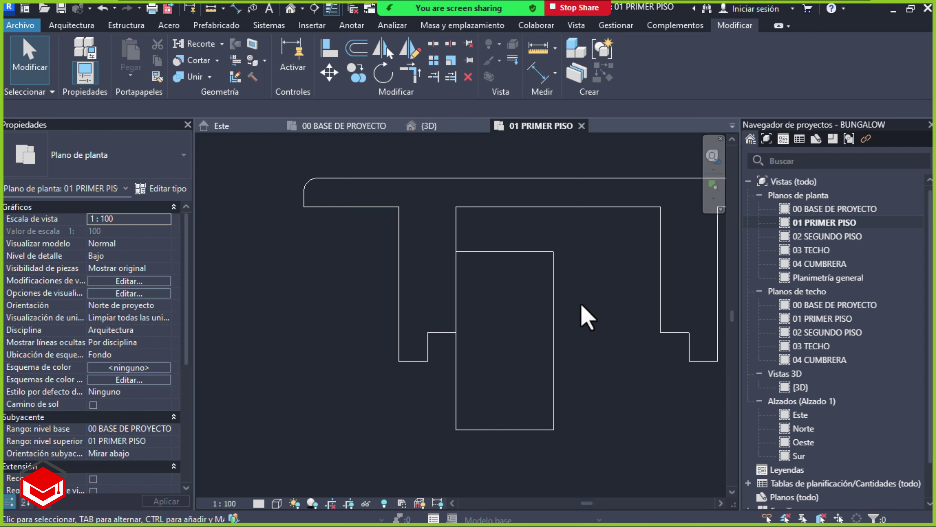
key("alt+Tab")
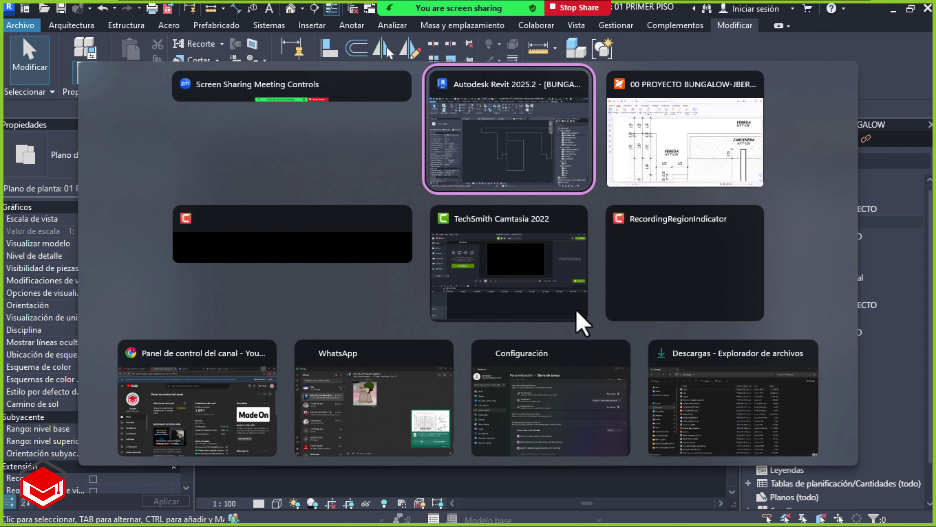
key("alt+Tab")
scroll(516, 324, "down", 5)
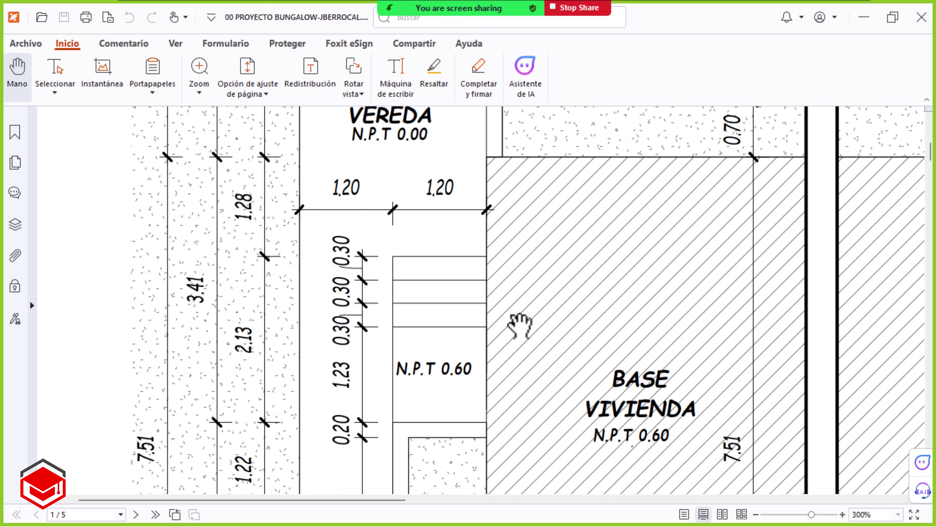
scroll(625, 384, "down", 3)
scroll(637, 411, "down", 4)
scroll(637, 411, "right", 3)
scroll(636, 411, "down", 3)
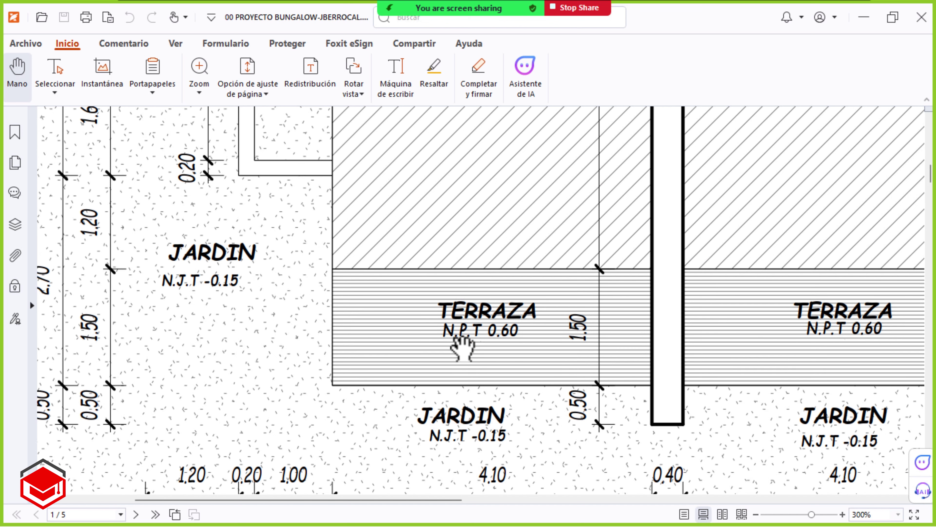
key("alt+Tab")
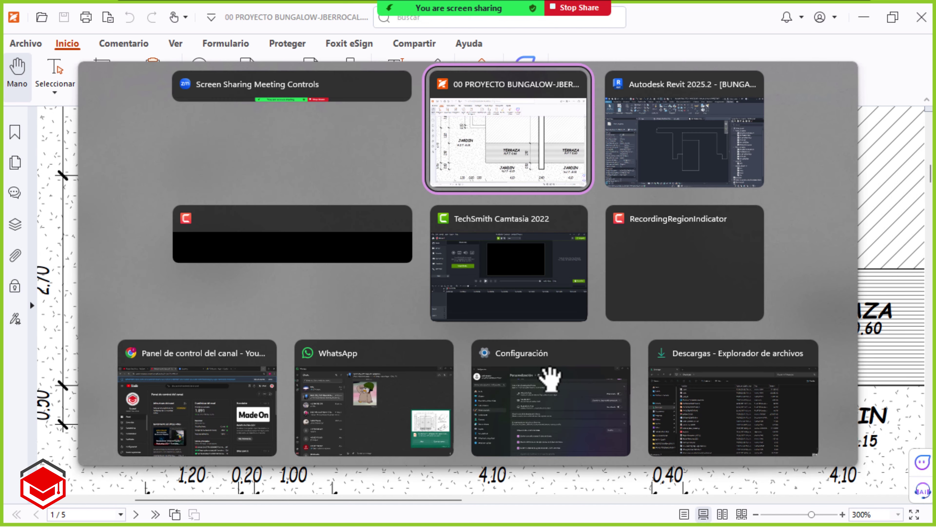
key("alt+Tab")
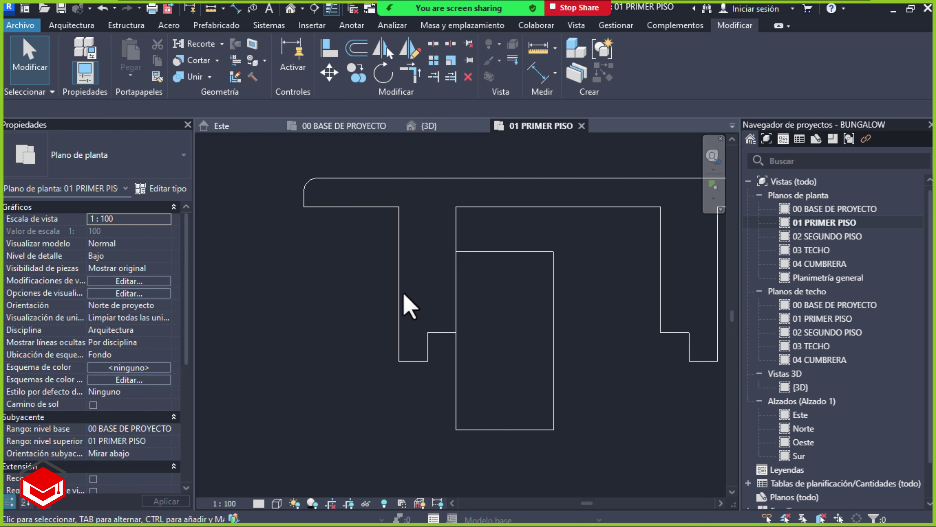
Start a Suelo floor boundary sketch on 01 PRIMER PISO with type BASE VIVIENDA and 0.0000 offset
left_click(72, 26)
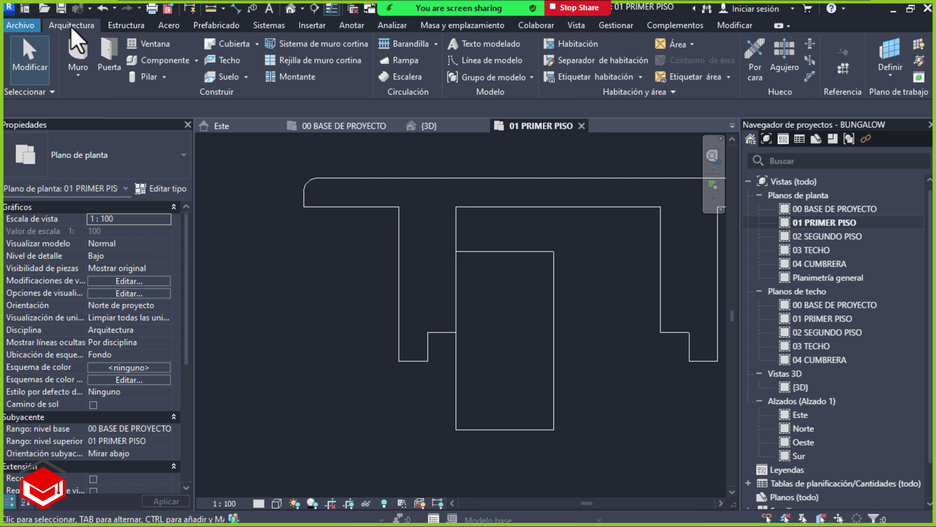
left_click(246, 81)
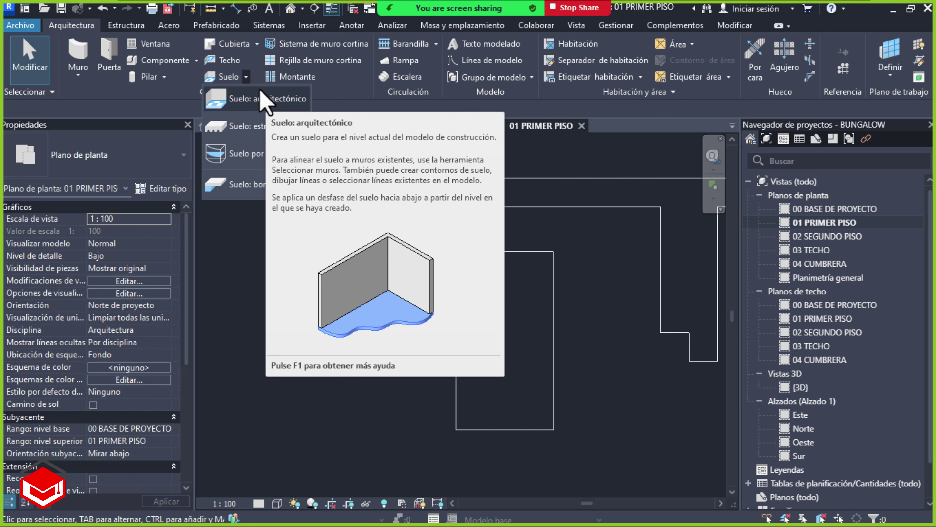
left_click(253, 78)
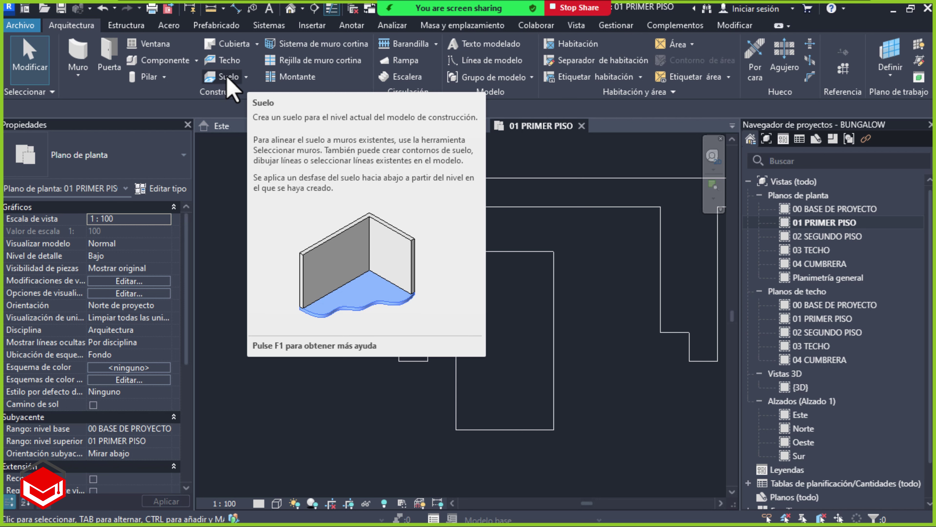
left_click(247, 77)
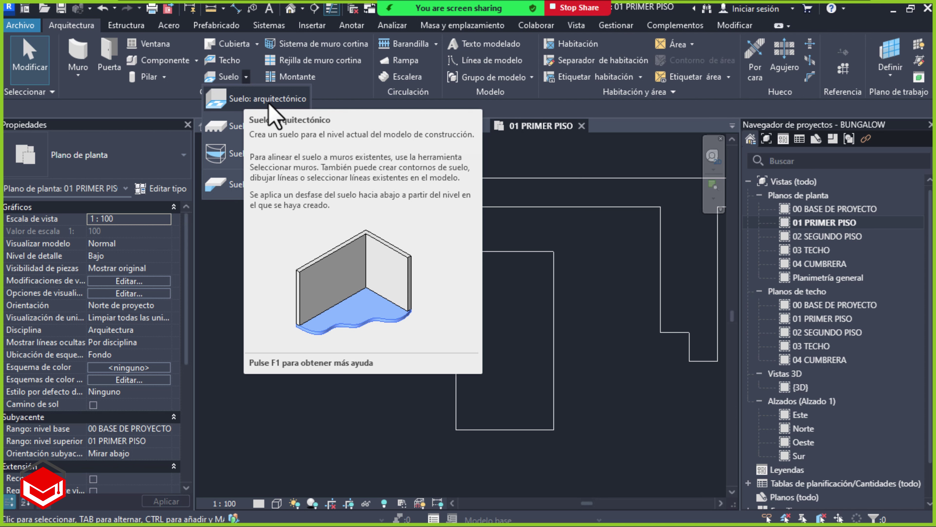
left_click(186, 92)
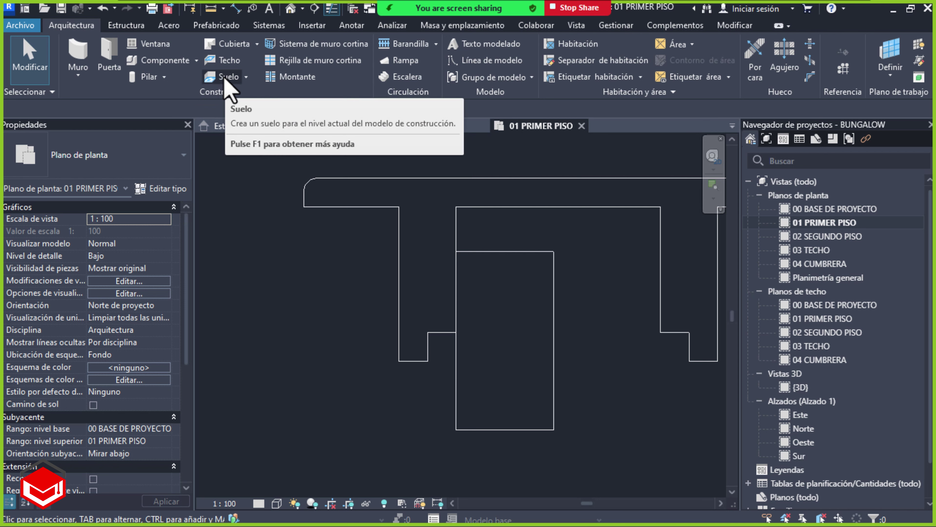
left_click(245, 78)
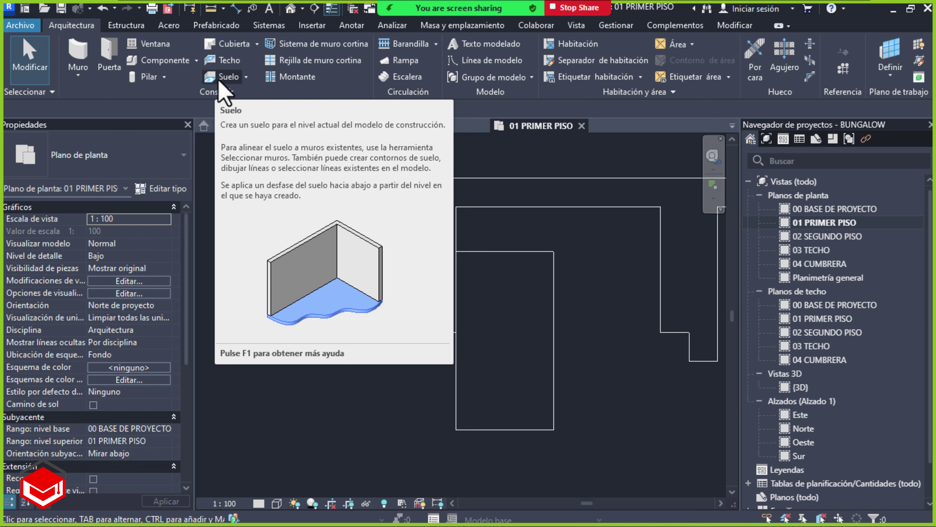
left_click(220, 81)
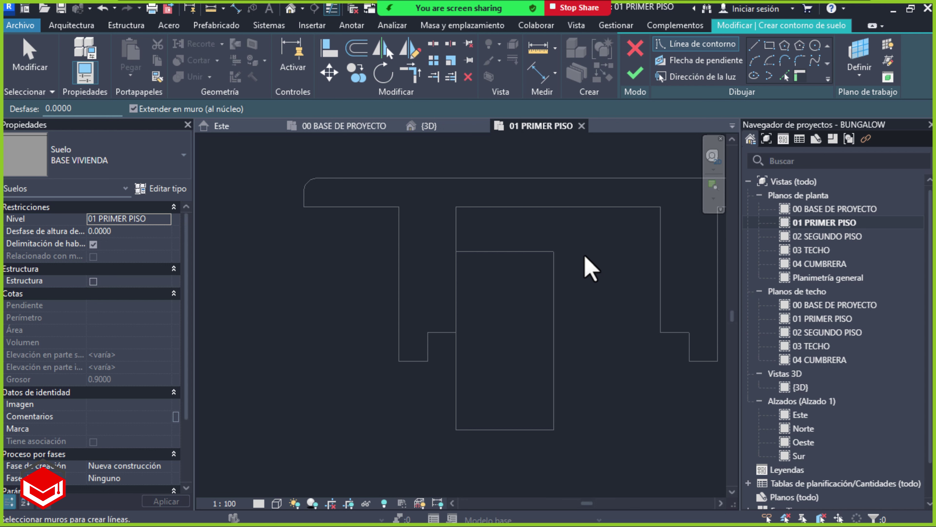
Use the Rectángulo draw tool, placing the first corner at the vertical wall's endpoint
middle_click_drag(591, 253, 606, 226)
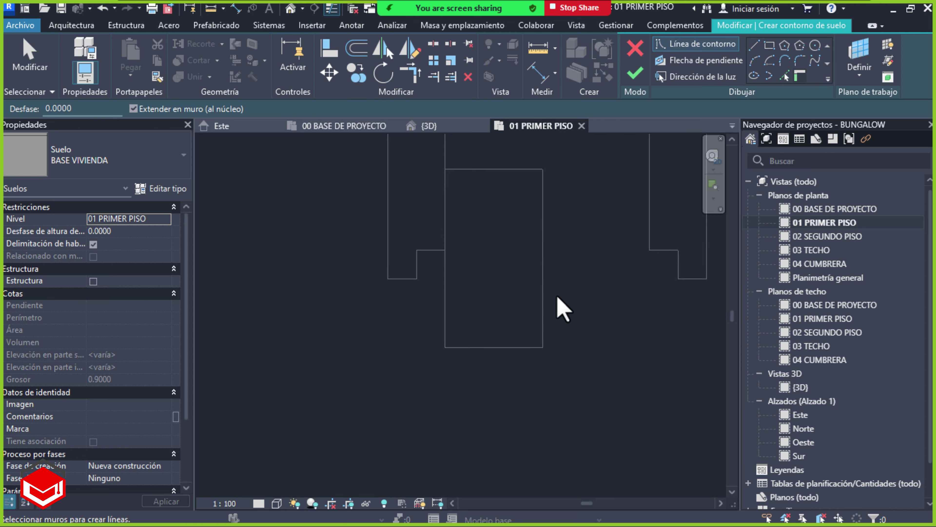
middle_click_drag(558, 314, 618, 204)
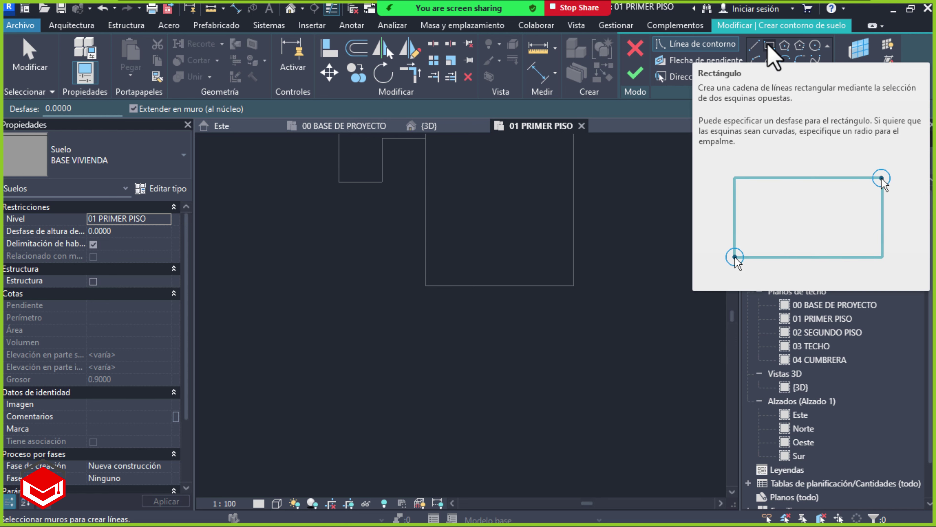
left_click(769, 45)
middle_click_drag(566, 347, 526, 307)
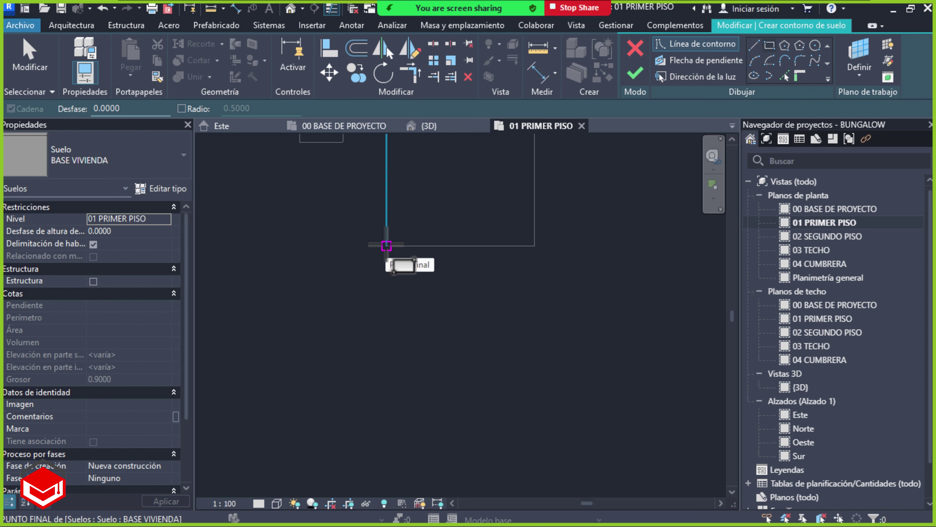
left_click(387, 246)
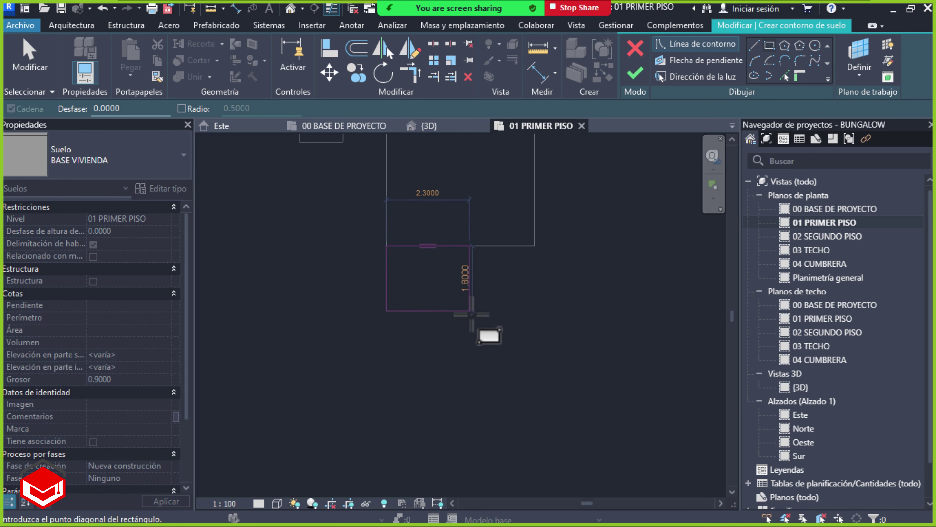
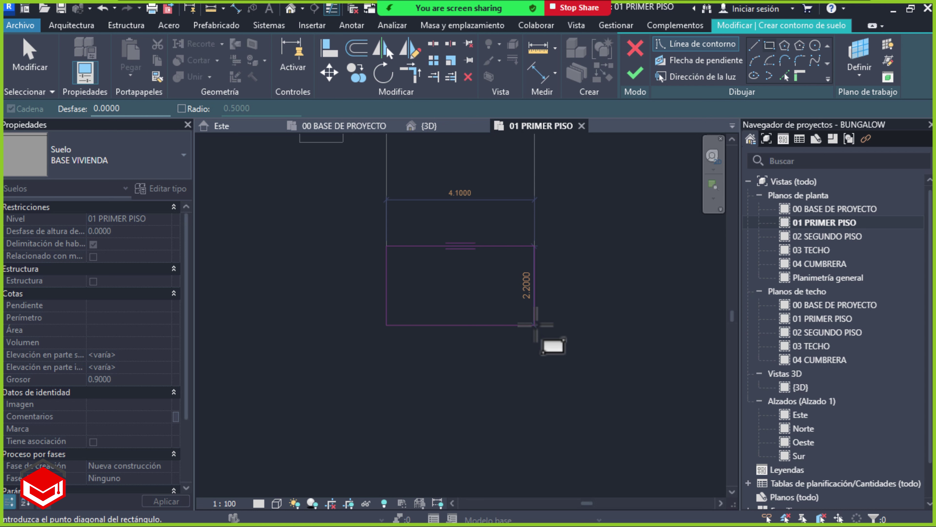
Close the 4.10 × 2.20 floor boundary rectangle on 01 PRIMER PISO and bring up the bungalow plan PDF
left_click(535, 325)
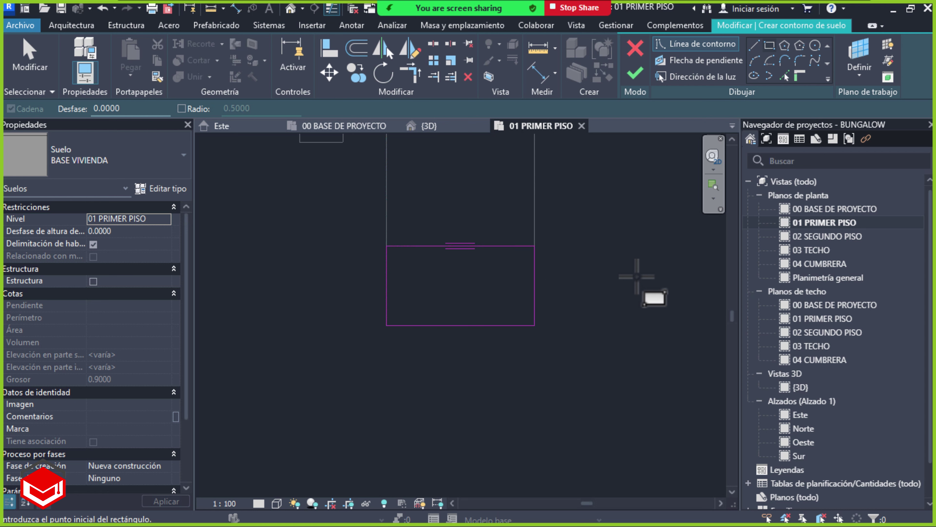
key("Escape")
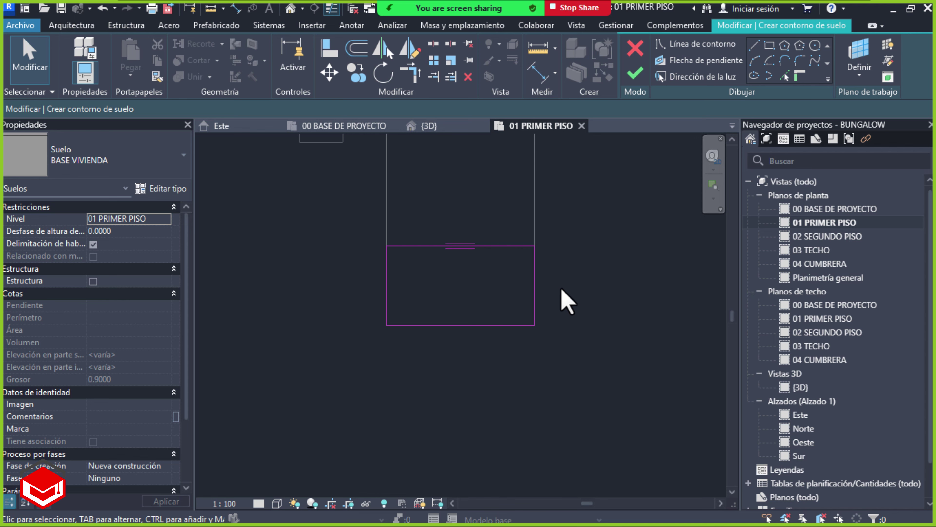
key("alt+Tab")
key("alt+Tab")
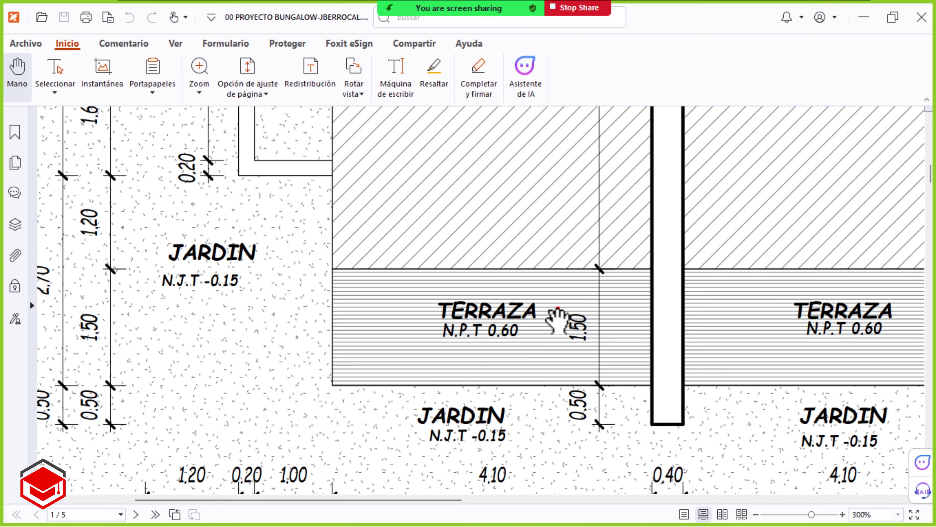
Mark the TERRAZA's 1.50 depth beside the column on the PDF plan with pen strokes
left_click_drag(651, 267, 650, 386)
mouse_move(605, 295)
left_mouse_down()
mouse_move(565, 297)
mouse_move(591, 344)
mouse_move(582, 300)
left_mouse_up()
Change the floor boundary's depth from 2.2000 to 1.5 via the bottom line's temporary dimension
scroll(557, 287, "up", 2)
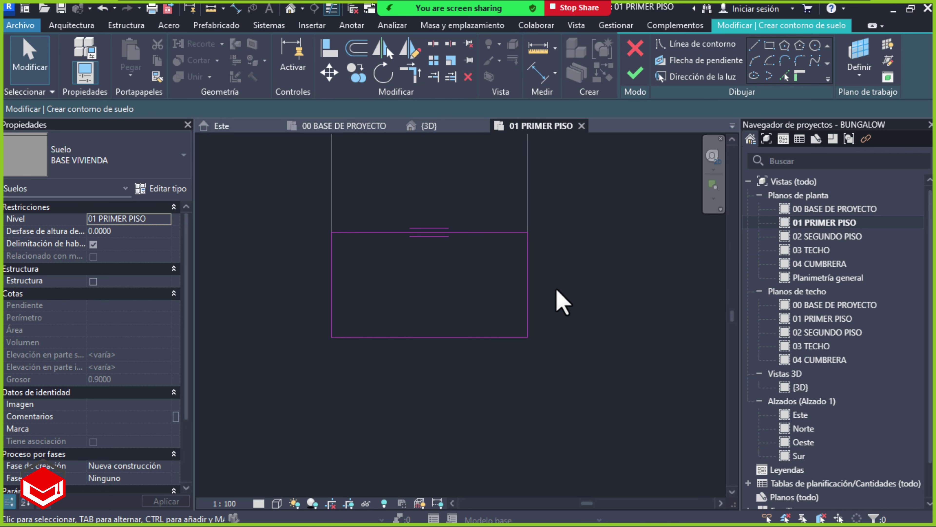
scroll(491, 267, "up", 1)
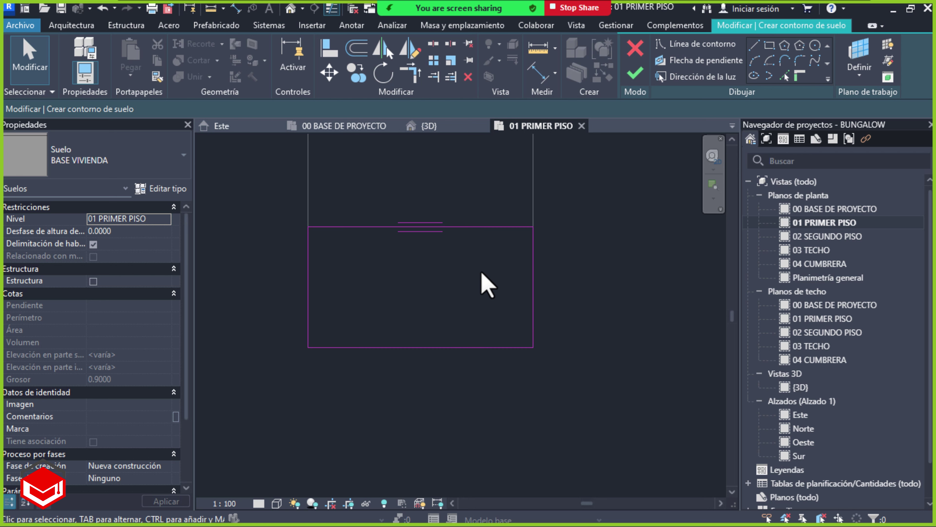
left_click(439, 347)
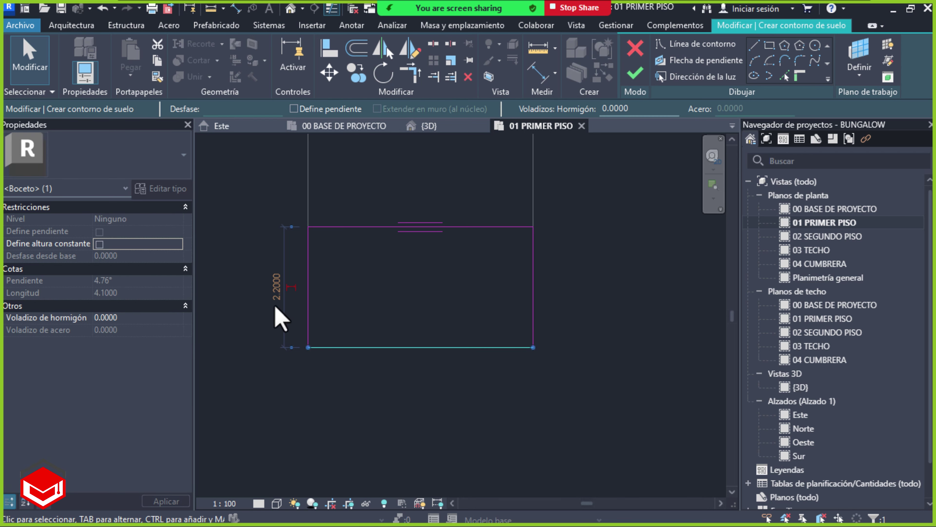
left_click(277, 289)
type("1")
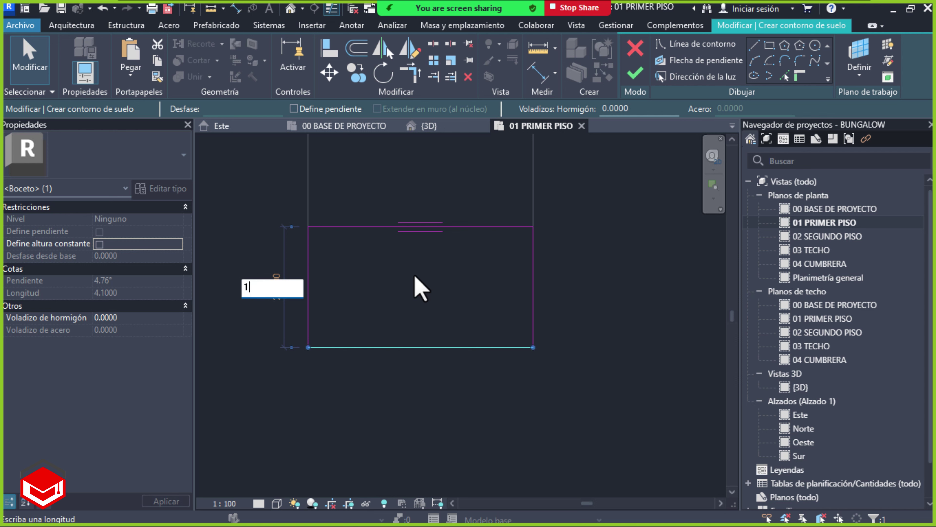
type(".5")
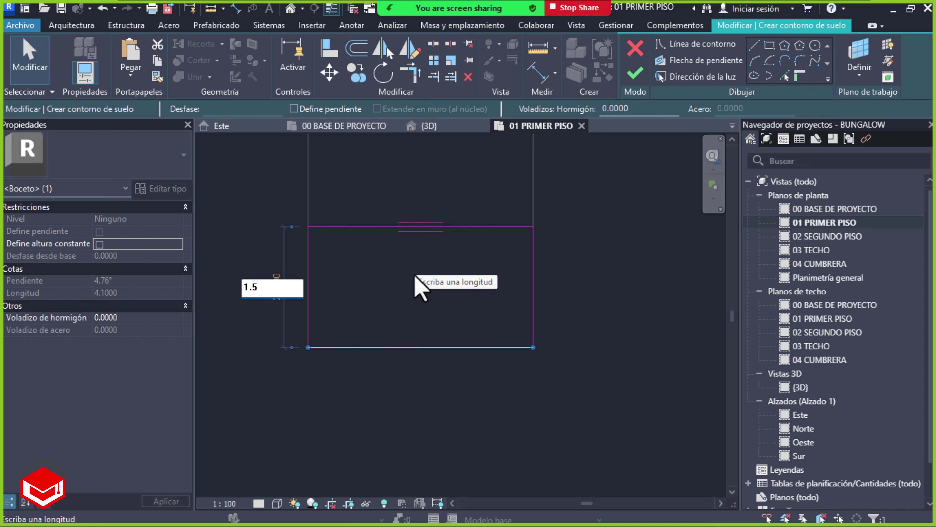
key("Return")
key("Escape")
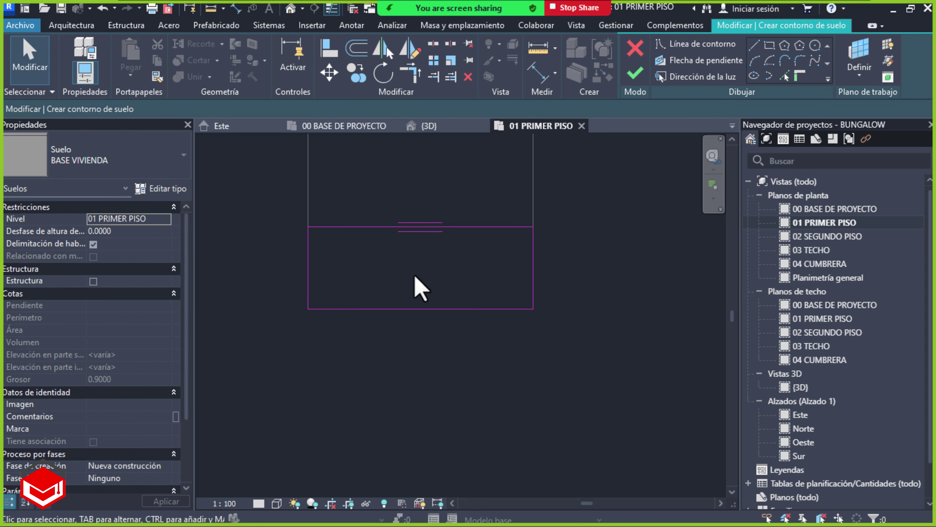
scroll(402, 266, "up", 2)
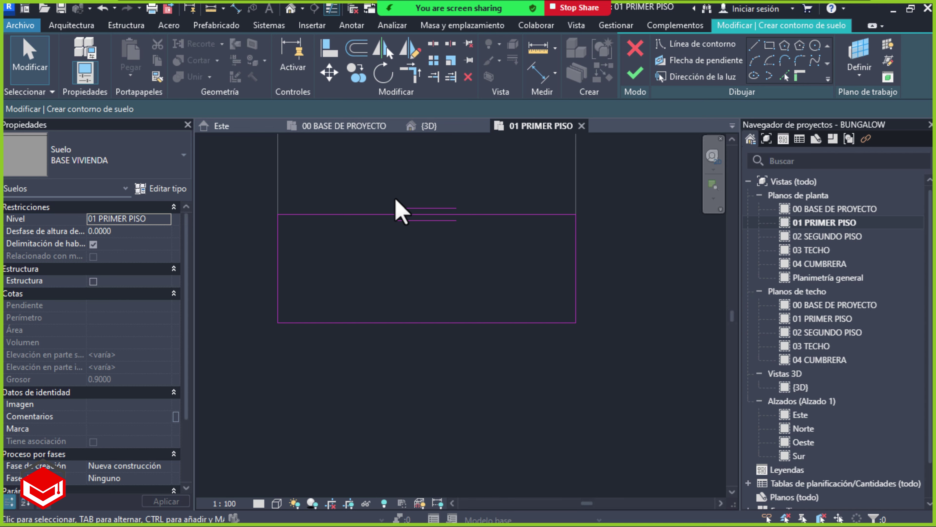
key("alt+Tab")
key("alt+Tab")
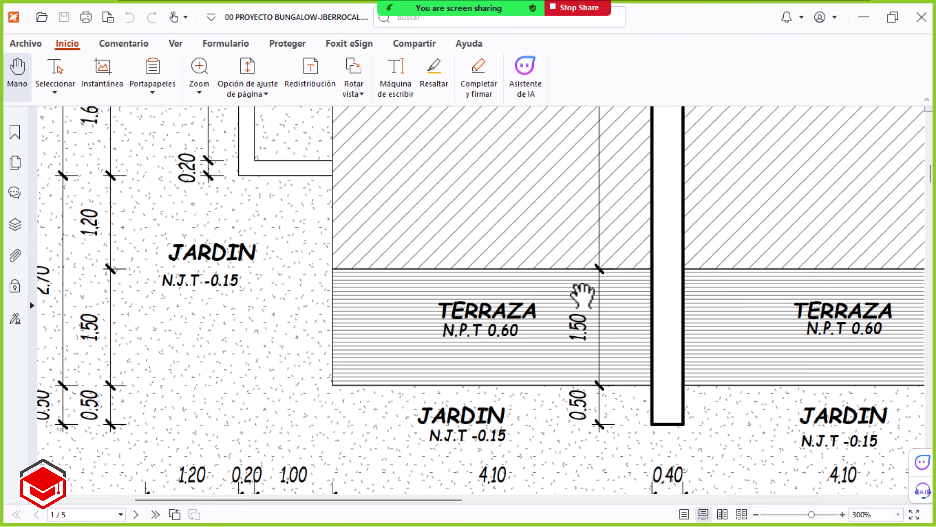
Zoom the PDF into the TERRAZA label and its N.P.T 0.60 level, then return to Revit
scroll(550, 332, "up", 2, "ctrl")
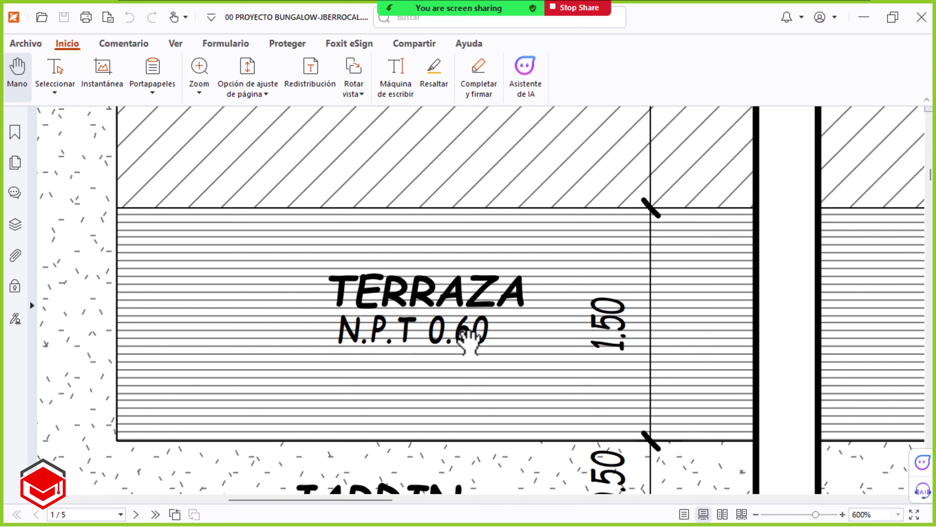
key("alt+Tab")
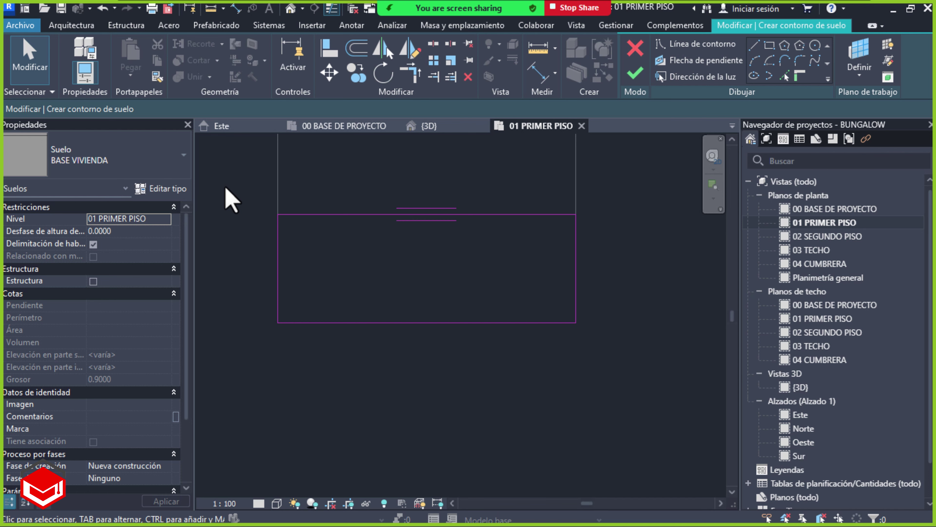
Duplicate the BASE VIVIENDA floor type as a new type named TERAZA 1P
left_click(166, 188)
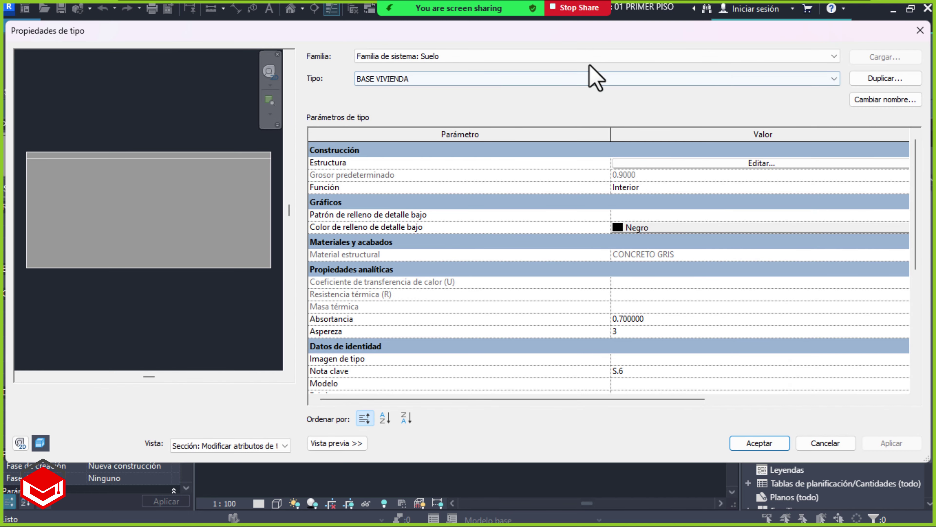
left_click_drag(659, 33, 626, 32)
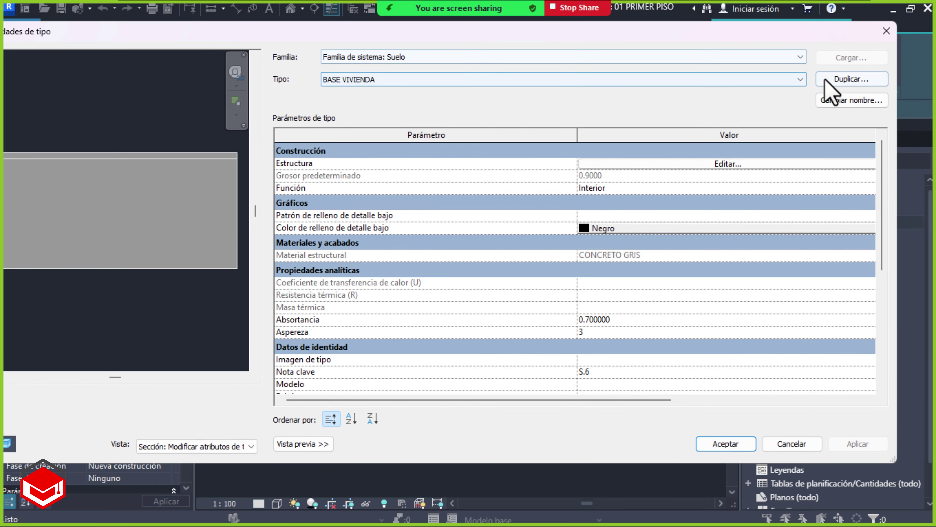
left_click(833, 79)
left_click(833, 79)
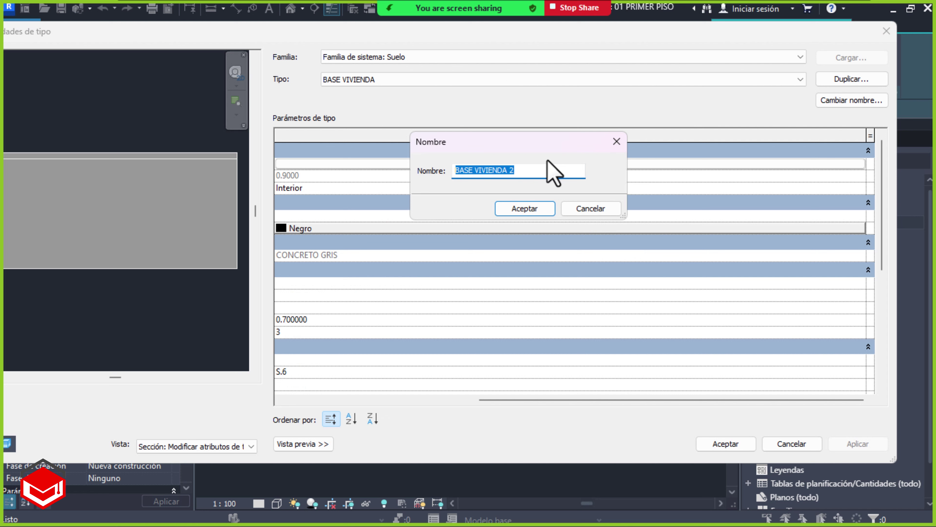
type("TERAZ")
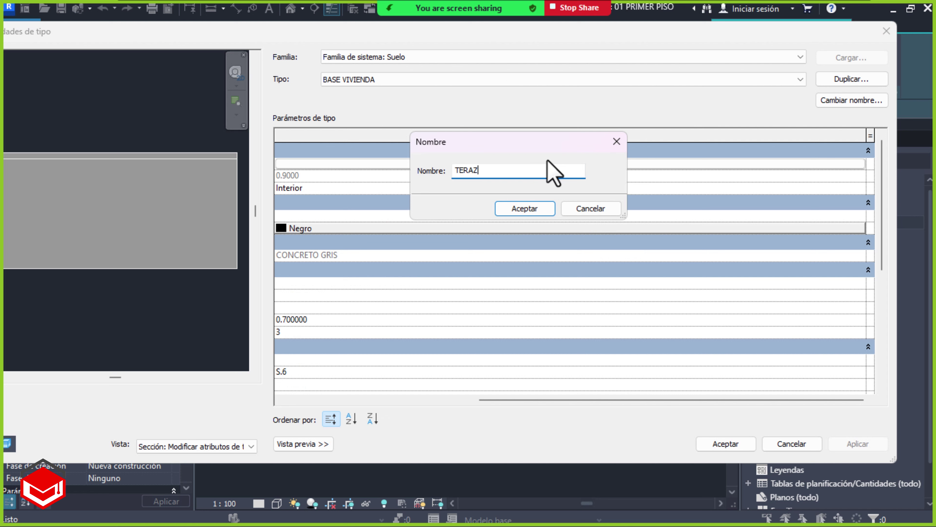
type("A 1P")
left_click(536, 210)
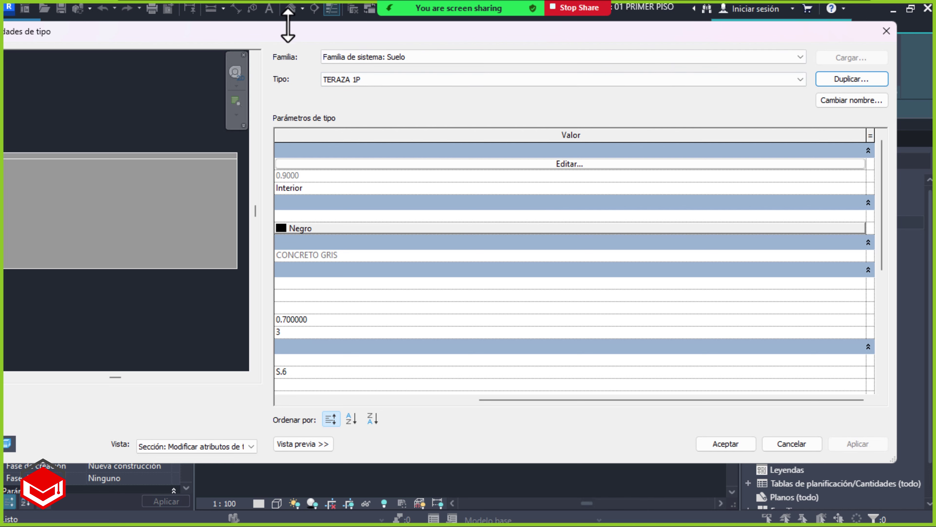
Rename the misspelled TERAZA 1P floor type to TERRAZA 1P
left_click_drag(291, 35, 333, 32)
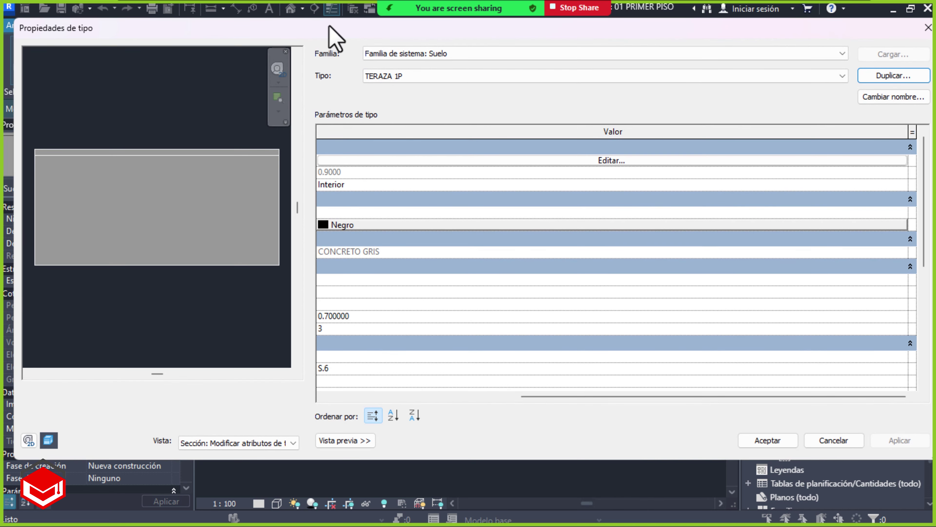
left_click(337, 441)
left_click_drag(462, 35, 456, 36)
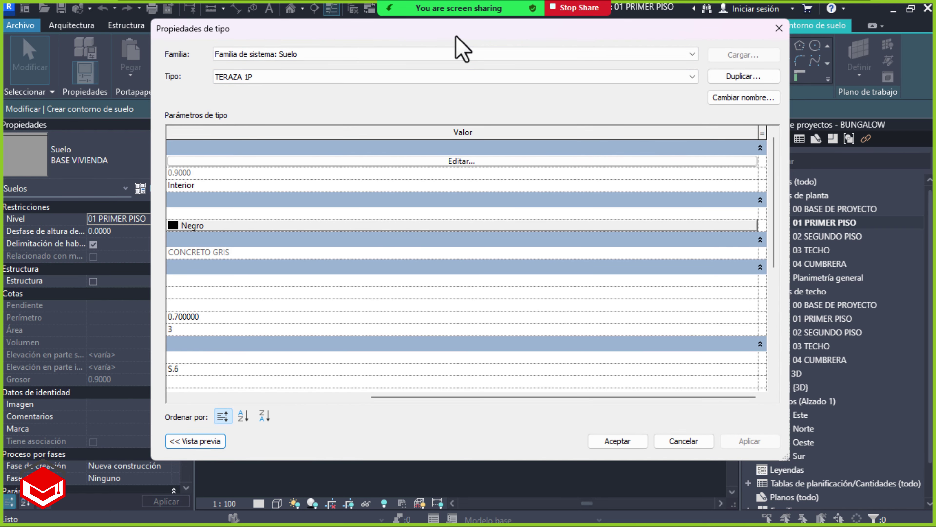
left_click_drag(392, 397, 207, 397)
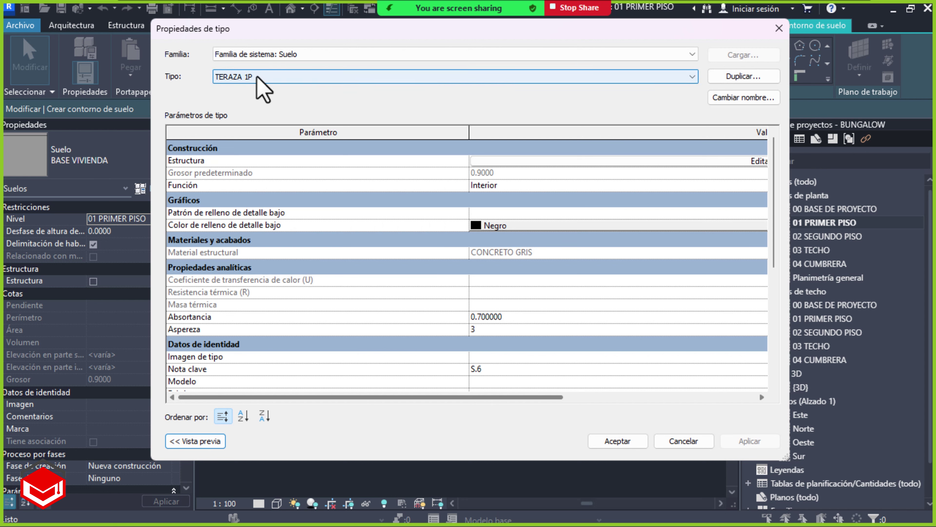
left_click(743, 98)
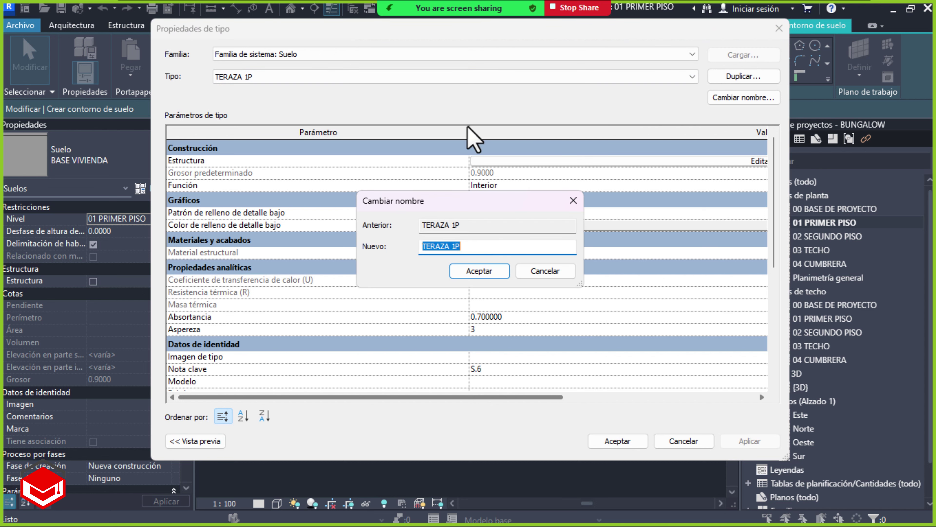
left_click(435, 246)
type("R")
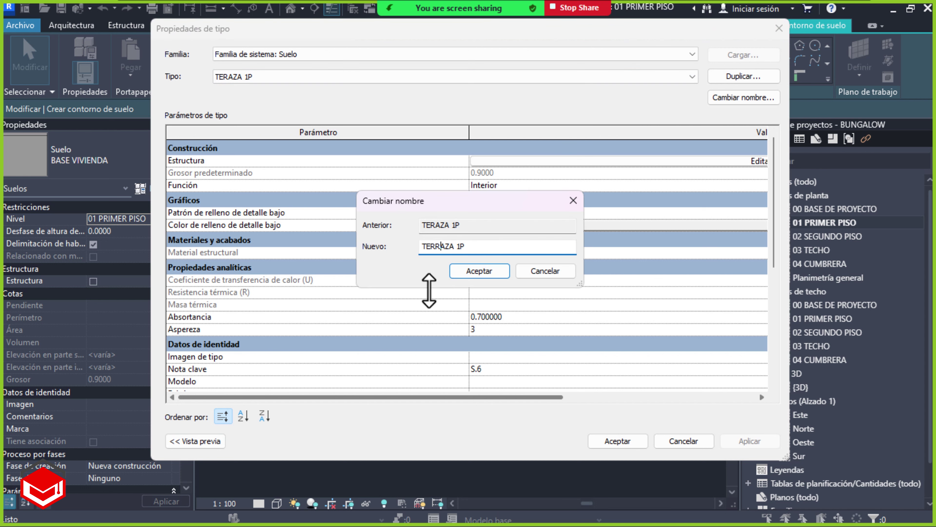
left_click(471, 271)
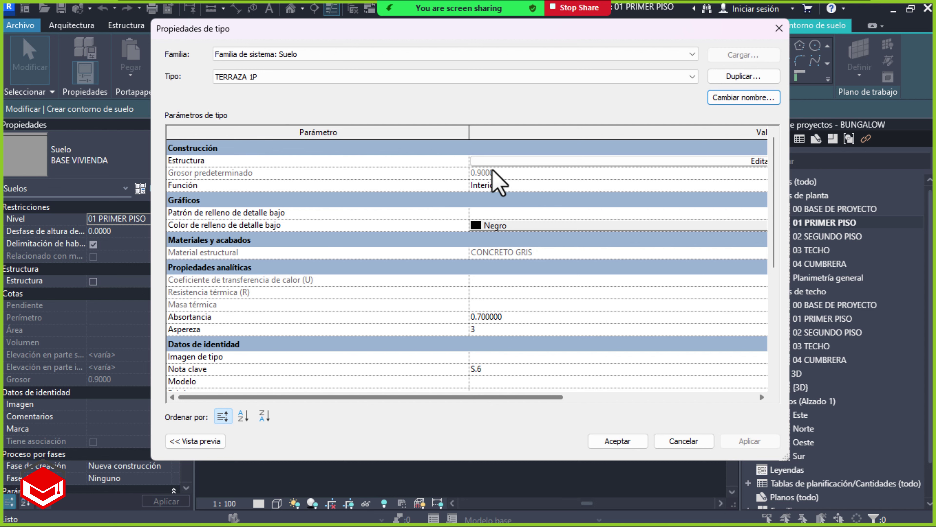
Open the Material Browser for the 0.0500 MADERA EN PISO finish layer of TERRAZA 1P
left_click(741, 163)
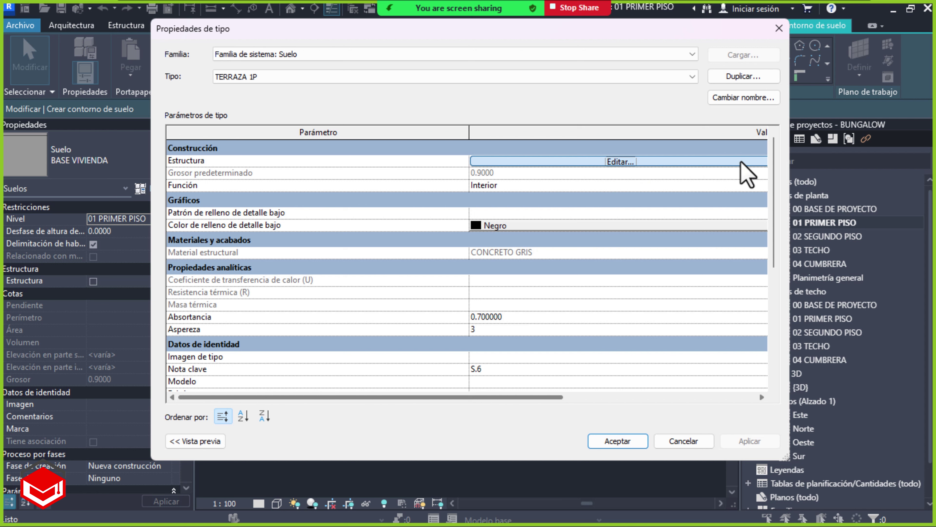
left_click(740, 162)
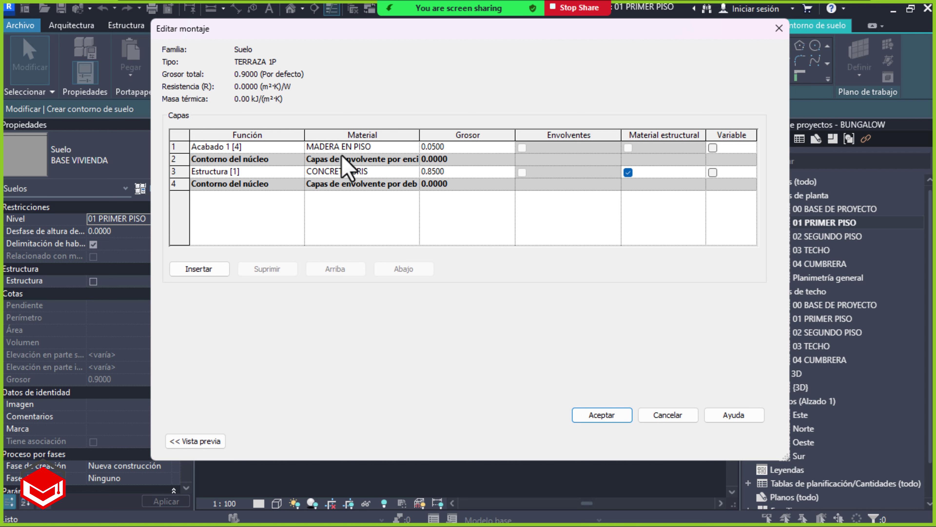
left_click(389, 147)
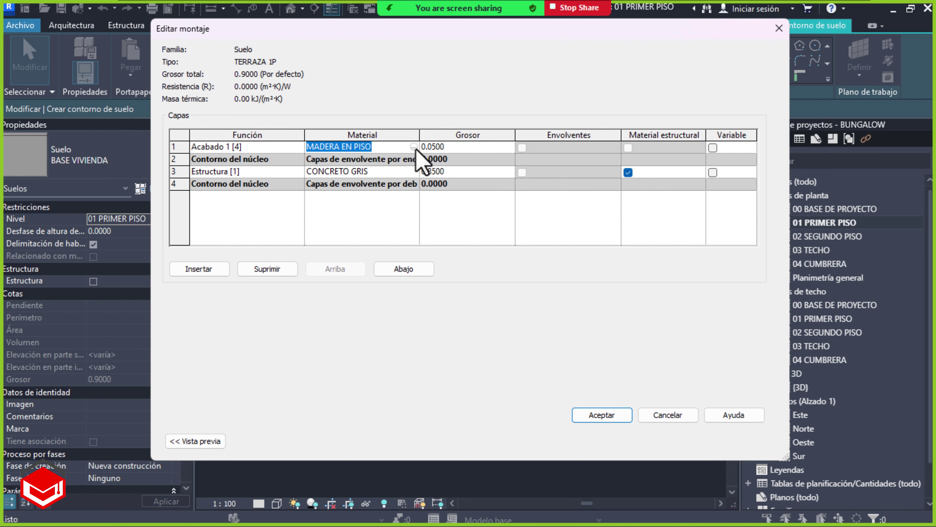
left_click(414, 147)
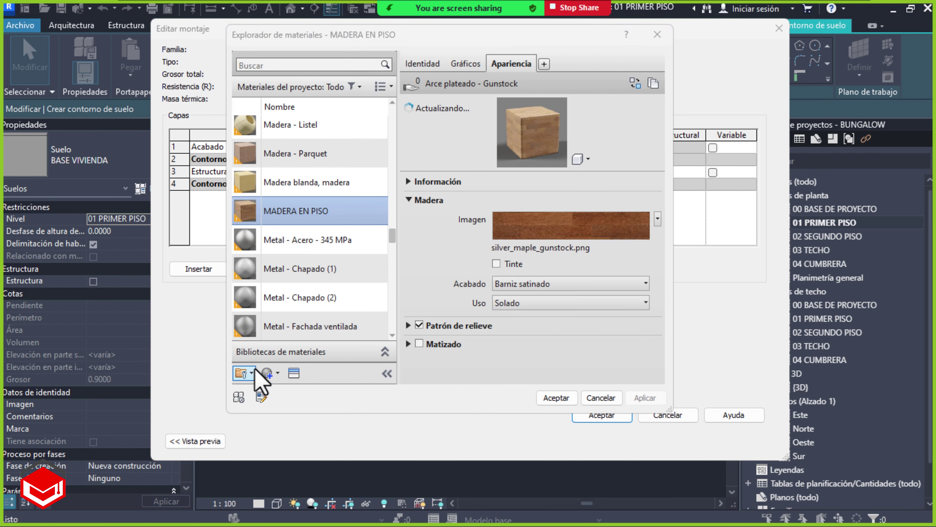
Create a new default material and rename it CERAMICA EN PISO
left_click(267, 374)
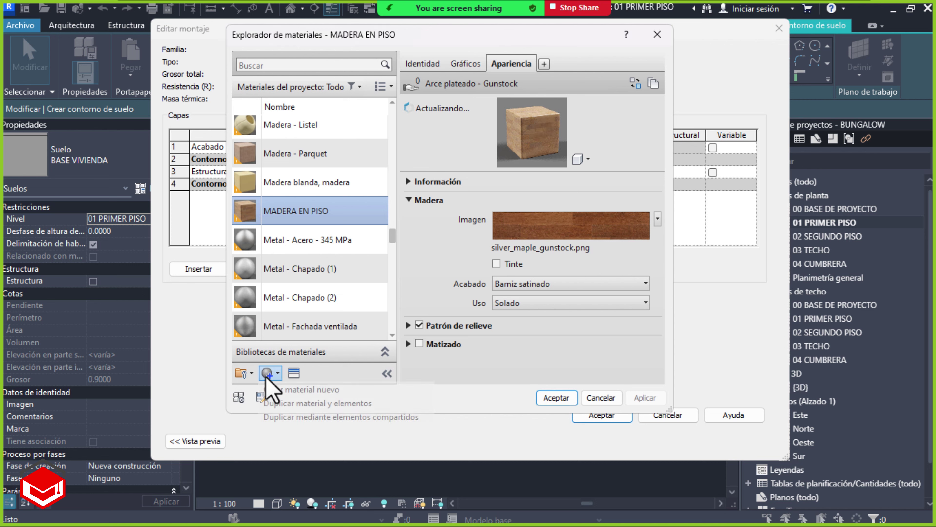
left_click(295, 390)
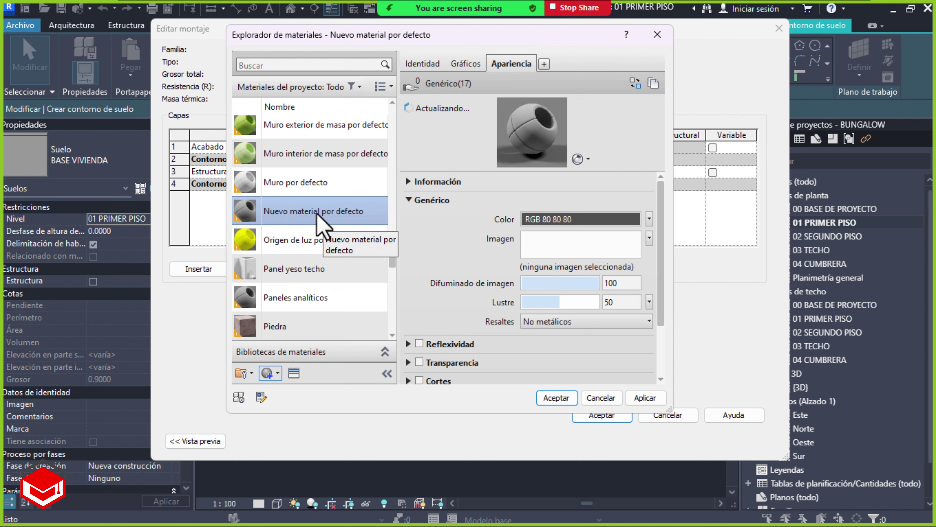
right_click(318, 214)
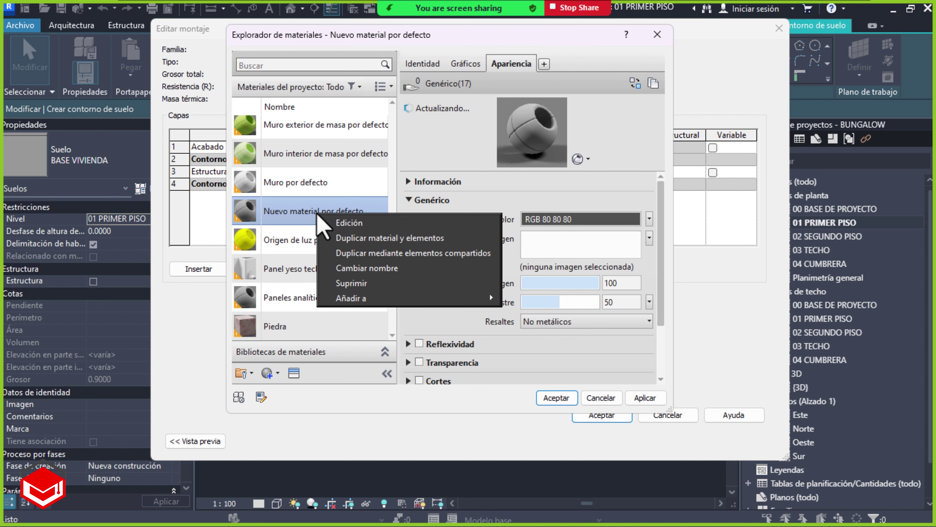
left_click(383, 269)
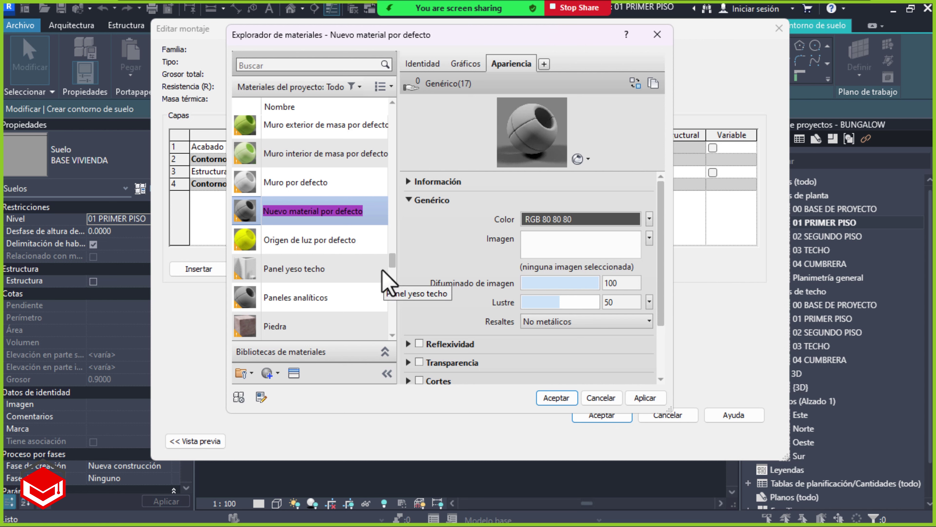
type("CERAMICA EN PISO")
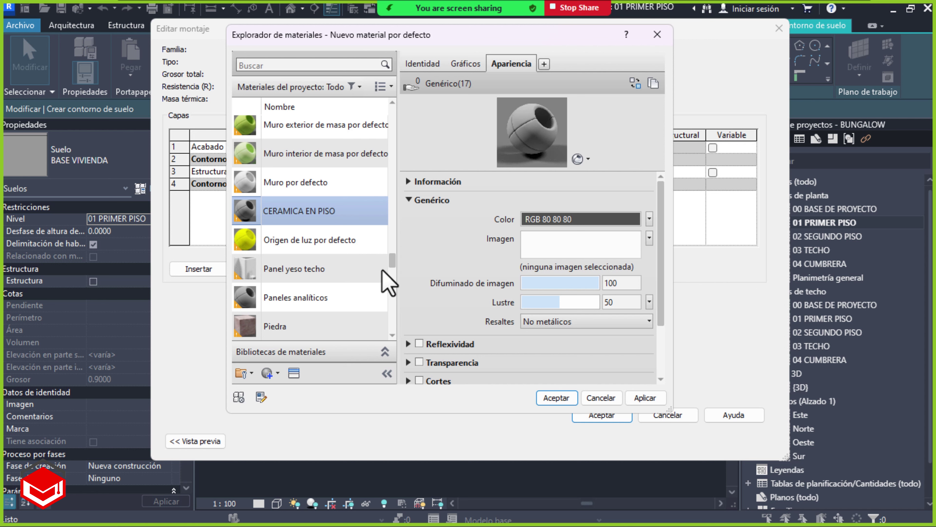
key("Return")
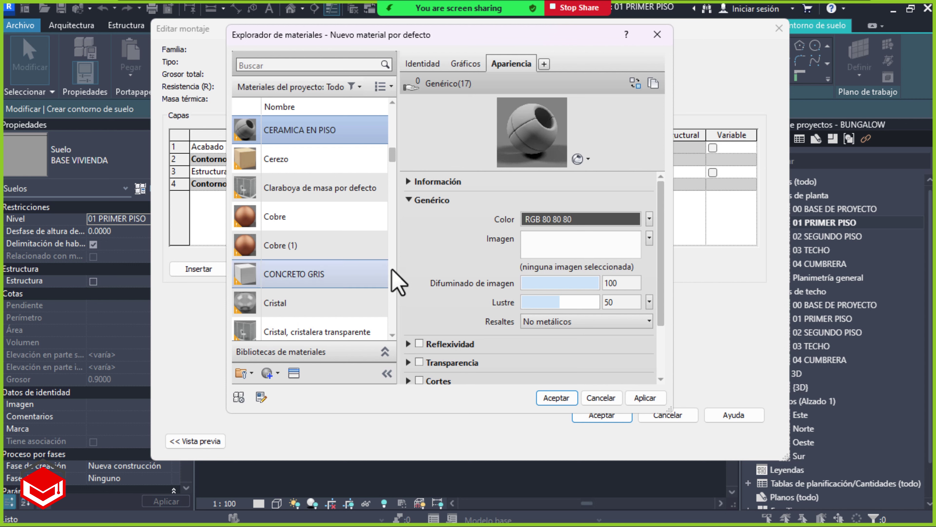
left_click_drag(323, 138, 299, 379)
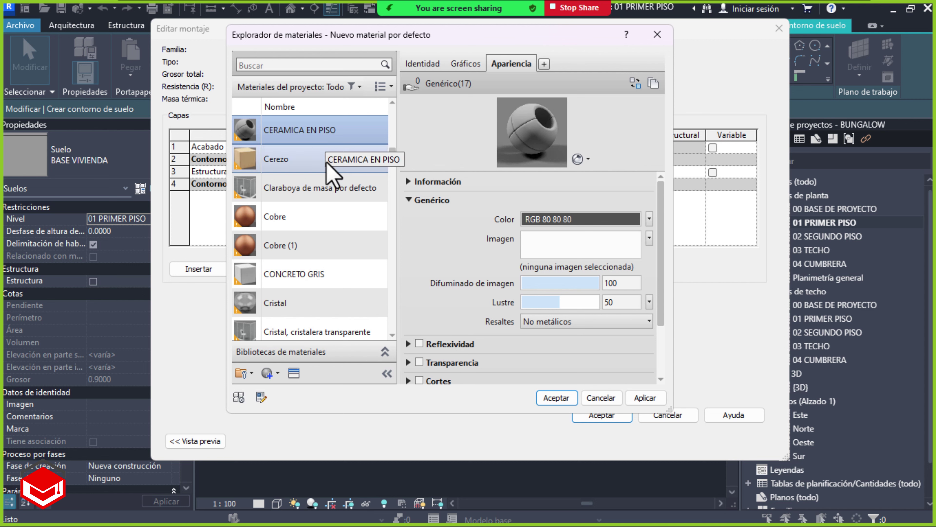
Apply the Cuadrado - Azul tile appearance from Biblioteca de apariencias > Suelo > Azulejo
left_click(297, 378)
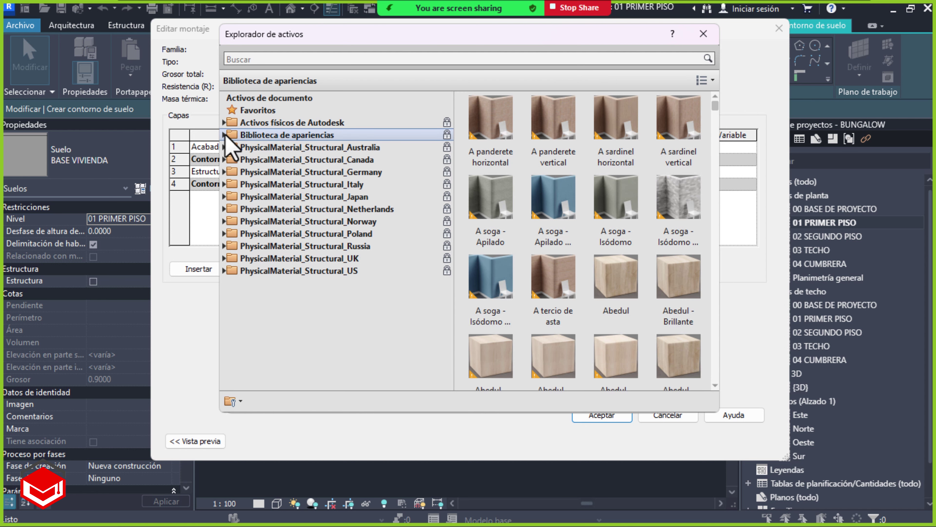
left_click(225, 135)
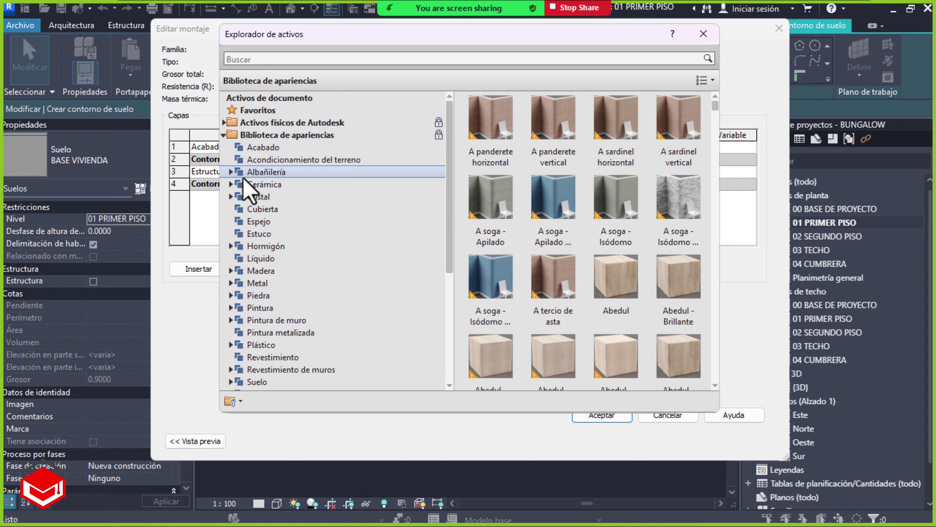
scroll(297, 257, "down", 1)
scroll(297, 257, "down", 2)
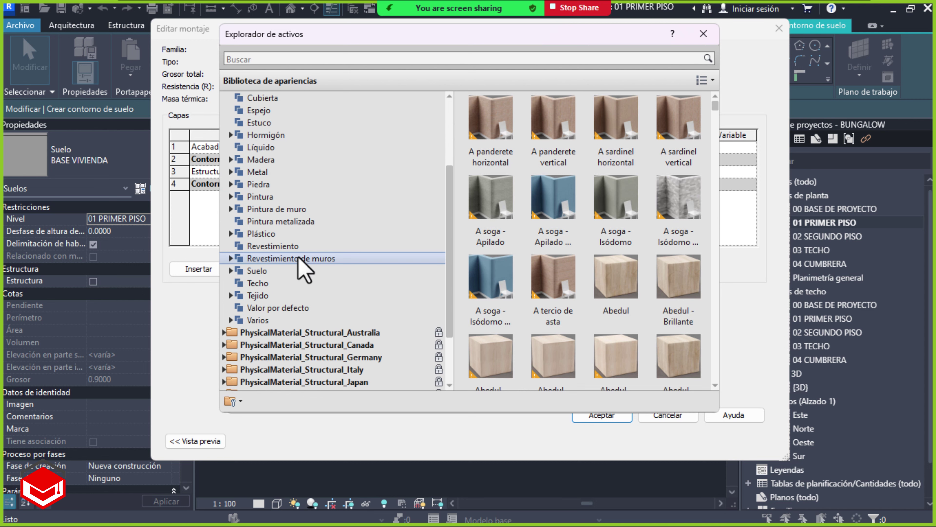
left_click(268, 271)
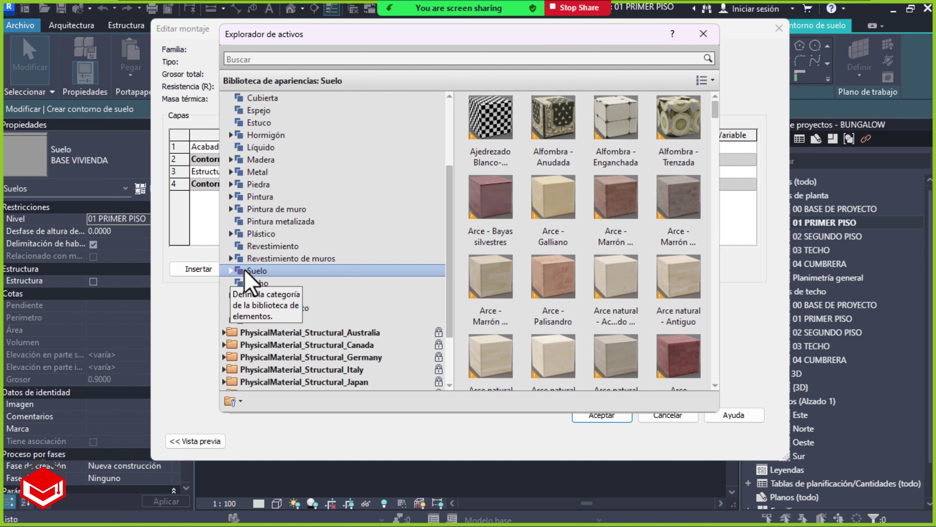
left_click(230, 271)
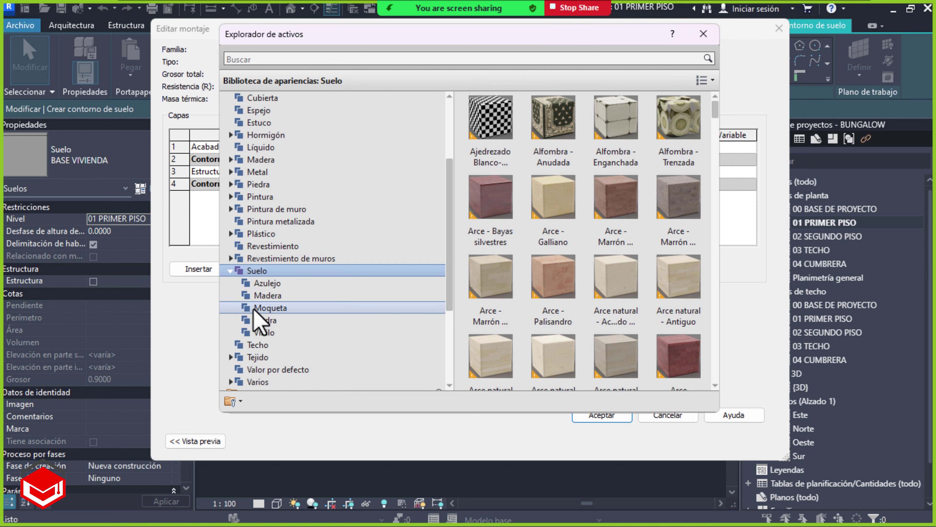
left_click(273, 284)
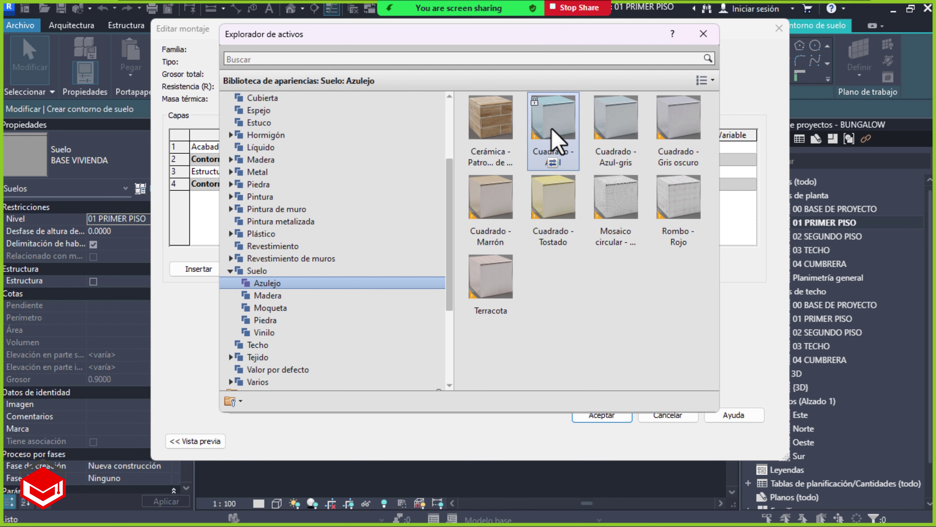
Close the Asset Browser and assign CERAMICA EN PISO to the 0.0500 finish layer
left_click(703, 34)
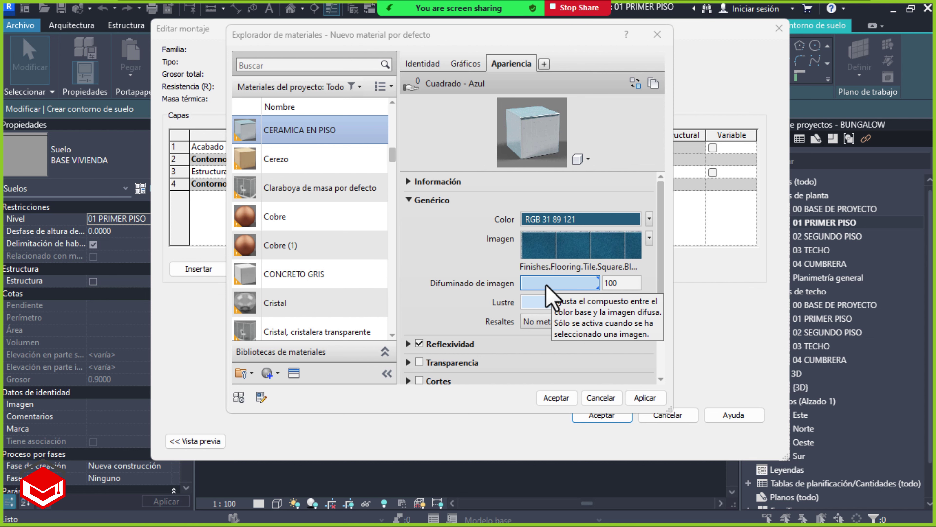
left_click(547, 399)
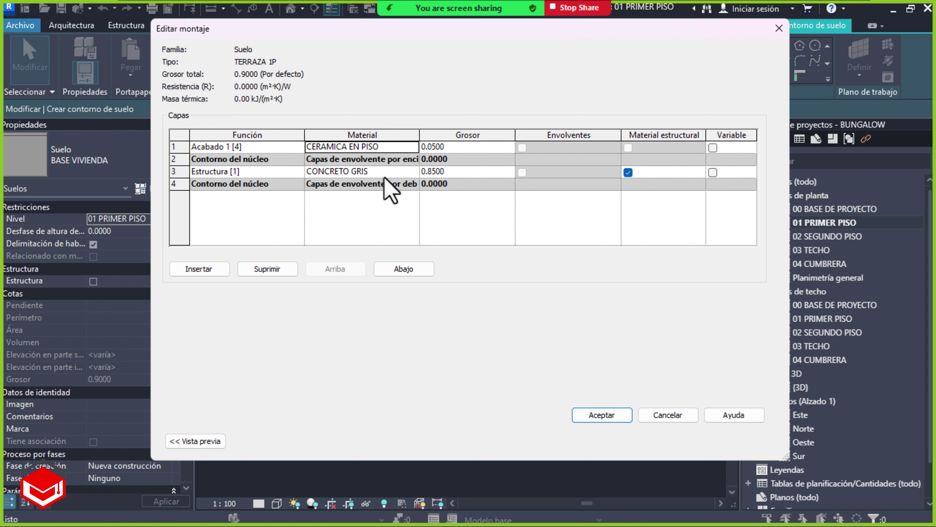
Accept the TERRAZA 1P layer structure and type properties to return to the floor sketch
left_click(465, 149)
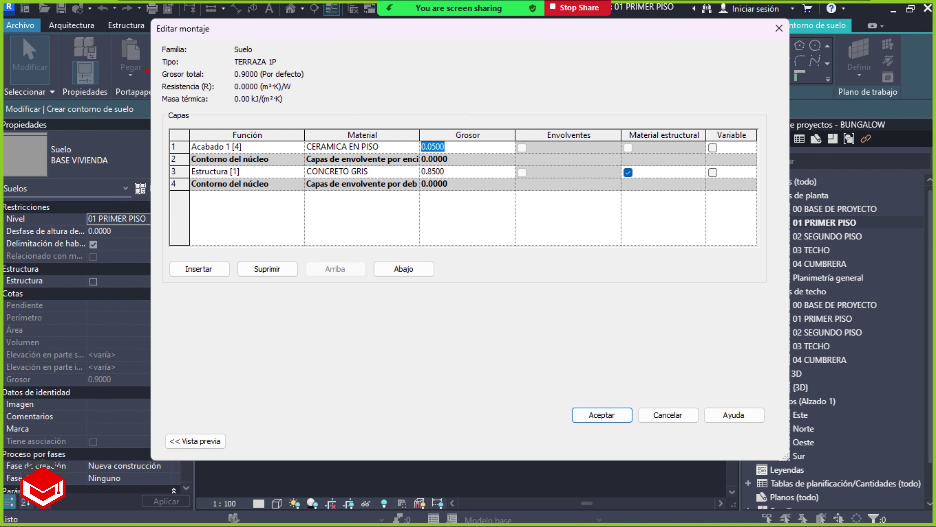
left_click_drag(165, 70, 307, 84)
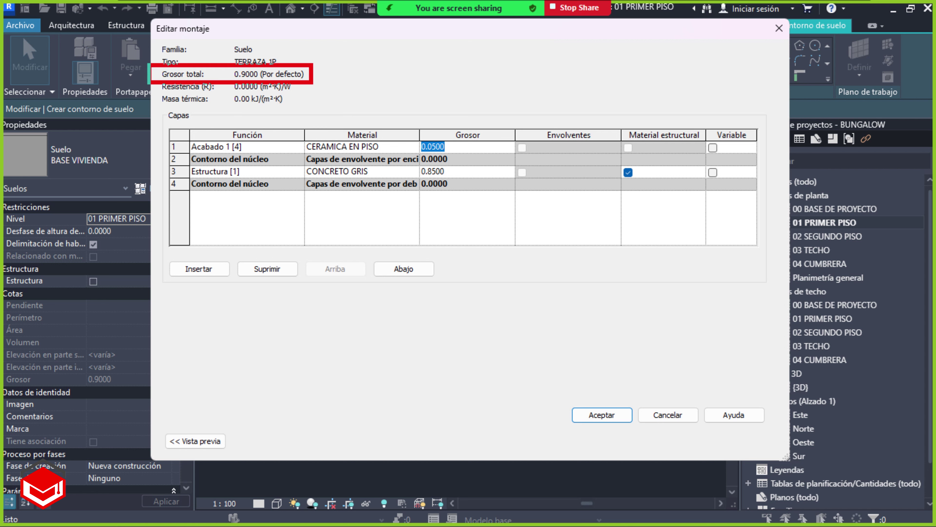
key("Escape")
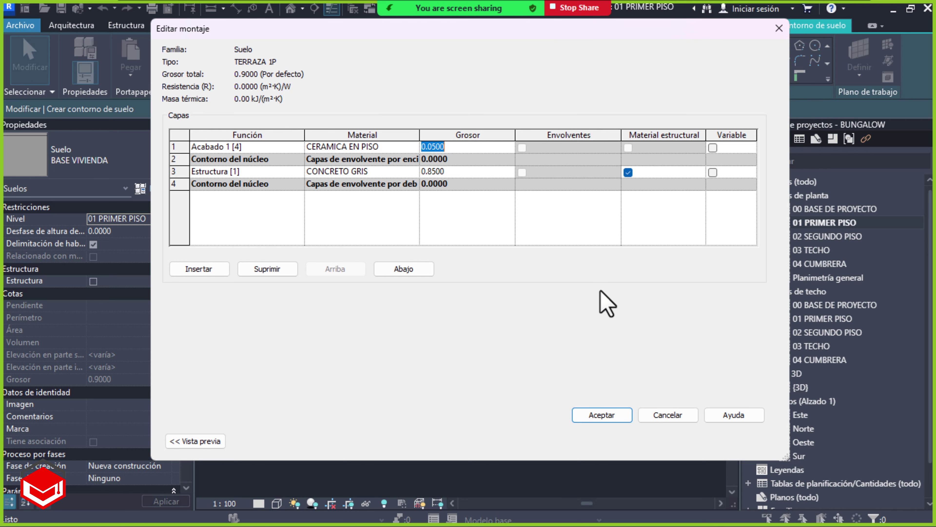
left_click(602, 415)
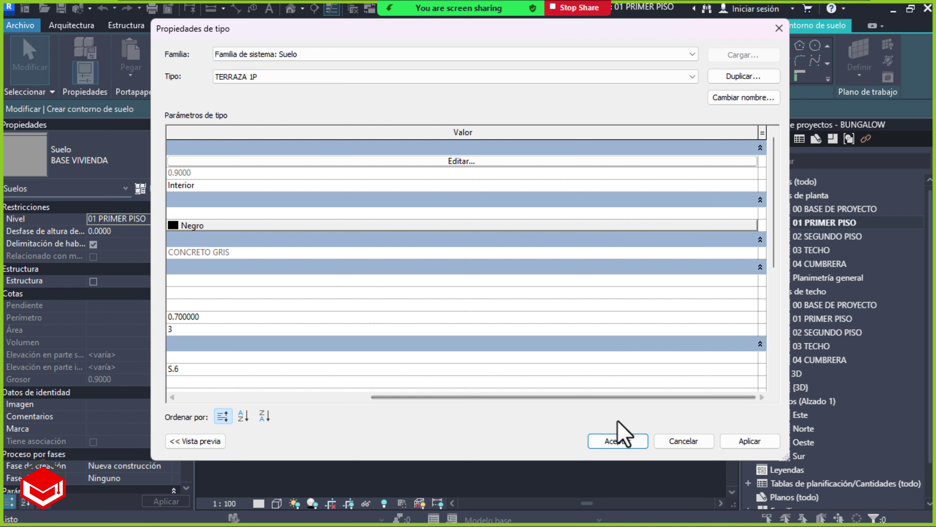
left_click(609, 437)
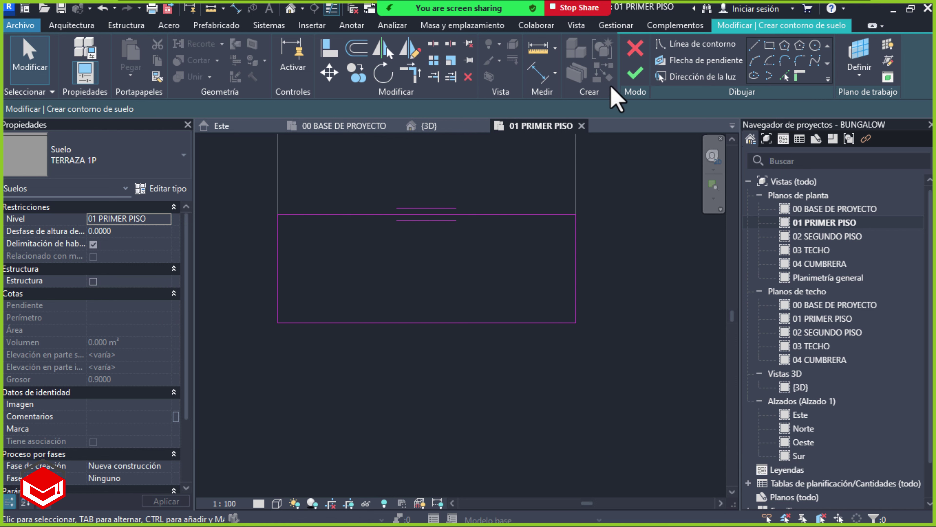
Finish the TERRAZA 1P floor sketch on 01 PRIMER PISO and clear the selection
left_click(636, 74)
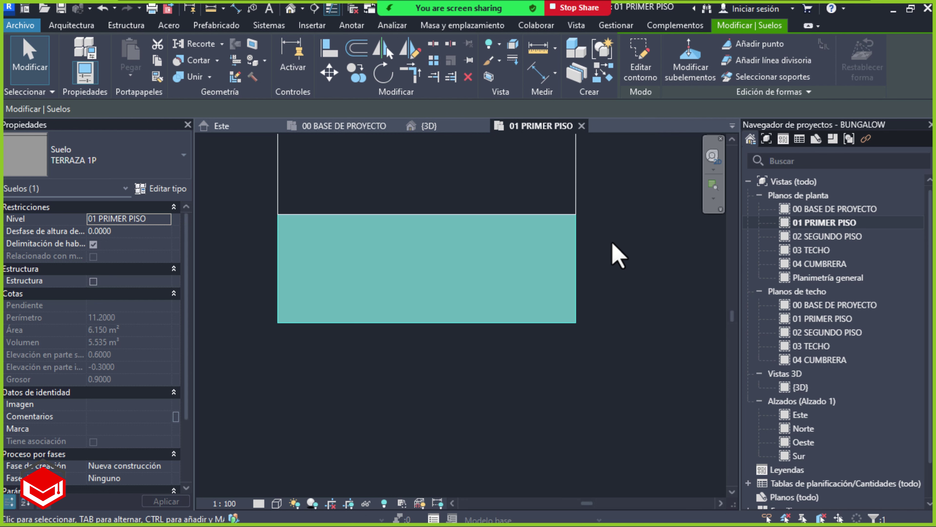
left_click(618, 256)
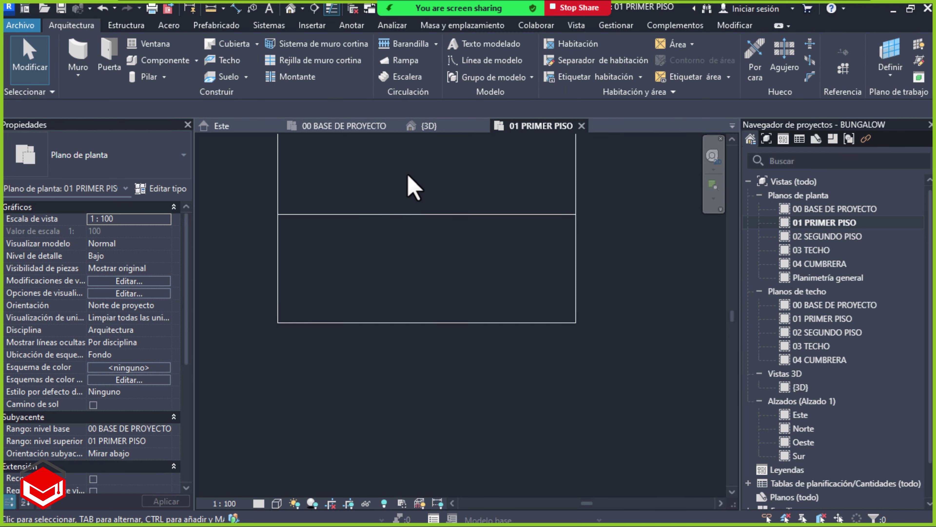
In the 3D view, zoom and pan in on the blue-tiled terrace slab
left_click(434, 133)
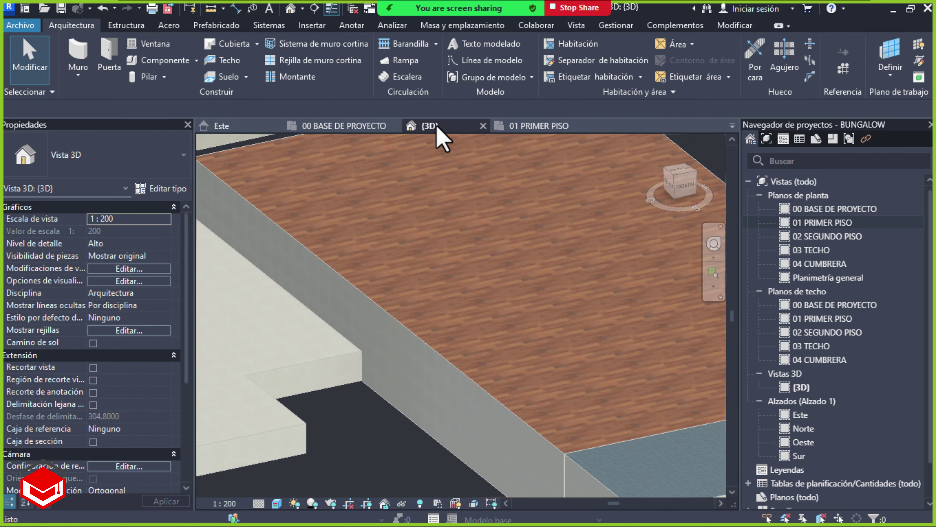
scroll(507, 291, "down", 3)
mouse_move(506, 292)
middle_mouse_down("shift")
mouse_move(540, 339)
mouse_move(519, 344)
middle_mouse_up("shift")
scroll(491, 328, "up", 1)
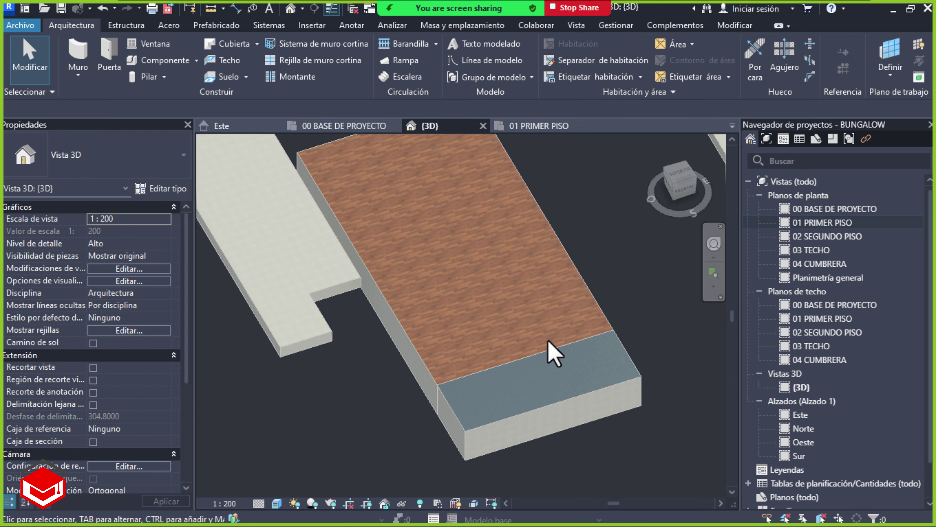
scroll(523, 400, "up", 2)
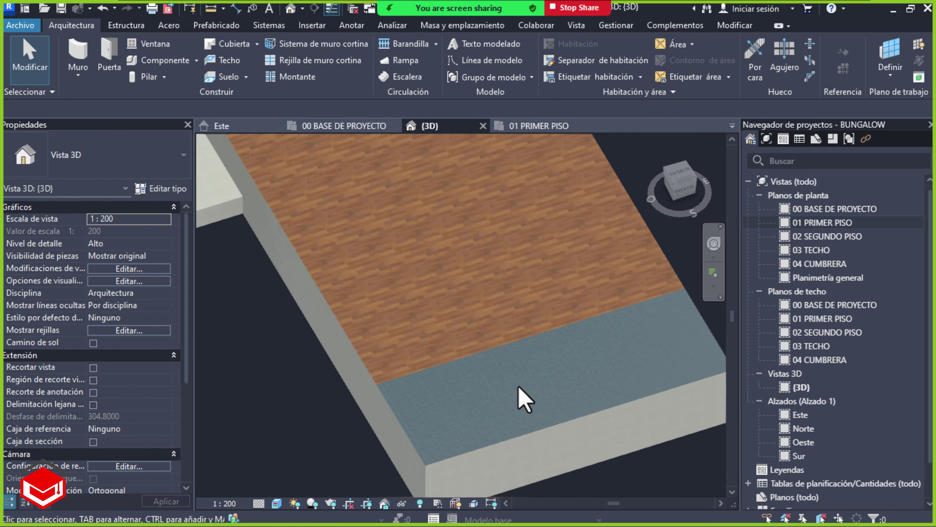
scroll(524, 398, "up", 1)
scroll(525, 396, "up", 1)
scroll(527, 394, "up", 1)
mouse_move(527, 395)
middle_mouse_down()
mouse_move(539, 339)
mouse_move(533, 272)
middle_mouse_up()
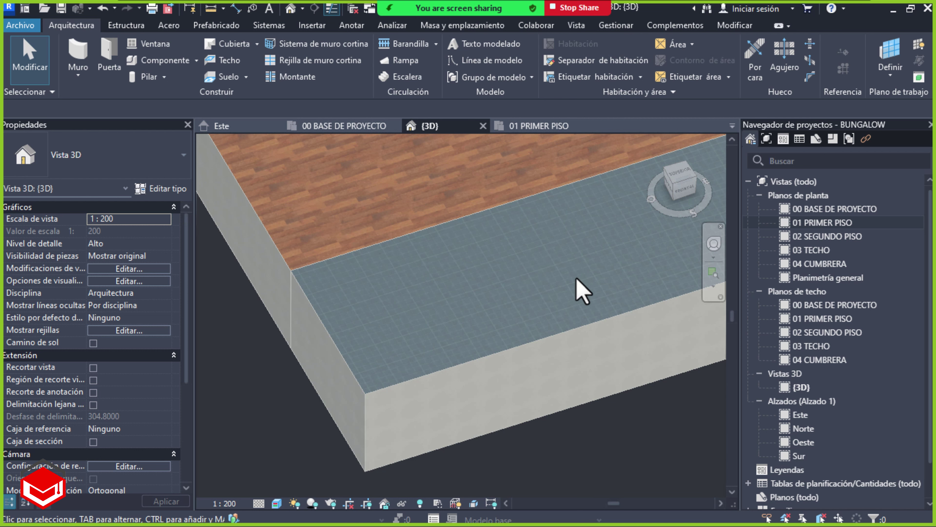
scroll(437, 306, "up", 1)
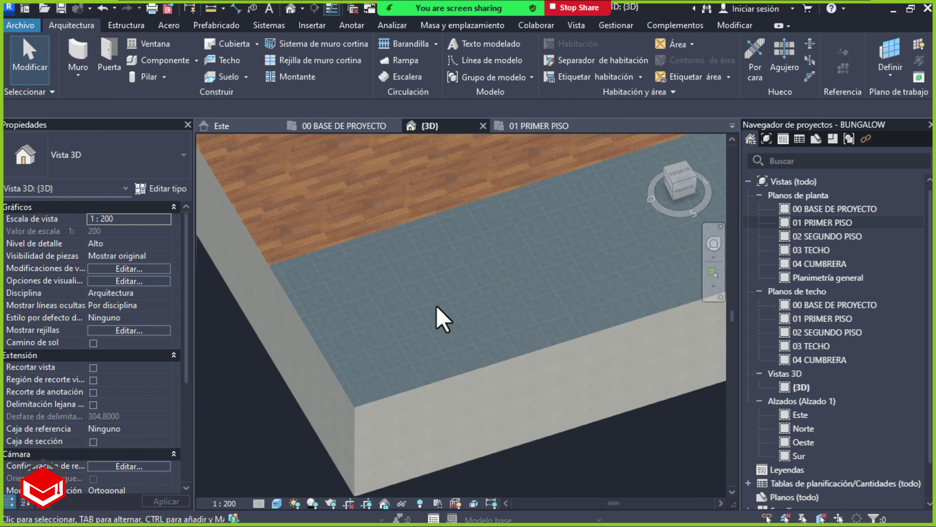
scroll(436, 307, "up", 1)
scroll(437, 306, "up", 1)
scroll(436, 310, "up", 2)
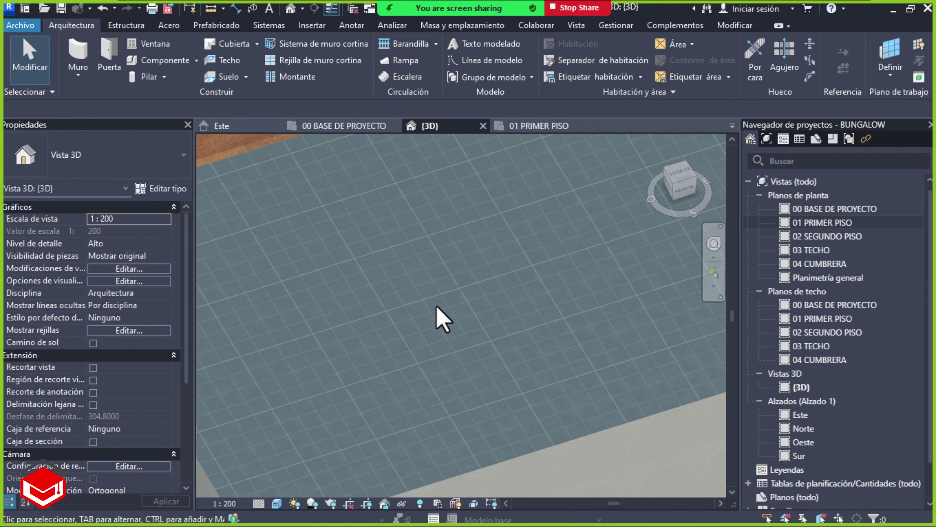
mouse_move(433, 315)
middle_mouse_down()
mouse_move(522, 253)
mouse_move(529, 276)
mouse_move(630, 220)
middle_mouse_up()
scroll(529, 275, "up", 2)
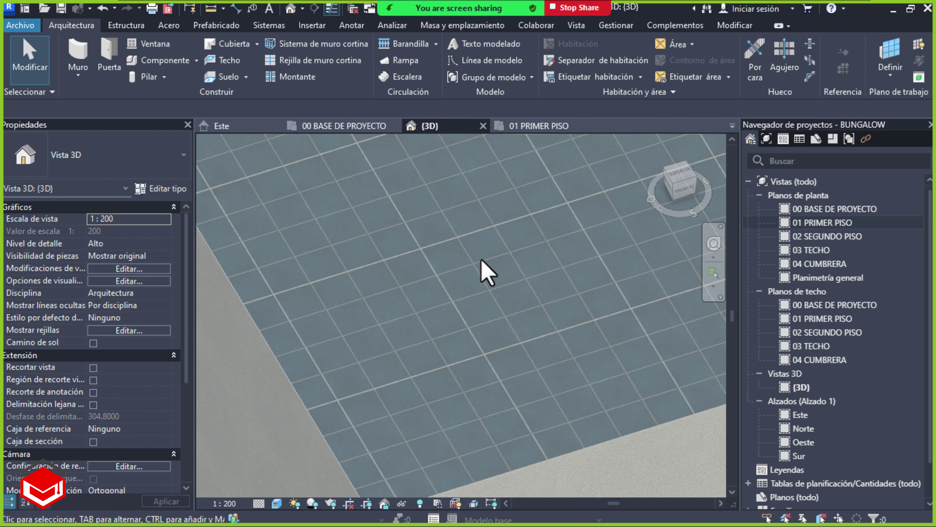
Orbit the tiled floor once more, then go back to the 01 PRIMER PISO plan
middle_click_drag(481, 259, 508, 268, "shift")
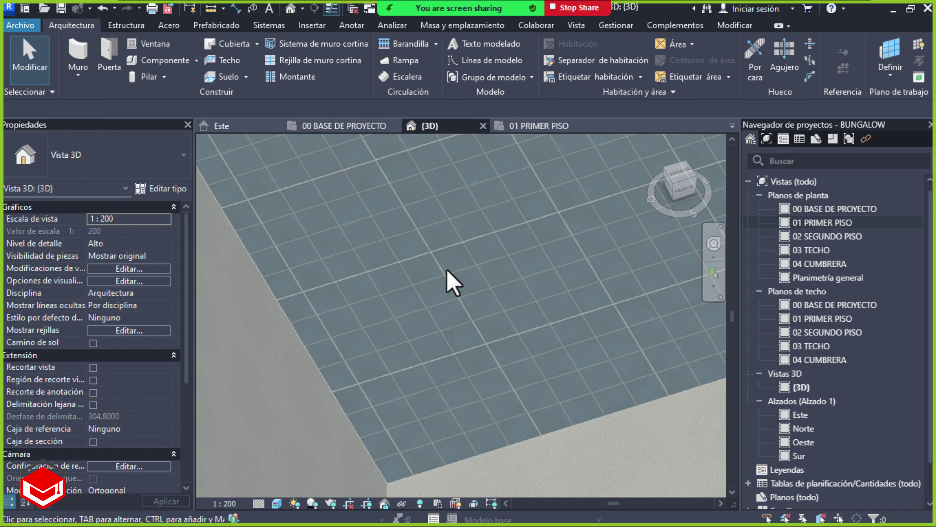
scroll(461, 303, "down", 1)
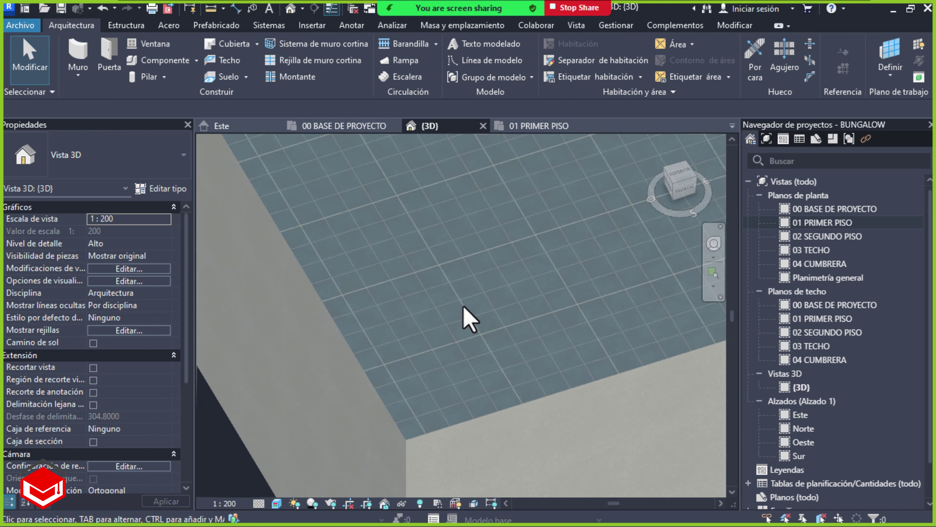
scroll(462, 302, "down", 1)
scroll(466, 302, "down", 2)
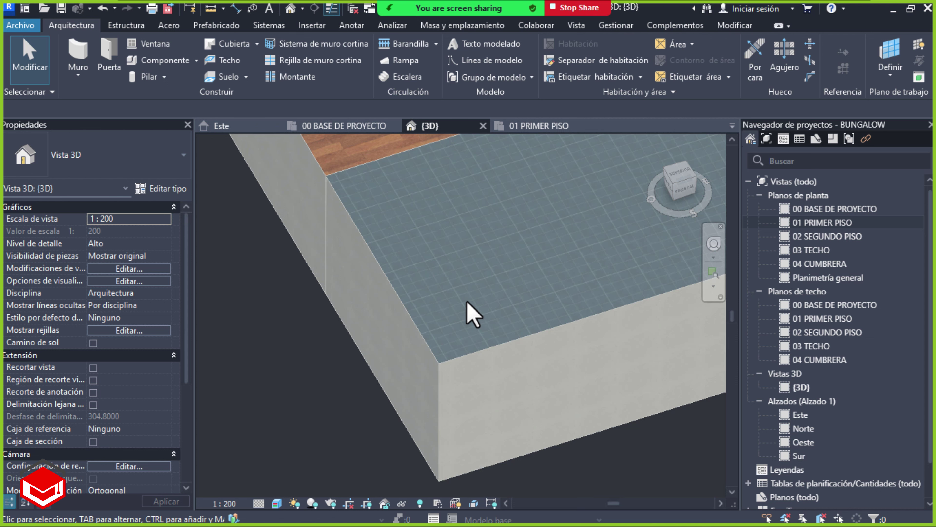
left_click(542, 136)
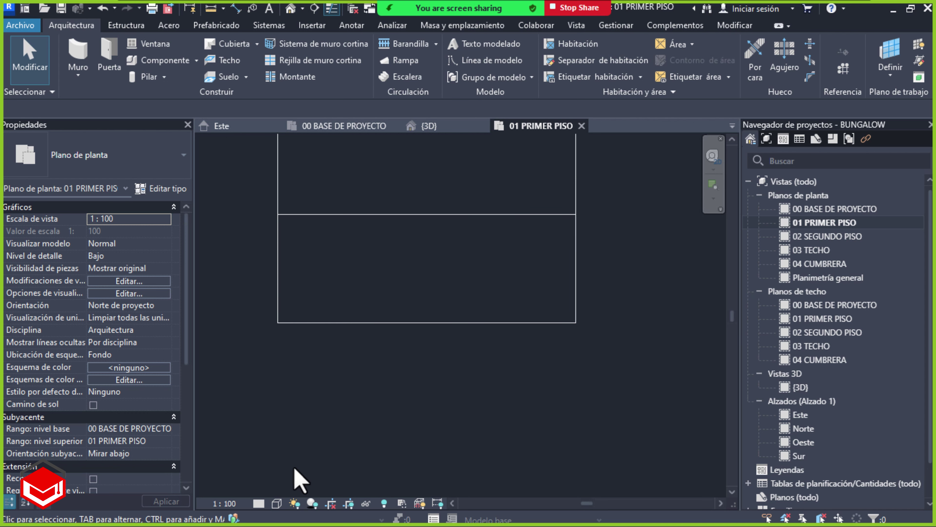
Set the floor plan's visual style to Texturas
left_click(277, 503)
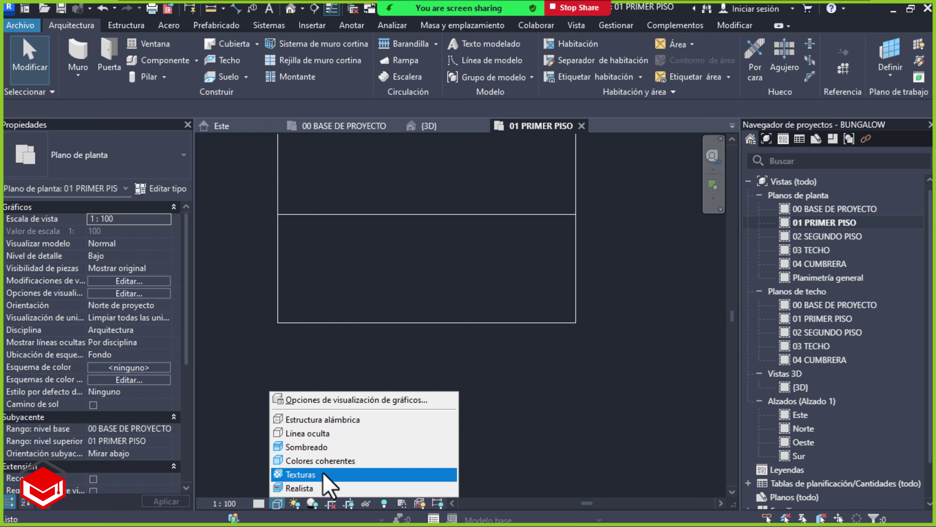
left_click(301, 474)
scroll(307, 282, "up", 2)
scroll(306, 282, "up", 2)
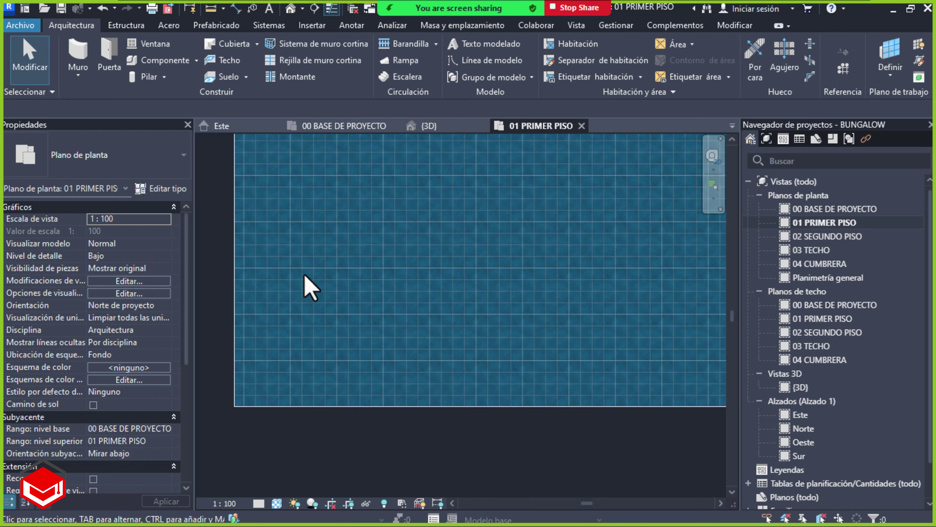
middle_click_drag(307, 282, 376, 271)
Bring the terrace into view and select the TERRAZA 1P floor
scroll(376, 272, "up", 2)
scroll(378, 293, "up", 2)
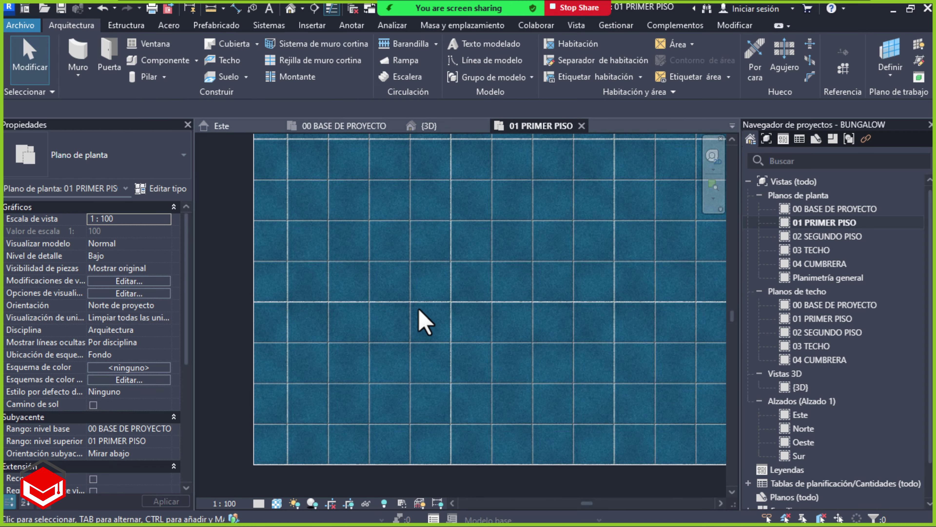
scroll(485, 415, "down", 2)
mouse_move(506, 382)
middle_mouse_down()
mouse_move(459, 408)
mouse_move(475, 363)
middle_mouse_up()
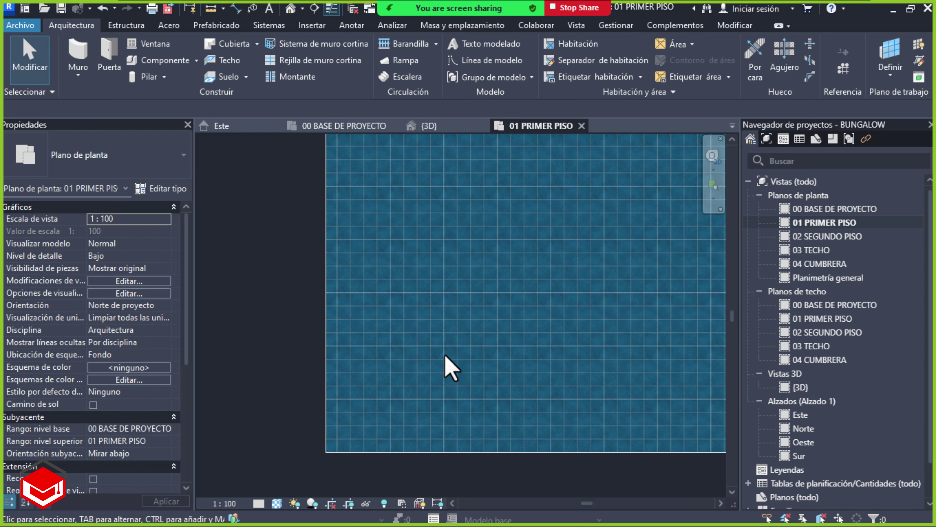
mouse_move(459, 367)
middle_mouse_down()
mouse_move(481, 334)
mouse_move(474, 295)
middle_mouse_up()
left_click(320, 275)
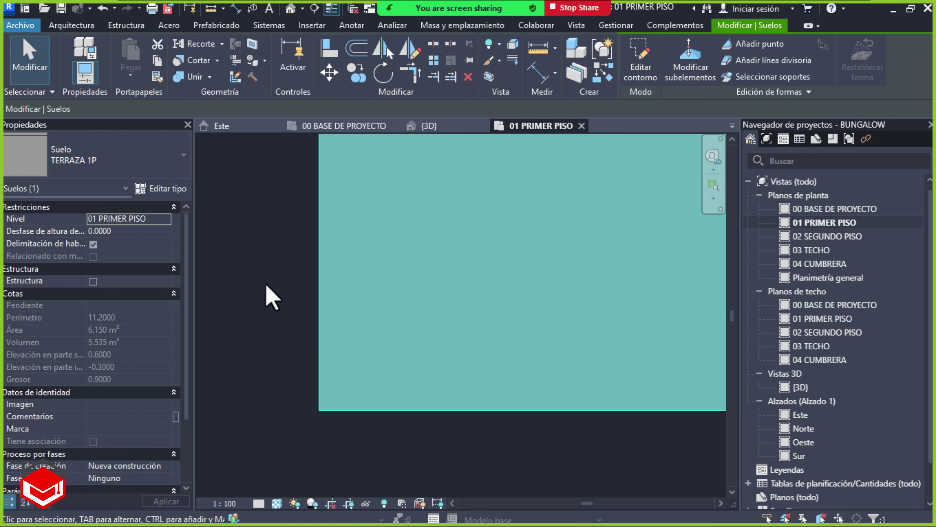
Open the TERRAZA 1P layer structure and the CERAMICA EN PISO material in the Material Browser
left_click(157, 192)
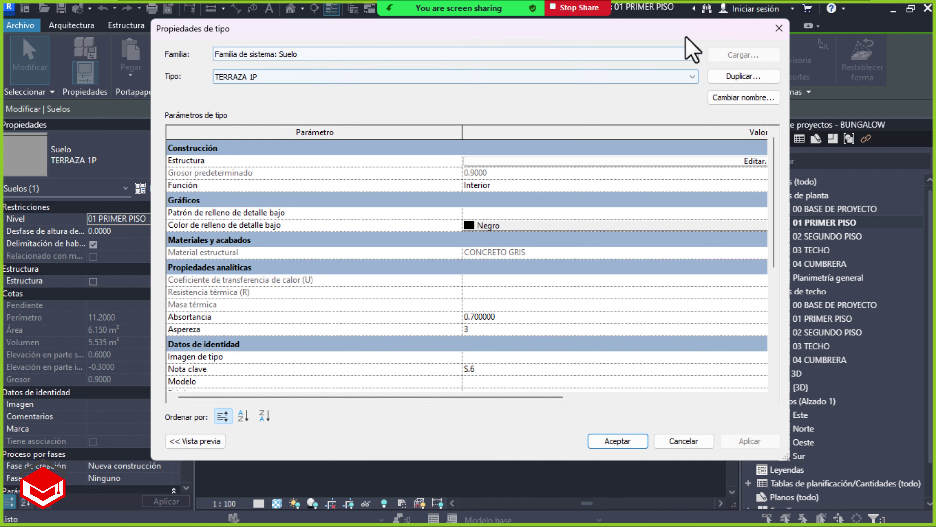
mouse_move(683, 42)
left_mouse_down()
mouse_move(569, 264)
mouse_move(674, 92)
left_mouse_up()
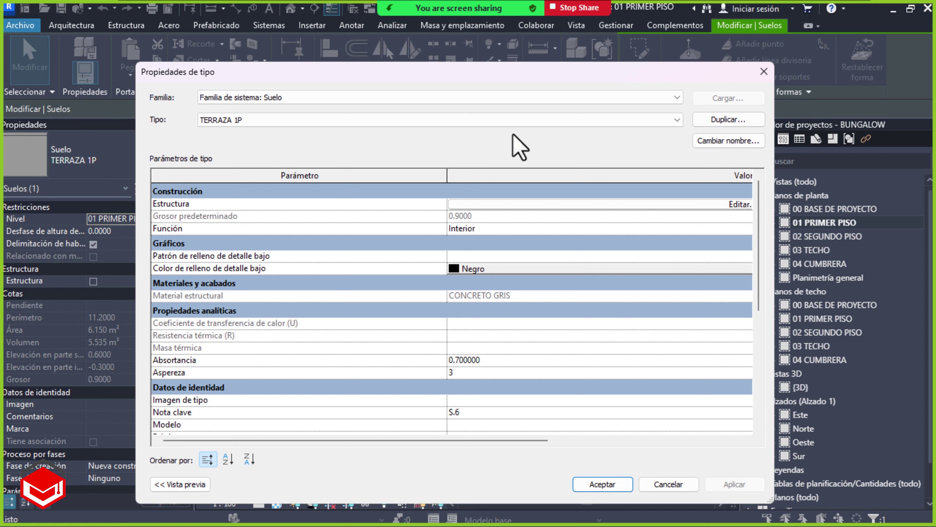
left_click(681, 205)
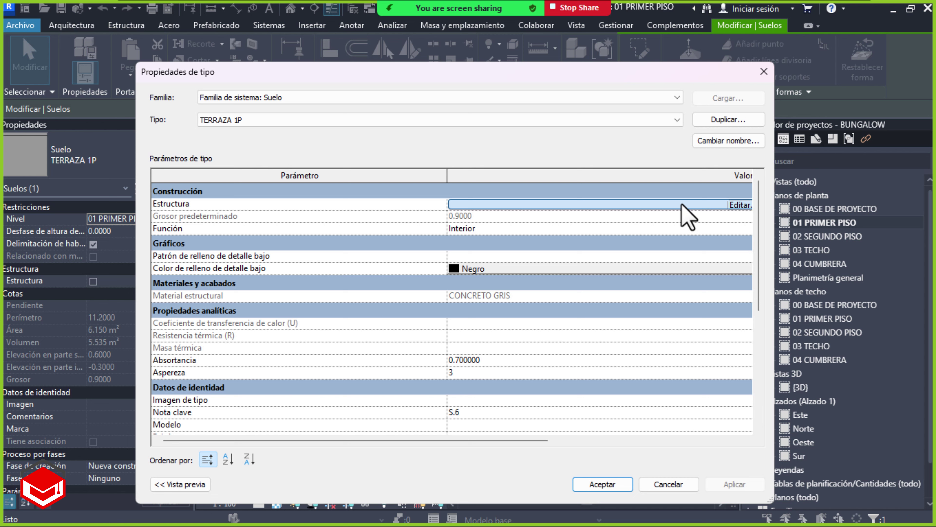
left_click(713, 209)
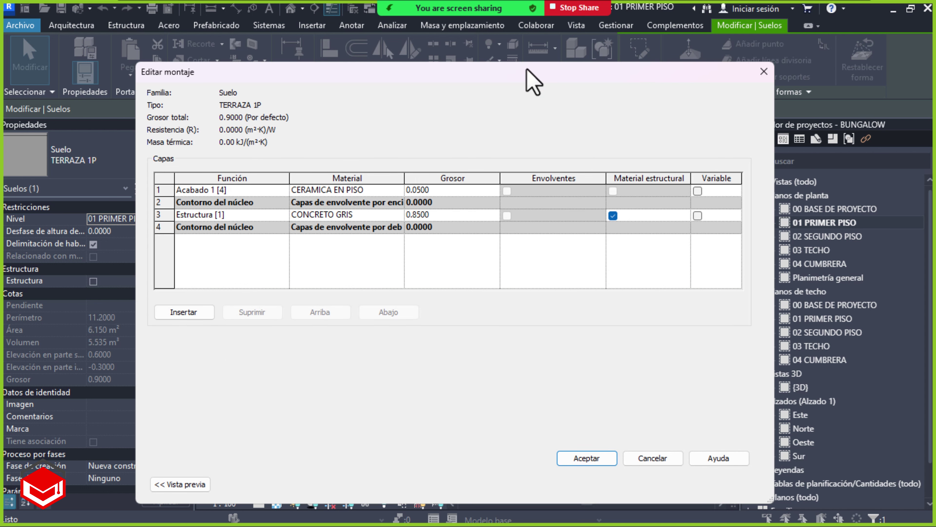
left_click_drag(527, 70, 557, 57)
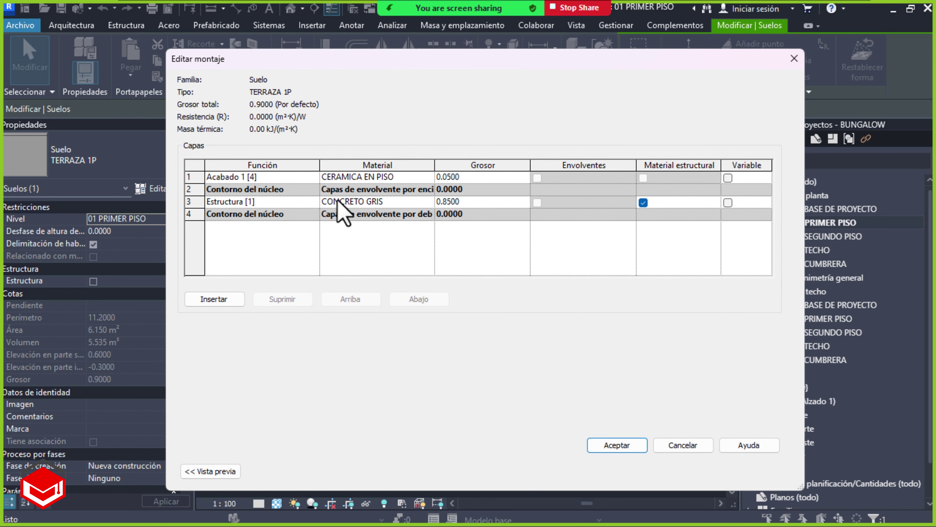
left_click(403, 179)
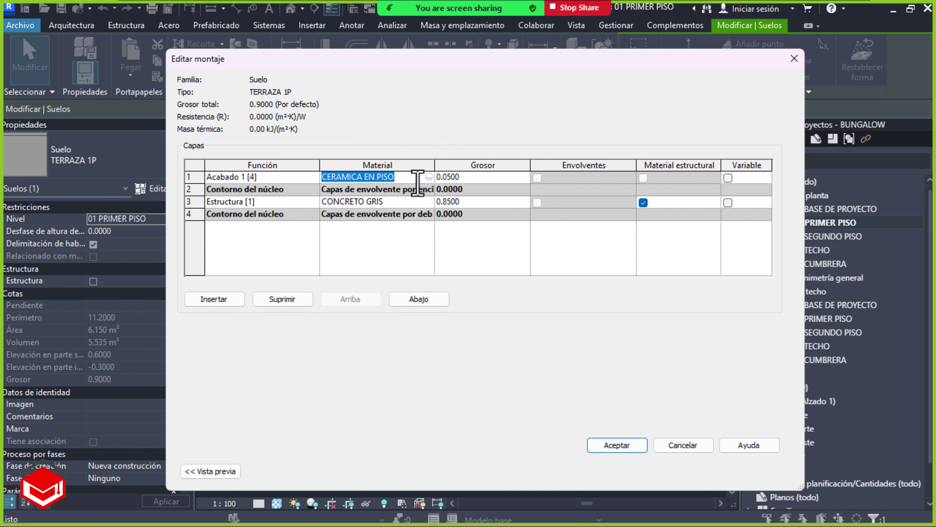
left_click(428, 177)
Open the texture editor for the blue square tile image in CERAMICA EN PISO's appearance
left_click(508, 63)
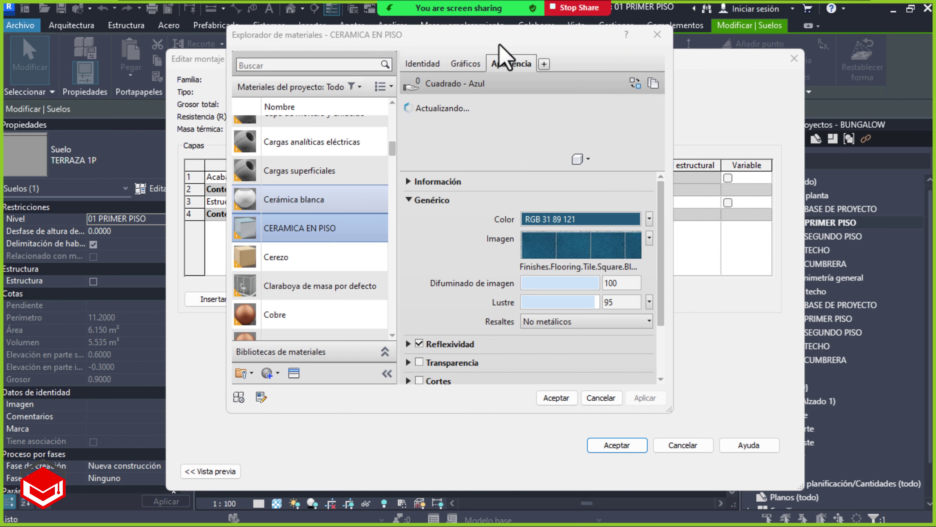
left_click_drag(498, 41, 533, 44)
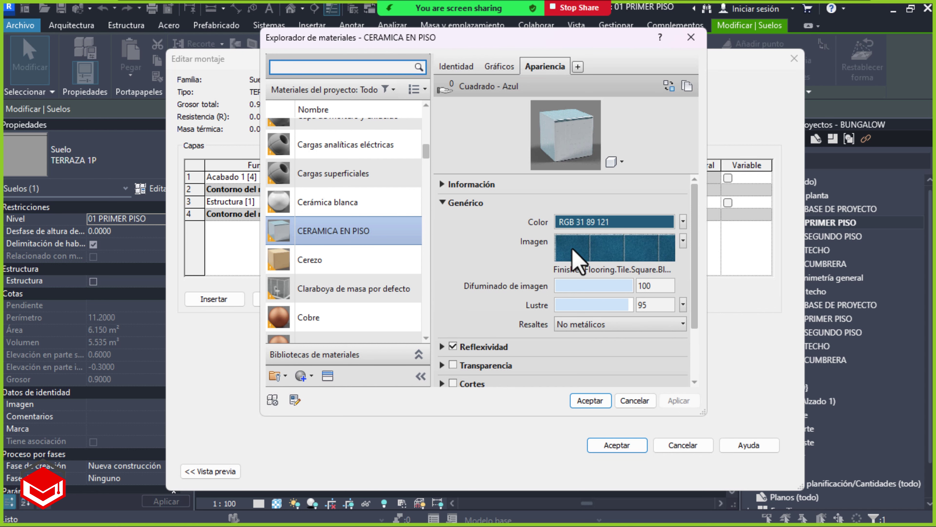
mouse_move(615, 248)
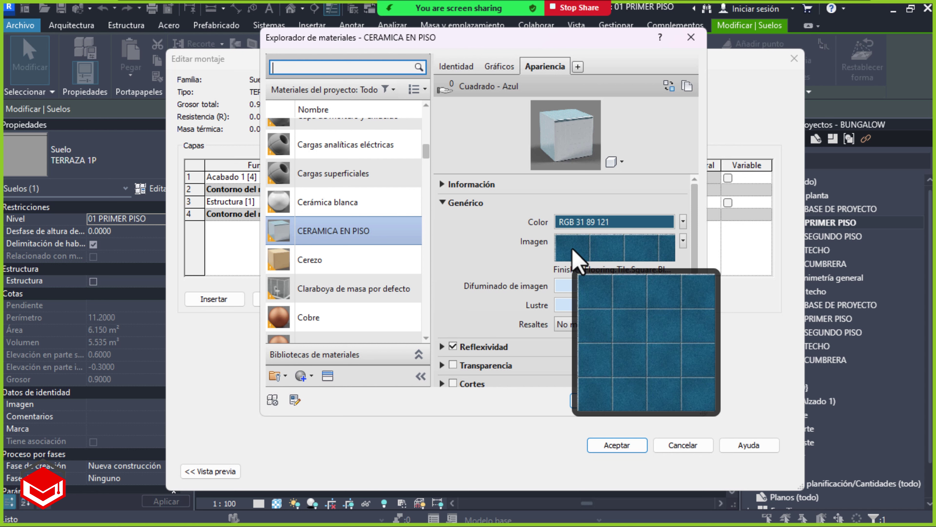
left_click(592, 257)
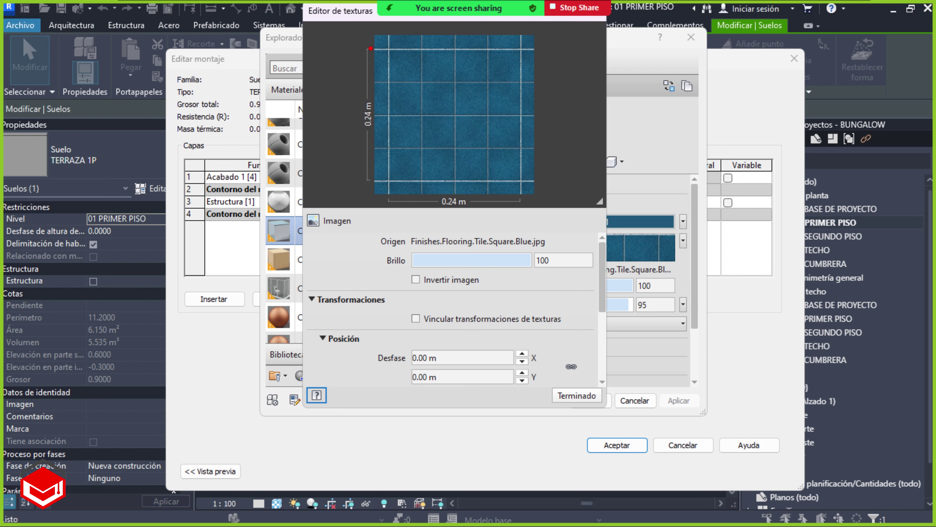
Change the blue tile texture's sample size from 0.24 m to 1.20 m
left_click_drag(370, 48, 538, 47)
left_click_drag(361, 181, 559, 180)
left_click_drag(603, 263, 606, 318)
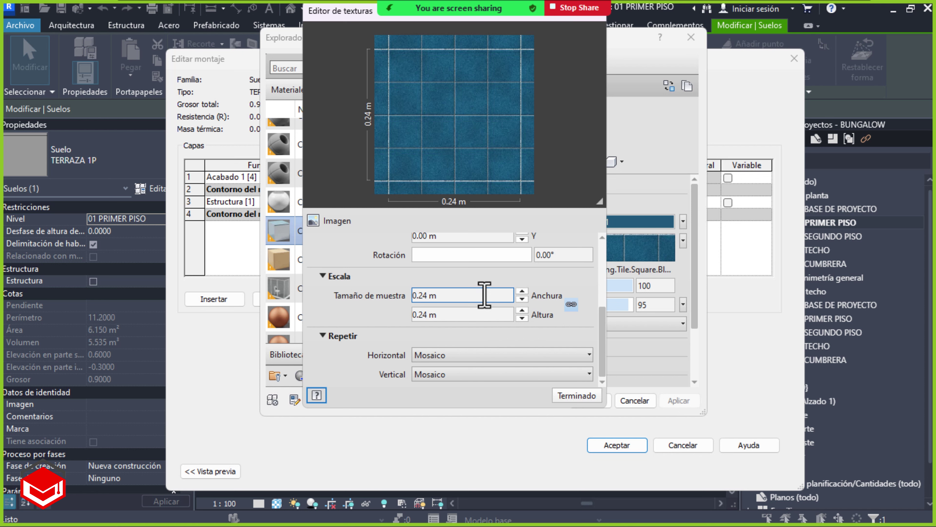
left_click(462, 295)
left_click_drag(412, 295, 471, 296)
type("1")
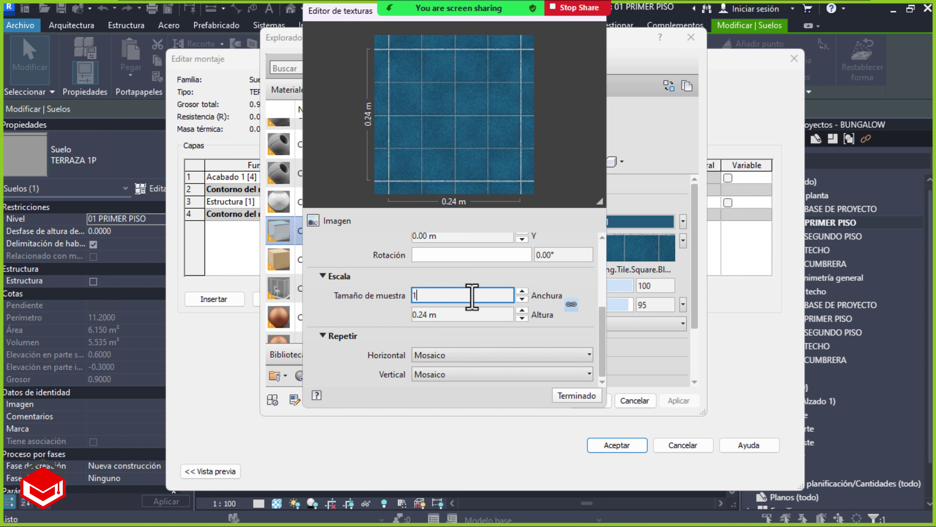
type(".2")
key("Return")
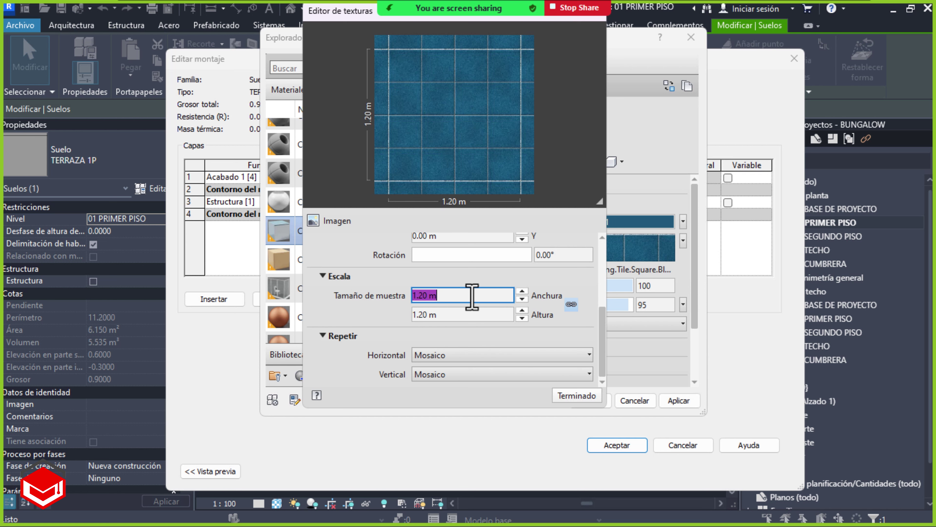
key("Tab")
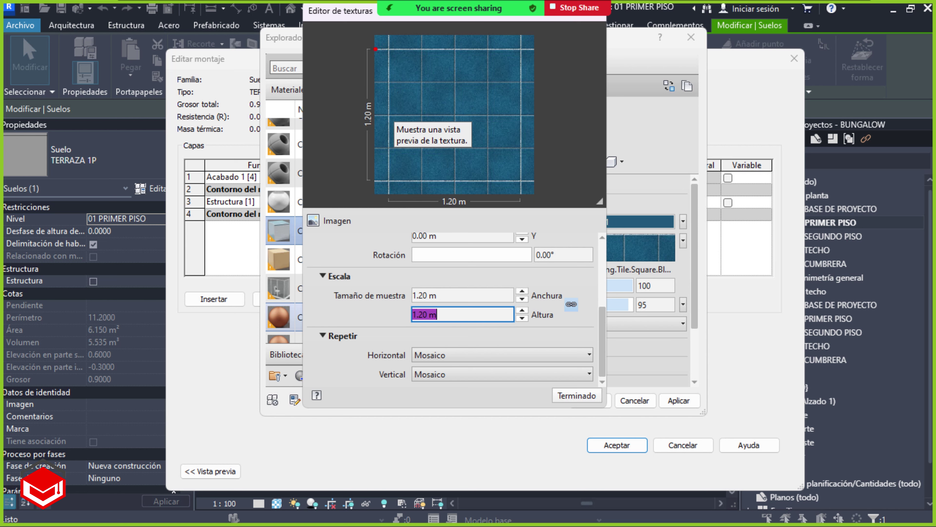
Drag across the texture editor's settings rows to review the 1.20 m tiling
left_click_drag(376, 49, 540, 48)
left_click_drag(373, 83, 546, 82)
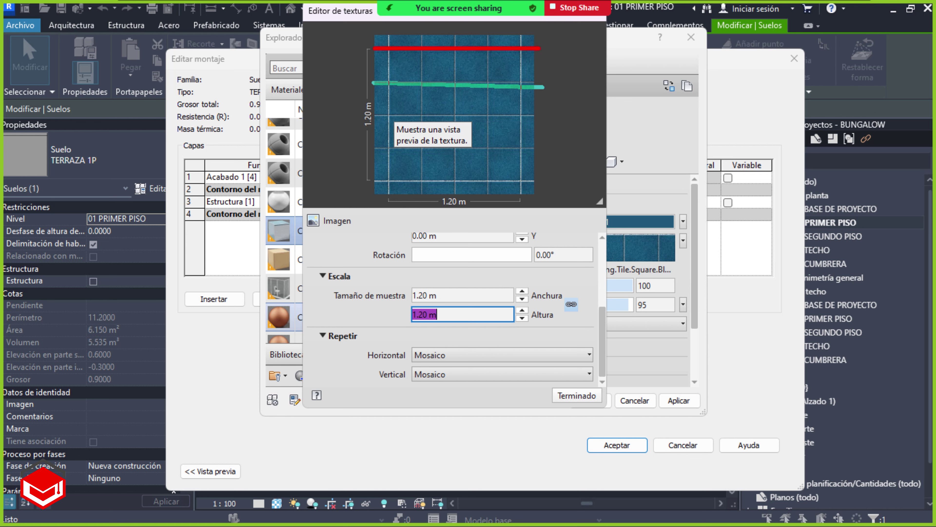
left_click_drag(376, 118, 570, 117)
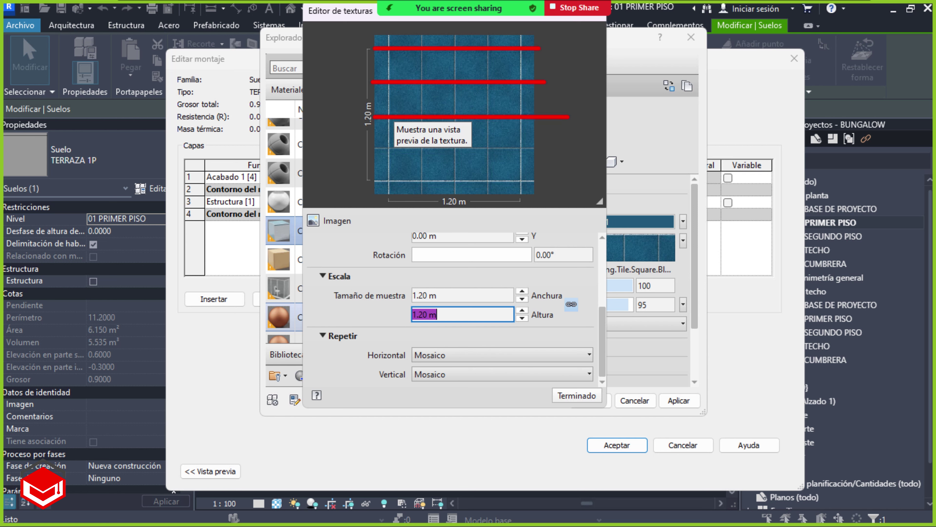
left_click_drag(368, 152, 539, 149)
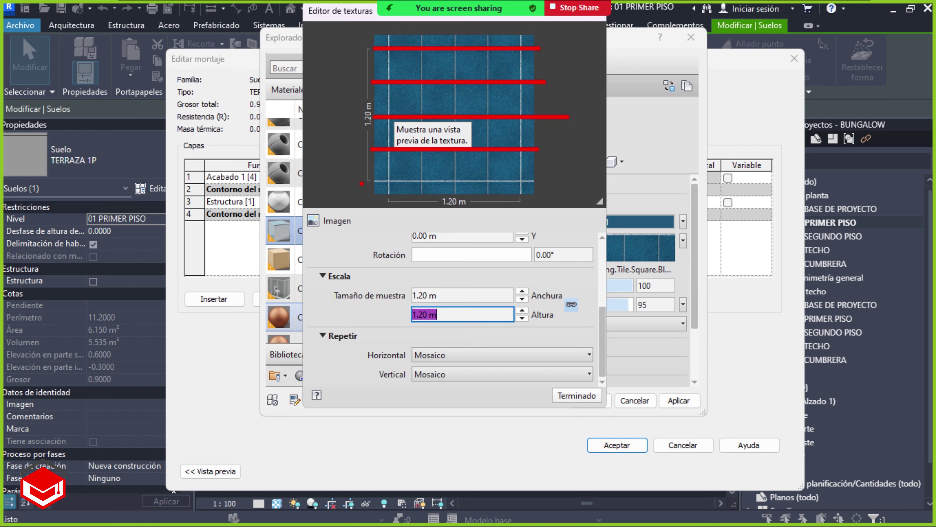
left_click_drag(375, 181, 547, 180)
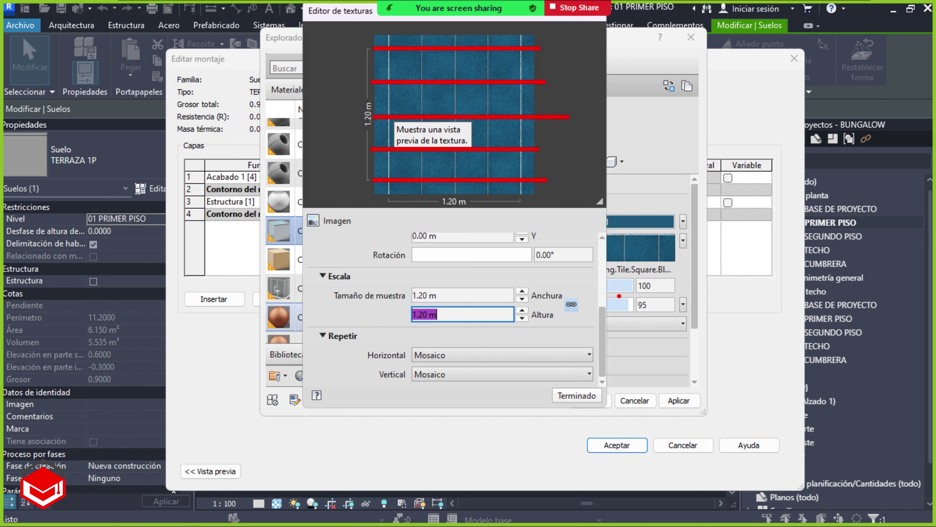
Close the texture editor and scroll CERAMICA EN PISO's appearance down toward Relieve
left_click(569, 395)
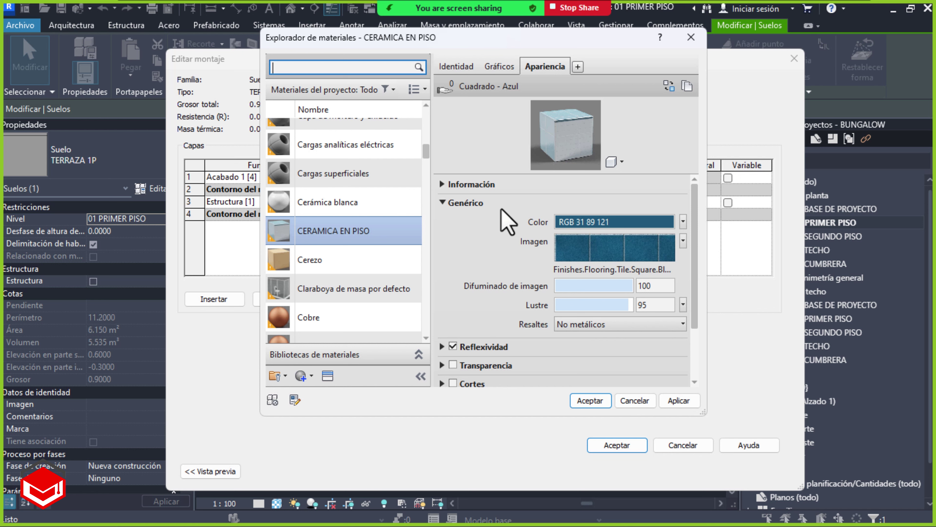
left_click(695, 226)
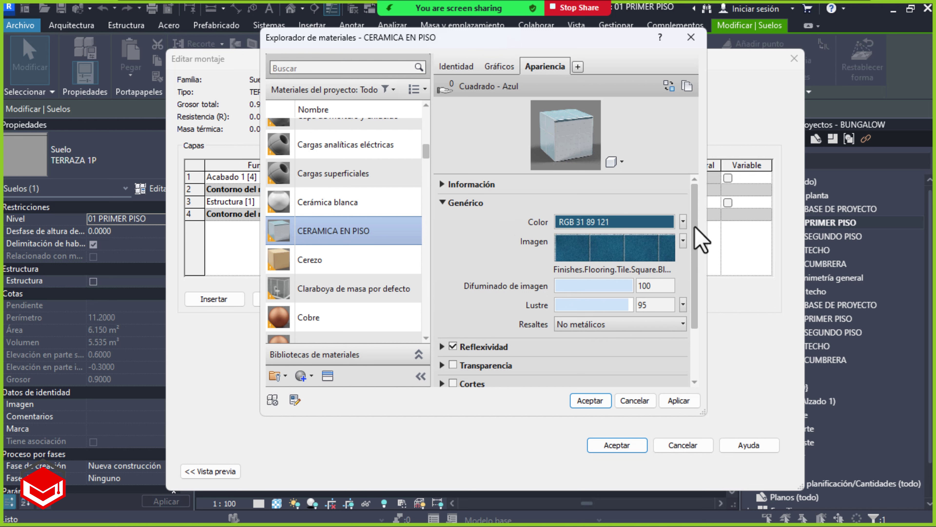
scroll(692, 258, "down", 2)
scroll(692, 275, "down", 1)
scroll(689, 266, "up", 3)
scroll(686, 289, "down", 3)
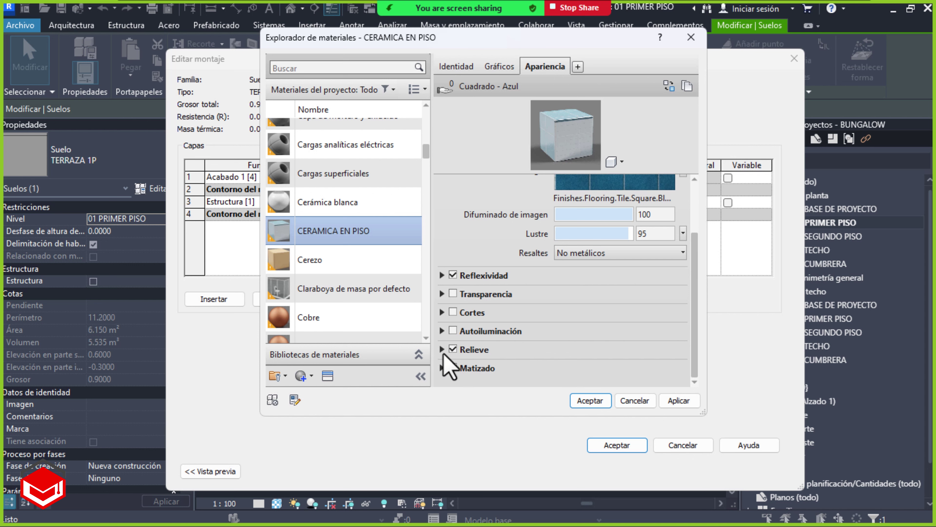
Expand Relieve to review its Finishes.Flooring.Tile.Square bump image at Cantidad 10
left_click(442, 350)
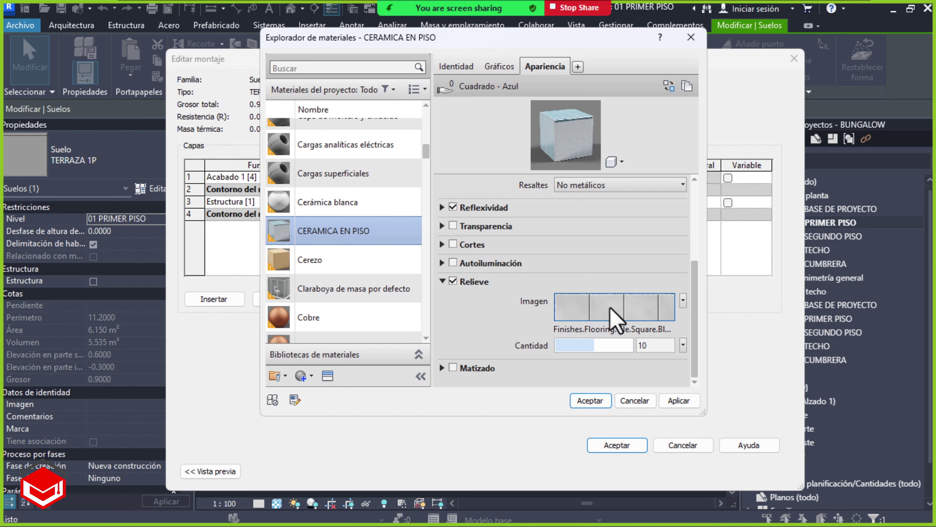
mouse_move(614, 307)
scroll(643, 284, "up", 3)
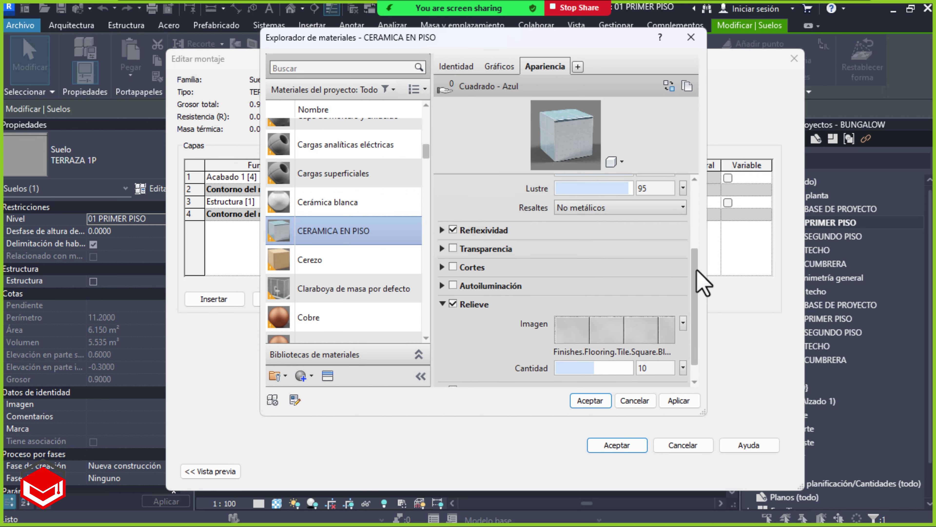
scroll(700, 236, "up", 1)
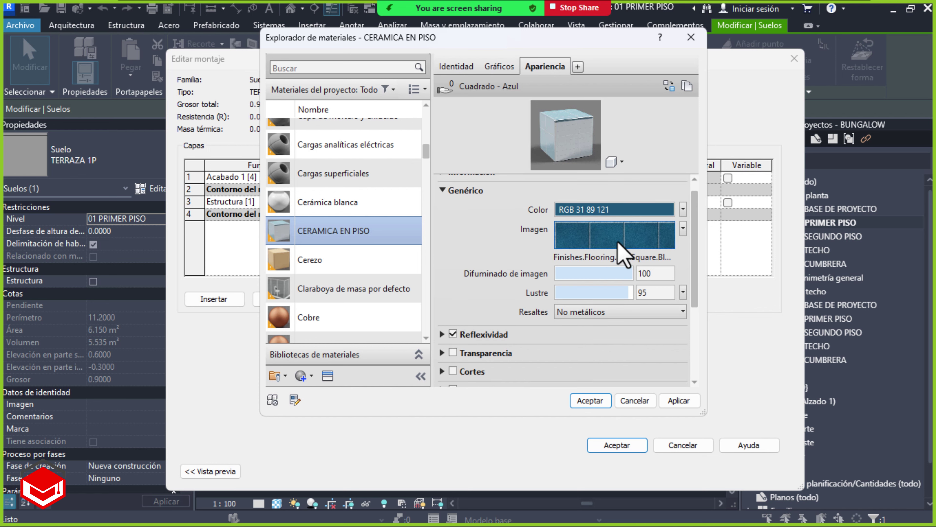
scroll(695, 281, "down", 2)
scroll(695, 313, "down", 1)
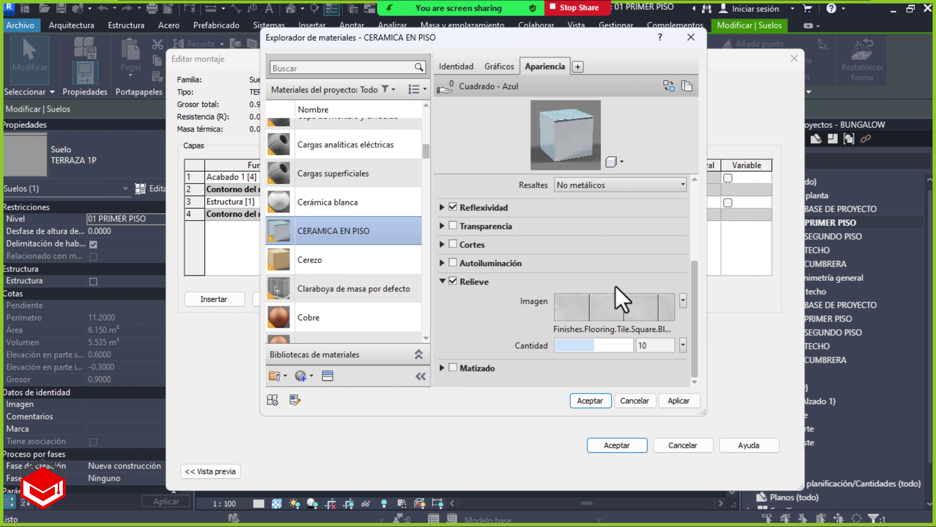
mouse_move(395, 254)
left_mouse_down()
mouse_move(680, 220)
mouse_move(721, 140)
left_mouse_up()
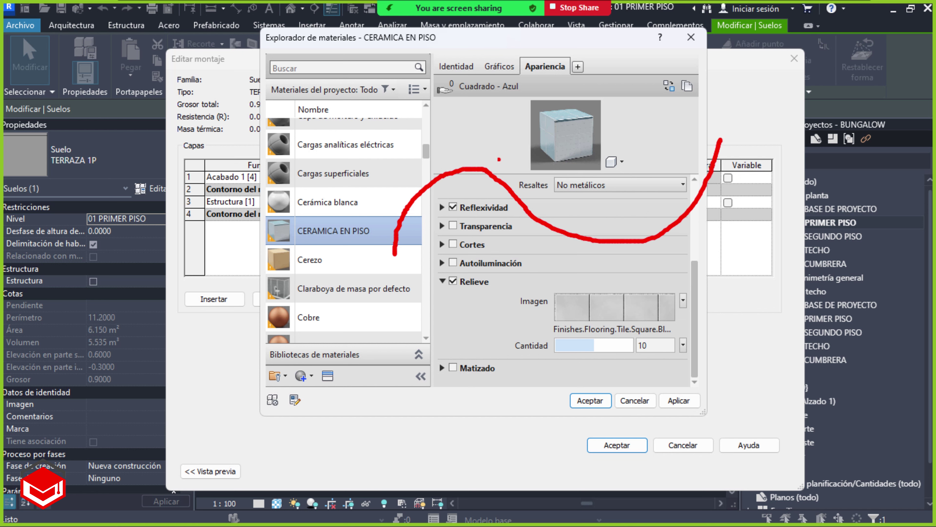
left_click_drag(471, 191, 474, 282)
left_click_drag(622, 223, 619, 101)
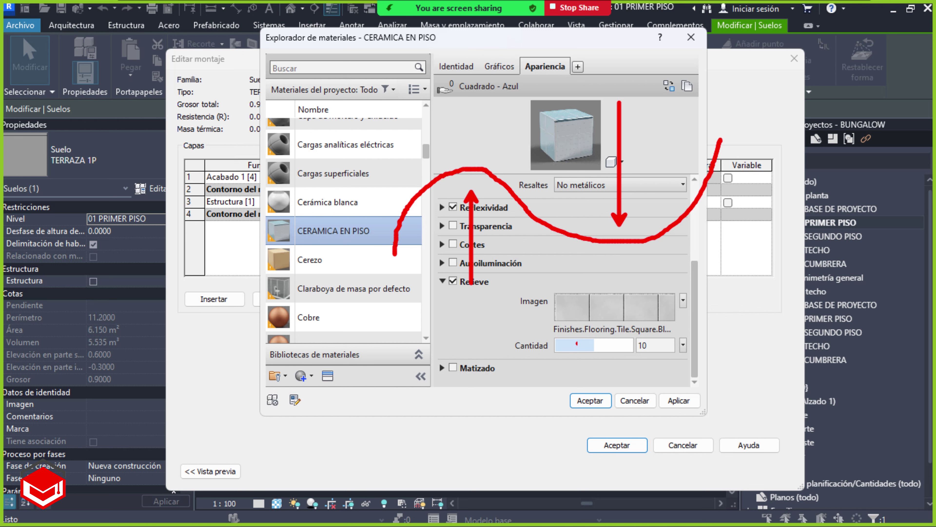
left_click_drag(403, 361, 807, 361)
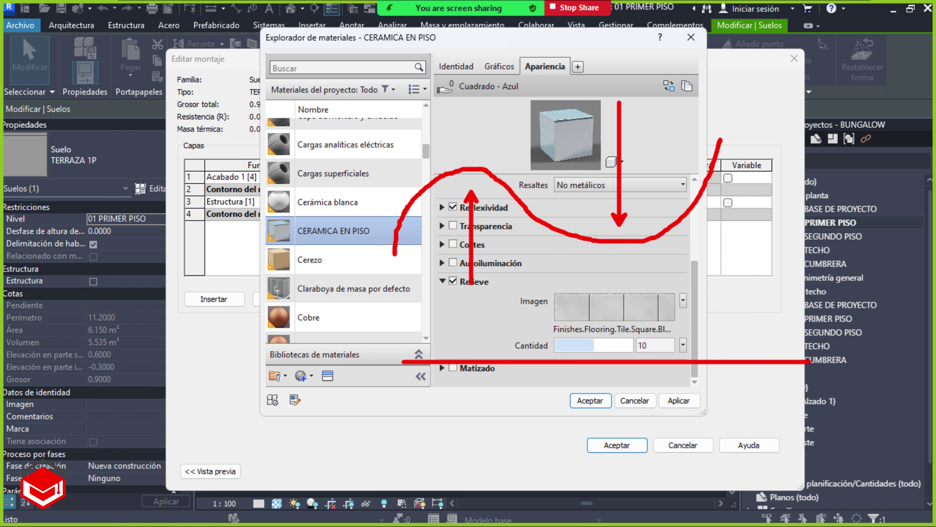
key("Escape")
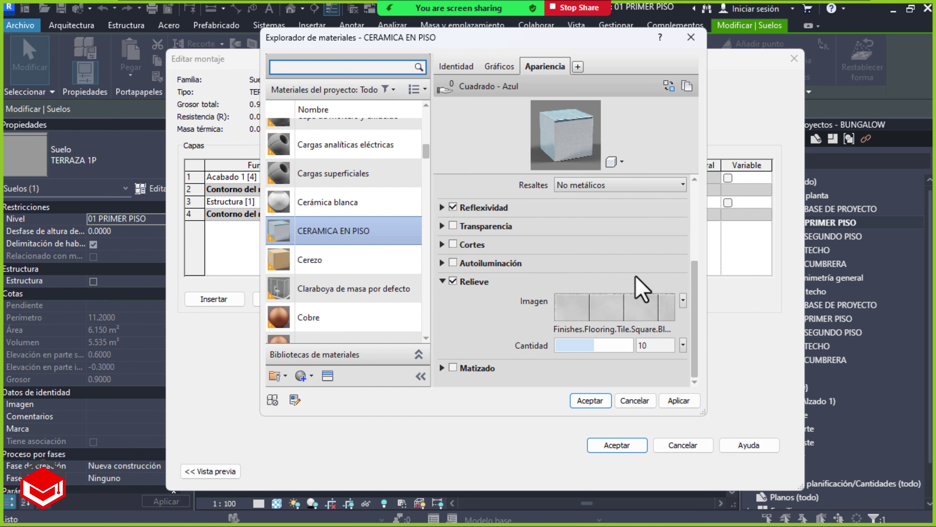
mouse_move(615, 306)
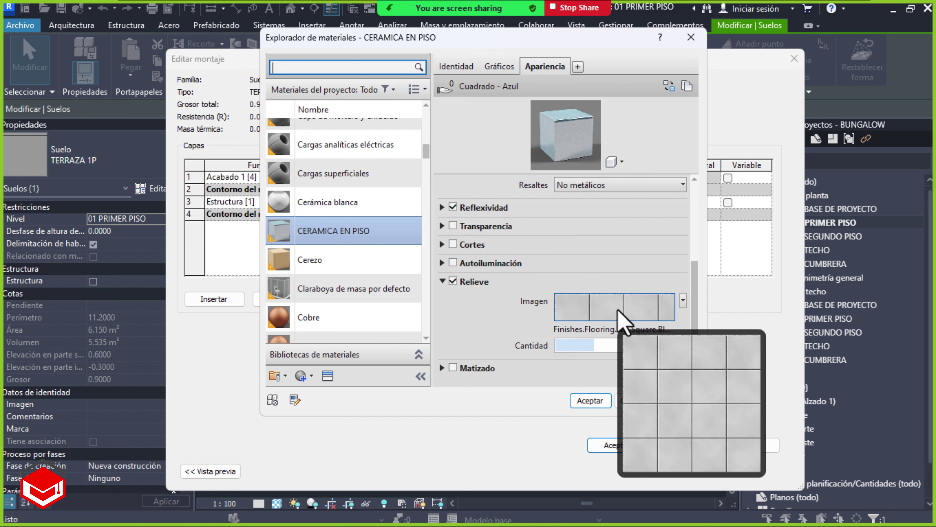
Set the Relieve bump image's sample size to 1.20 m and close its texture editor
left_click(617, 310)
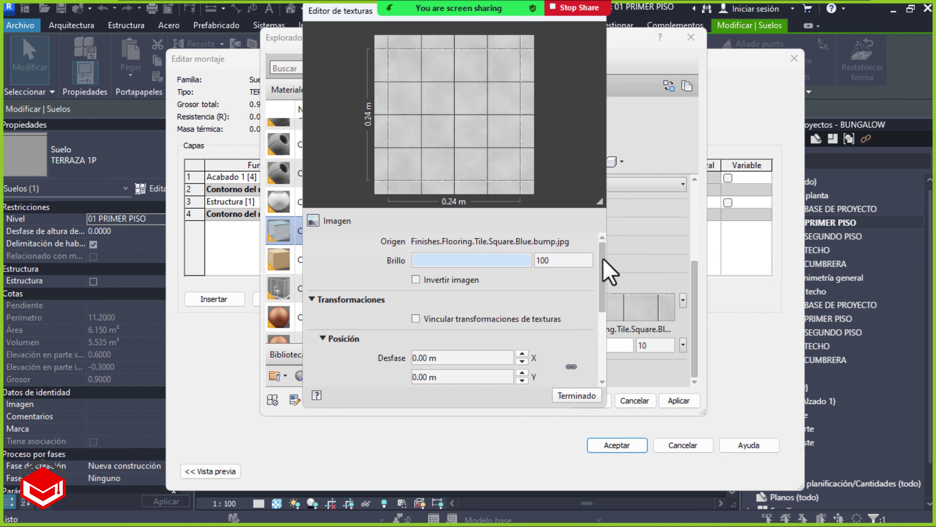
left_click_drag(603, 261, 605, 324)
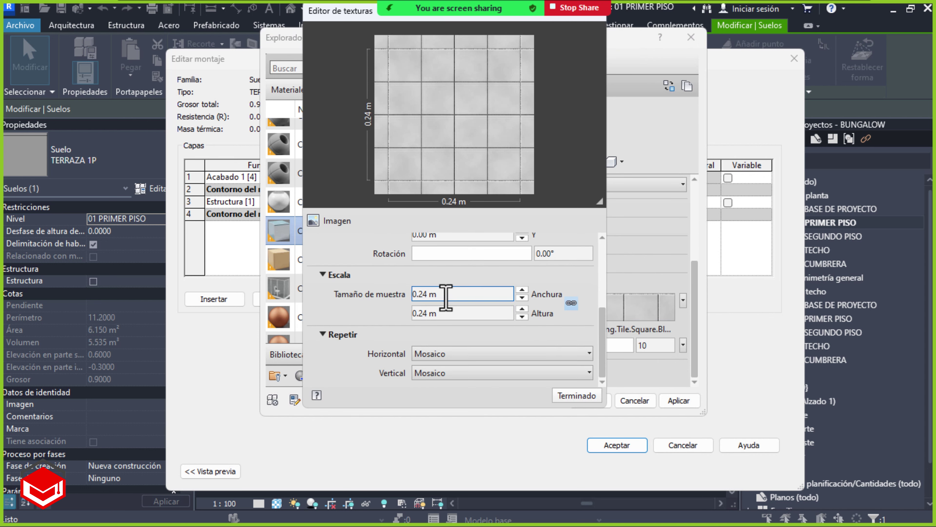
double_click(454, 289)
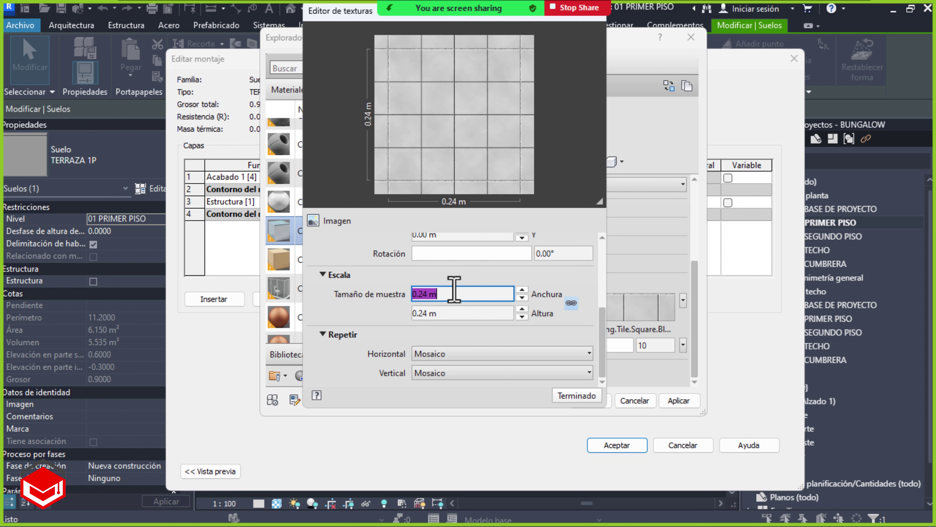
type("1.2")
key("Return")
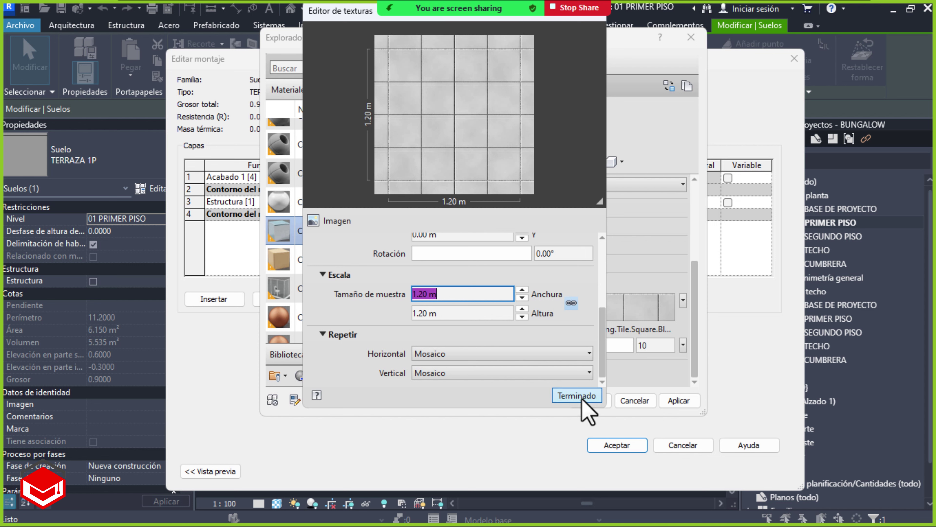
left_click(589, 397)
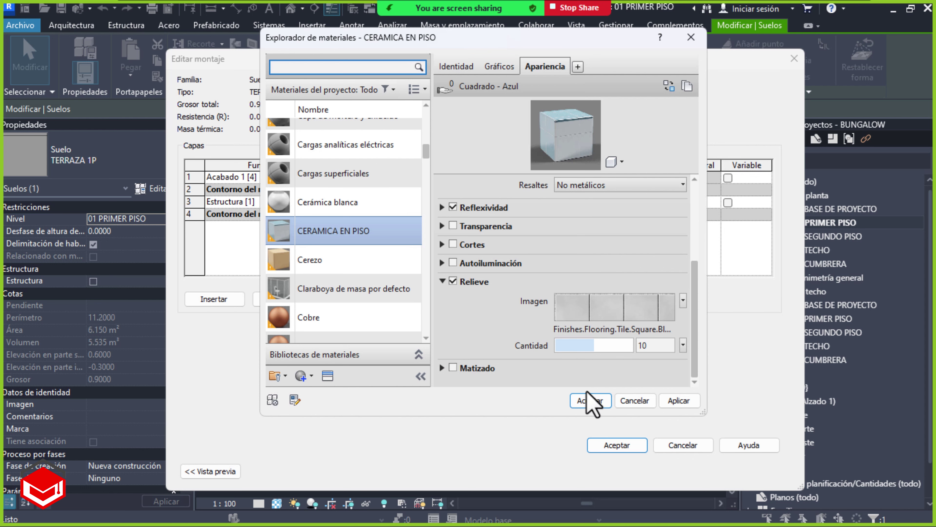
Accept the material, layer assembly and TERRAZA 1P type changes, then clear the selection
left_click(585, 402)
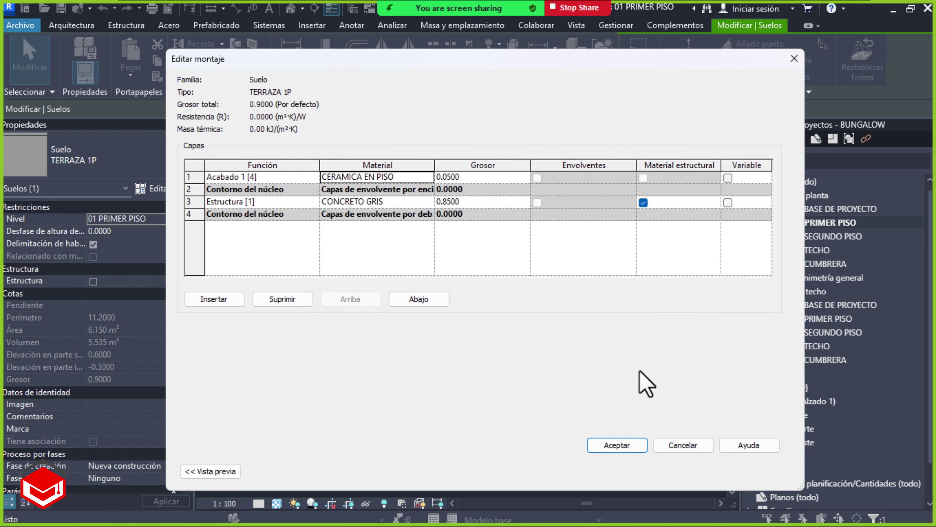
left_click(608, 445)
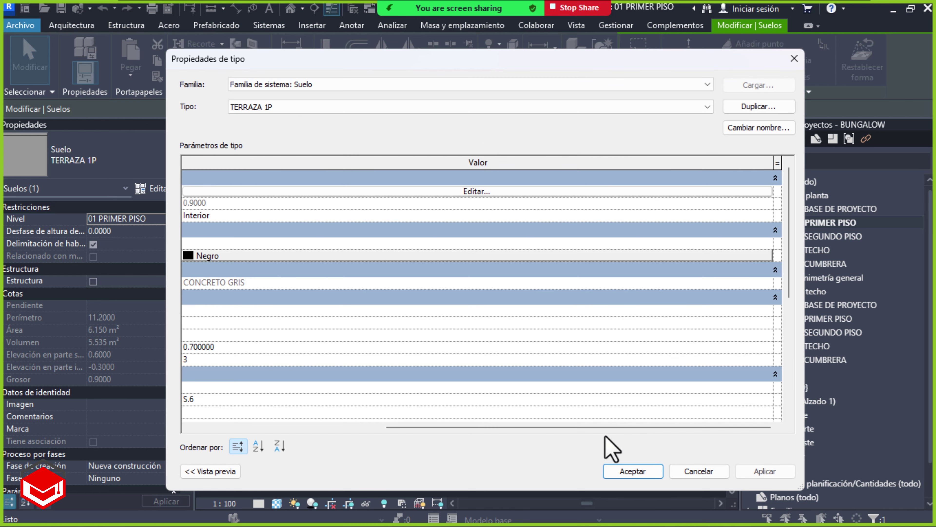
left_click(620, 465)
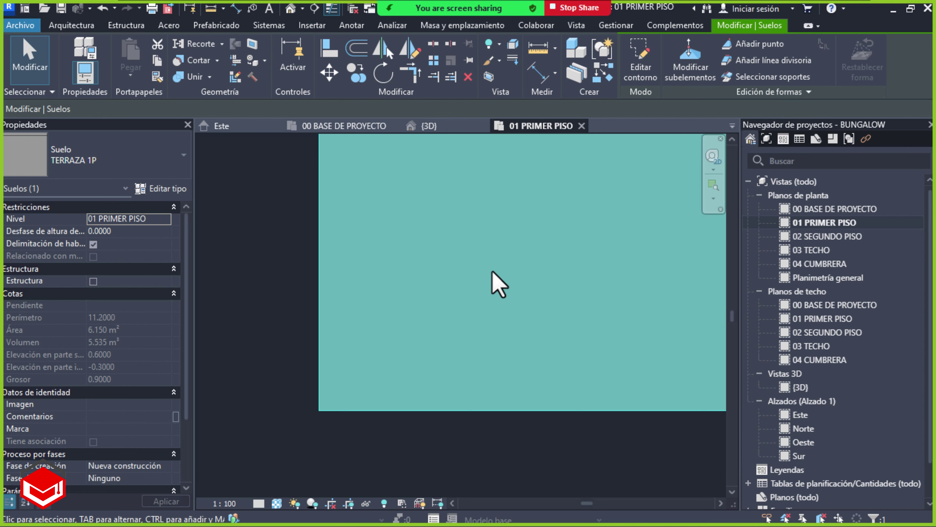
key("Escape")
Zoom and pan the plan to inspect the rescaled blue tiles beside the wood floor
scroll(510, 293, "down", 2)
scroll(545, 264, "up", 1)
middle_click_drag(545, 263, 487, 318)
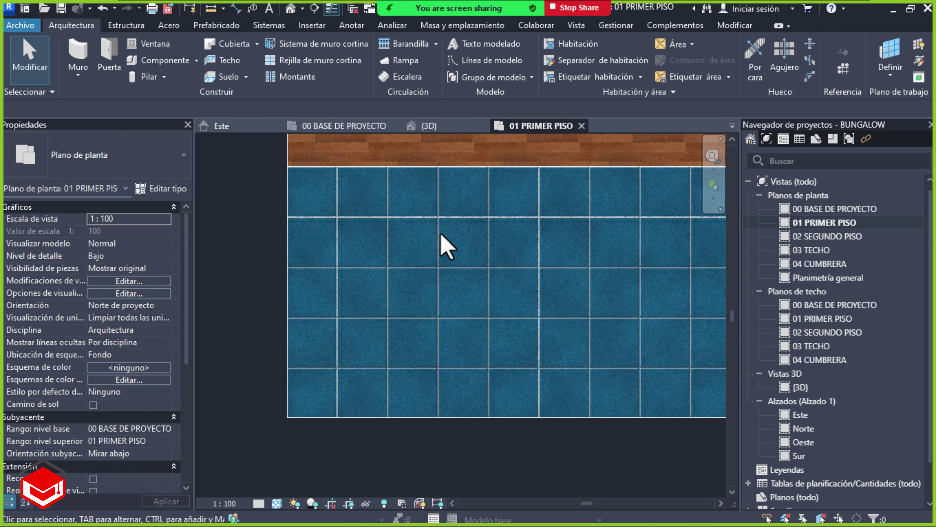
scroll(398, 343, "up", 2)
scroll(395, 343, "up", 3)
scroll(402, 354, "down", 2)
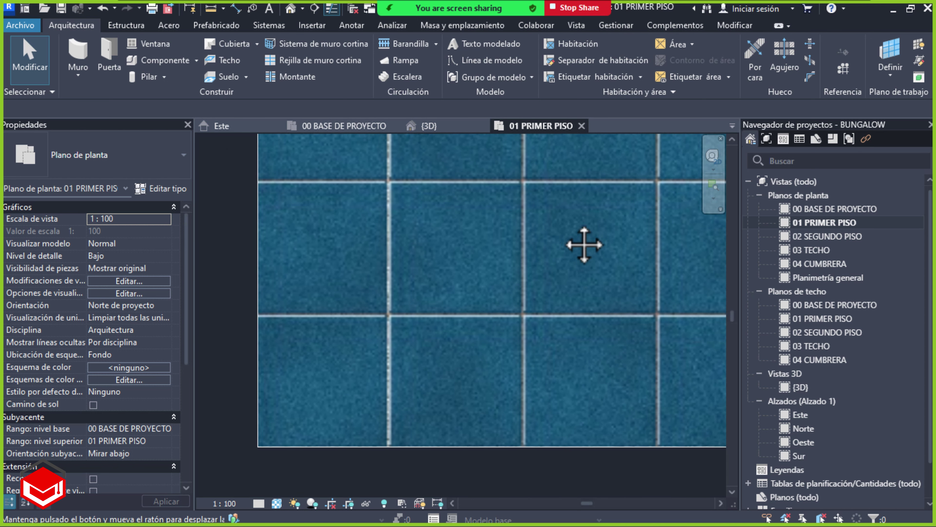
scroll(445, 324, "up", 2)
scroll(577, 244, "down", 2)
scroll(503, 276, "up", 3)
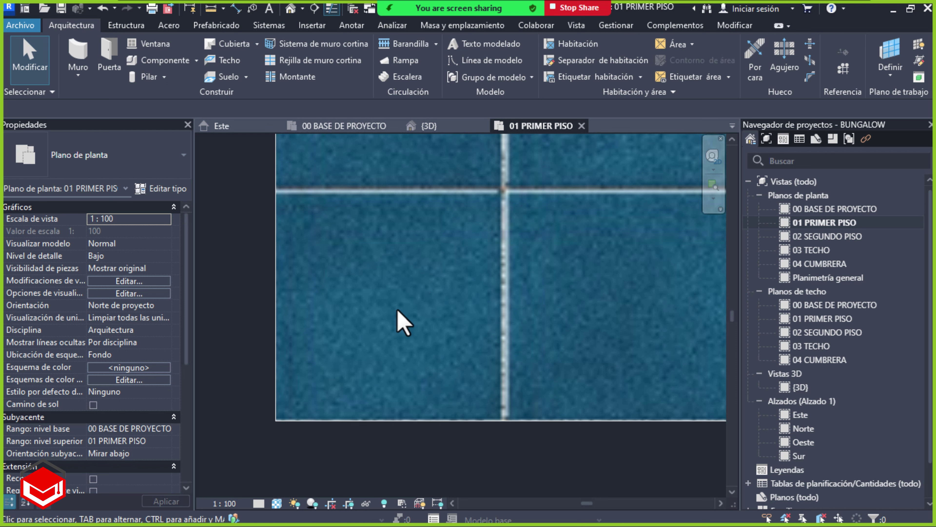
scroll(498, 349, "down", 2)
middle_click_drag(533, 318, 532, 346)
scroll(516, 346, "down", 1)
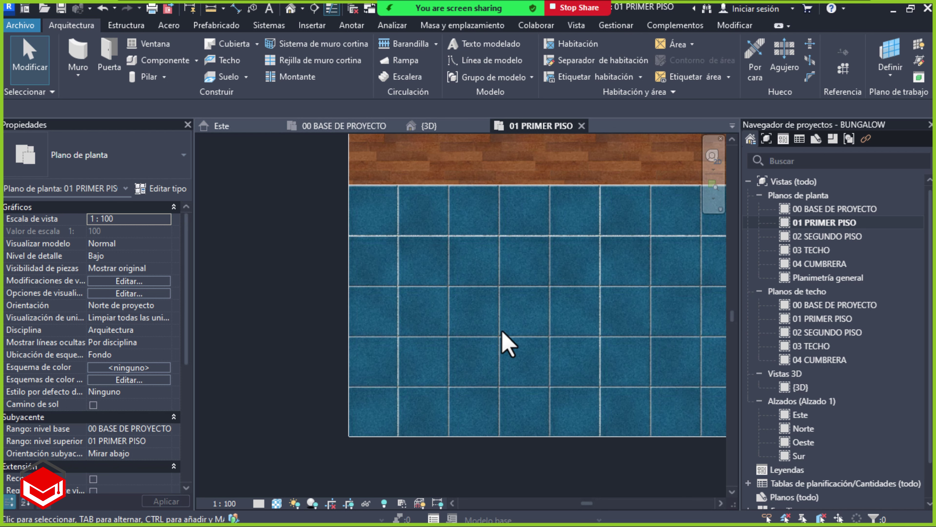
scroll(393, 328, "down", 1)
middle_click_drag(449, 328, 439, 326)
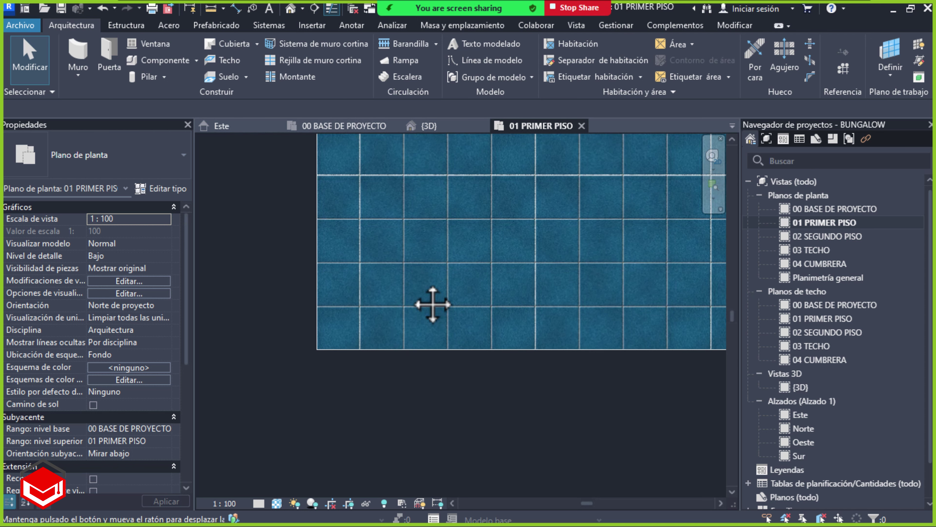
scroll(424, 295, "up", 2)
mouse_move(281, 365)
middle_mouse_down()
mouse_move(433, 305)
mouse_move(556, 332)
middle_mouse_up()
scroll(427, 306, "up", 2)
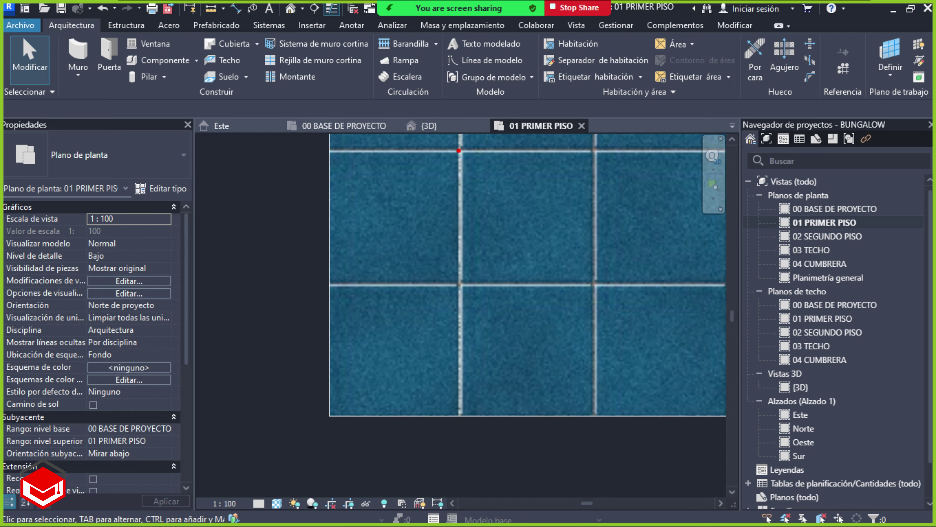
Annotate the plan, crossing out the wrong reference and marking the other direction to measure
left_click_drag(456, 150, 605, 286)
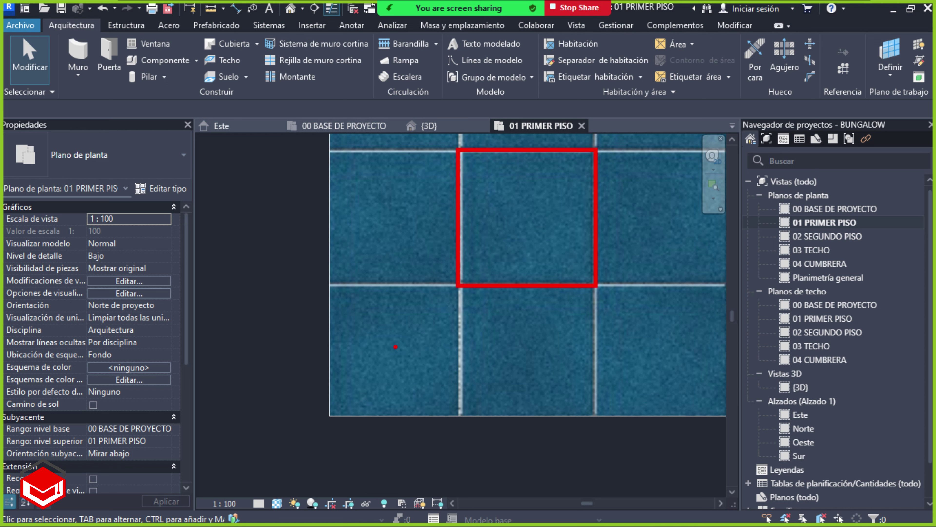
mouse_move(329, 410)
left_mouse_down()
mouse_move(338, 415)
mouse_move(447, 292)
left_mouse_up()
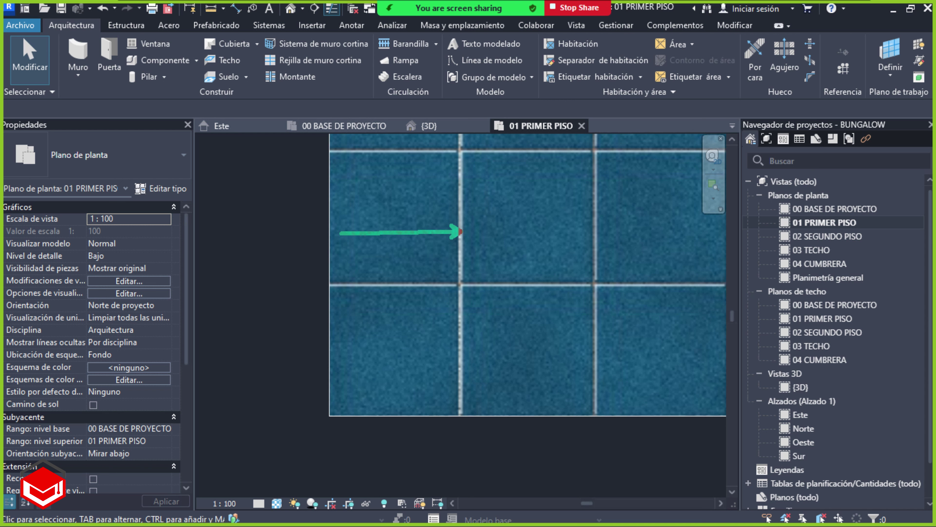
left_click_drag(389, 168, 366, 202)
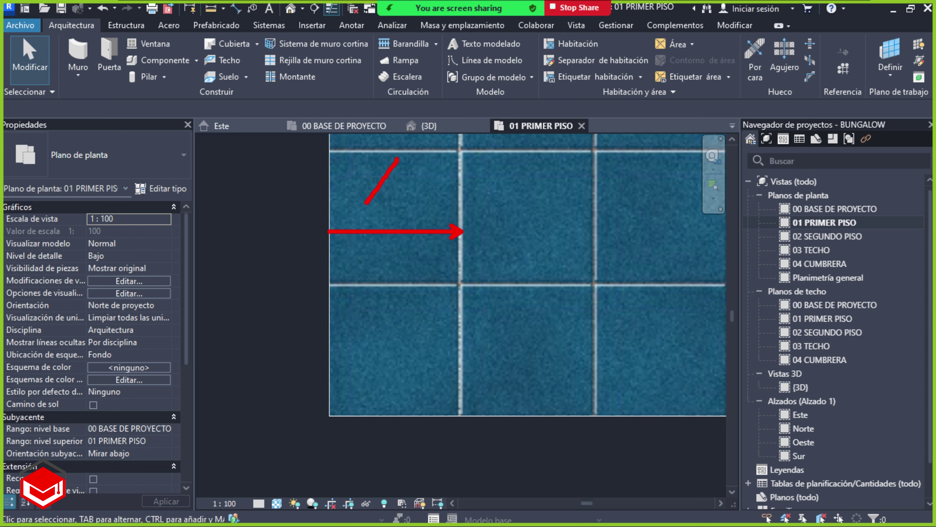
left_click_drag(367, 162, 406, 207)
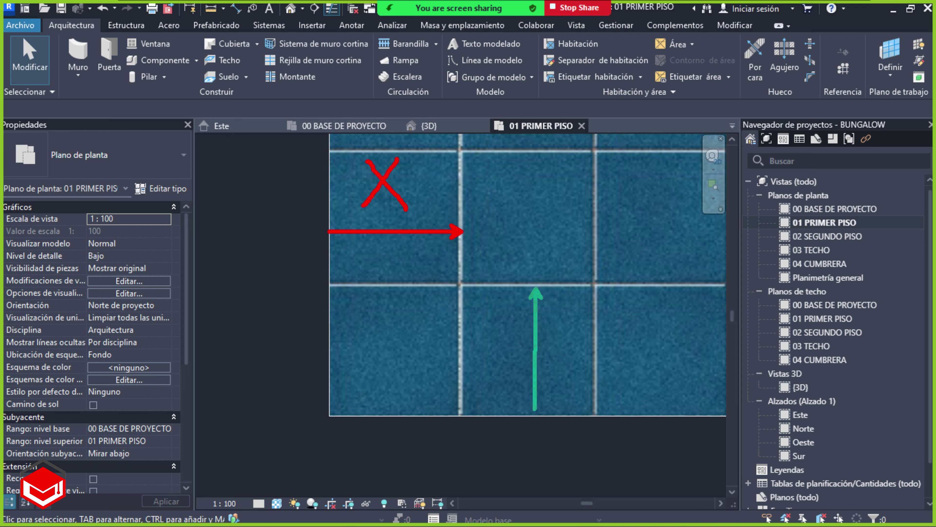
left_click_drag(565, 320, 566, 370)
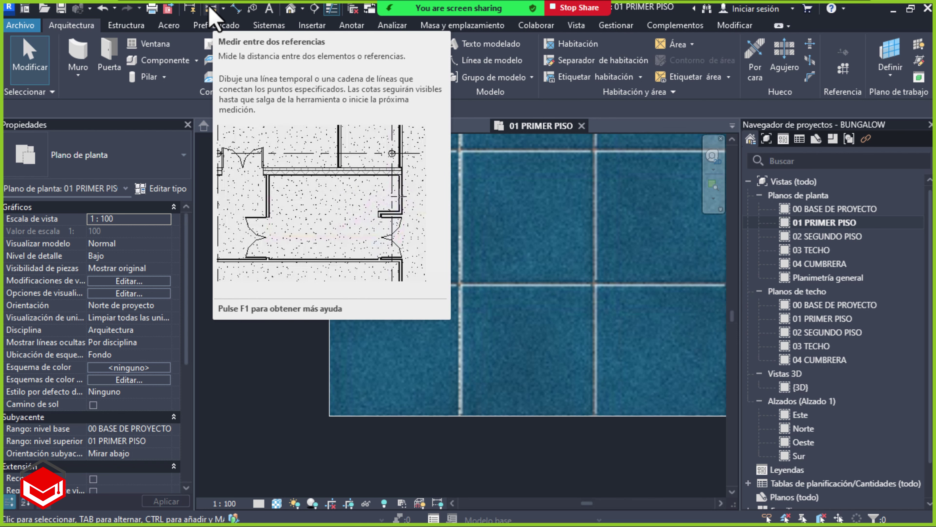
Measure from the terrace's left edge to the first vertical tile joint, reading 0.2962
left_click(375, 225)
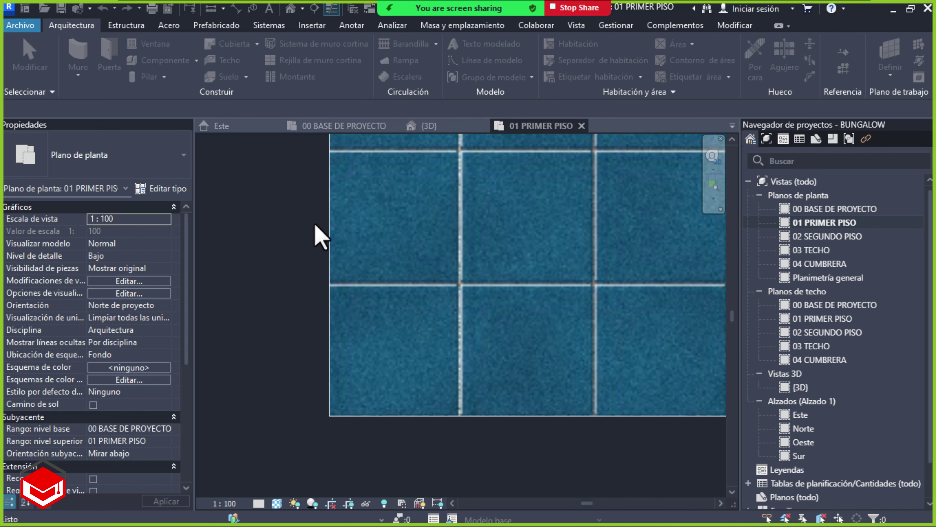
scroll(319, 216, "up", 2)
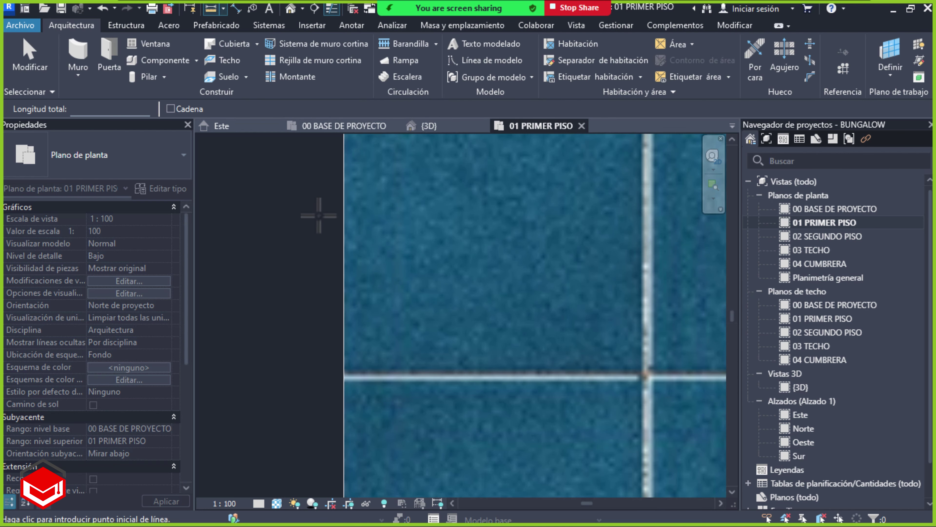
scroll(313, 209, "up", 2)
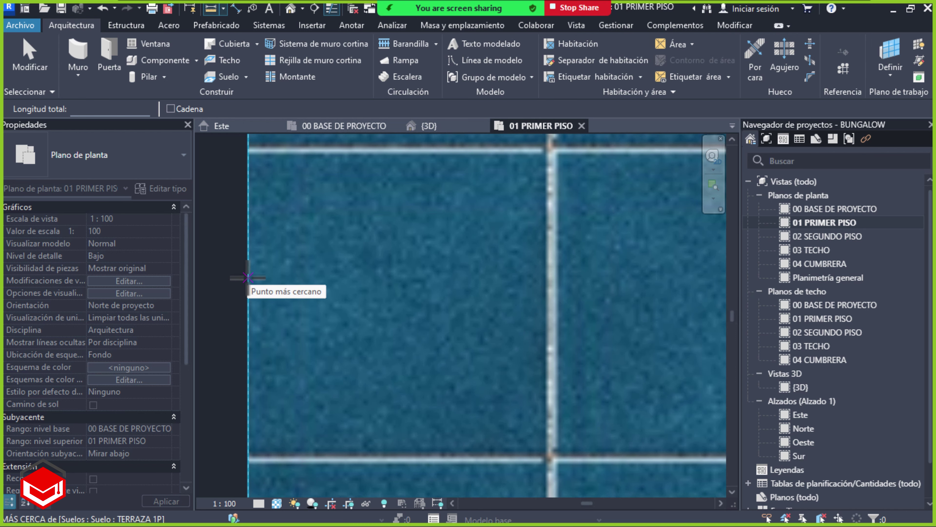
left_click(247, 277)
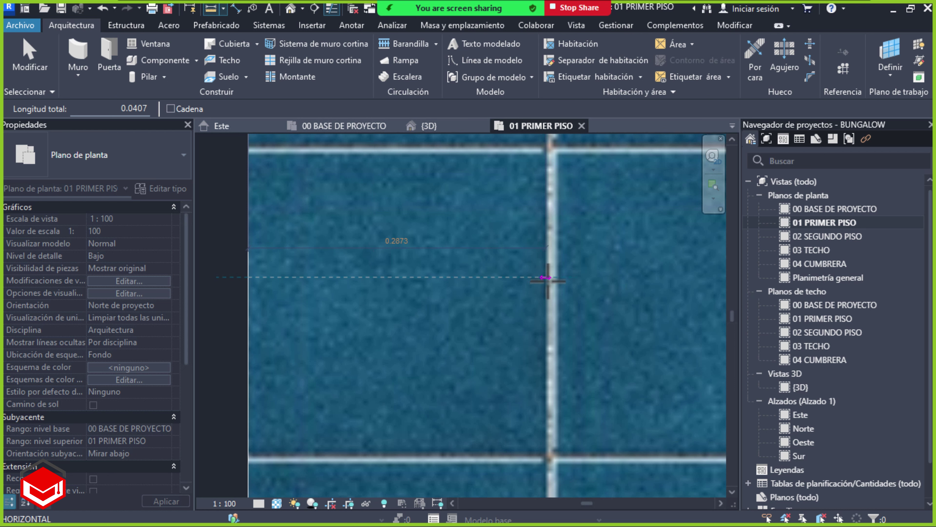
scroll(554, 274, "up", 1)
scroll(554, 275, "up", 2)
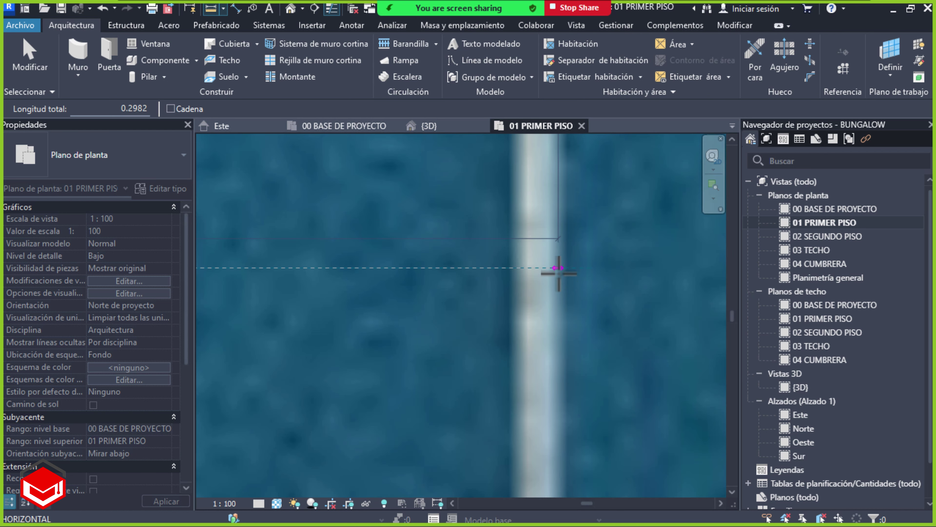
scroll(558, 265, "up", 2)
middle_click_drag(557, 265, 529, 254)
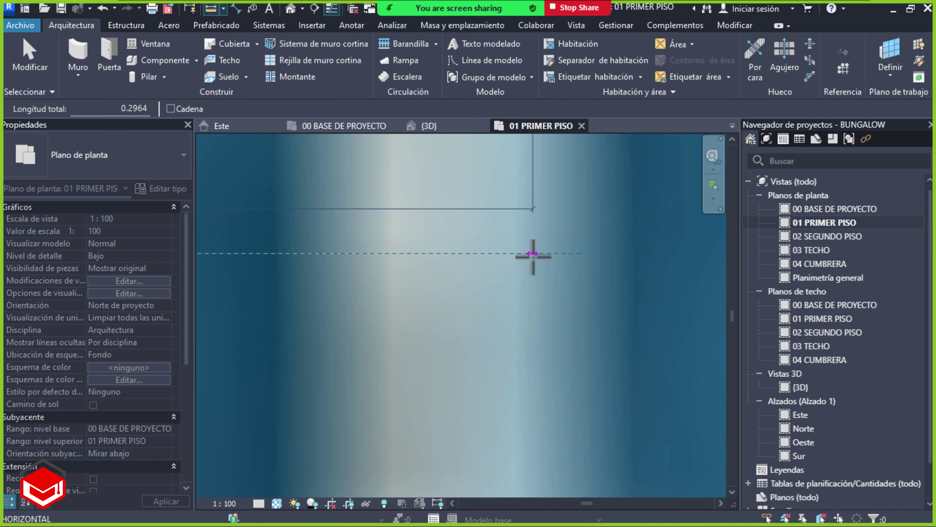
middle_click_drag(529, 254, 527, 257)
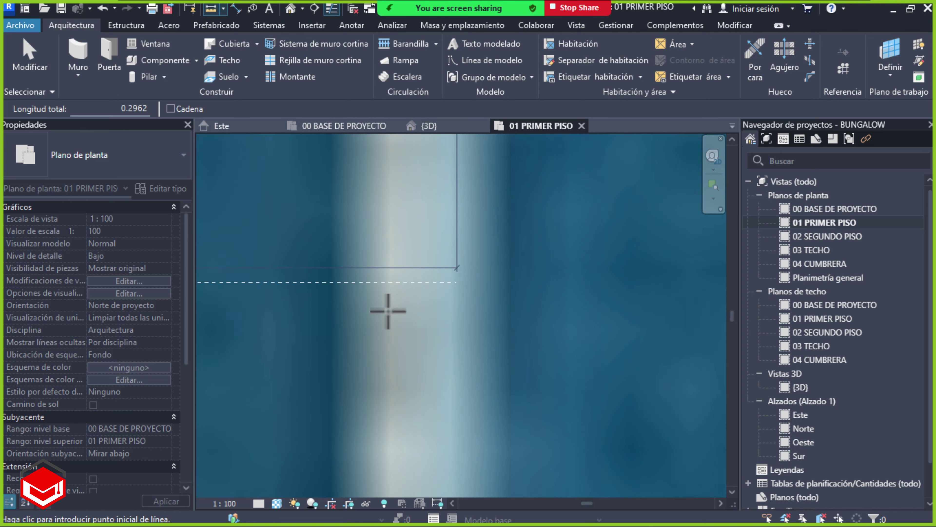
mouse_move(528, 257)
middle_mouse_down()
mouse_move(420, 324)
mouse_move(578, 278)
mouse_move(566, 270)
middle_mouse_up()
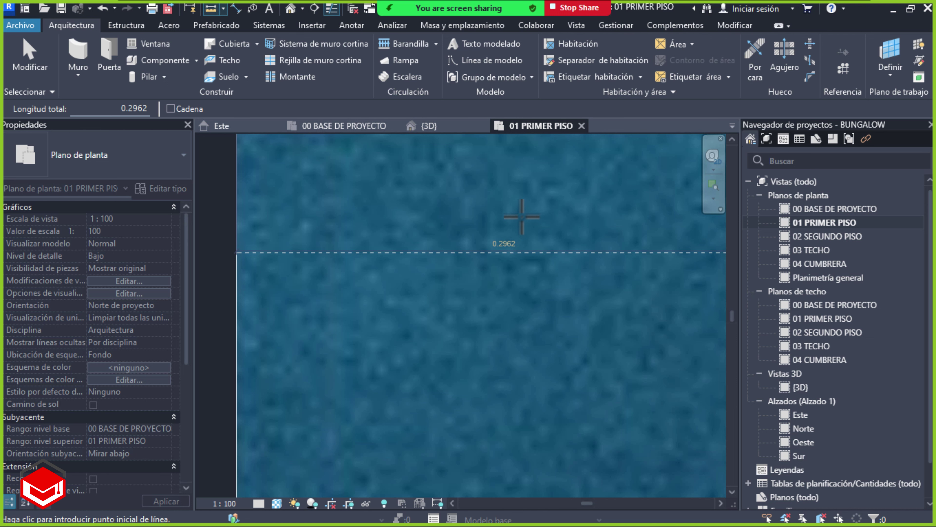
scroll(516, 295, "down", 2)
scroll(478, 241, "down", 1)
scroll(485, 260, "down", 1)
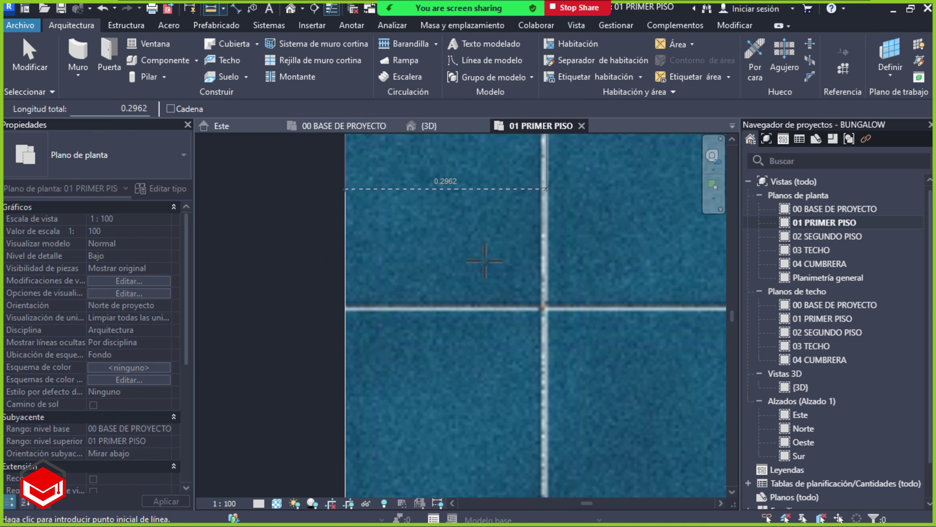
mouse_move(485, 260)
middle_mouse_down()
mouse_move(468, 222)
mouse_move(477, 241)
mouse_move(461, 236)
middle_mouse_up()
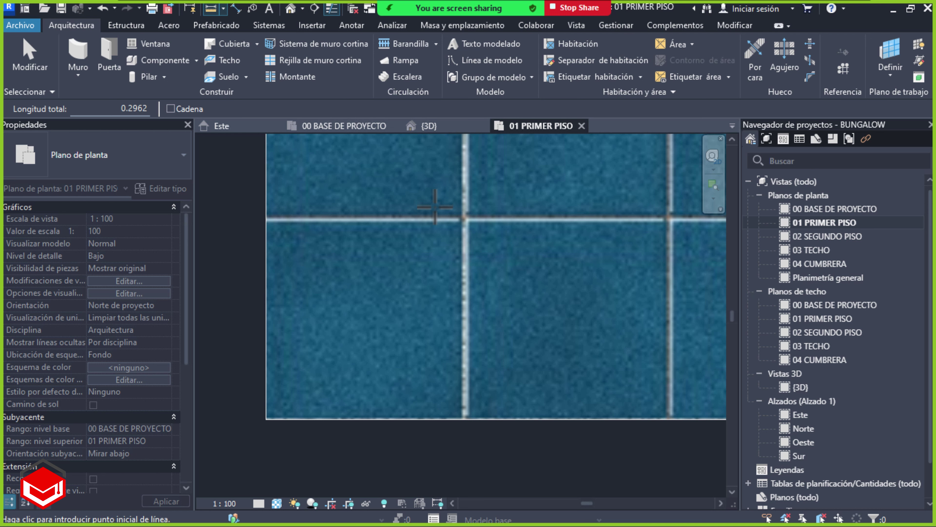
scroll(531, 255, "up", 3)
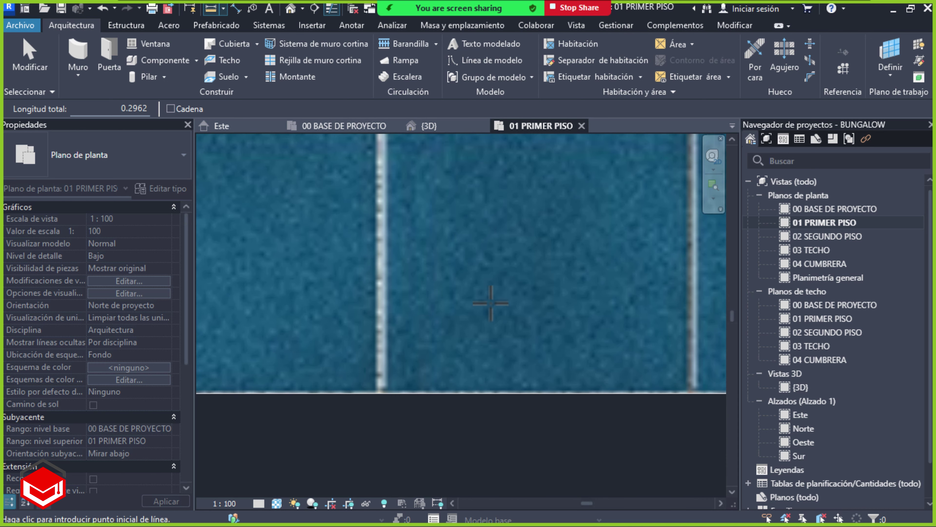
Measure 0.2986 from the terrace's bottom edge up to the first horizontal tile joint
left_click(490, 393)
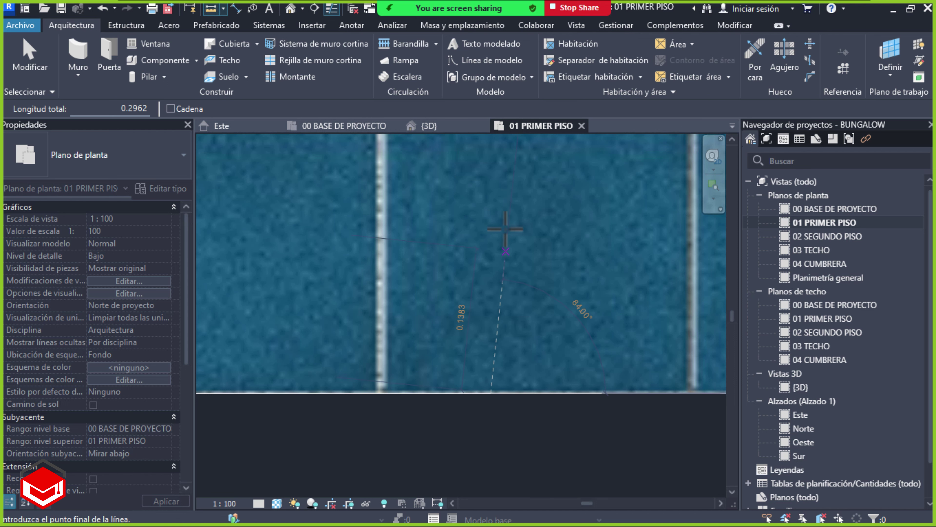
scroll(522, 278, "up", 2)
scroll(485, 366, "up", 1)
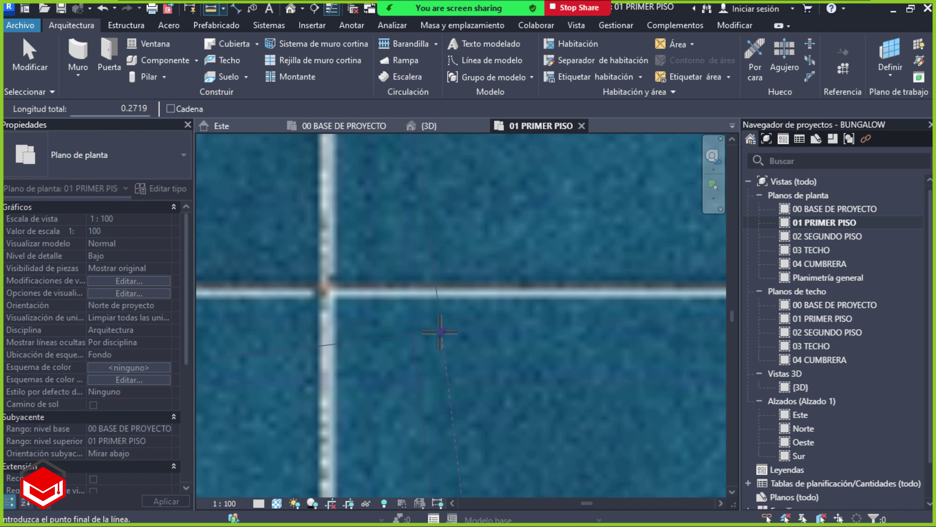
scroll(495, 306, "up", 1)
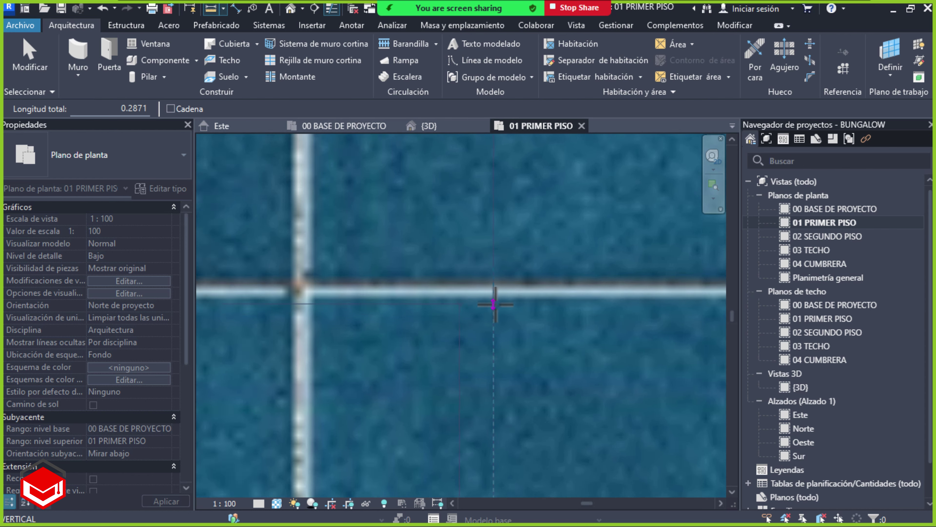
scroll(496, 304, "up", 1)
scroll(495, 303, "up", 1)
scroll(496, 304, "up", 2)
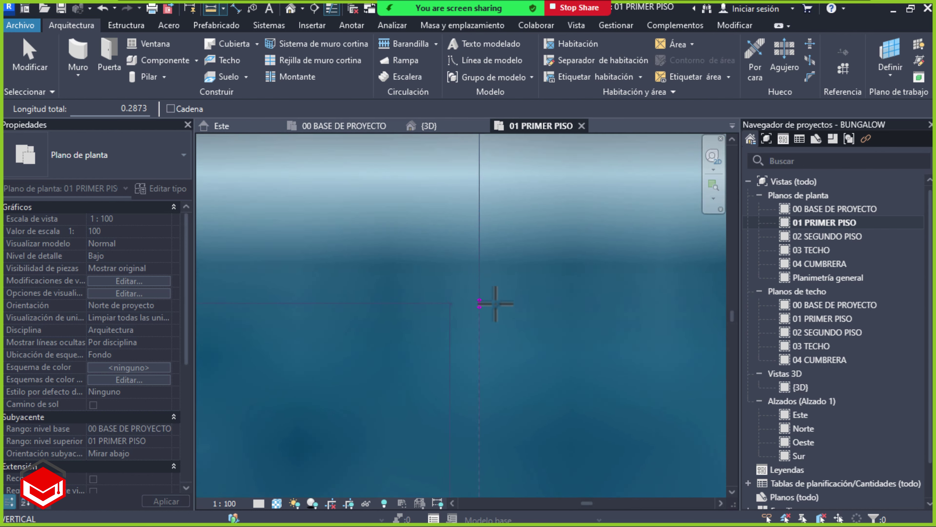
scroll(491, 303, "up", 1)
mouse_move(491, 303)
middle_mouse_down()
mouse_move(511, 377)
mouse_move(489, 257)
middle_mouse_up()
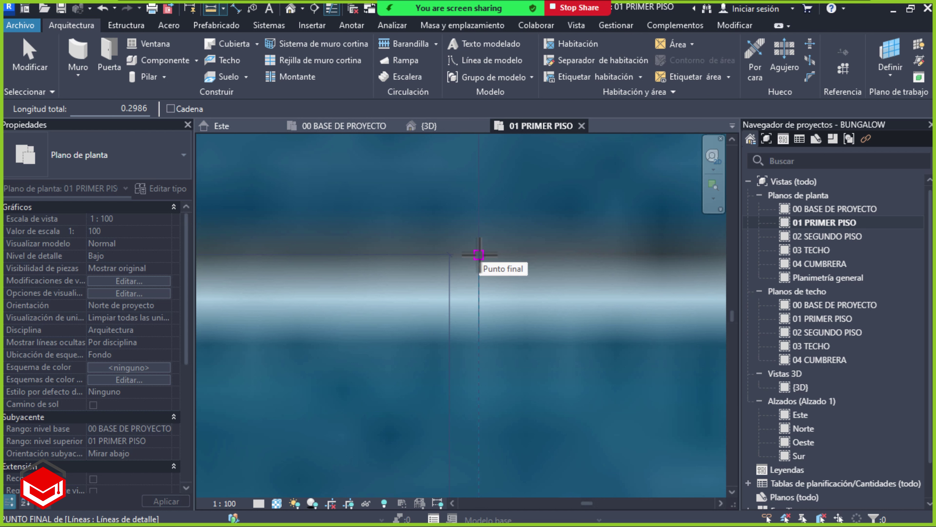
left_click(478, 254)
scroll(518, 309, "down", 2)
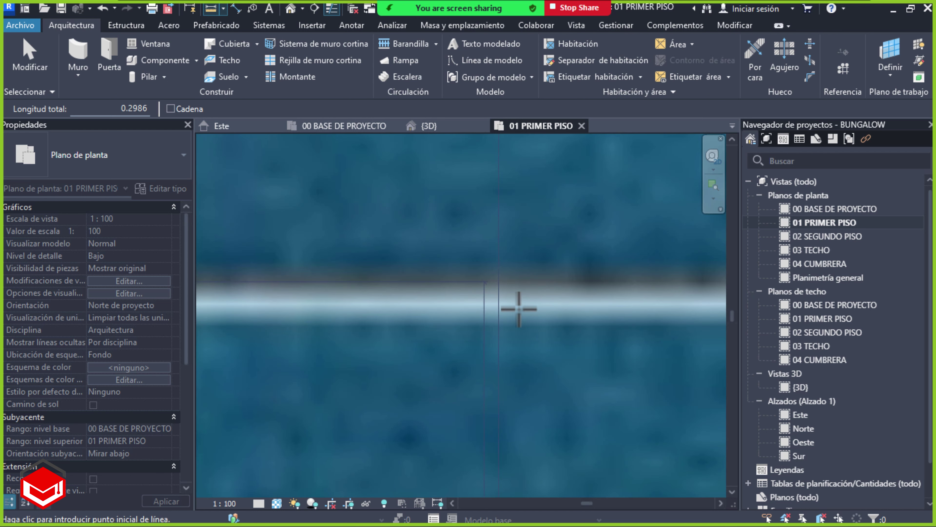
scroll(519, 309, "down", 2)
scroll(516, 309, "down", 2)
scroll(513, 318, "down", 2)
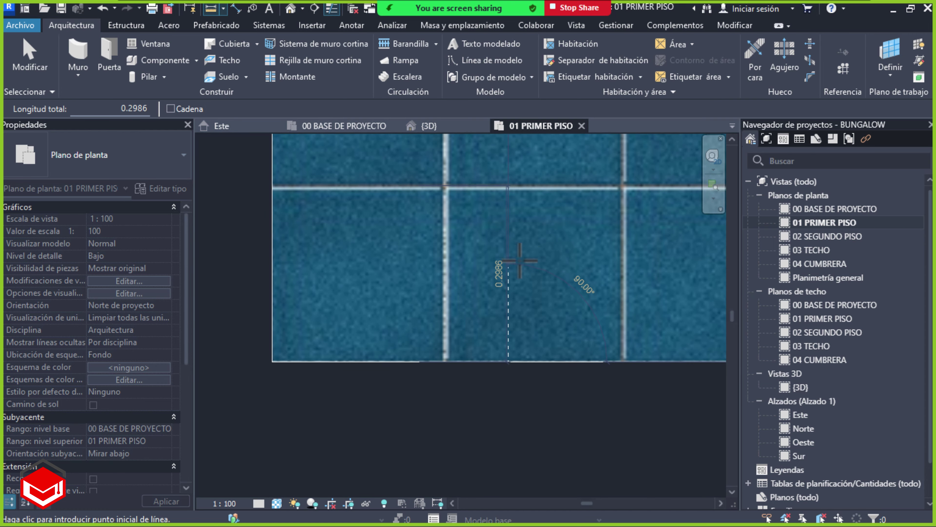
scroll(512, 284, "up", 1)
scroll(519, 284, "up", 1)
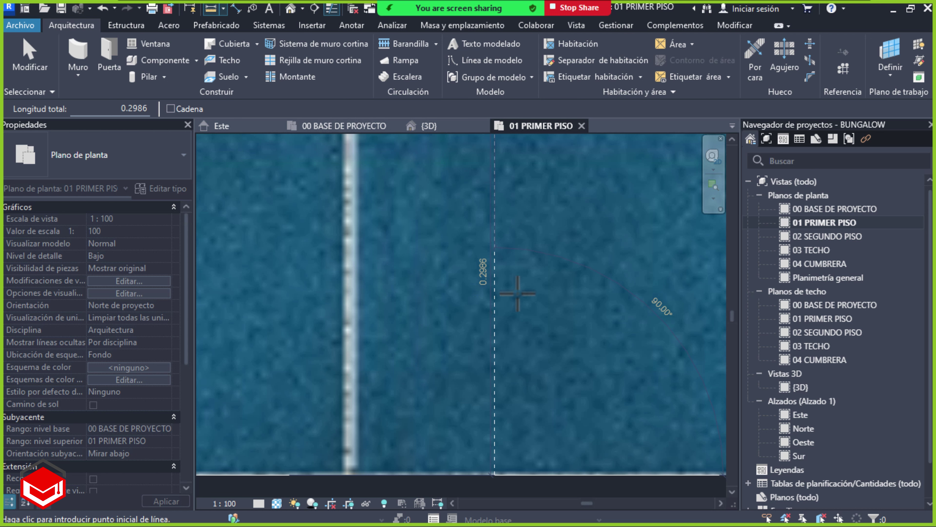
key("Escape")
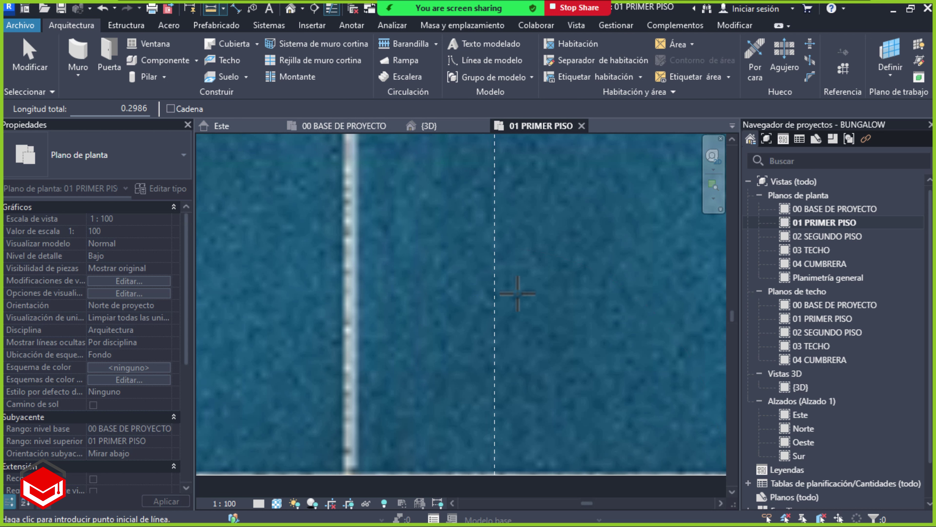
Exit Measure and select the TERRAZA 1P terrace floor (6.150 m², 0.9000 thick)
key("Escape")
scroll(535, 326, "down", 2)
scroll(547, 334, "down", 2)
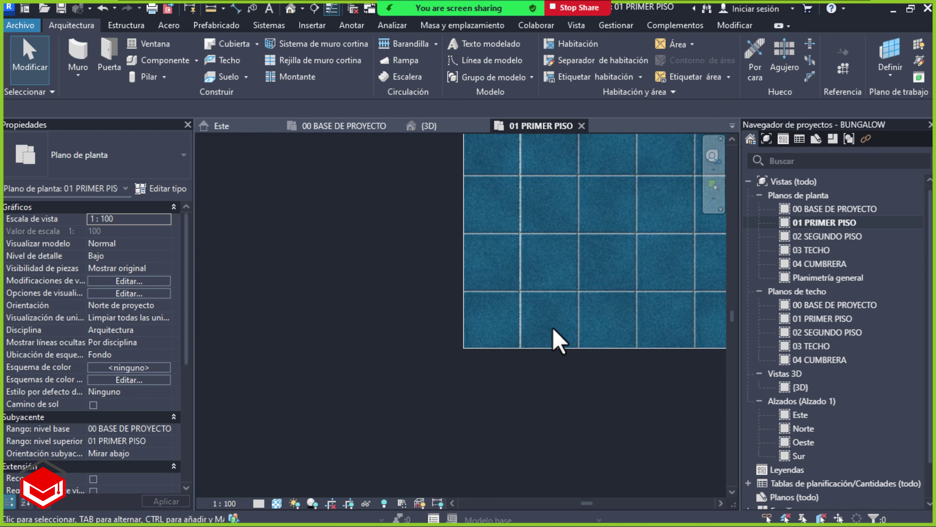
scroll(558, 339, "down", 2)
scroll(527, 319, "up", 1)
scroll(547, 307, "up", 1)
scroll(499, 284, "up", 1)
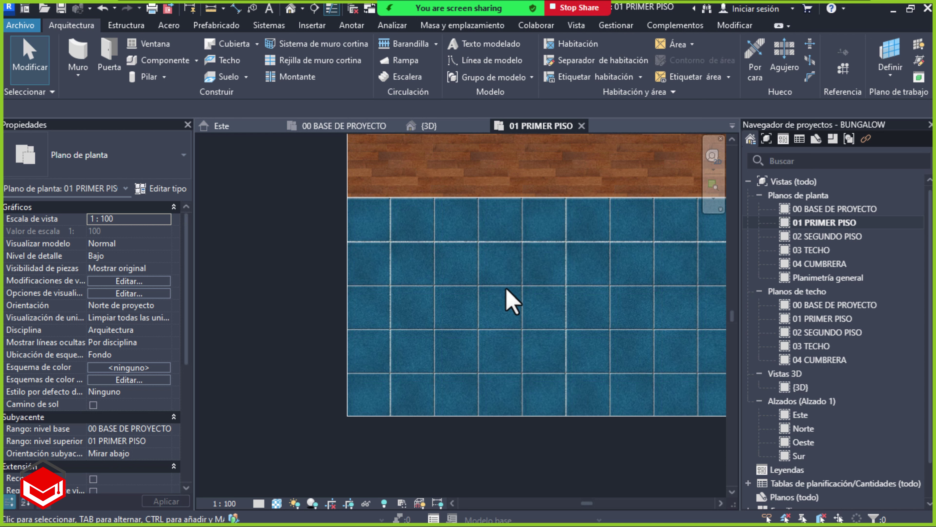
left_click(431, 415)
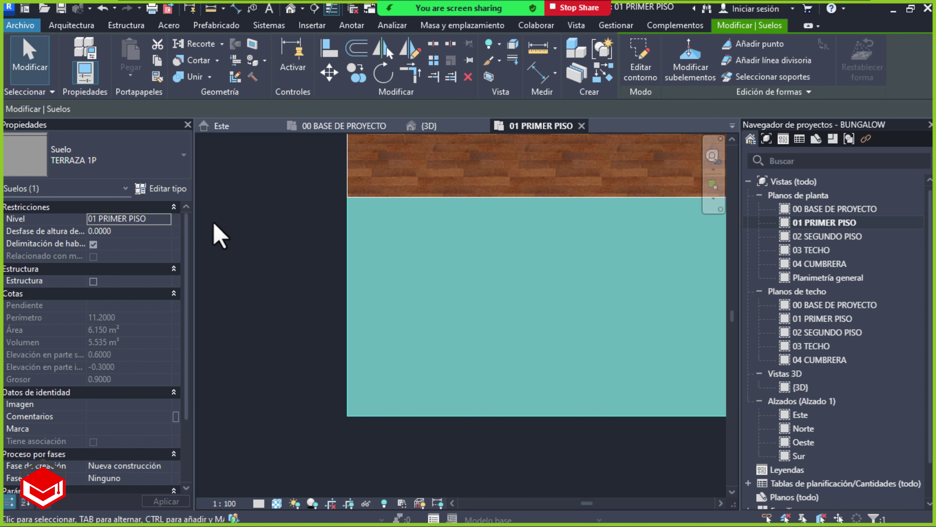
In TERRAZA 1P type properties, edit the assembly and open layer 1's CERAMICA EN PISO material
left_click(165, 192)
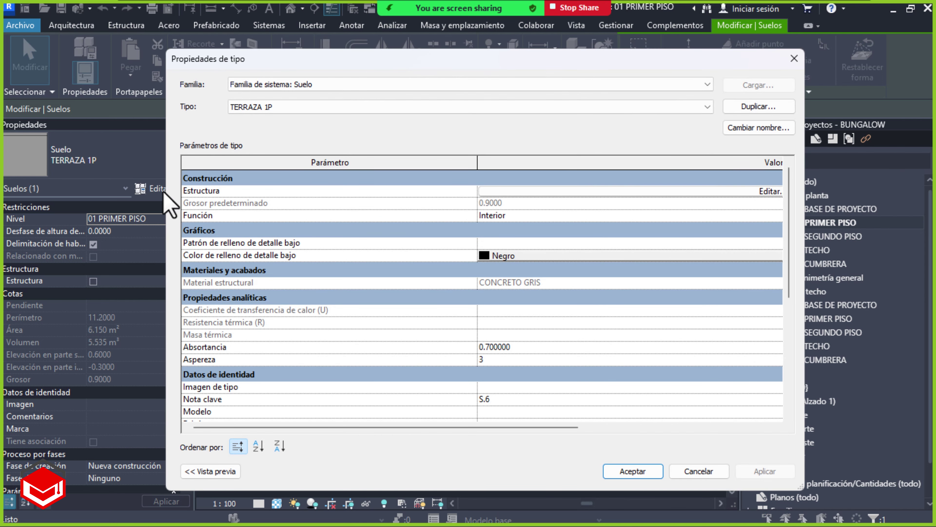
left_click_drag(386, 62, 402, 44)
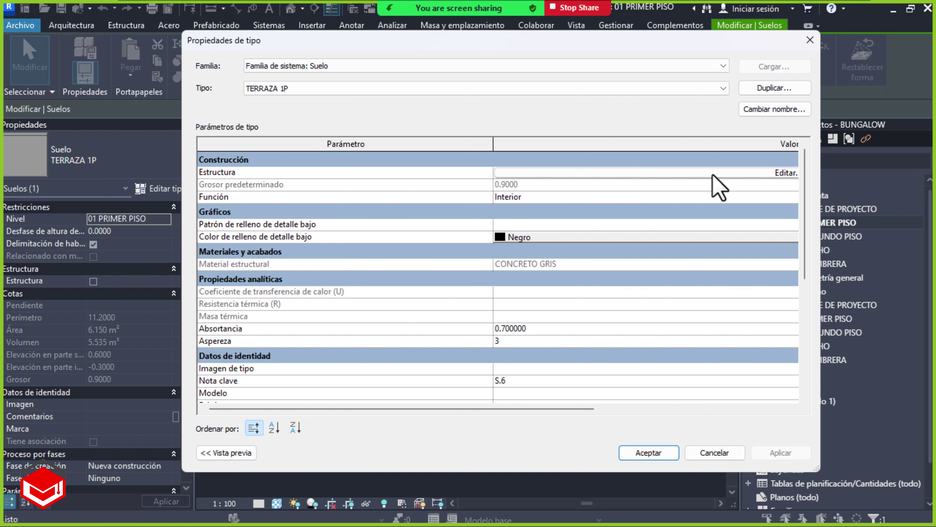
left_click(738, 177)
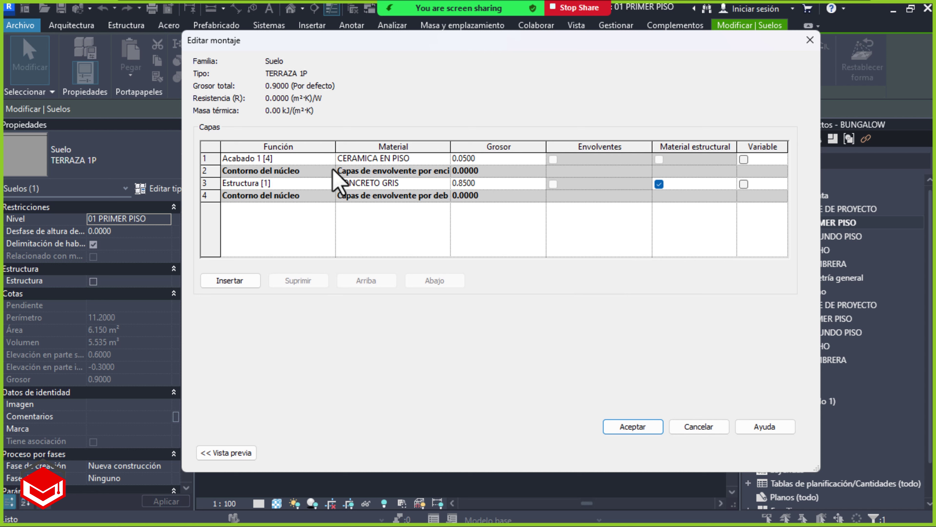
left_click(412, 158)
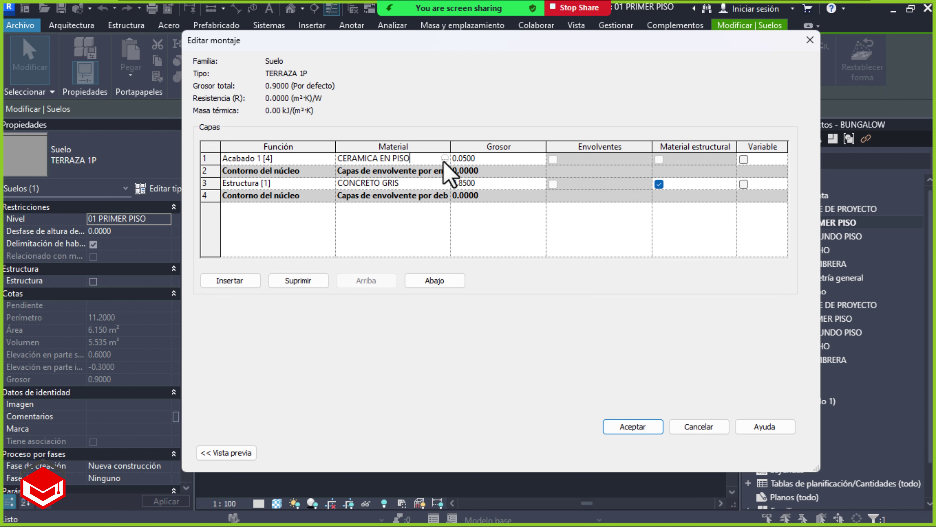
left_click(444, 159)
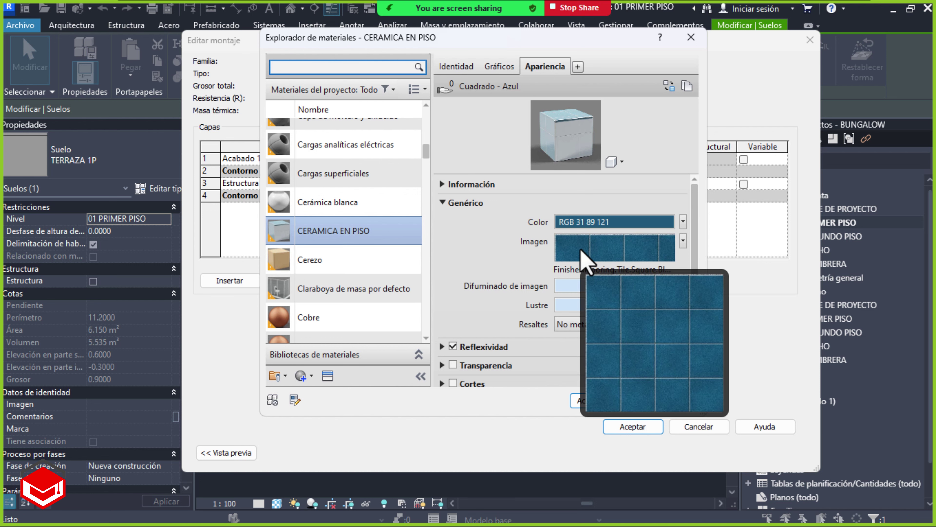
mouse_move(616, 248)
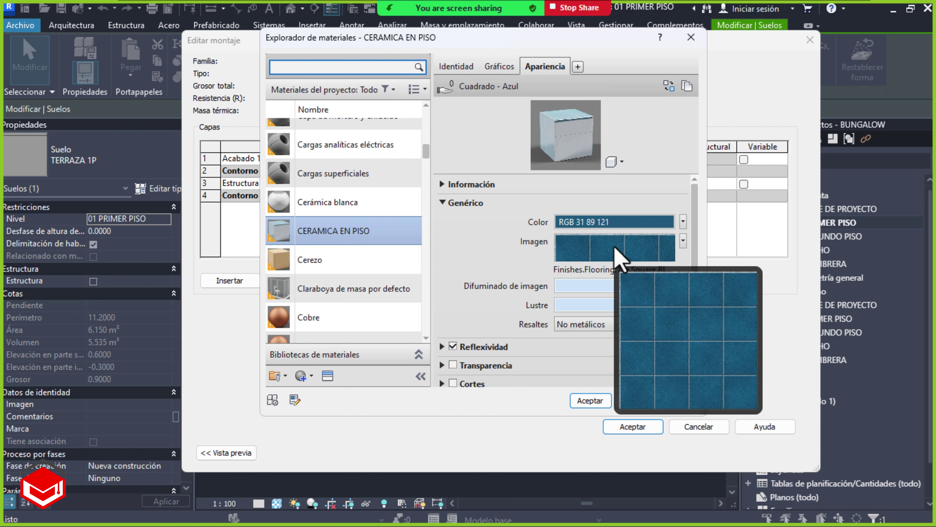
Set the CERAMICA EN PISO texture position offset to -0.2962 in X and -0.2986 in Y
left_click(620, 255)
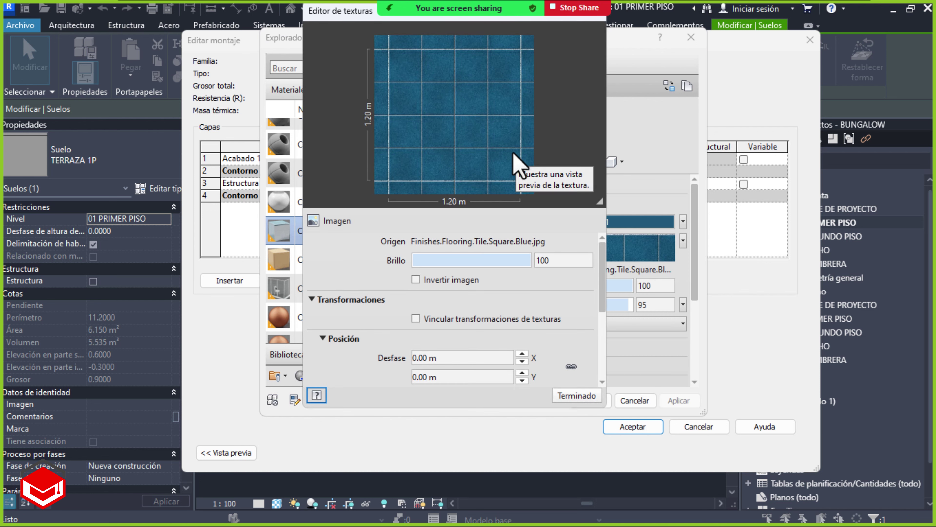
left_click_drag(600, 265, 600, 299)
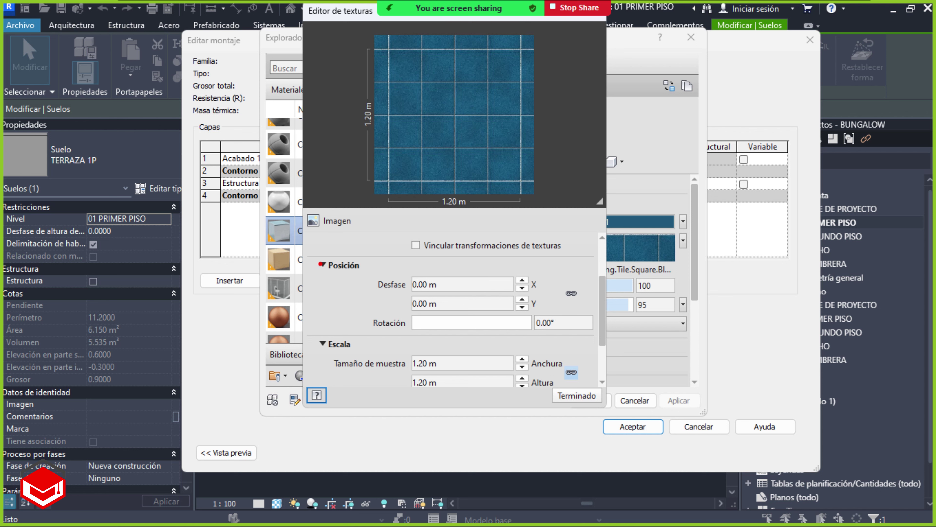
left_click_drag(311, 243, 555, 317)
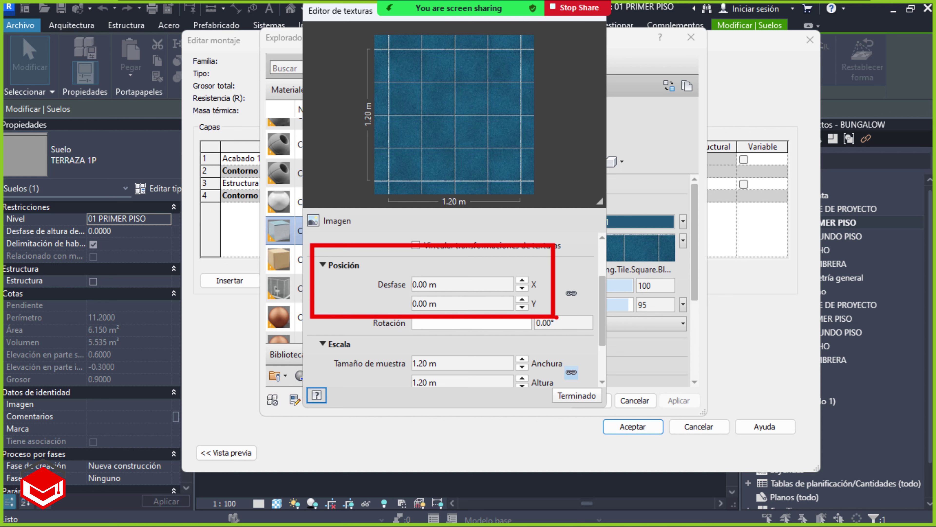
left_click(472, 289)
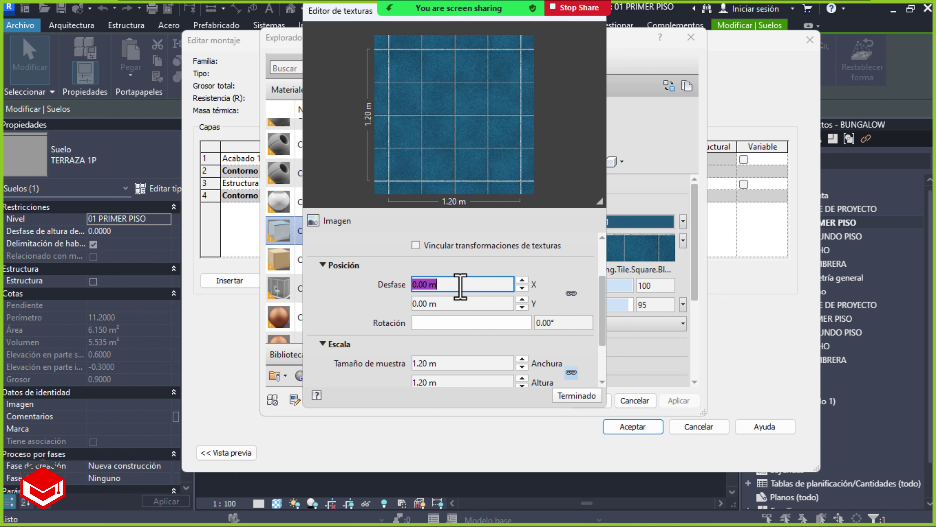
type("-")
type("0.")
type("29")
type("62")
key("Return")
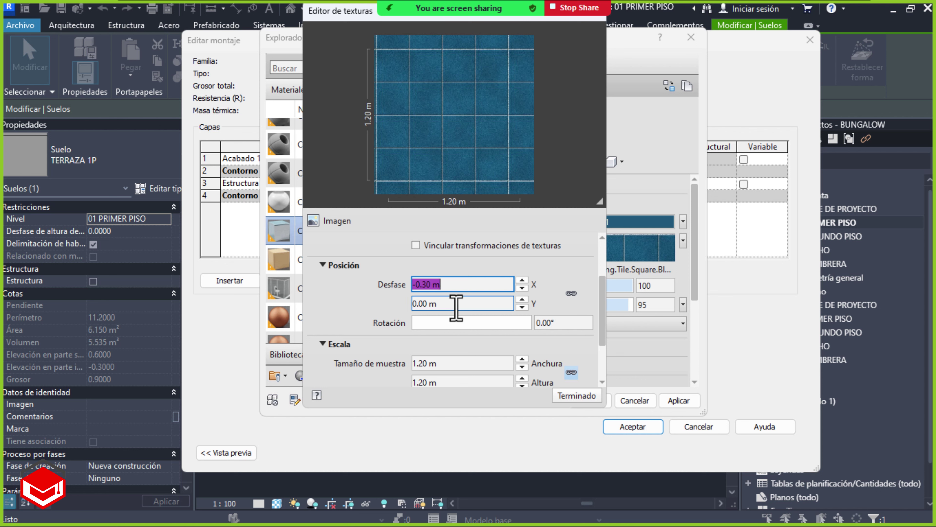
left_click(456, 306)
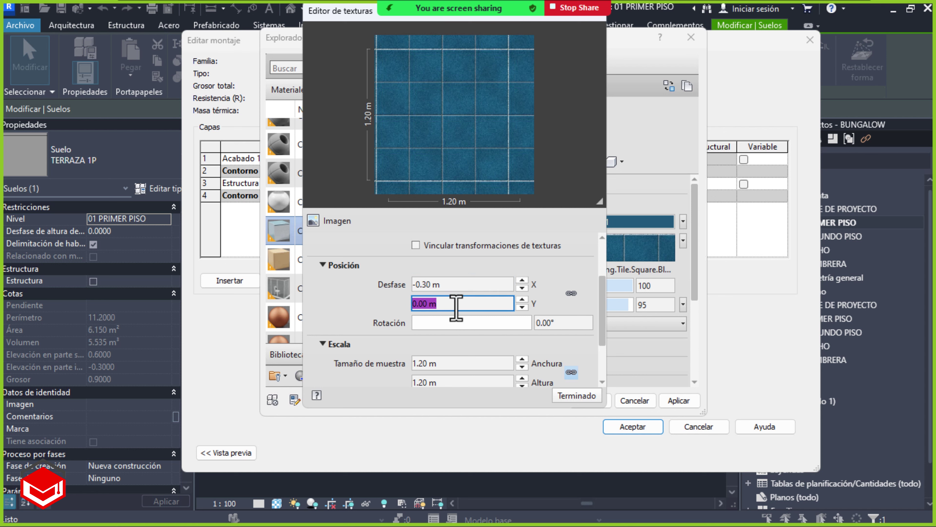
type("-")
type("0")
type(".29")
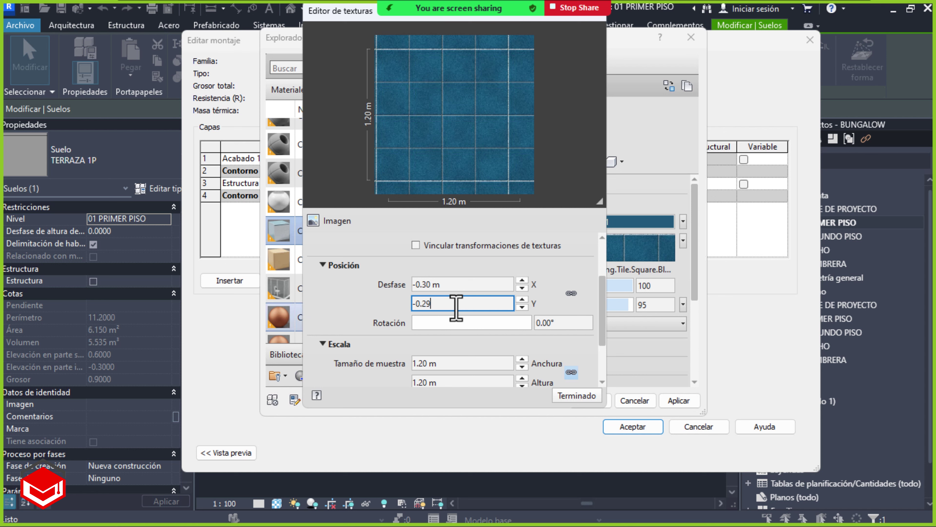
type("86")
key("Return")
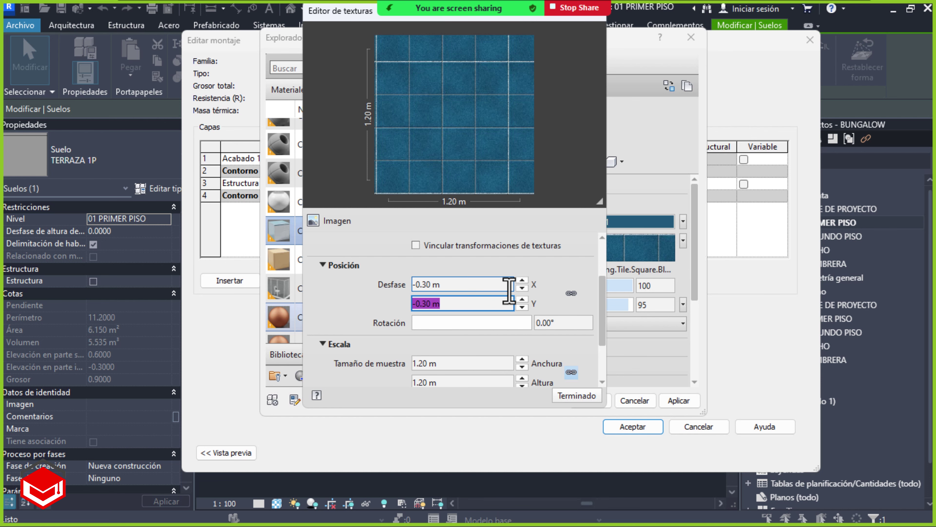
Confirm the texture, material, assembly and TERRAZA 1P type changes, then deselect the floor
left_click(560, 394)
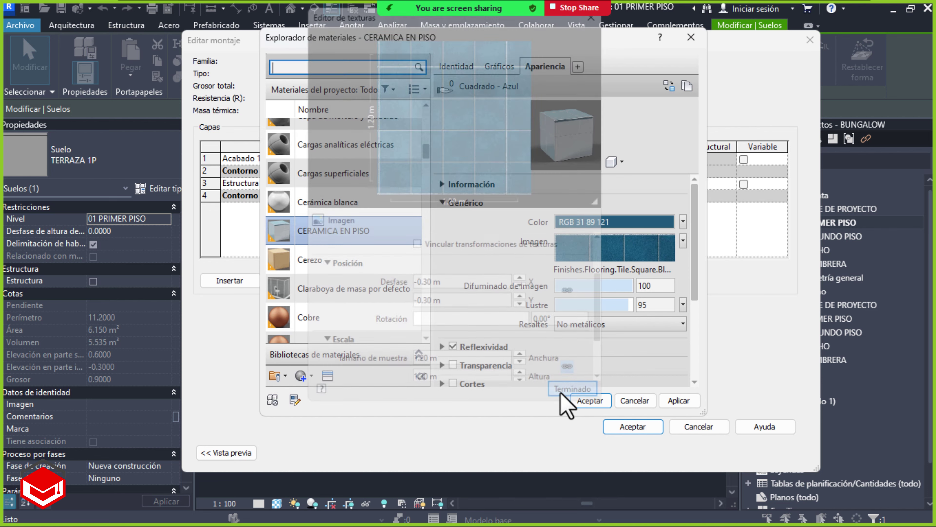
left_click(586, 400)
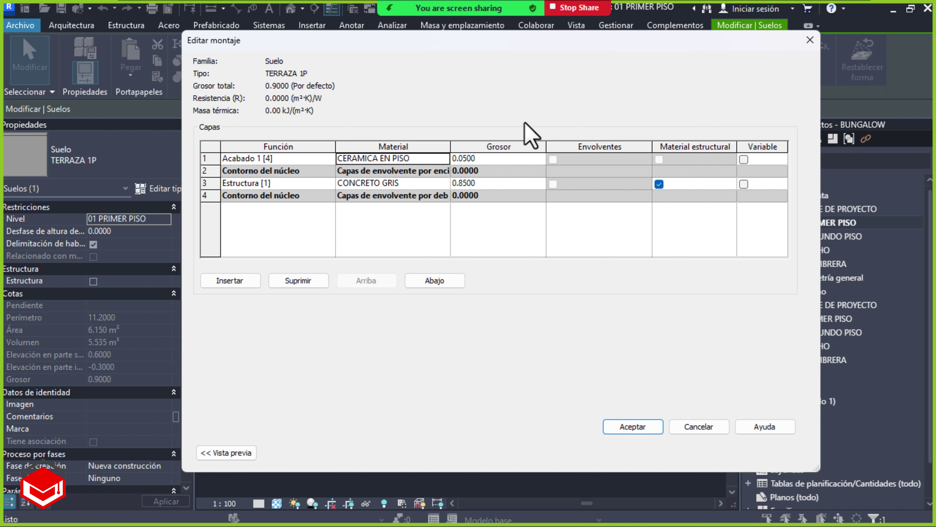
left_click(632, 427)
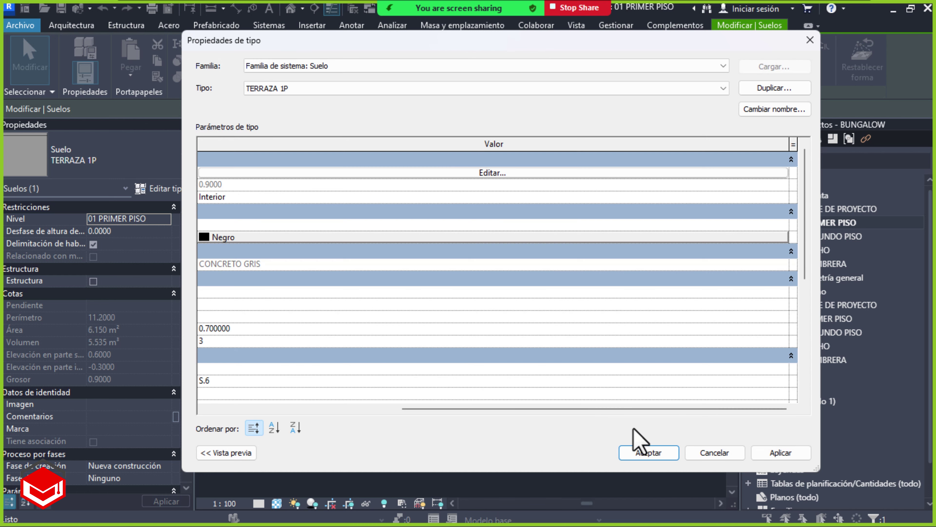
left_click(641, 452)
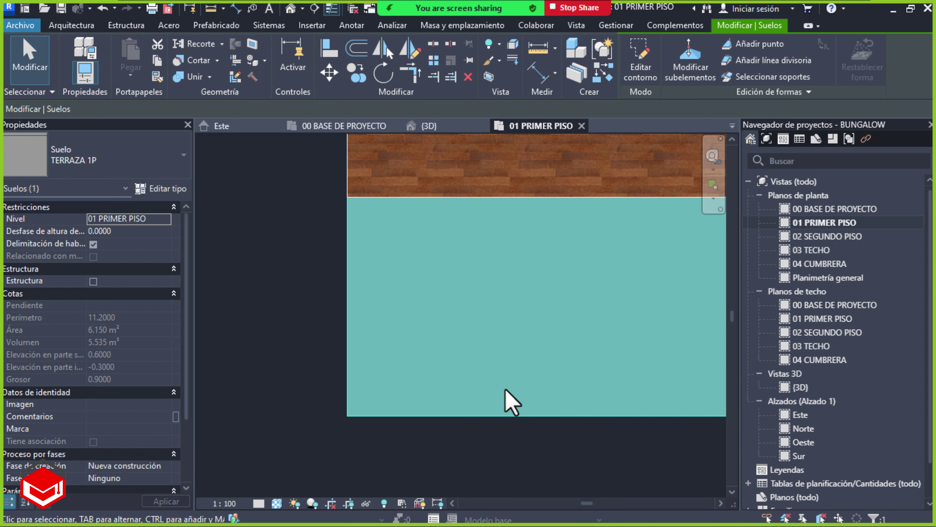
key("Escape")
Zoom and pan the 01 PRIMER PISO plan to inspect the offset blue tiles and the whole room
scroll(396, 425, "up", 2)
scroll(333, 385, "up", 3)
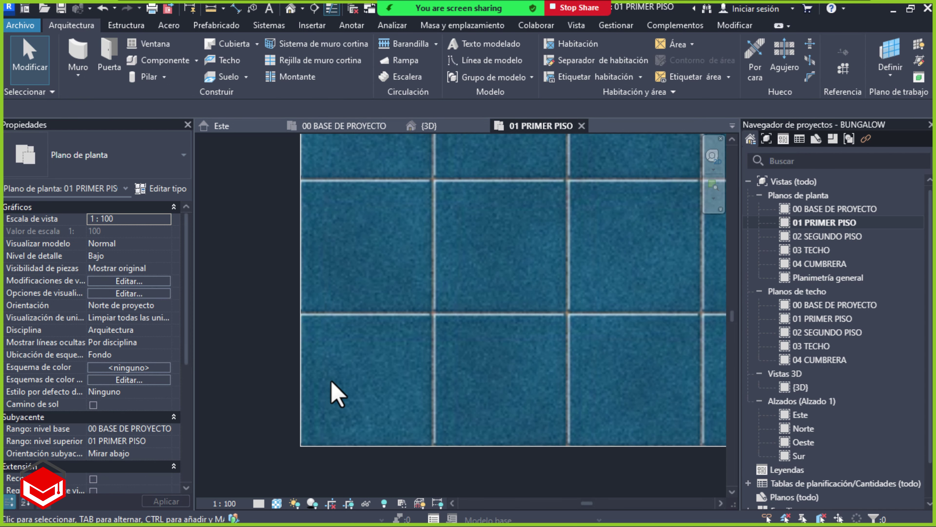
scroll(324, 390, "up", 2)
scroll(355, 303, "up", 2)
scroll(355, 303, "up", 2)
scroll(384, 286, "up", 1)
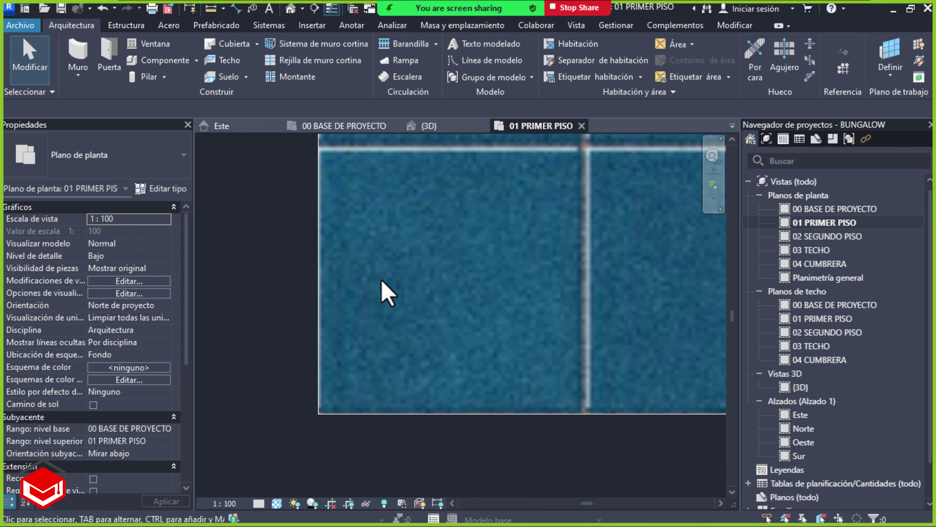
middle_click_drag(382, 281, 376, 316)
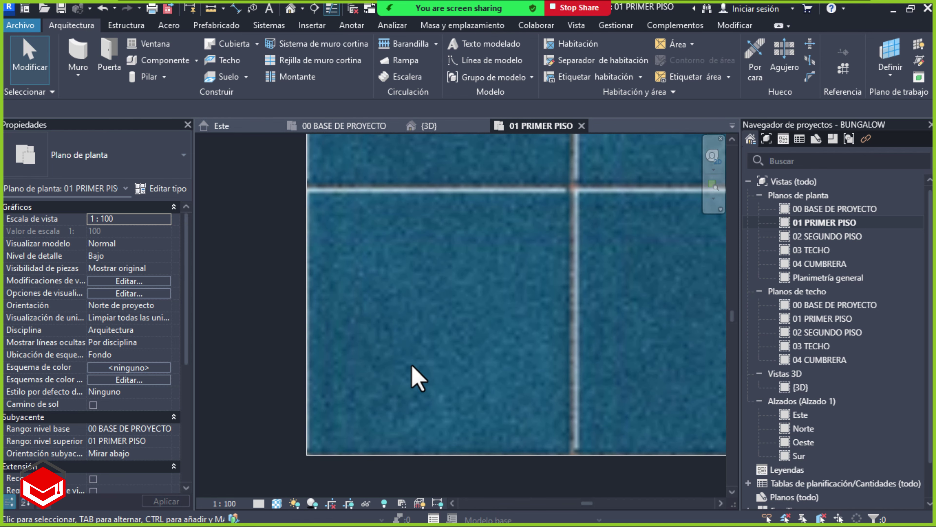
scroll(510, 330, "down", 2)
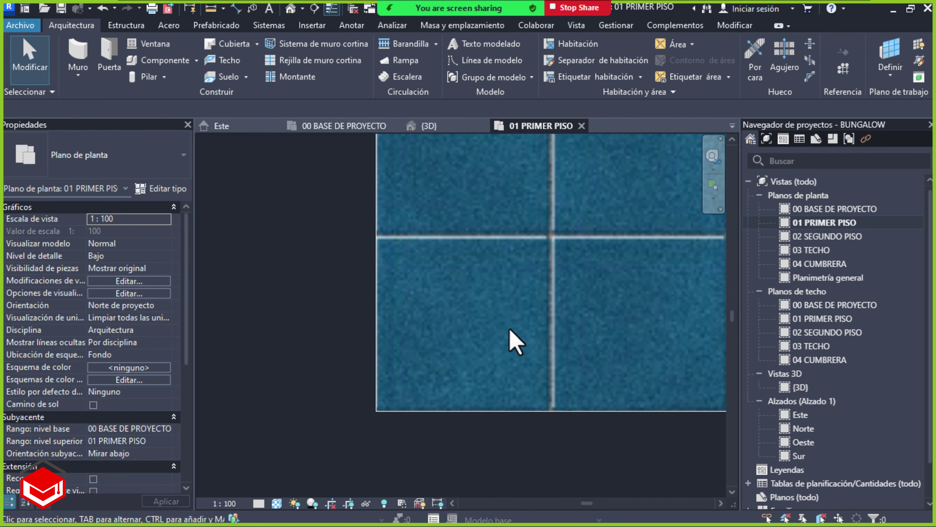
scroll(510, 330, "down", 3)
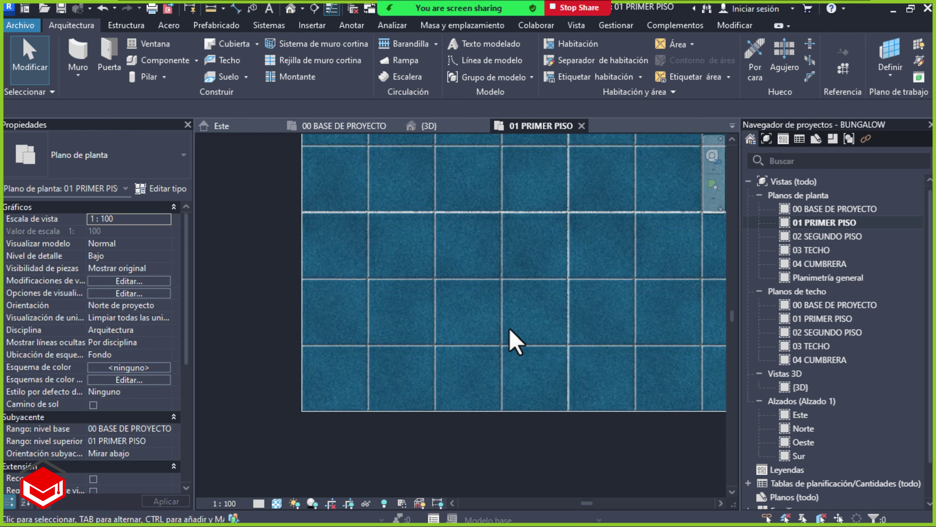
scroll(512, 324, "down", 2)
scroll(512, 325, "down", 2)
scroll(571, 275, "down", 2)
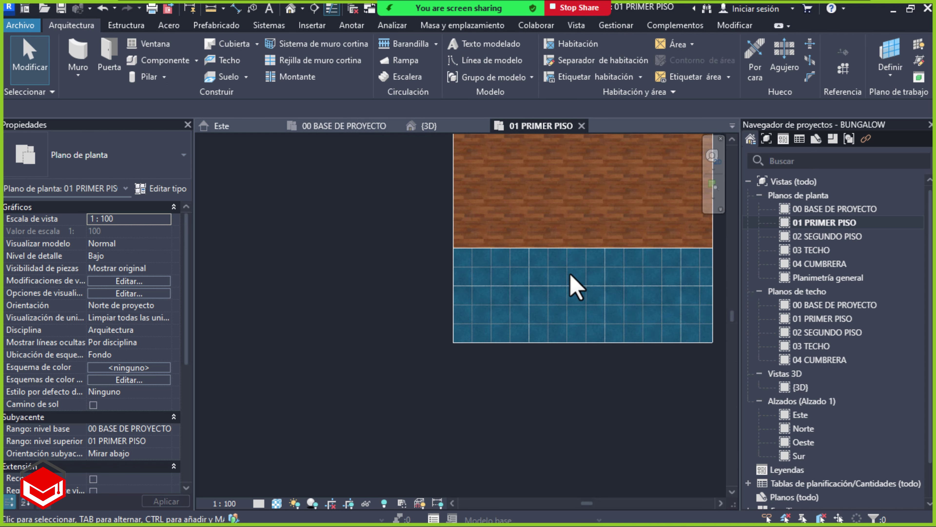
middle_click_drag(569, 274, 487, 364)
scroll(439, 359, "down", 3)
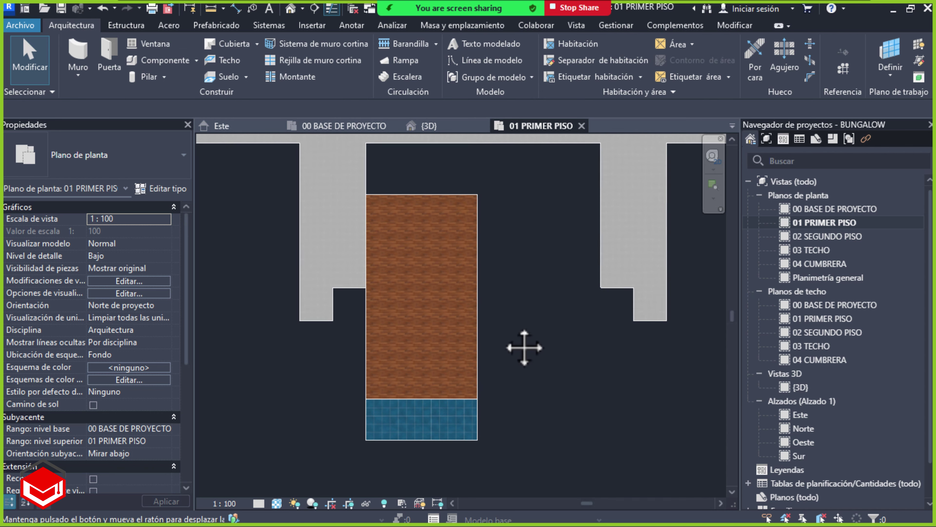
scroll(505, 338, "down", 1)
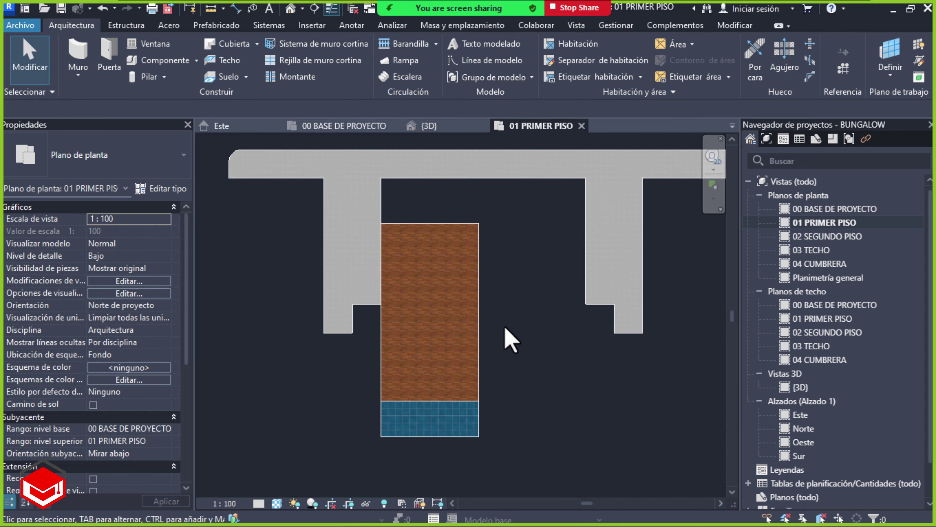
Switch to the Foxit PDF reference plan and bring its upper part into view
key("alt+Tab")
key("Tab")
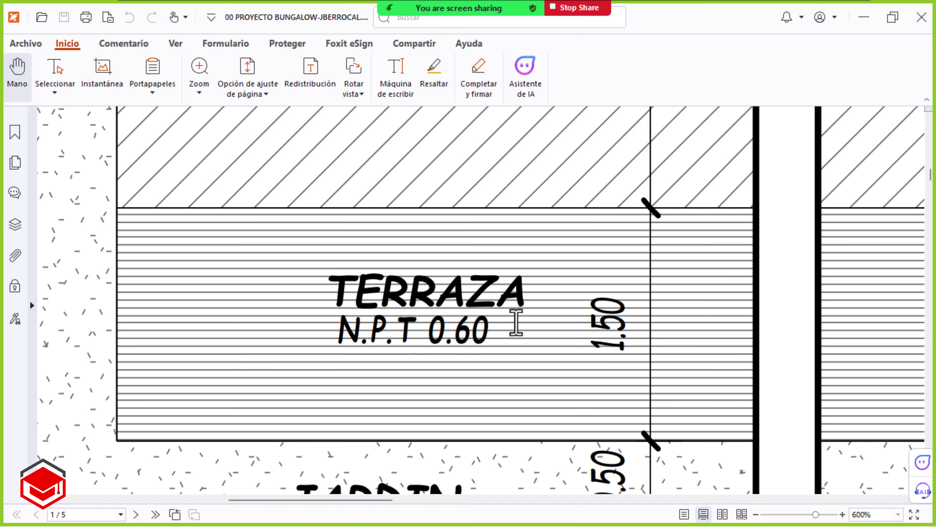
scroll(640, 225, "down", 3, "ctrl")
scroll(505, 271, "down", 3, "ctrl")
scroll(511, 272, "down", 3, "ctrl")
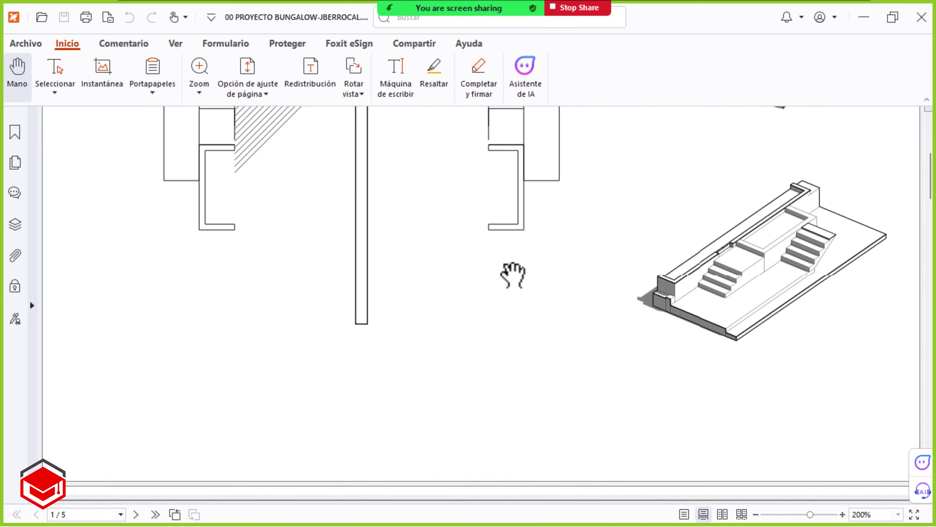
left_click_drag(417, 177, 411, 271)
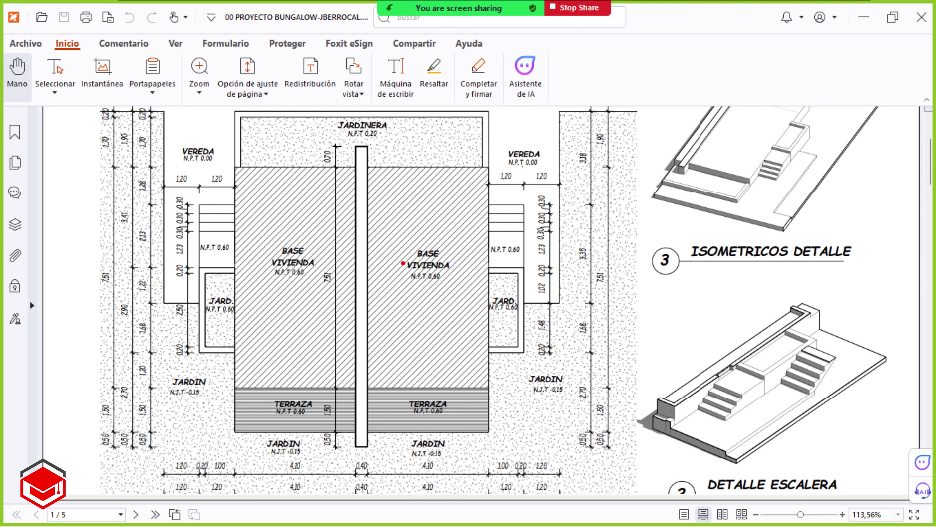
Mark both BASE VIVIENDA areas in red, erase the markings, and return to Revit
left_click_drag(306, 251, 271, 302)
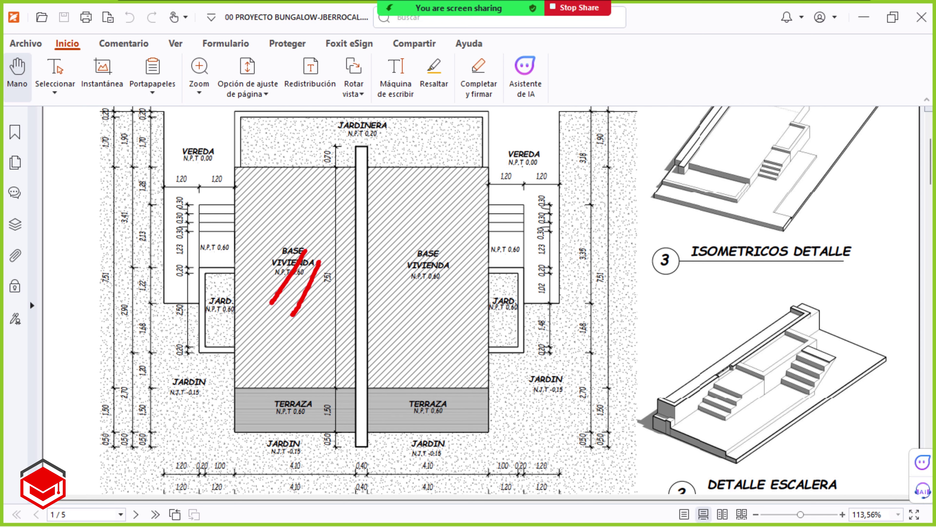
left_click_drag(438, 242, 398, 314)
left_click_drag(462, 263, 431, 309)
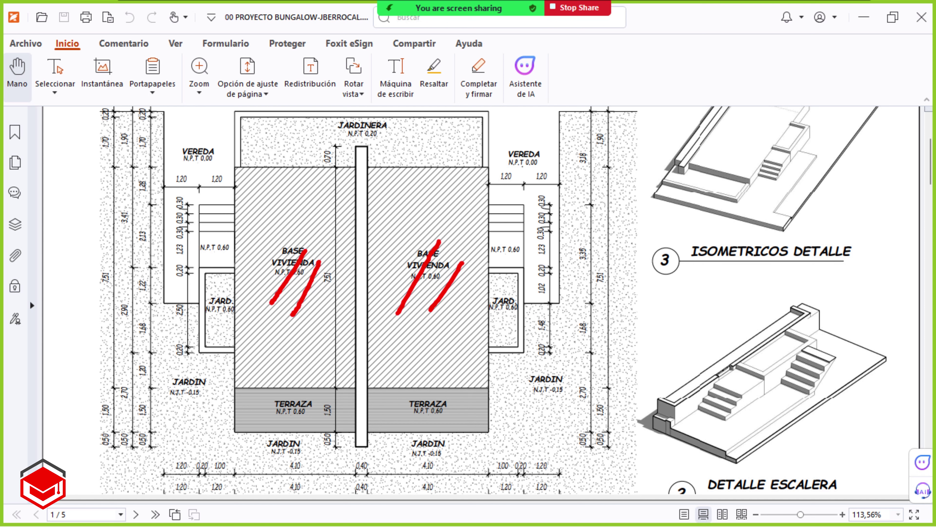
key("Escape")
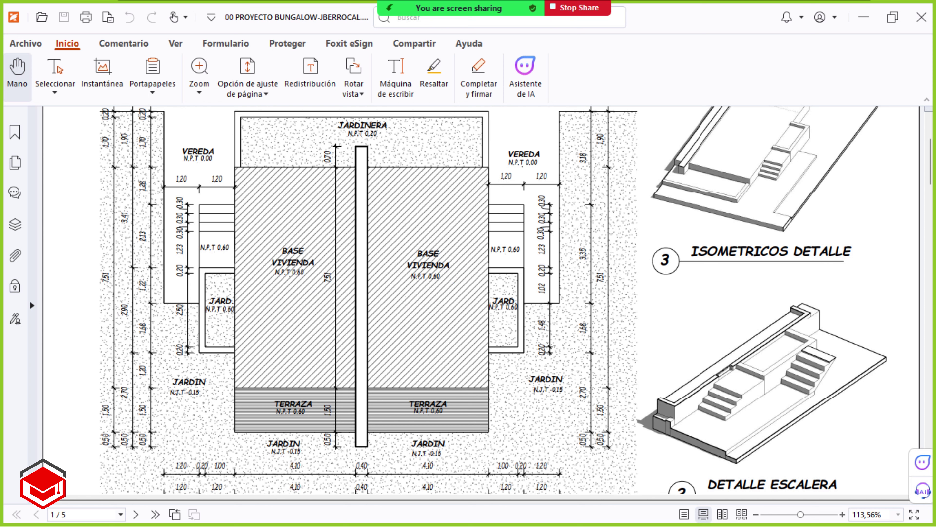
key("alt+Tab")
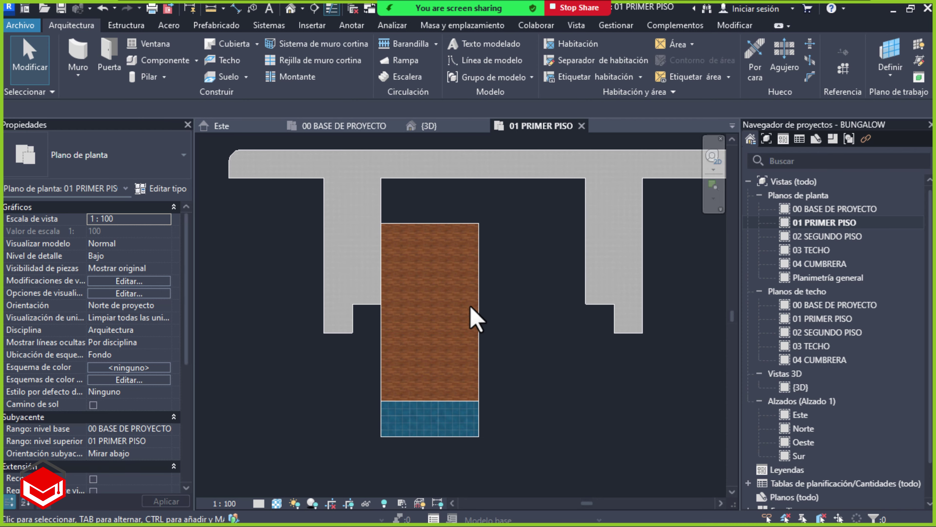
Switch the 01 PRIMER PISO plan to the Wireframe (Estructura alámbrica) visual style
middle_click_drag(556, 307, 545, 314)
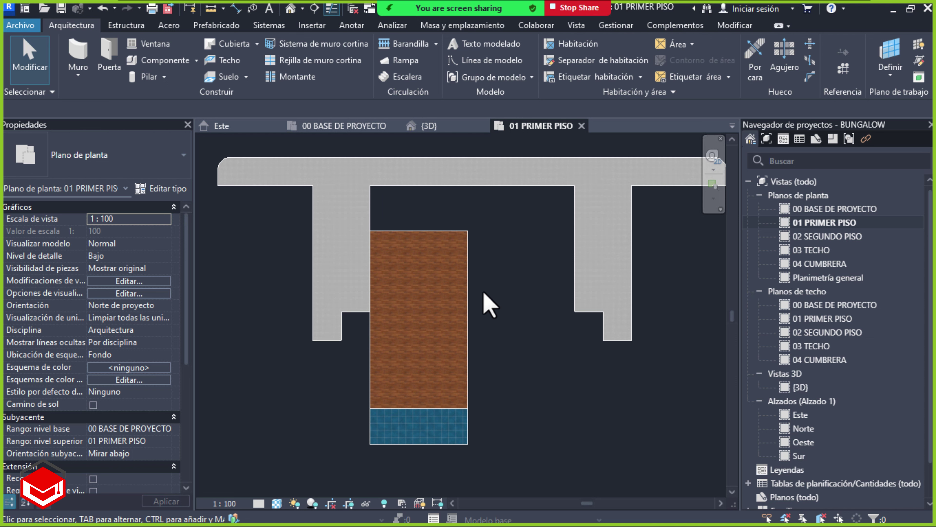
left_click(277, 503)
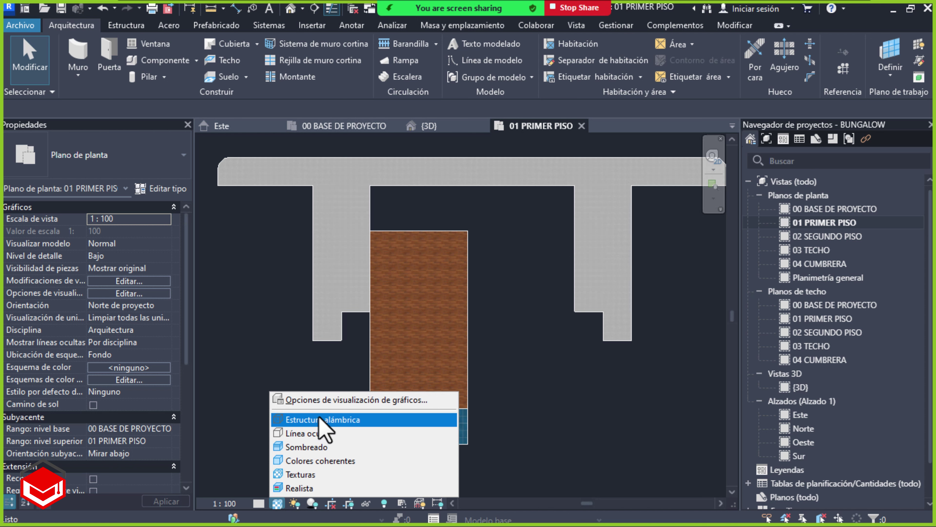
left_click(348, 420)
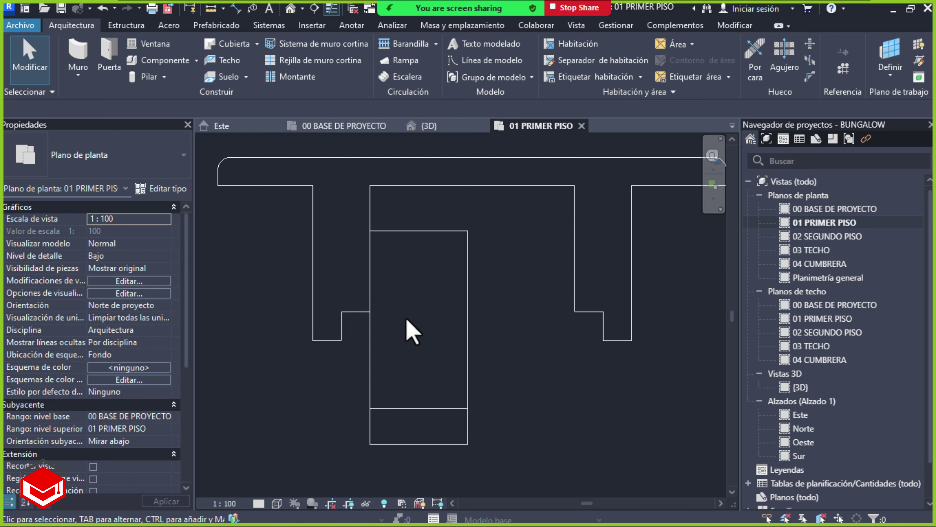
scroll(322, 275, "up", 5)
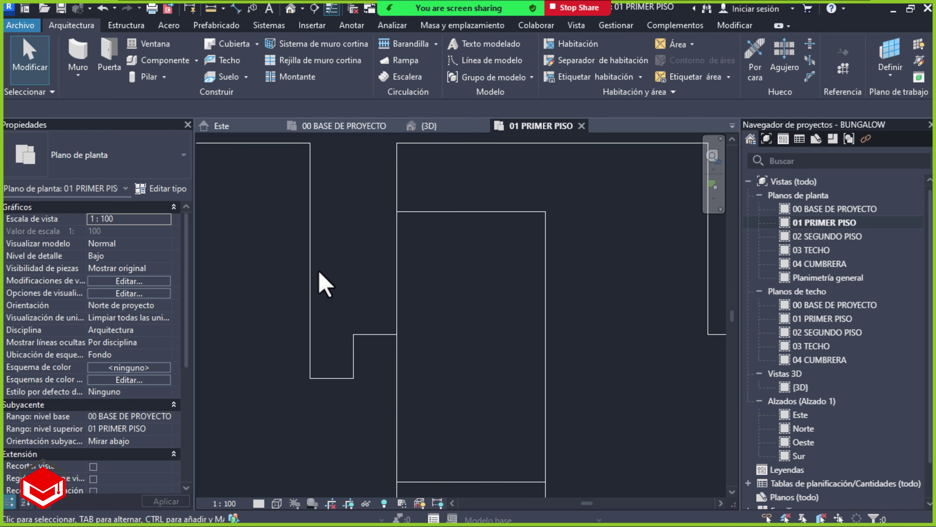
middle_click_drag(393, 345, 407, 251)
scroll(424, 267, "up", 2)
scroll(445, 244, "up", 3)
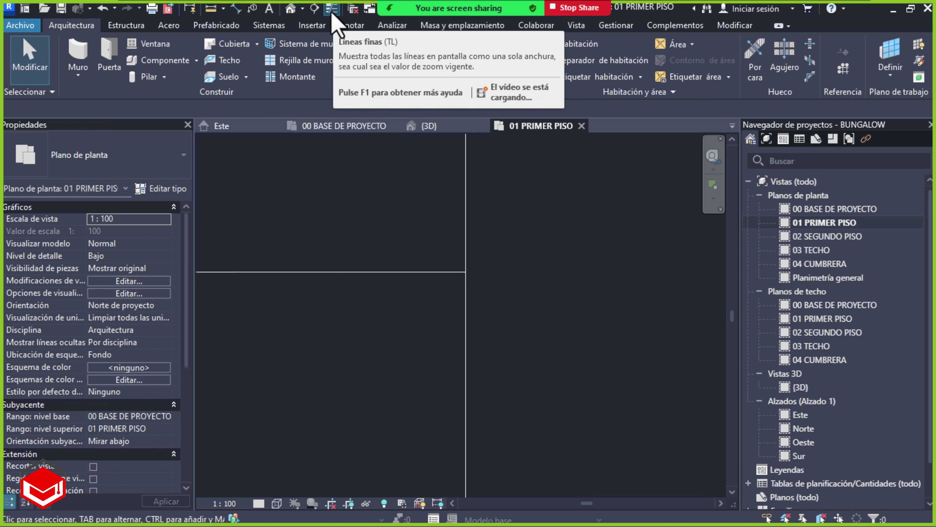
mouse_move(332, 8)
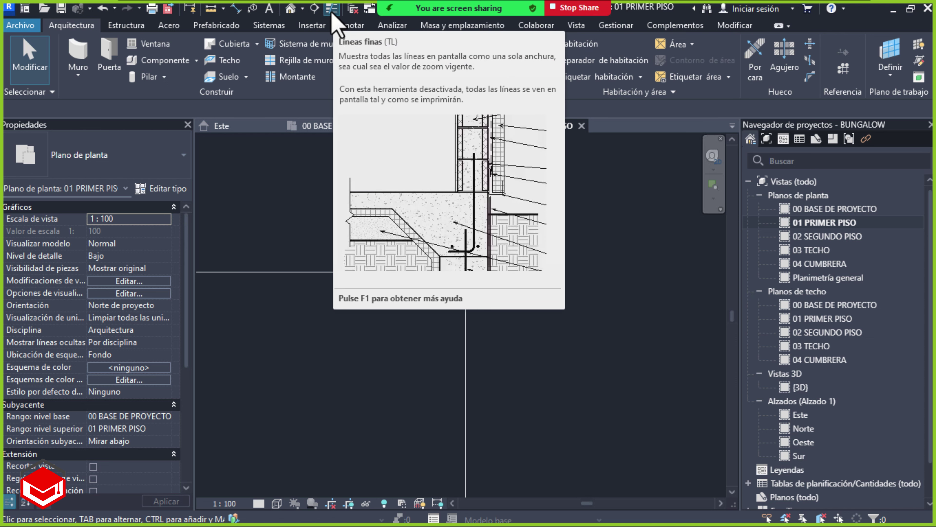
Toggle Thin Lines off to check printed line weights, then back on
left_click(332, 11)
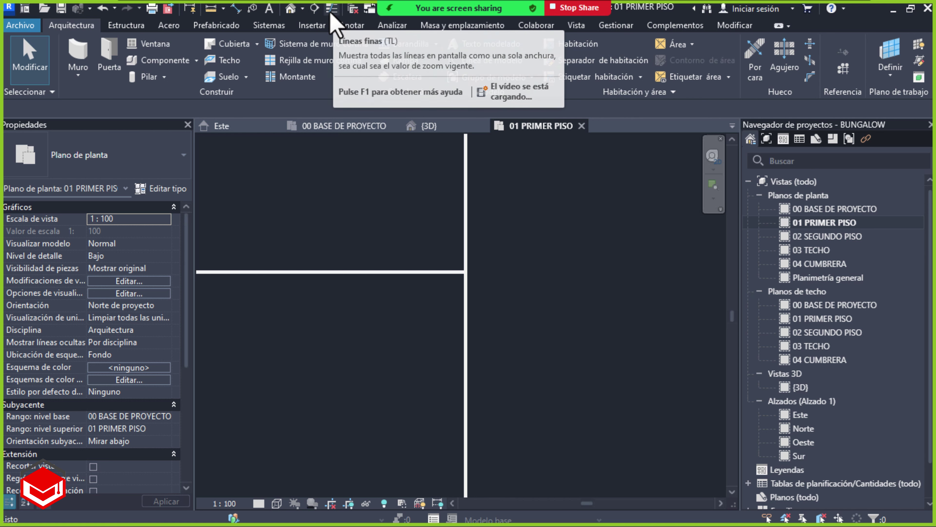
scroll(478, 260, "up", 3)
scroll(461, 281, "up", 2)
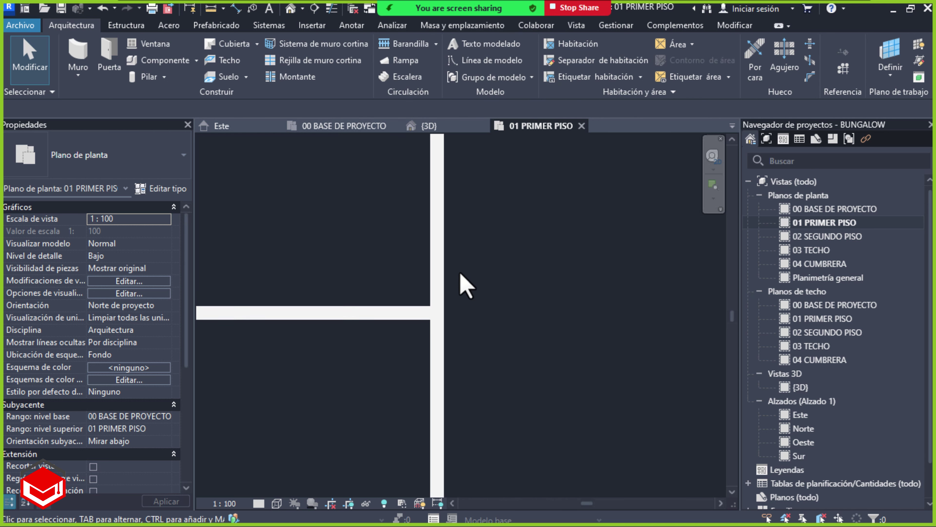
scroll(441, 287, "up", 2)
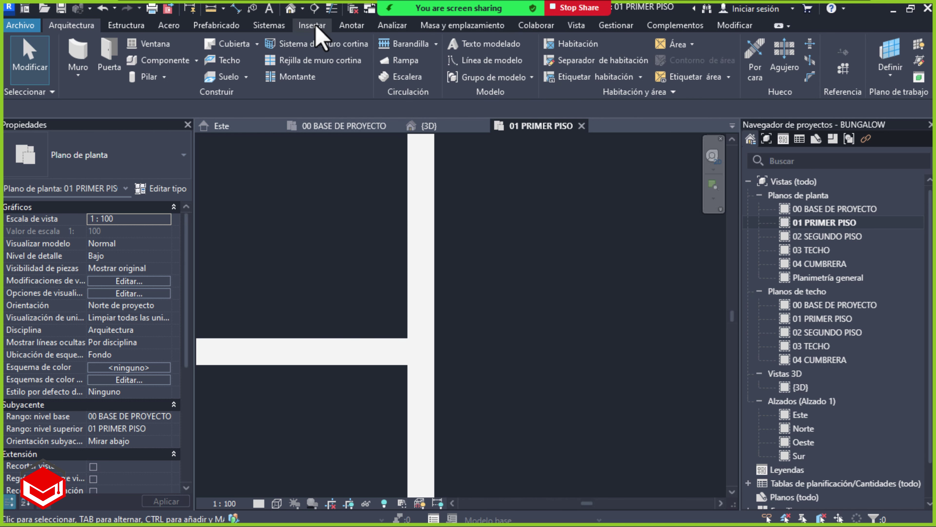
left_click(332, 10)
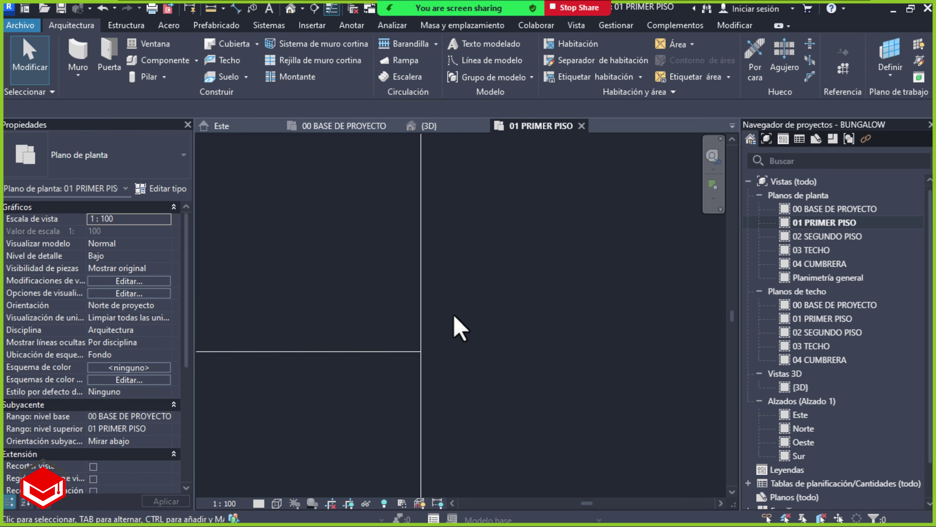
Zoom out to the T-shaped outline and crossing-select the wood floor slab and terrace
scroll(456, 328, "down", 2)
middle_click_drag(456, 328, 476, 306)
scroll(476, 306, "down", 2)
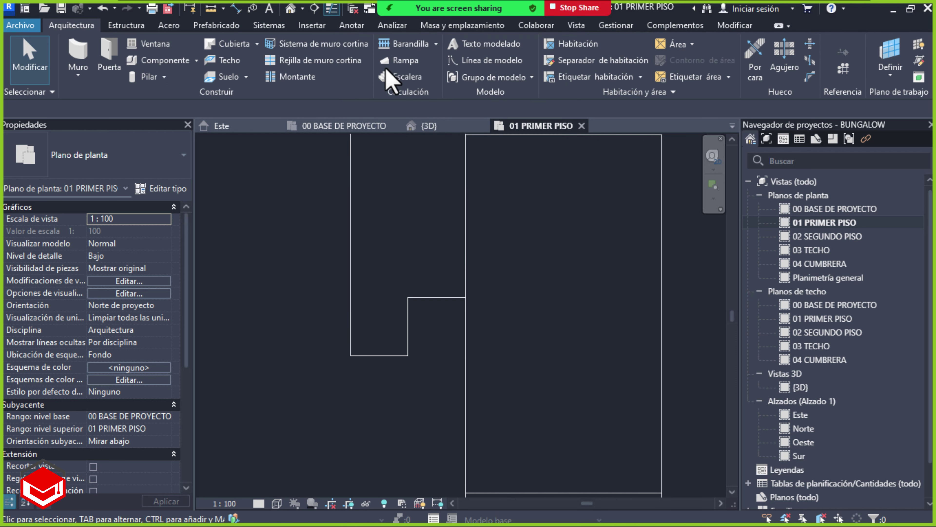
scroll(553, 272, "down", 1)
scroll(558, 275, "down", 1)
middle_click_drag(512, 289, 486, 257)
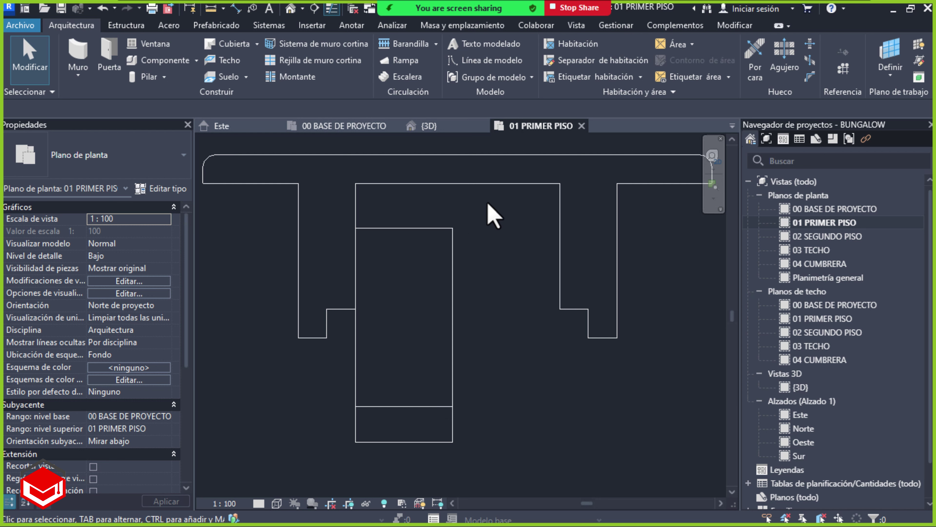
left_click_drag(492, 202, 418, 448)
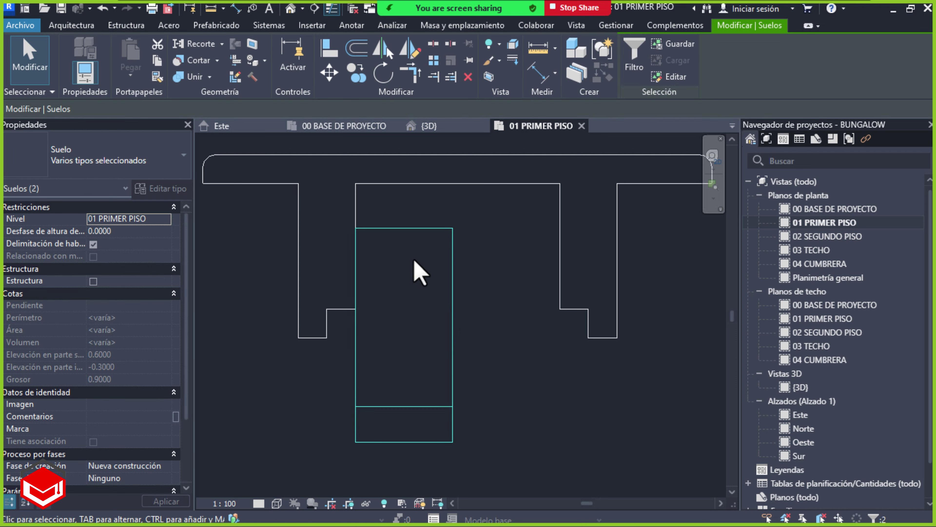
Mirror-copy both floors about a vertical axis through the top line's midpoint, then deselect
middle_click_drag(513, 293, 482, 303)
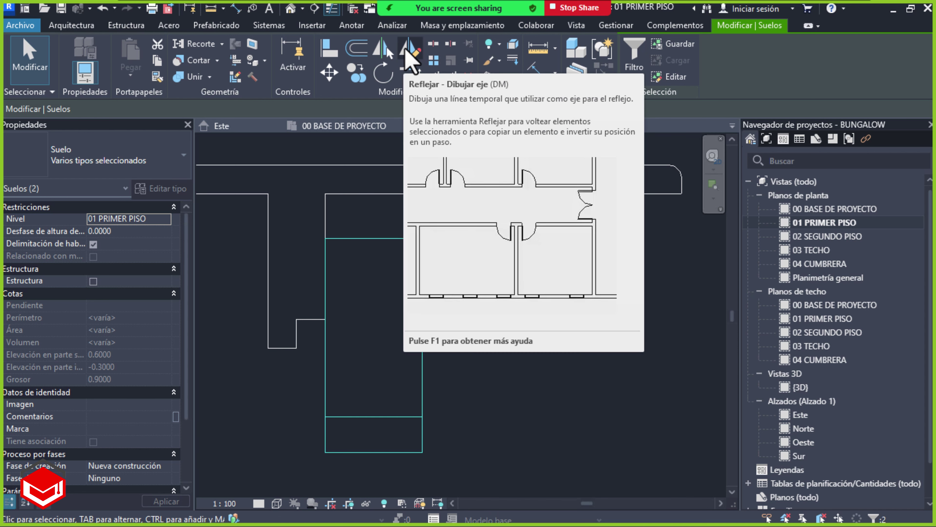
mouse_move(411, 50)
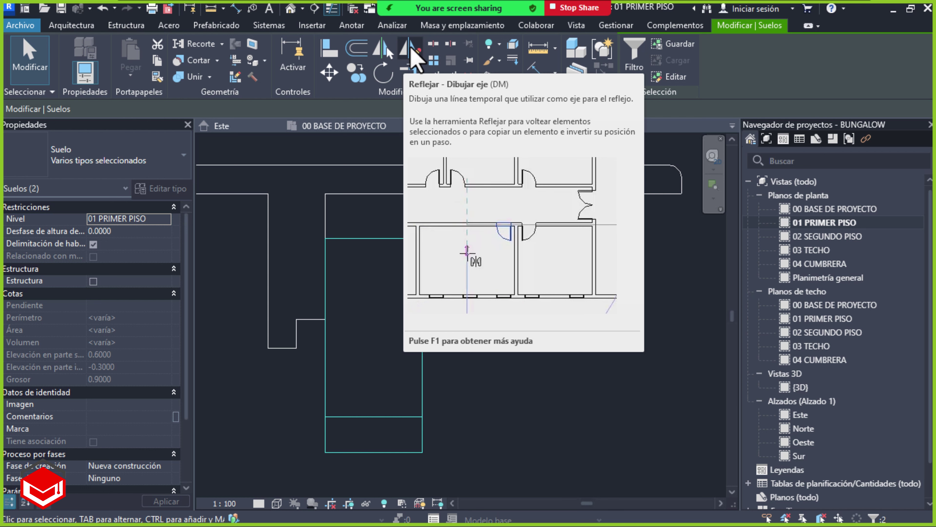
left_click(413, 55)
scroll(418, 230, "up", 2)
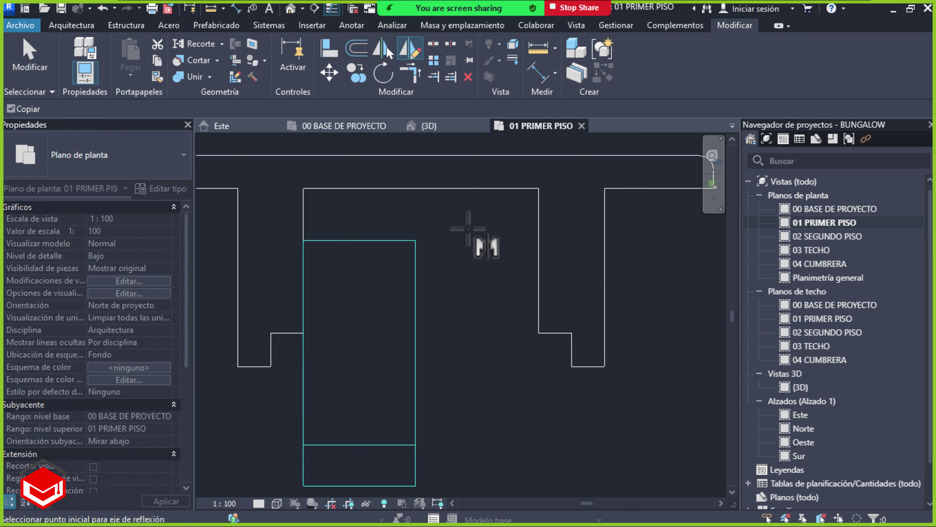
scroll(459, 236, "up", 1)
middle_click_drag(459, 236, 522, 315)
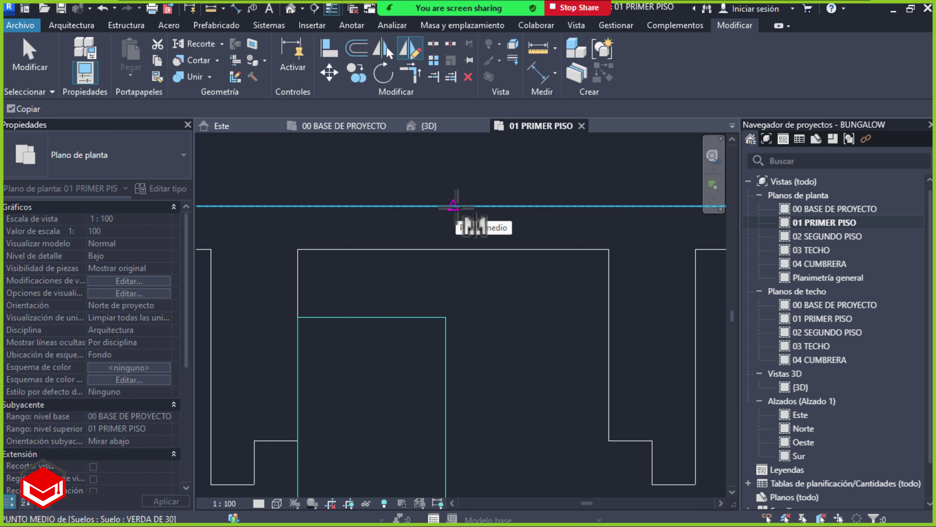
left_click(454, 206)
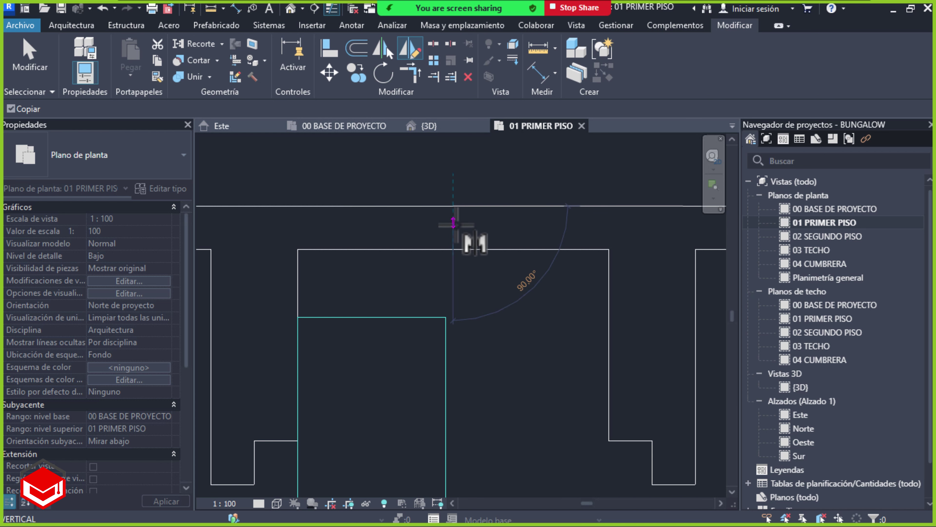
left_click(453, 249)
scroll(475, 295, "down", 2)
middle_click_drag(485, 309, 490, 199)
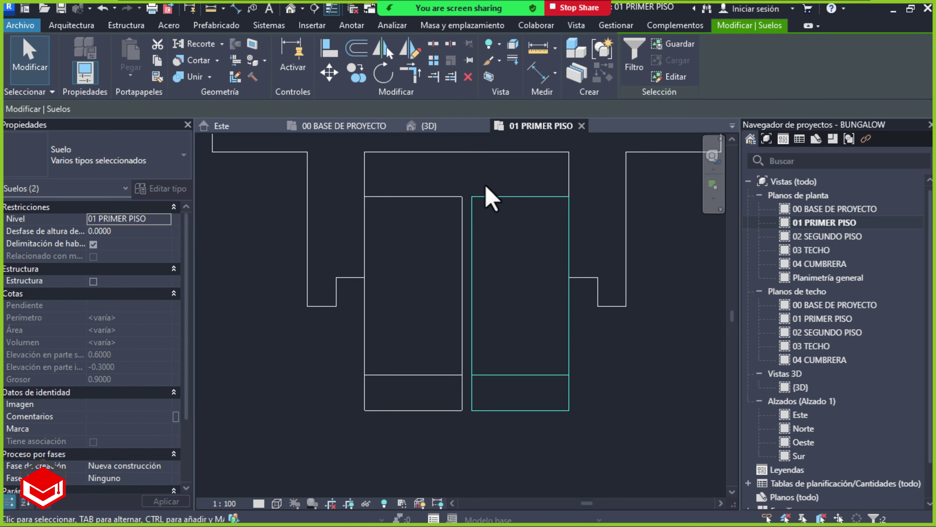
scroll(492, 260, "up", 2)
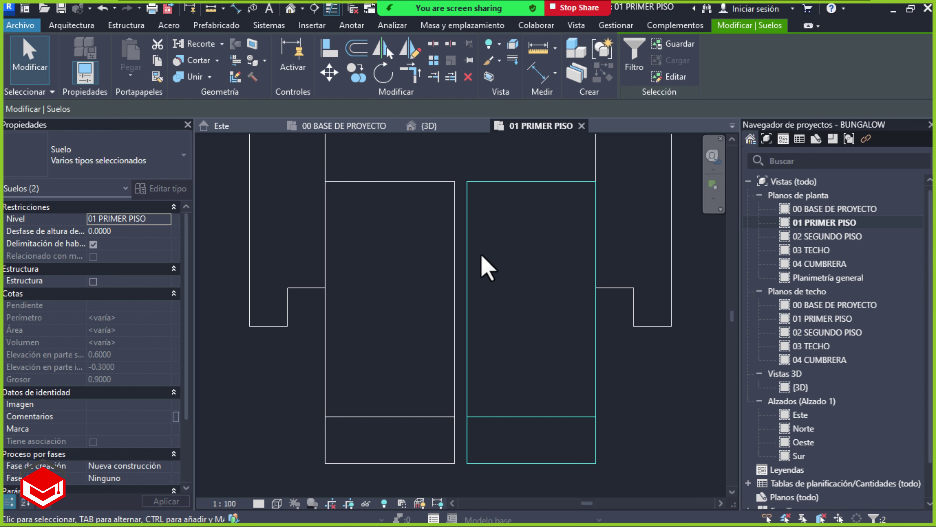
key("Escape")
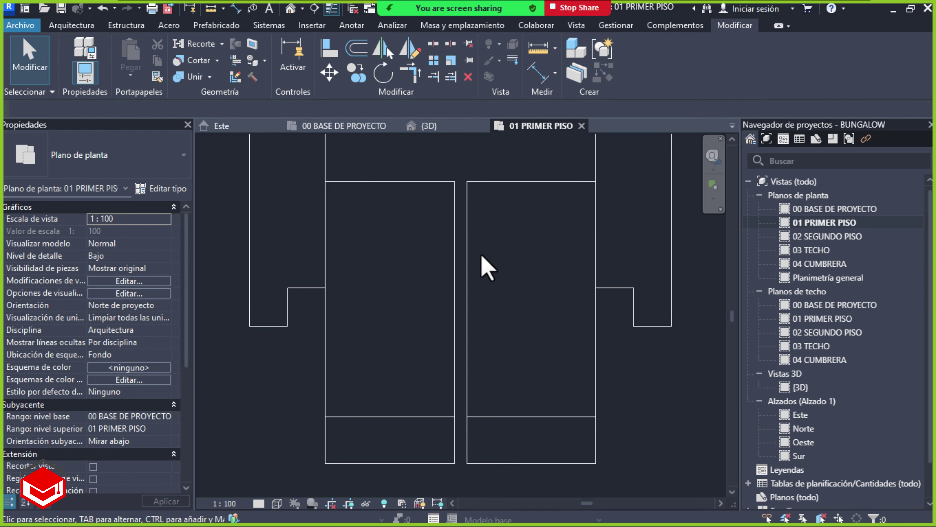
Frame both wood slabs and their blue-tiled terraces in the 3D view, then save the BUNGALOW project
left_click(431, 126)
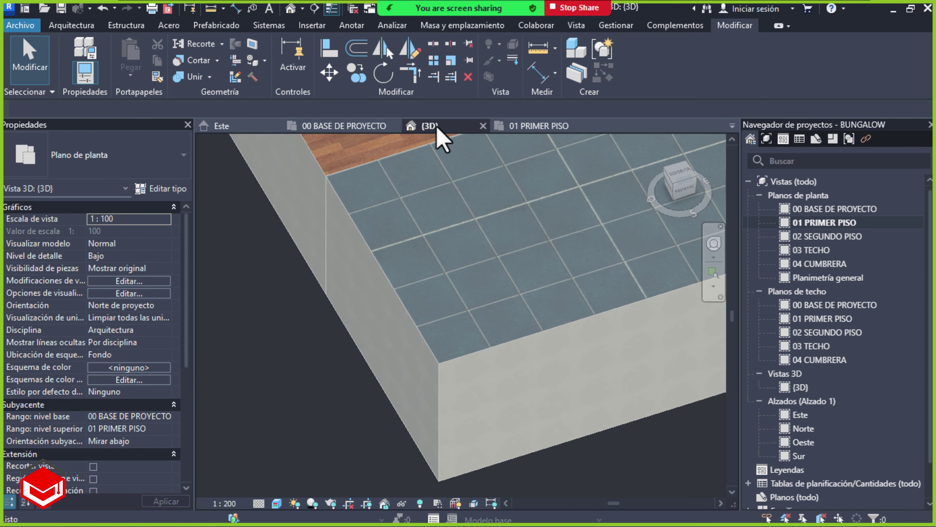
scroll(490, 267, "down", 2)
scroll(439, 279, "down", 3)
scroll(517, 261, "down", 2)
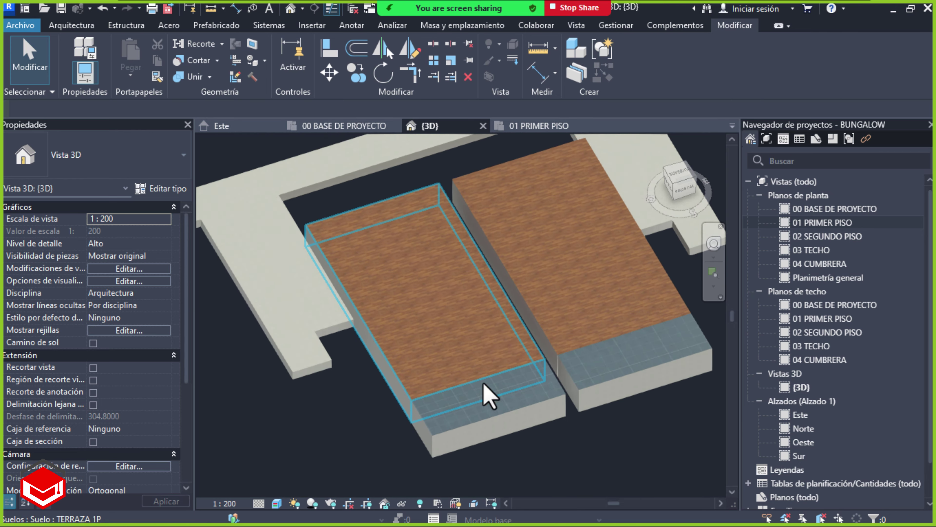
scroll(490, 396, "down", 2)
scroll(502, 372, "down", 1)
mouse_move(502, 373)
middle_mouse_down()
mouse_move(535, 393)
mouse_move(554, 377)
mouse_move(559, 356)
mouse_move(550, 355)
middle_mouse_up()
scroll(539, 366, "down", 2)
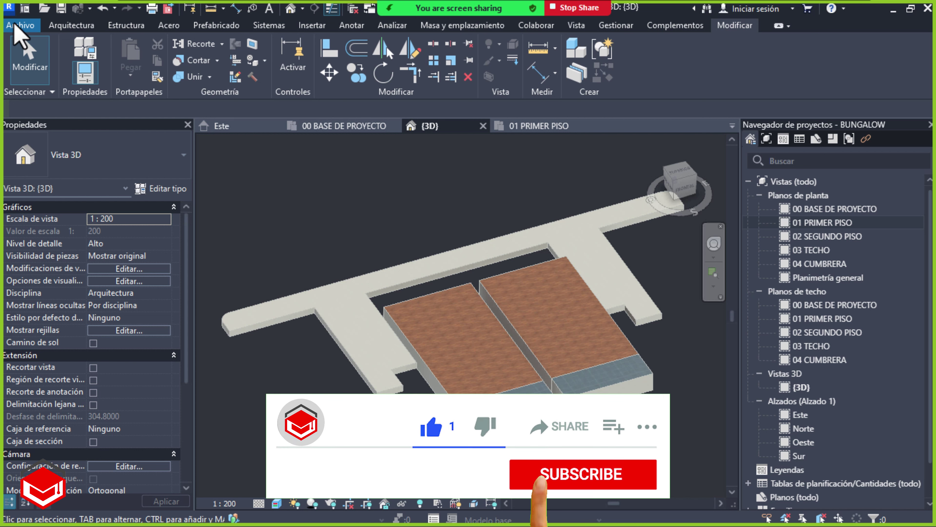
left_click(17, 25)
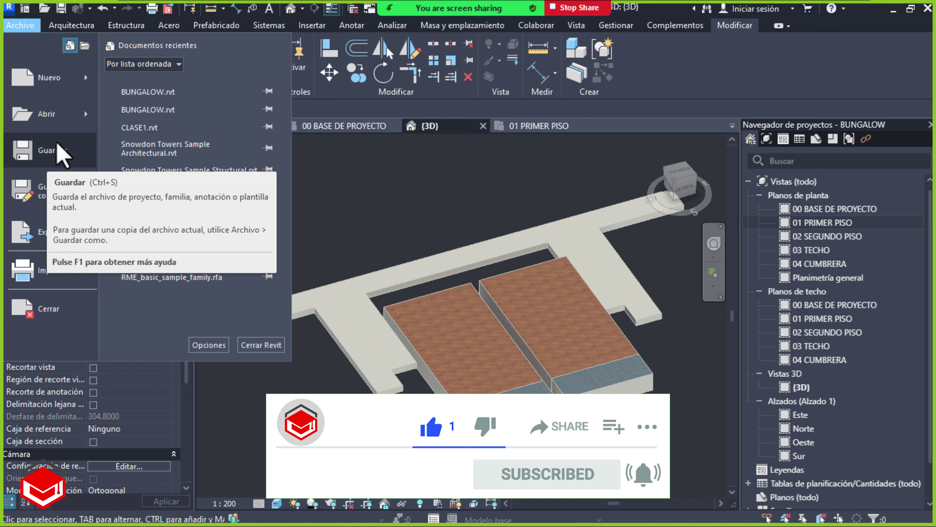
left_click(62, 155)
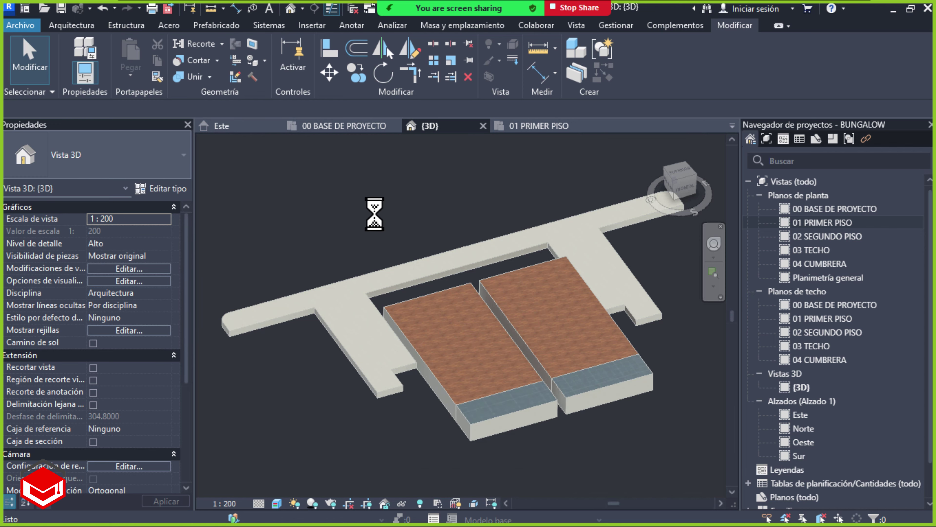